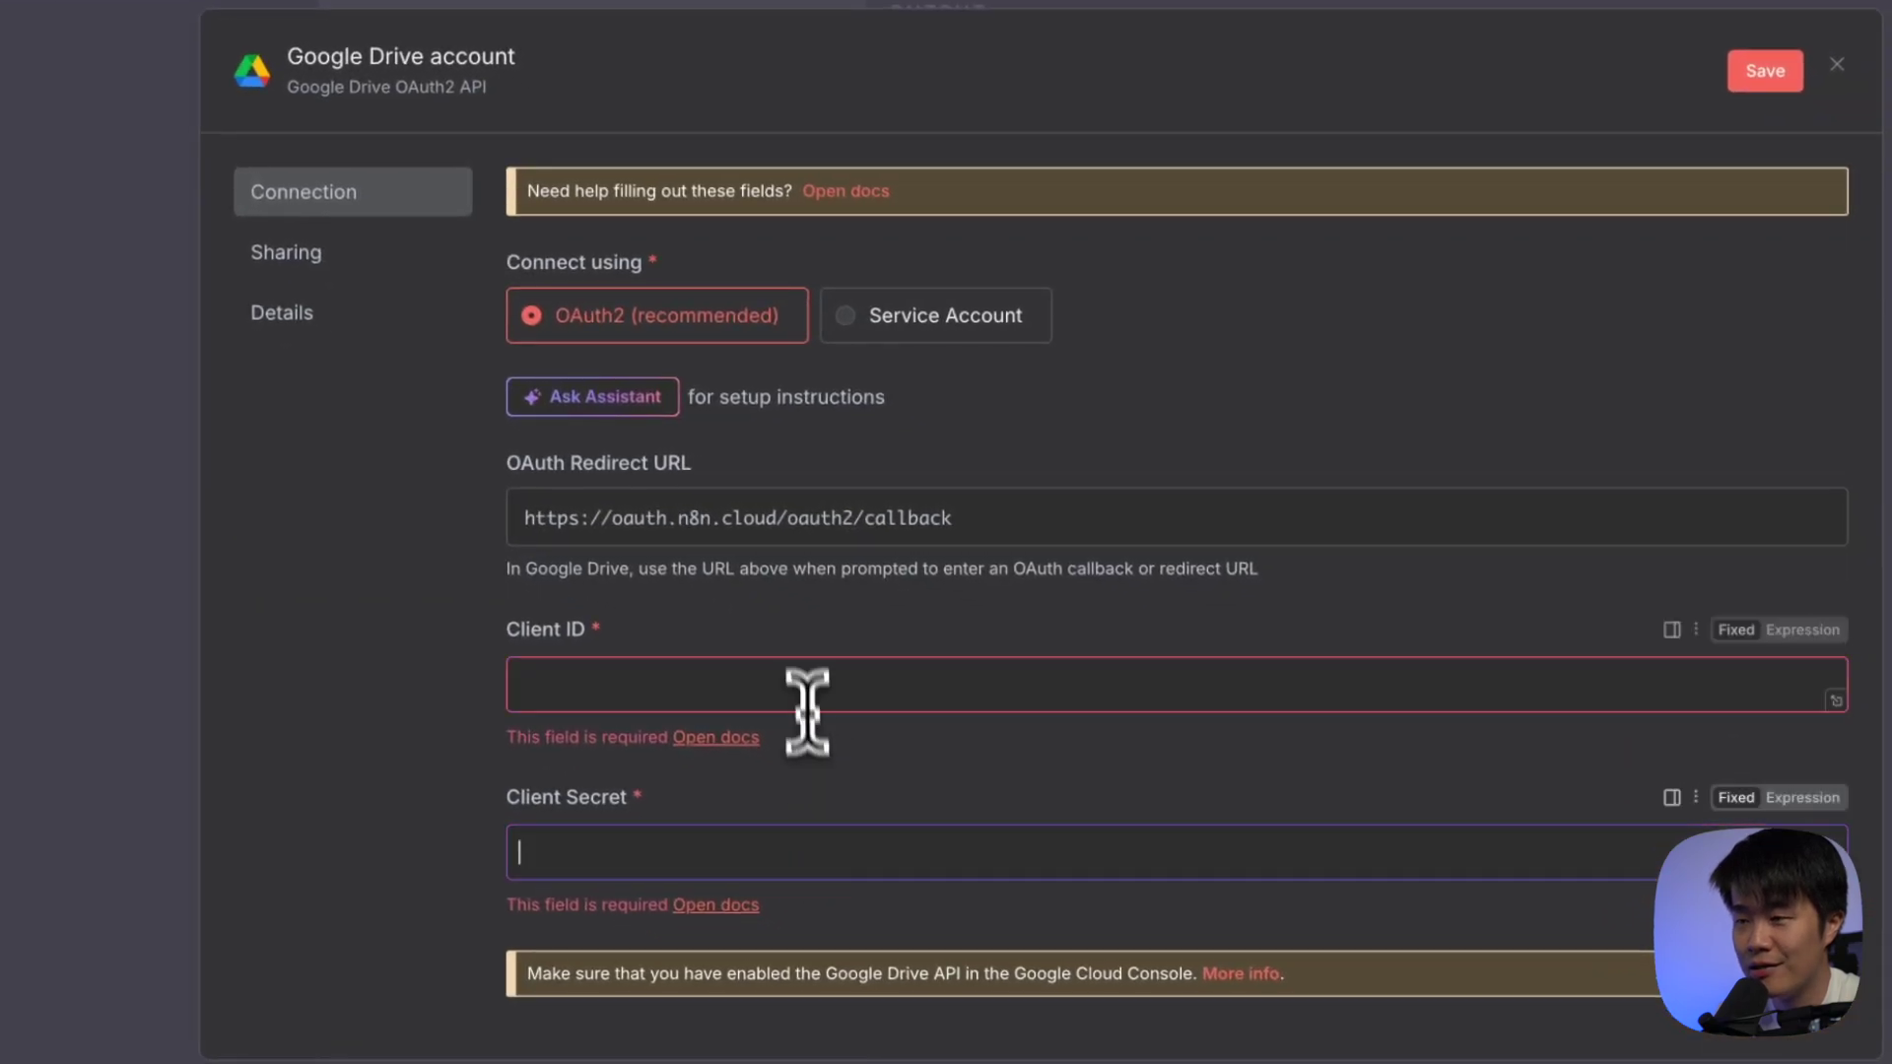
Point out the empty Client ID and Client Secret fields in n8n, then open a new Chrome tab
{"action": "left_click", "coordinate": [804, 680]}
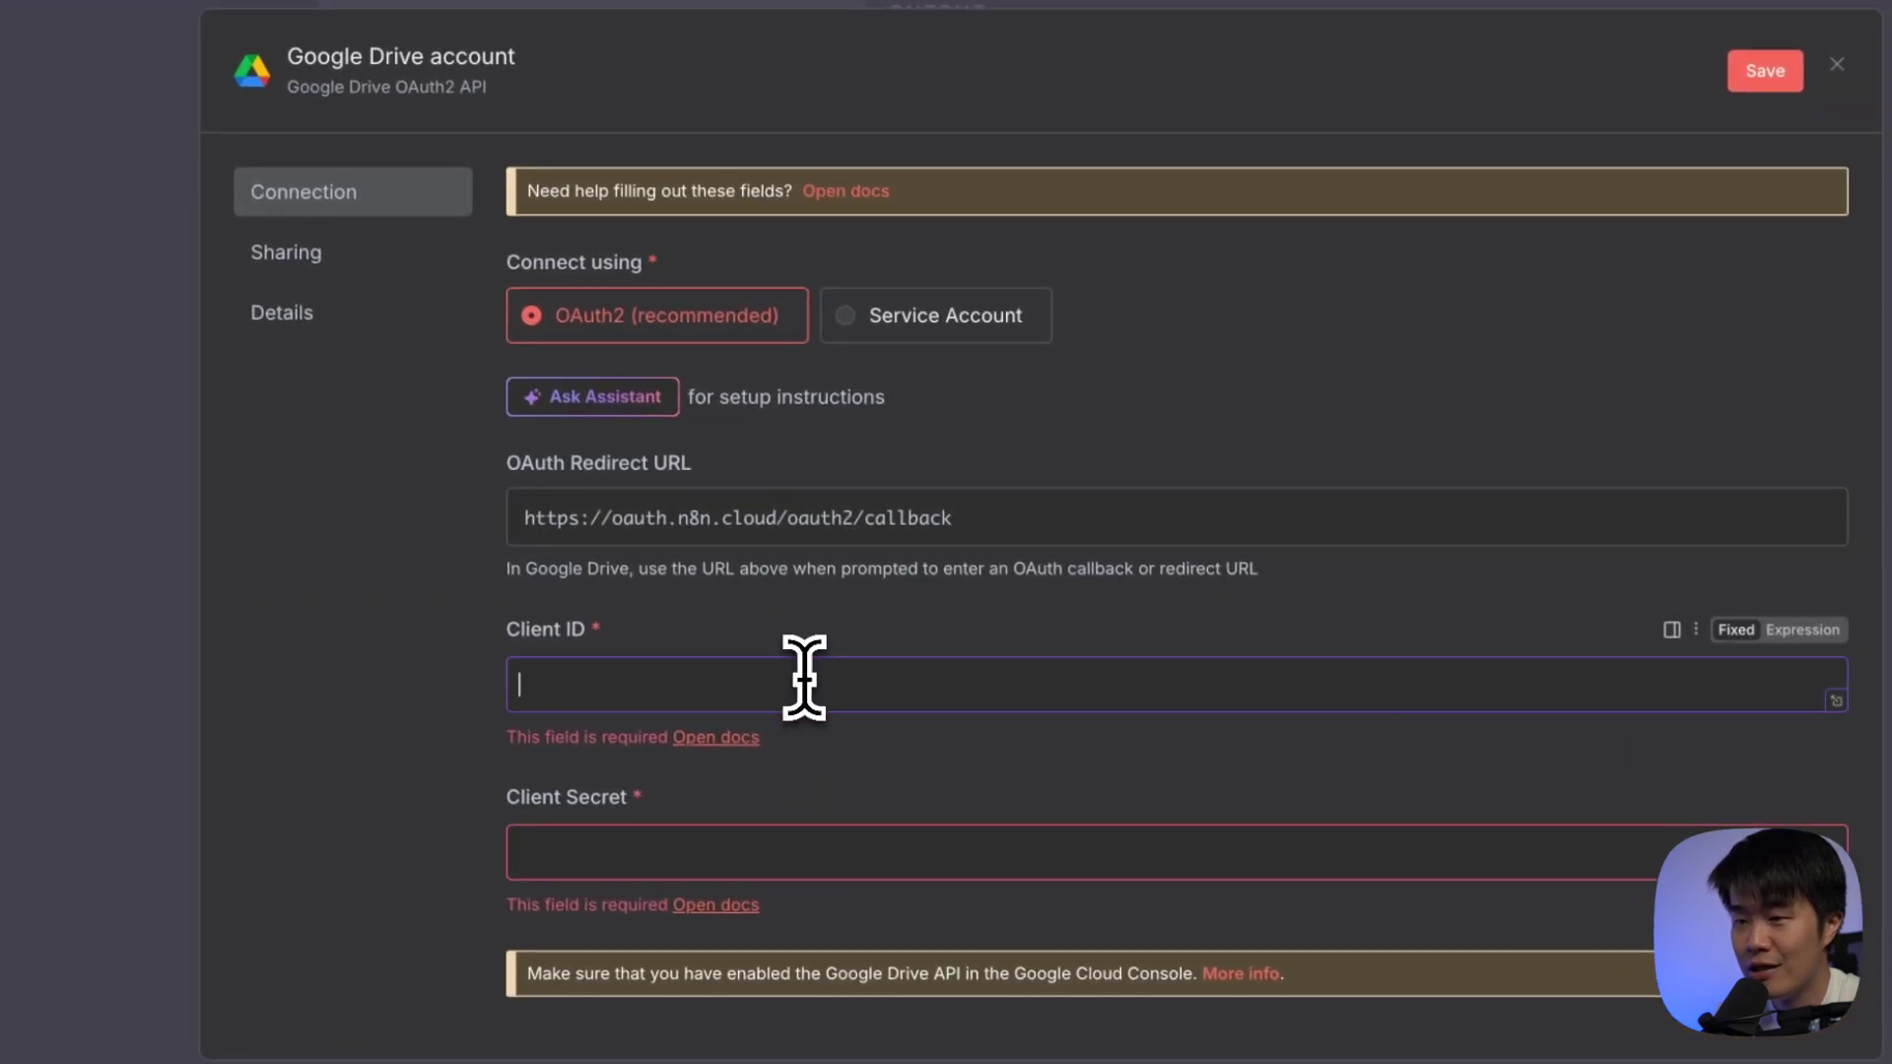
{"action": "left_click_drag", "start_coordinate": [519, 627], "coordinate": [697, 676]}
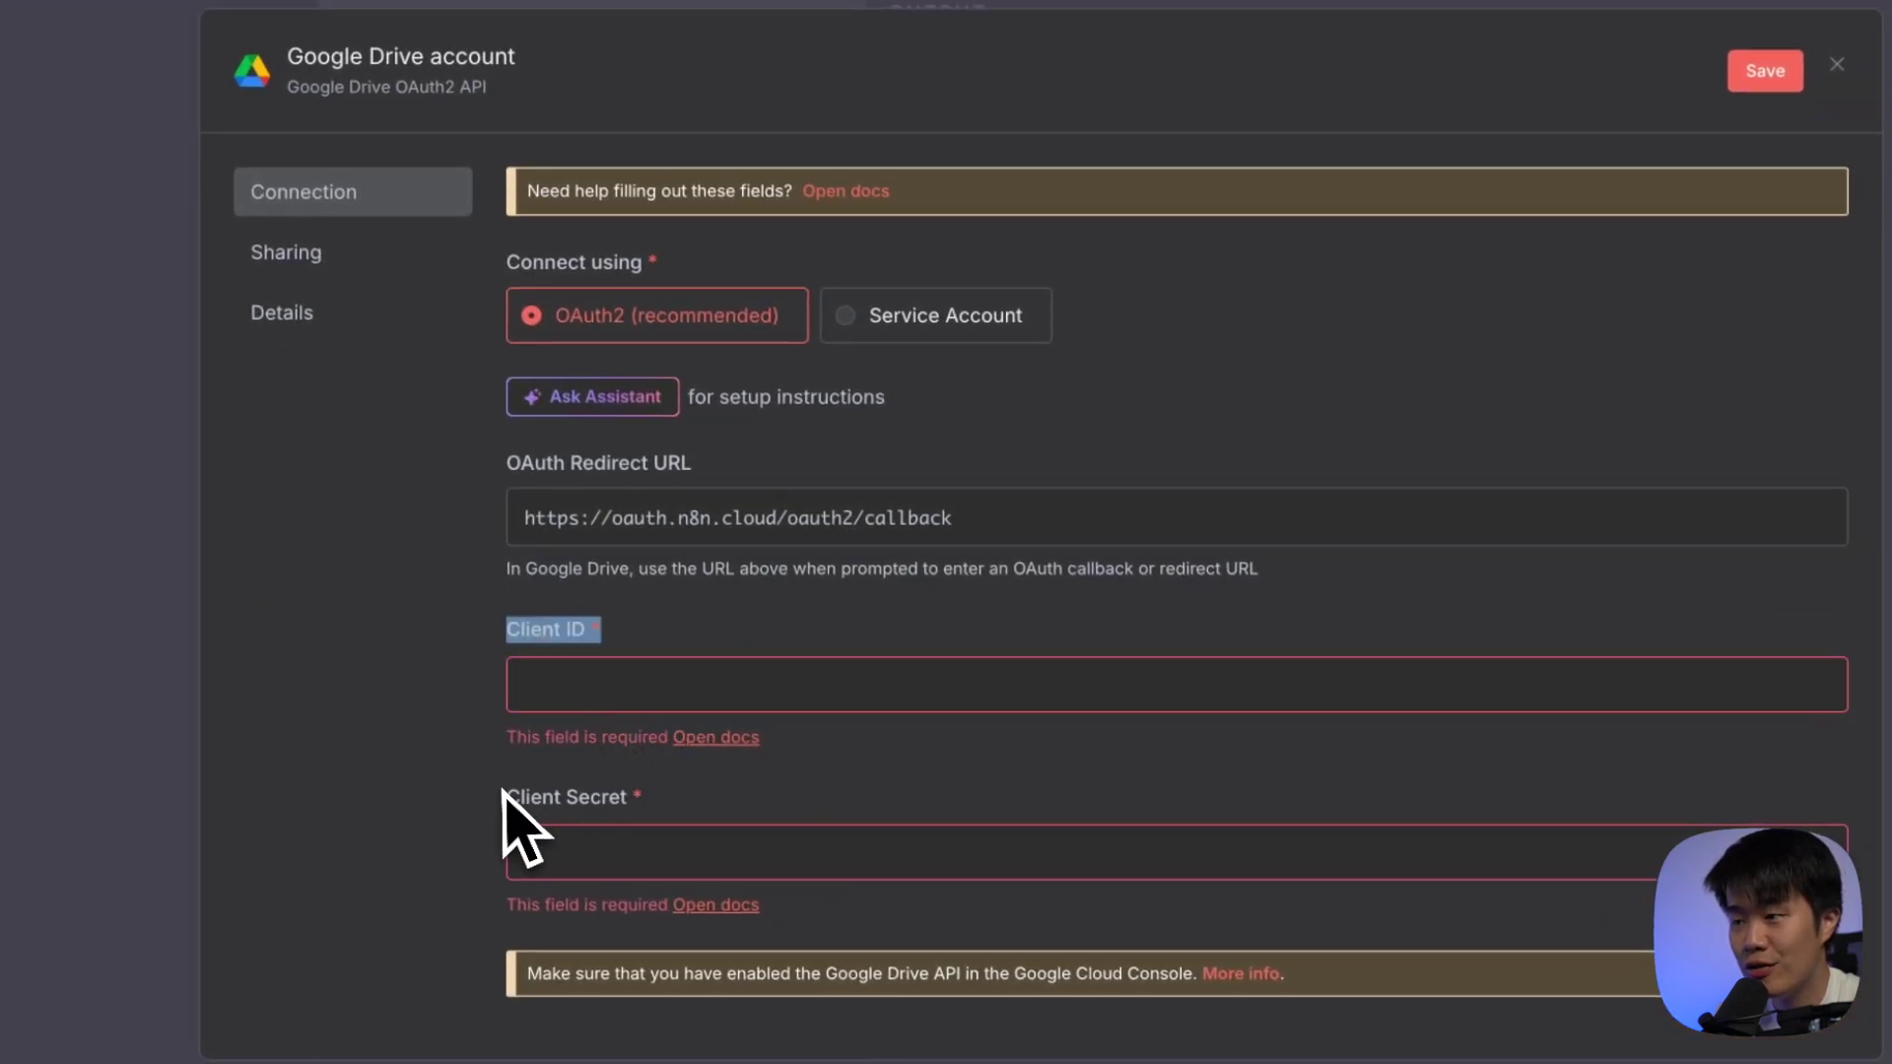
{"action": "left_click_drag", "start_coordinate": [494, 794], "coordinate": [752, 803]}
{"action": "left_click", "coordinate": [751, 803]}
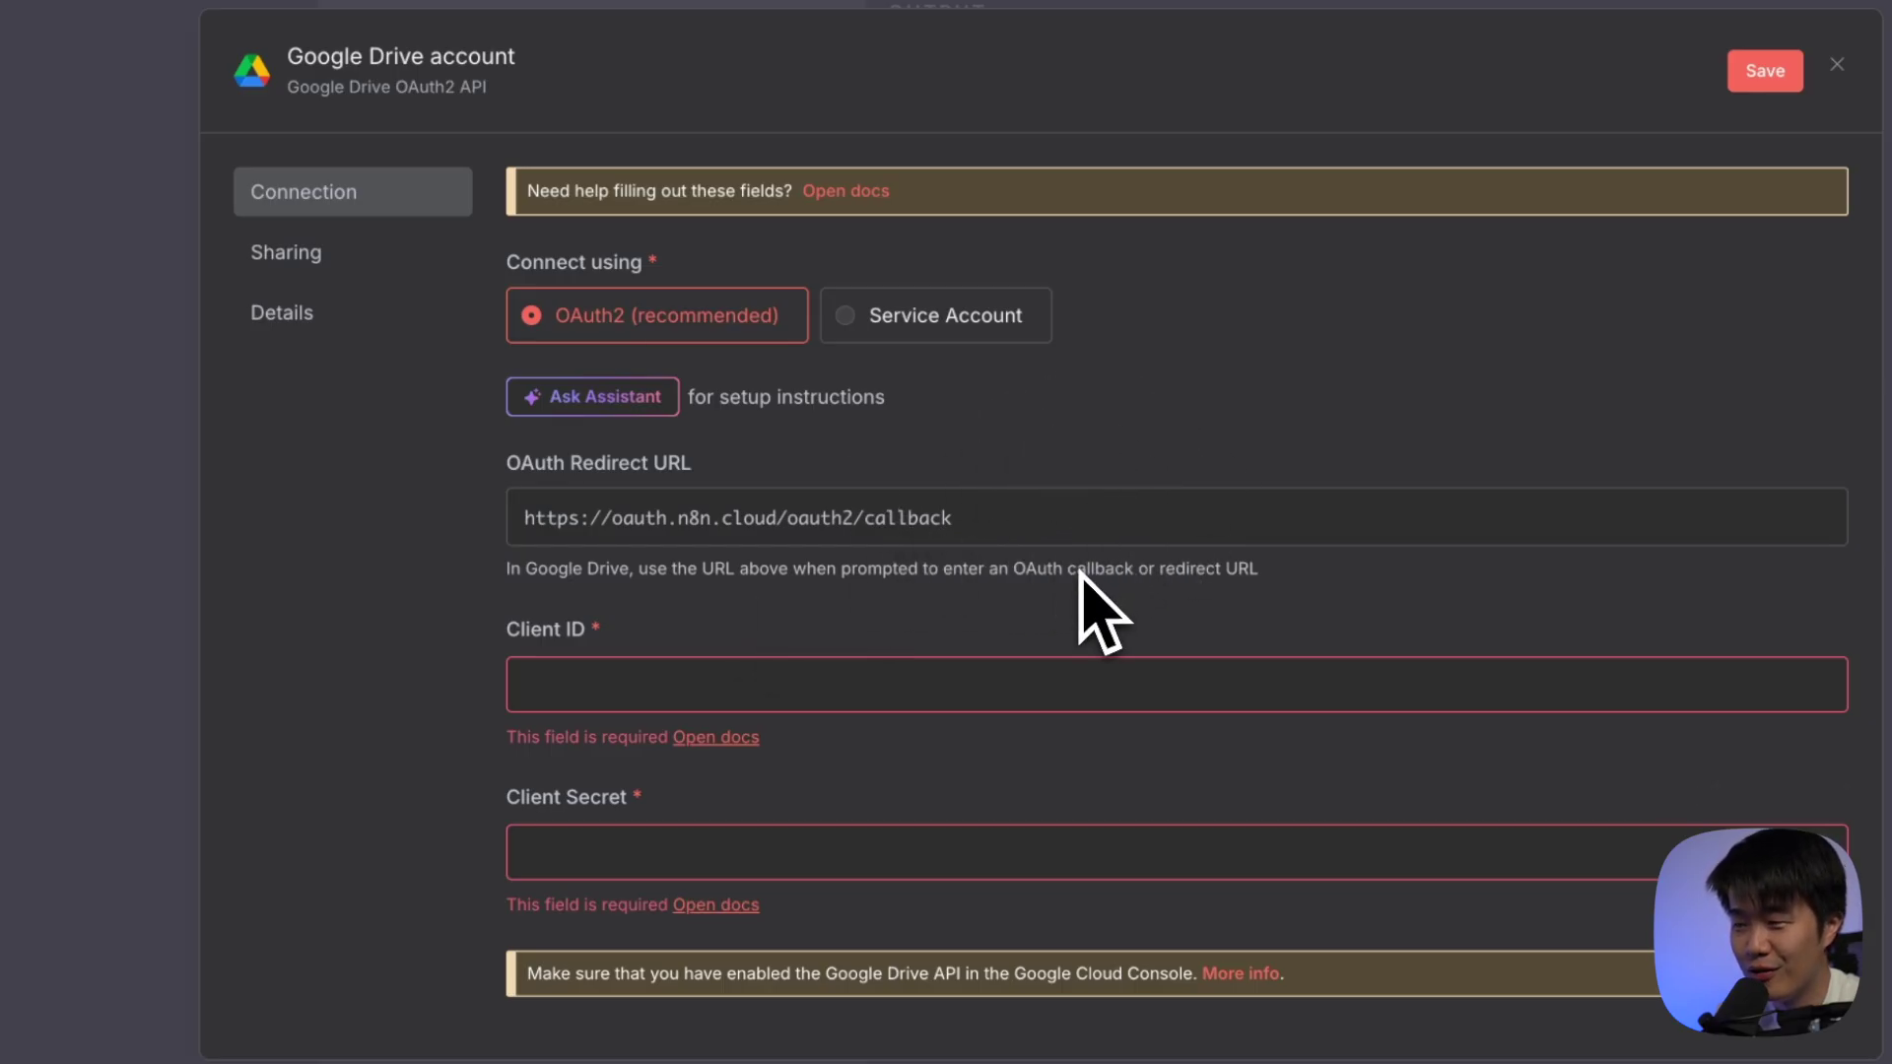
{"action": "left_click", "coordinate": [667, 694]}
{"action": "left_click", "coordinate": [709, 857]}
{"action": "left_click", "coordinate": [701, 696]}
{"action": "left_click", "coordinate": [710, 857]}
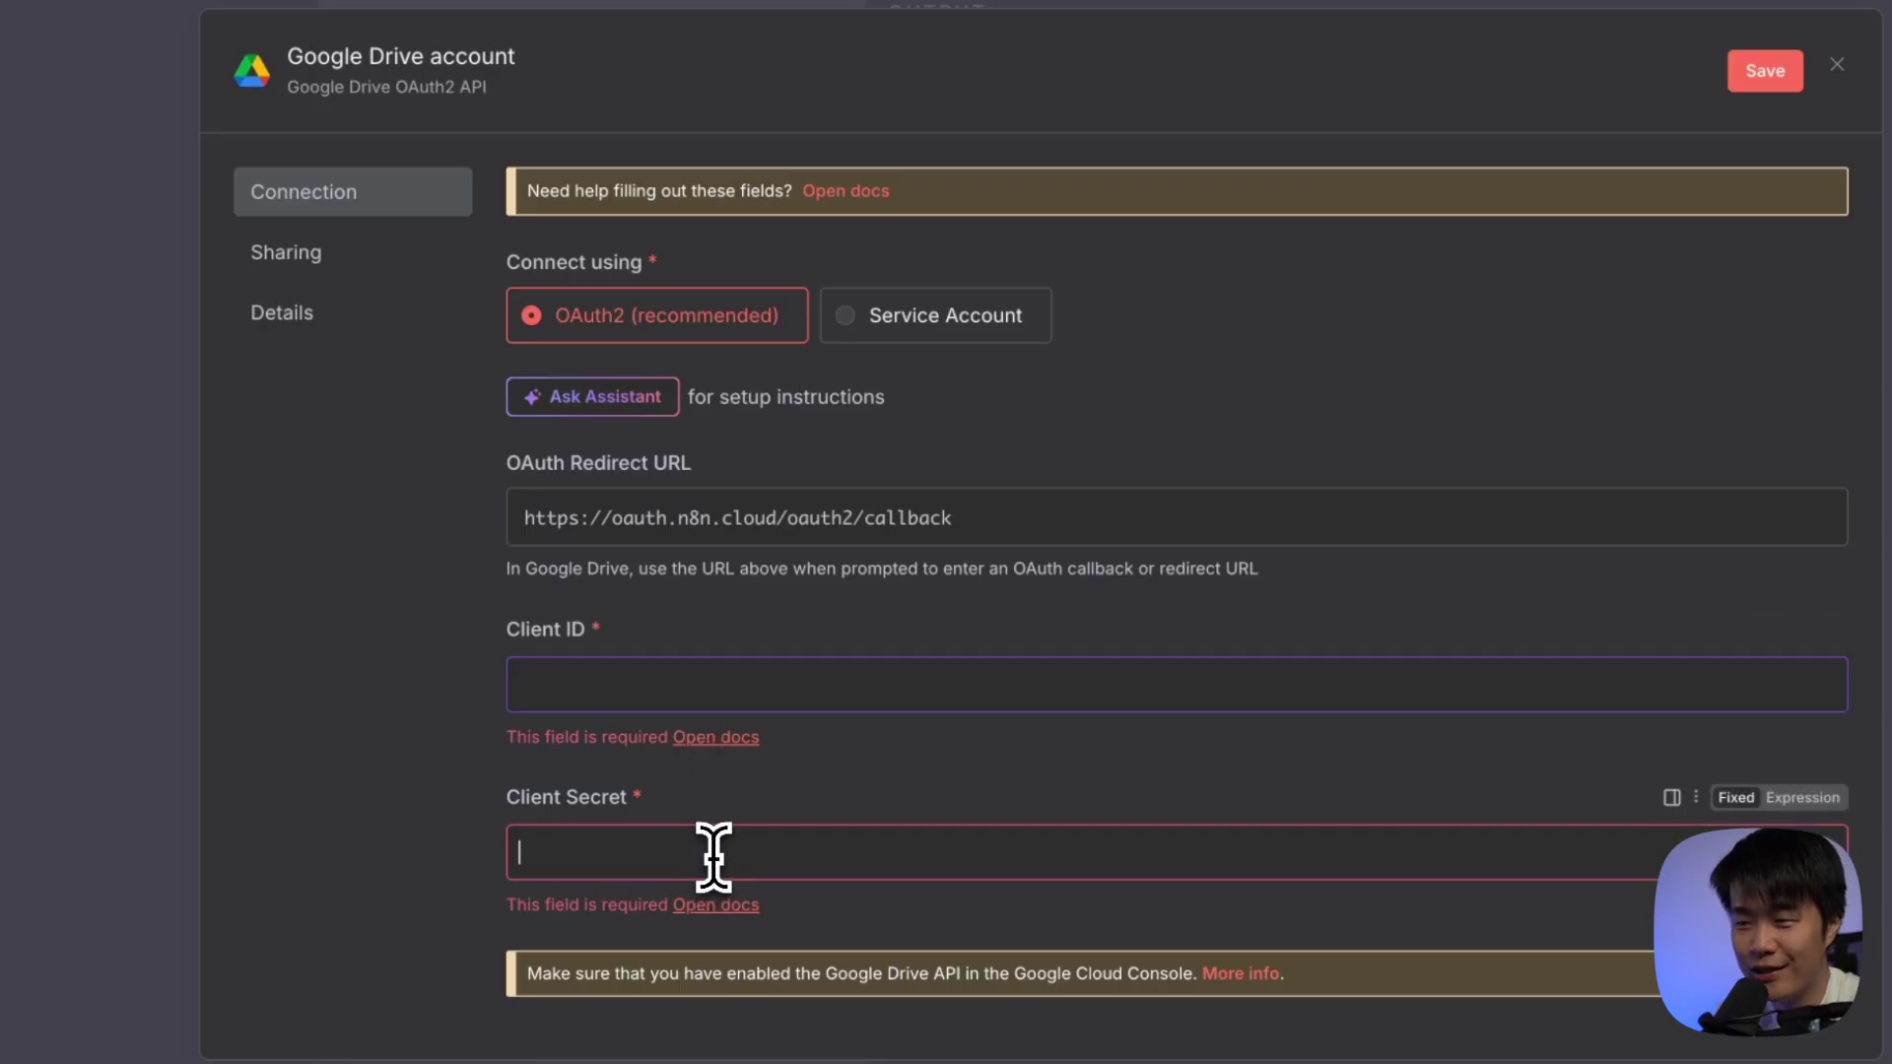
{"action": "left_click", "coordinate": [709, 681]}
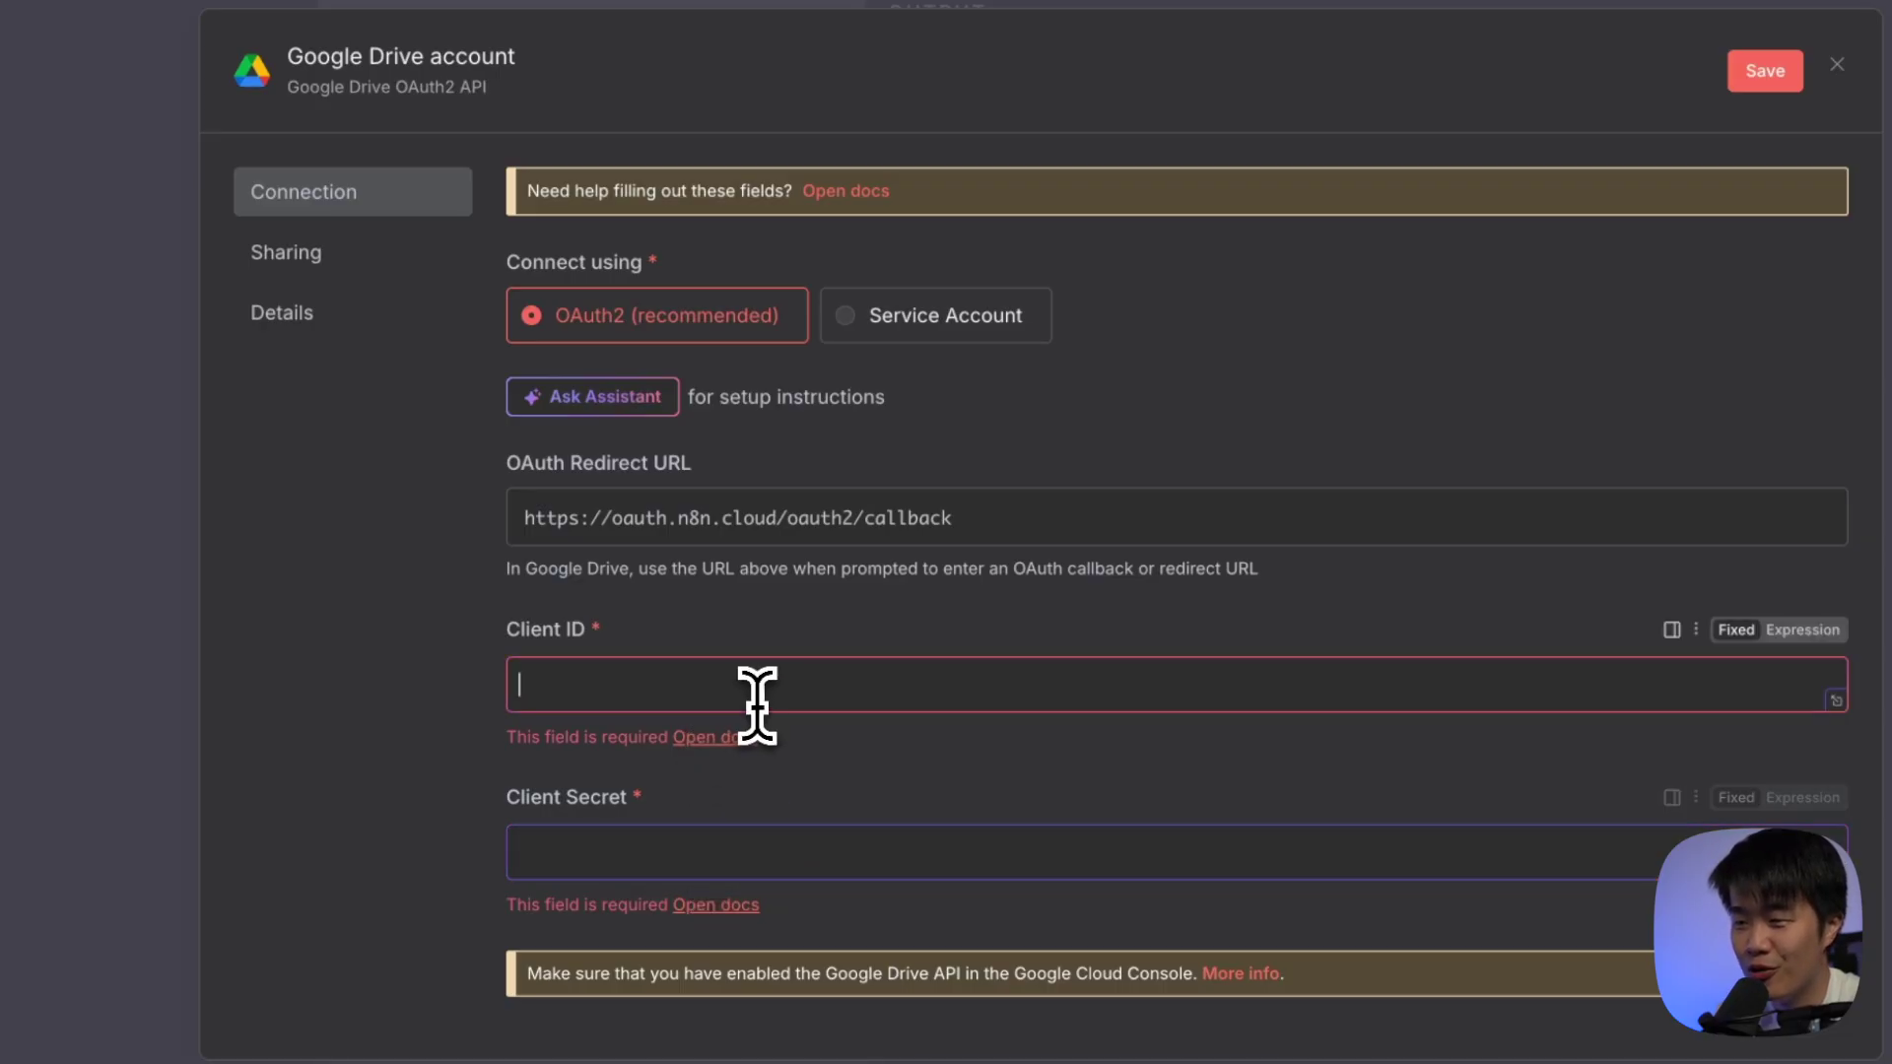
{"action": "left_click", "coordinate": [760, 50]}
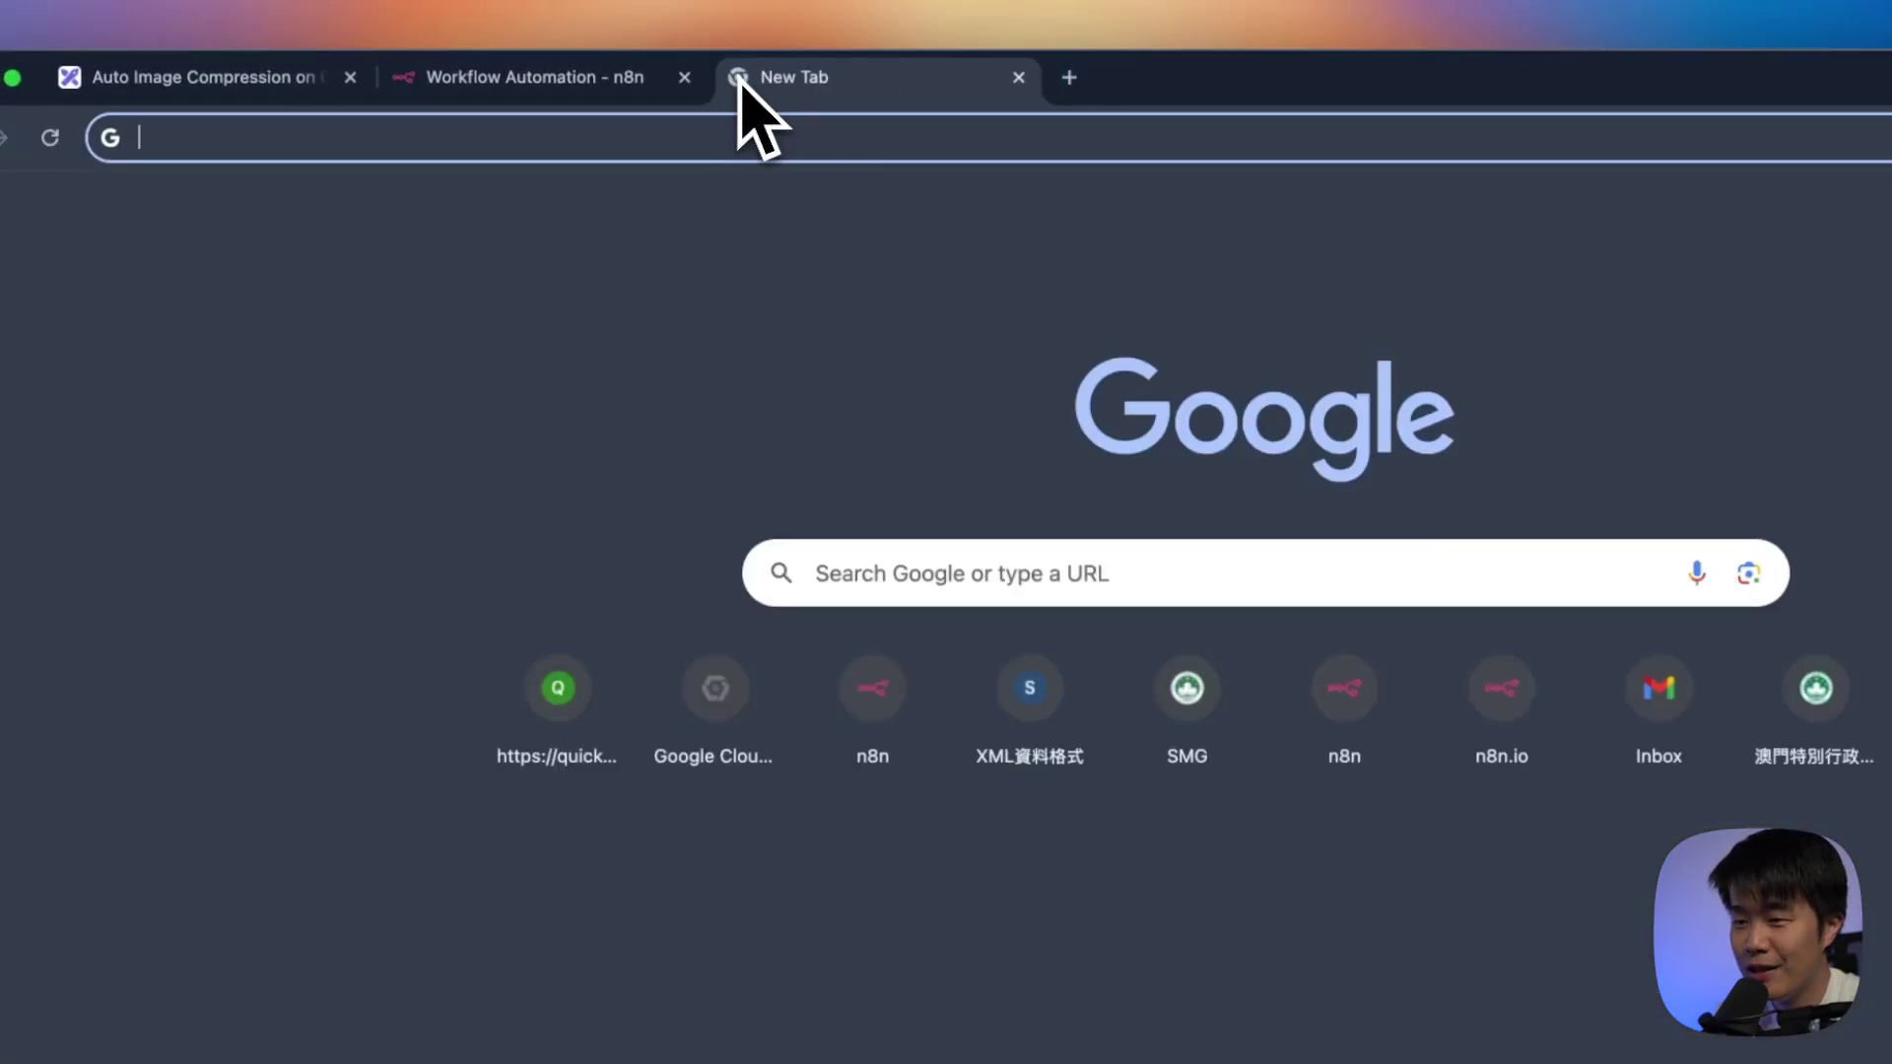
Load console.cloud.google.com and accept the Google Cloud terms of service
{"action": "type", "text": "console.cloud.goog"}
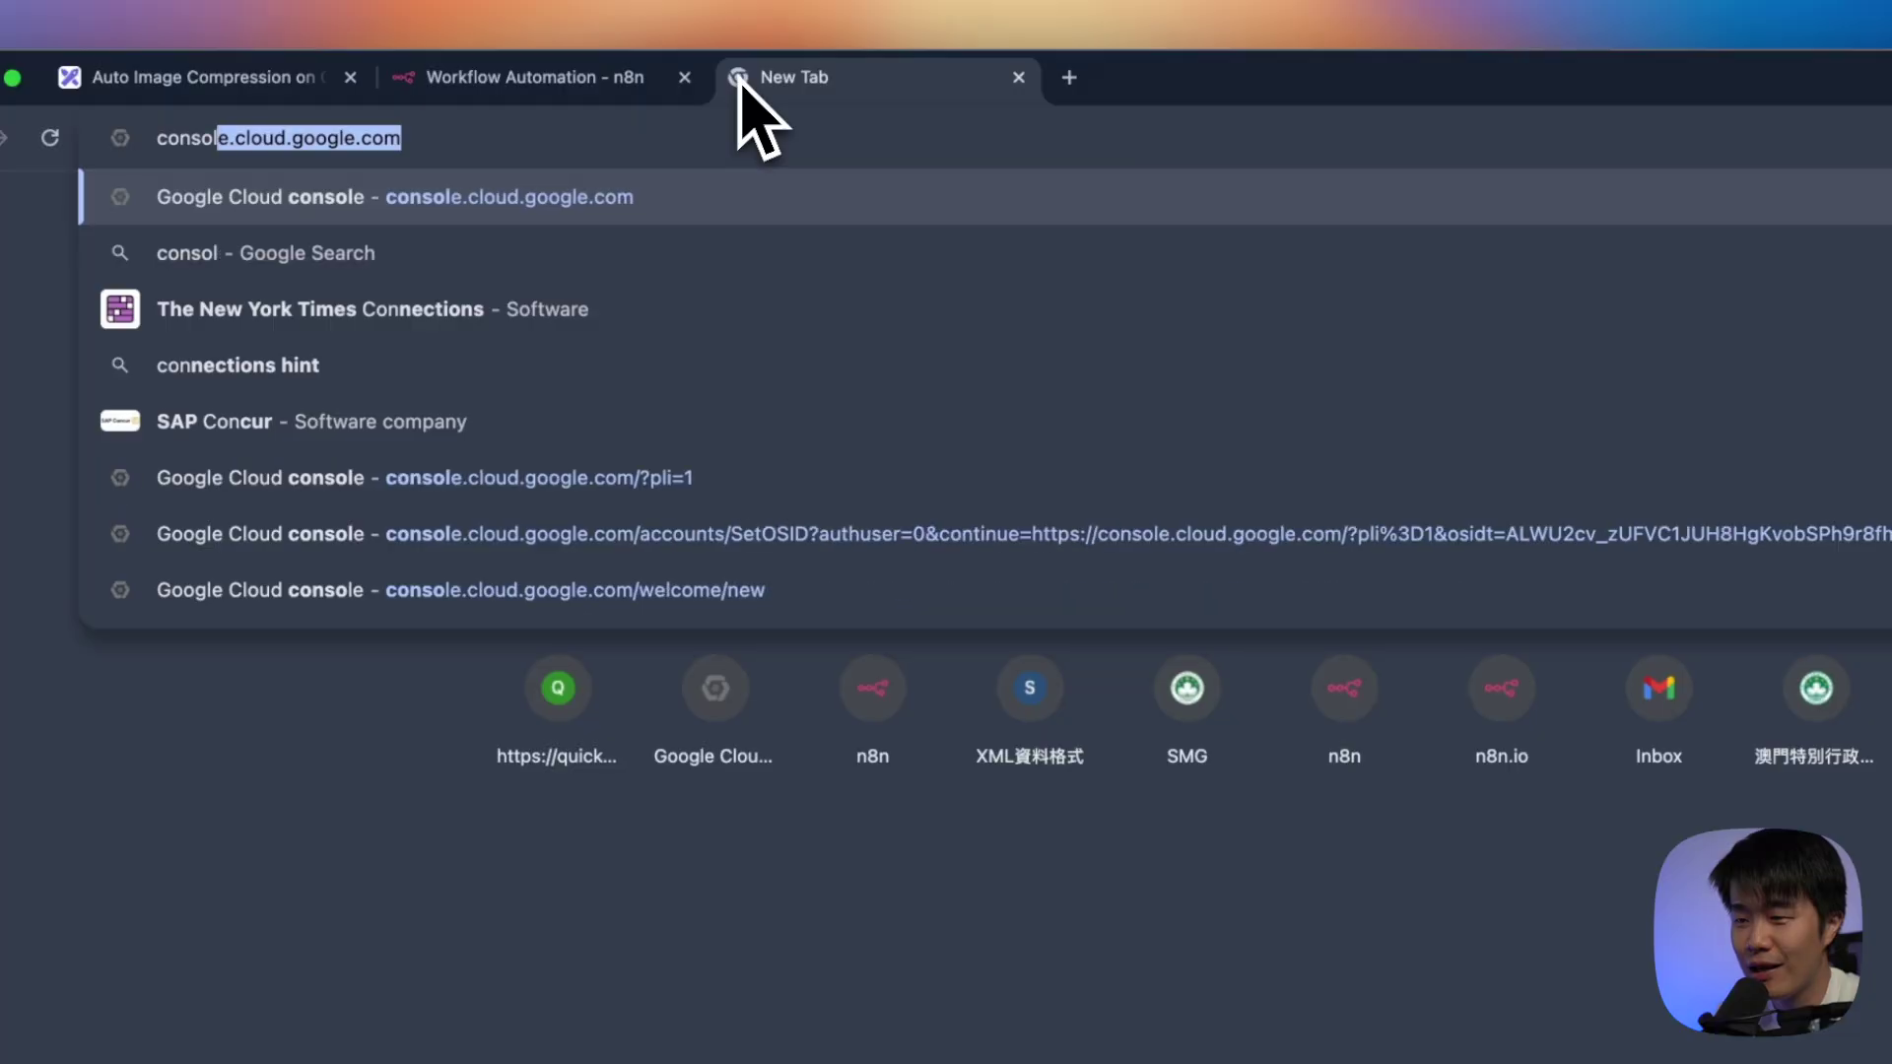
{"action": "type", "text": "le.com/"}
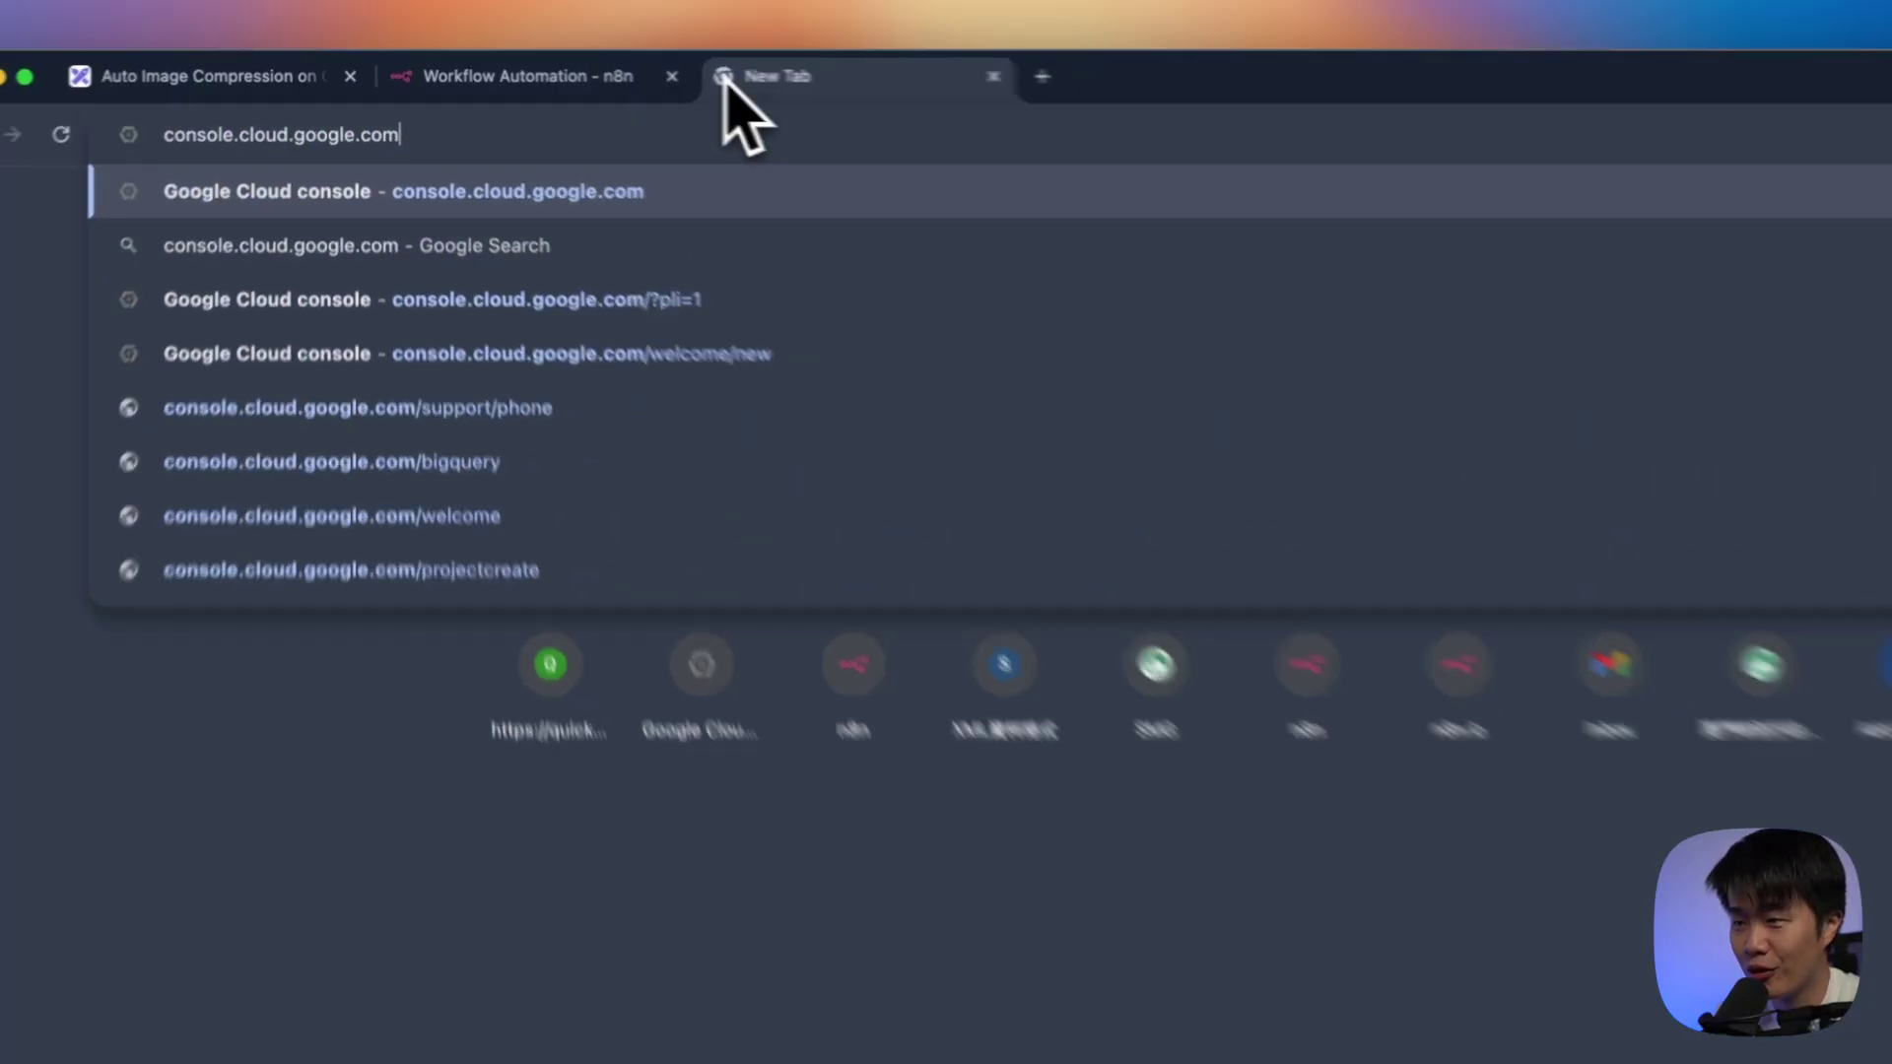
{"action": "key", "text": "Return"}
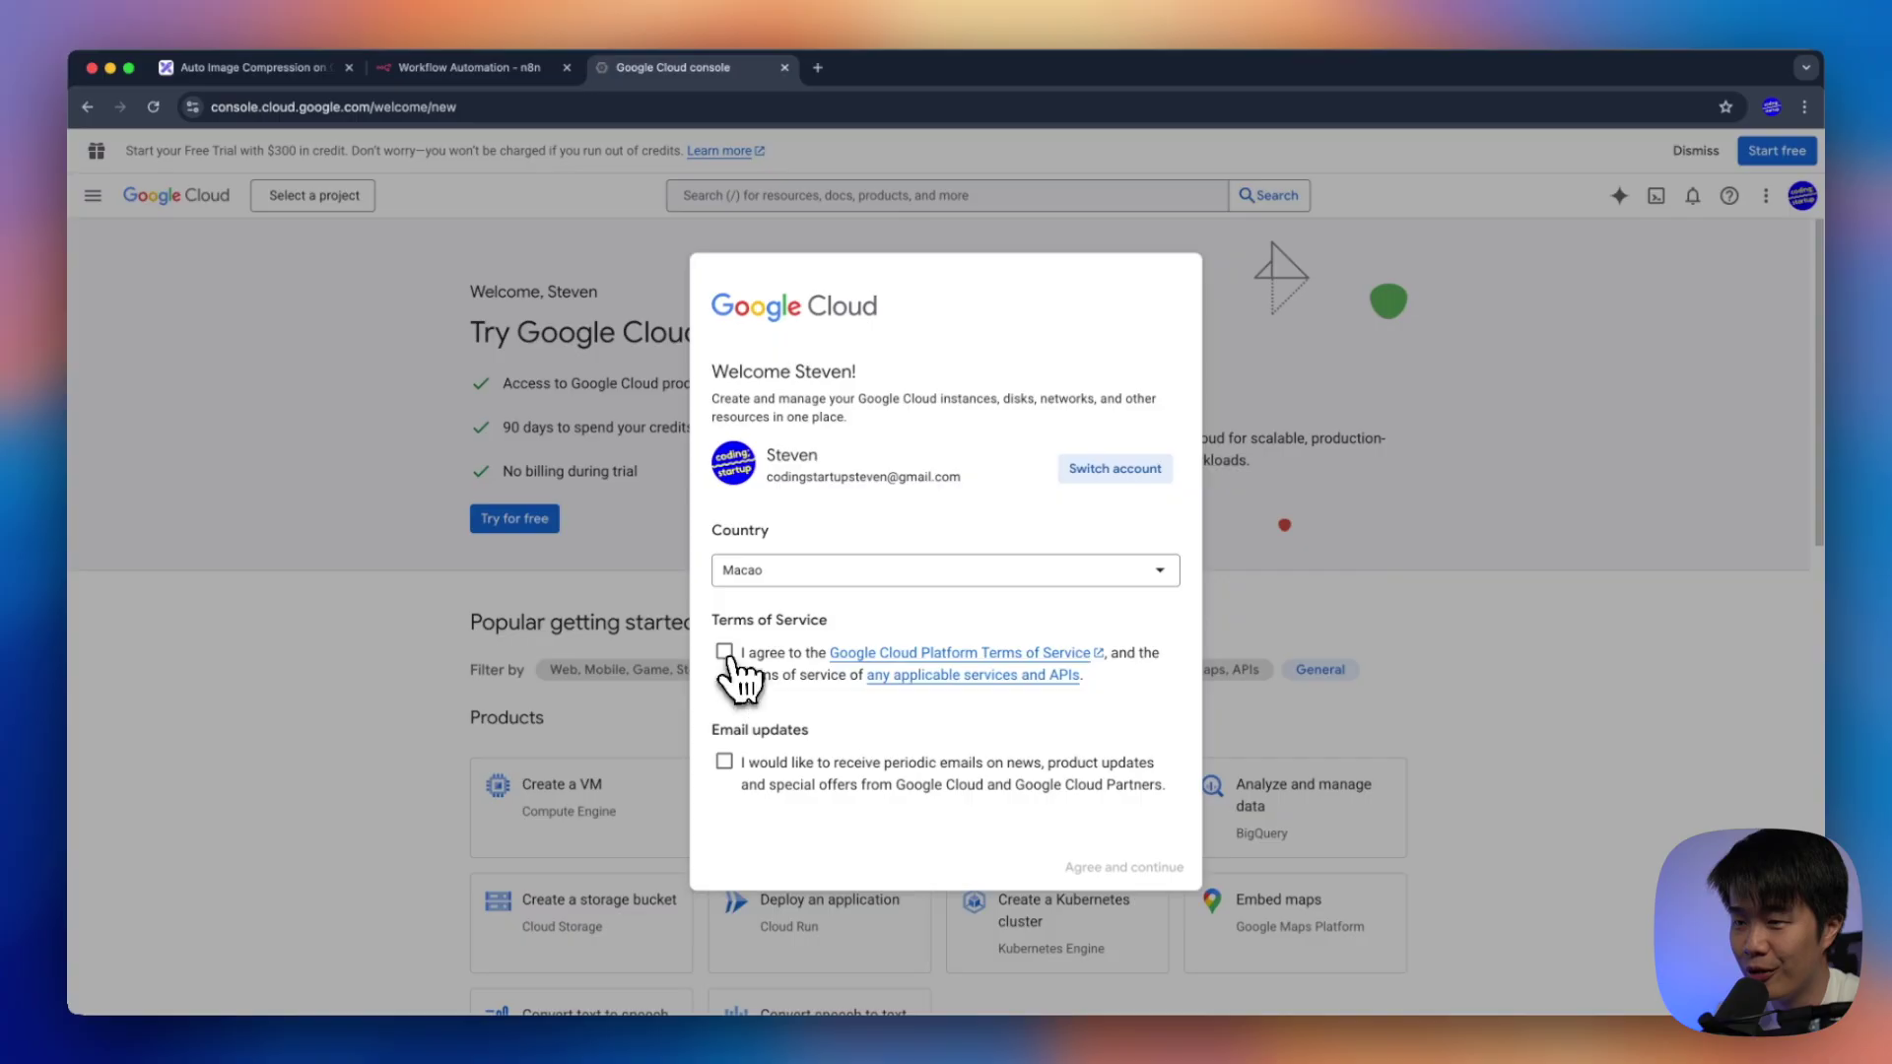
{"action": "left_click", "coordinate": [724, 652]}
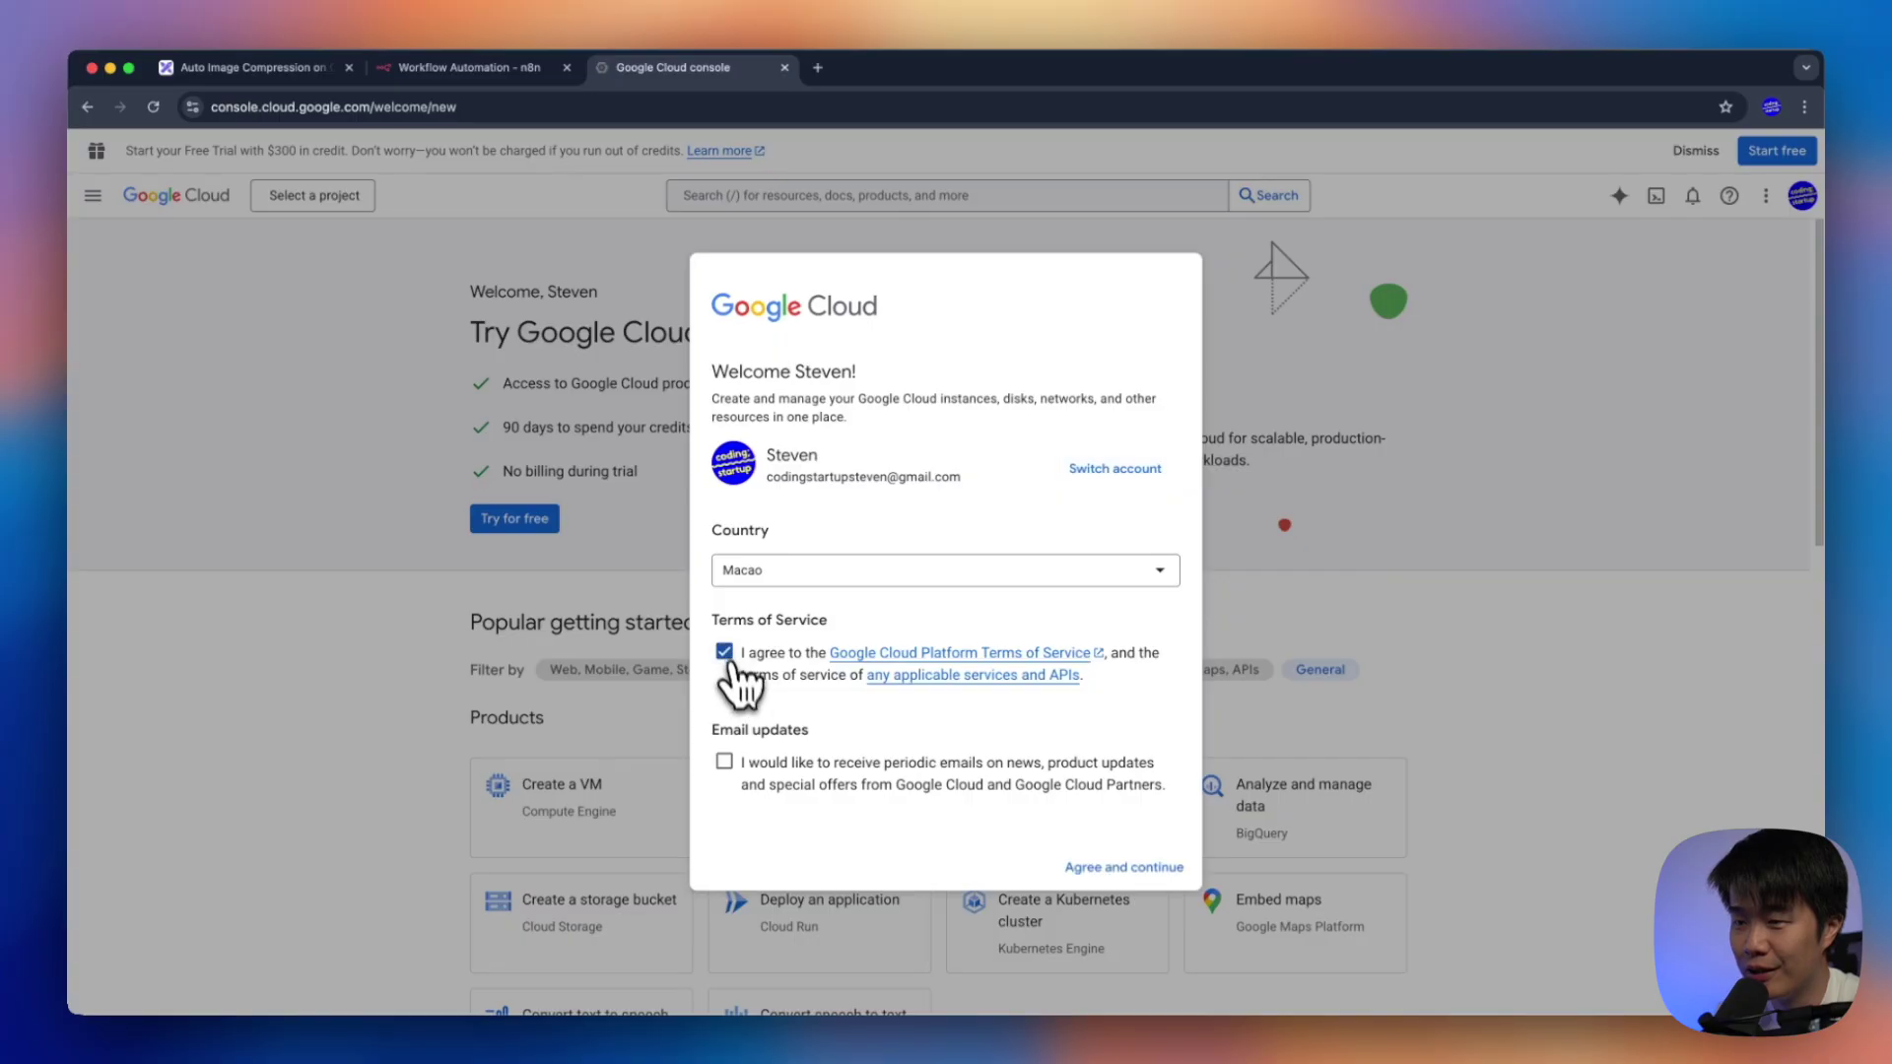
{"action": "left_click", "coordinate": [1143, 868]}
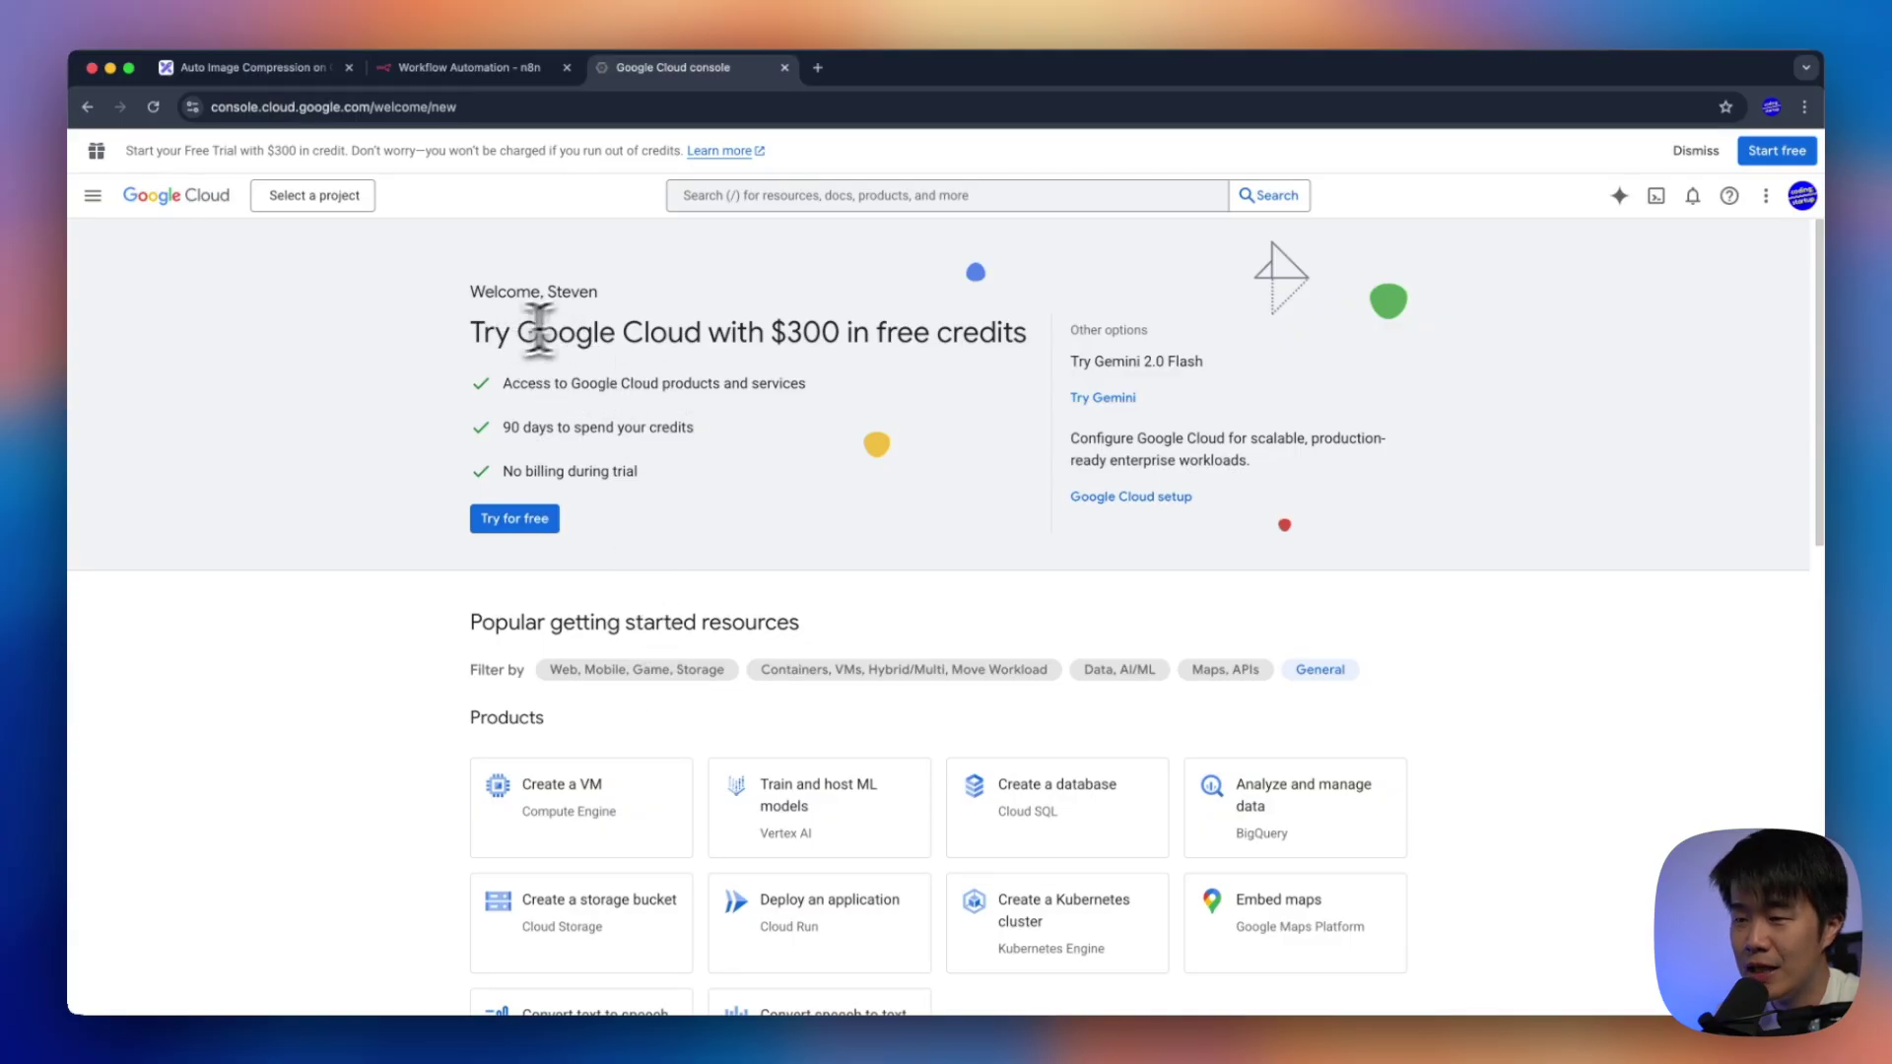
Highlight the $300 free credits offer on the Cloud Console welcome page
{"action": "left_click_drag", "start_coordinate": [473, 335], "coordinate": [1026, 339]}
{"action": "left_click", "coordinate": [913, 345]}
{"action": "left_click", "coordinate": [987, 341]}
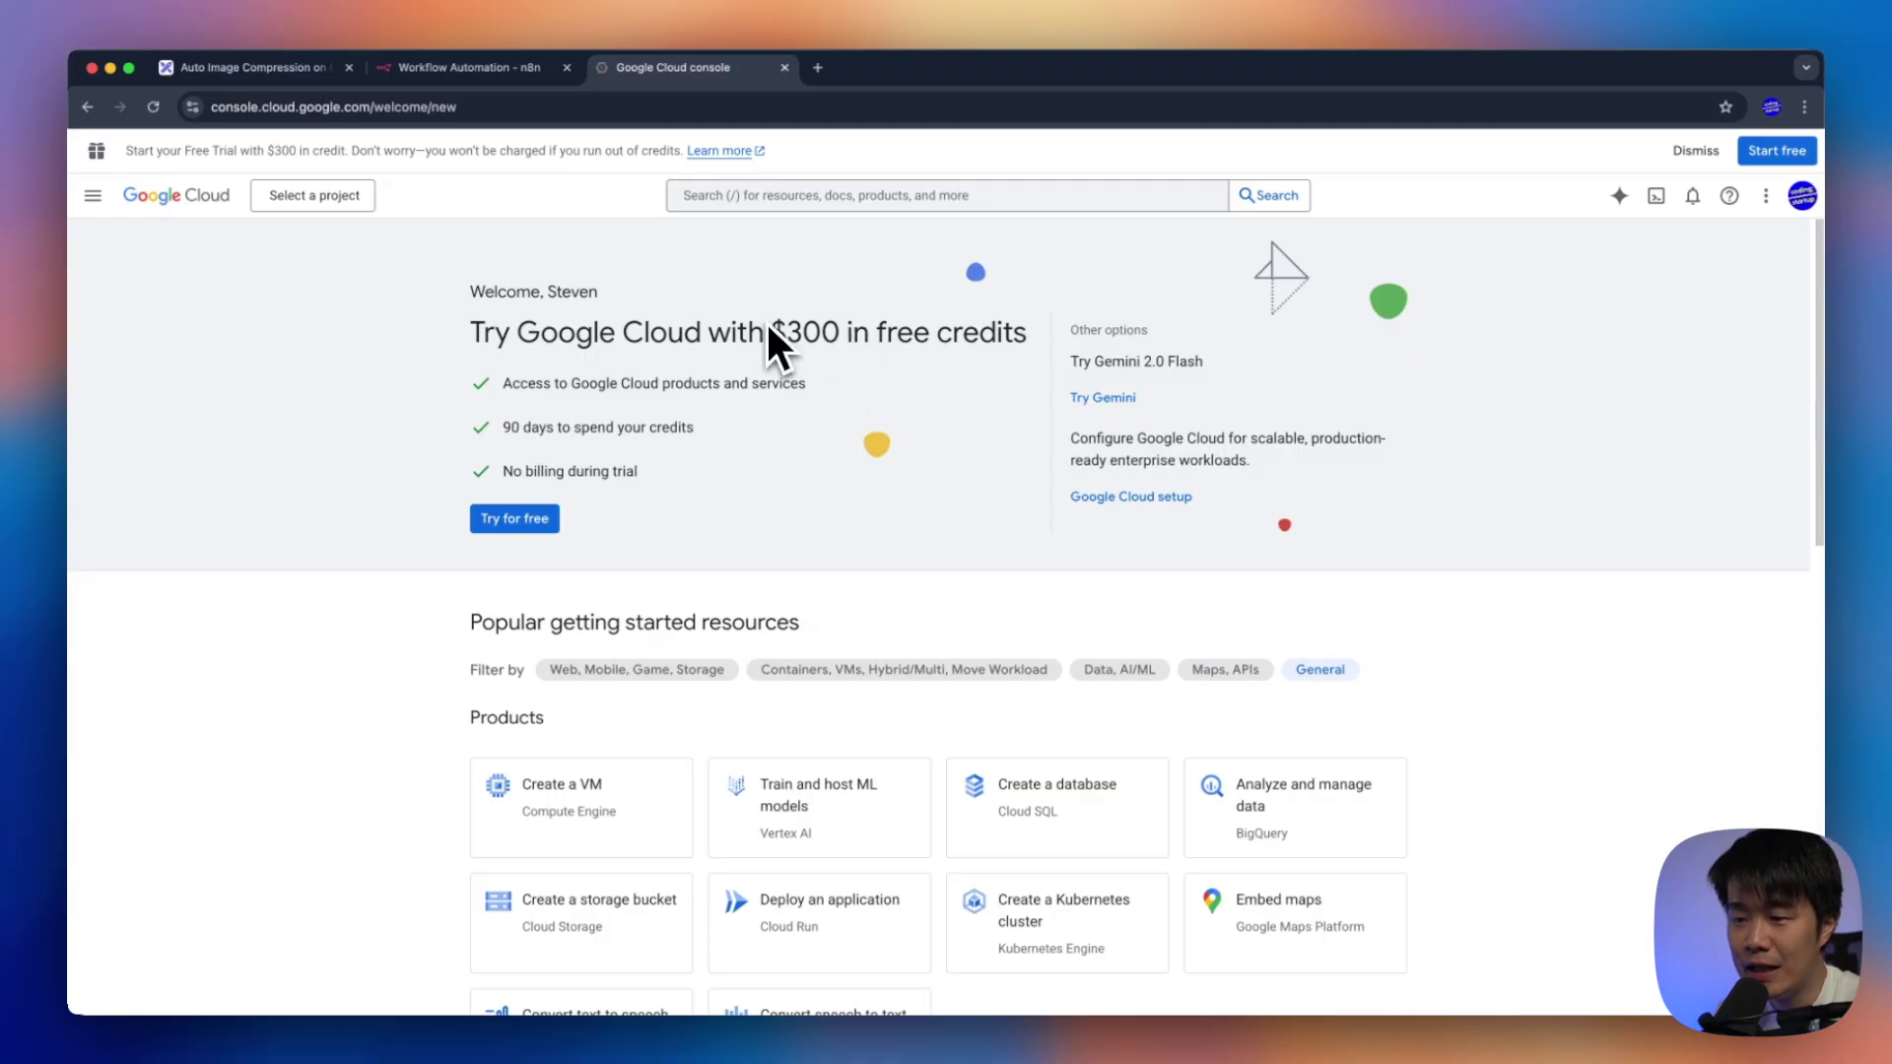
From the project picker, create the 'n8n workflow' project and select it as active
{"action": "left_click", "coordinate": [315, 197]}
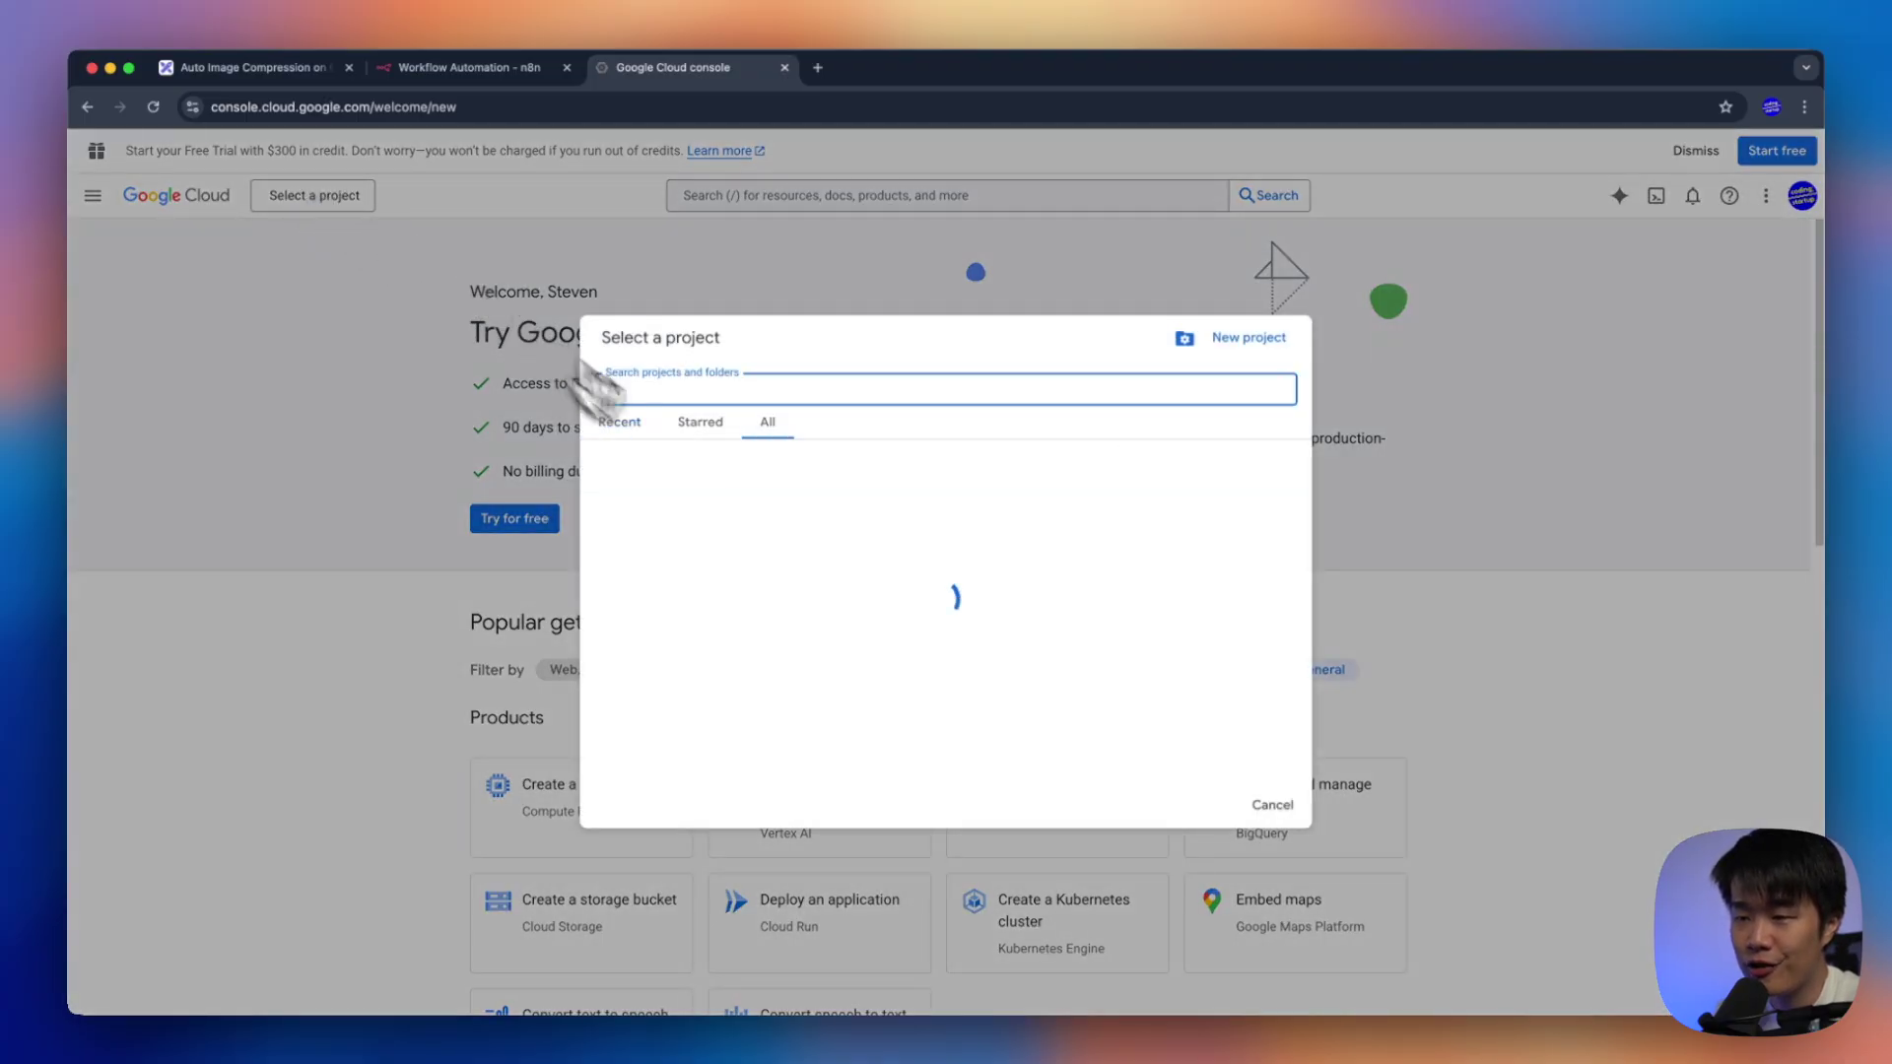
{"action": "left_click", "coordinate": [1232, 340]}
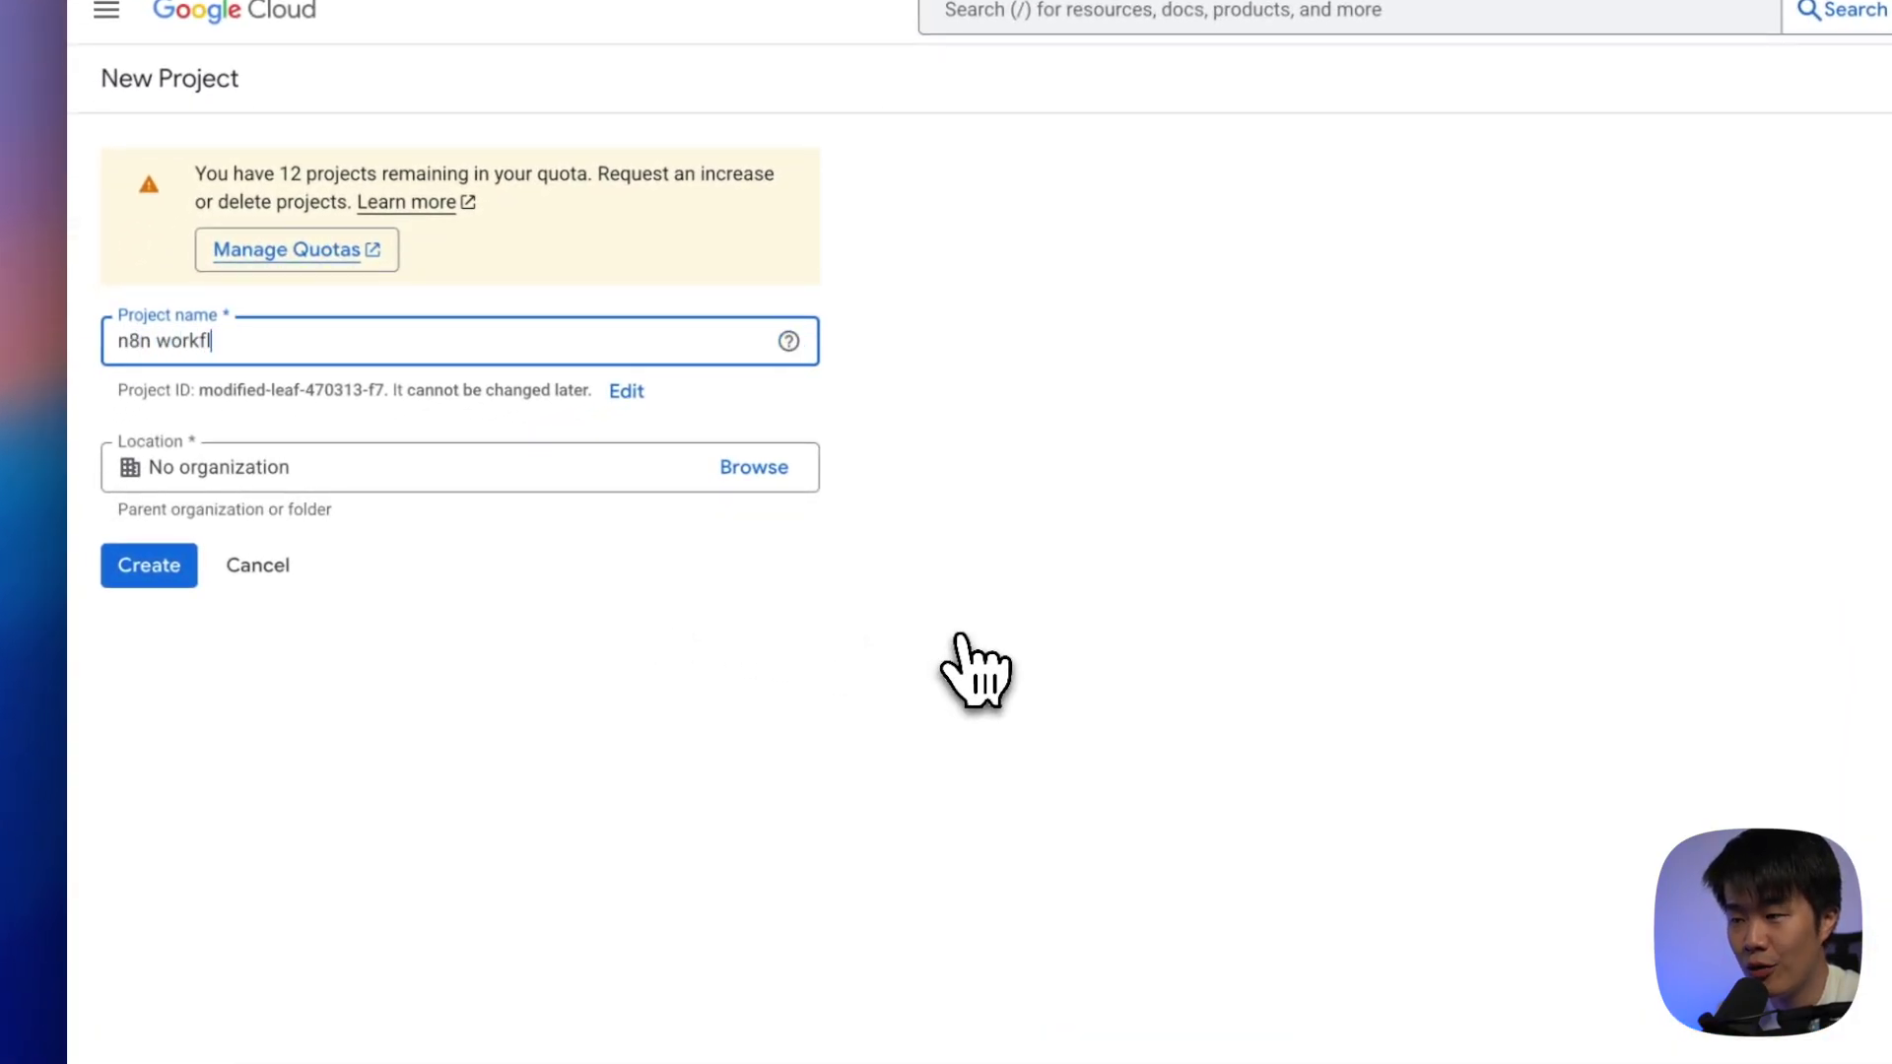
{"action": "left_click", "coordinate": [155, 569]}
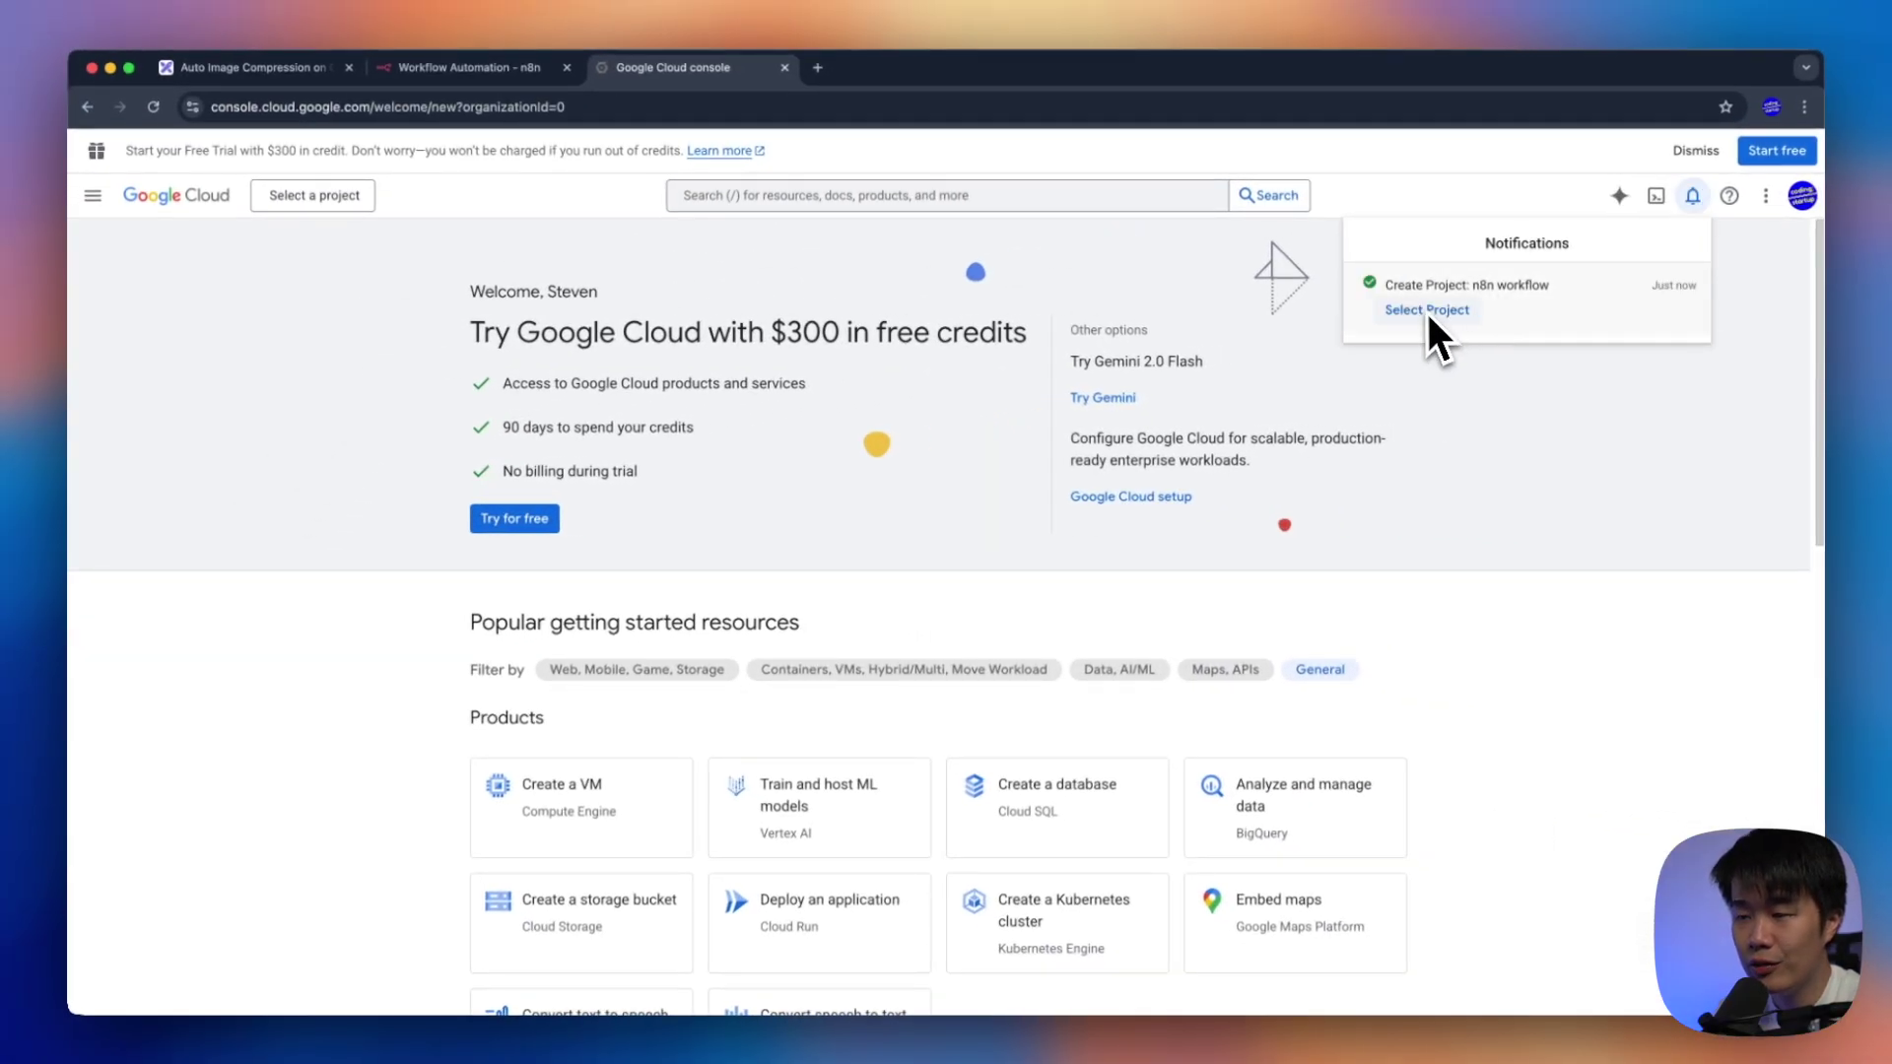
{"action": "left_click", "coordinate": [1427, 309]}
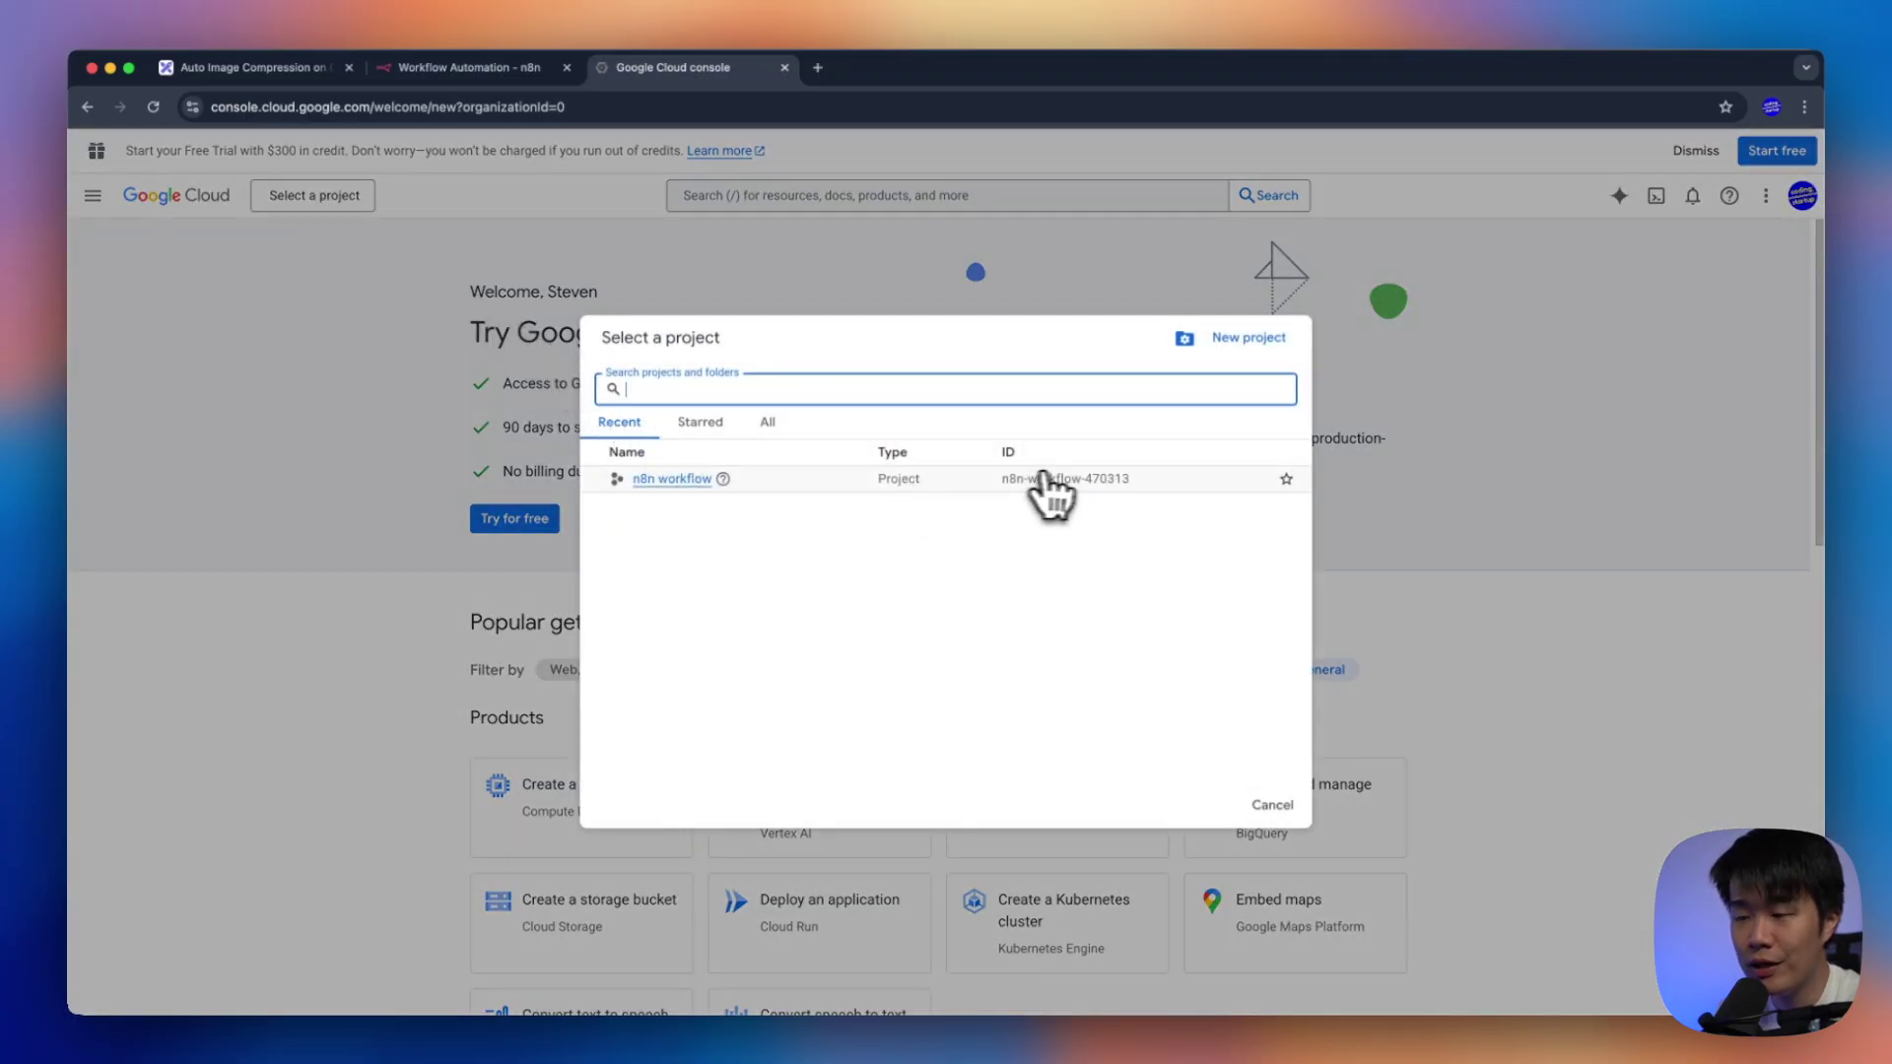
{"action": "left_click", "coordinate": [680, 481]}
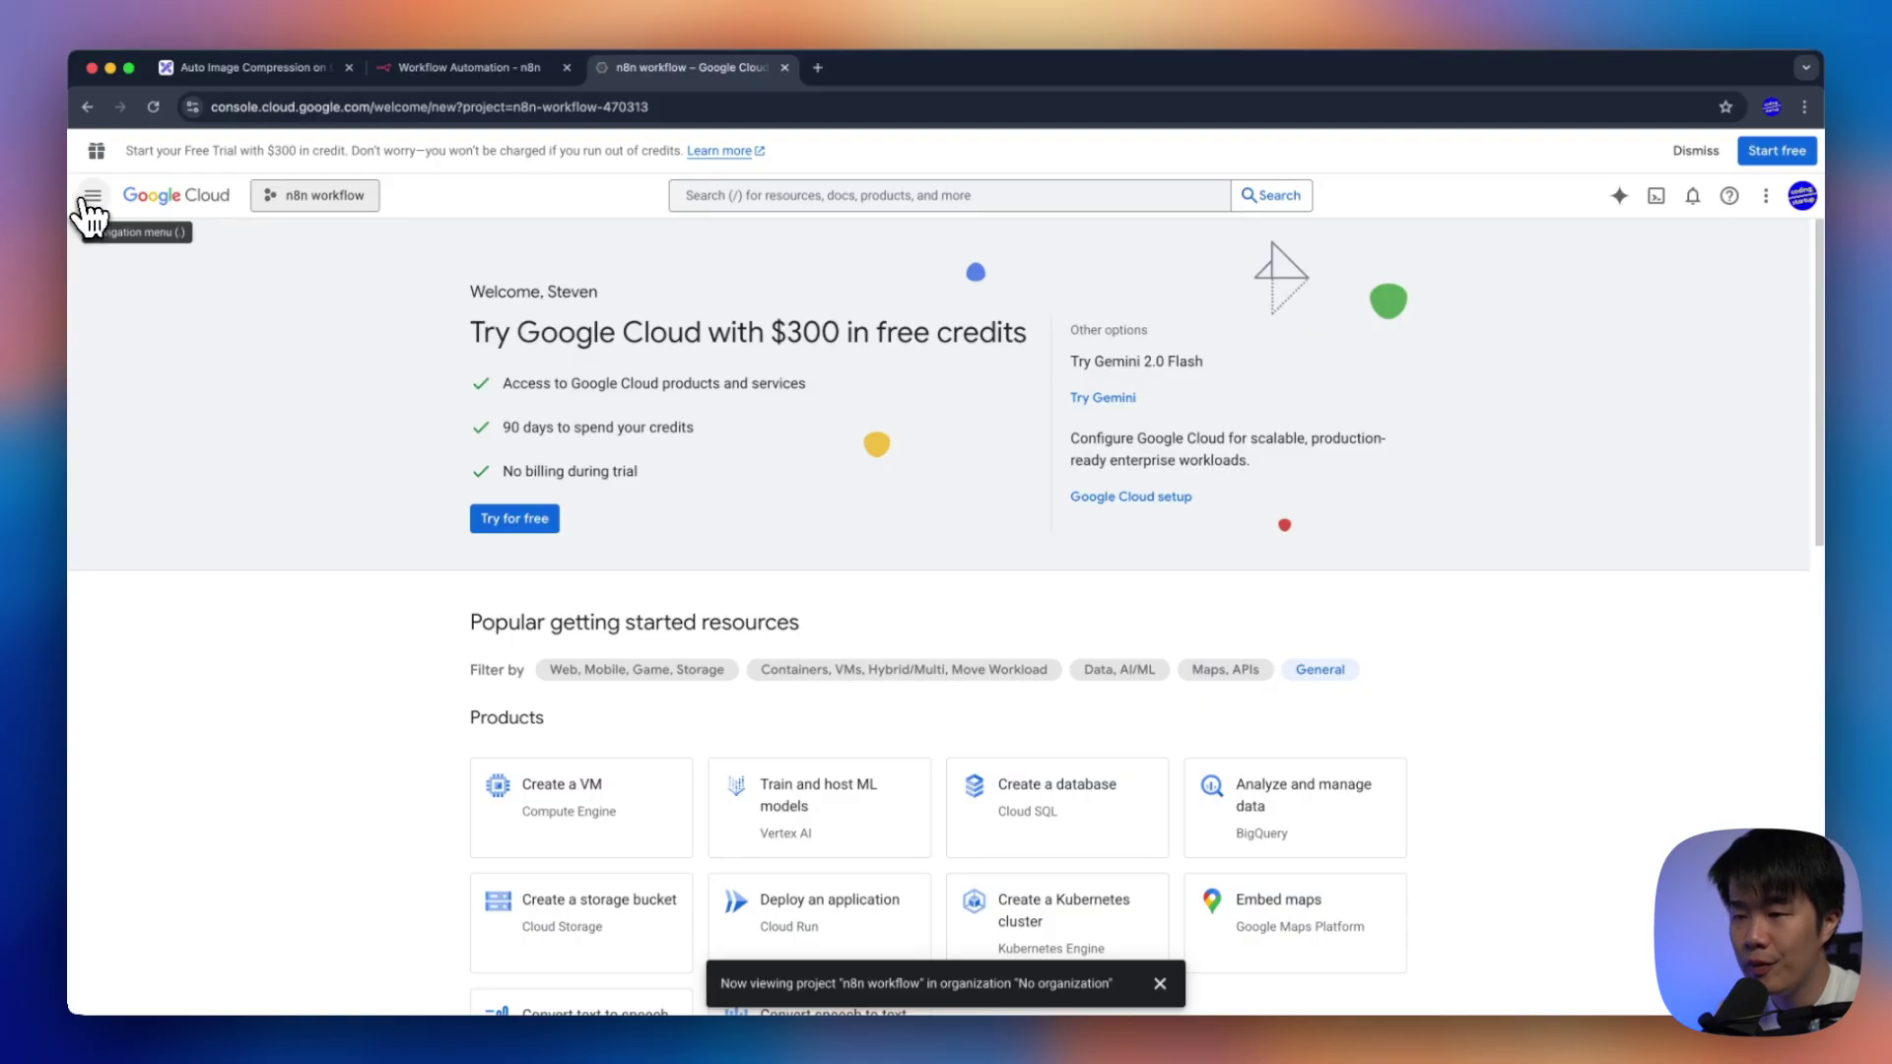
Search APIs & Services for the Google Drive API and enable it
{"action": "left_click", "coordinate": [93, 195]}
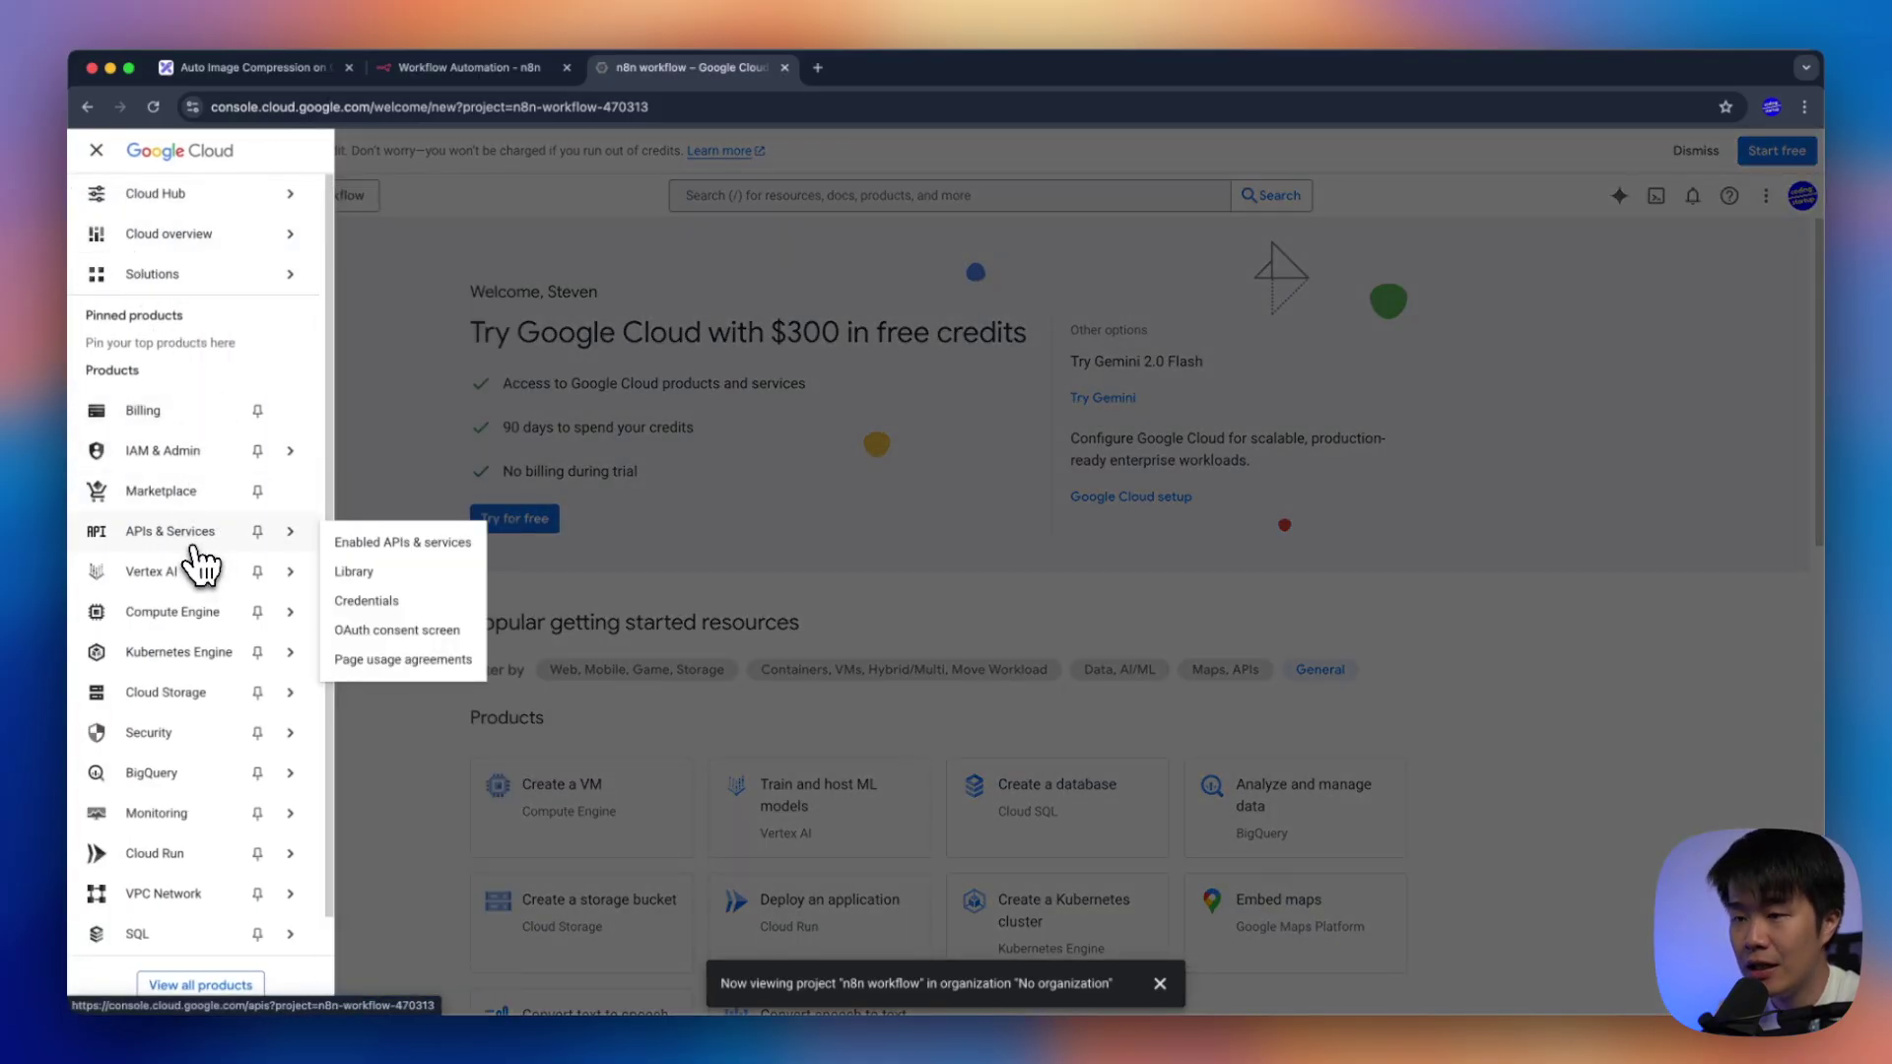
{"action": "left_click", "coordinate": [194, 547]}
{"action": "left_click", "coordinate": [780, 200]}
{"action": "type", "text": "google drive"}
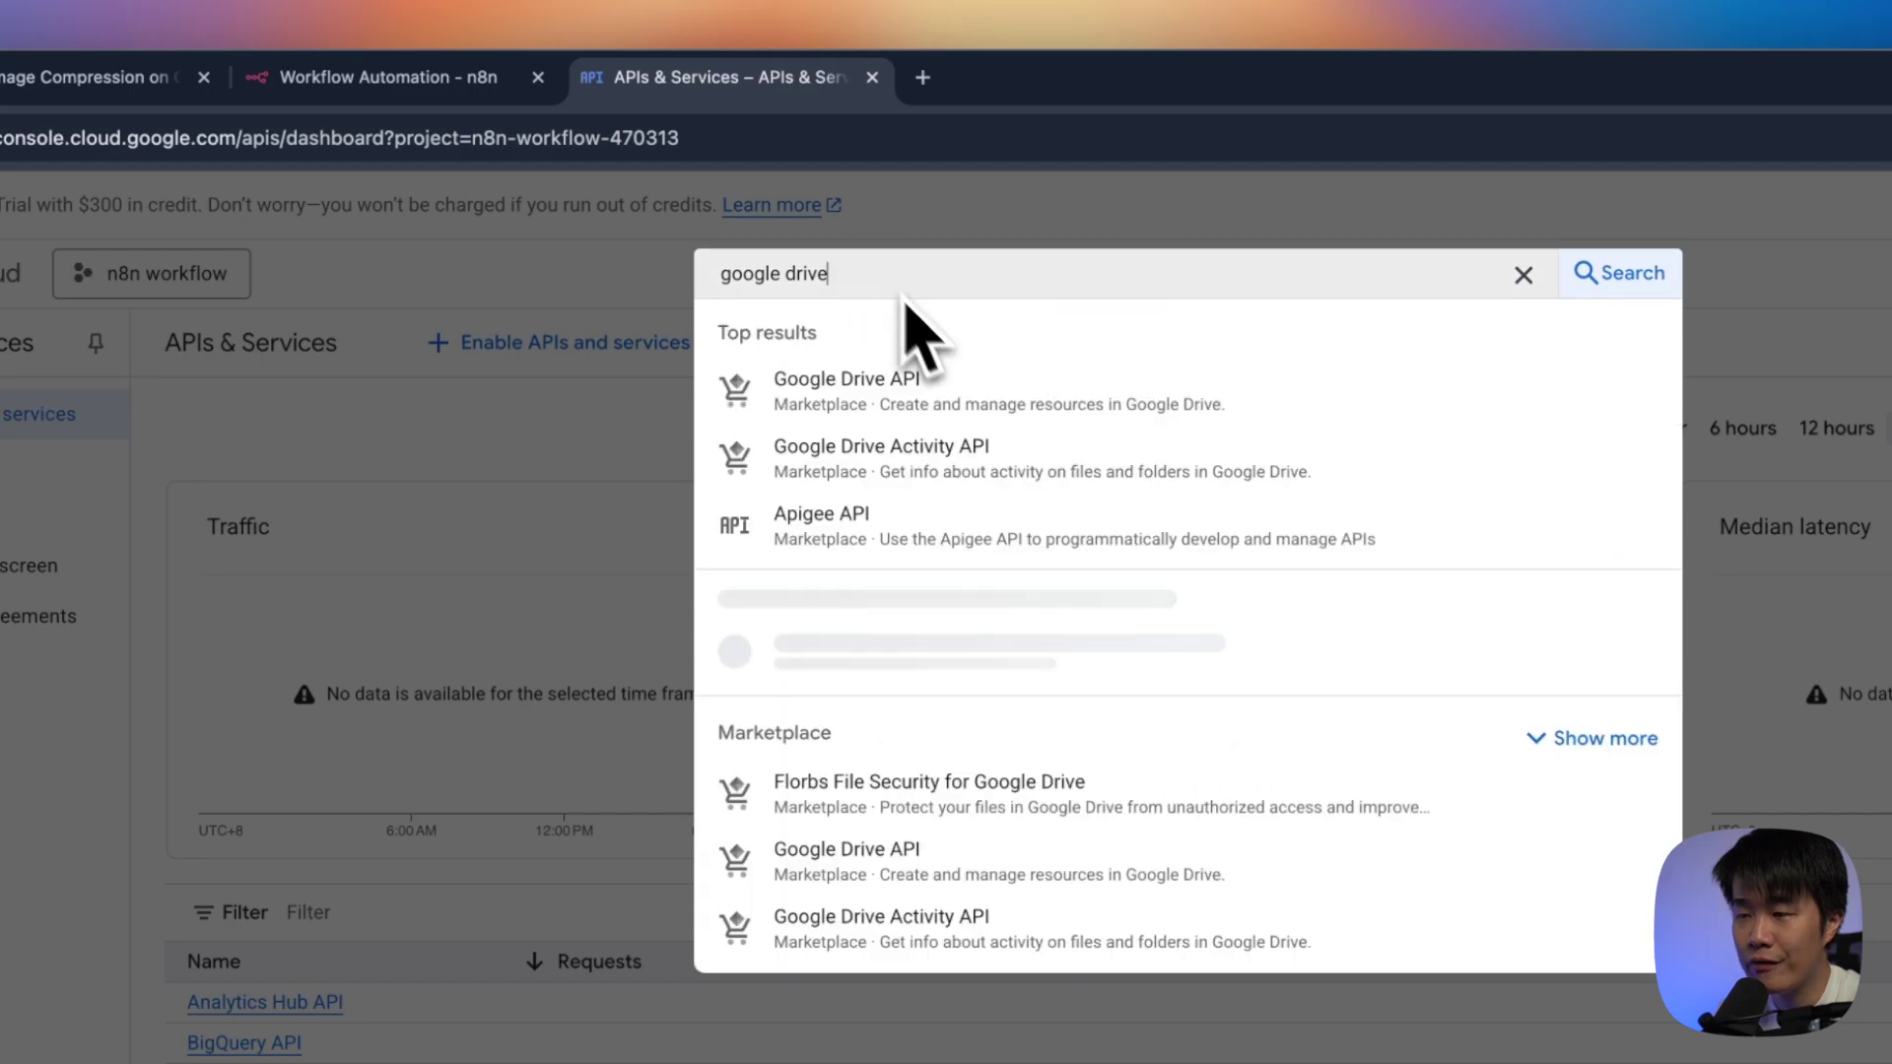
{"action": "left_click", "coordinate": [889, 404]}
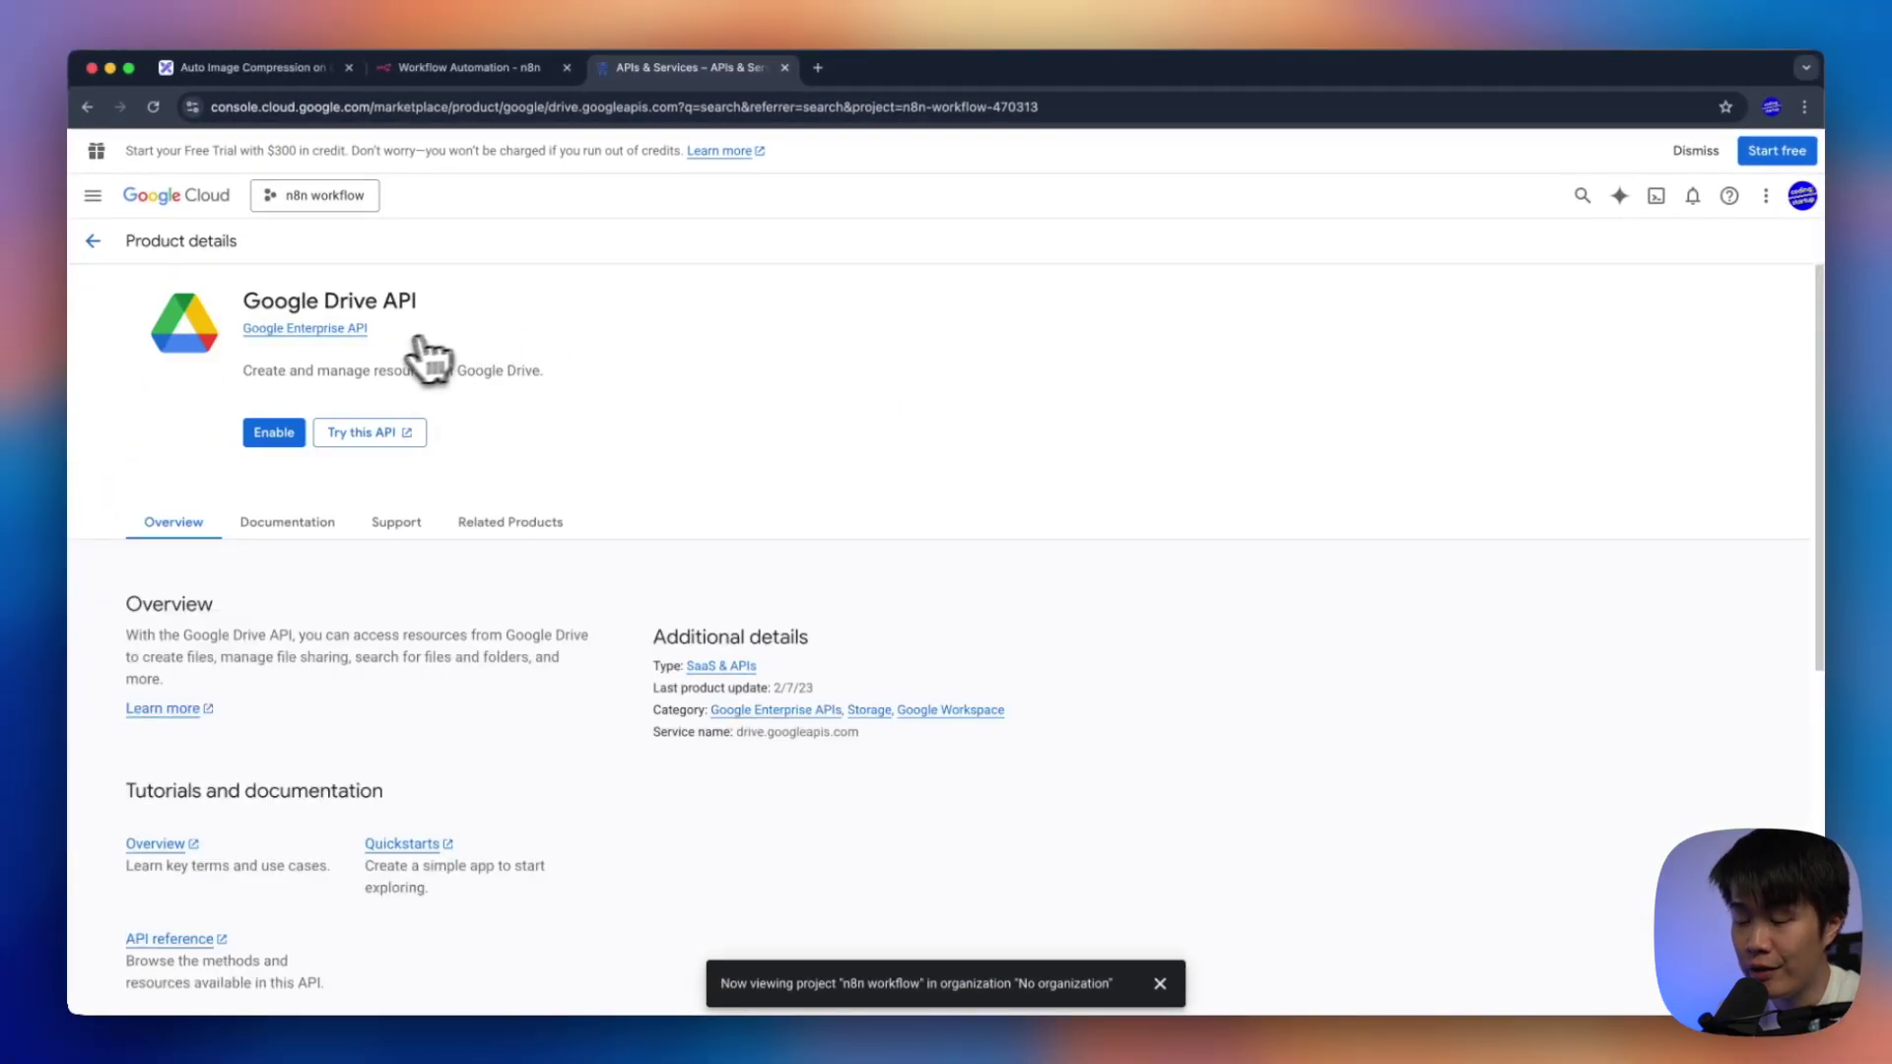
{"action": "left_click", "coordinate": [286, 444]}
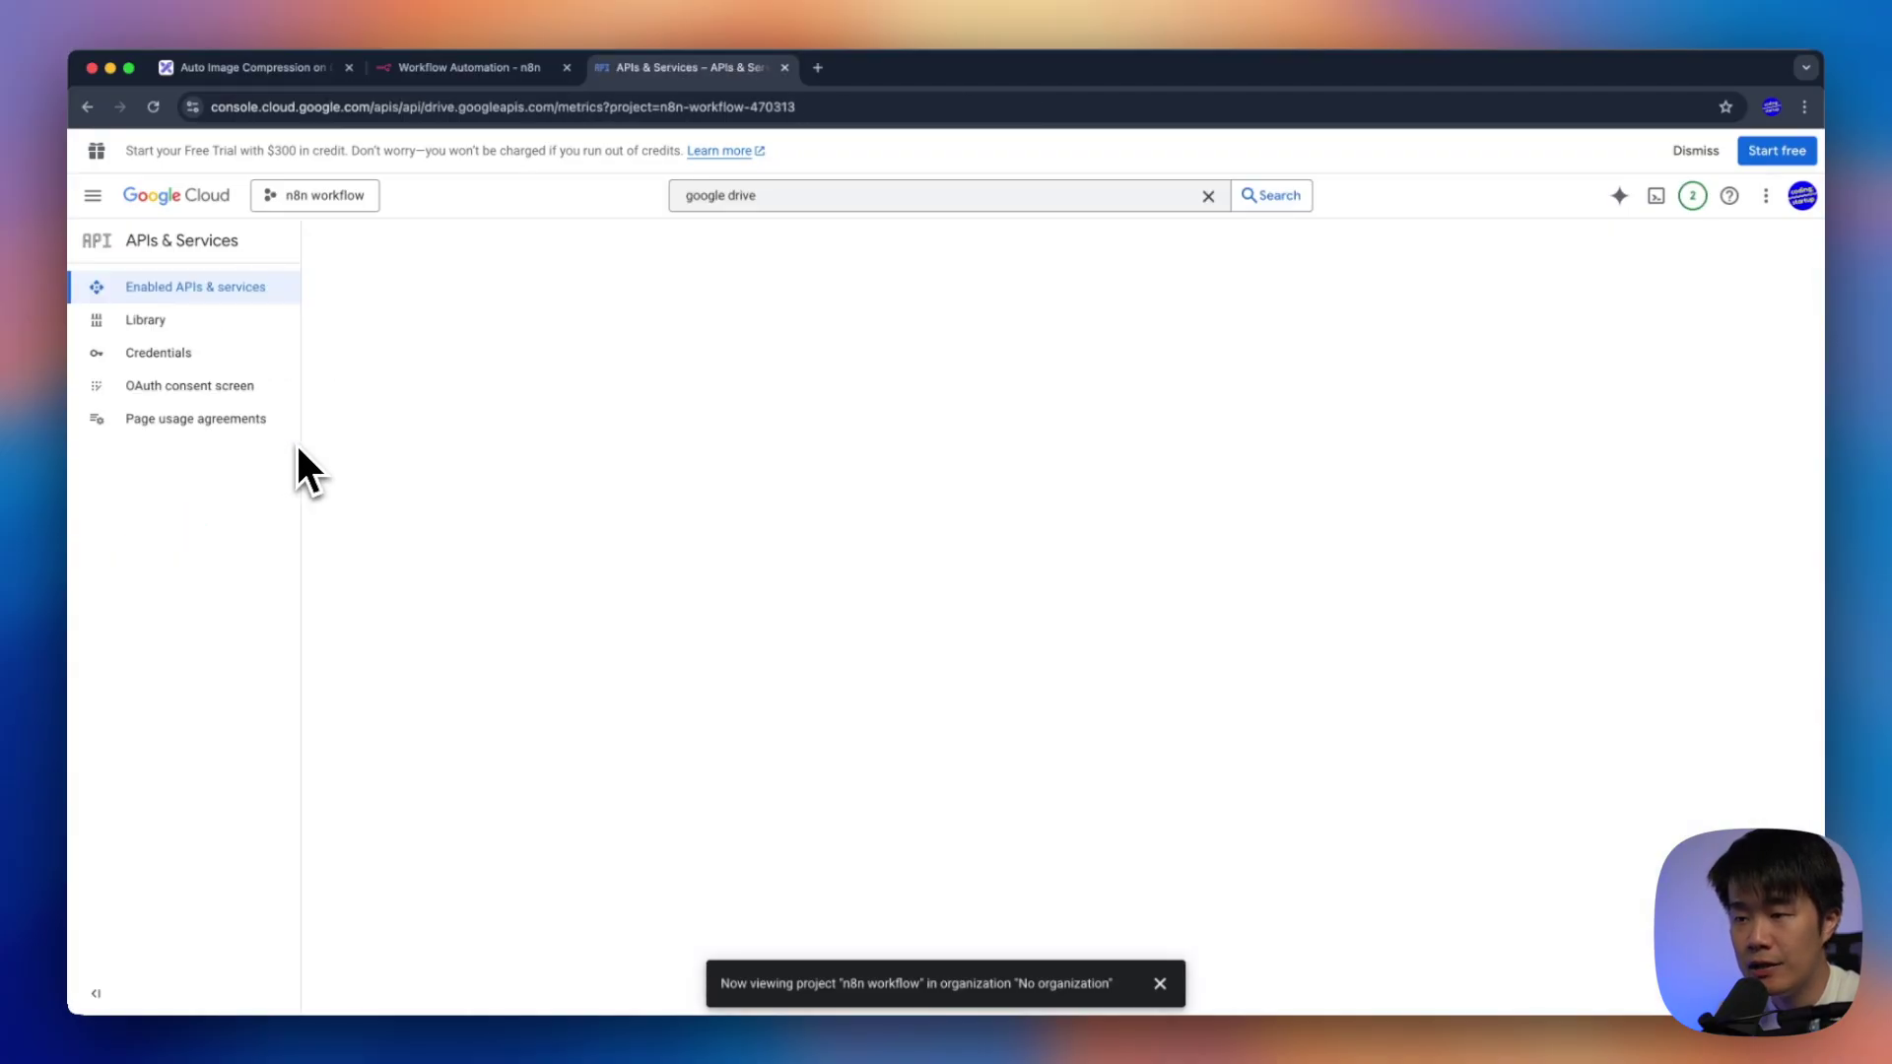
Start OAuth consent setup with the account e-mail as support contact and an External audience
{"action": "left_click", "coordinate": [223, 399]}
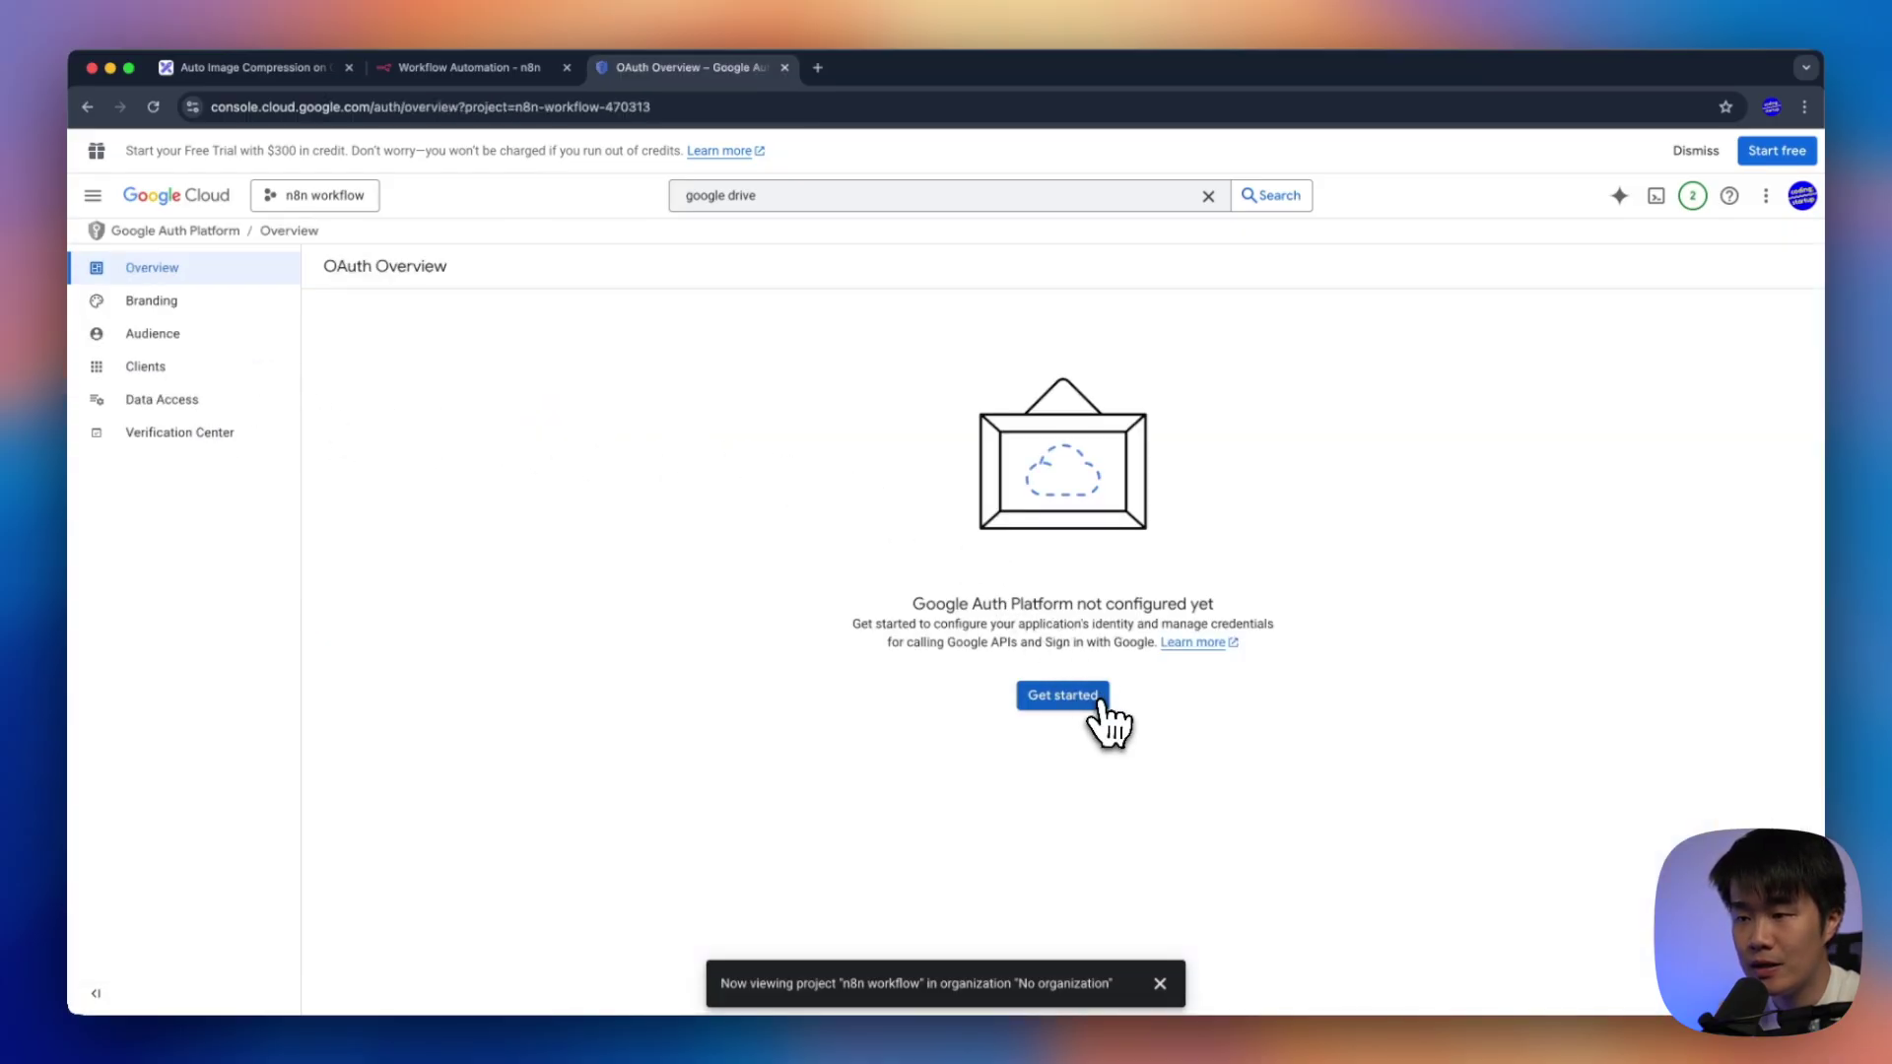
{"action": "left_click", "coordinate": [1094, 701]}
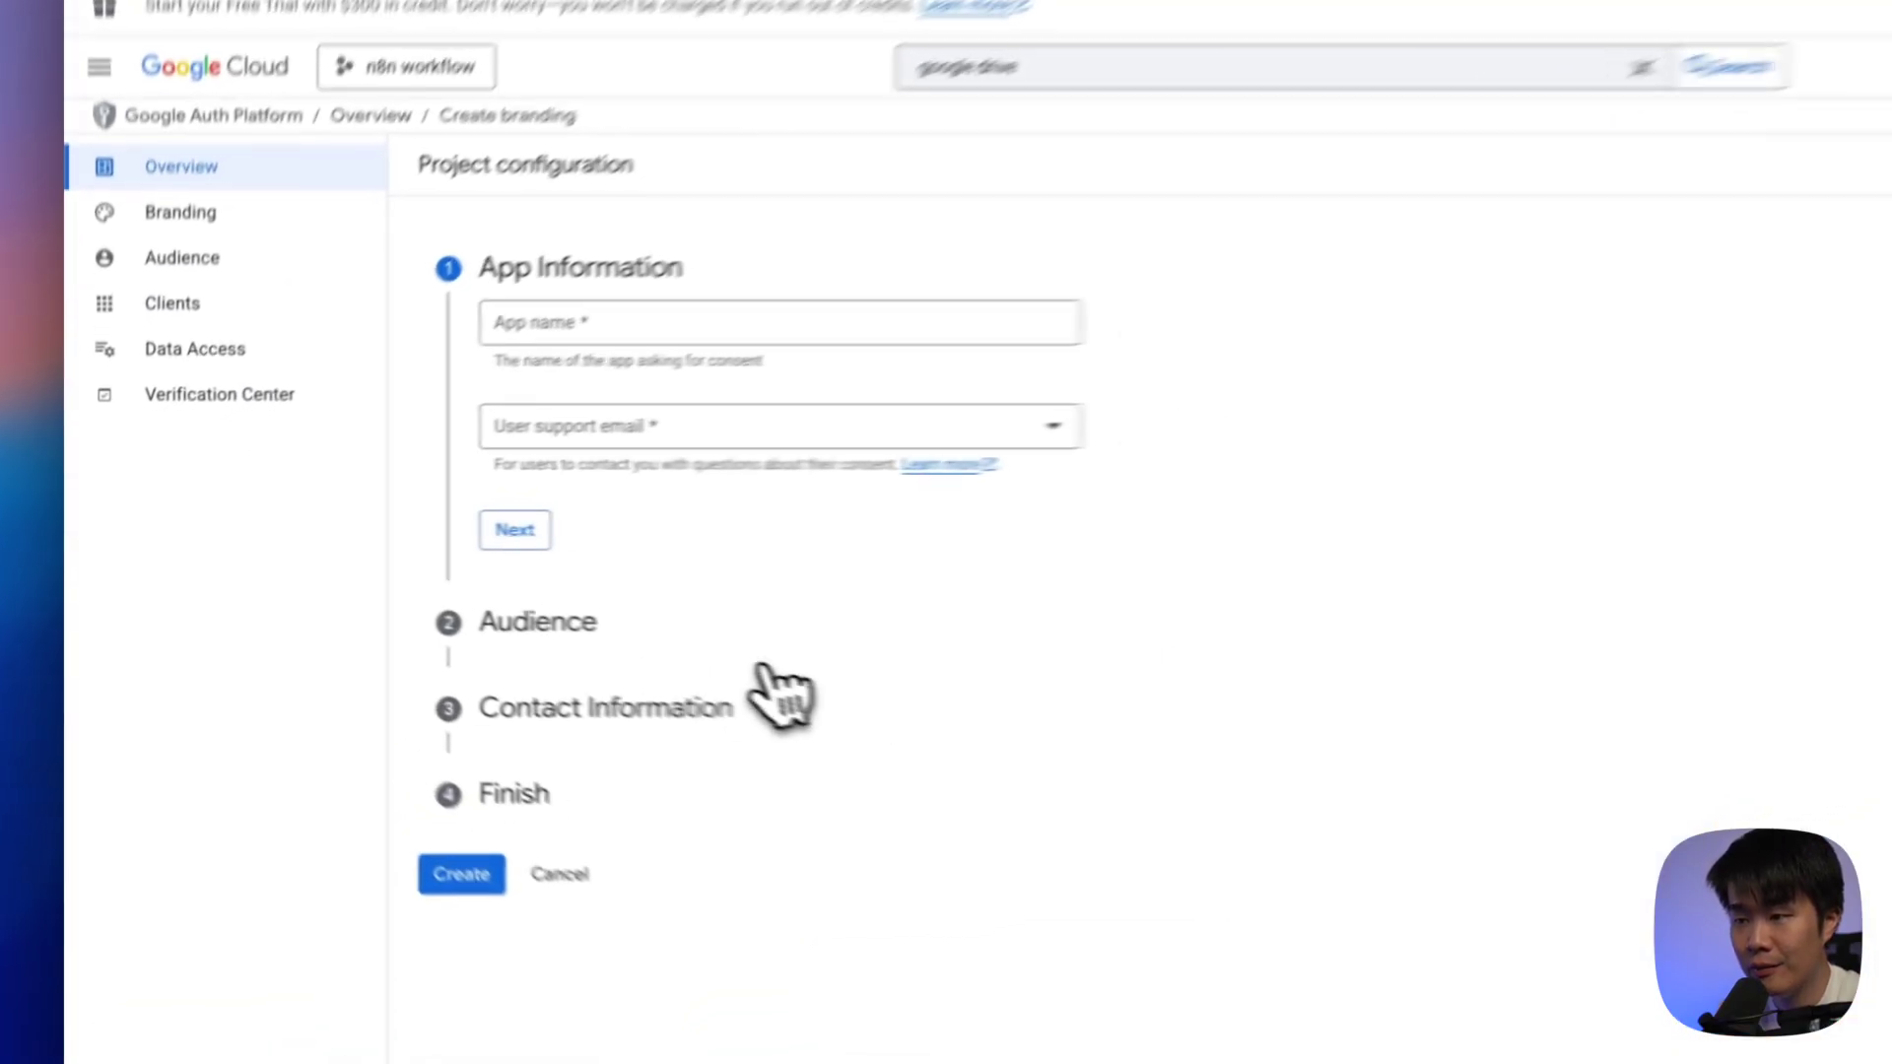
{"action": "left_click", "coordinate": [710, 296]}
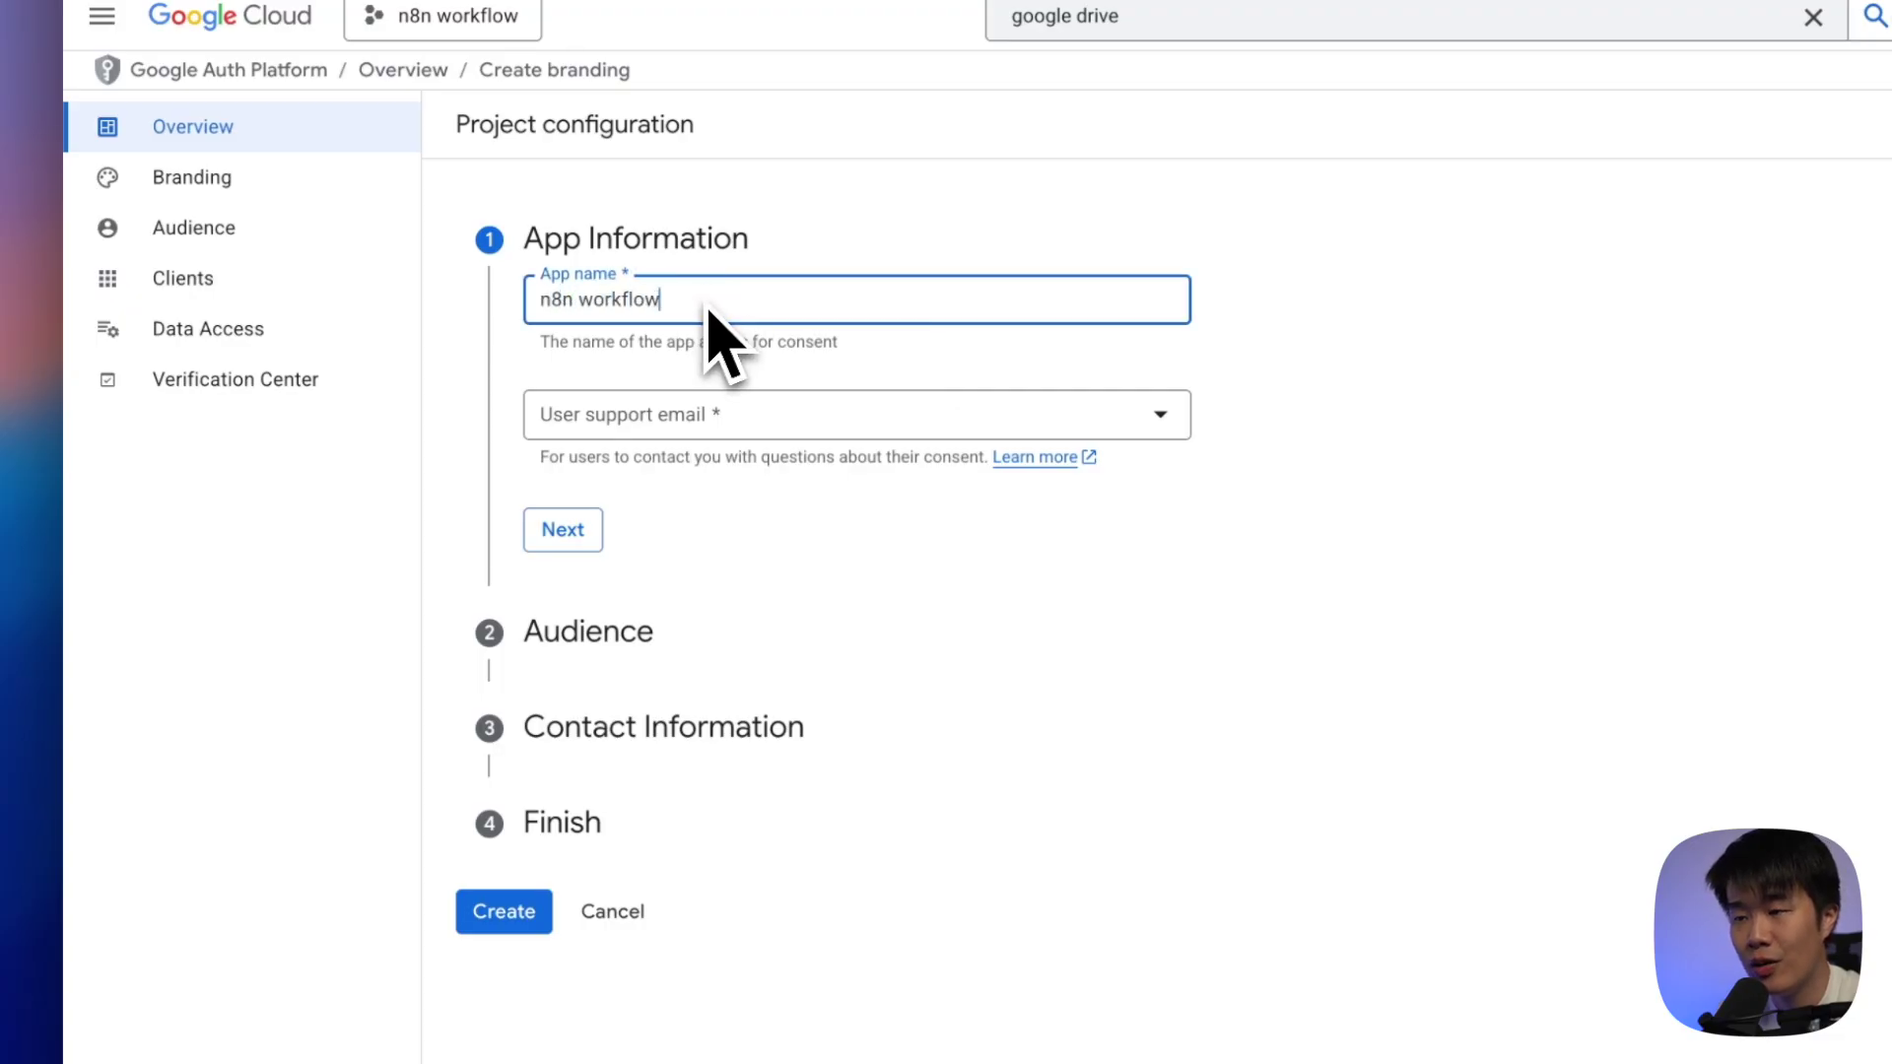
{"action": "left_click", "coordinate": [752, 431]}
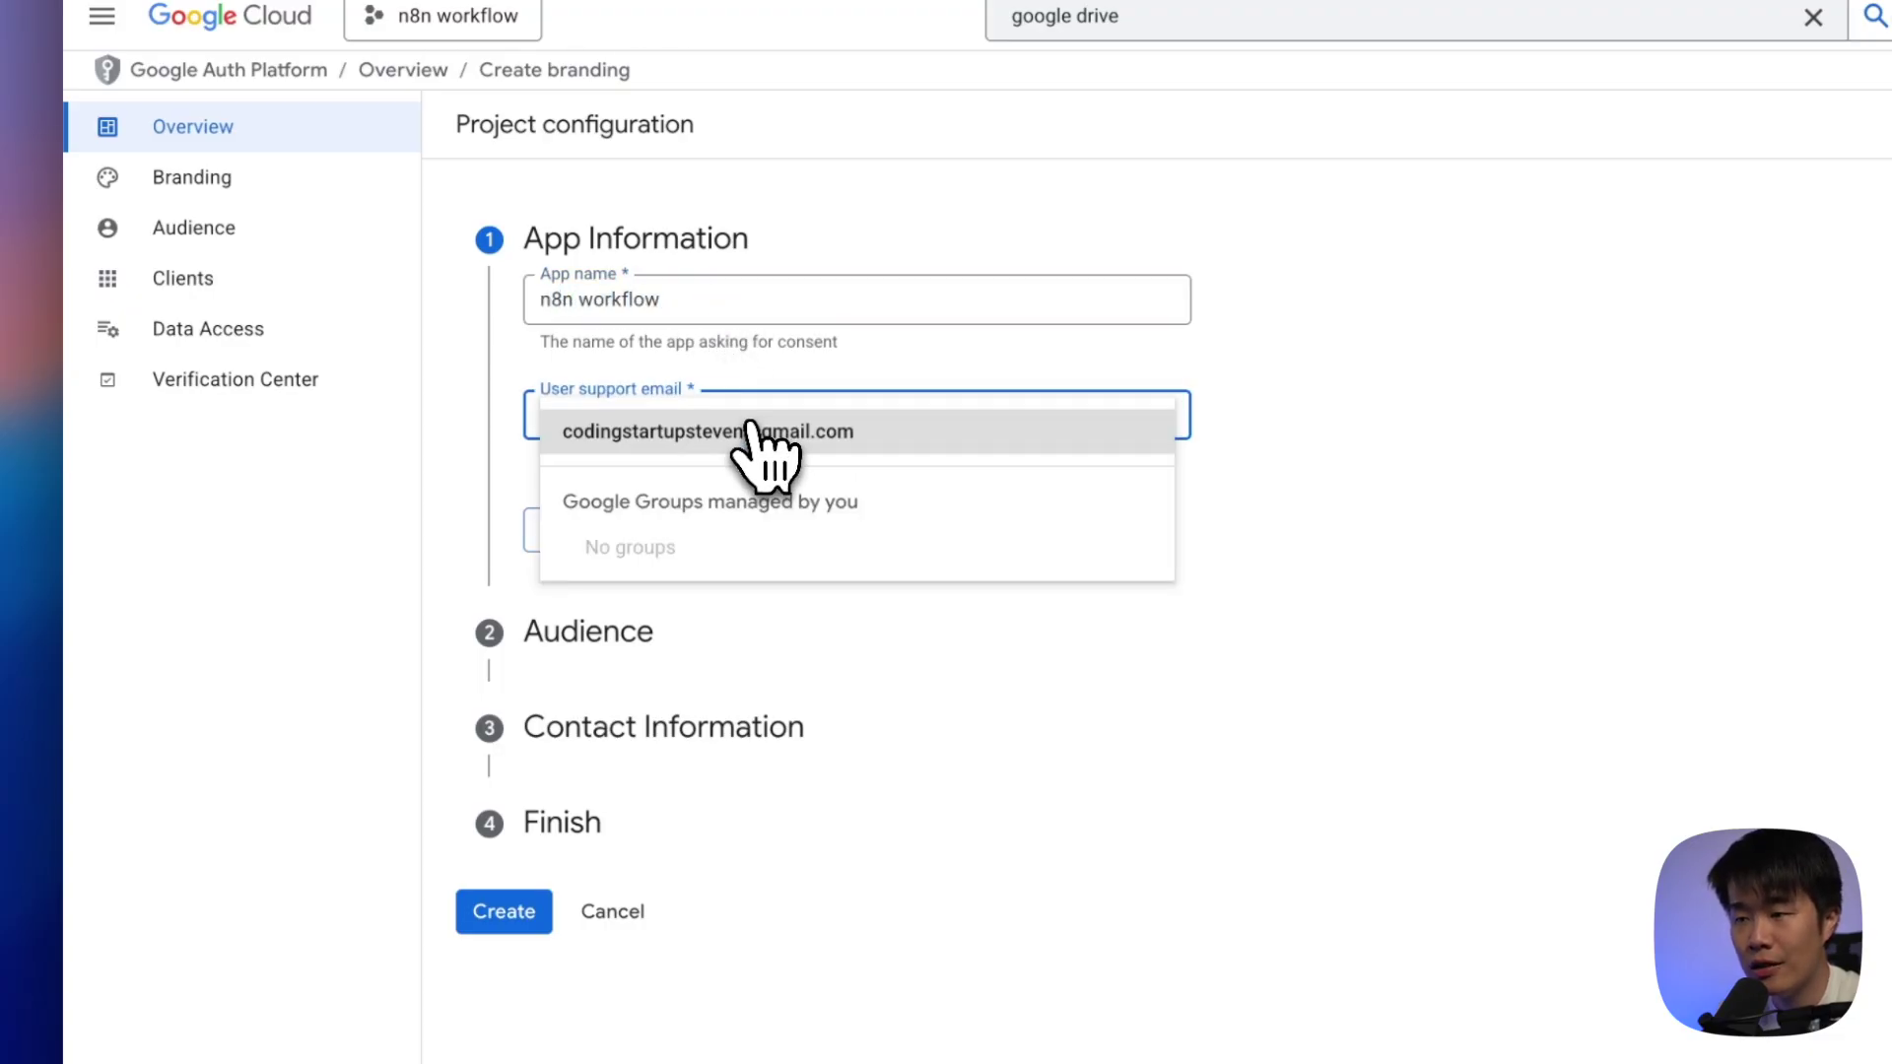
{"action": "left_click", "coordinate": [752, 431]}
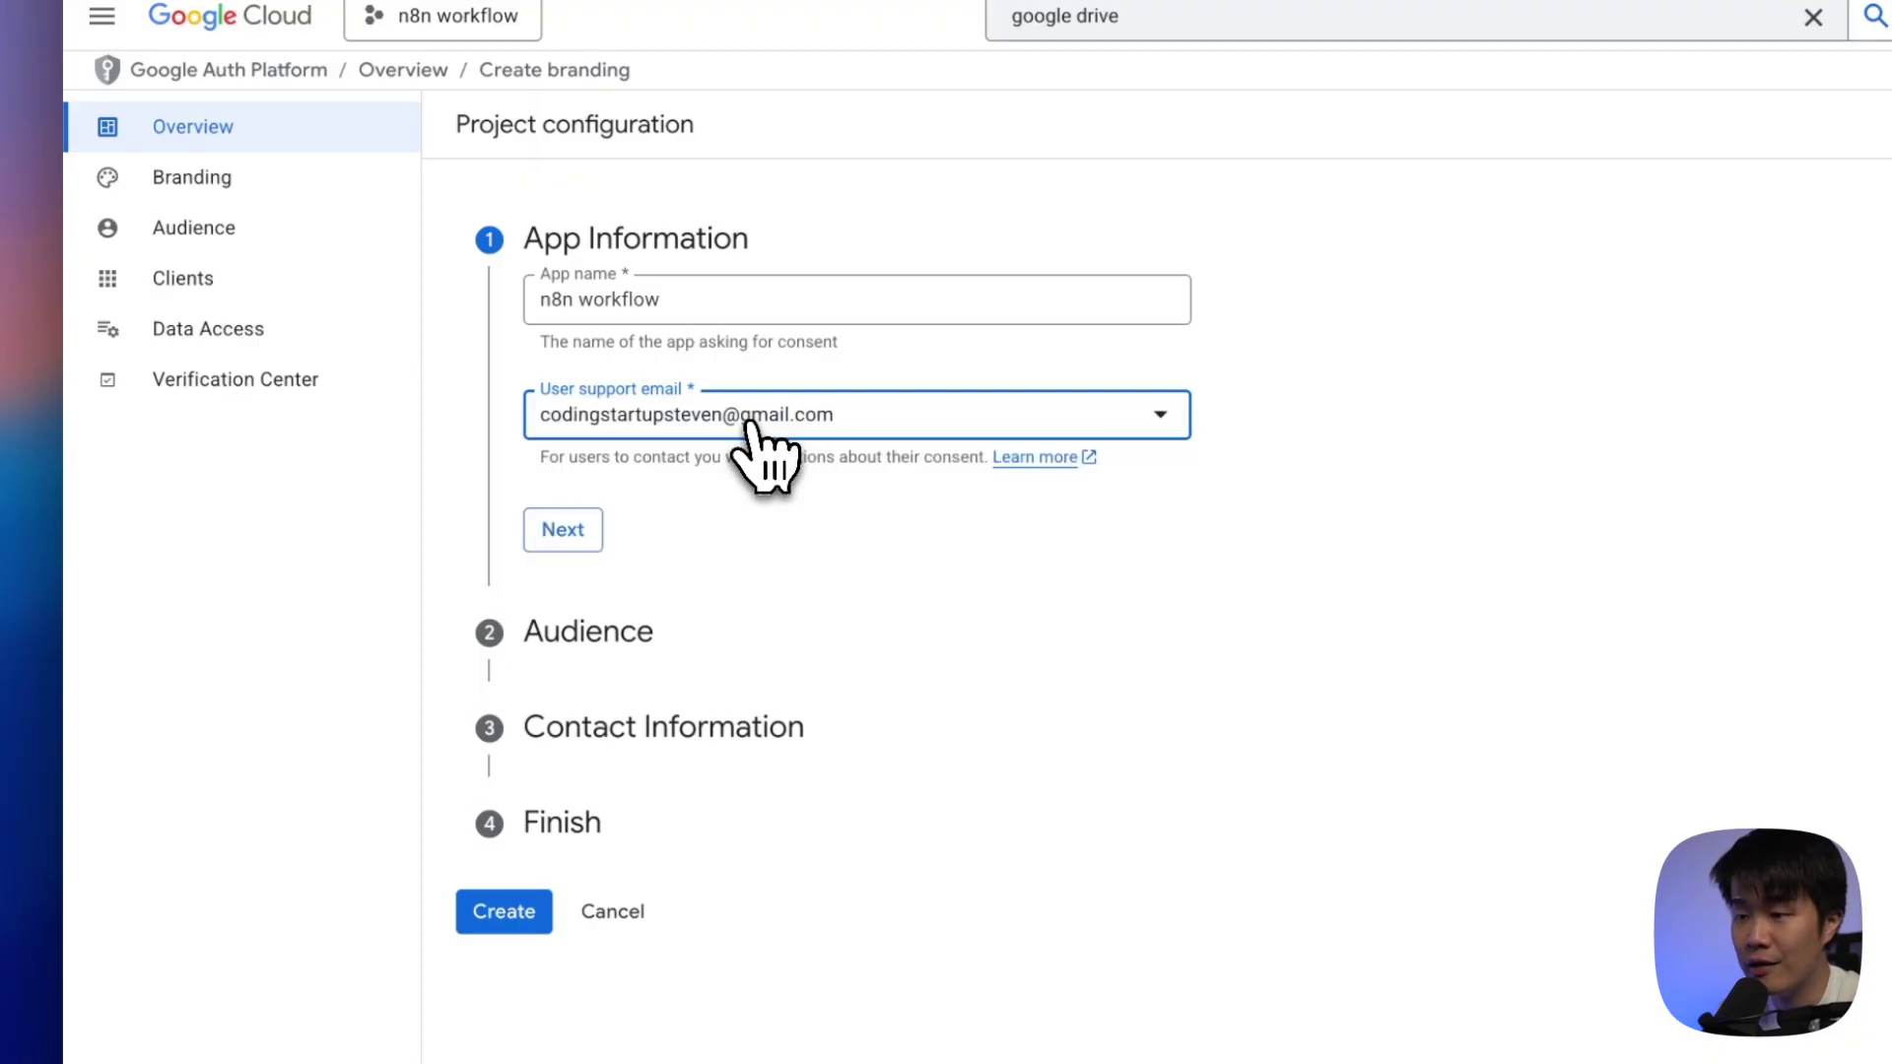
{"action": "left_click", "coordinate": [564, 532]}
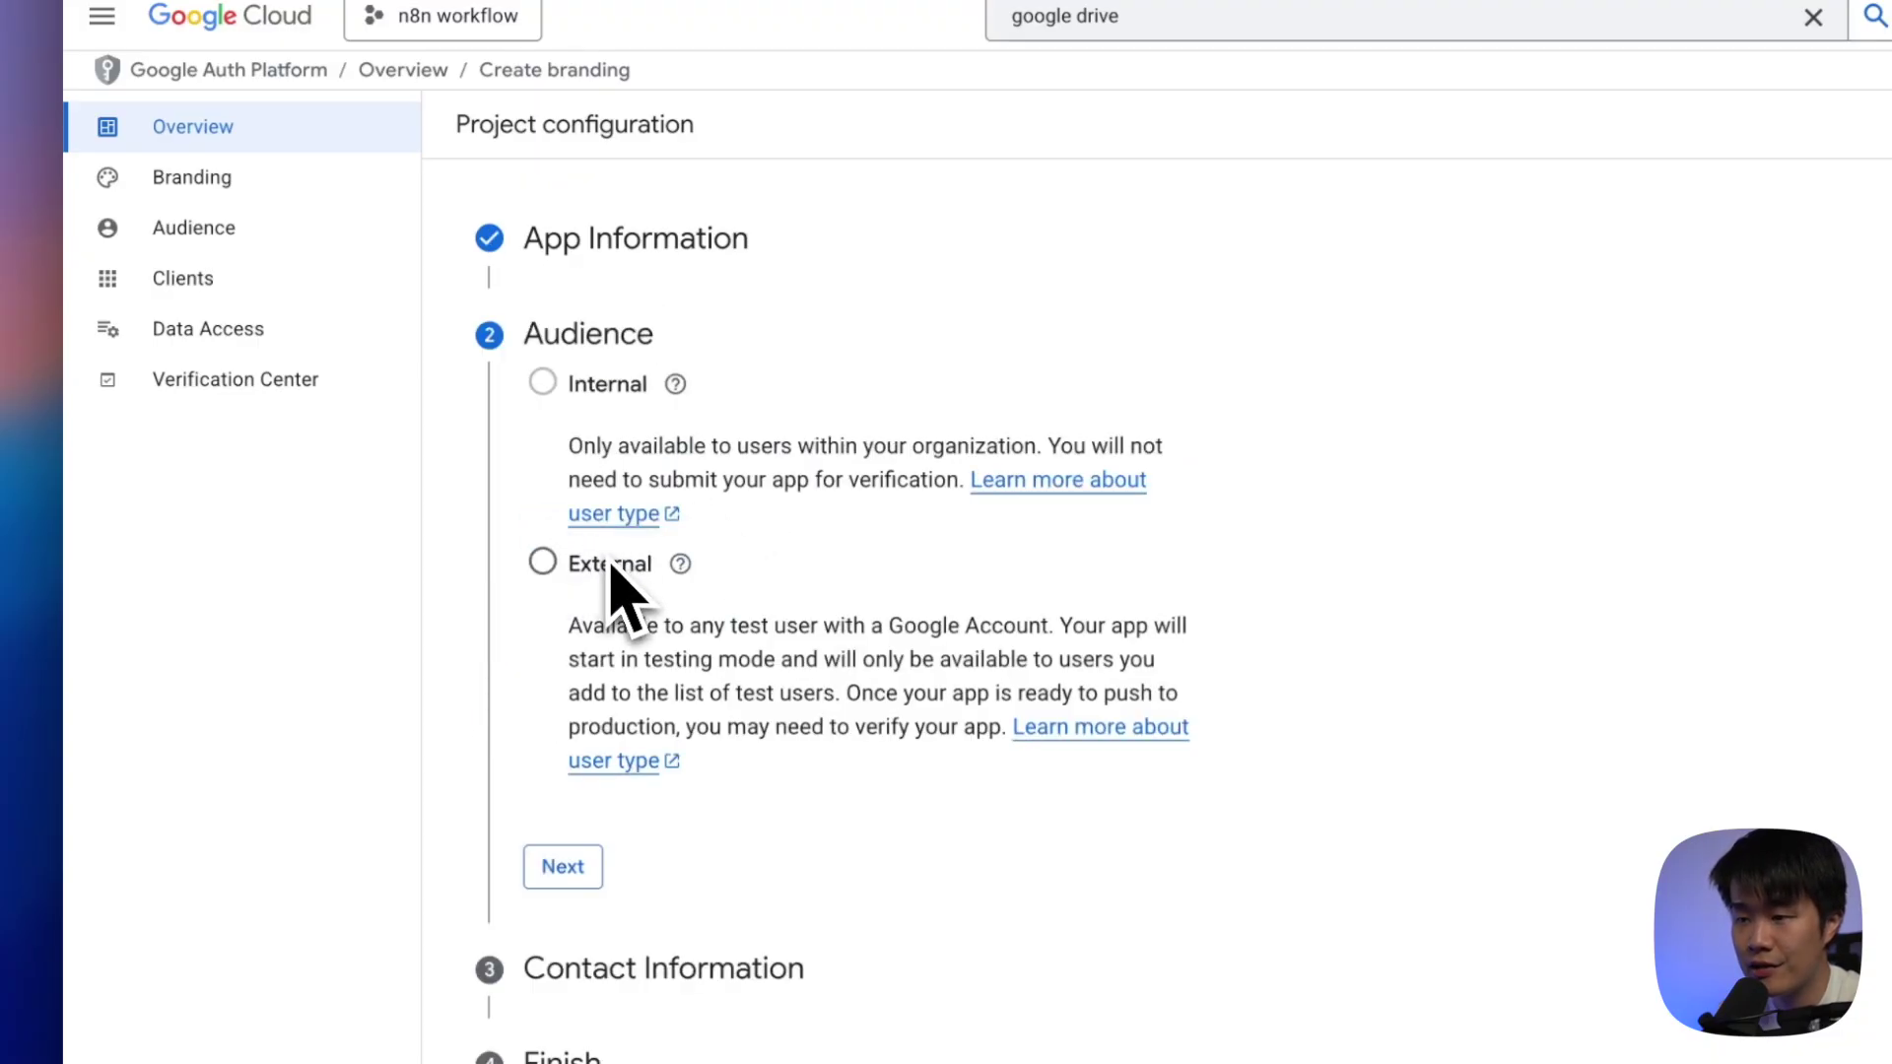
{"action": "left_click", "coordinate": [541, 564]}
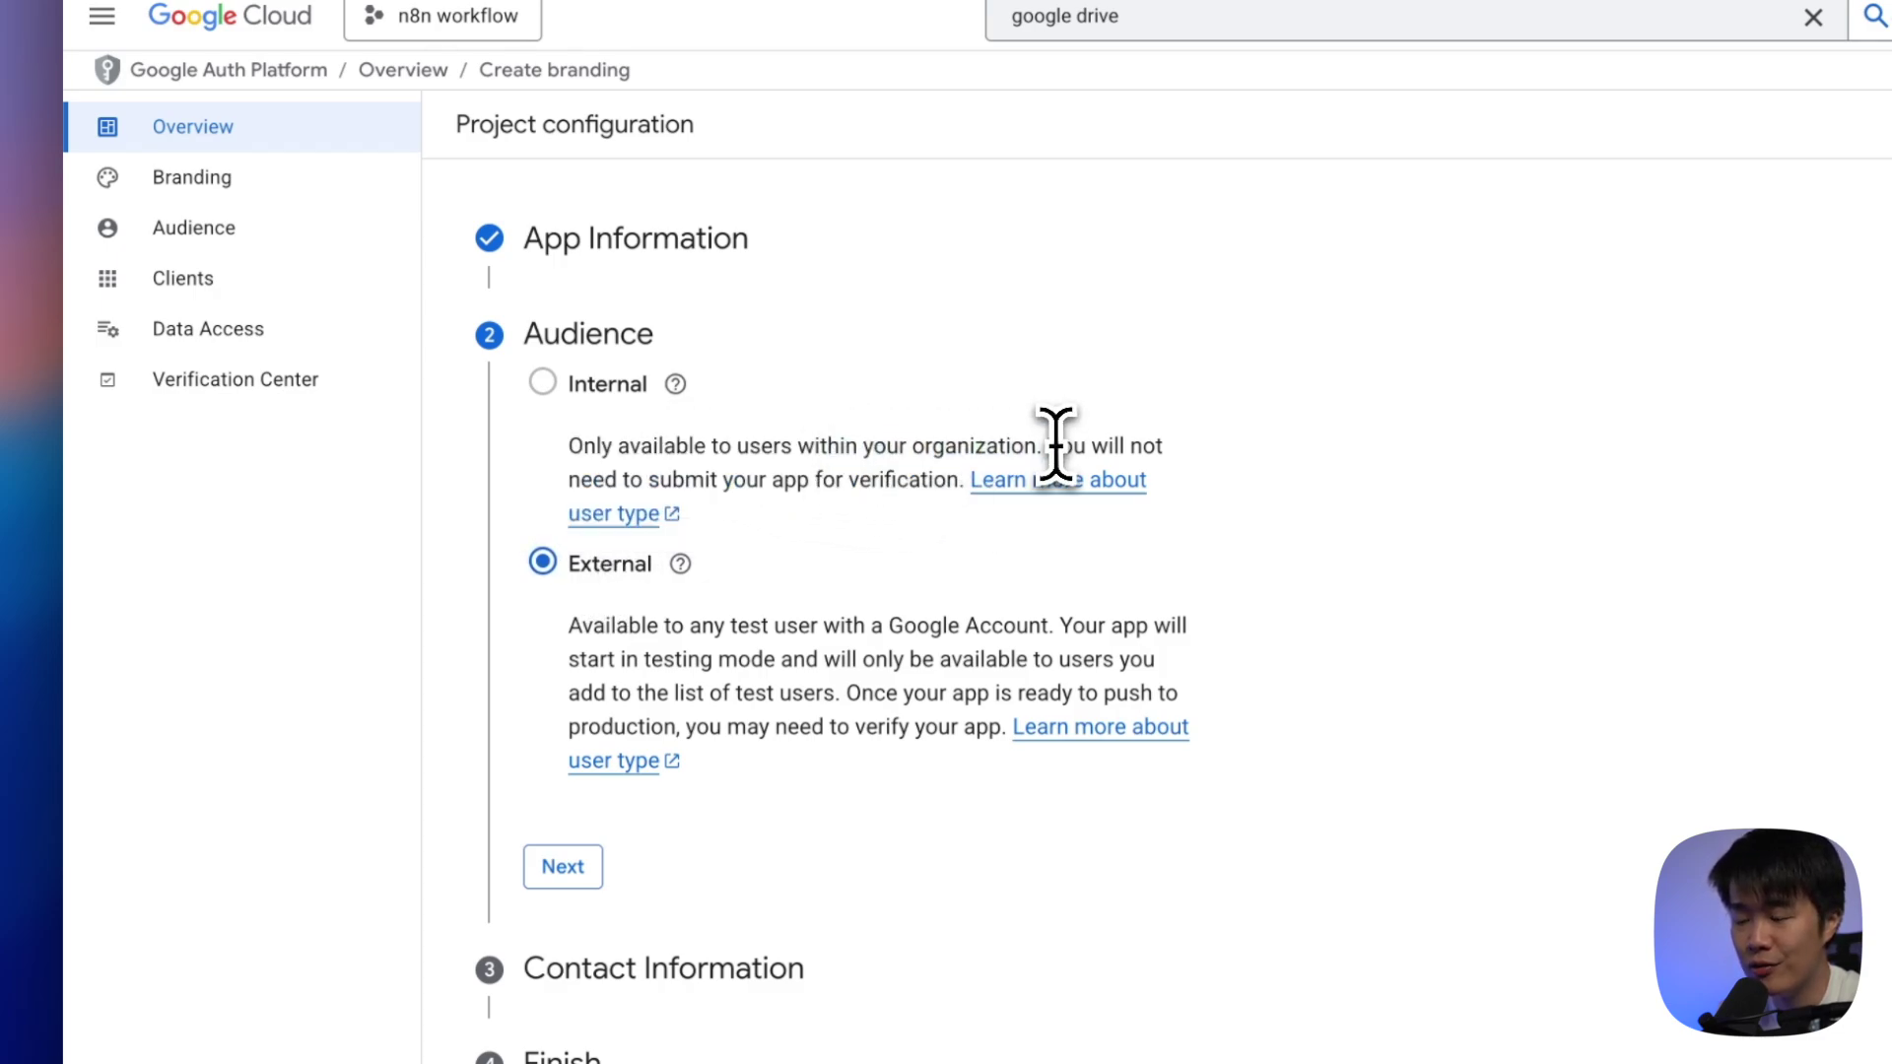
{"action": "left_click", "coordinate": [582, 864]}
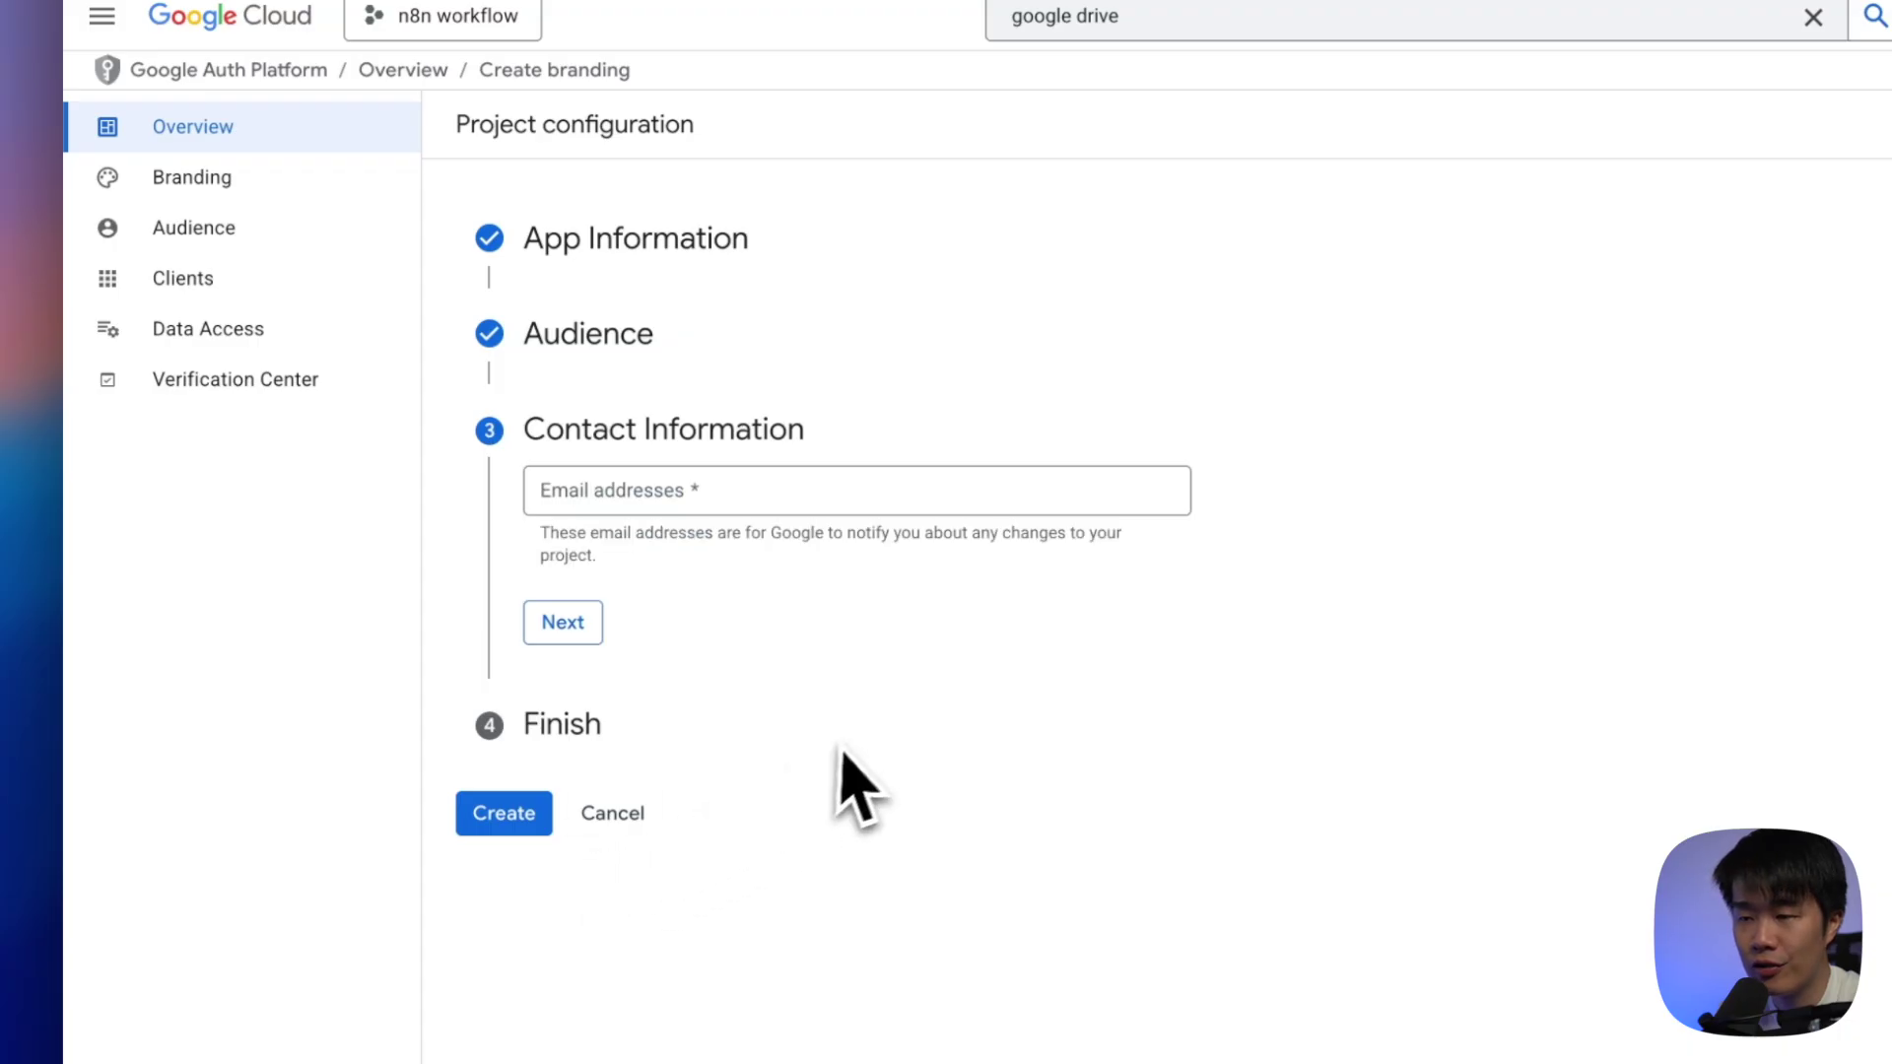
Enter the contact e-mail address, agree to the user data policy, and create the configuration
{"action": "left_click", "coordinate": [756, 483]}
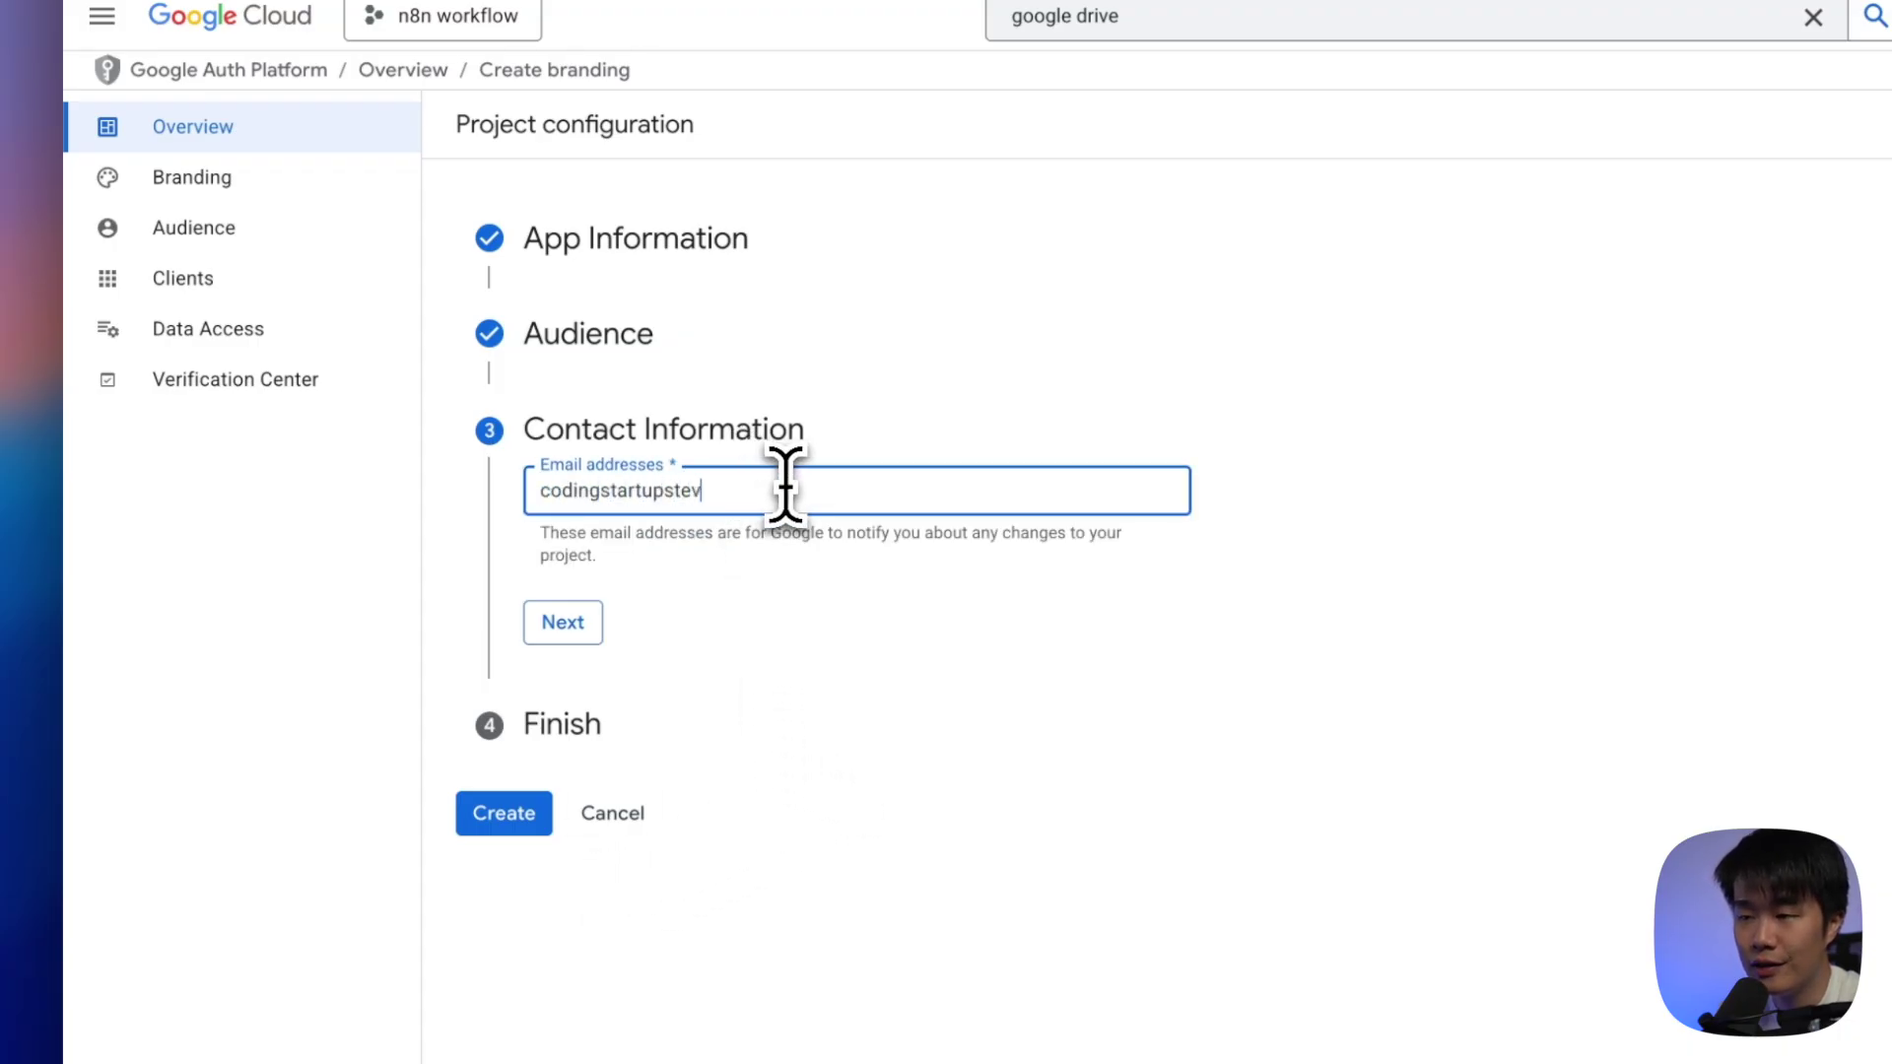
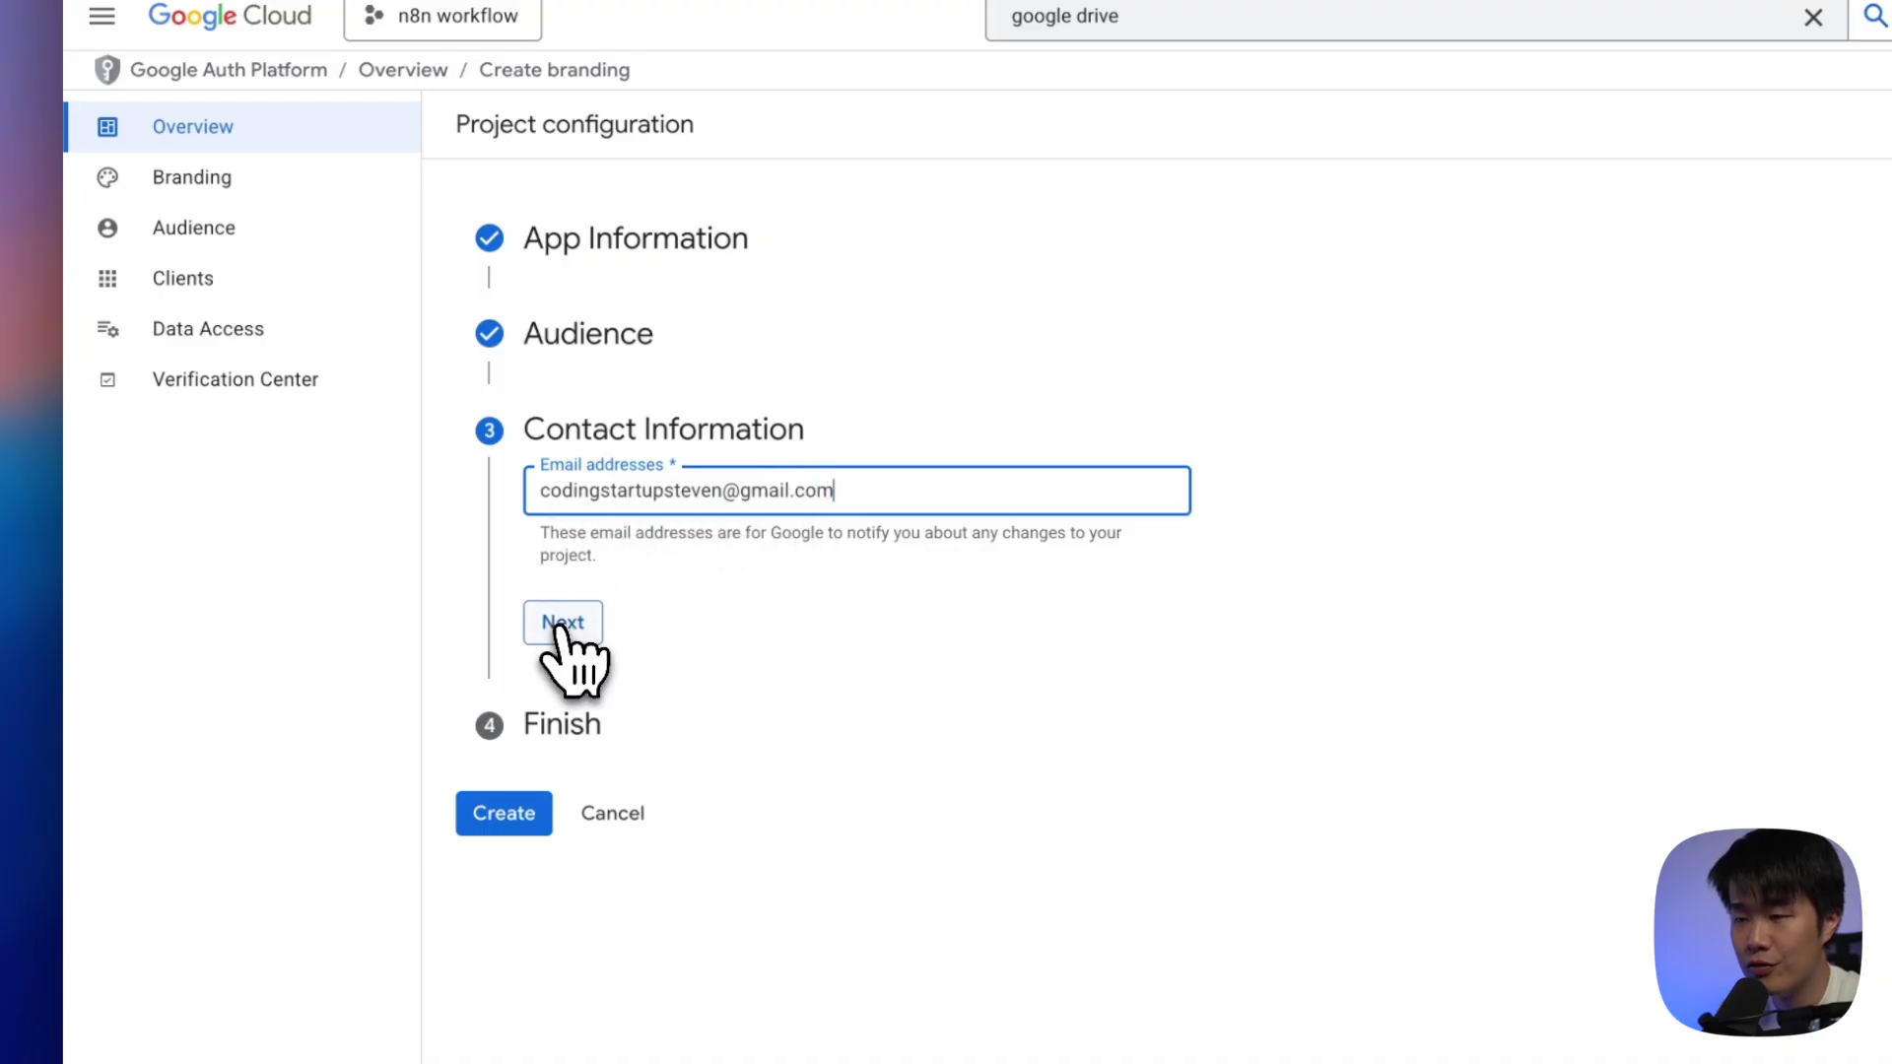
{"action": "left_click", "coordinate": [563, 622]}
{"action": "left_click", "coordinate": [542, 573]}
{"action": "left_click", "coordinate": [581, 647]}
{"action": "left_click", "coordinate": [505, 615]}
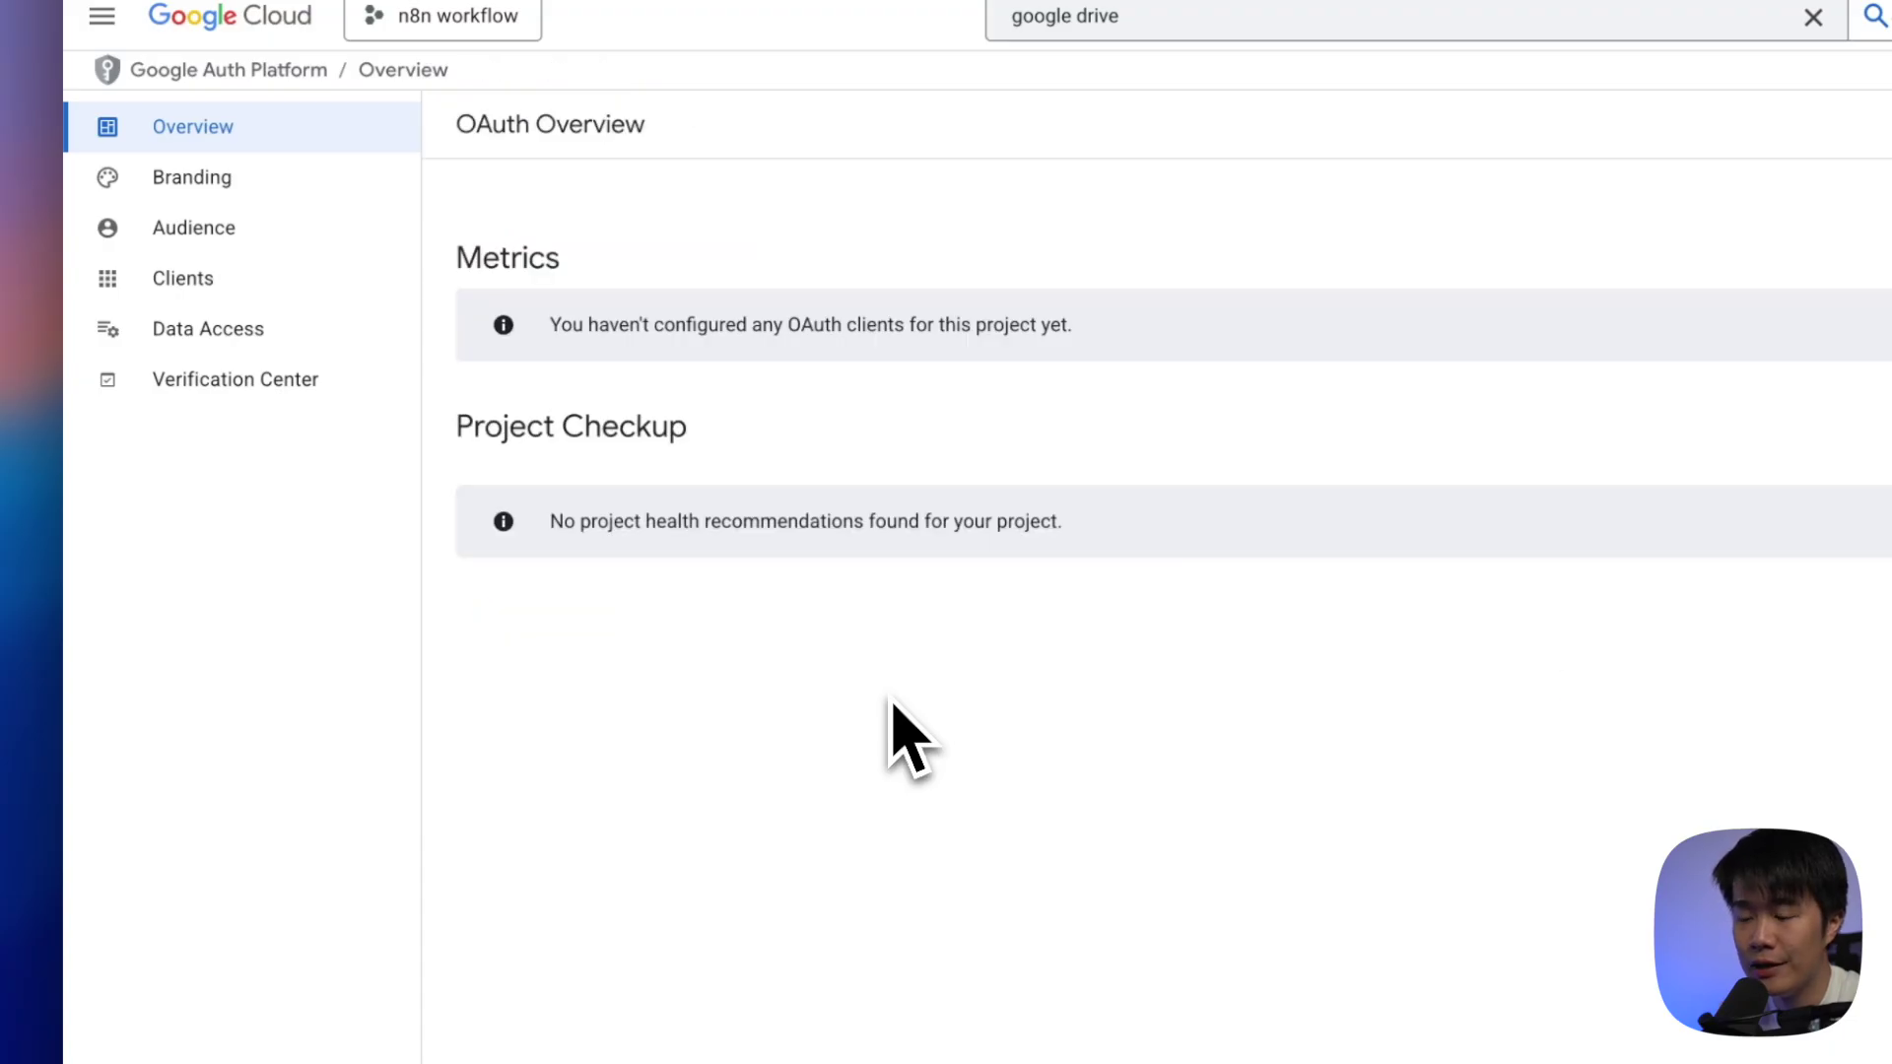
Under Test users on the Audience page, add the account e-mail and save it
{"action": "left_click", "coordinate": [259, 230]}
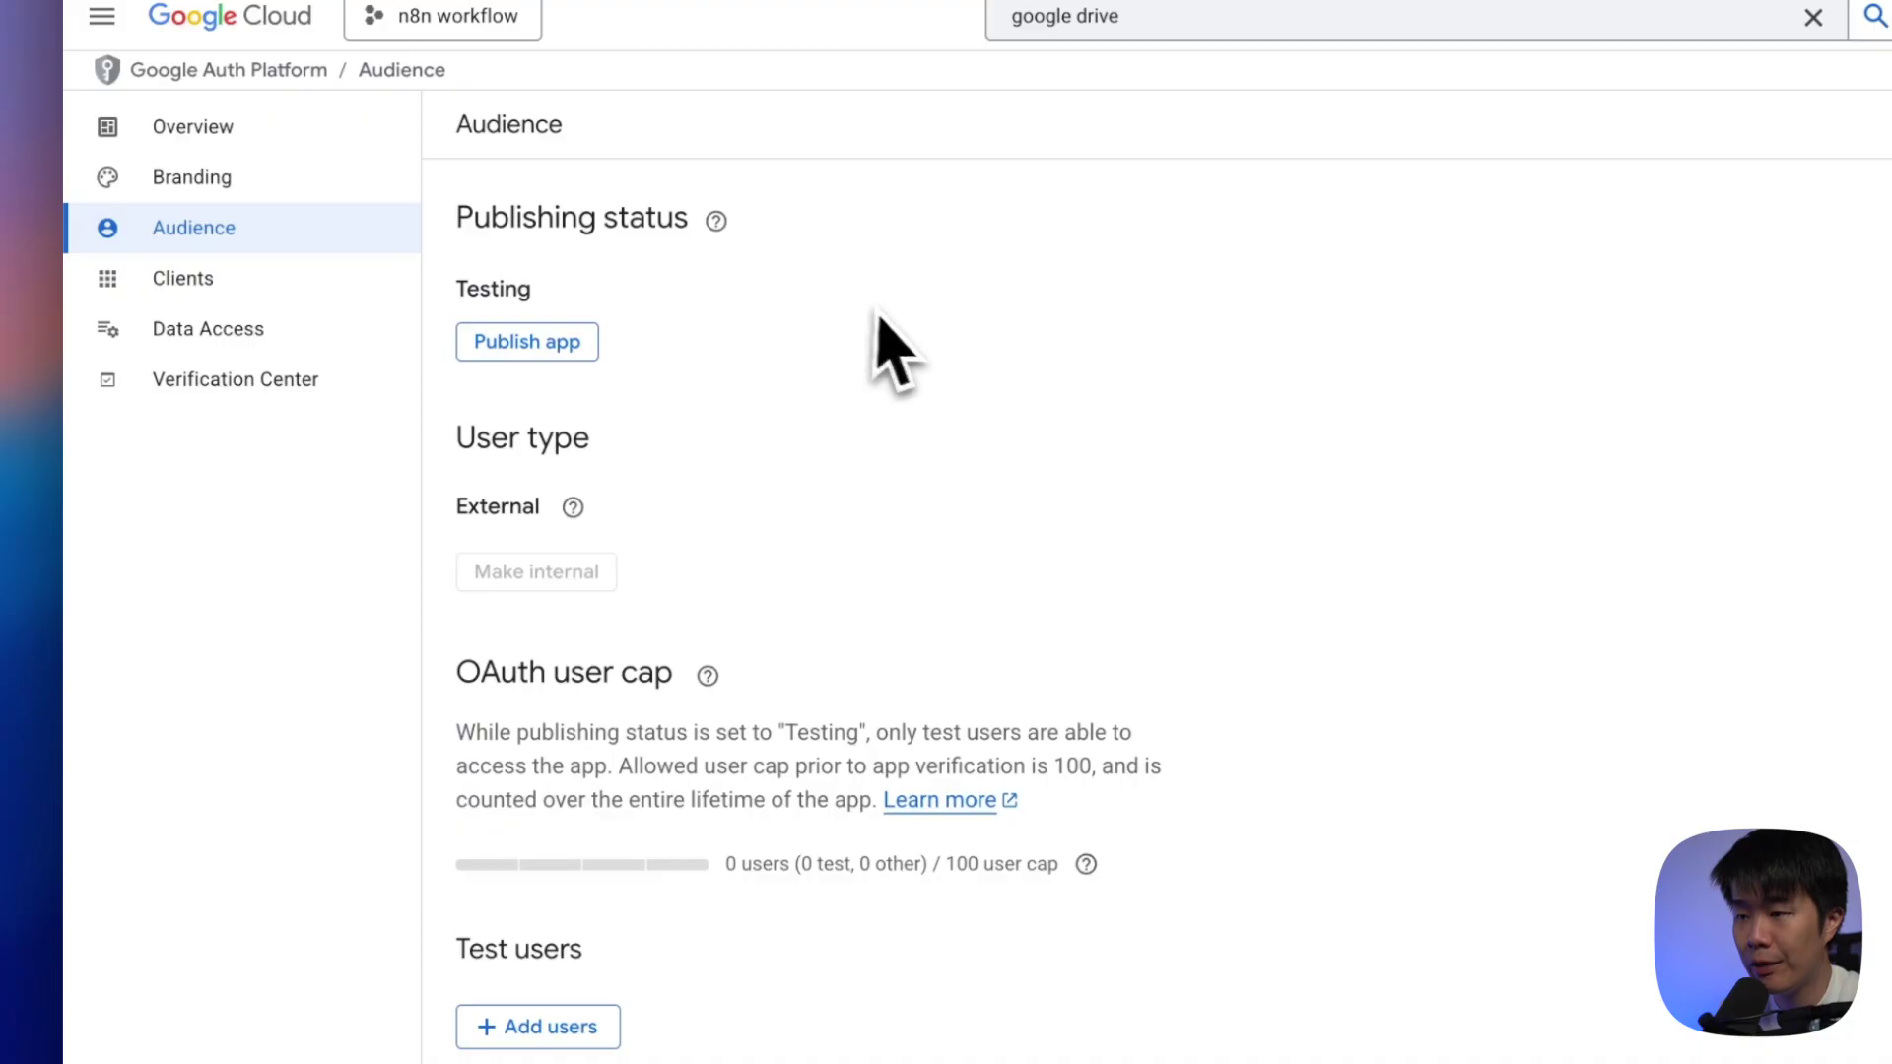
{"action": "scroll", "coordinate": [1012, 413], "scroll_direction": "down", "scroll_amount": 2}
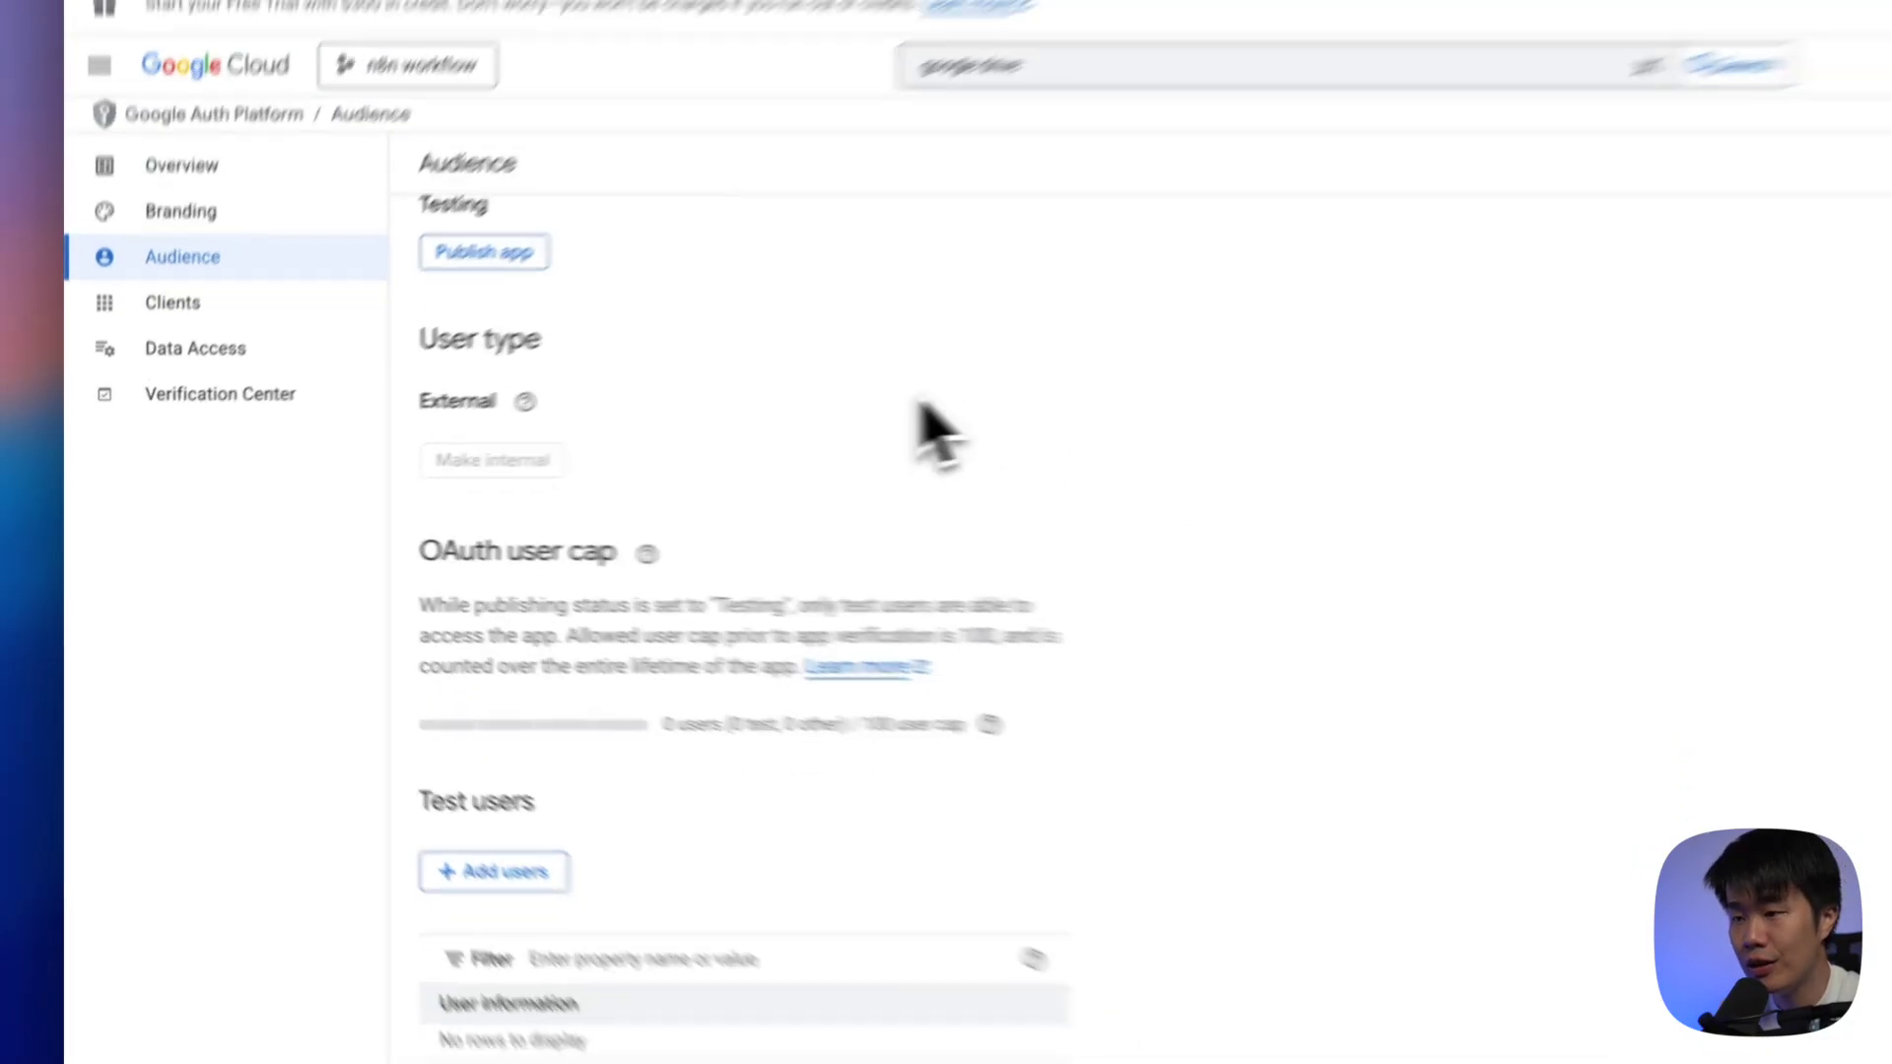
{"action": "left_click", "coordinate": [408, 785]}
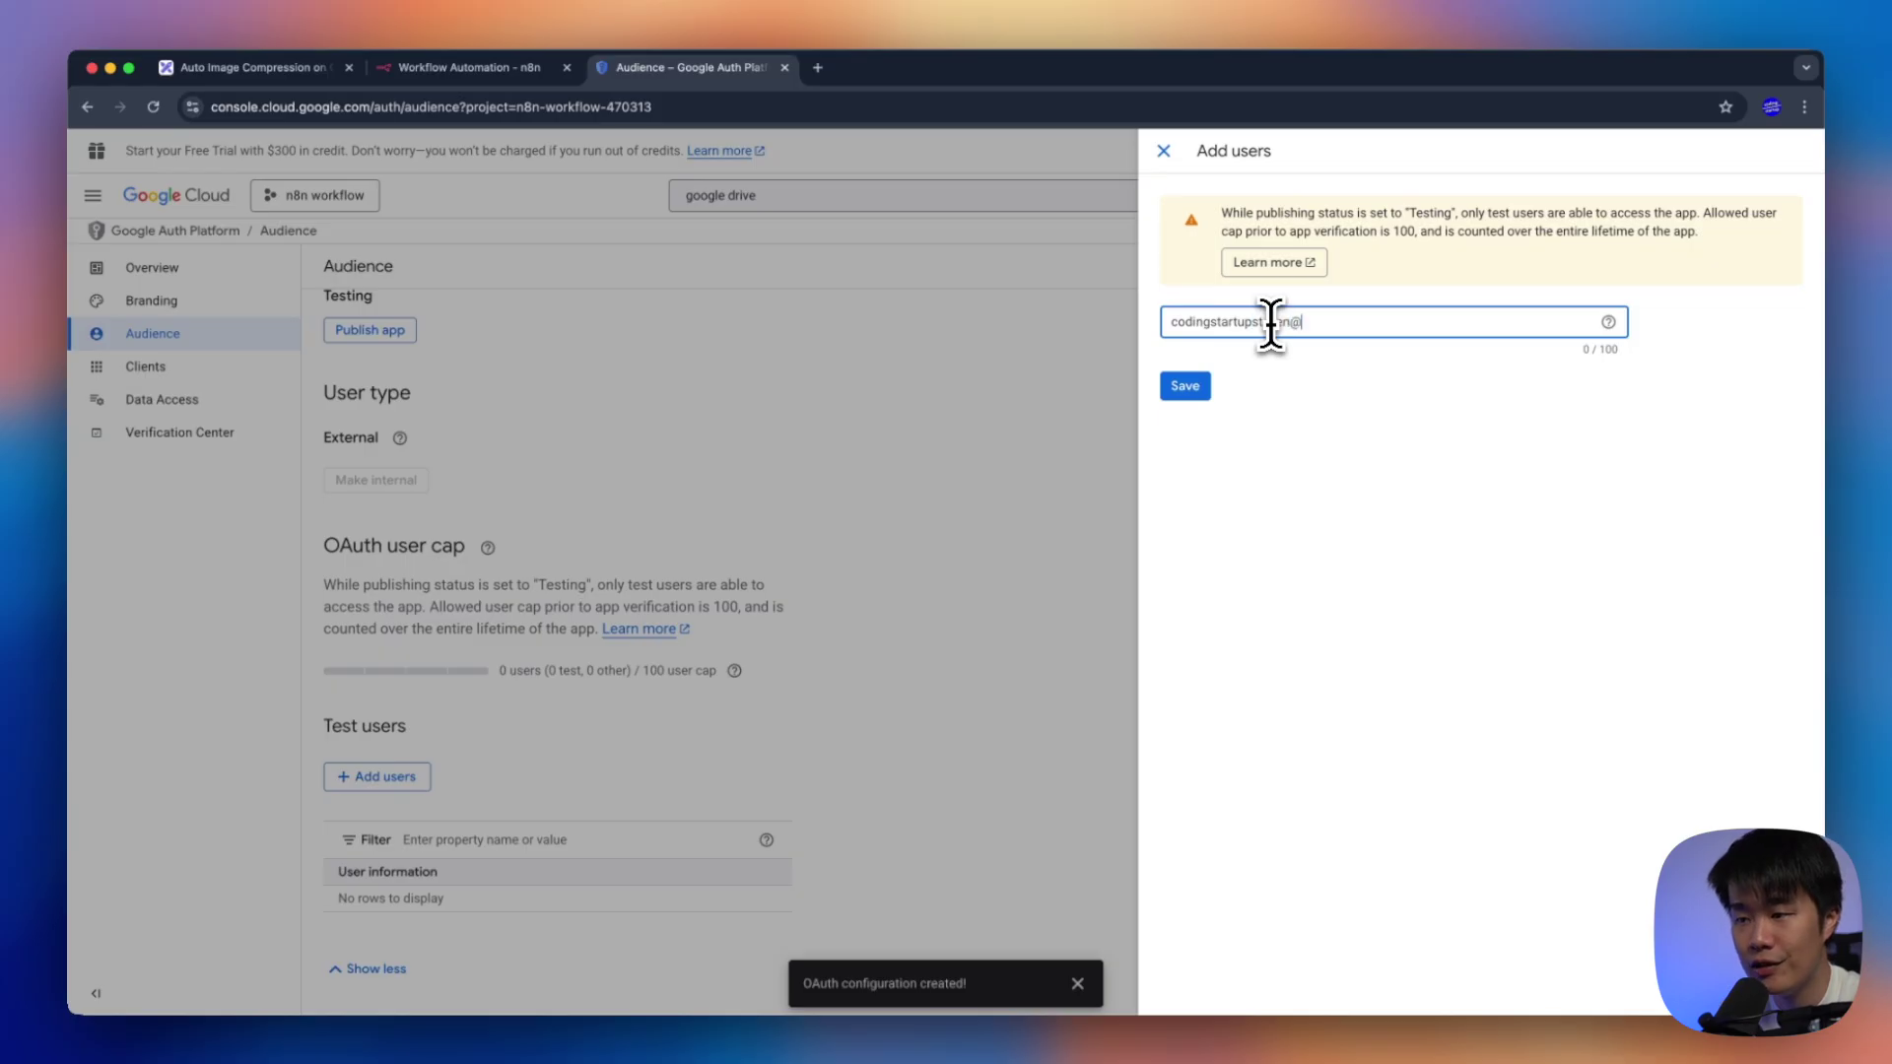
{"action": "left_click", "coordinate": [1184, 385]}
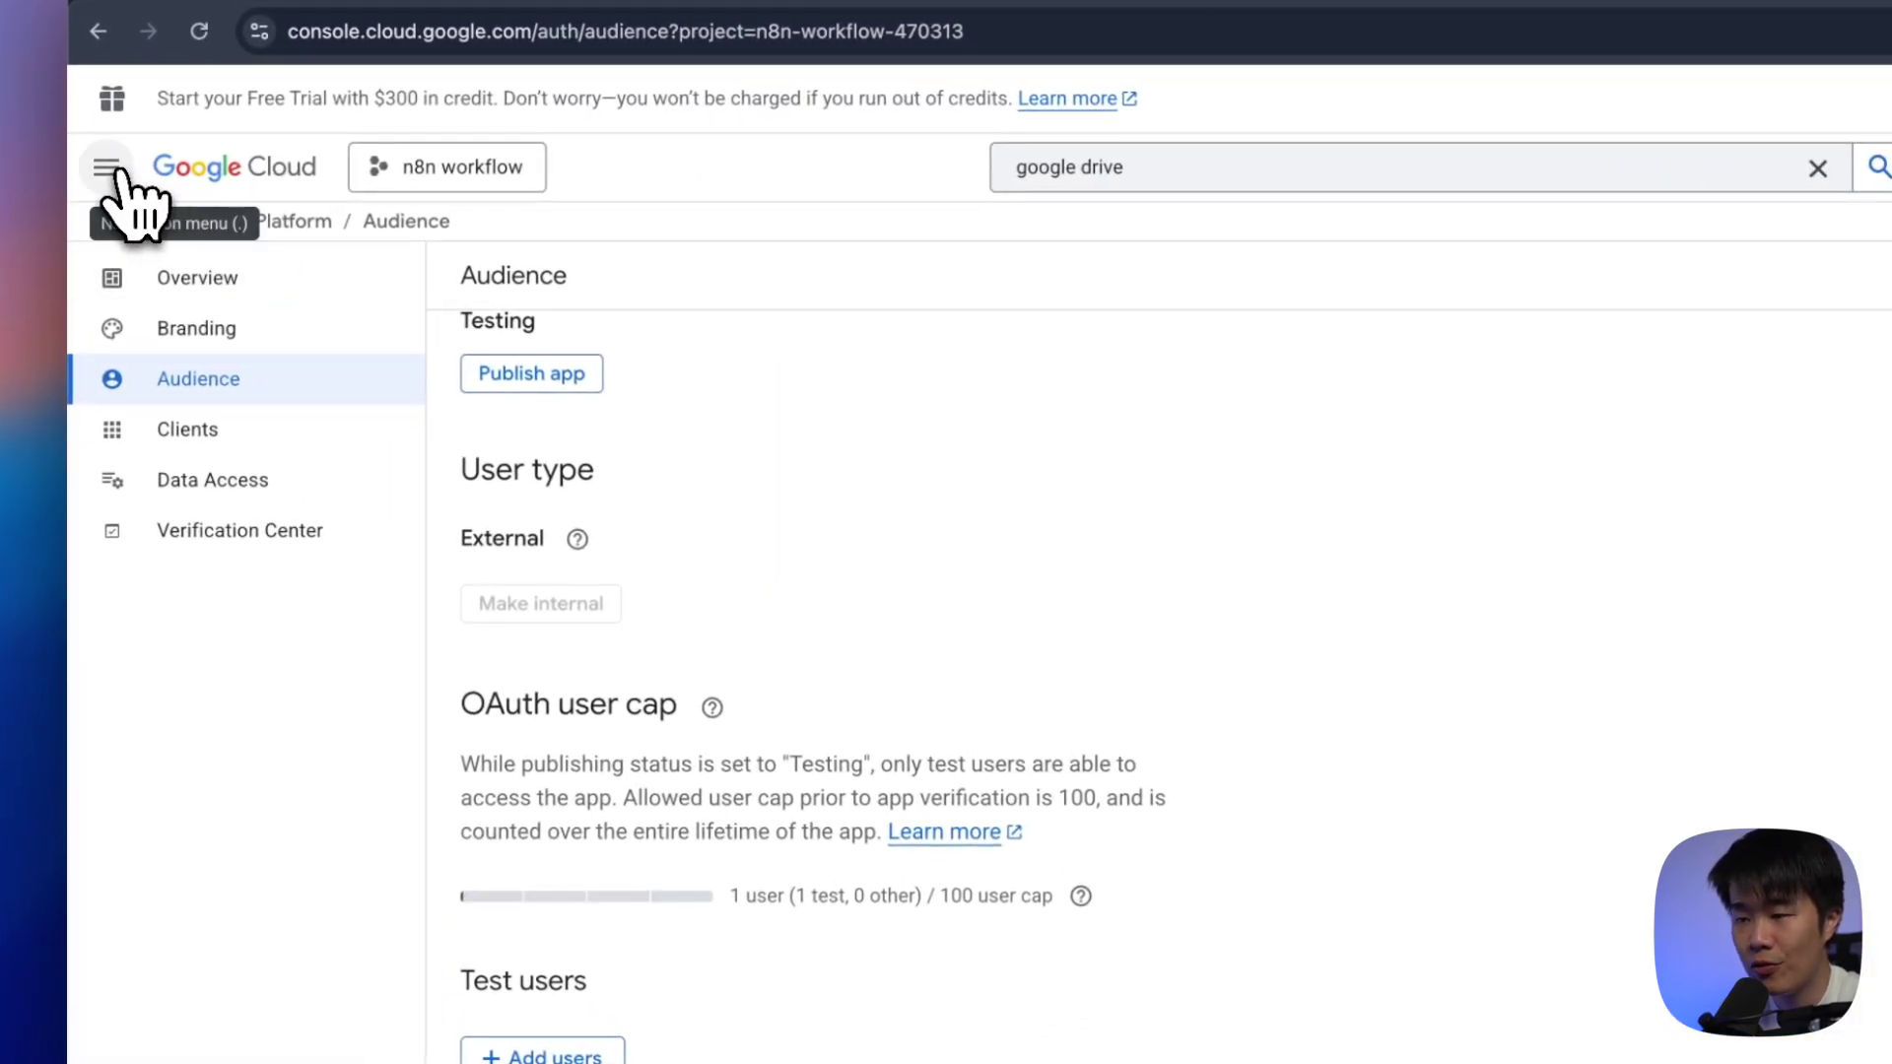
{"action": "left_click", "coordinate": [110, 167]}
Start a new OAuth client ID of type Web application named n8n from Credentials
{"action": "left_click", "coordinate": [225, 745]}
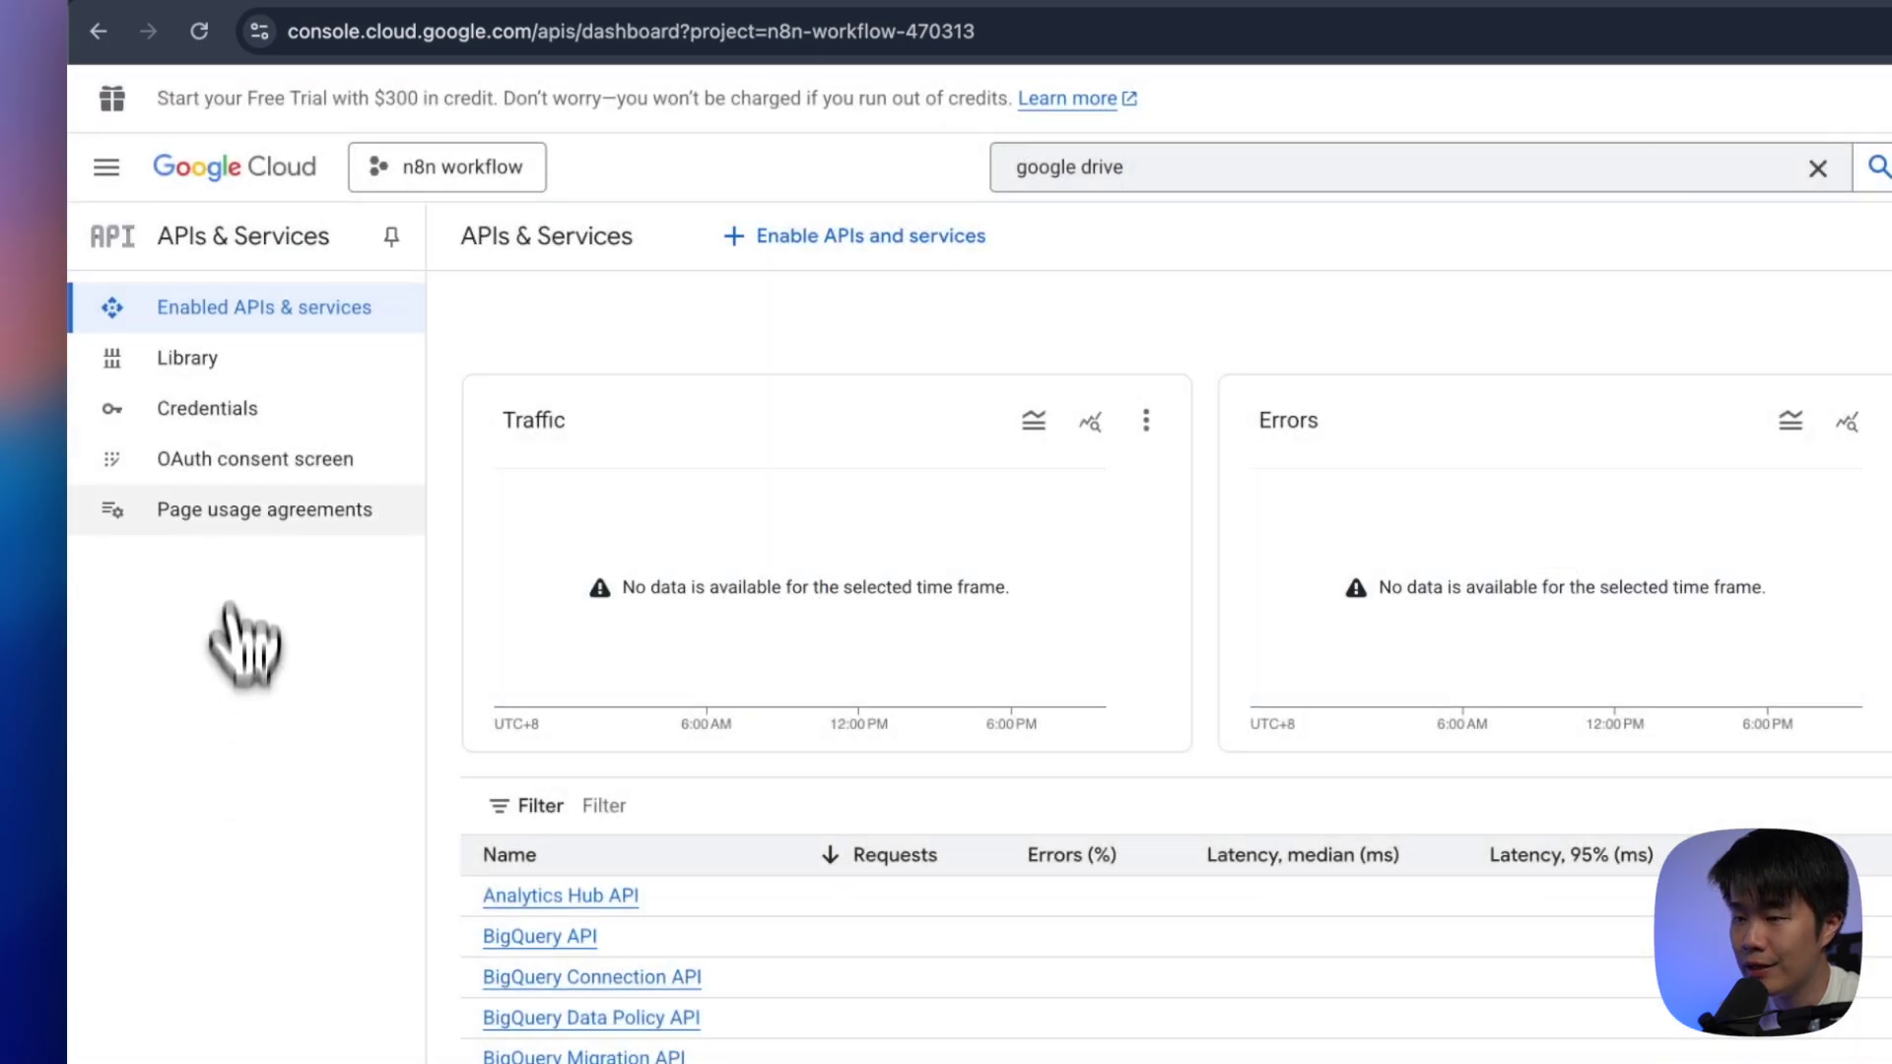
{"action": "left_click", "coordinate": [232, 413]}
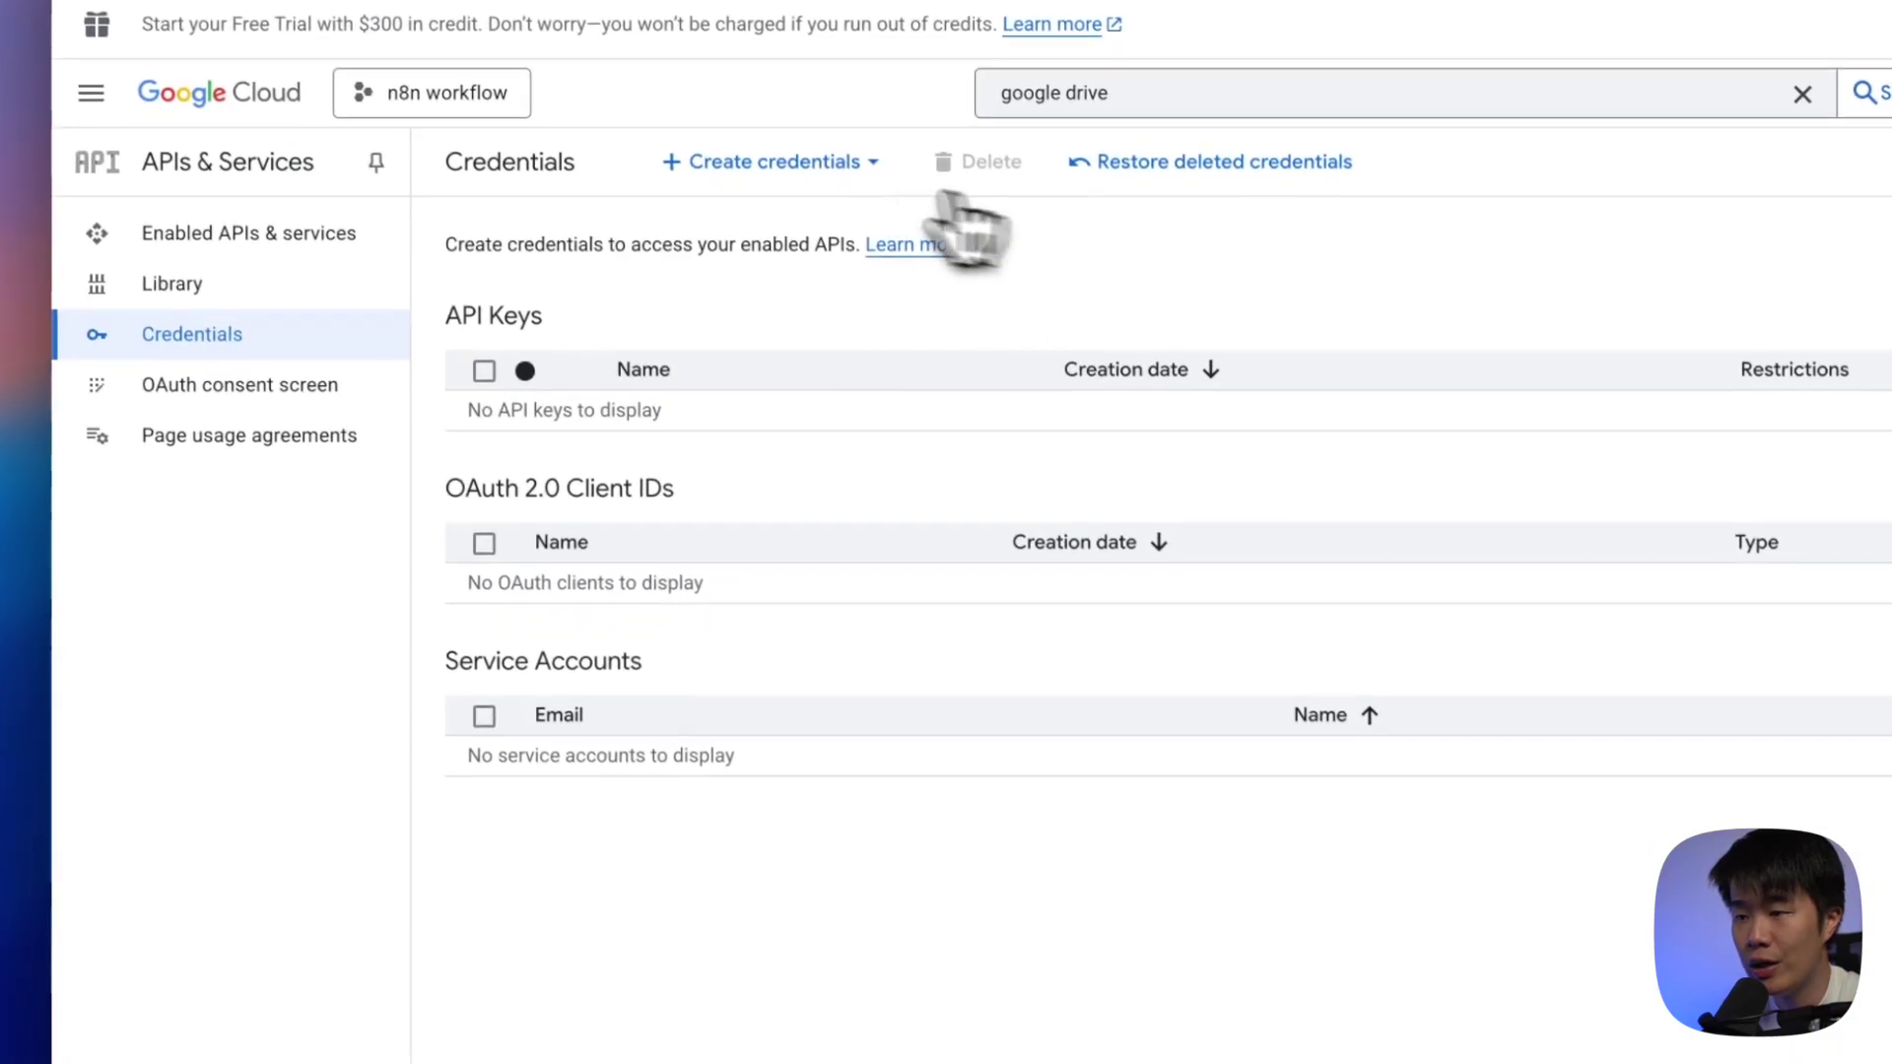
{"action": "left_click", "coordinate": [823, 241]}
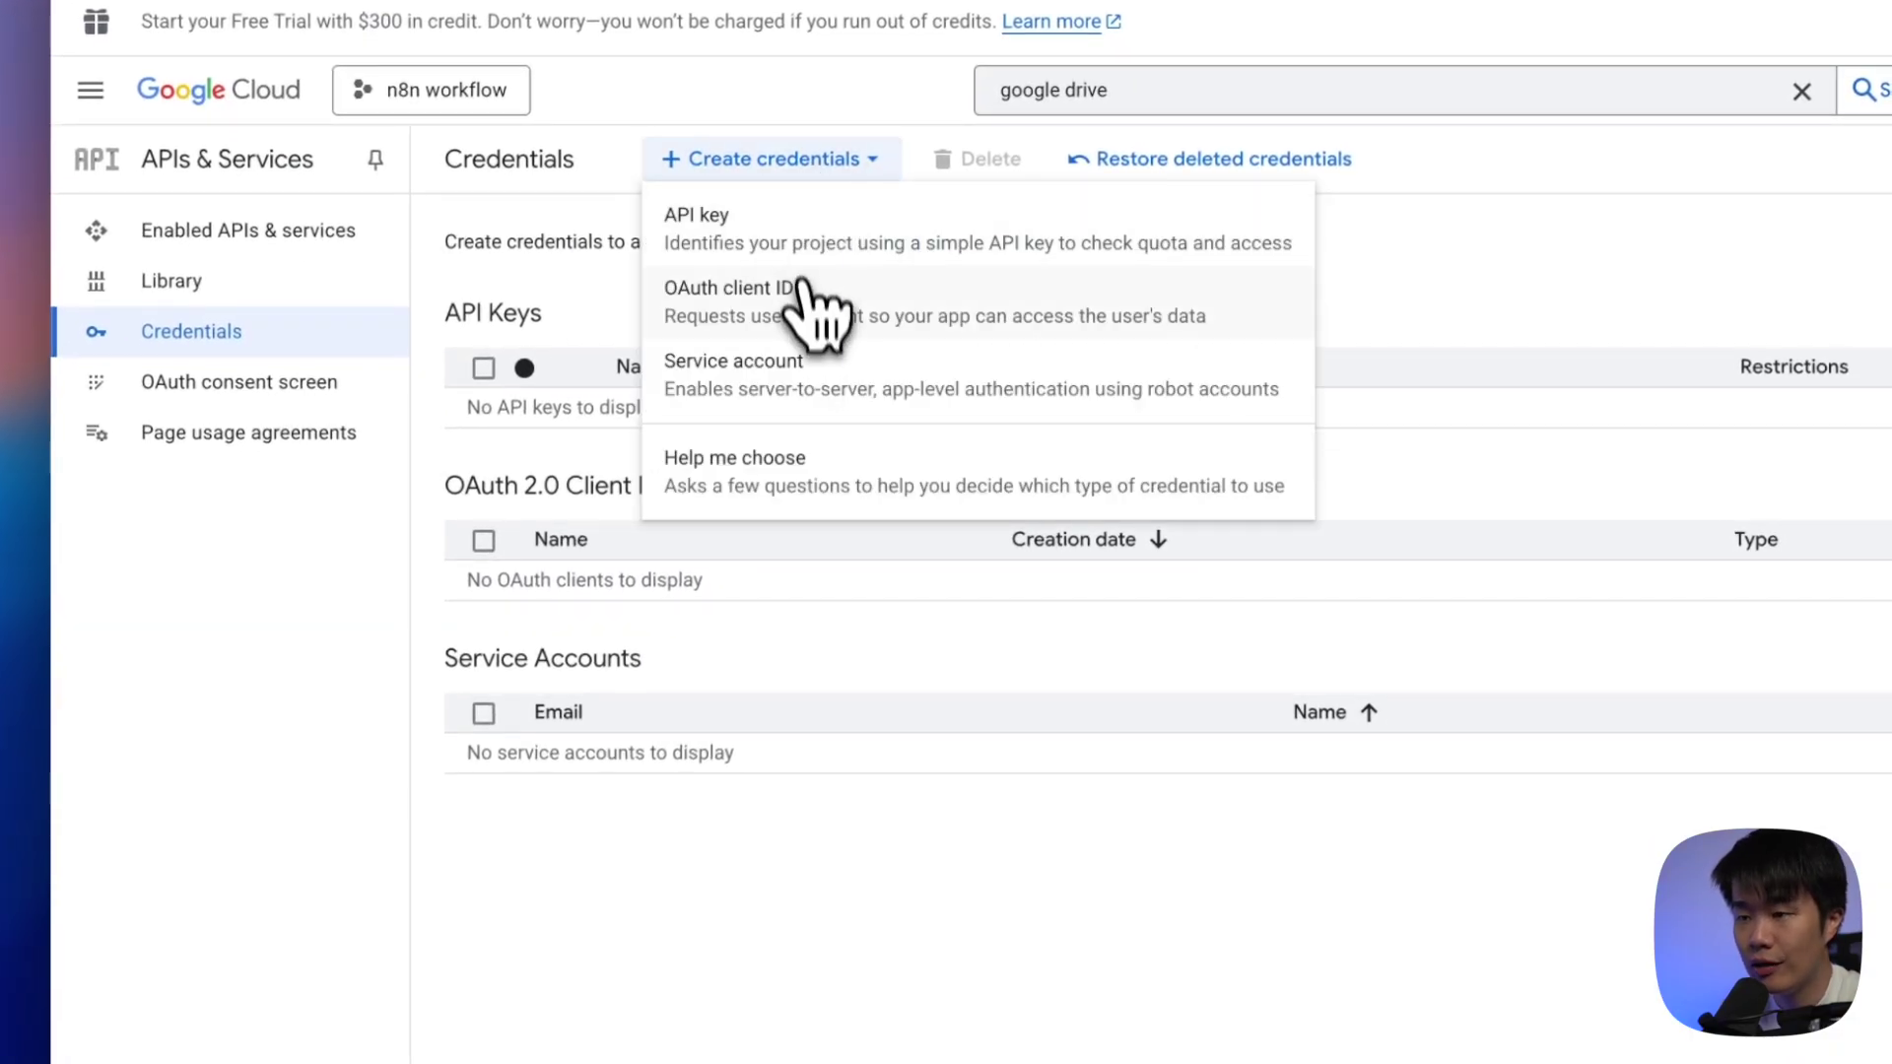
{"action": "left_click", "coordinate": [804, 319]}
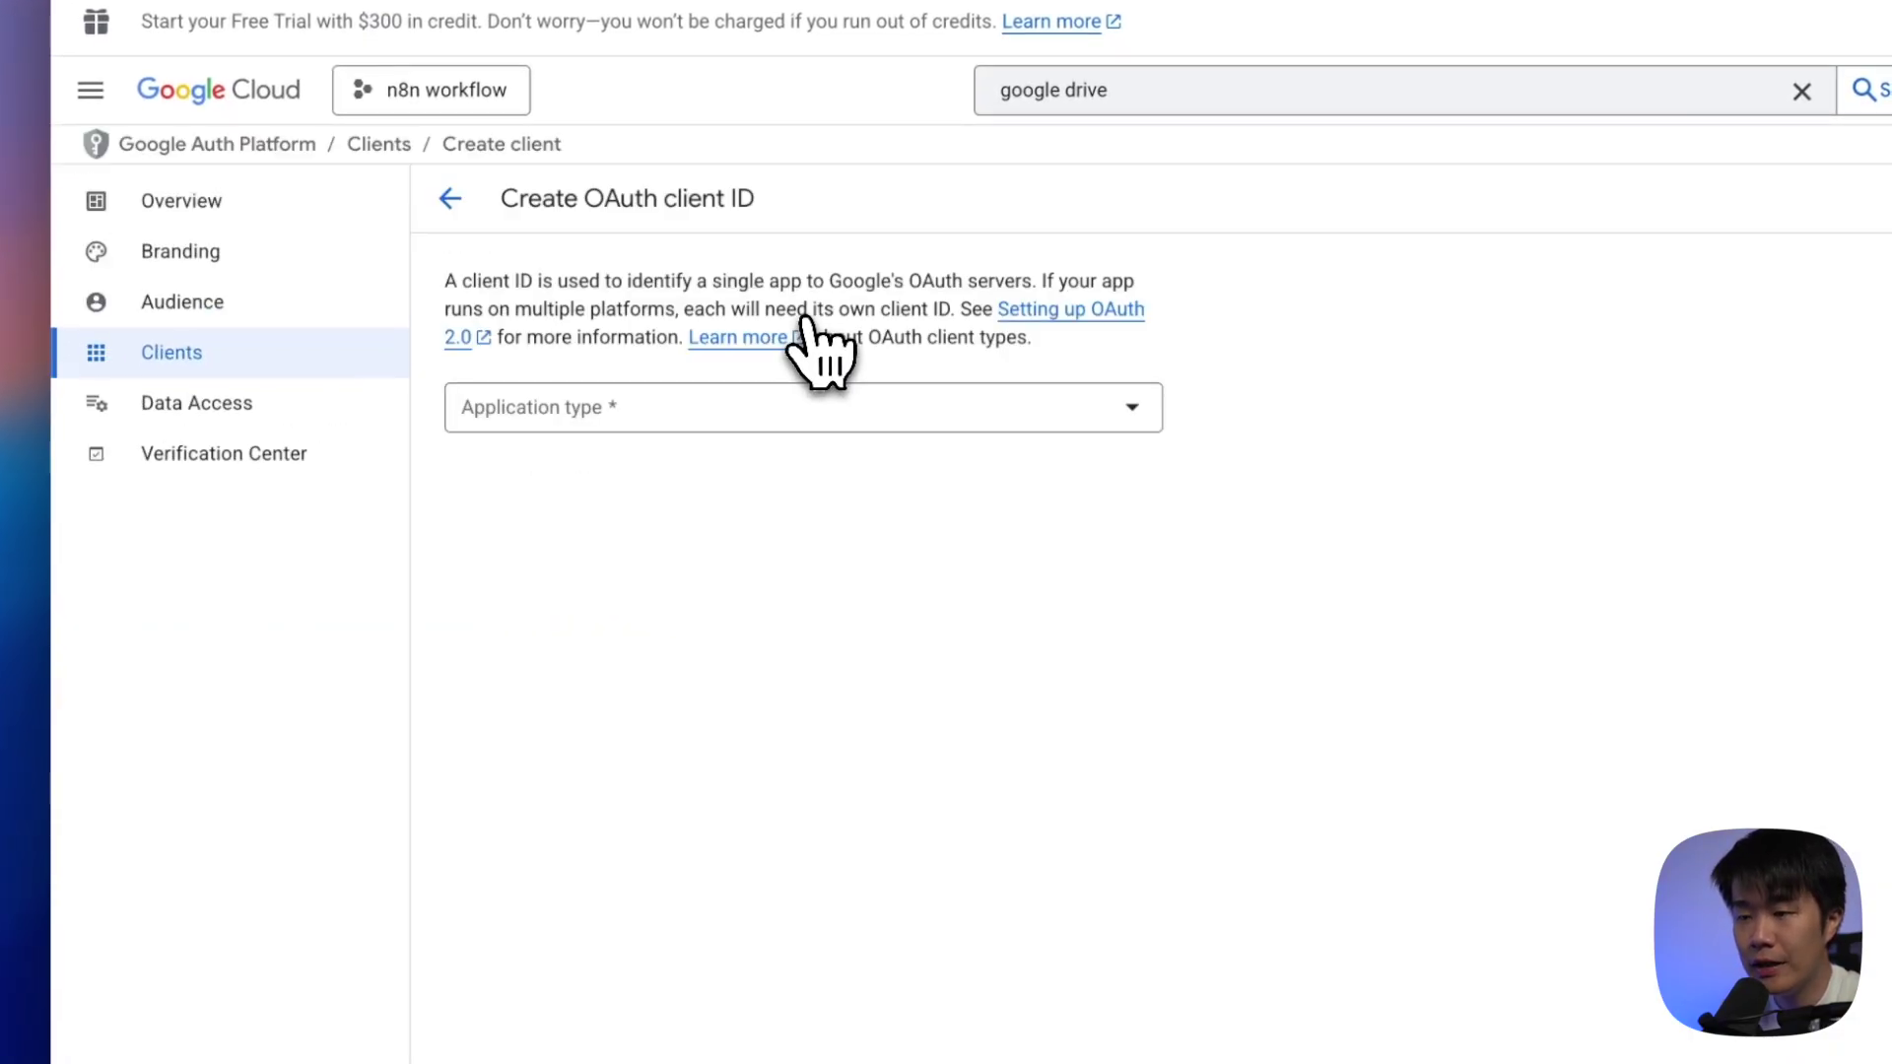
{"action": "left_click", "coordinate": [802, 408]}
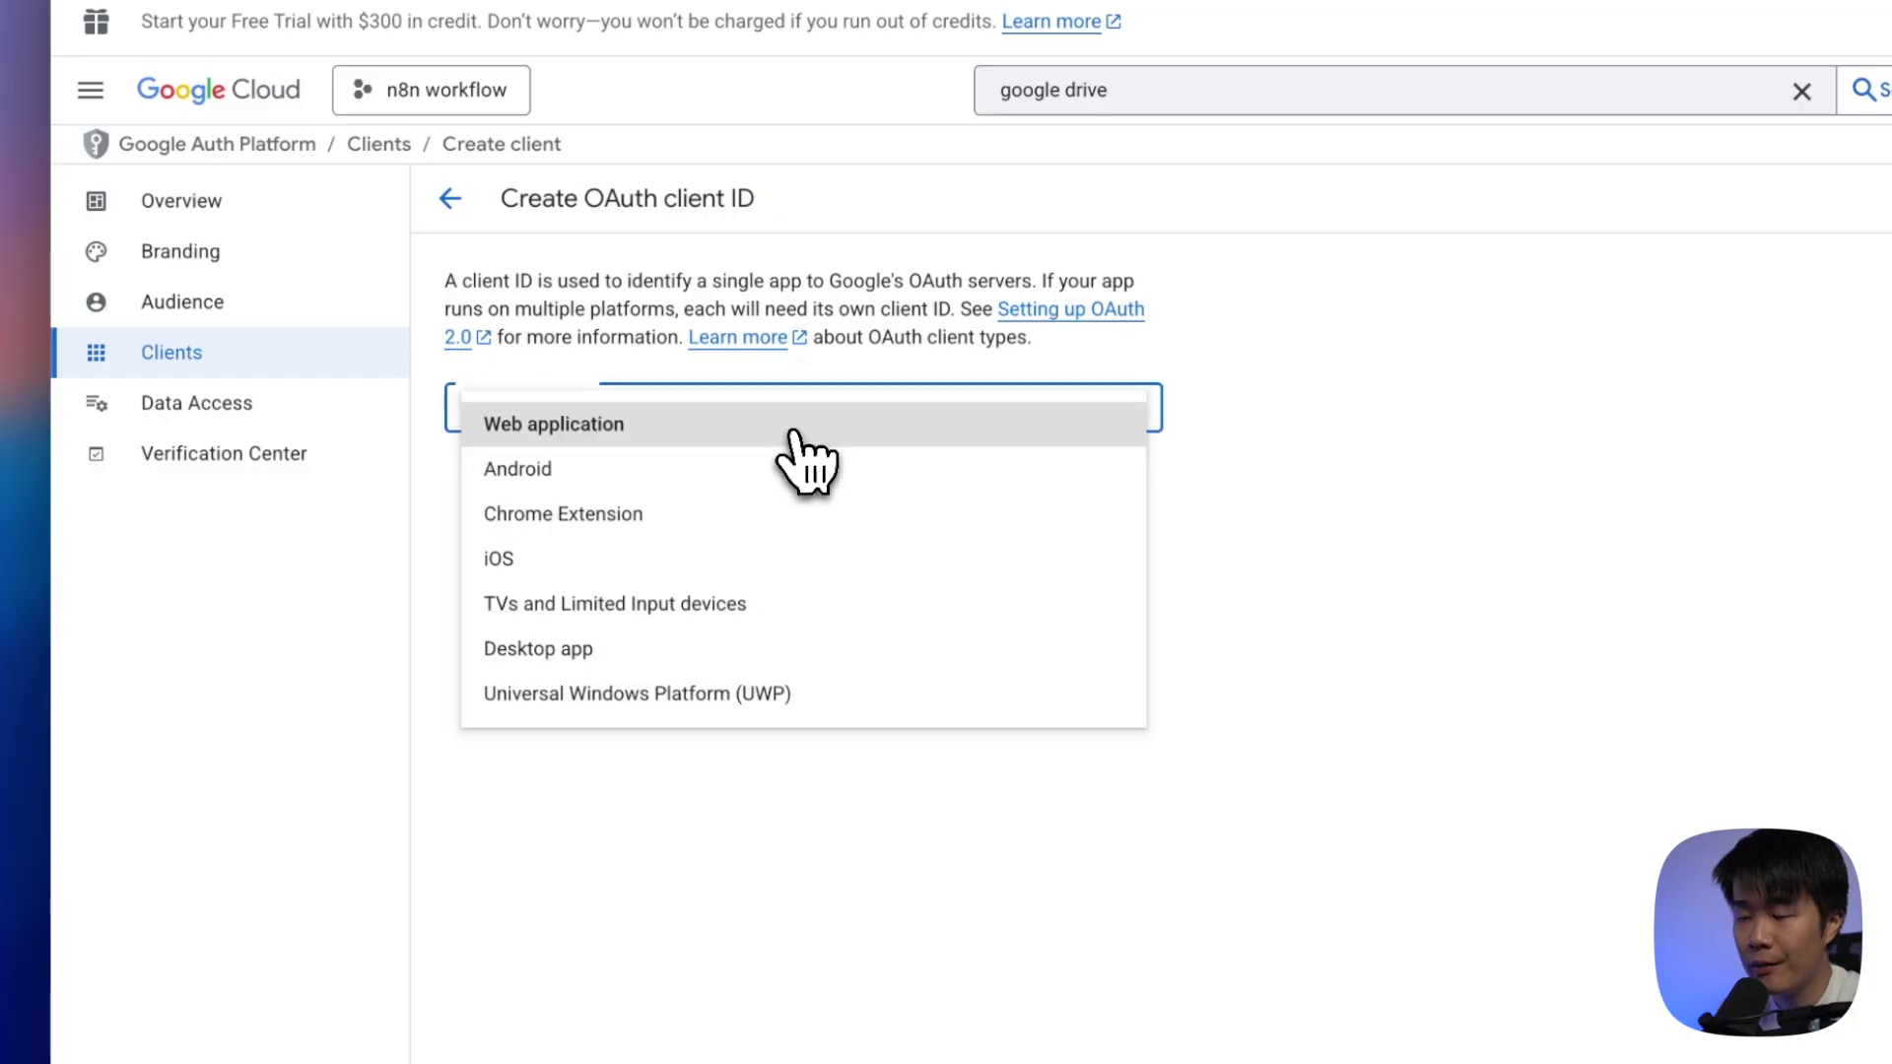
{"action": "left_click", "coordinate": [621, 425]}
{"action": "left_click_drag", "start_coordinate": [622, 480], "coordinate": [343, 505]}
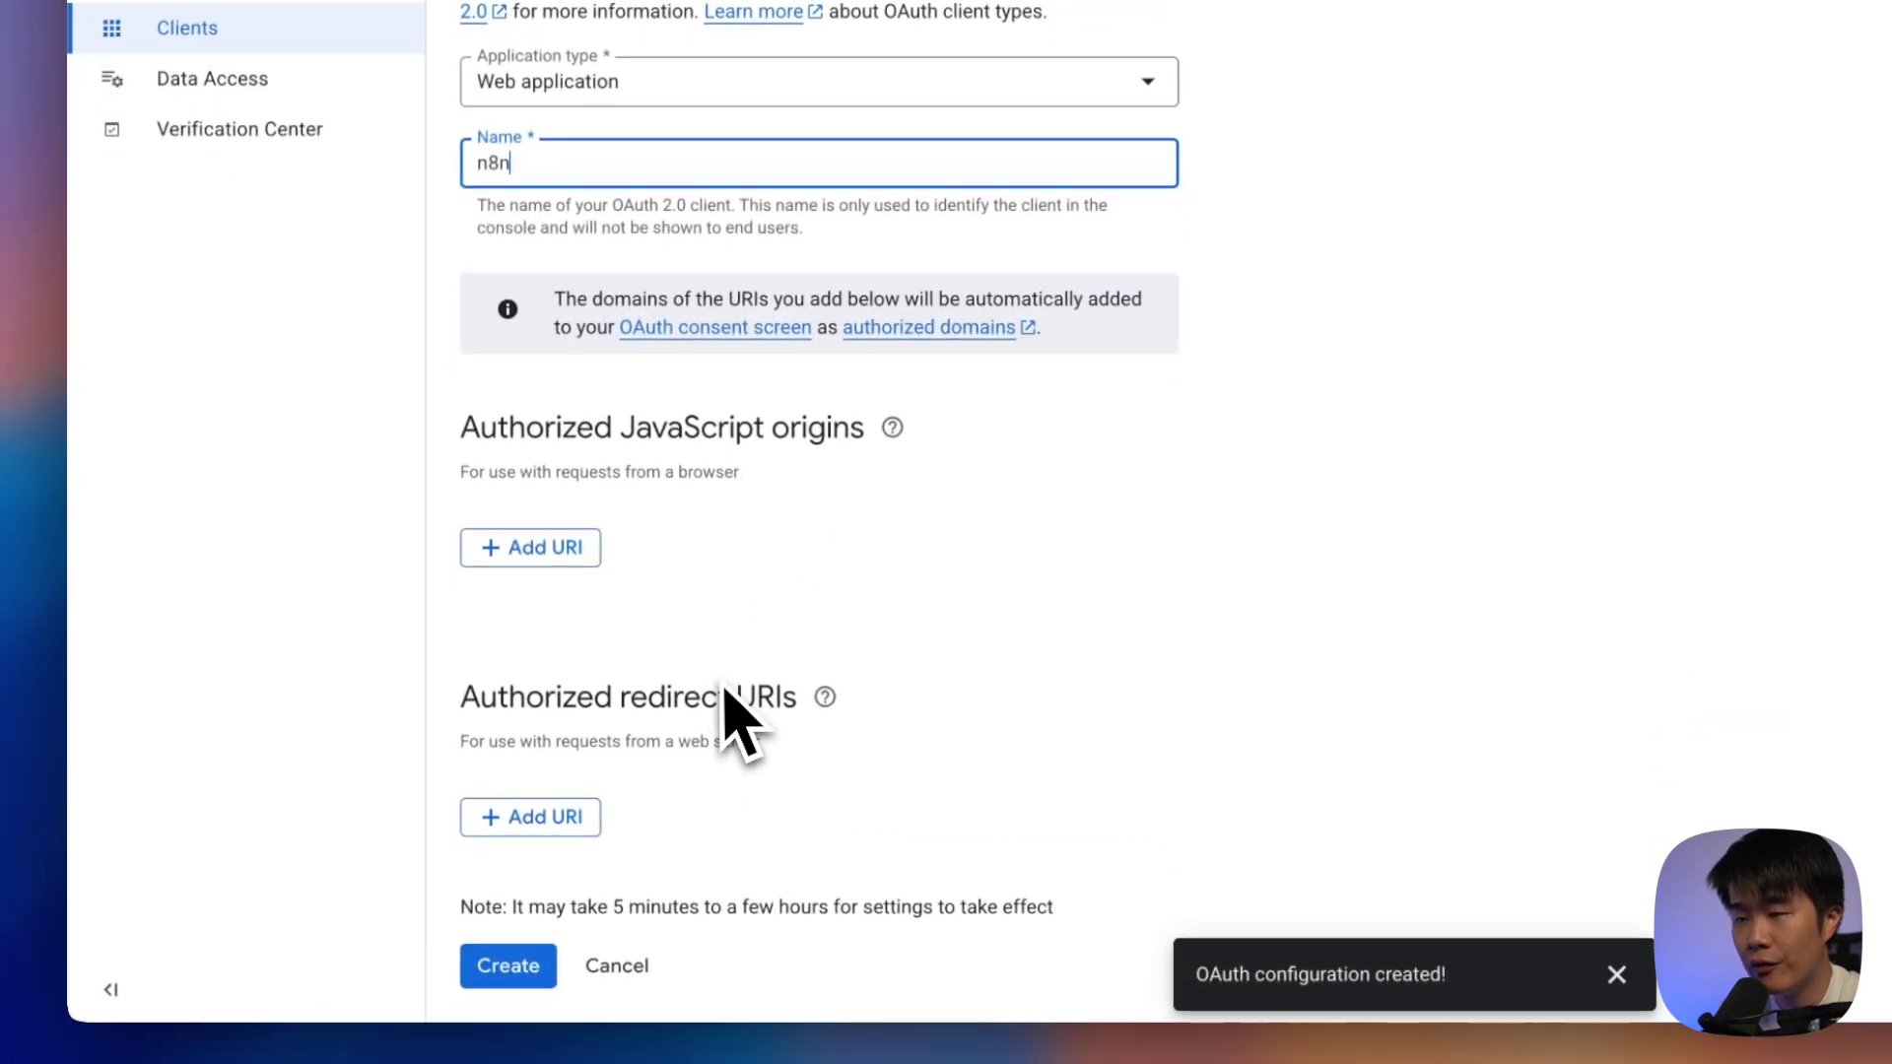
Paste n8n's OAuth redirect URL as an authorized redirect URI and create the client
{"action": "left_click", "coordinate": [569, 817]}
{"action": "scroll", "coordinate": [749, 749], "scroll_direction": "down", "scroll_amount": 1}
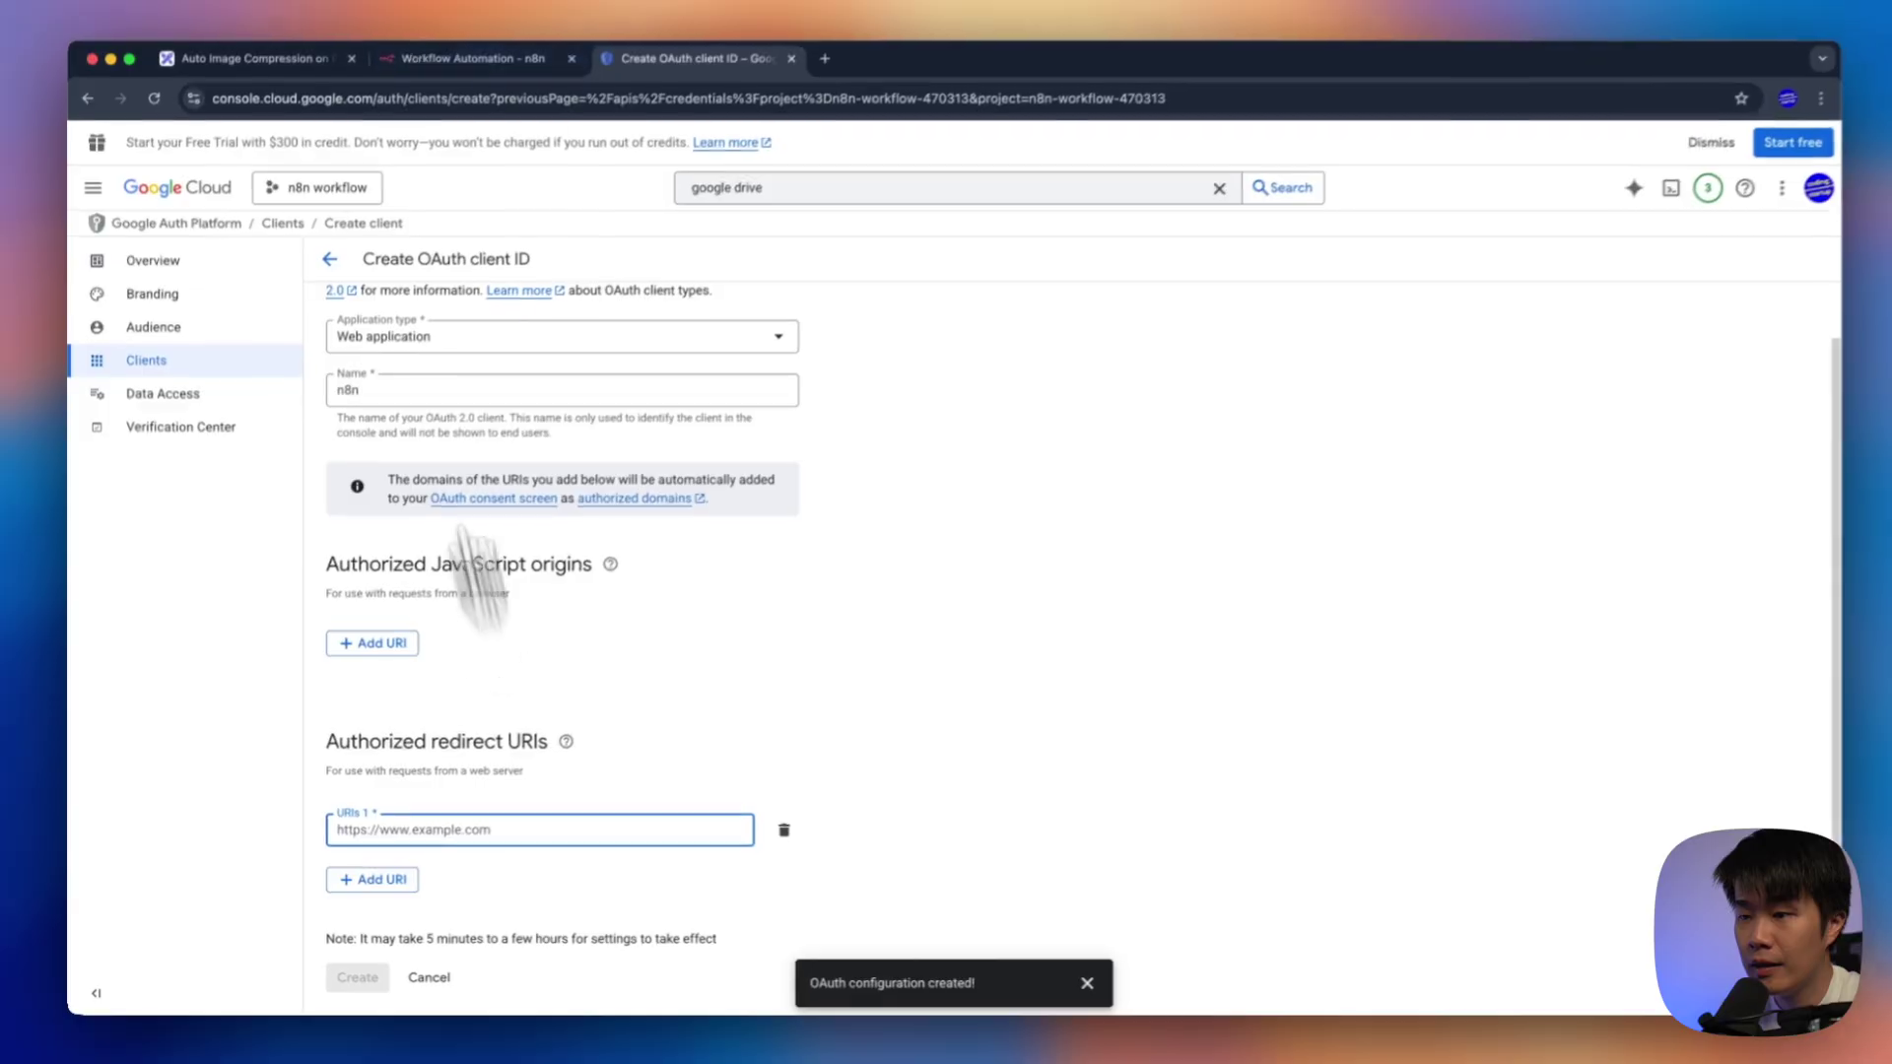
{"action": "left_click", "coordinate": [461, 58]}
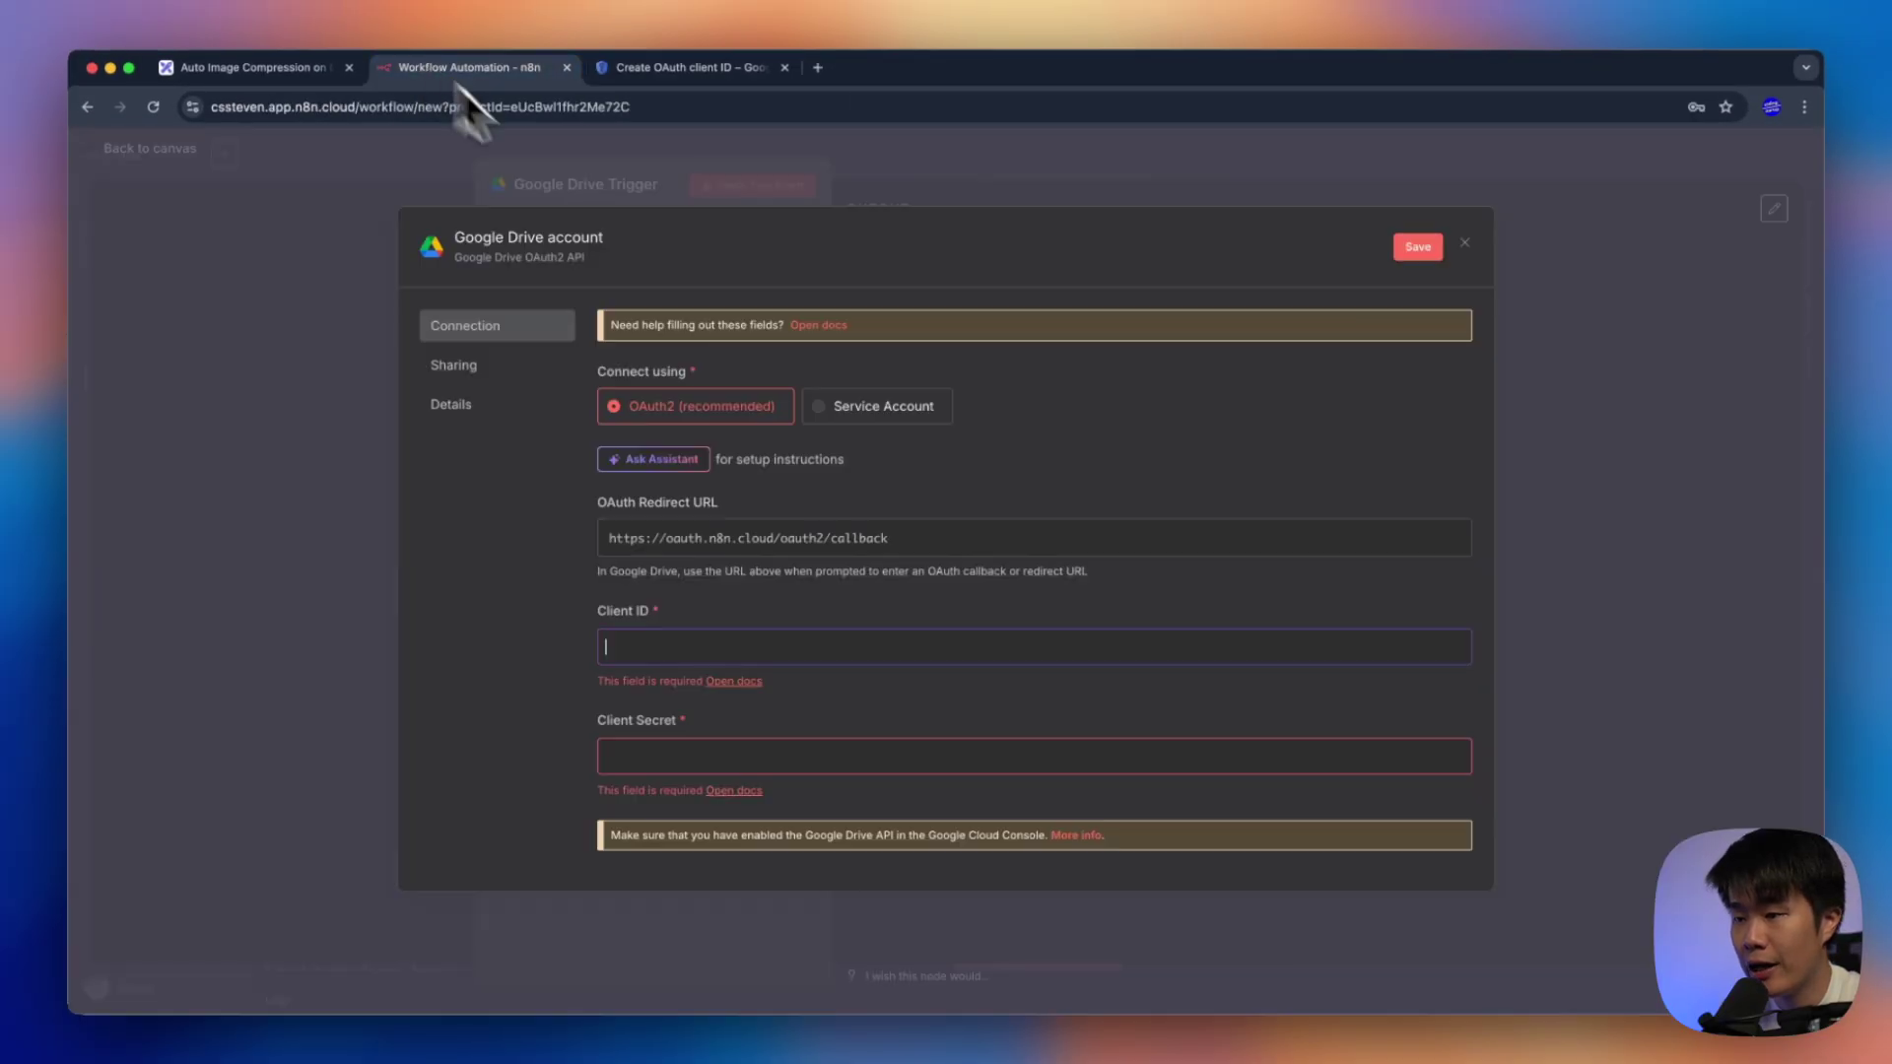
{"action": "left_click", "coordinate": [740, 548]}
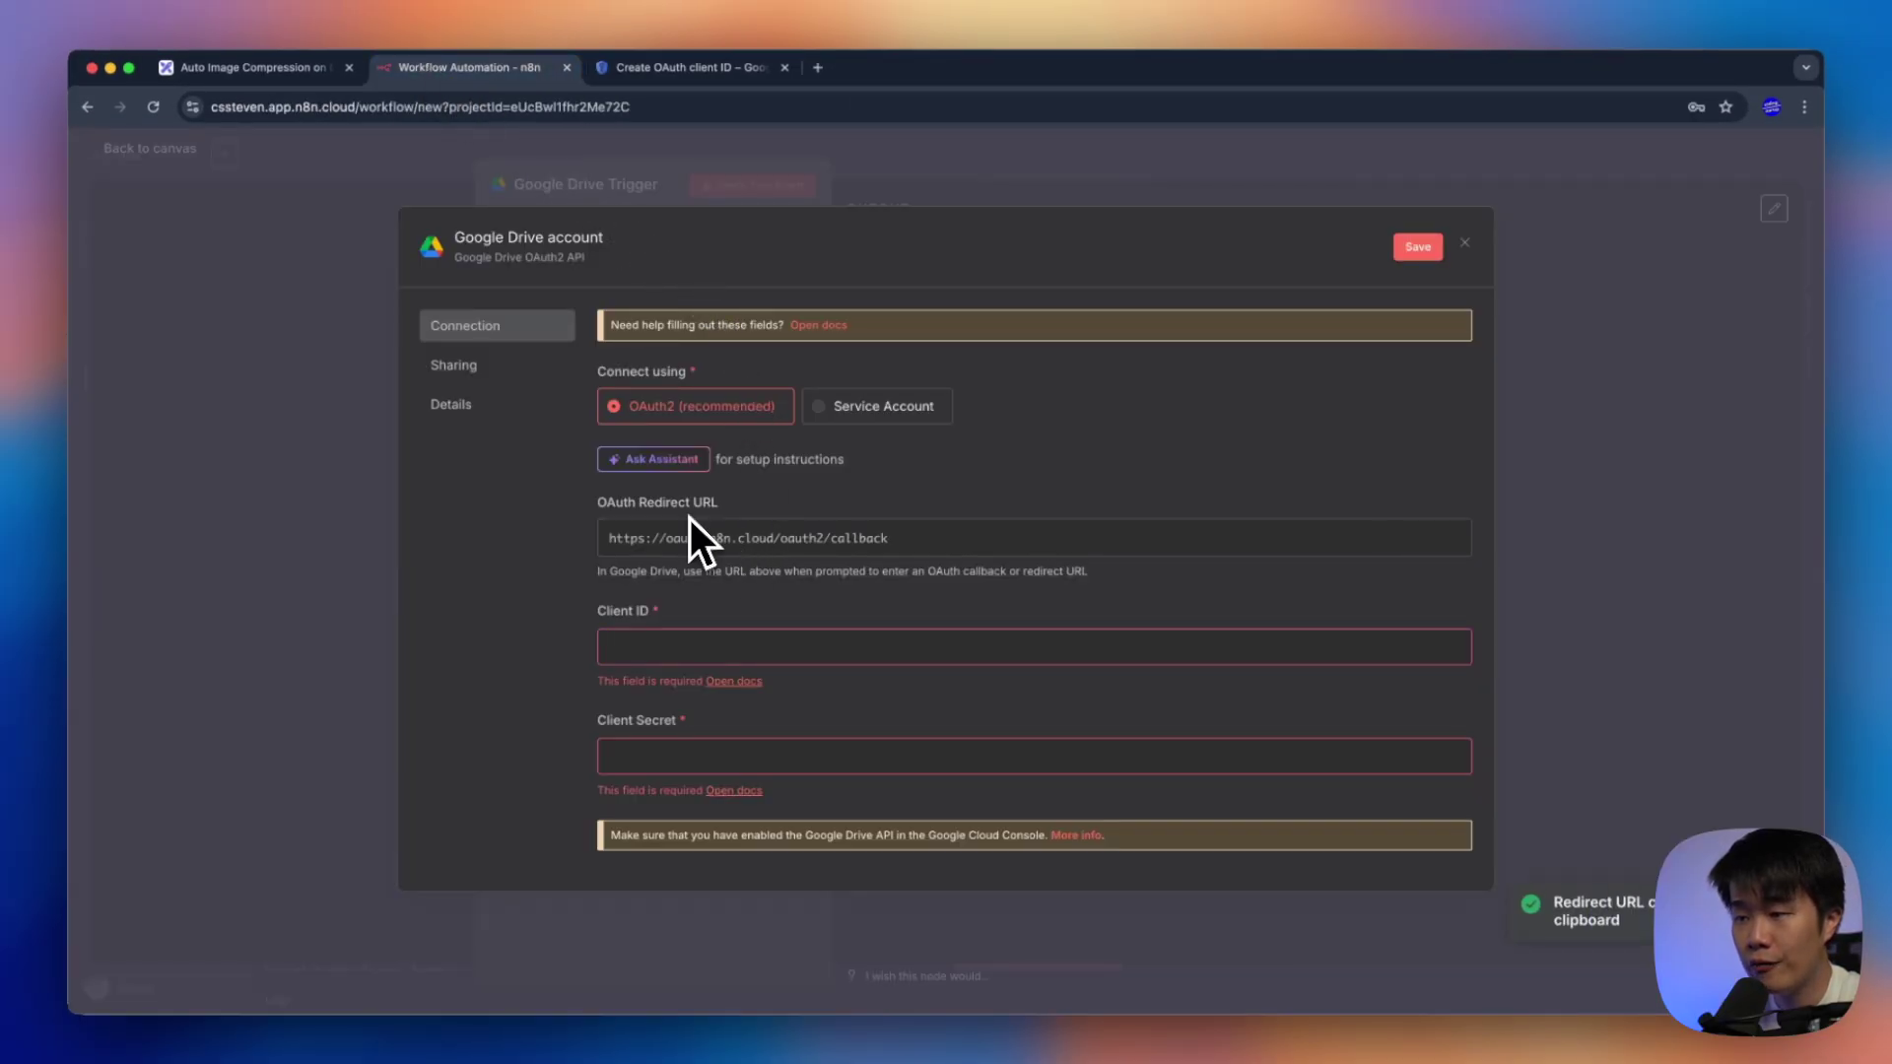
{"action": "left_click", "coordinate": [692, 69]}
{"action": "type", "text": "https://oauth.n8n.cloud/oauth2/callback"}
{"action": "left_click", "coordinate": [372, 980]}
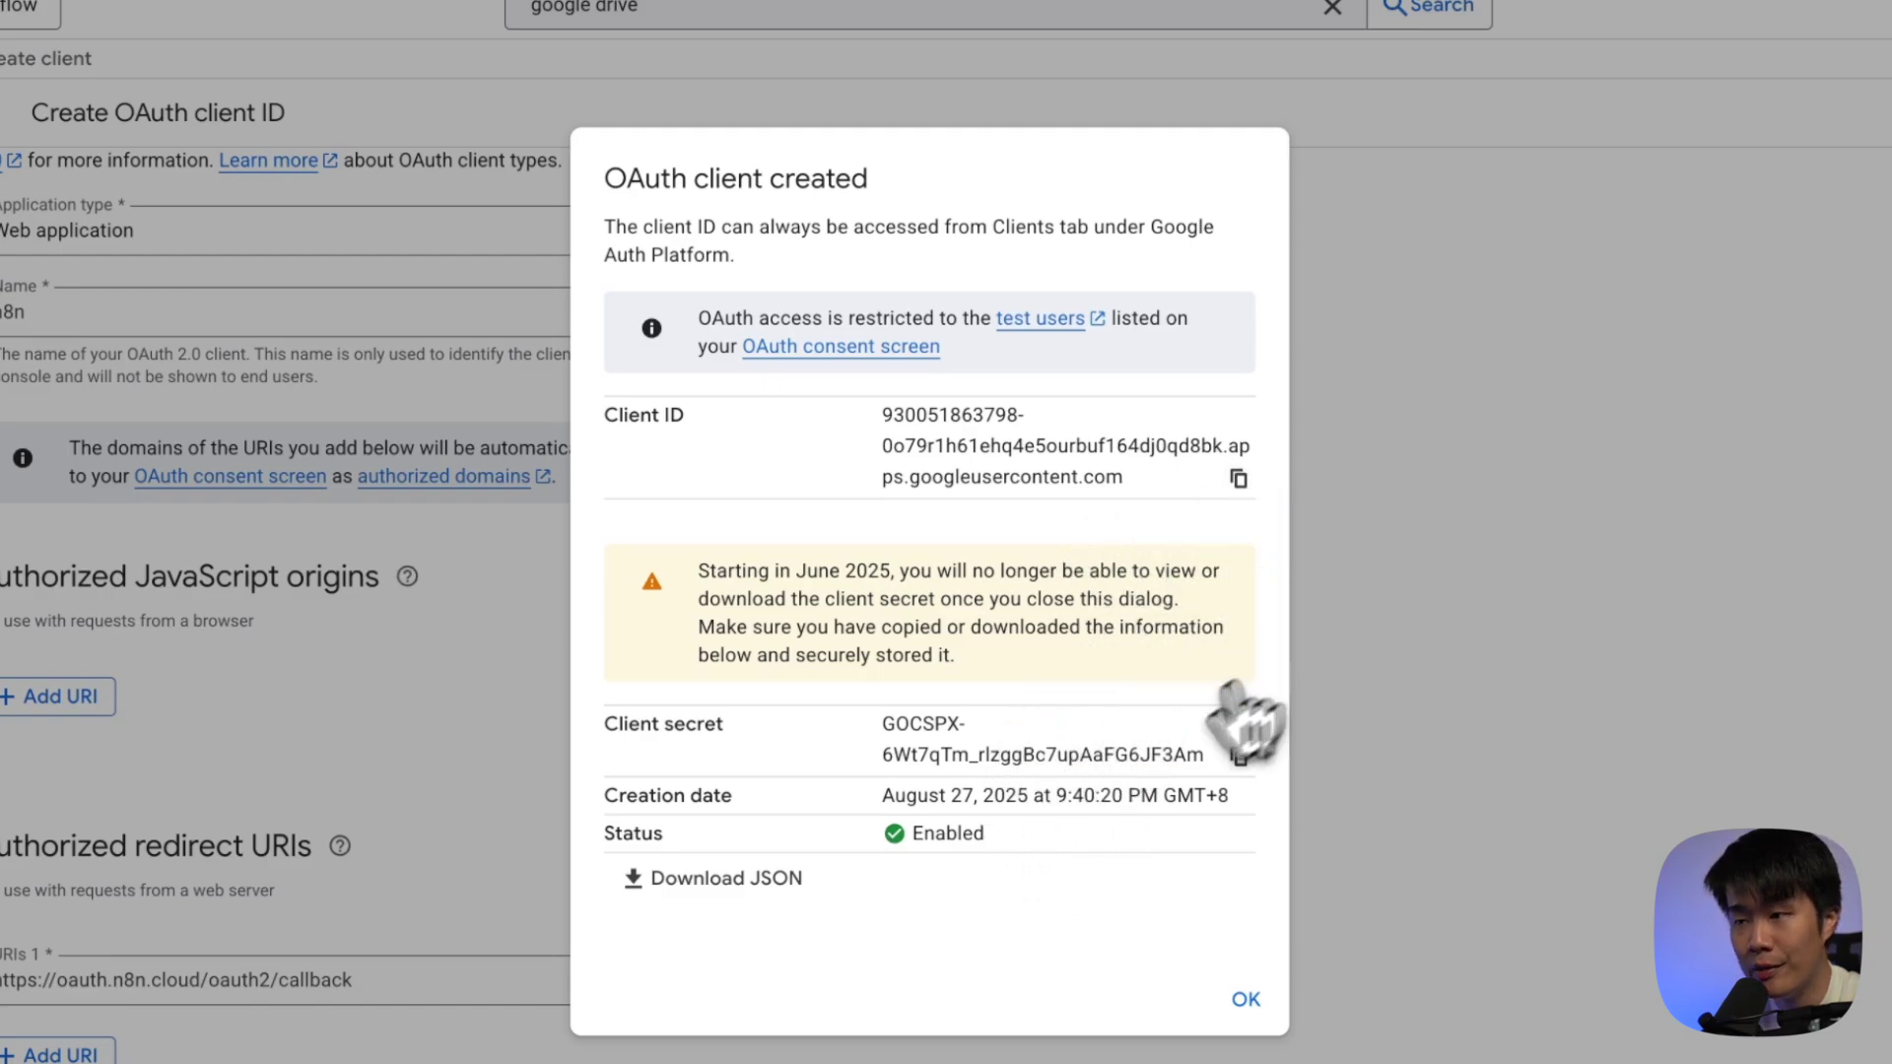
Copy the new client ID from Google Cloud into n8n's Client ID field
{"action": "double_click", "coordinate": [963, 443]}
{"action": "triple_click", "coordinate": [962, 443]}
{"action": "triple_click", "coordinate": [966, 759]}
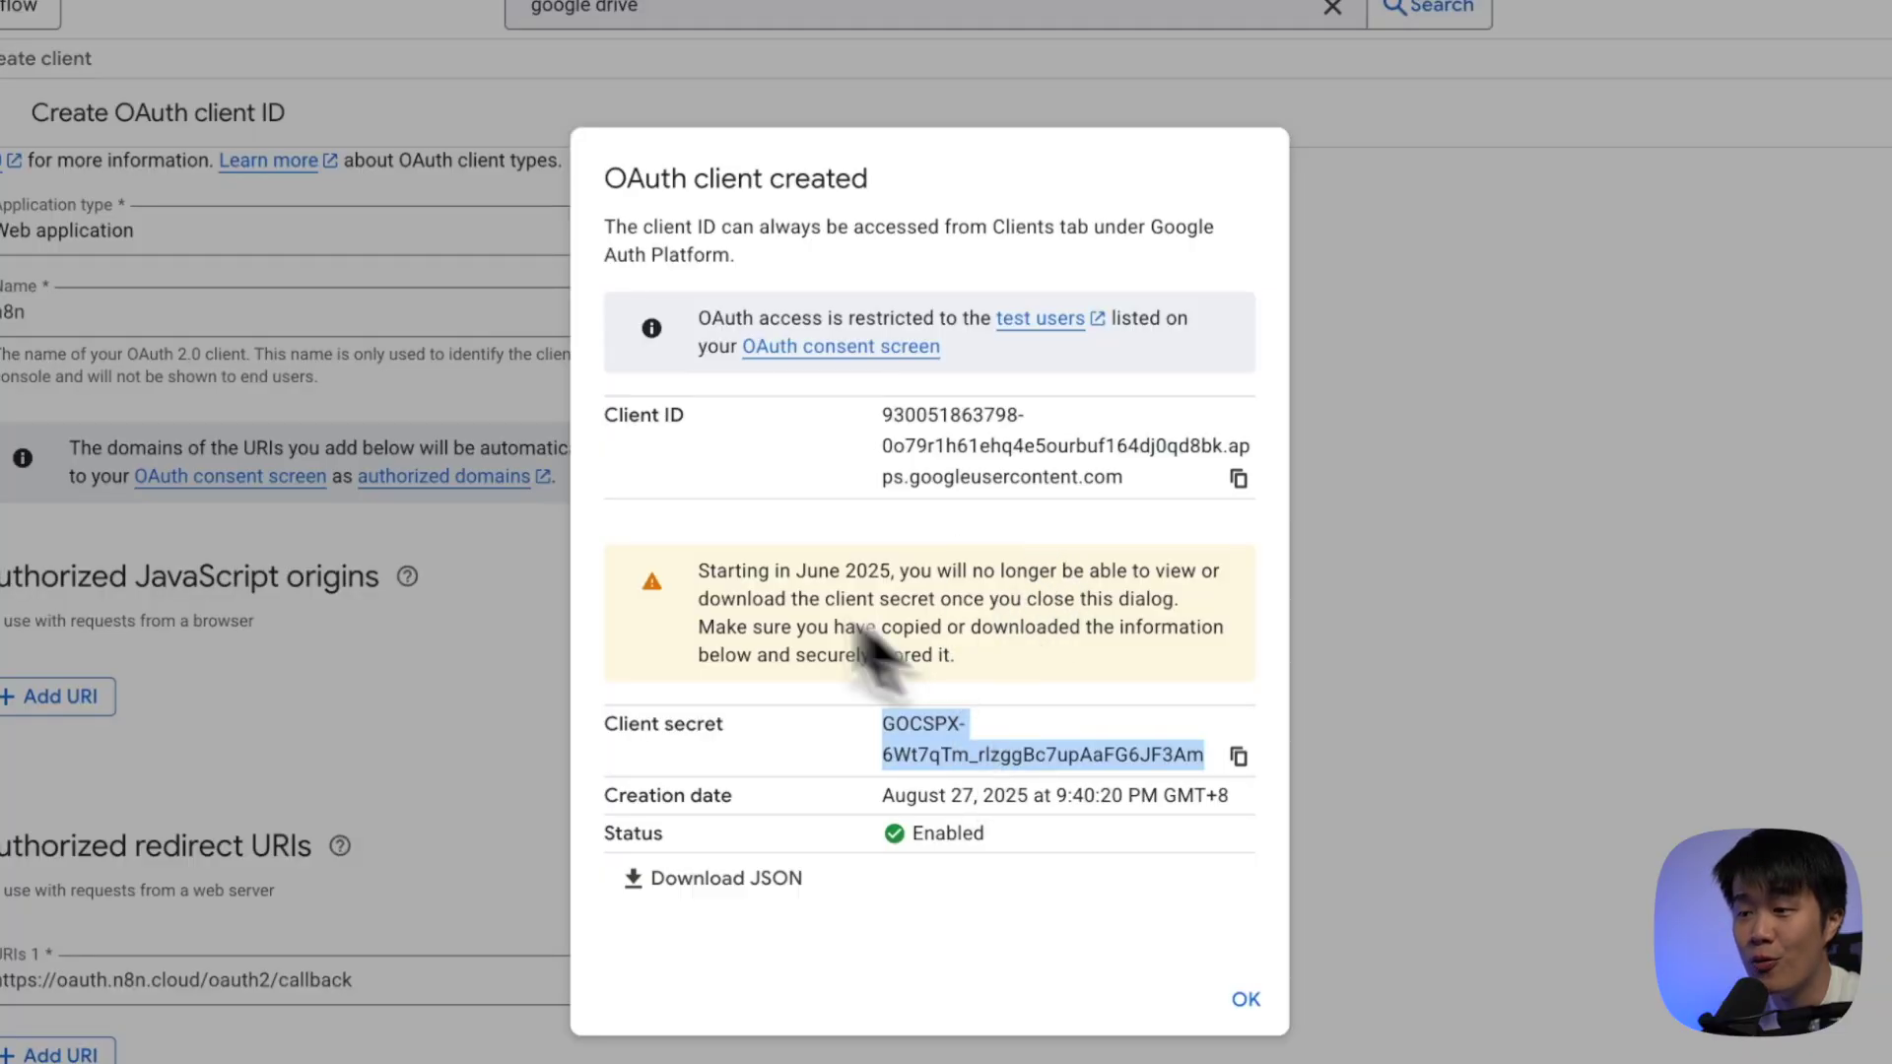
{"action": "left_click", "coordinate": [1239, 477]}
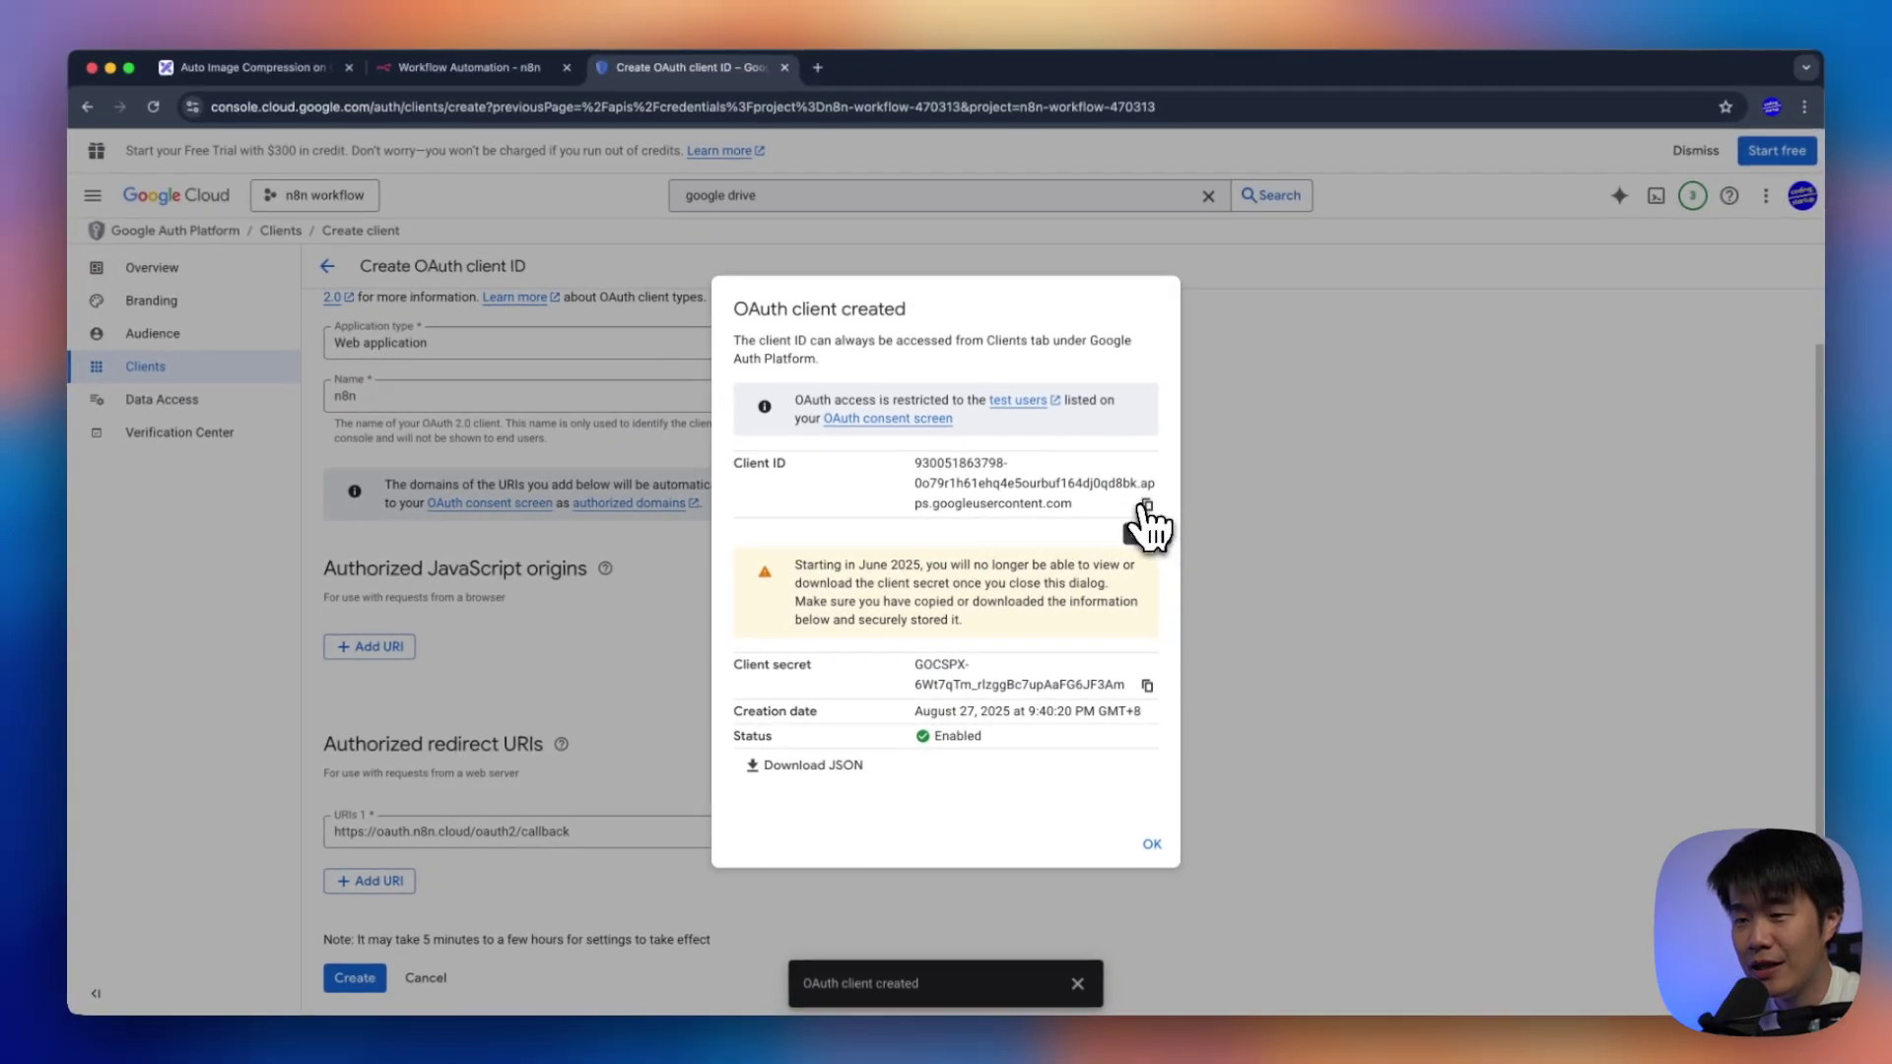
{"action": "left_click", "coordinate": [455, 69]}
{"action": "left_click", "coordinate": [702, 646]}
{"action": "key", "text": "ctrl+v"}
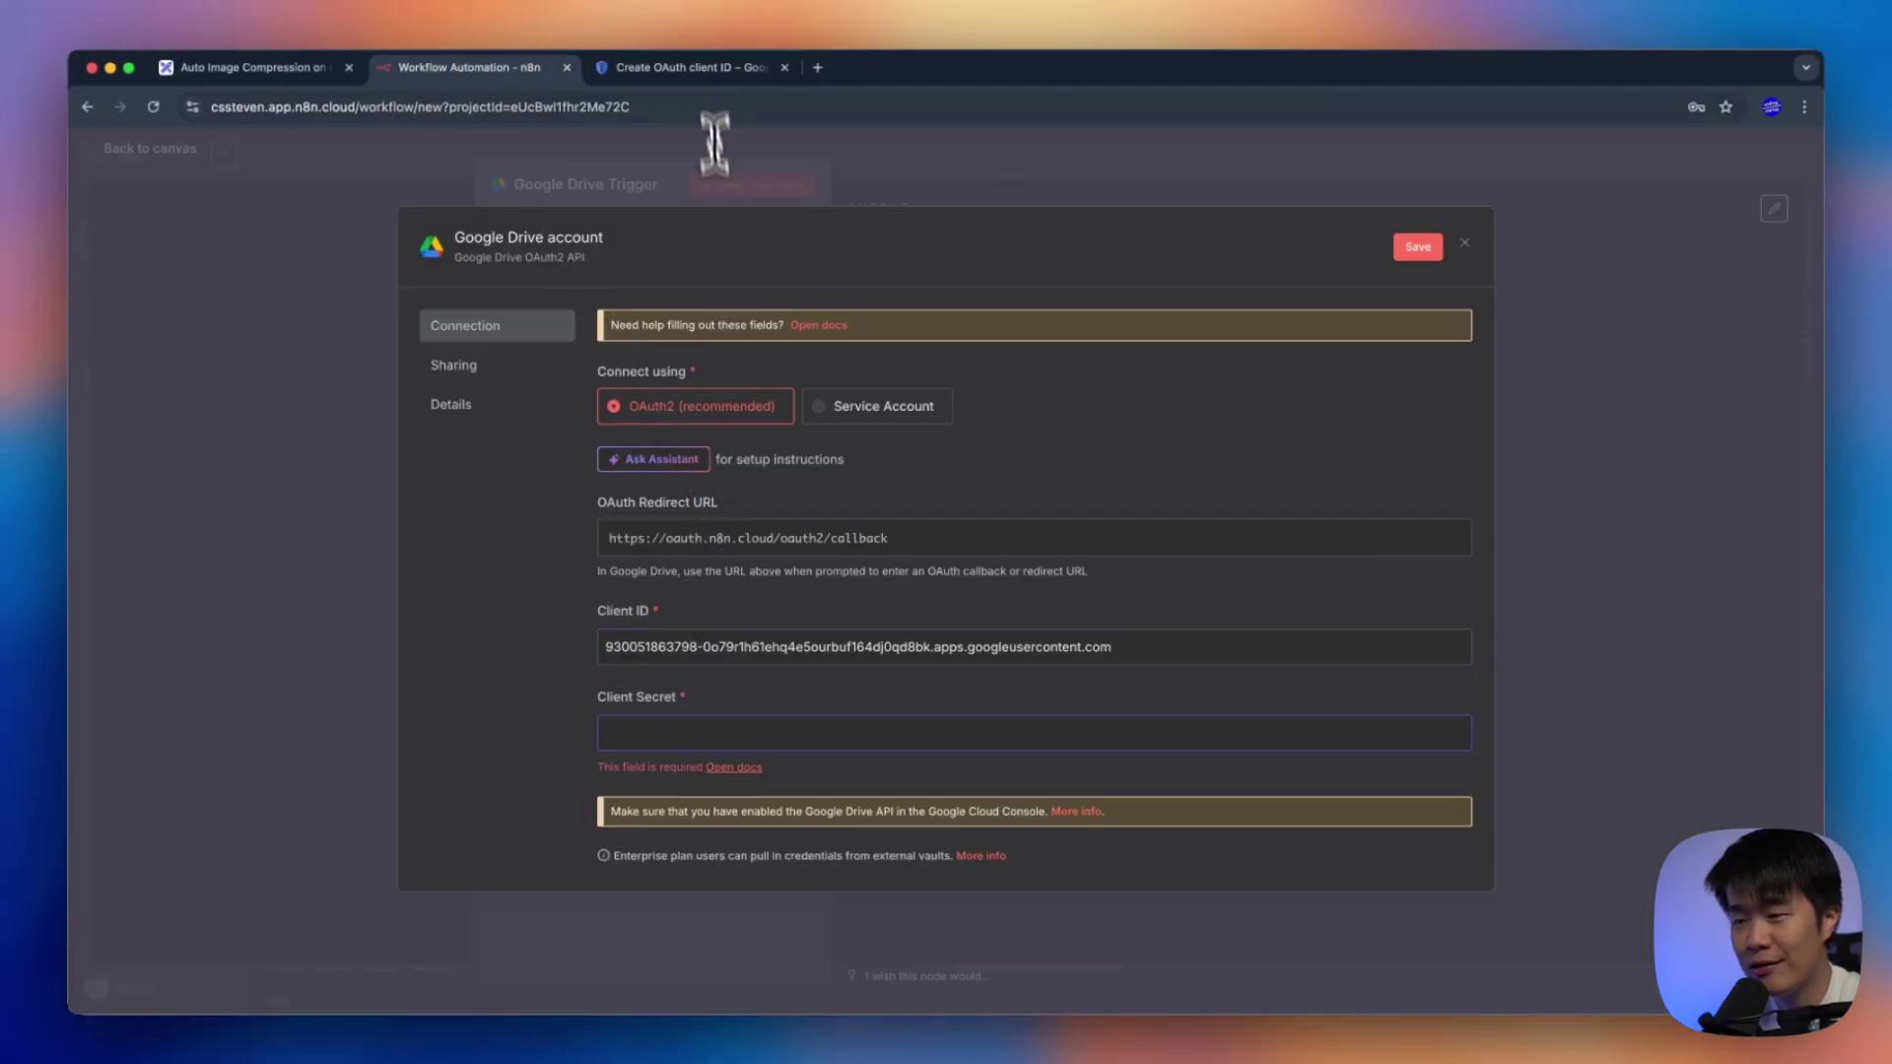
Copy the client secret into n8n's Client Secret field
{"action": "left_click", "coordinate": [689, 67]}
{"action": "left_click", "coordinate": [1147, 687]}
{"action": "left_click", "coordinate": [523, 69]}
{"action": "left_click", "coordinate": [796, 714]}
{"action": "key", "text": "ctrl+v"}
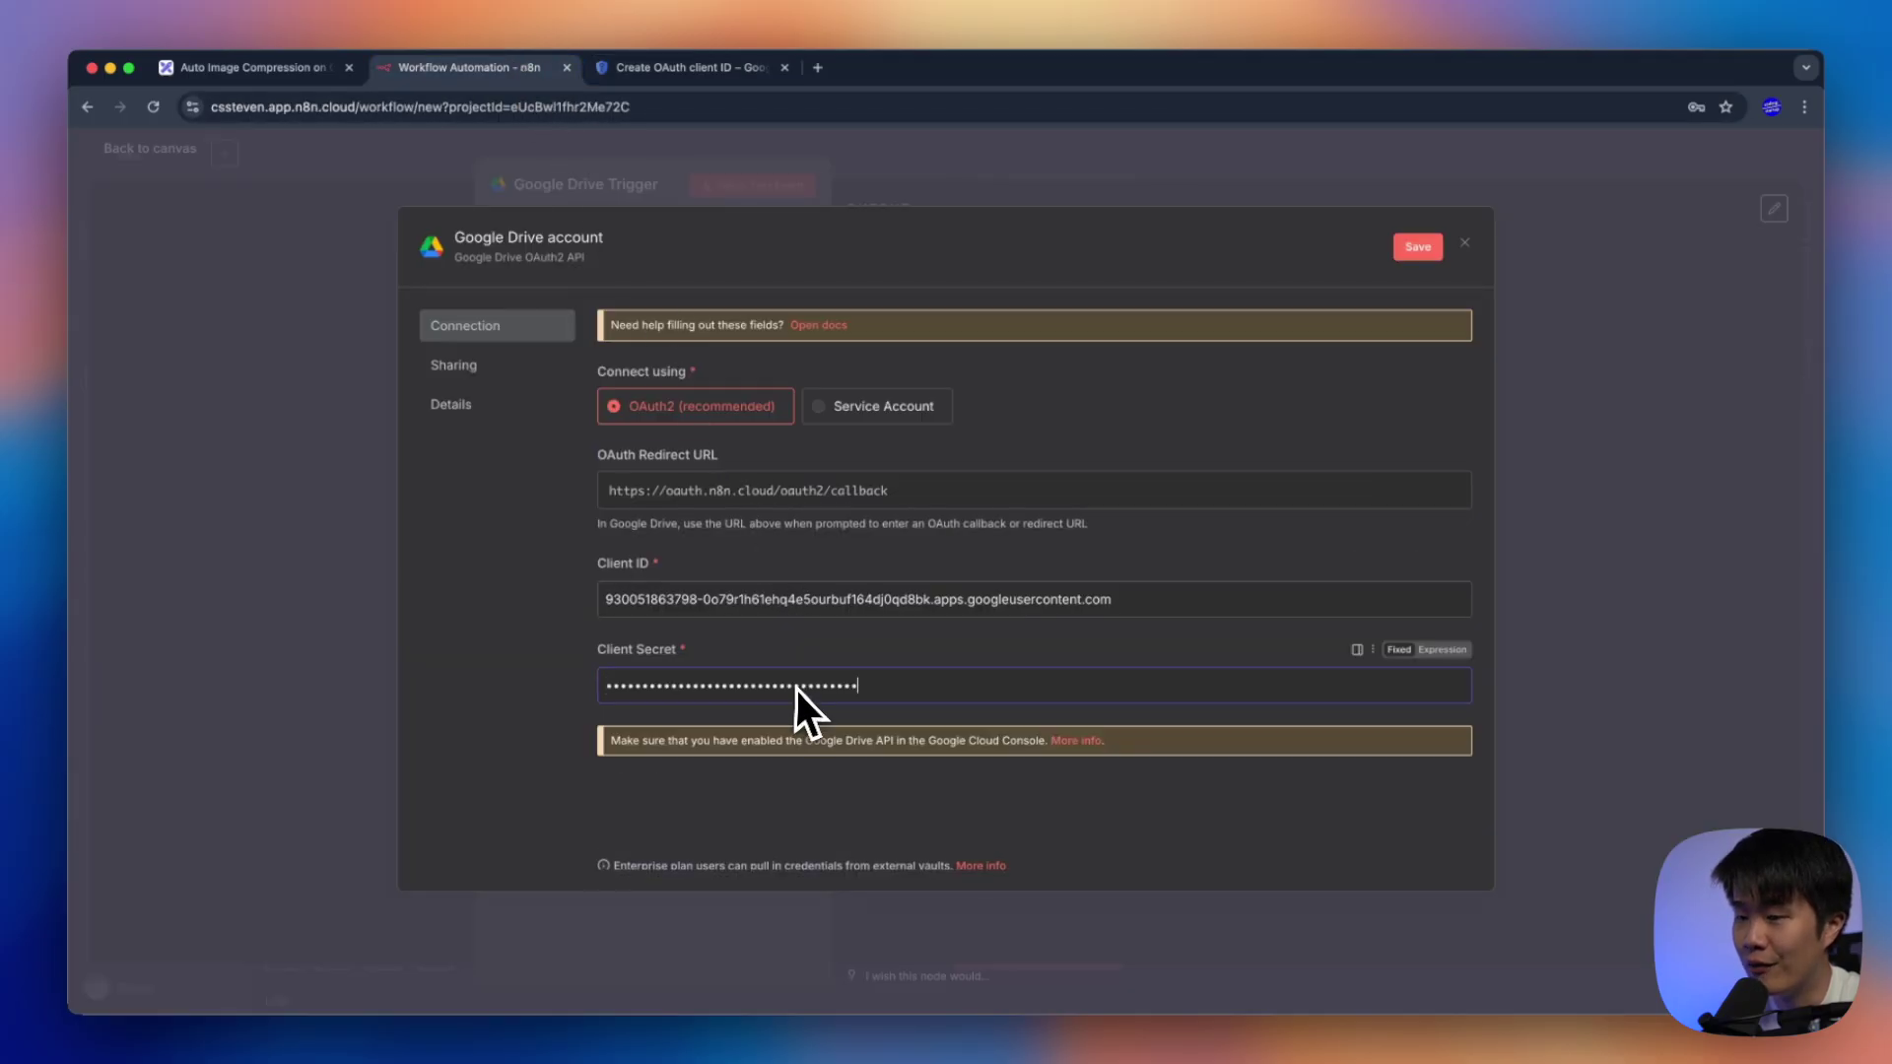
{"action": "left_click", "coordinate": [776, 798]}
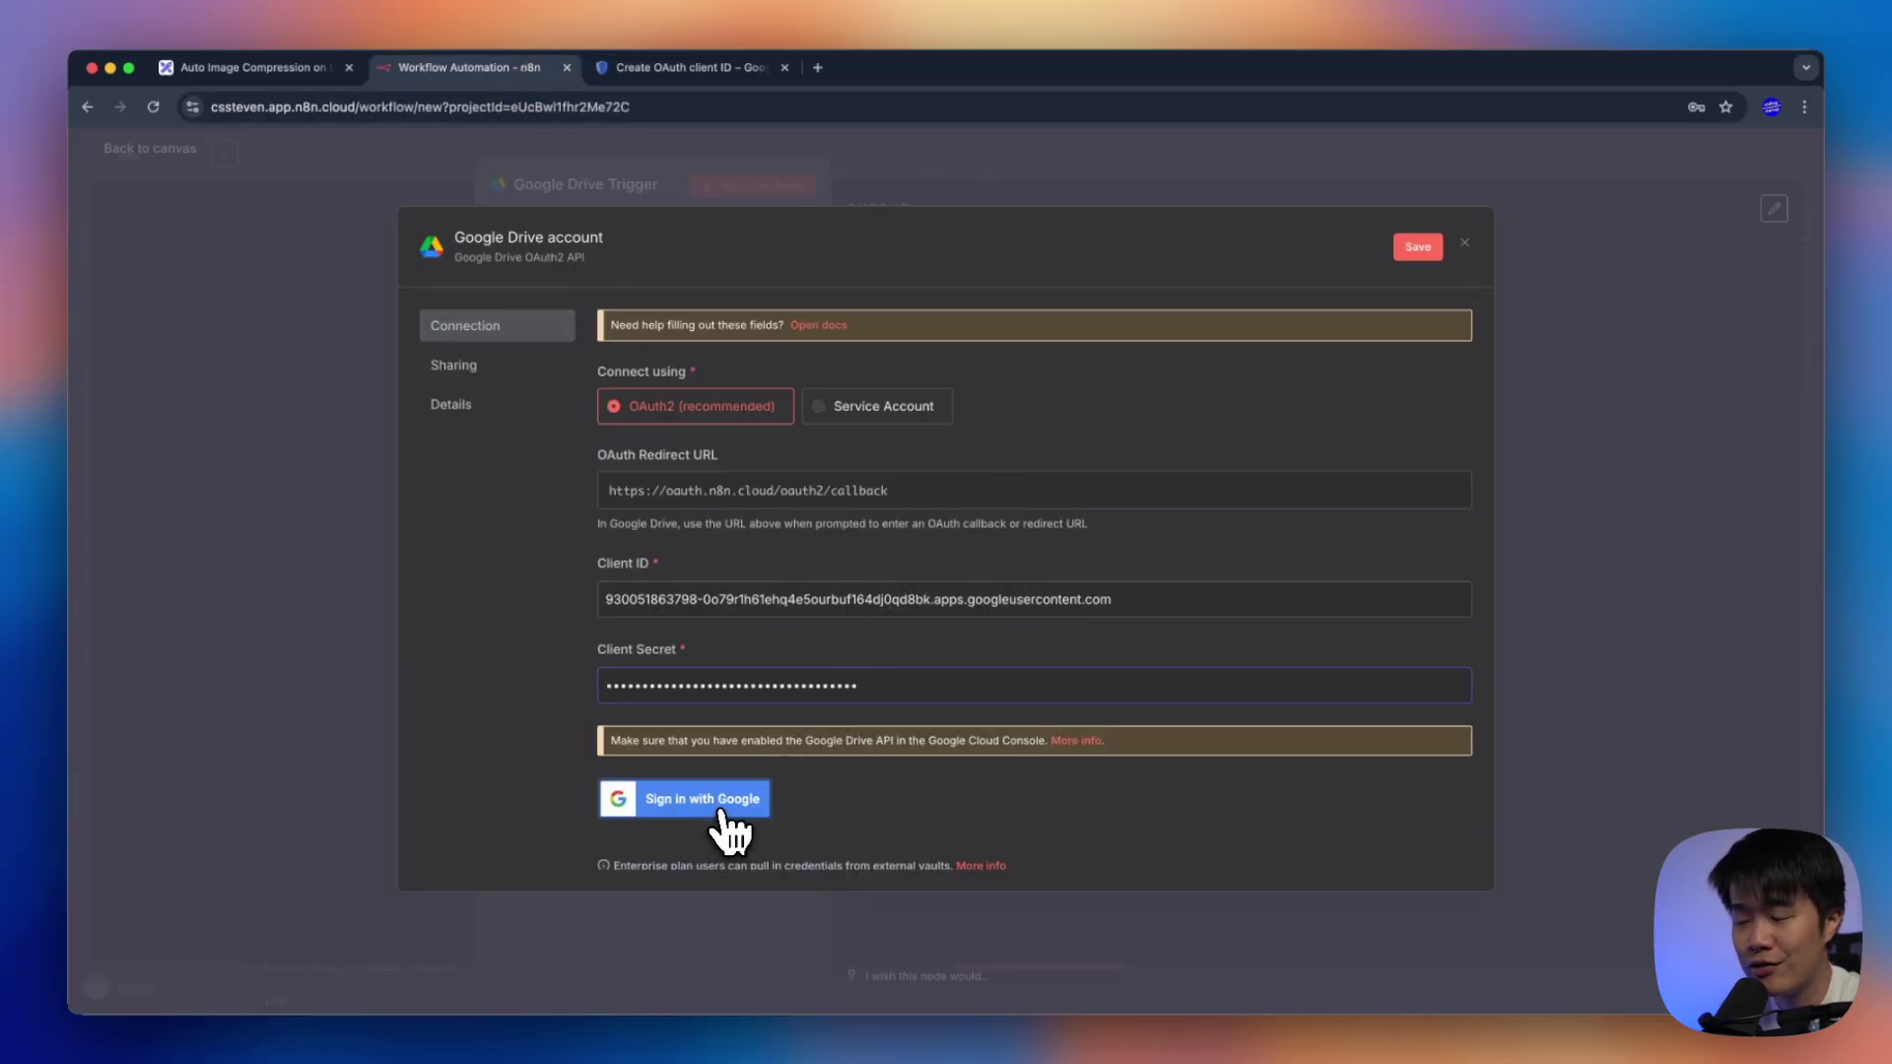
Sign in with the Google account and proceed past the unverified-app warning
{"action": "left_click", "coordinate": [733, 808]}
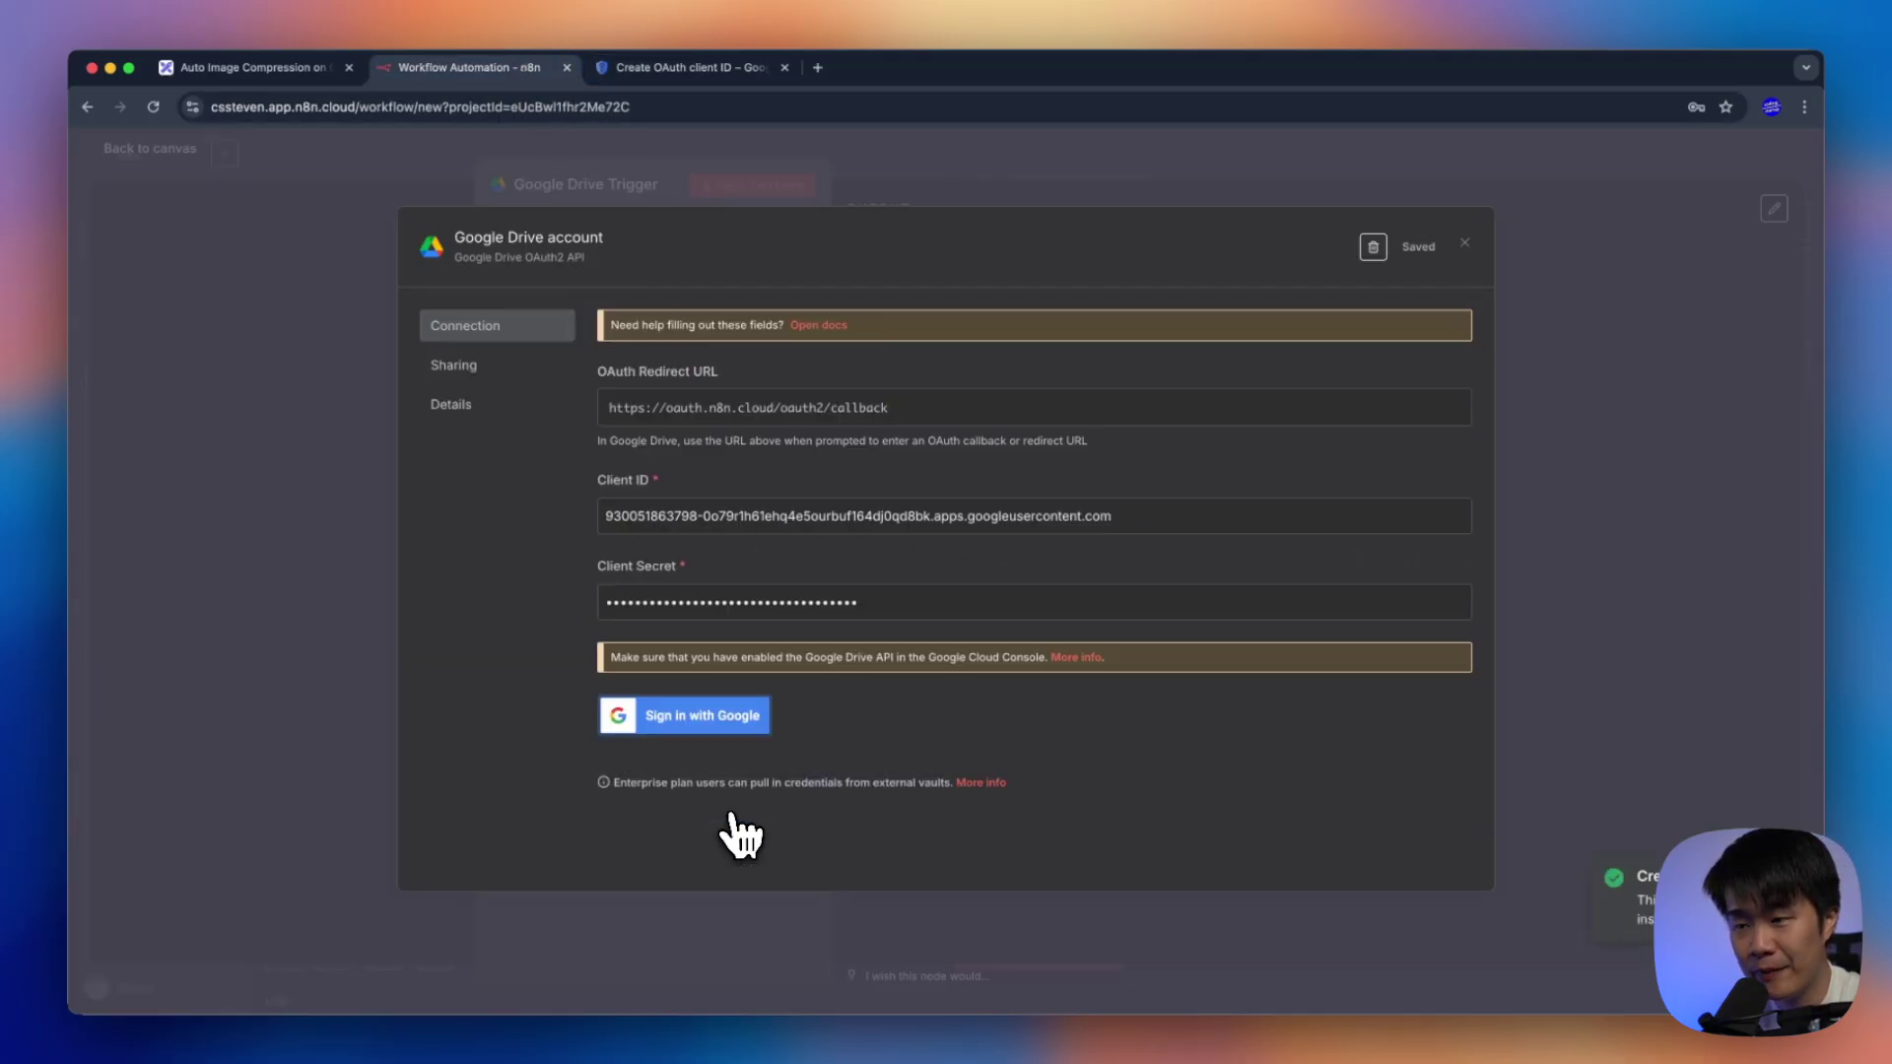
{"action": "left_click_drag", "start_coordinate": [387, 71], "coordinate": [650, 139]}
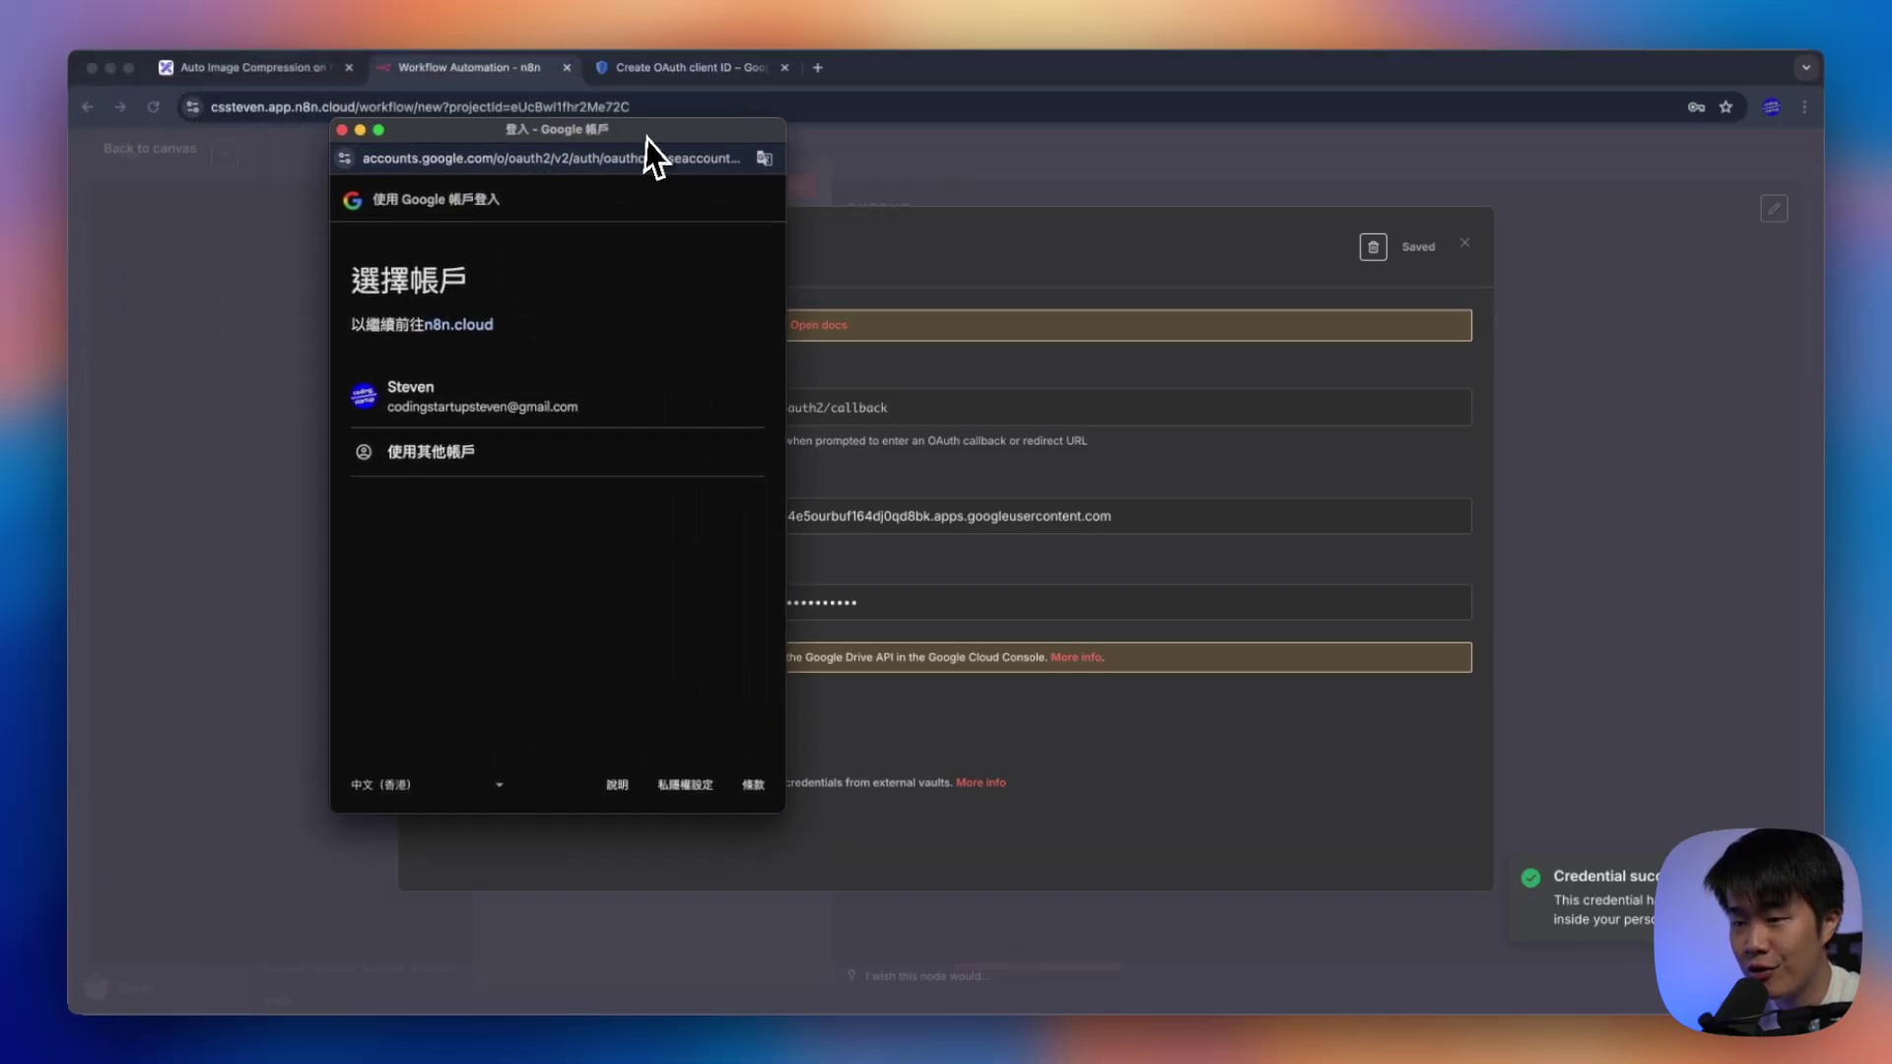
{"action": "left_click", "coordinate": [596, 424]}
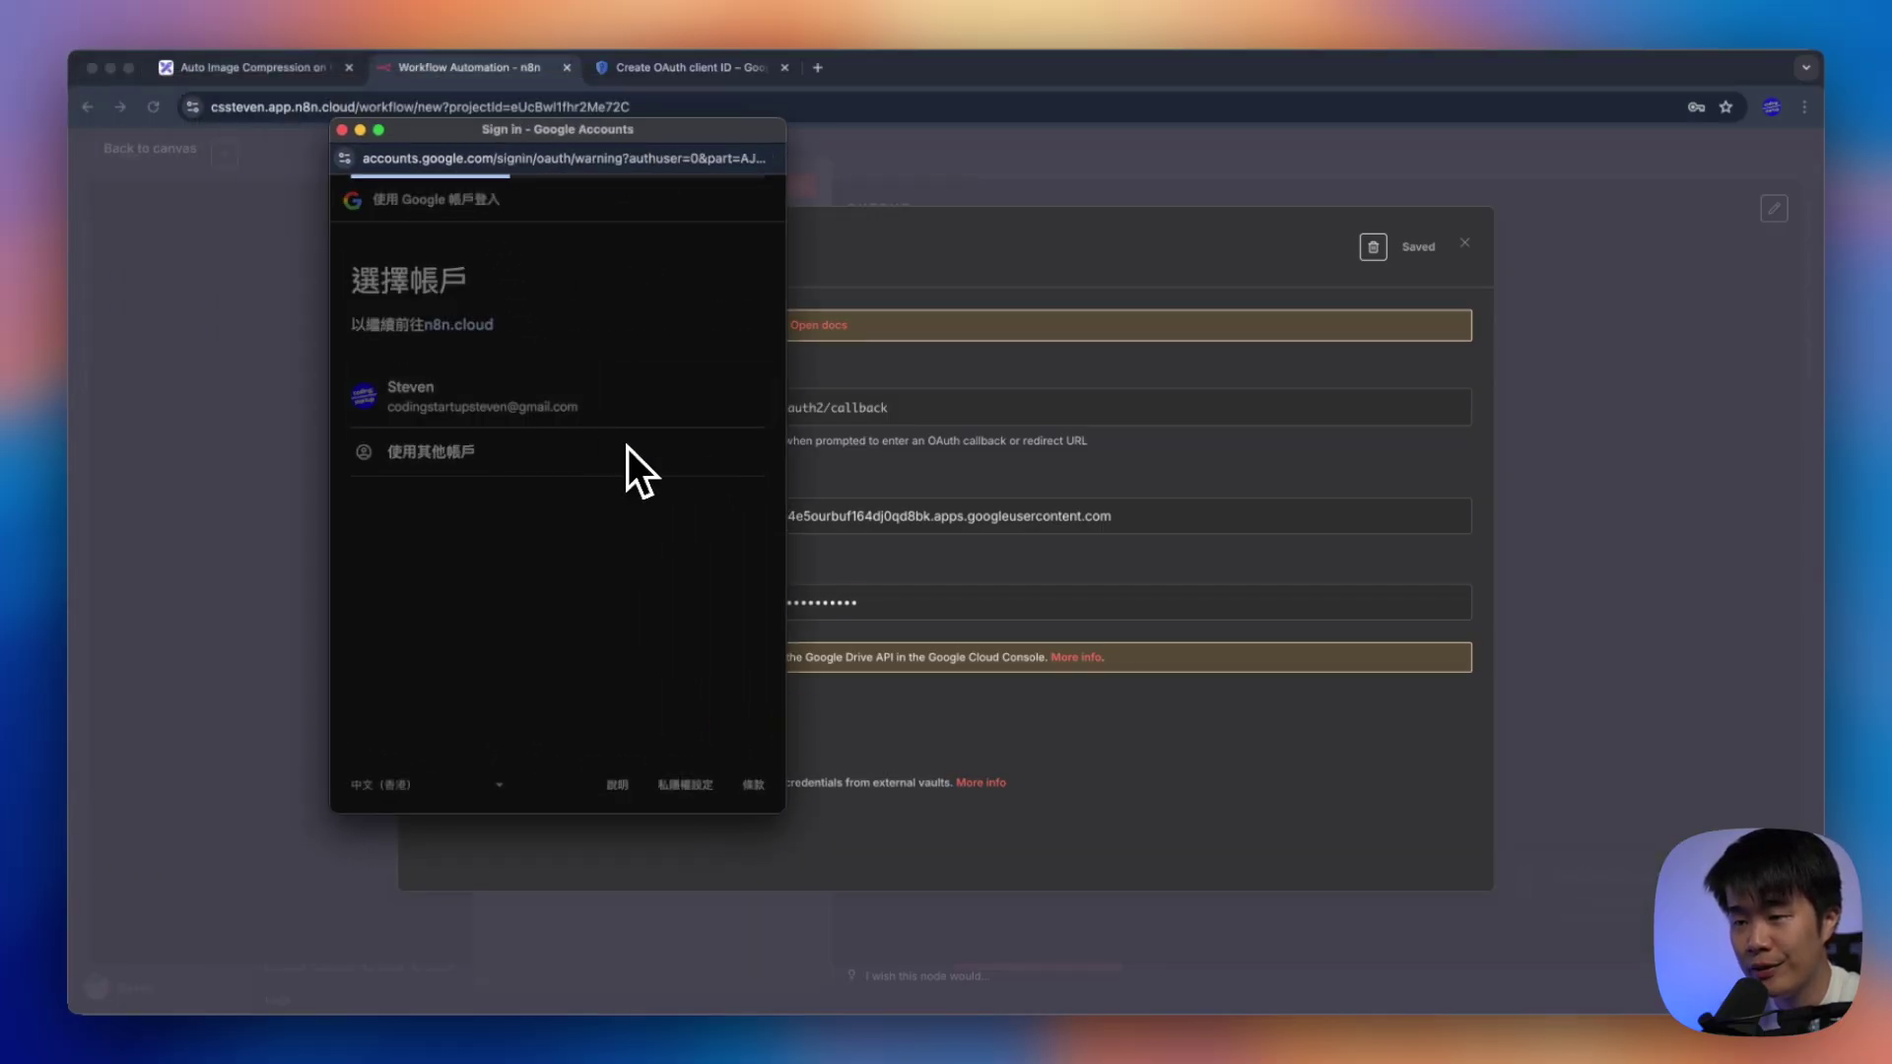
{"action": "left_click_drag", "start_coordinate": [357, 284], "coordinate": [605, 287]}
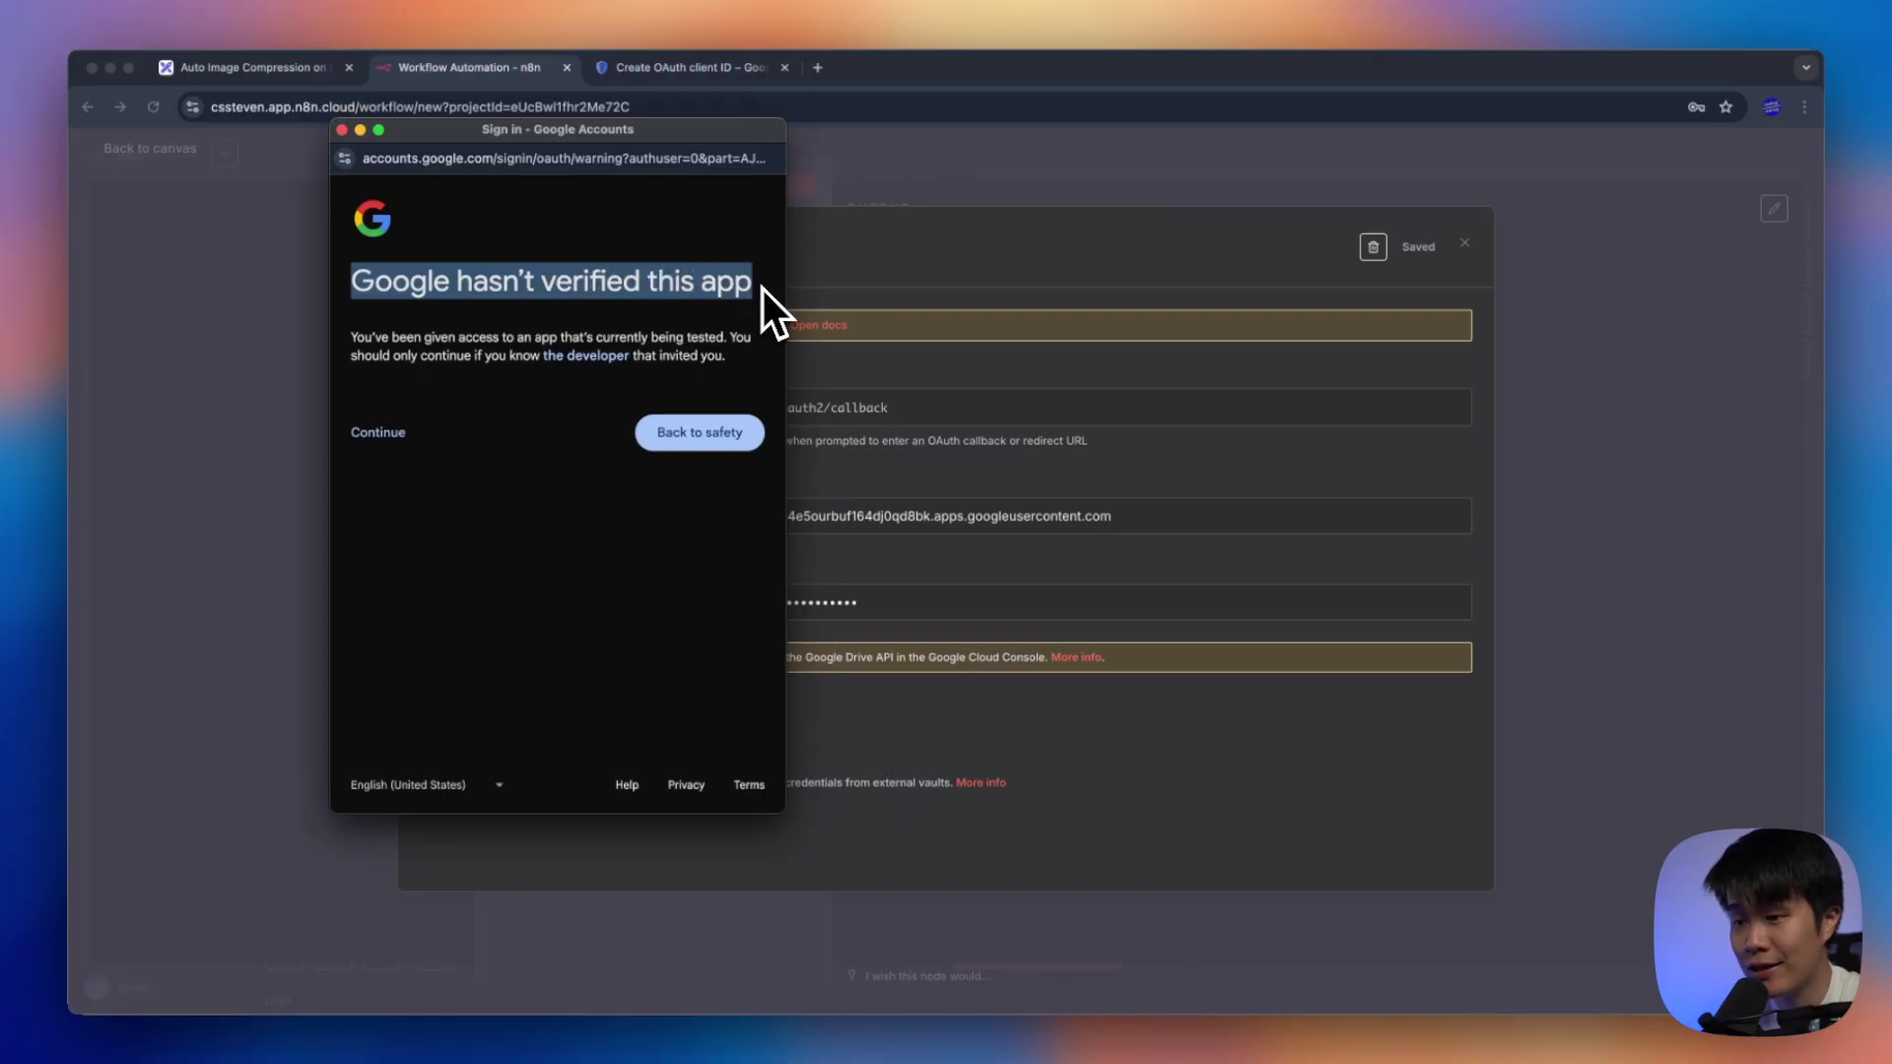
{"action": "triple_click", "coordinate": [444, 347]}
{"action": "left_click", "coordinate": [459, 390]}
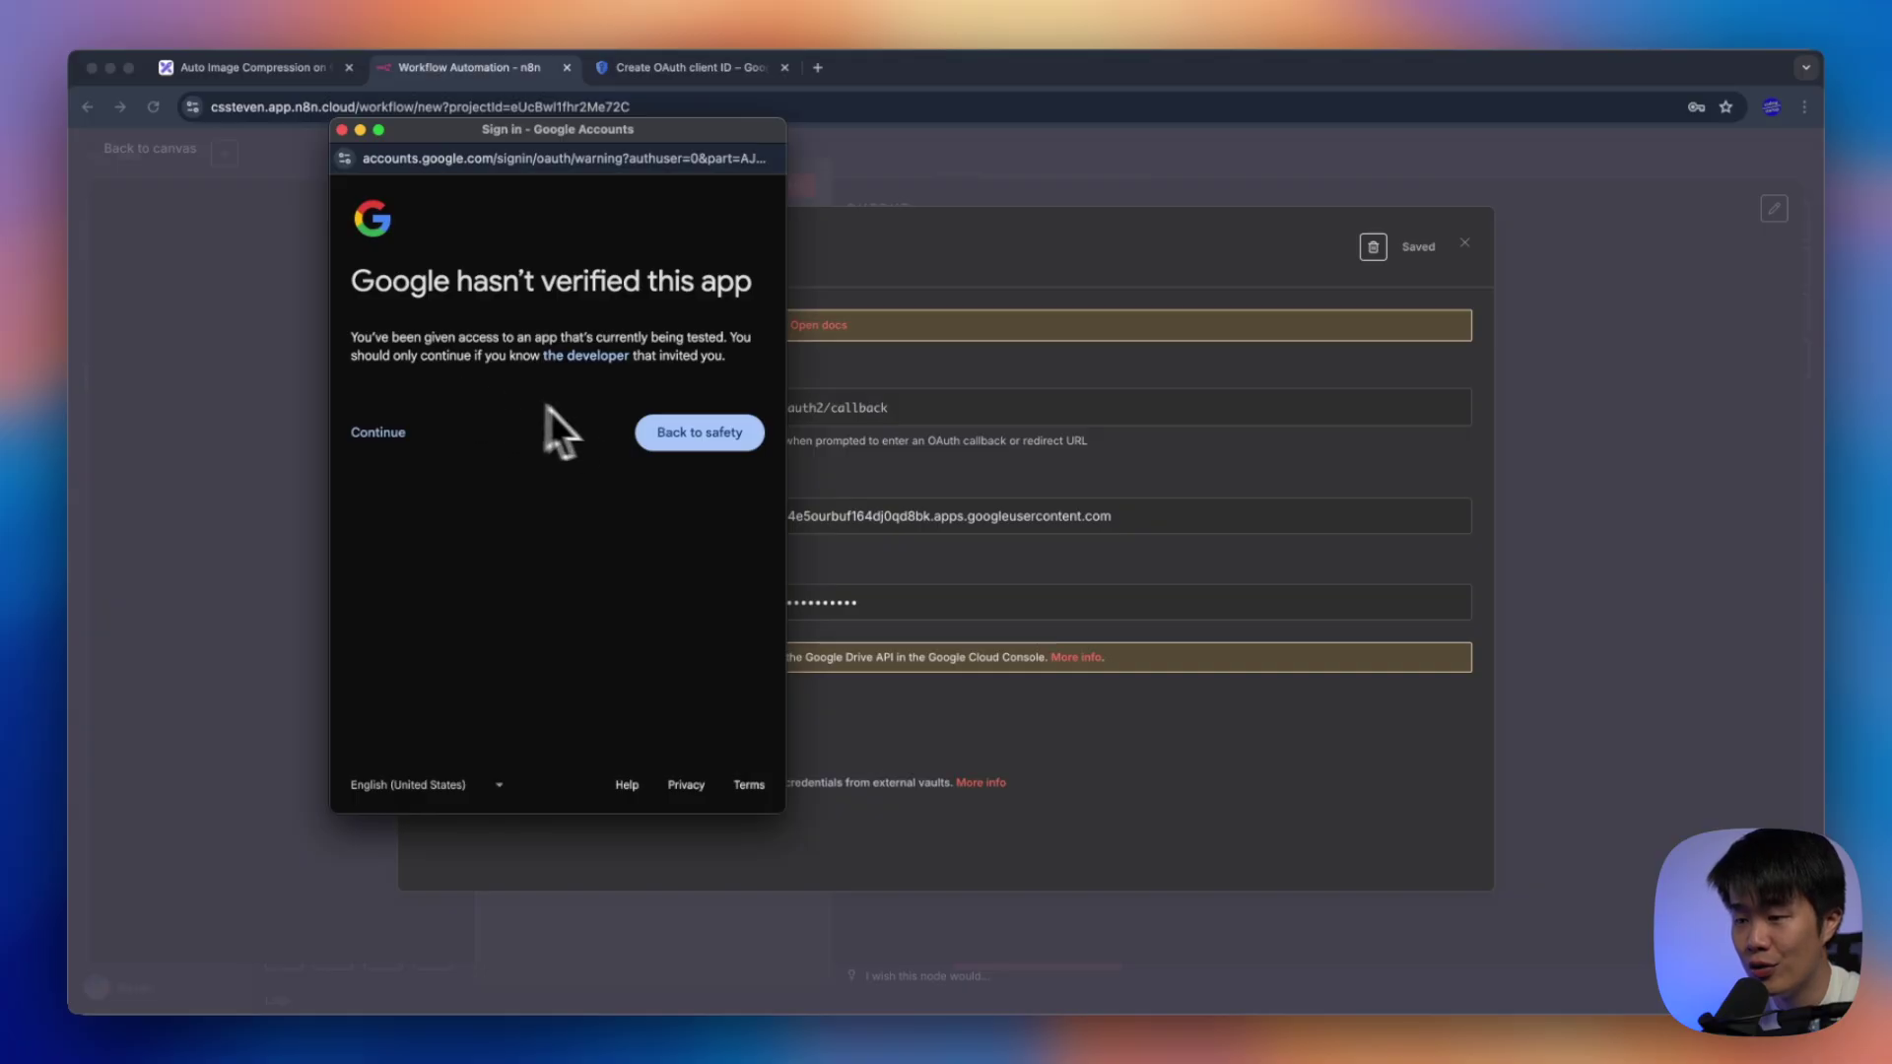
{"action": "left_click", "coordinate": [378, 433]}
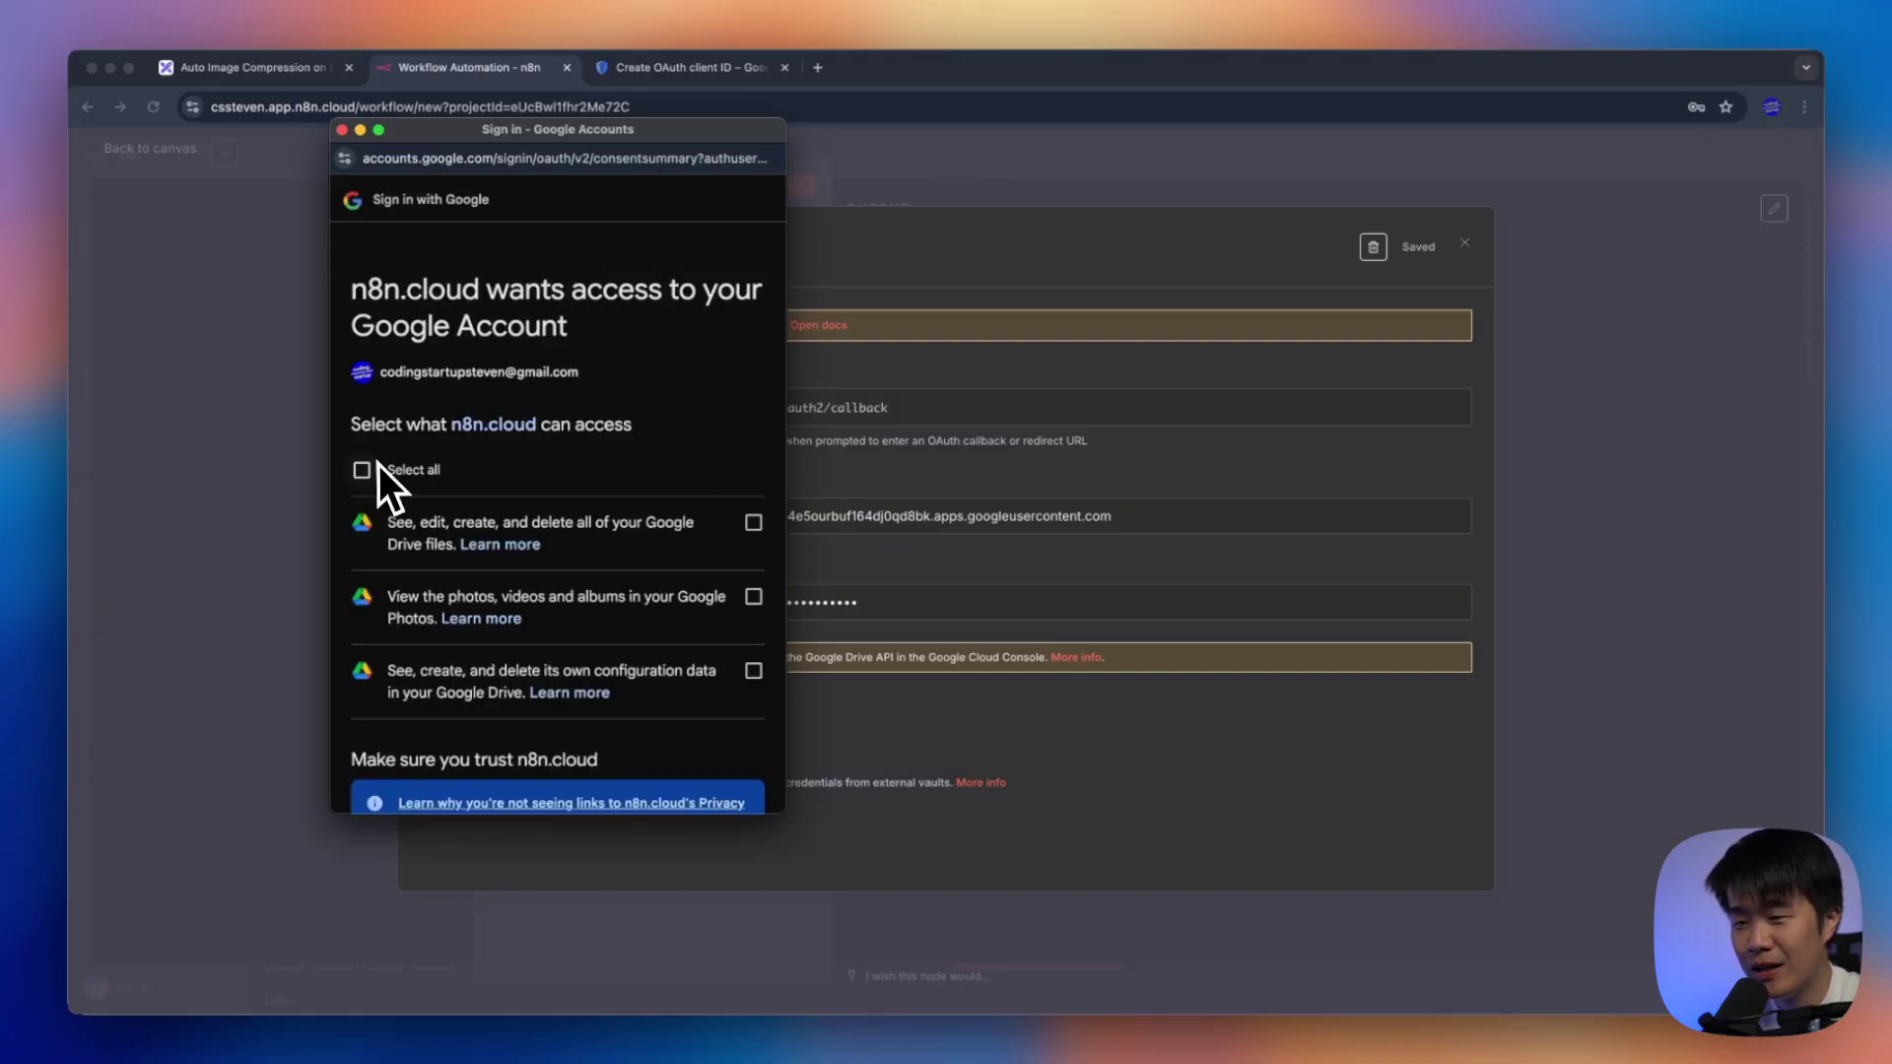
Grant n8n Drive access, close the success window and credential modal, and decline password saving
{"action": "scroll", "coordinate": [377, 463], "scroll_direction": "down", "scroll_amount": 3}
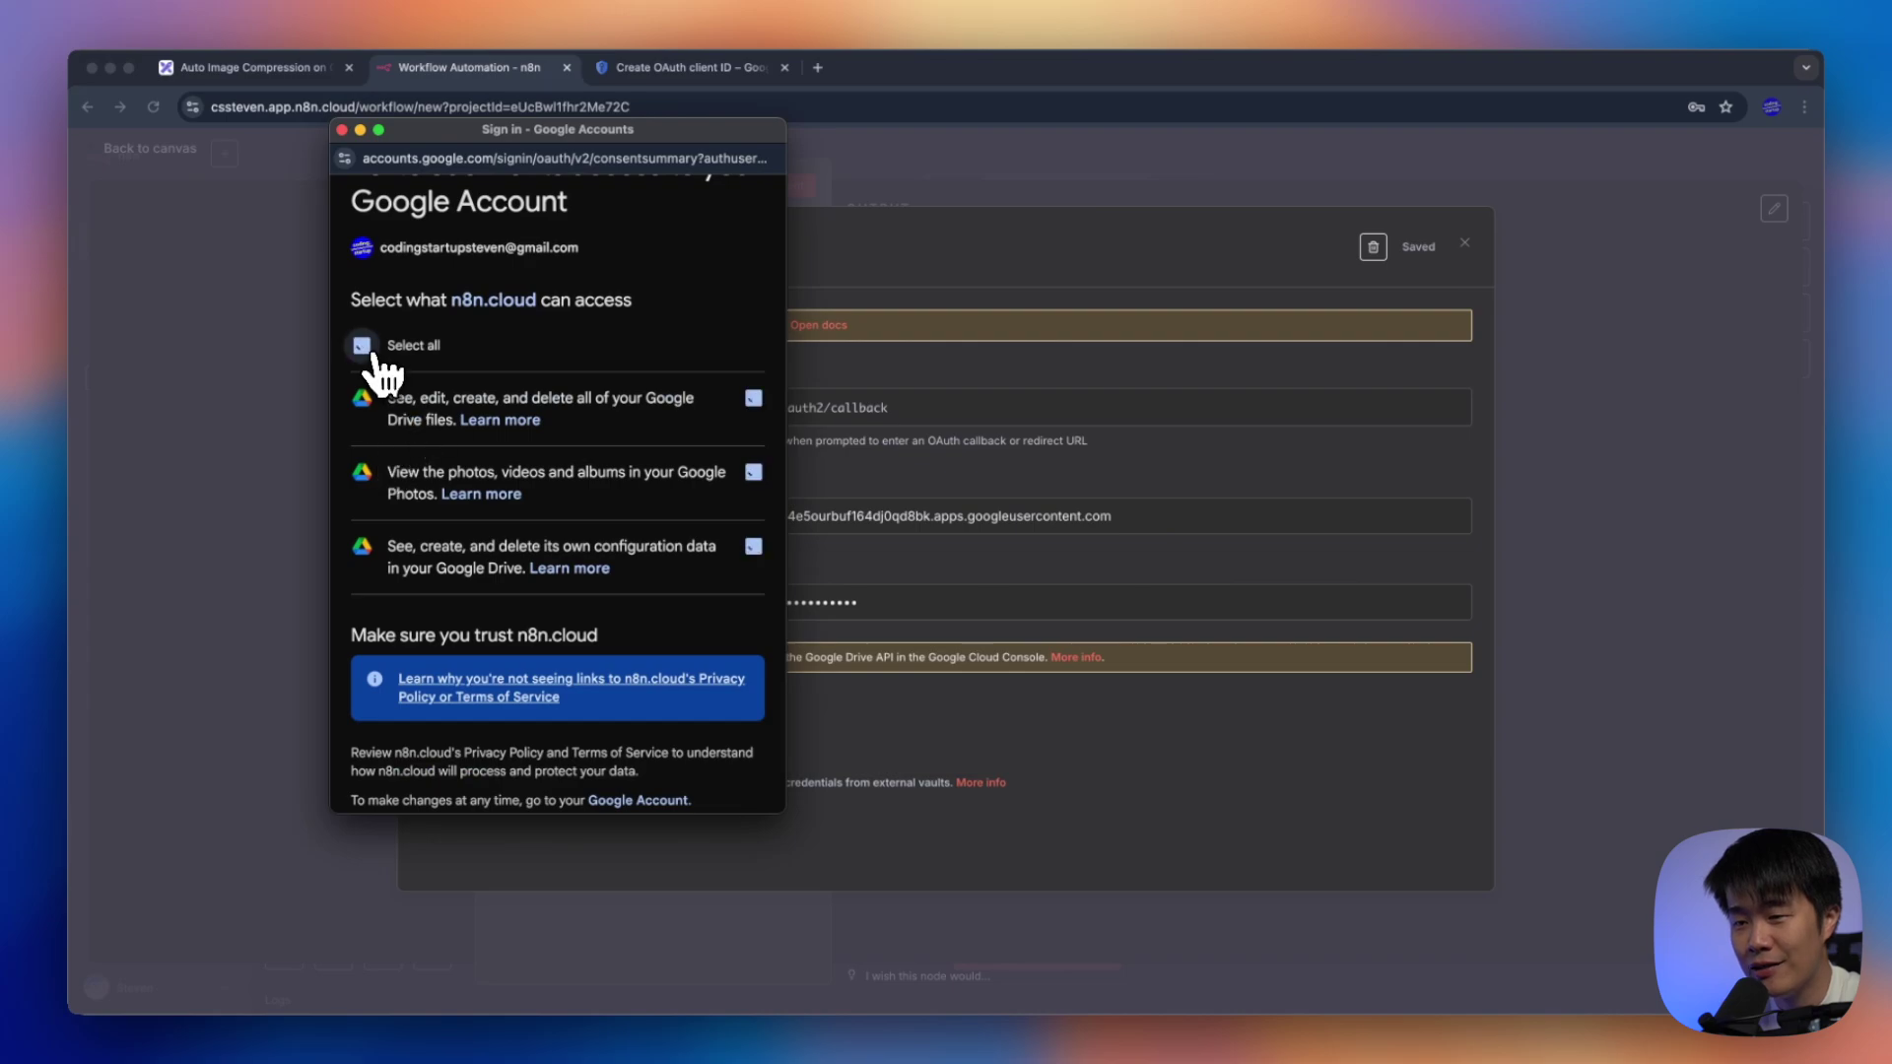
{"action": "scroll", "coordinate": [596, 445], "scroll_direction": "down", "scroll_amount": 4}
{"action": "left_click", "coordinate": [702, 714]}
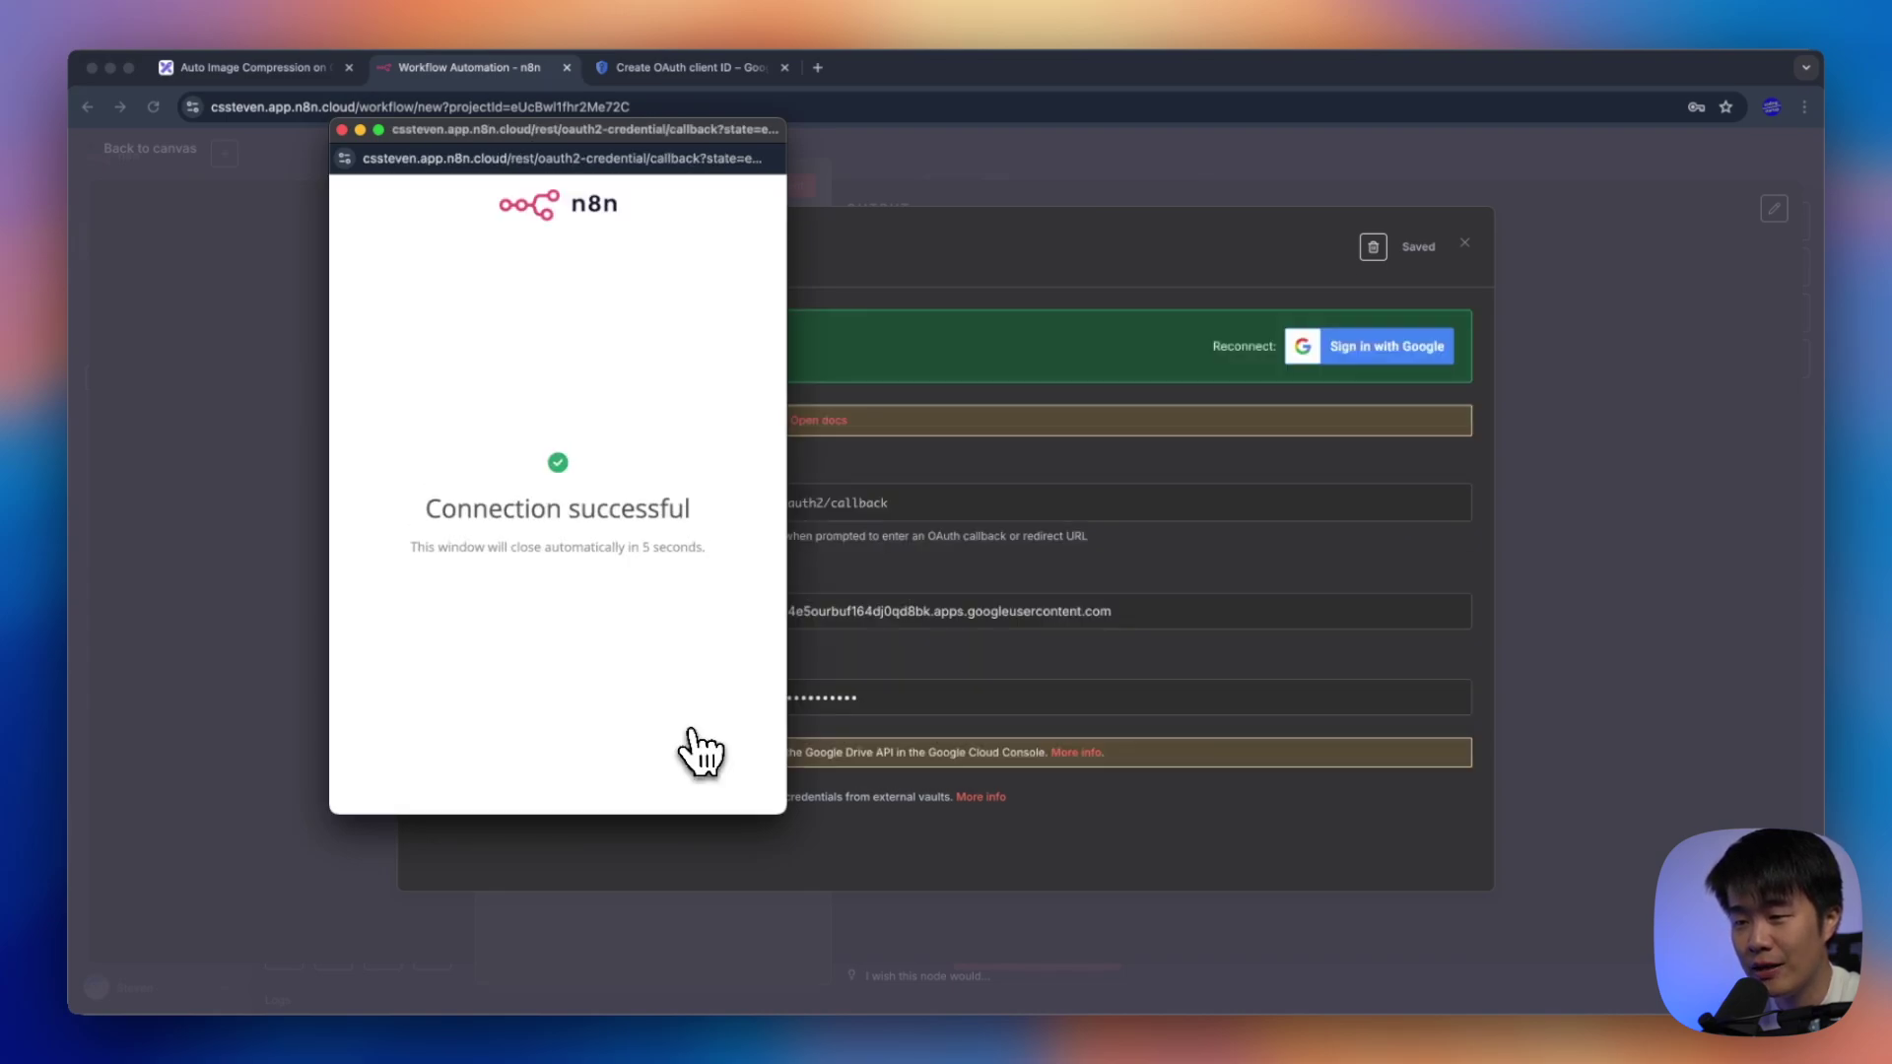
{"action": "left_click", "coordinate": [344, 132]}
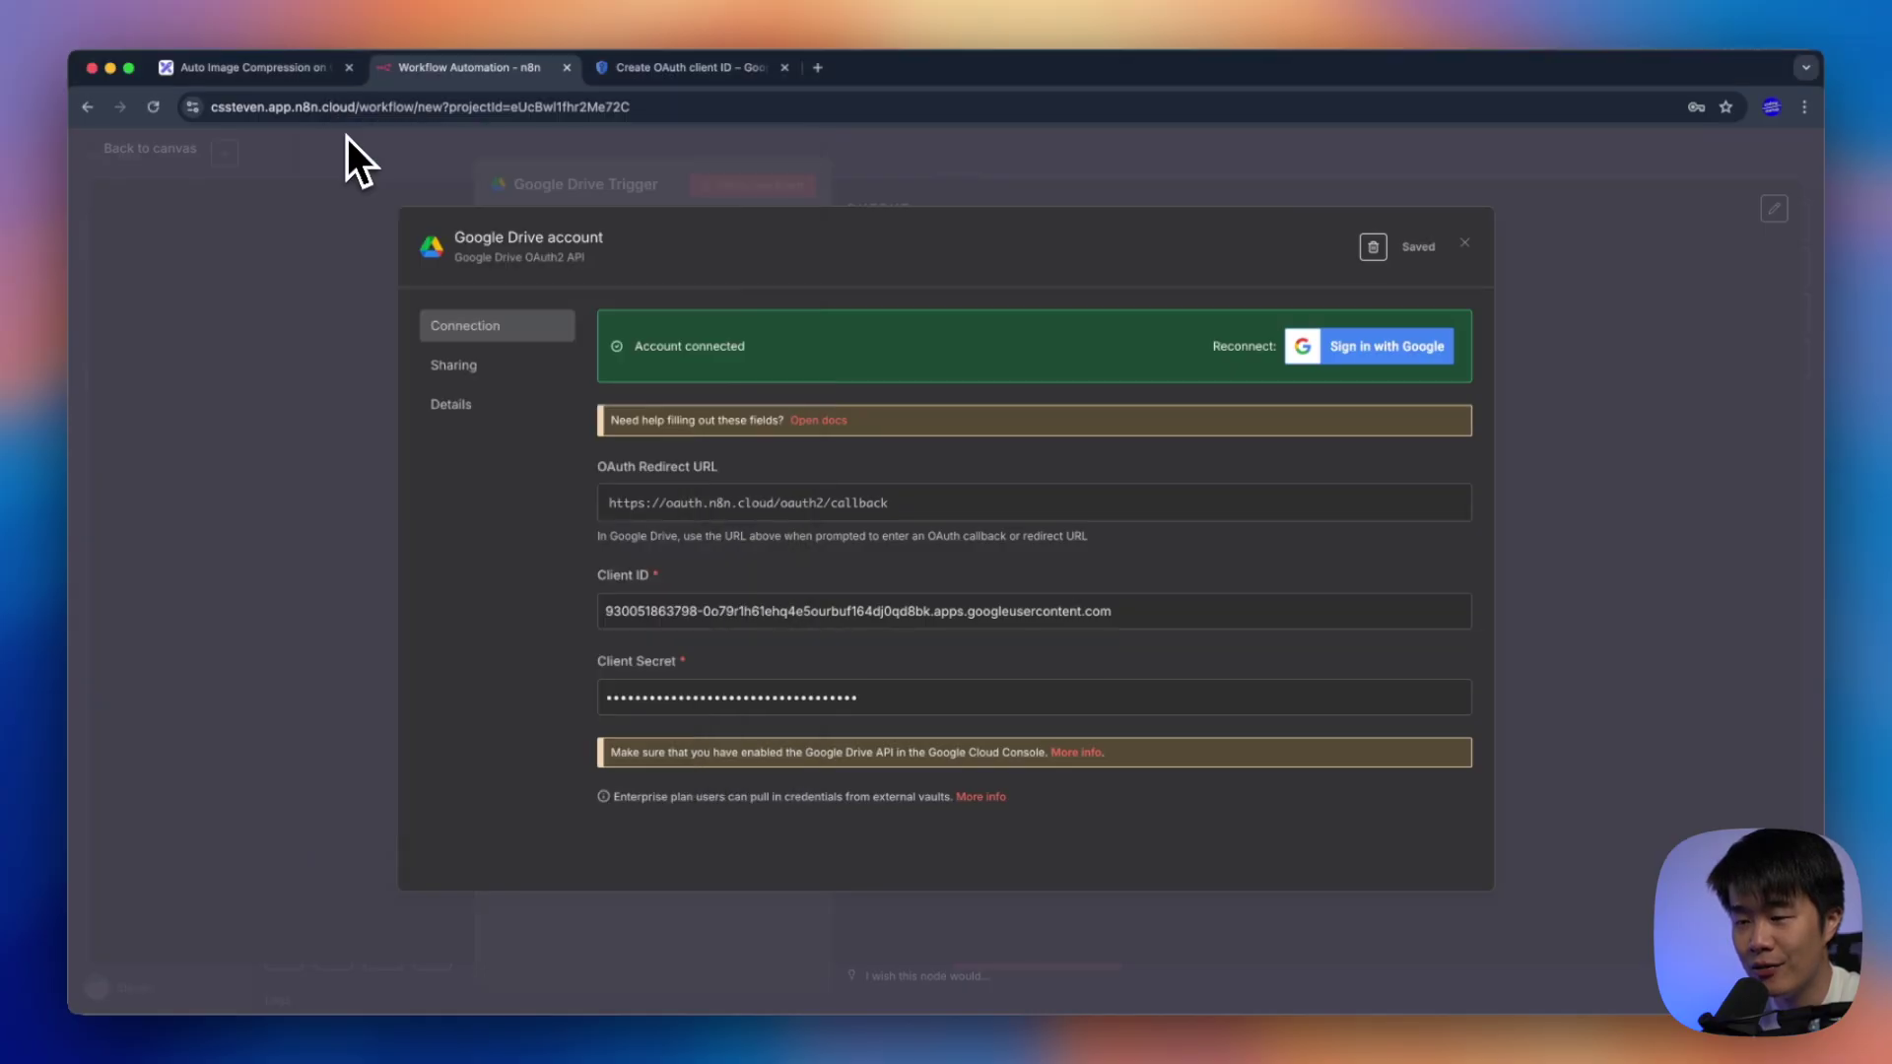
{"action": "left_click", "coordinate": [1466, 245]}
{"action": "left_click", "coordinate": [605, 300]}
{"action": "left_click", "coordinate": [601, 305]}
{"action": "left_click", "coordinate": [1628, 383]}
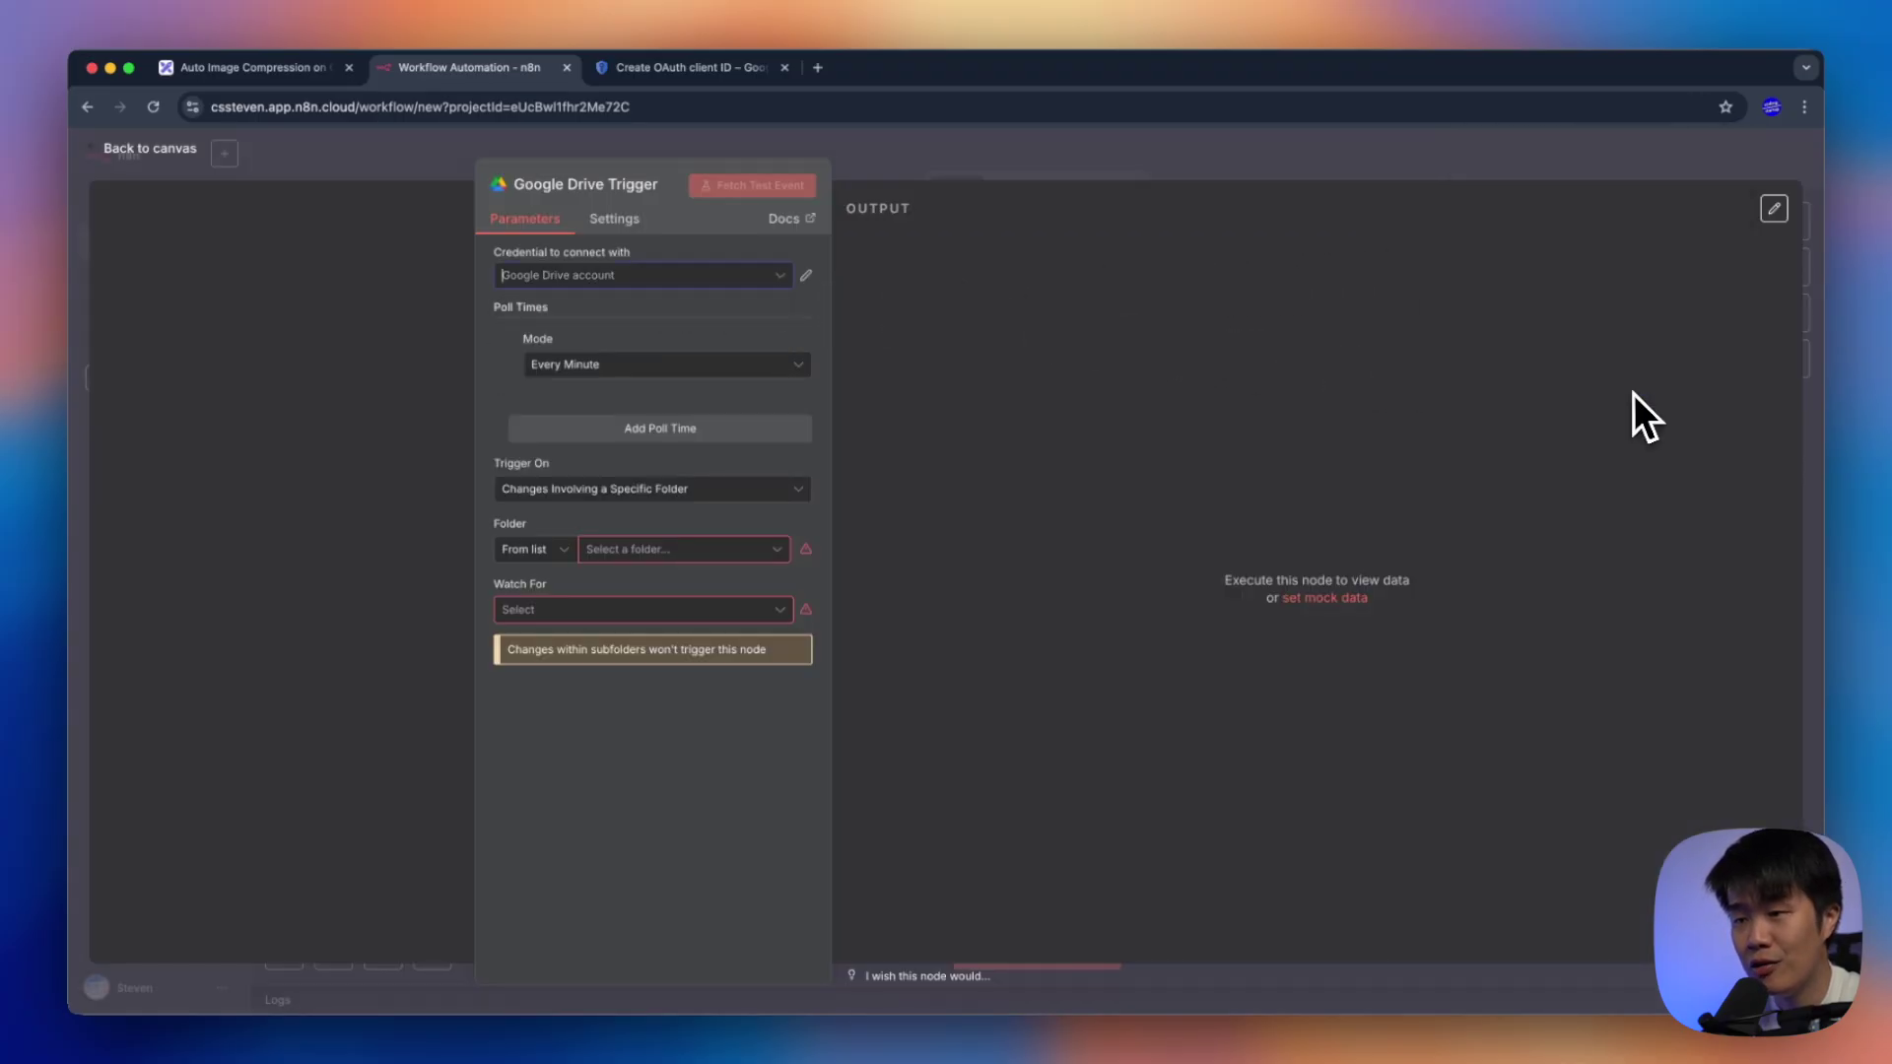
Open drive.google.com and create a '1920x1080' folder in My Drive
{"action": "left_click", "coordinate": [812, 71]}
{"action": "type", "text": "drive.google.com"}
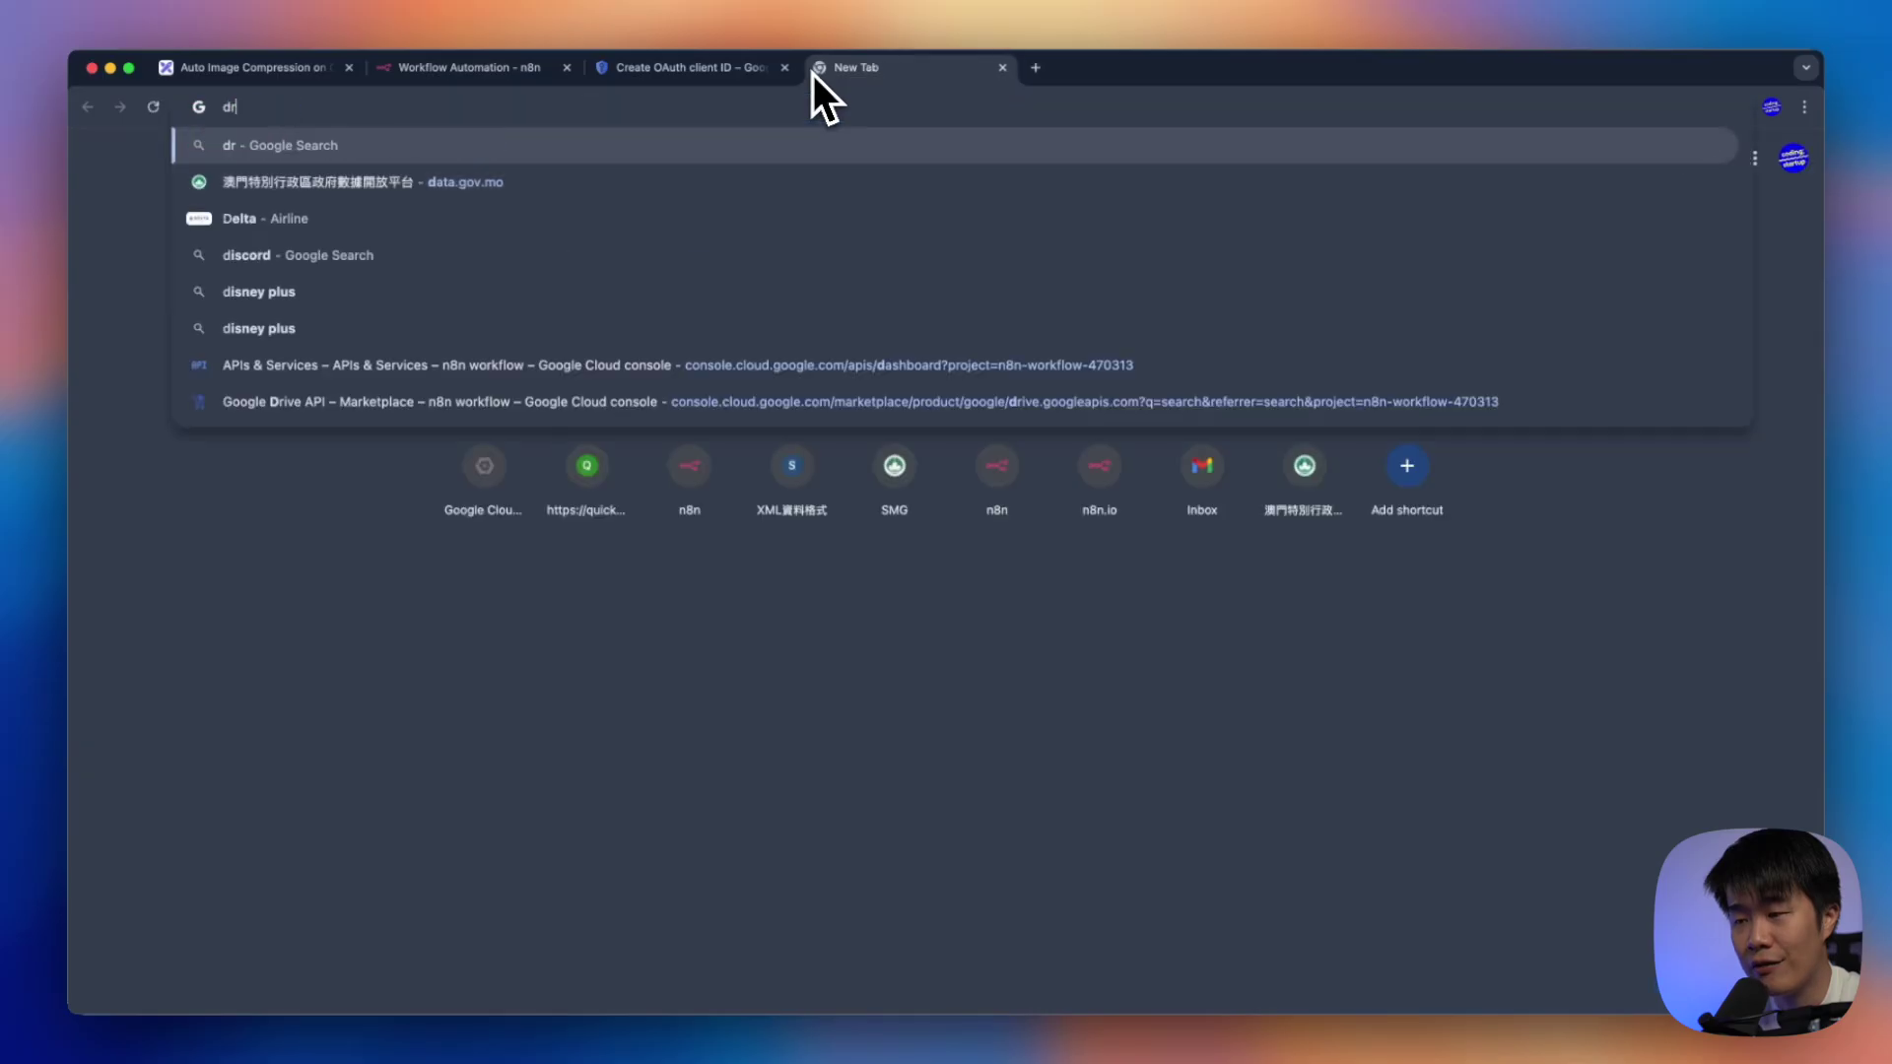
{"action": "key", "text": "Return"}
{"action": "left_click_drag", "start_coordinate": [813, 74], "coordinate": [482, 86]}
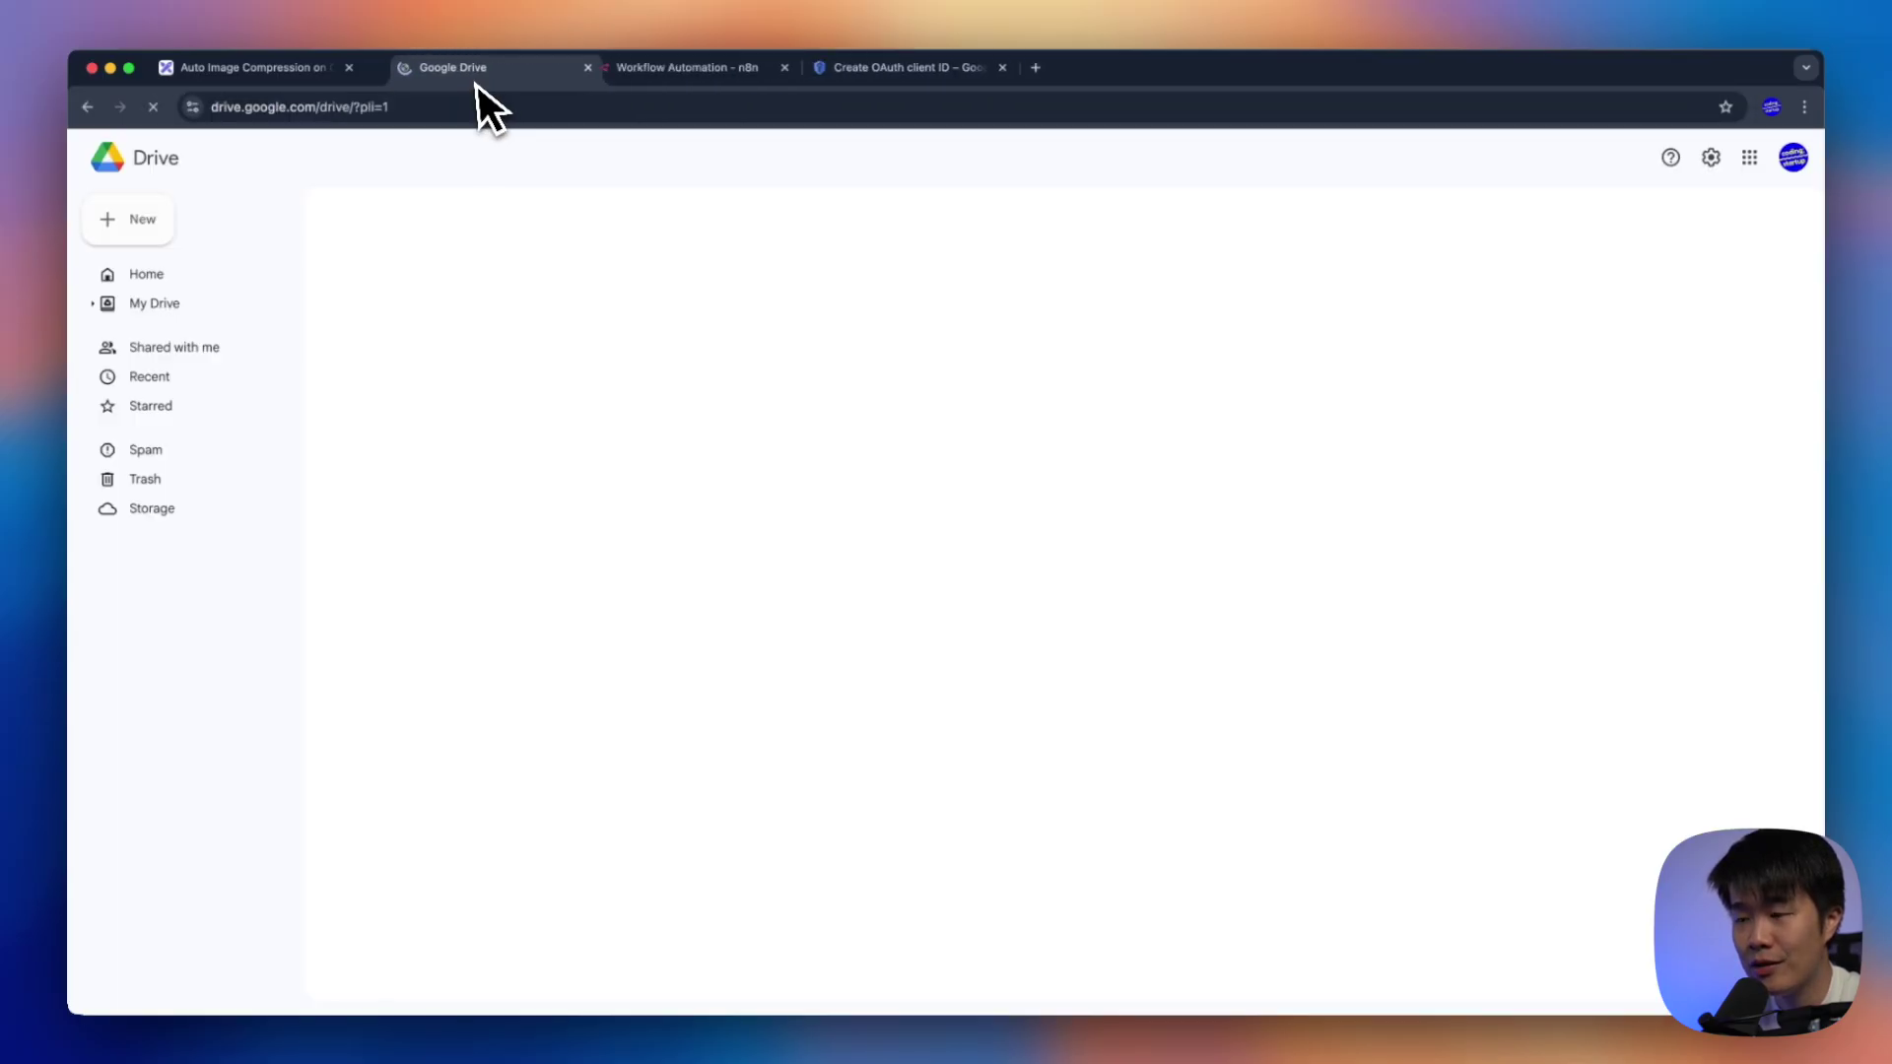
{"action": "left_click", "coordinate": [210, 306]}
{"action": "left_click", "coordinate": [1155, 394]}
{"action": "left_click", "coordinate": [169, 233]}
{"action": "left_click", "coordinate": [558, 727]}
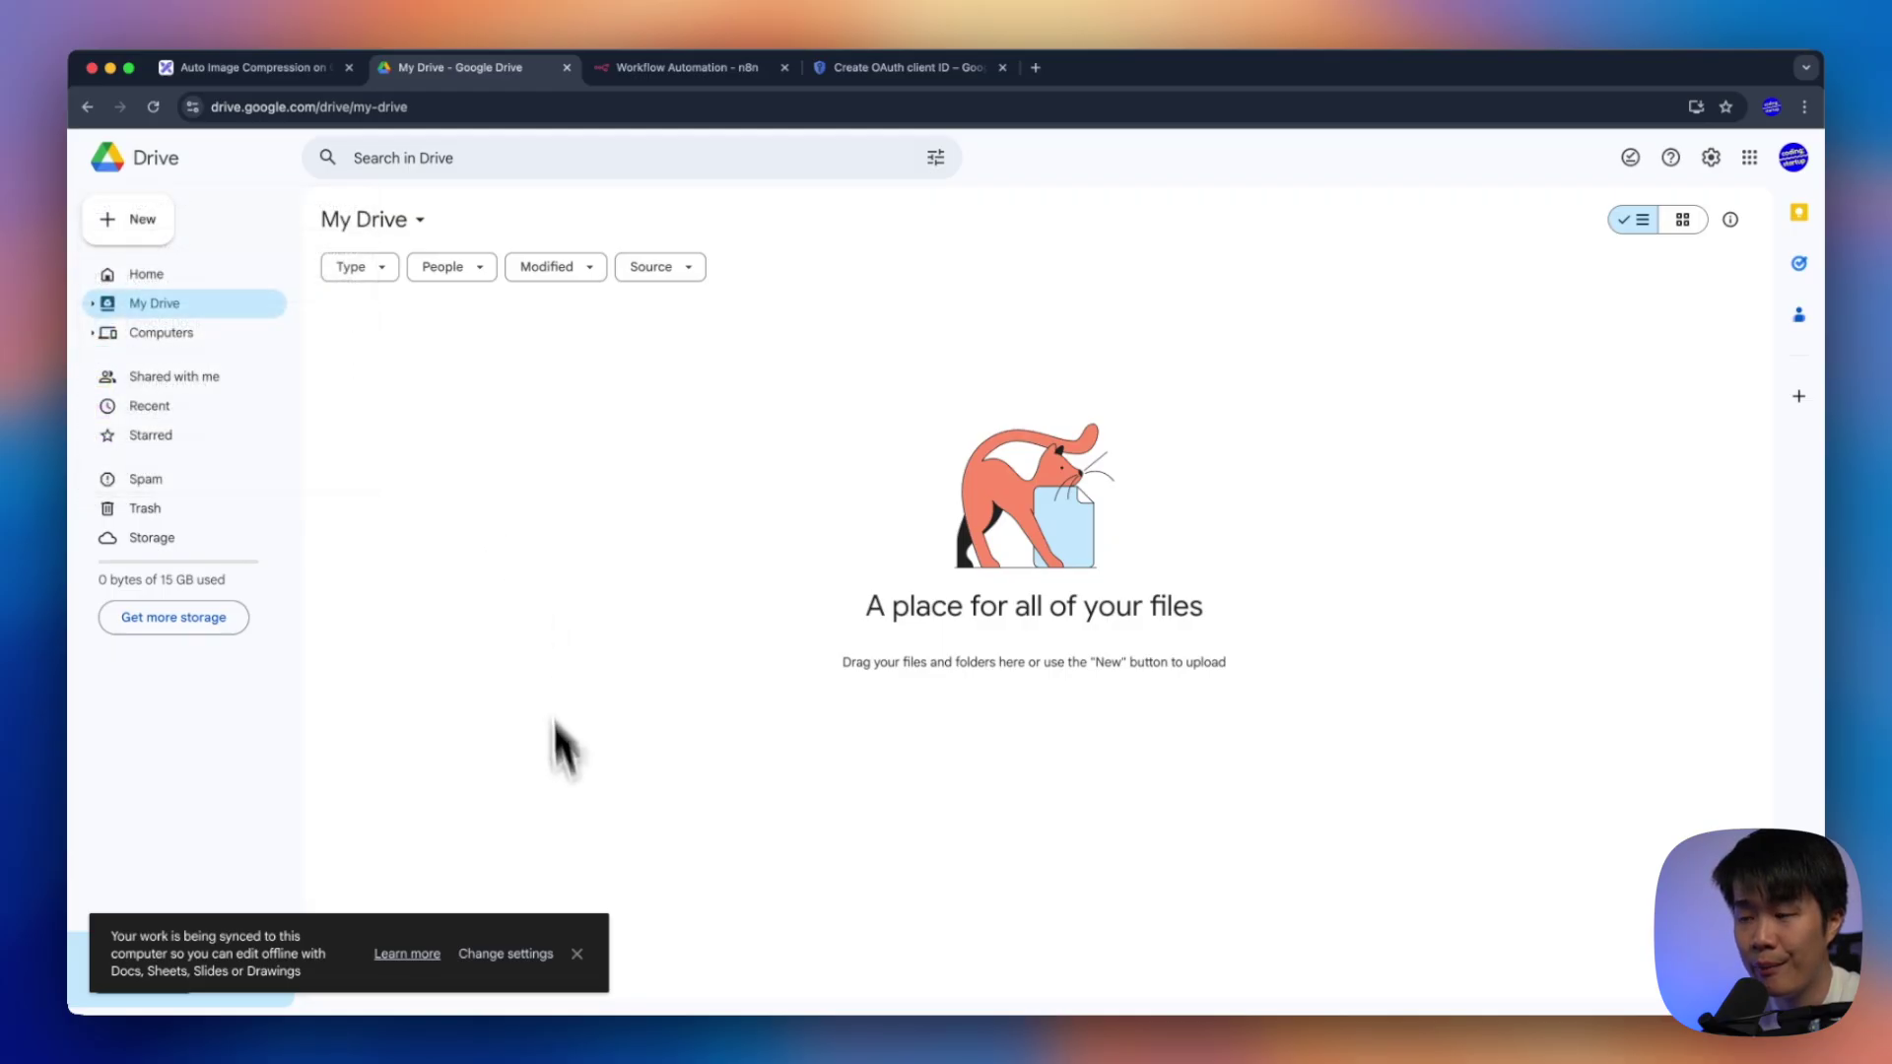
{"action": "left_click", "coordinate": [168, 233]}
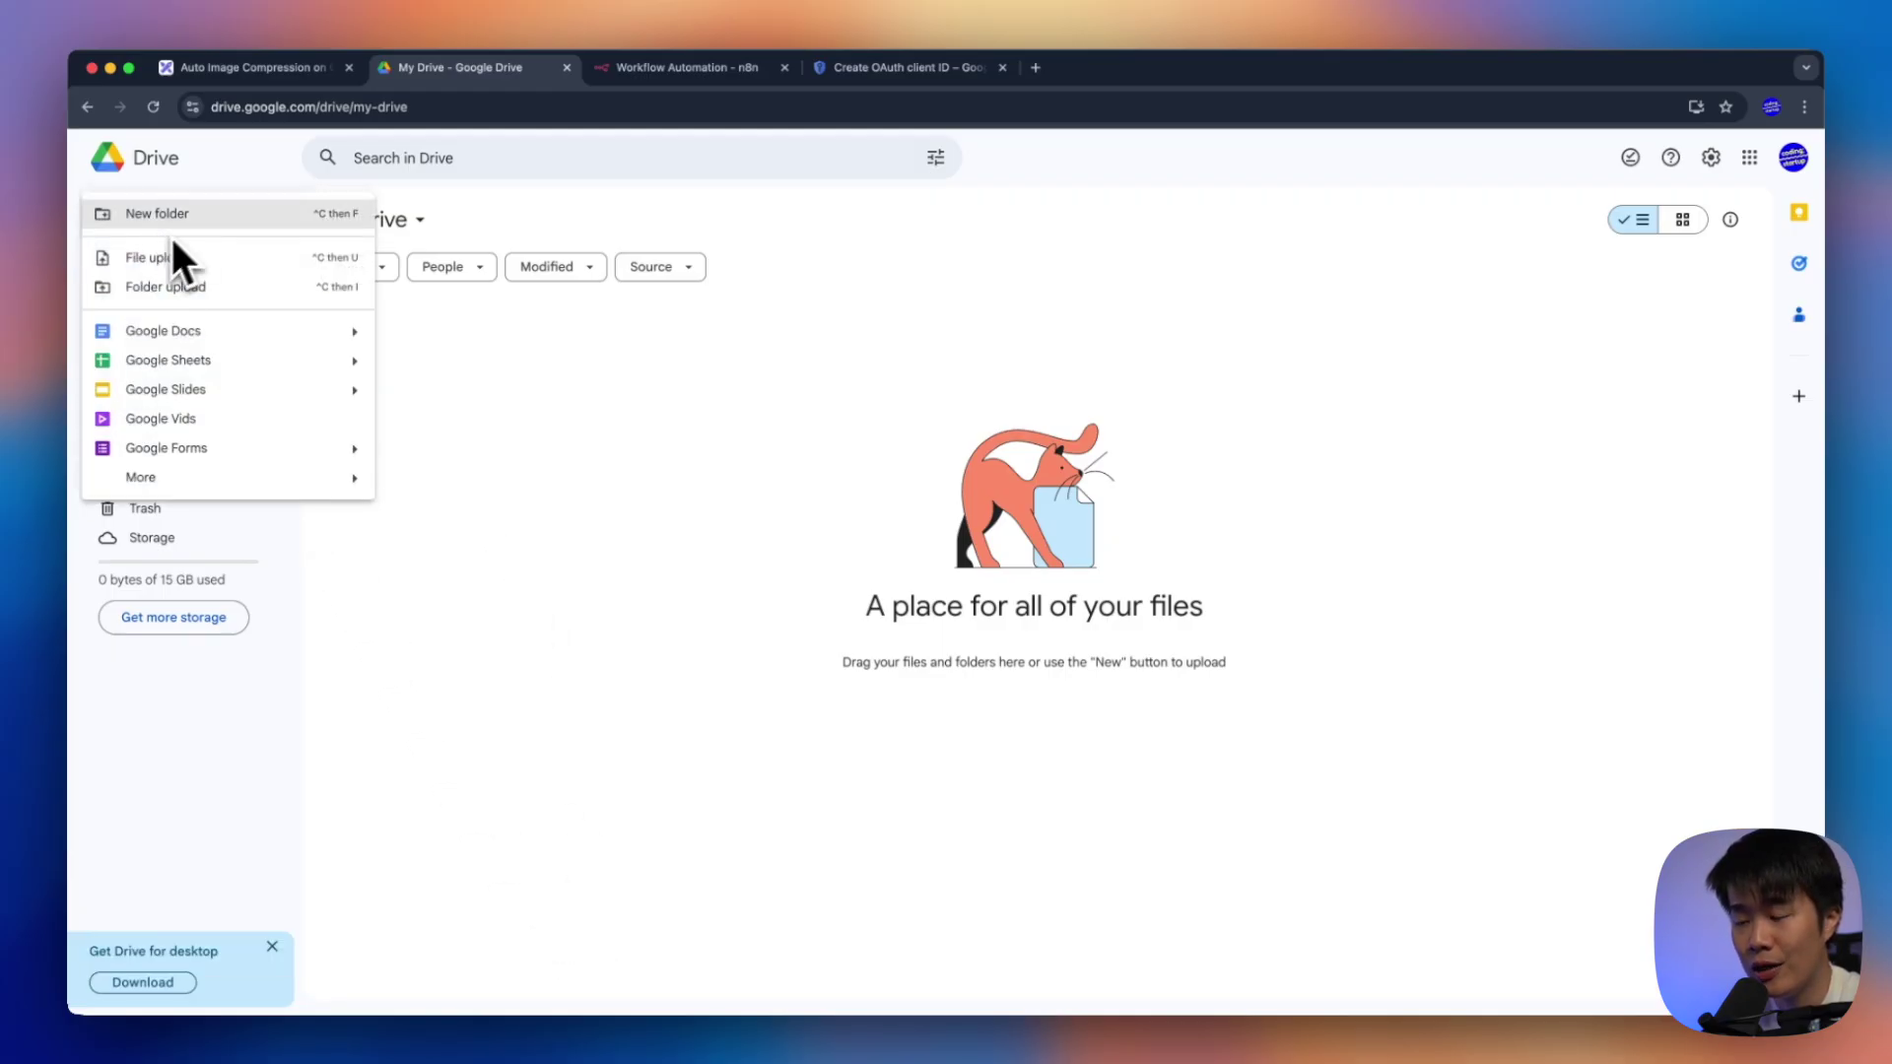
{"action": "left_click", "coordinate": [197, 215]}
{"action": "type", "text": "1920x1080"}
{"action": "key", "text": "Return"}
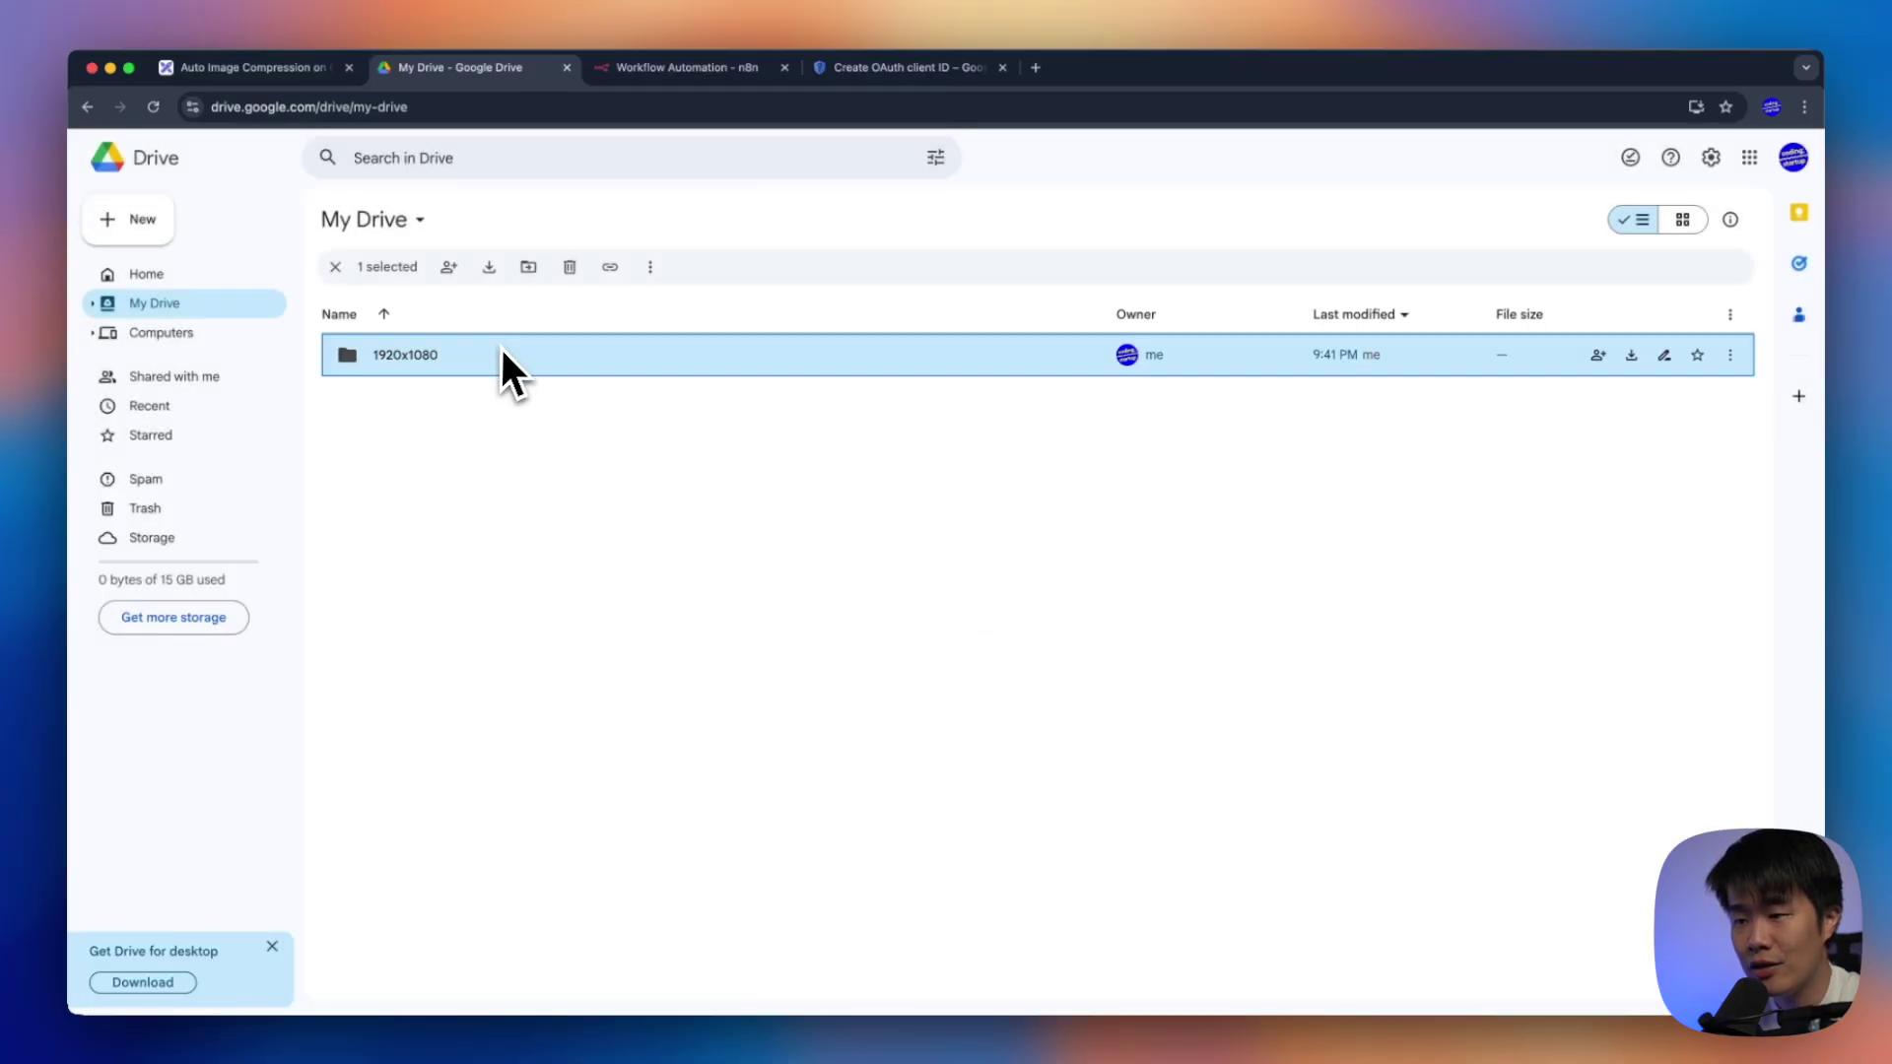
Inside 1920x1080, create the subfolders Inbox, Compressed and Original
{"action": "double_click", "coordinate": [425, 370]}
{"action": "right_click", "coordinate": [540, 381]}
{"action": "left_click", "coordinate": [560, 404]}
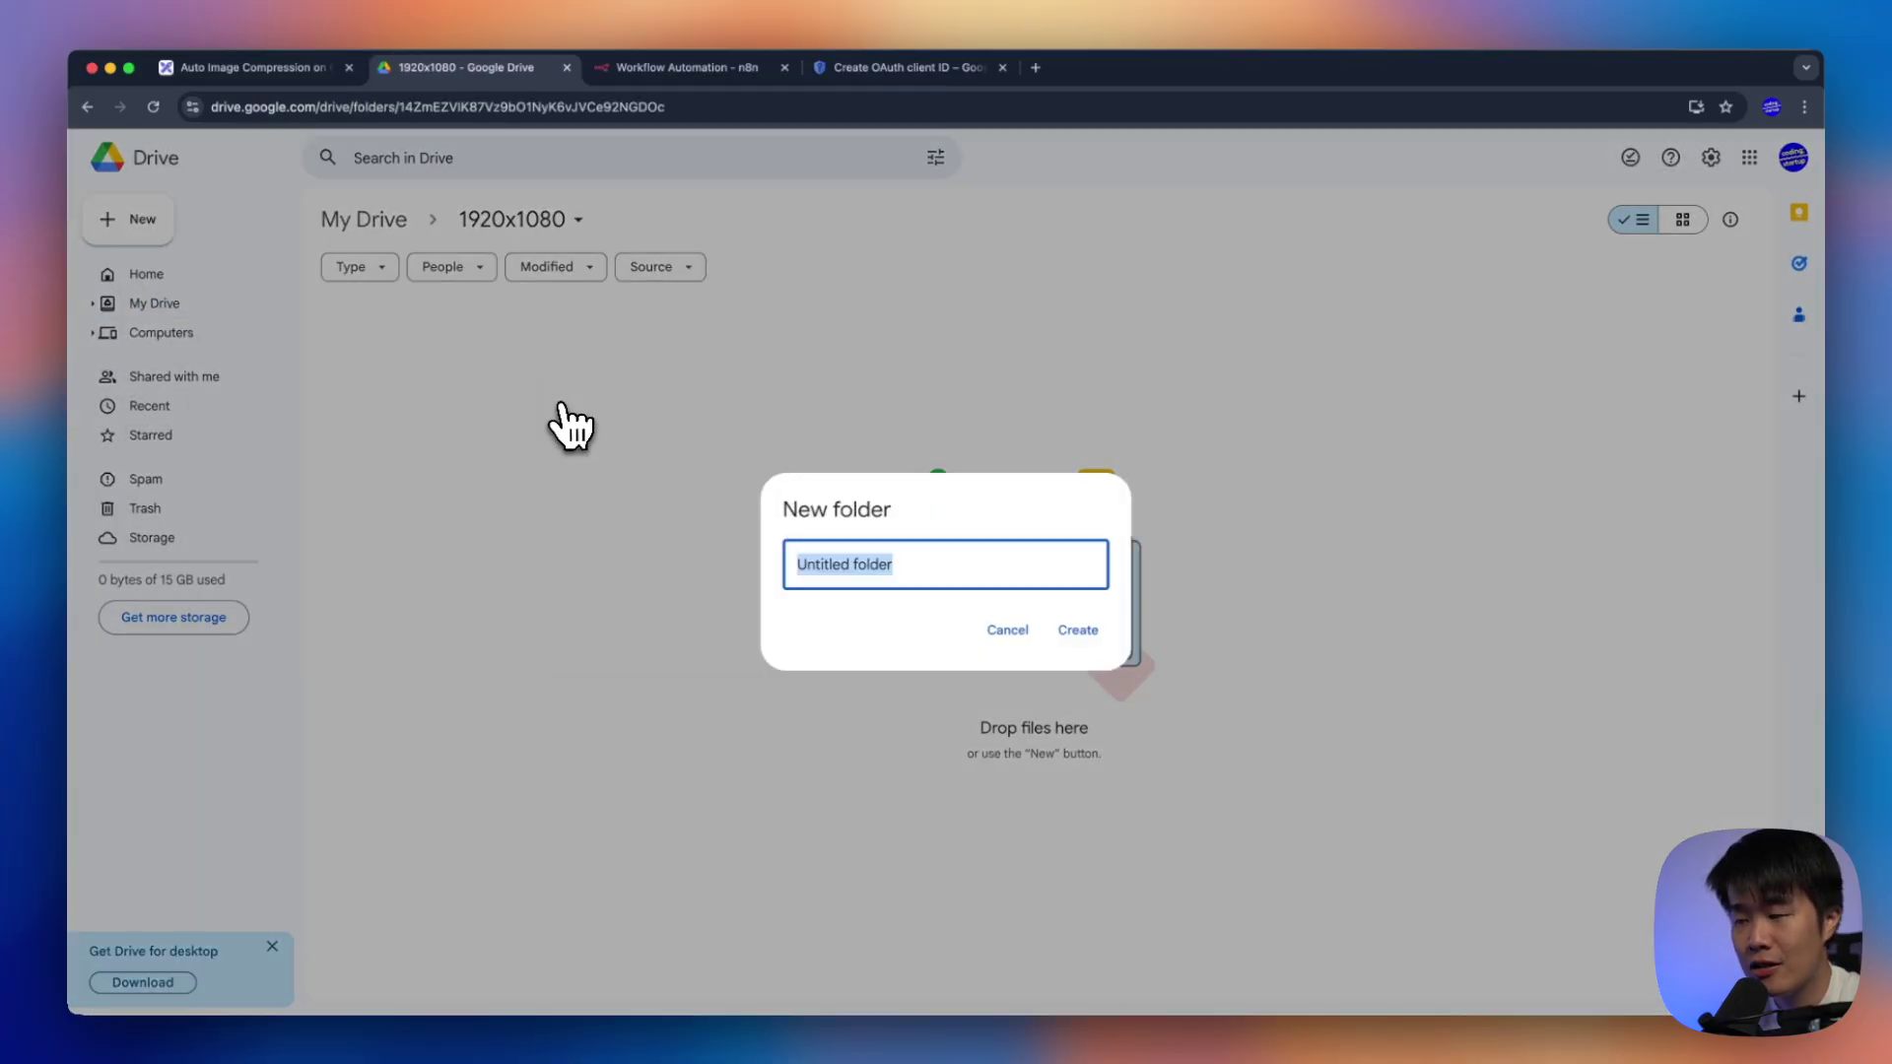
{"action": "type", "text": "Inbox"}
{"action": "key", "text": "Return"}
{"action": "right_click", "coordinate": [690, 486]}
{"action": "left_click", "coordinate": [712, 509]}
{"action": "type", "text": "Compressed"}
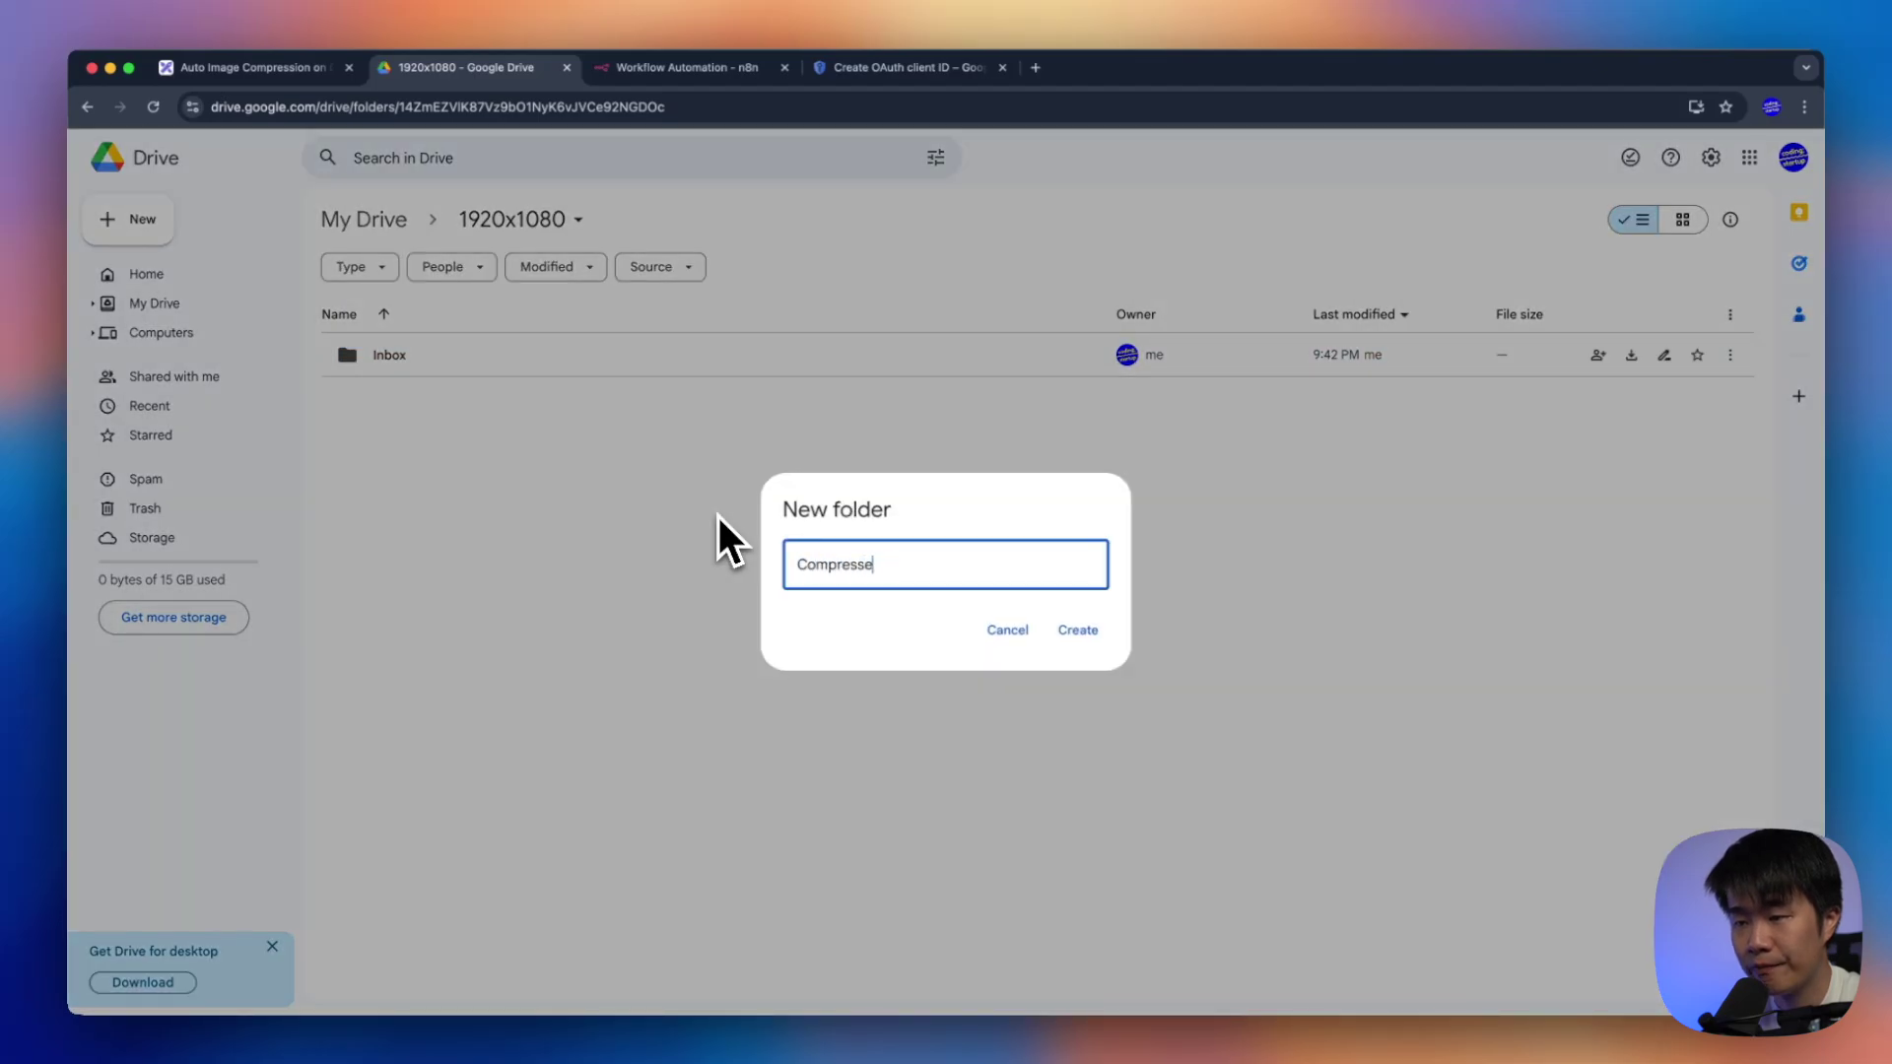
{"action": "key", "text": "Return"}
{"action": "right_click", "coordinate": [754, 544]}
{"action": "left_click", "coordinate": [768, 554]}
{"action": "type", "text": "Ori"}
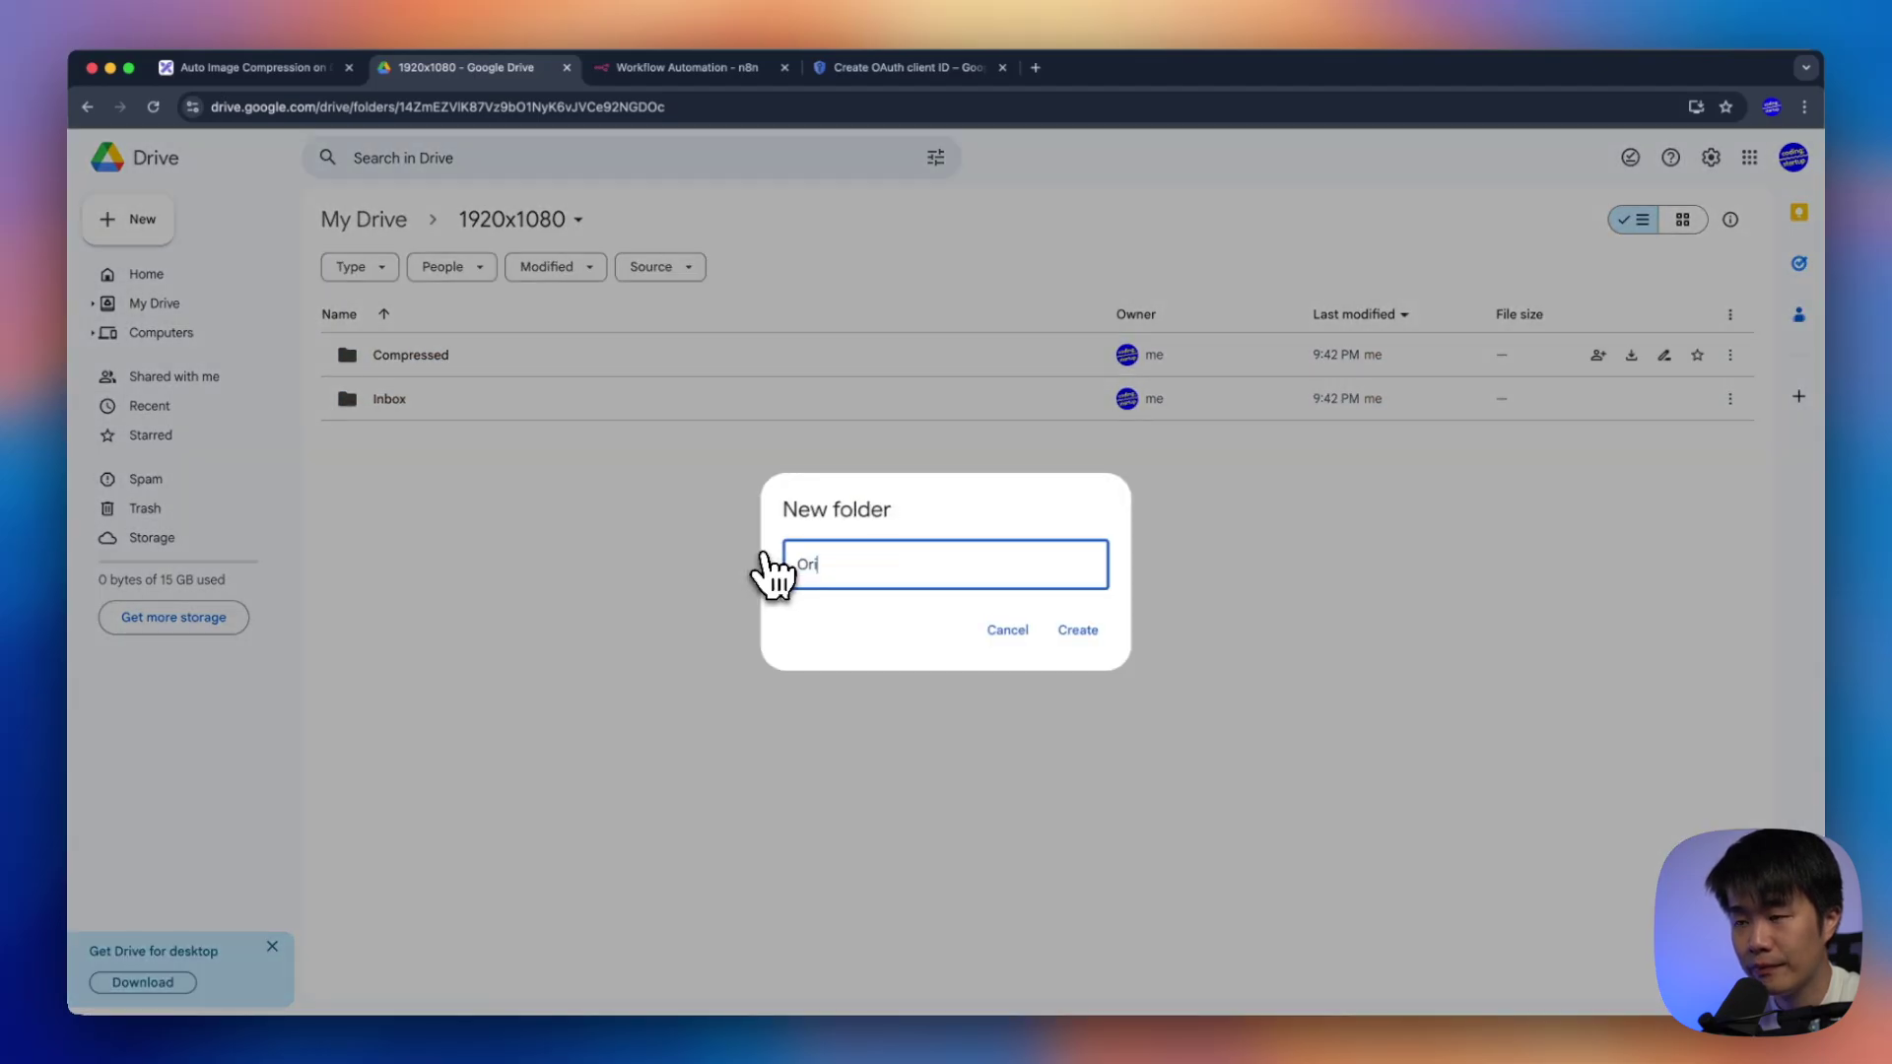
{"action": "type", "text": "ginal"}
{"action": "key", "text": "Return"}
{"action": "left_click_drag", "start_coordinate": [665, 550], "coordinate": [674, 605]}
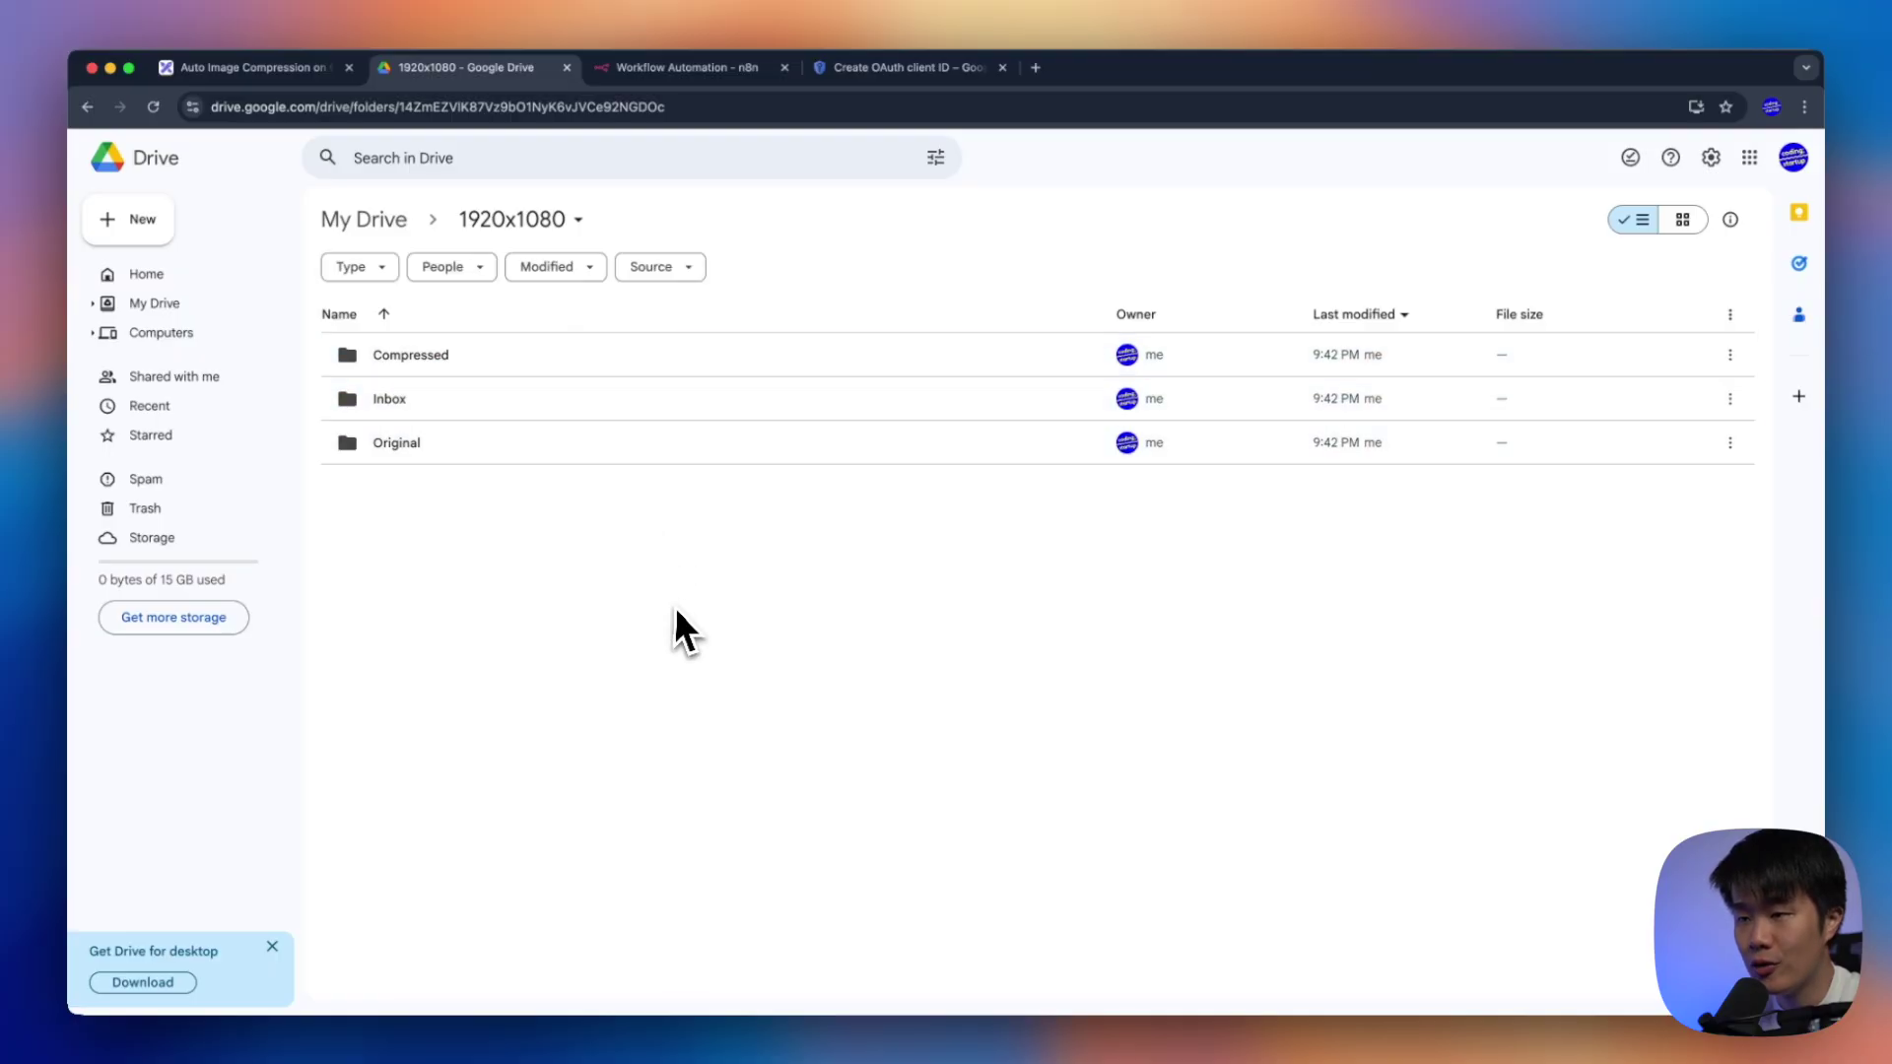
{"action": "left_click", "coordinate": [629, 71]}
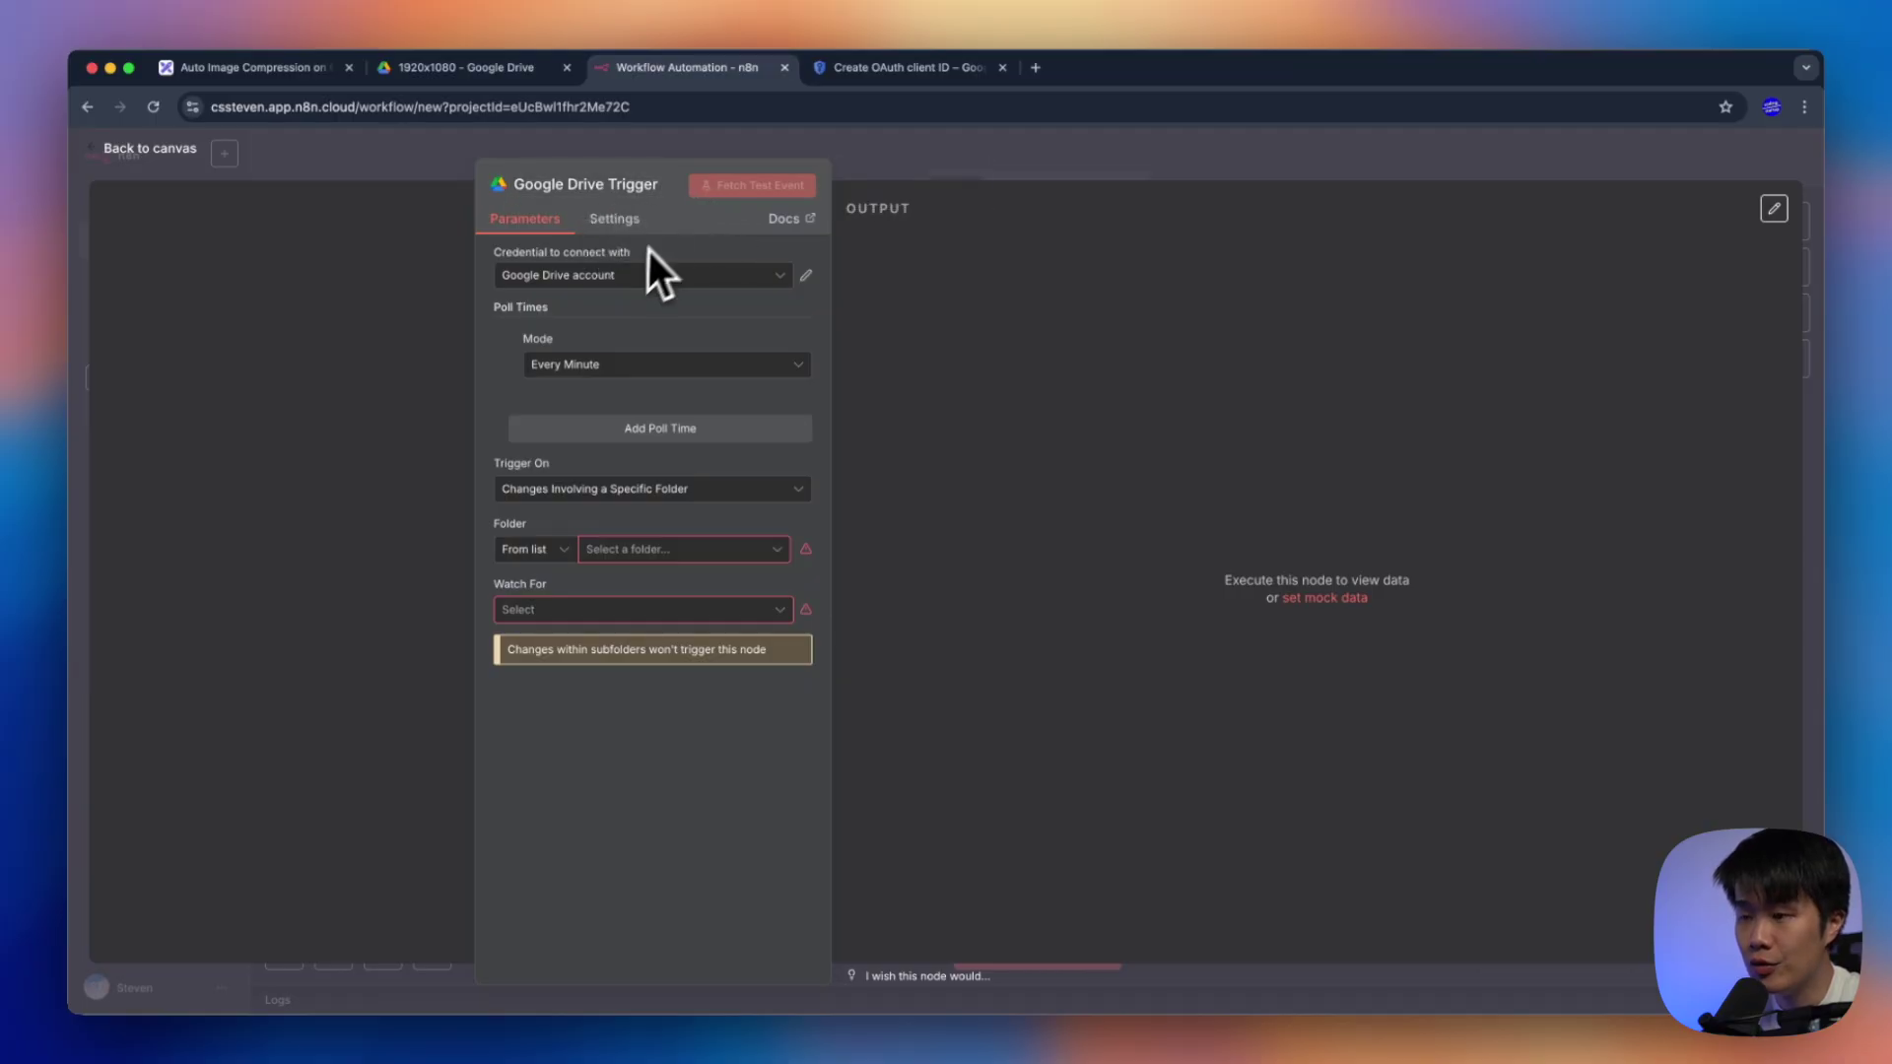
Set the Google Drive Trigger to watch the Inbox folder for File Created events
{"action": "left_click", "coordinate": [687, 550]}
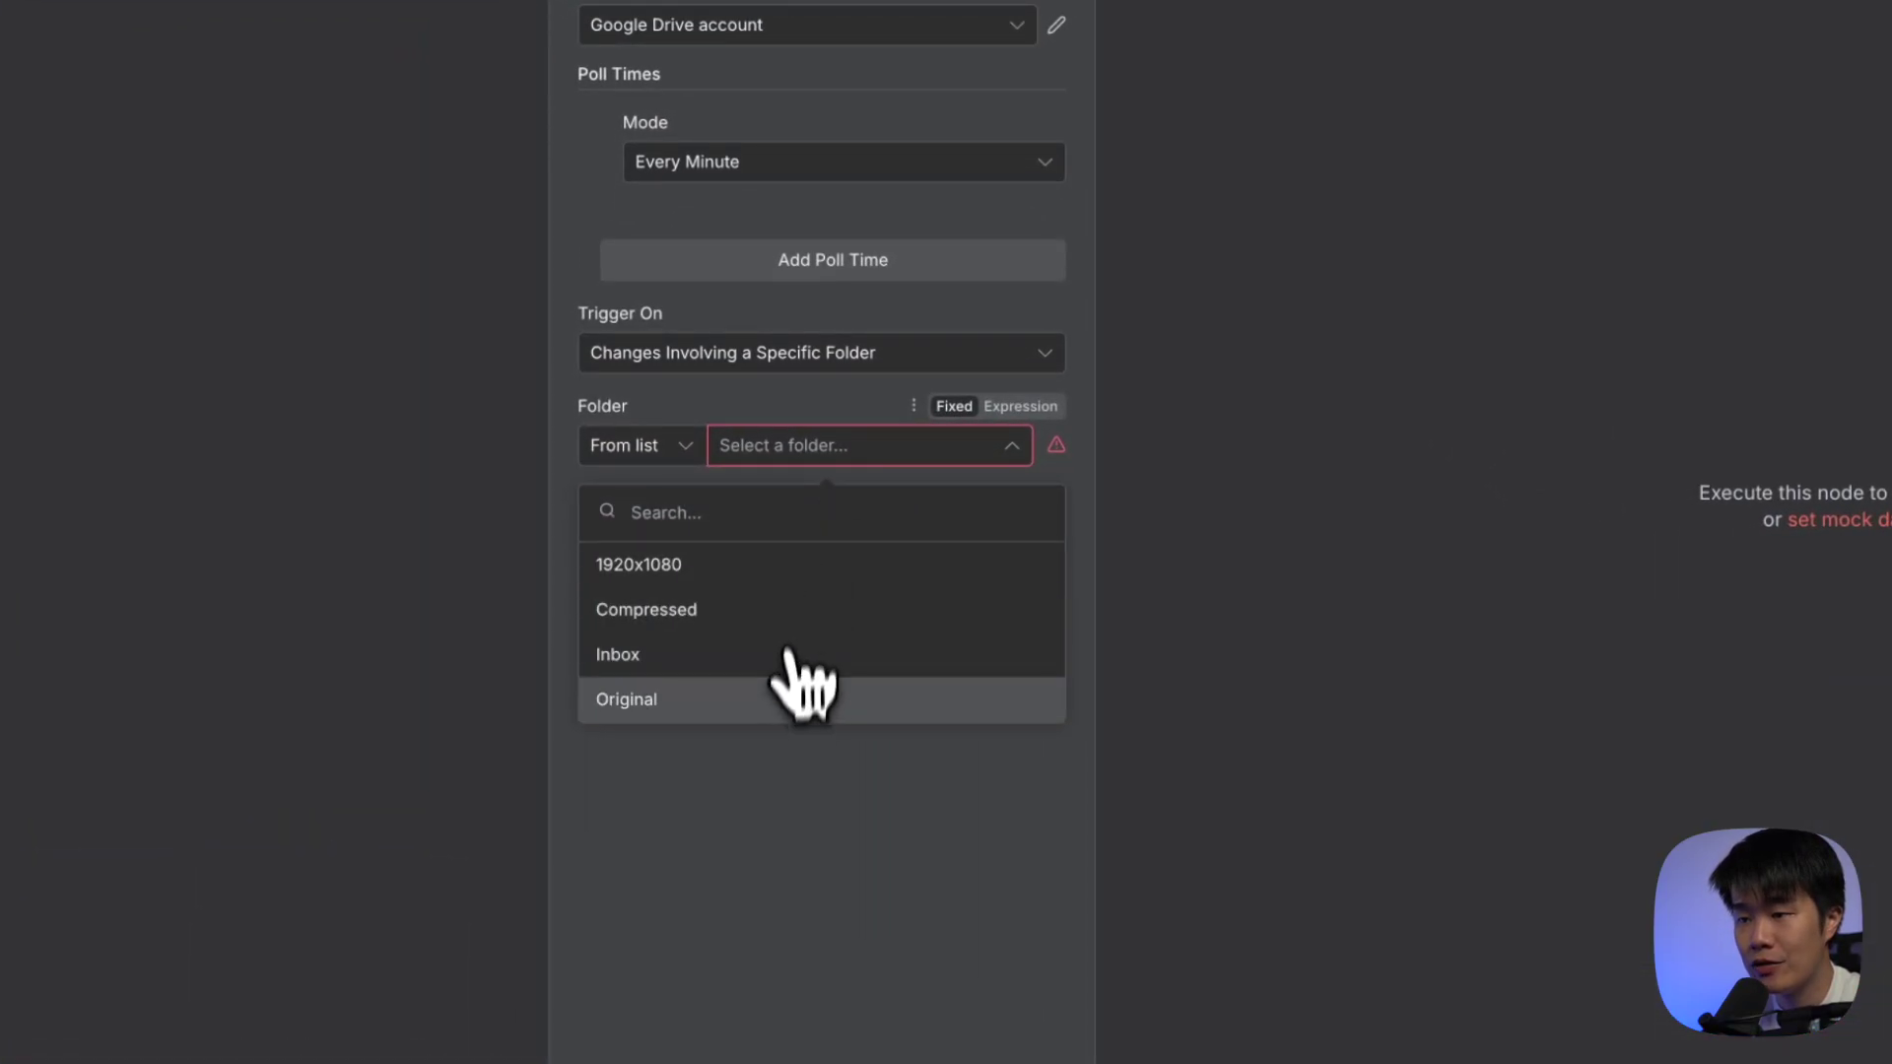
{"action": "left_click", "coordinate": [772, 658]}
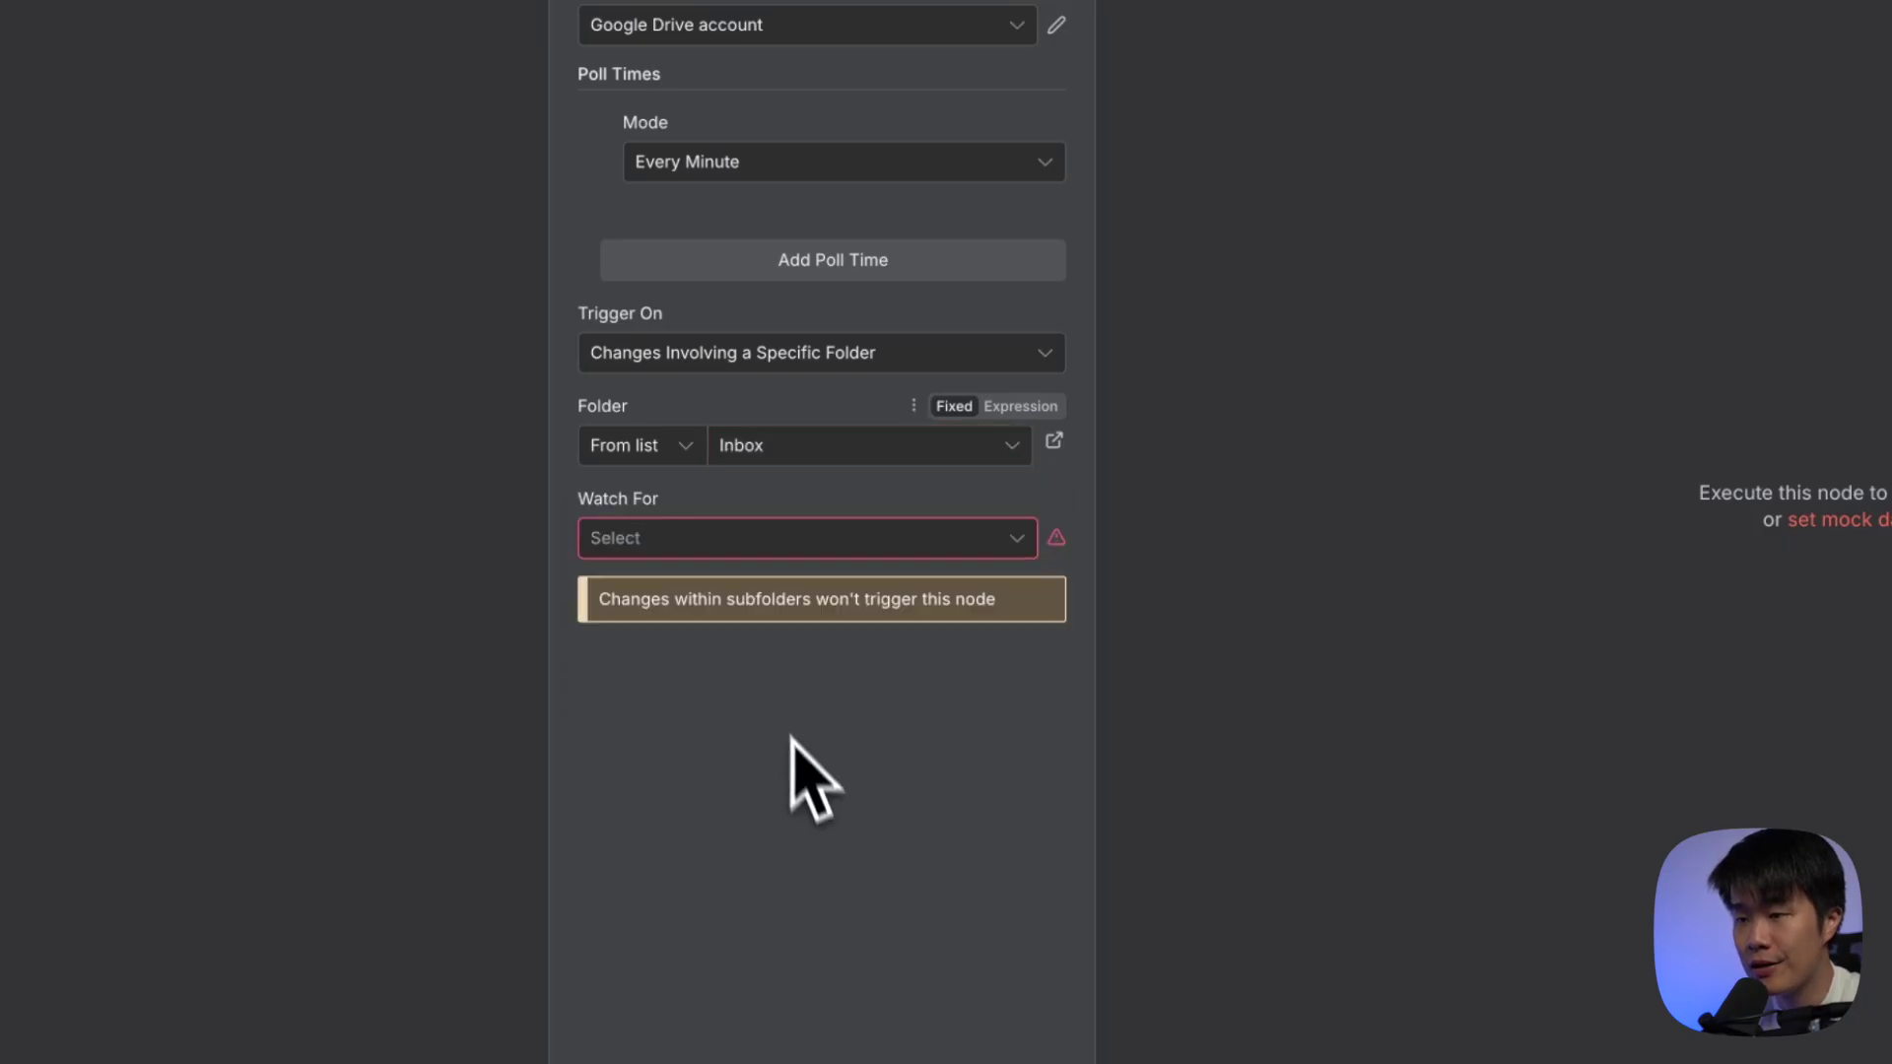
{"action": "left_click", "coordinate": [757, 543]}
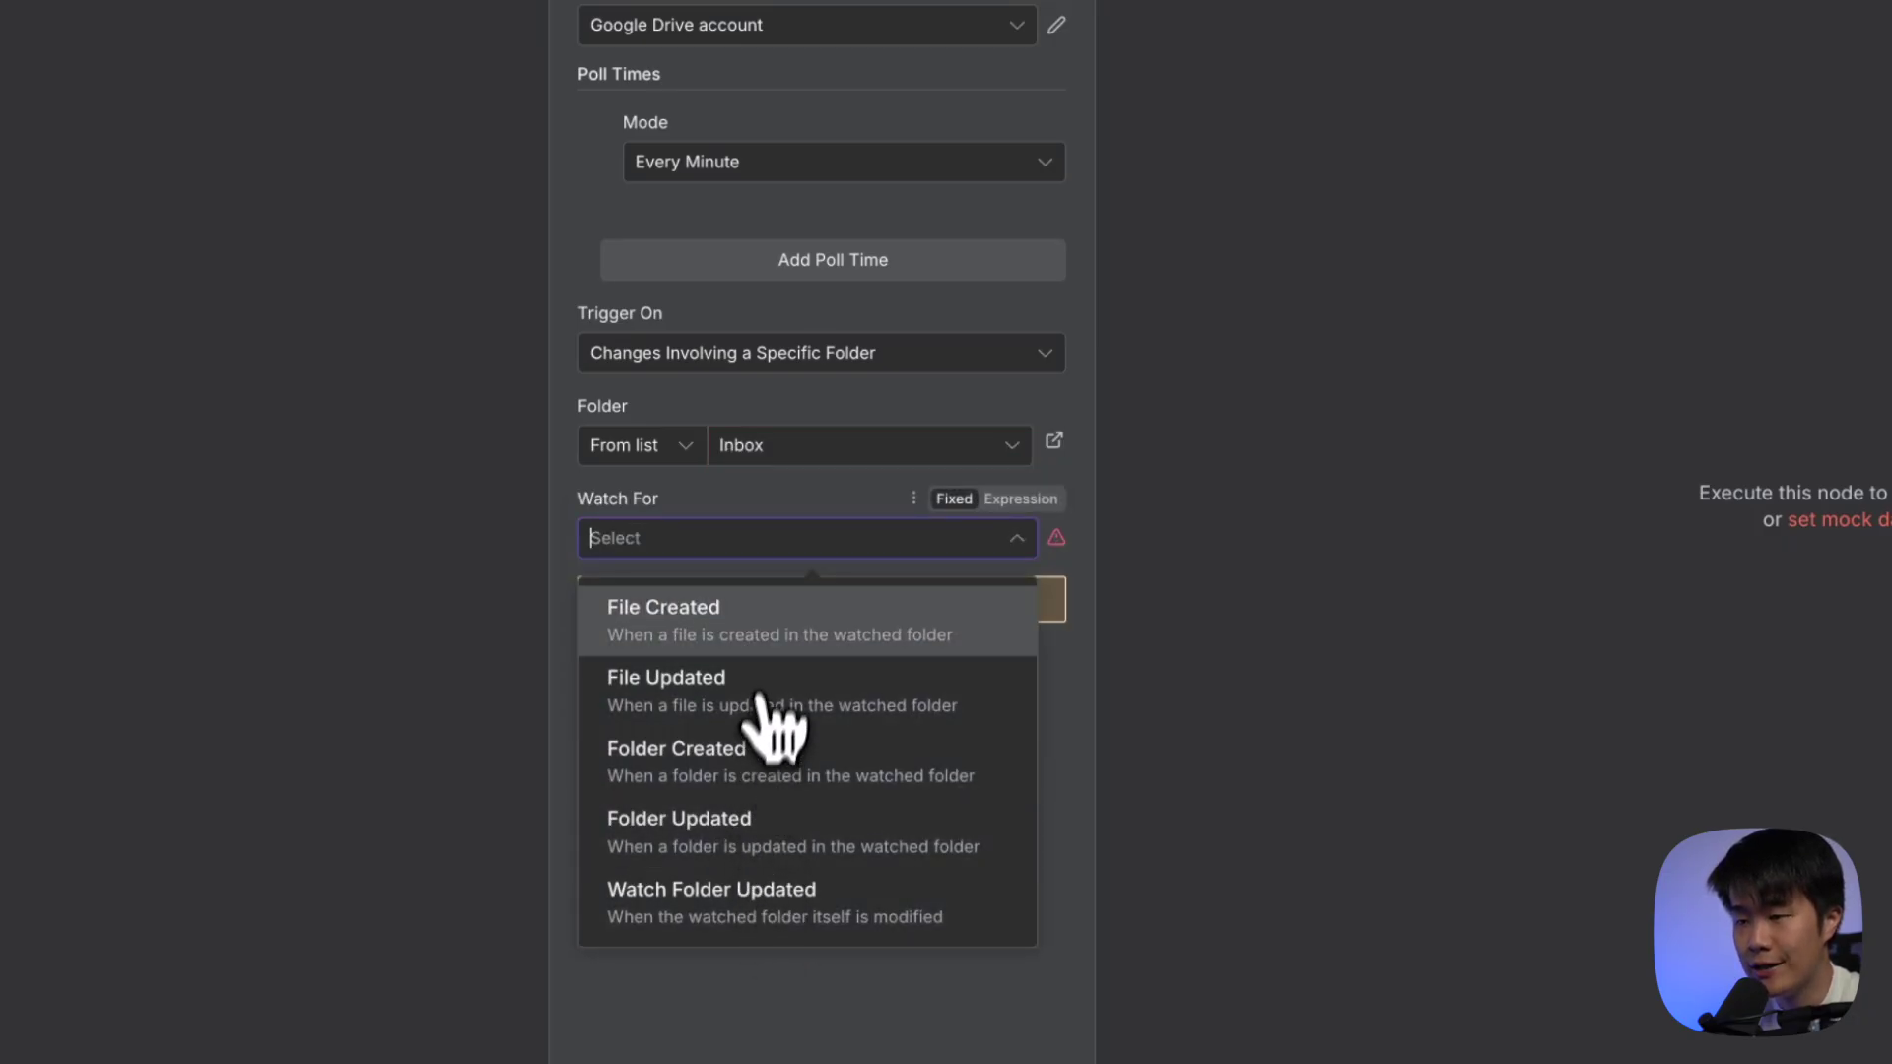
{"action": "left_click", "coordinate": [772, 650]}
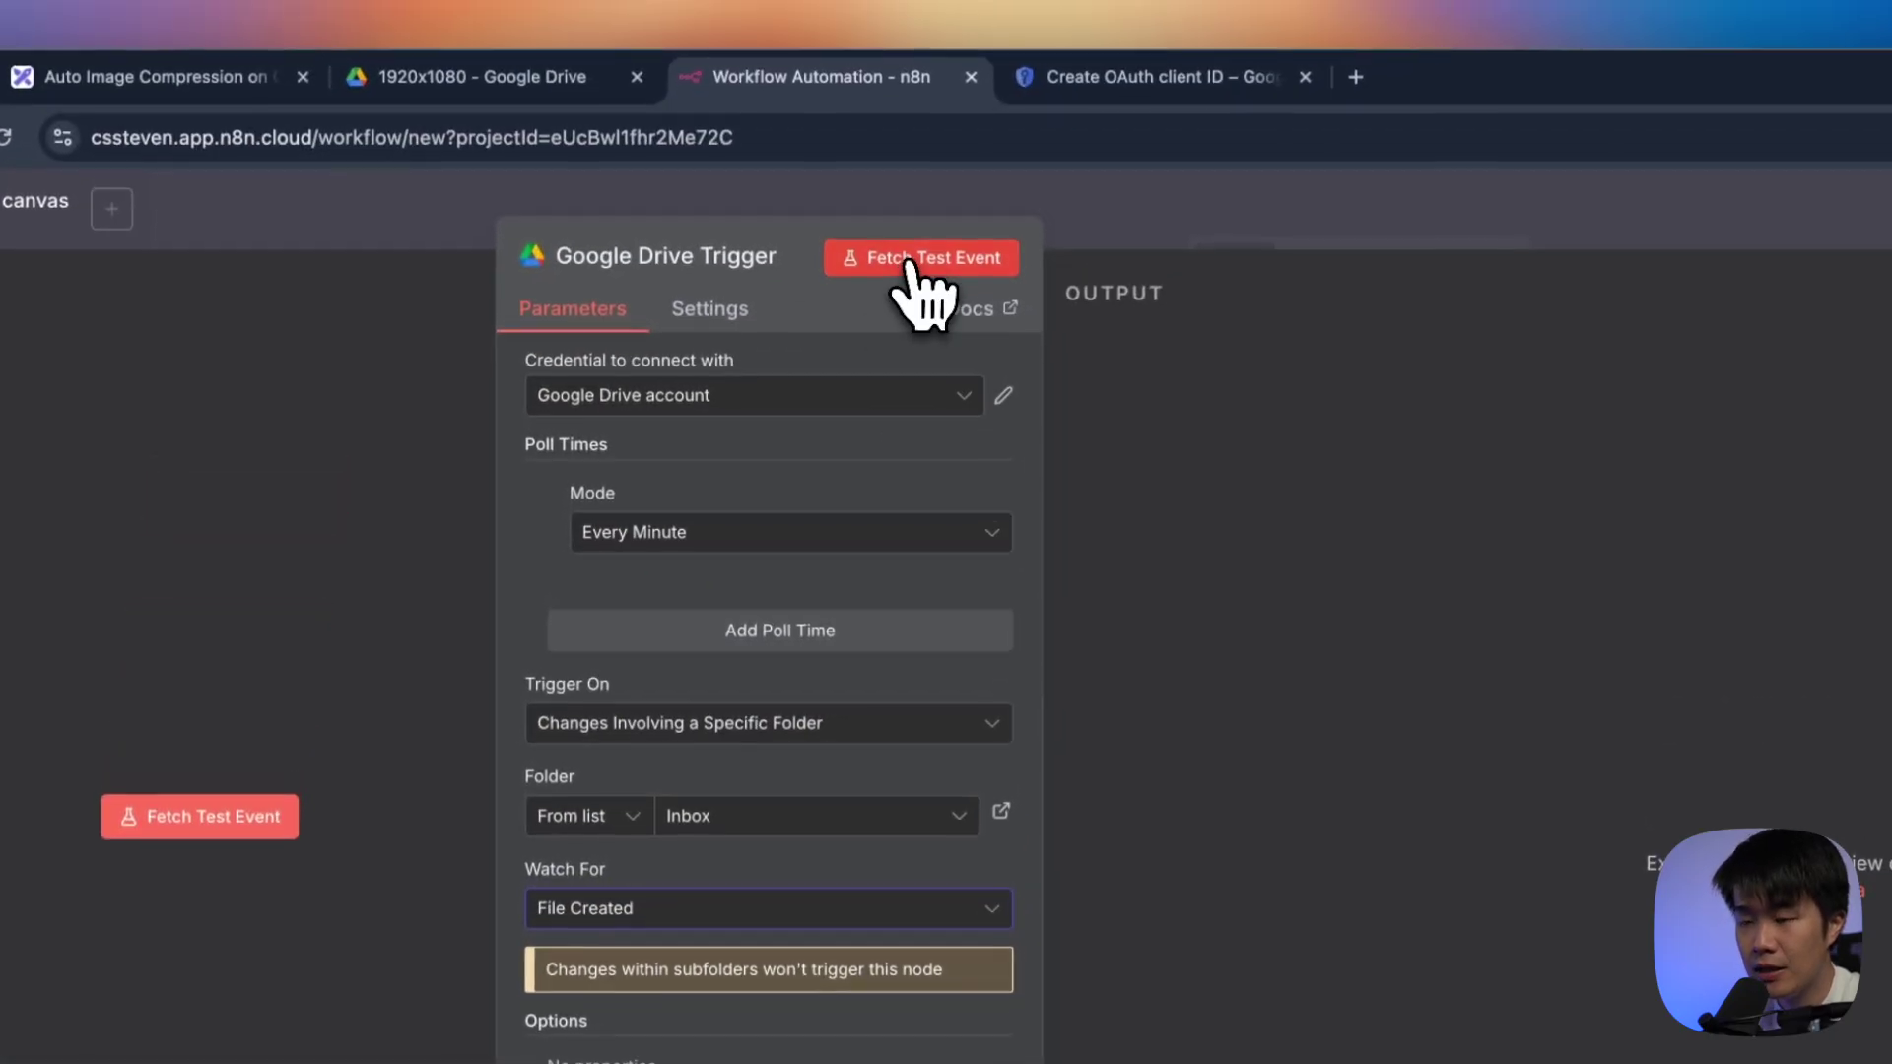
Fetch a test event from the trigger, which returns a no-data message
{"action": "left_click", "coordinate": [951, 5]}
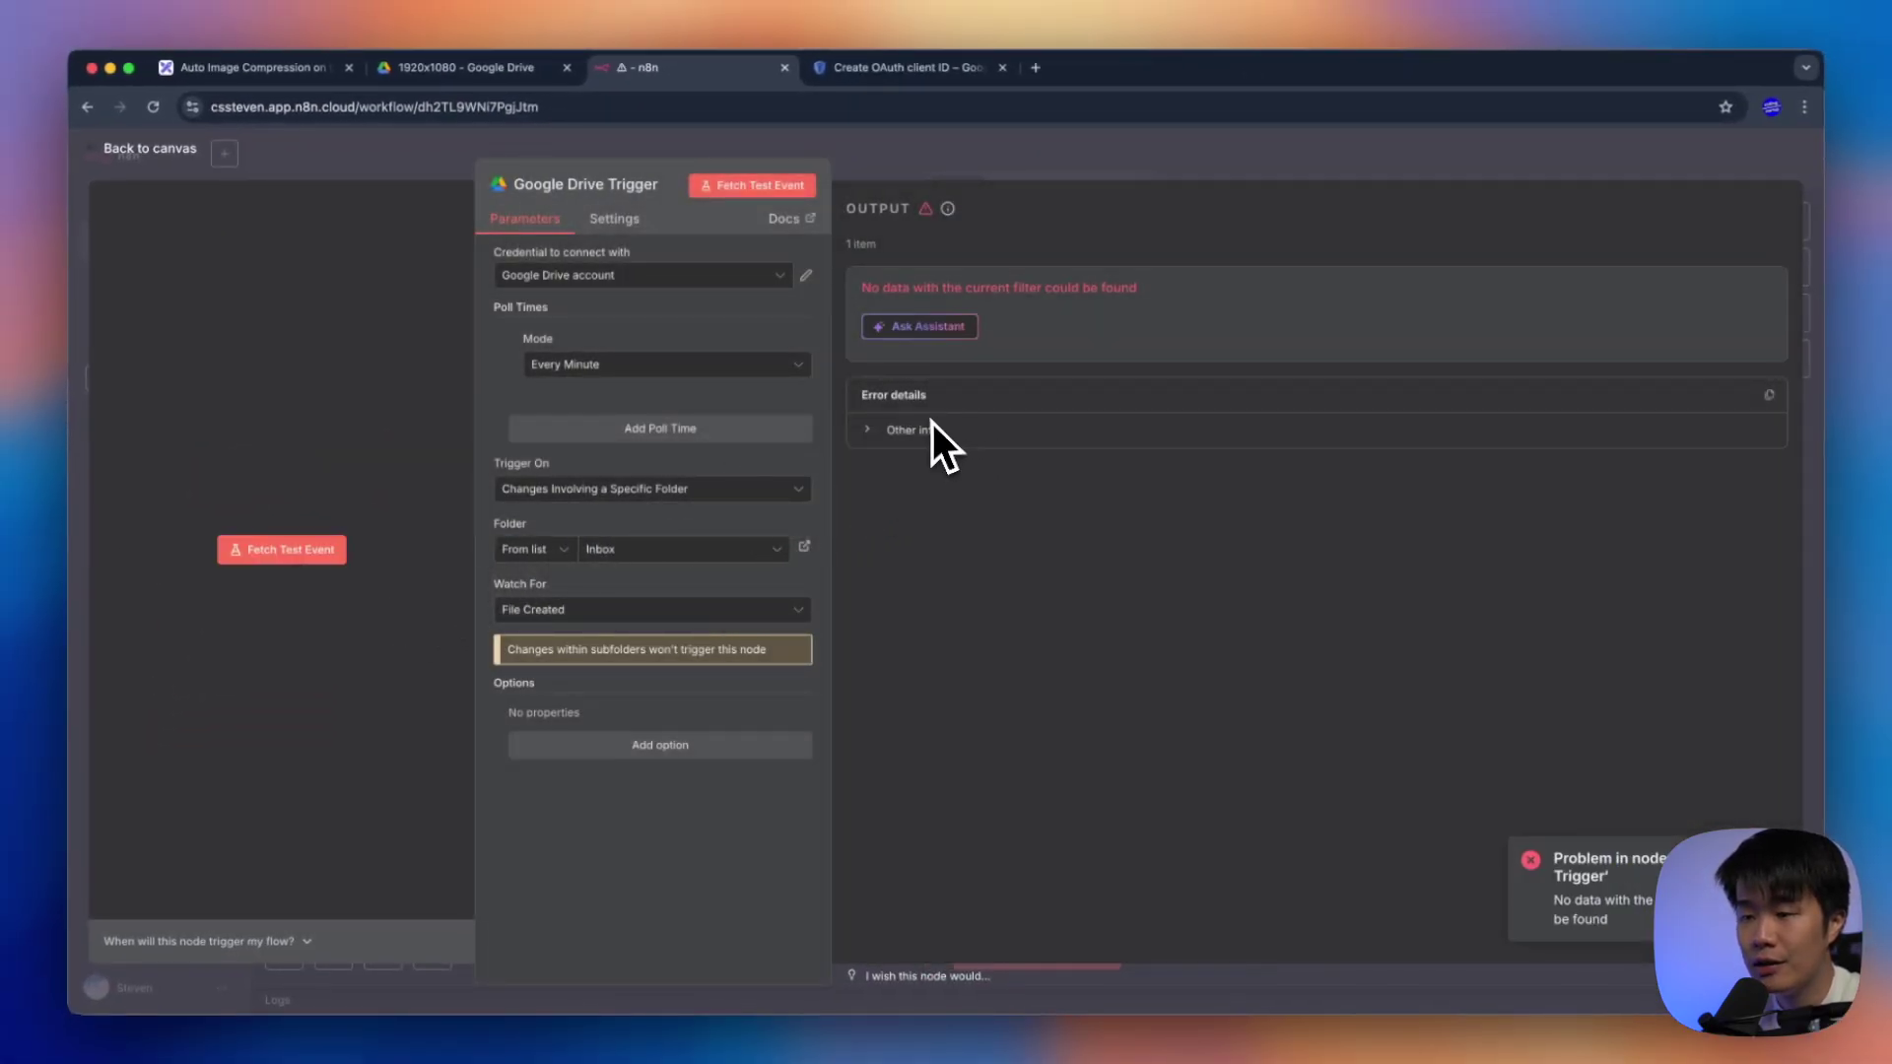
{"action": "triple_click", "coordinate": [995, 288]}
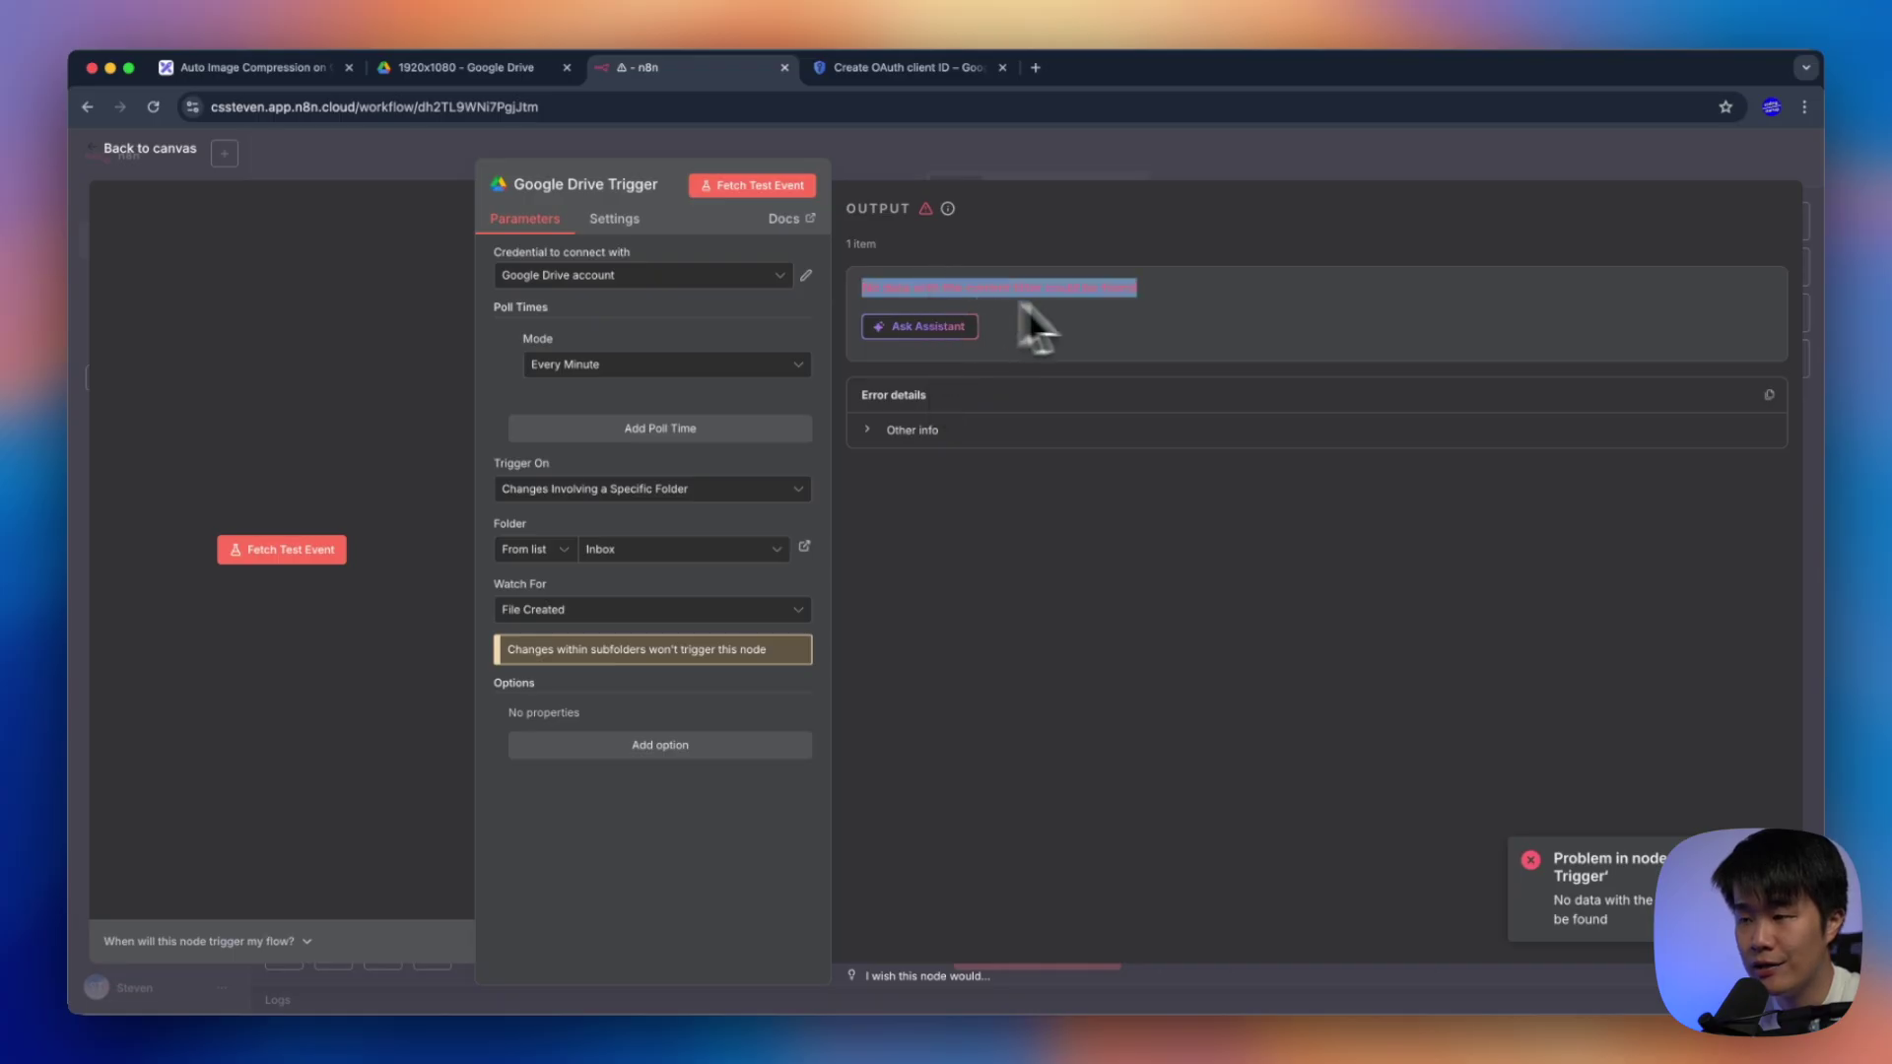
{"action": "left_click", "coordinate": [498, 71]}
Upload pascal-debrunner-mhVIYssLoWE-unsplash.jpg into Inbox and check its 6,000 × 4,000 dimensions
{"action": "double_click", "coordinate": [465, 402]}
{"action": "right_click", "coordinate": [731, 406]}
{"action": "left_click", "coordinate": [795, 466]}
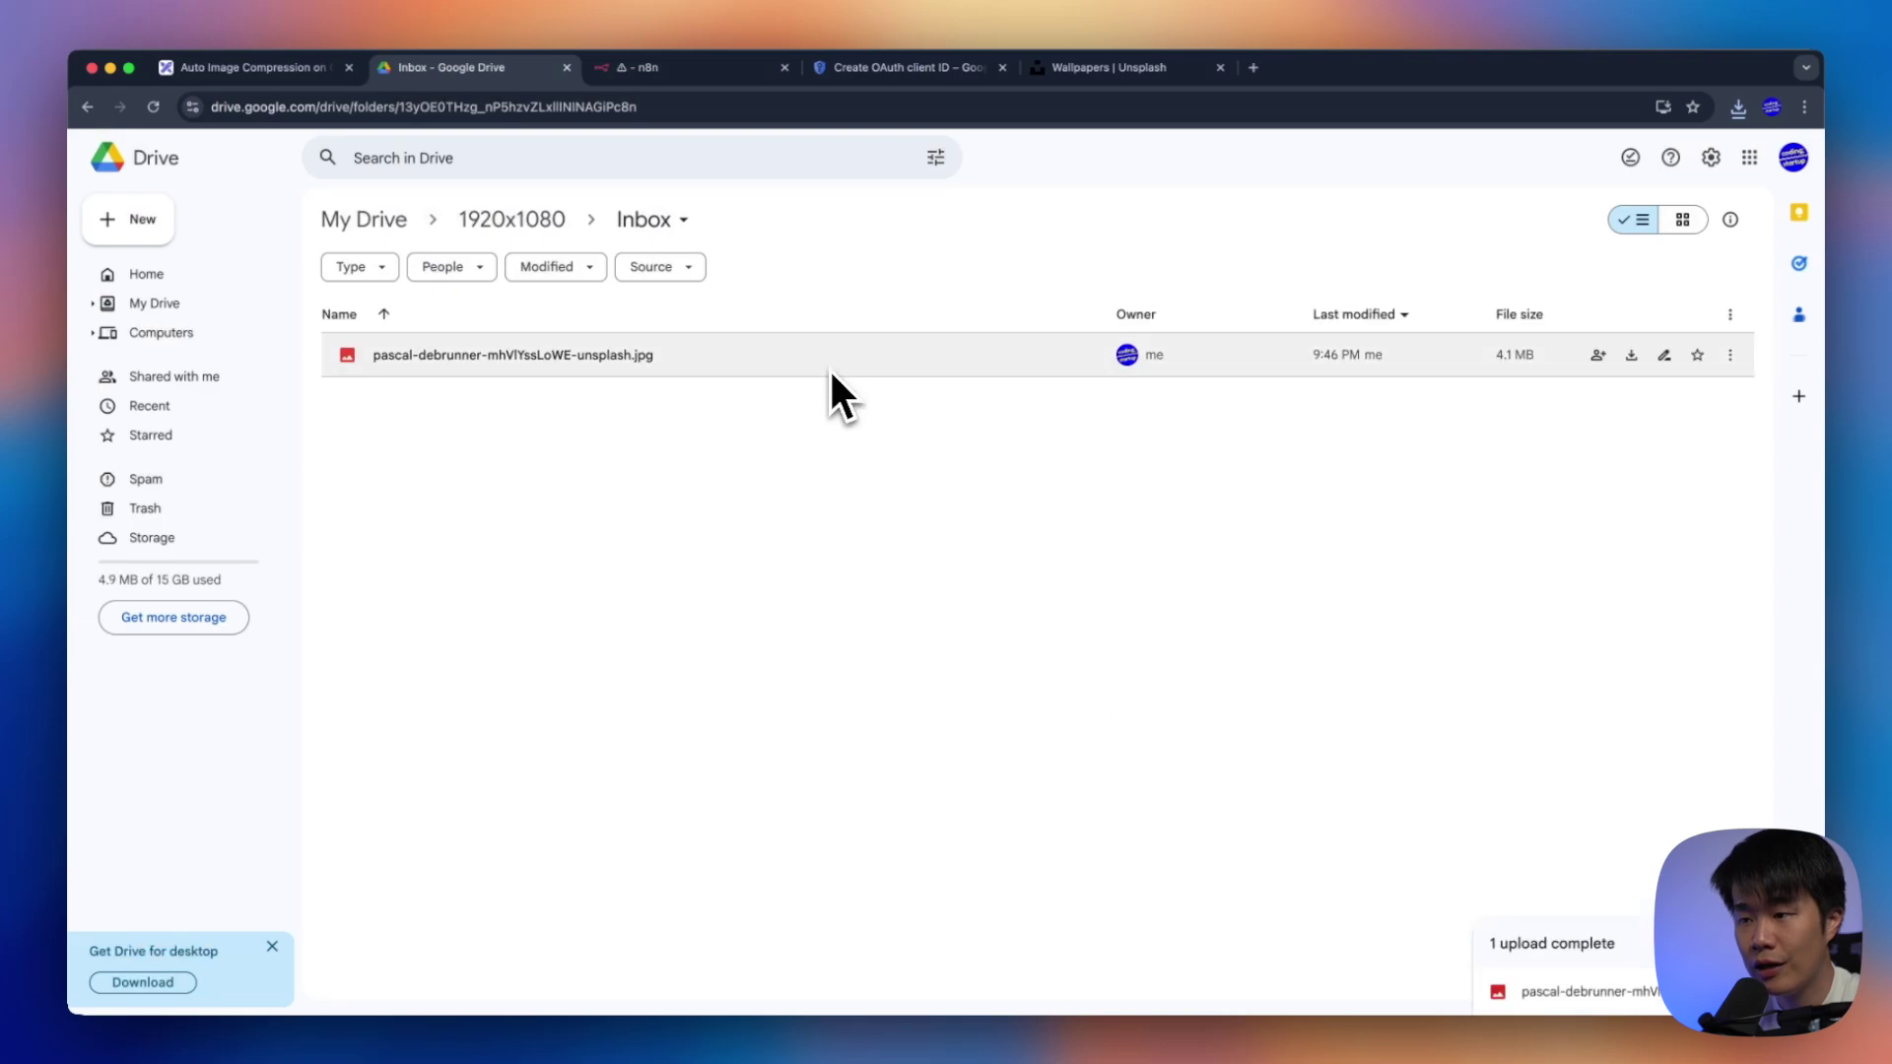
{"action": "left_click", "coordinate": [829, 365]}
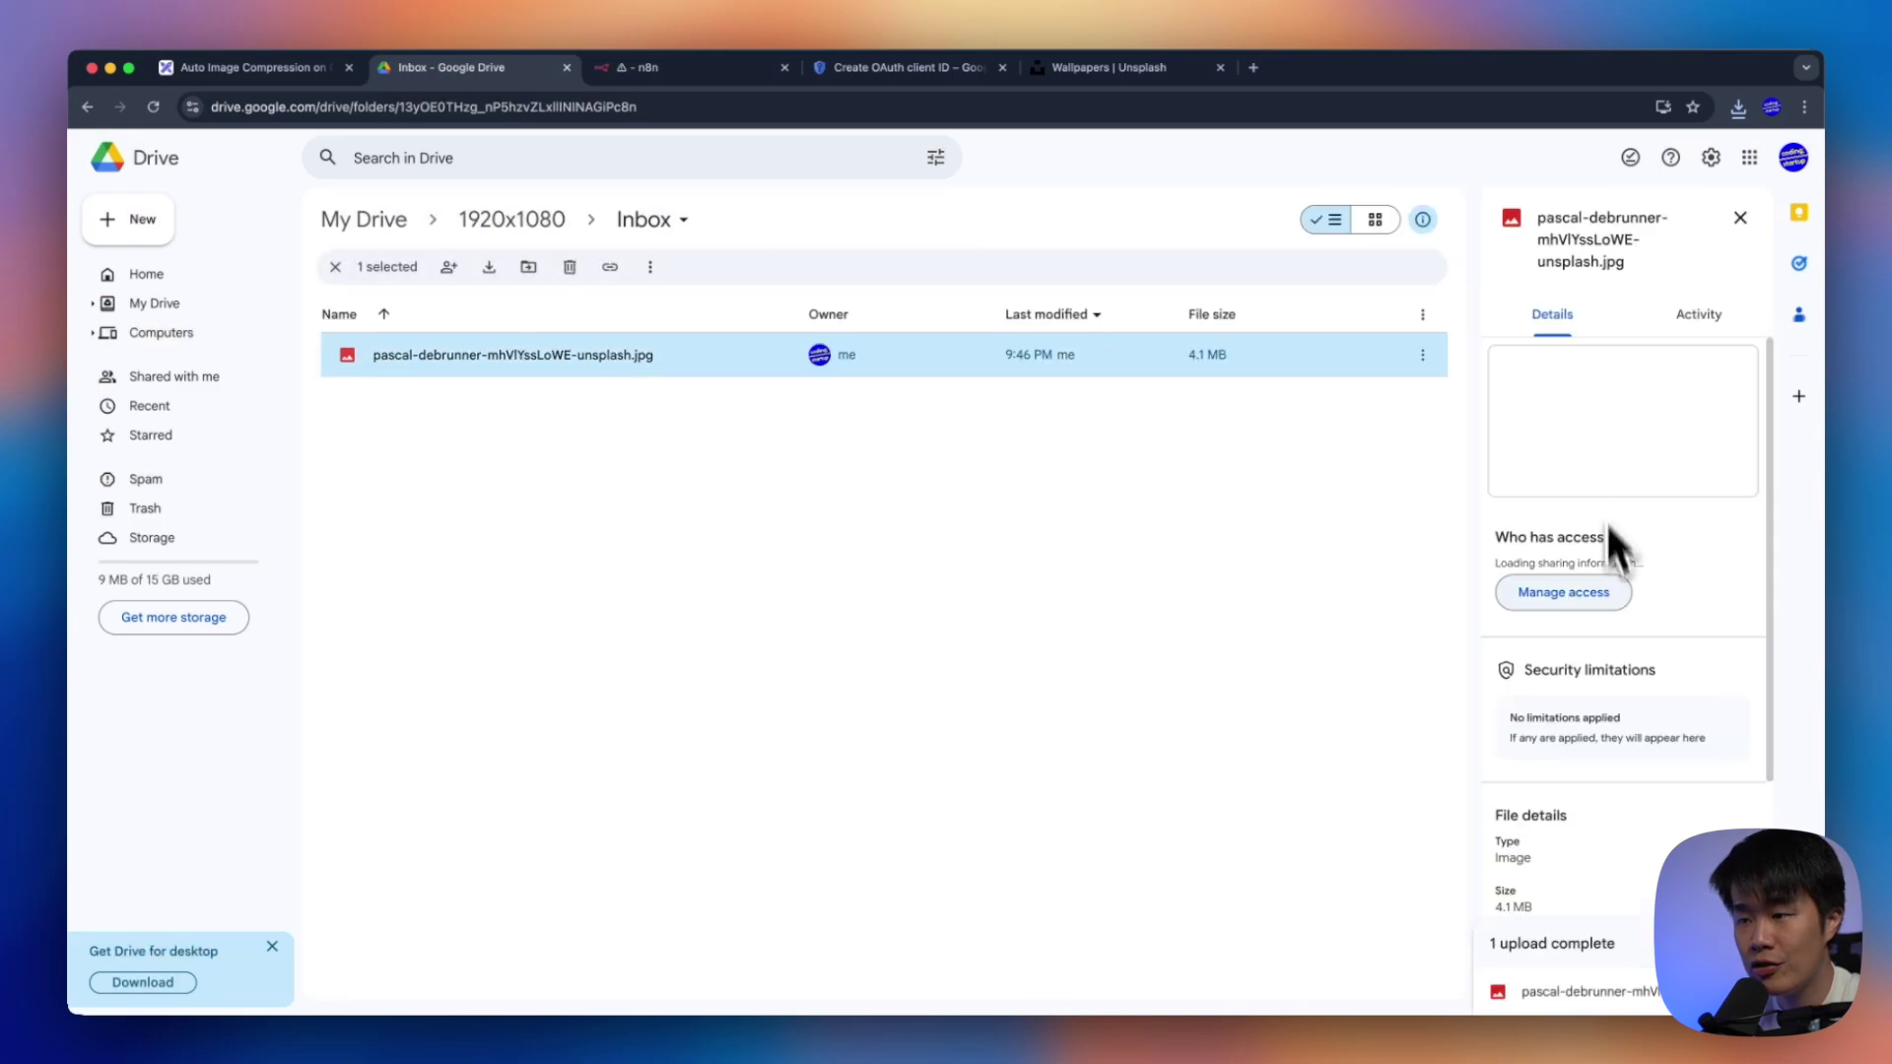
{"action": "scroll", "coordinate": [1640, 670], "scroll_direction": "down", "scroll_amount": 4}
{"action": "triple_click", "coordinate": [1535, 656]}
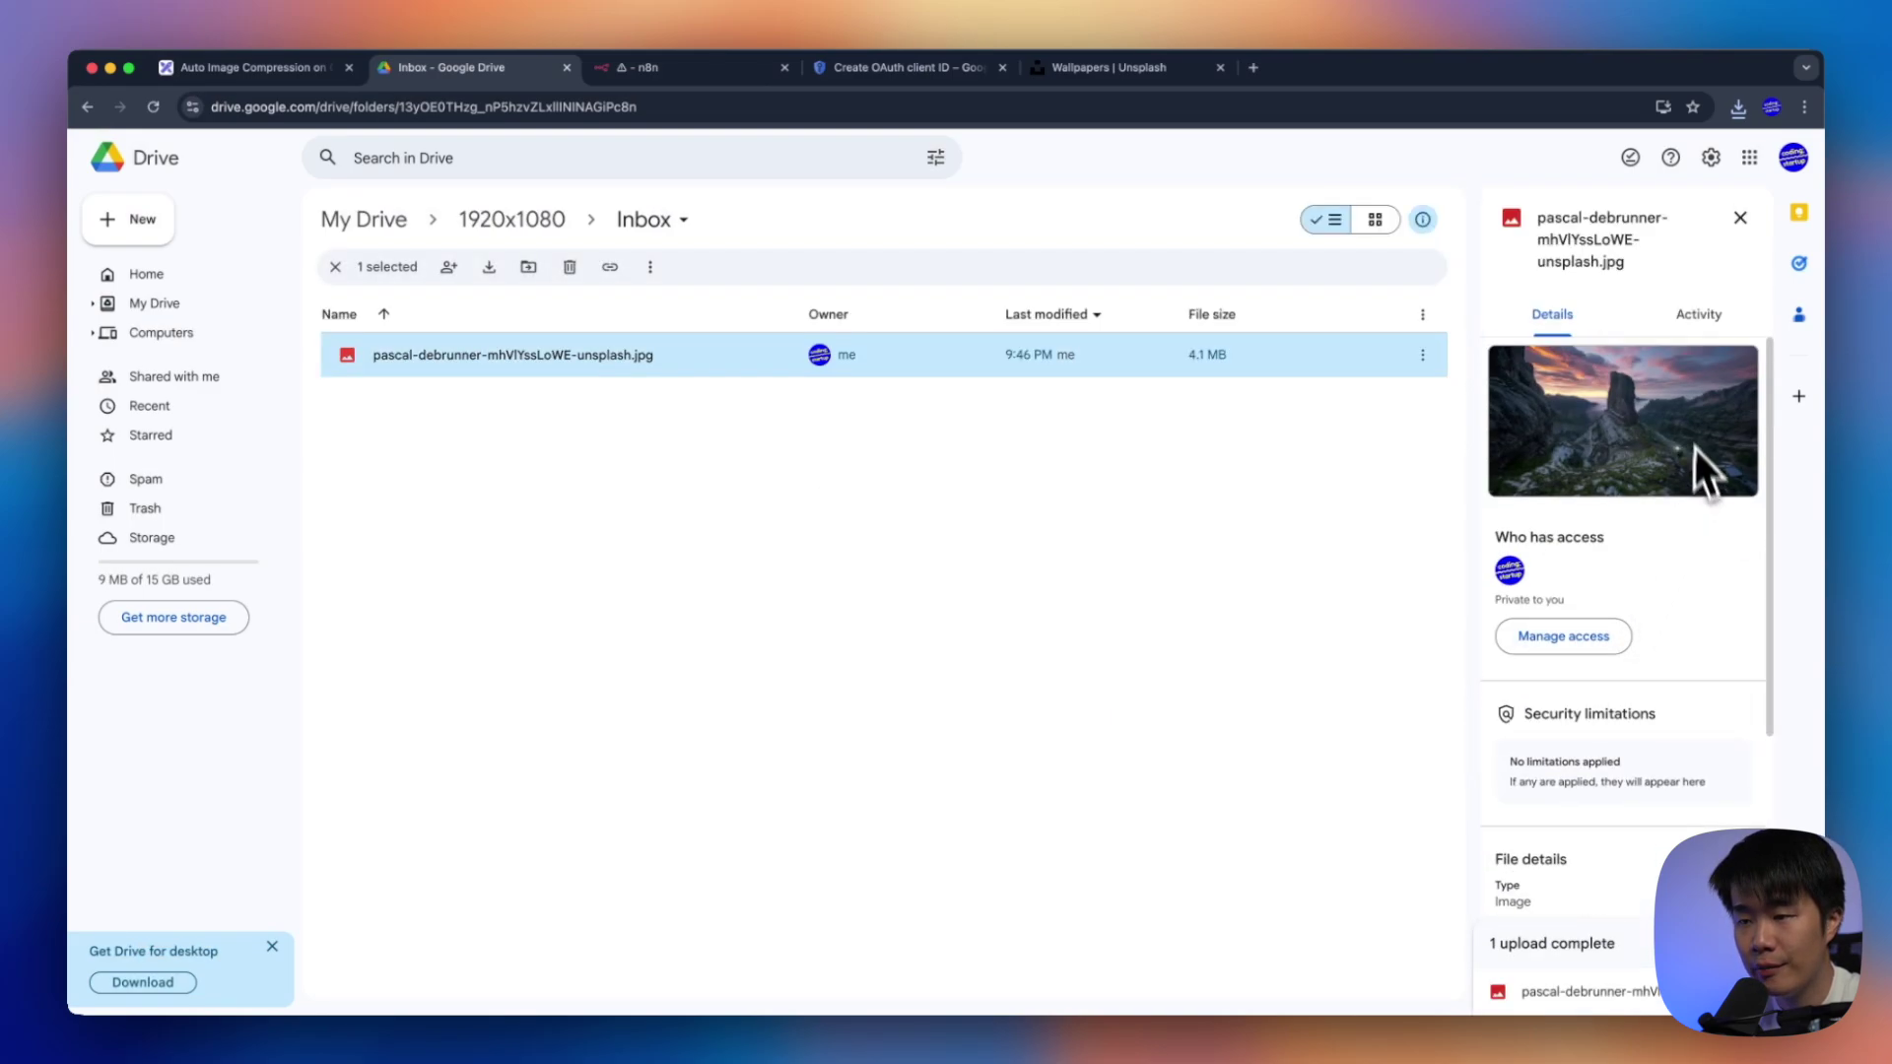
Refetch the trigger's test event so it returns 1 item for the uploaded JPEG, then close the node
{"action": "left_click", "coordinate": [735, 71]}
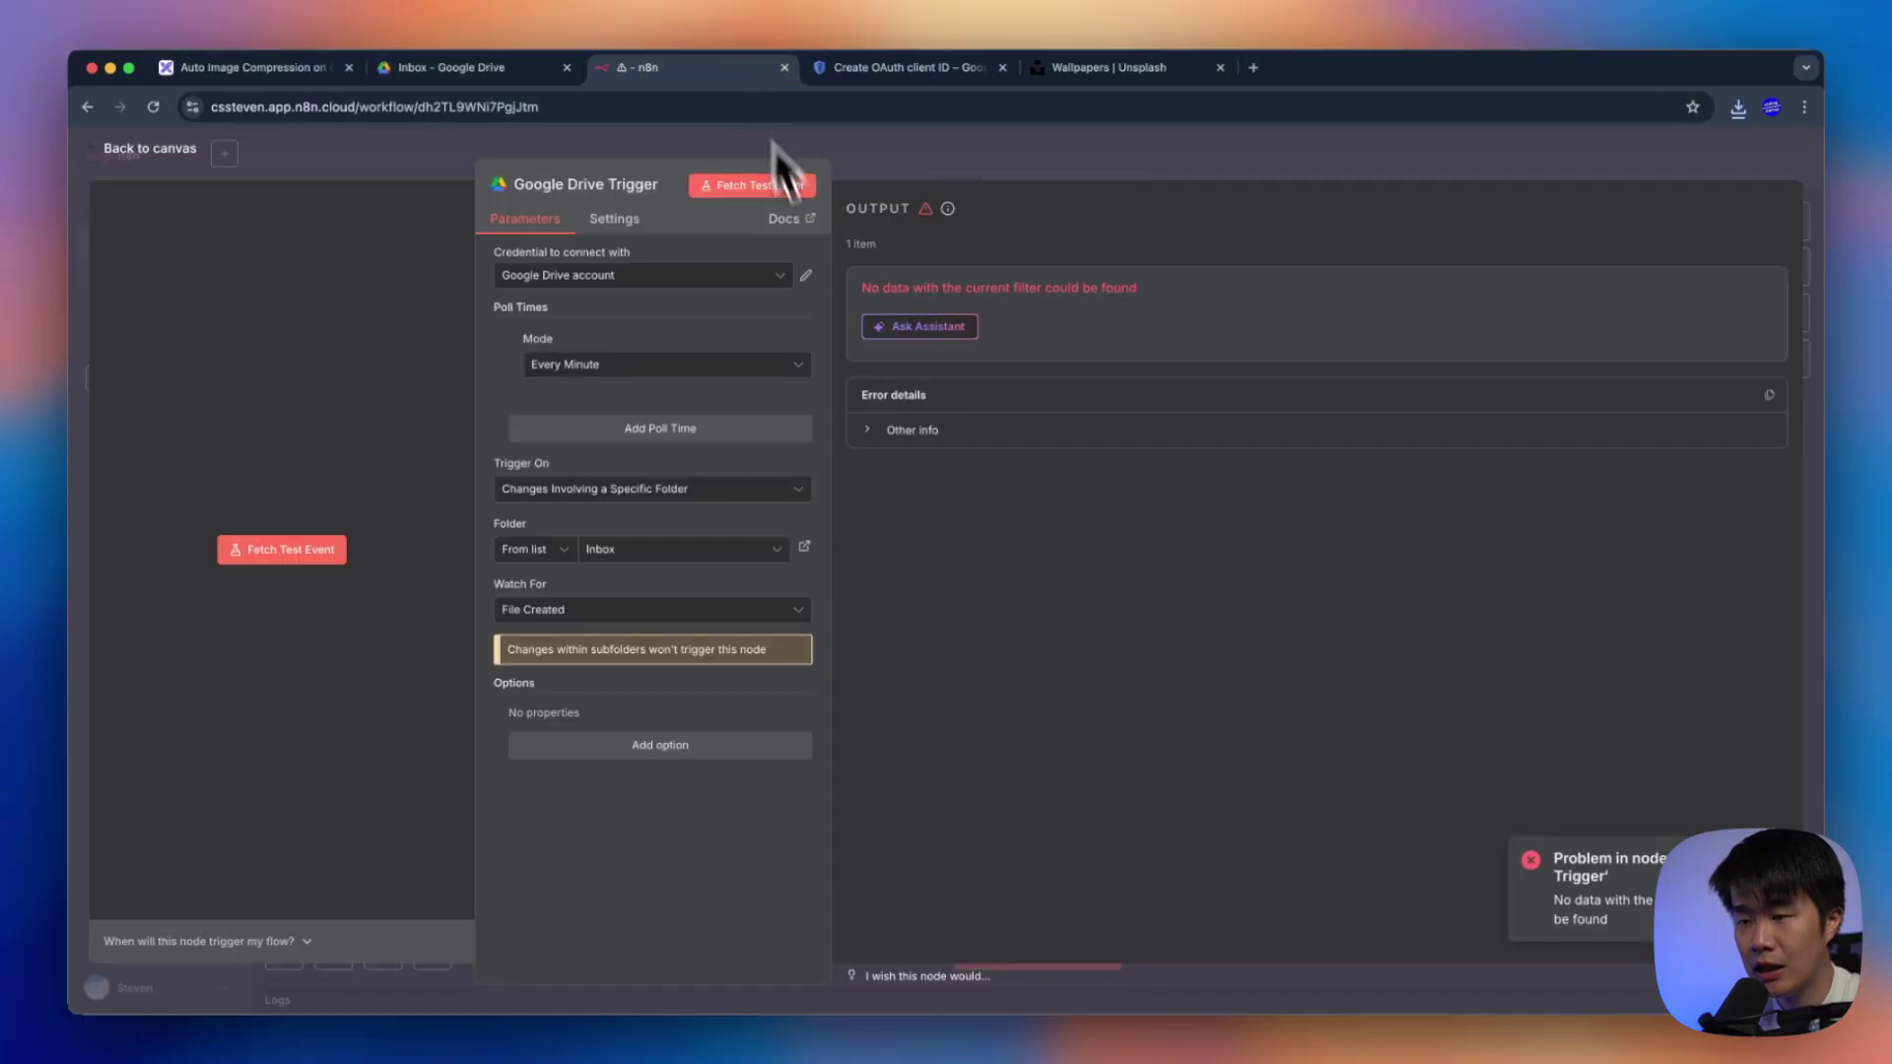
{"action": "left_click", "coordinate": [759, 189]}
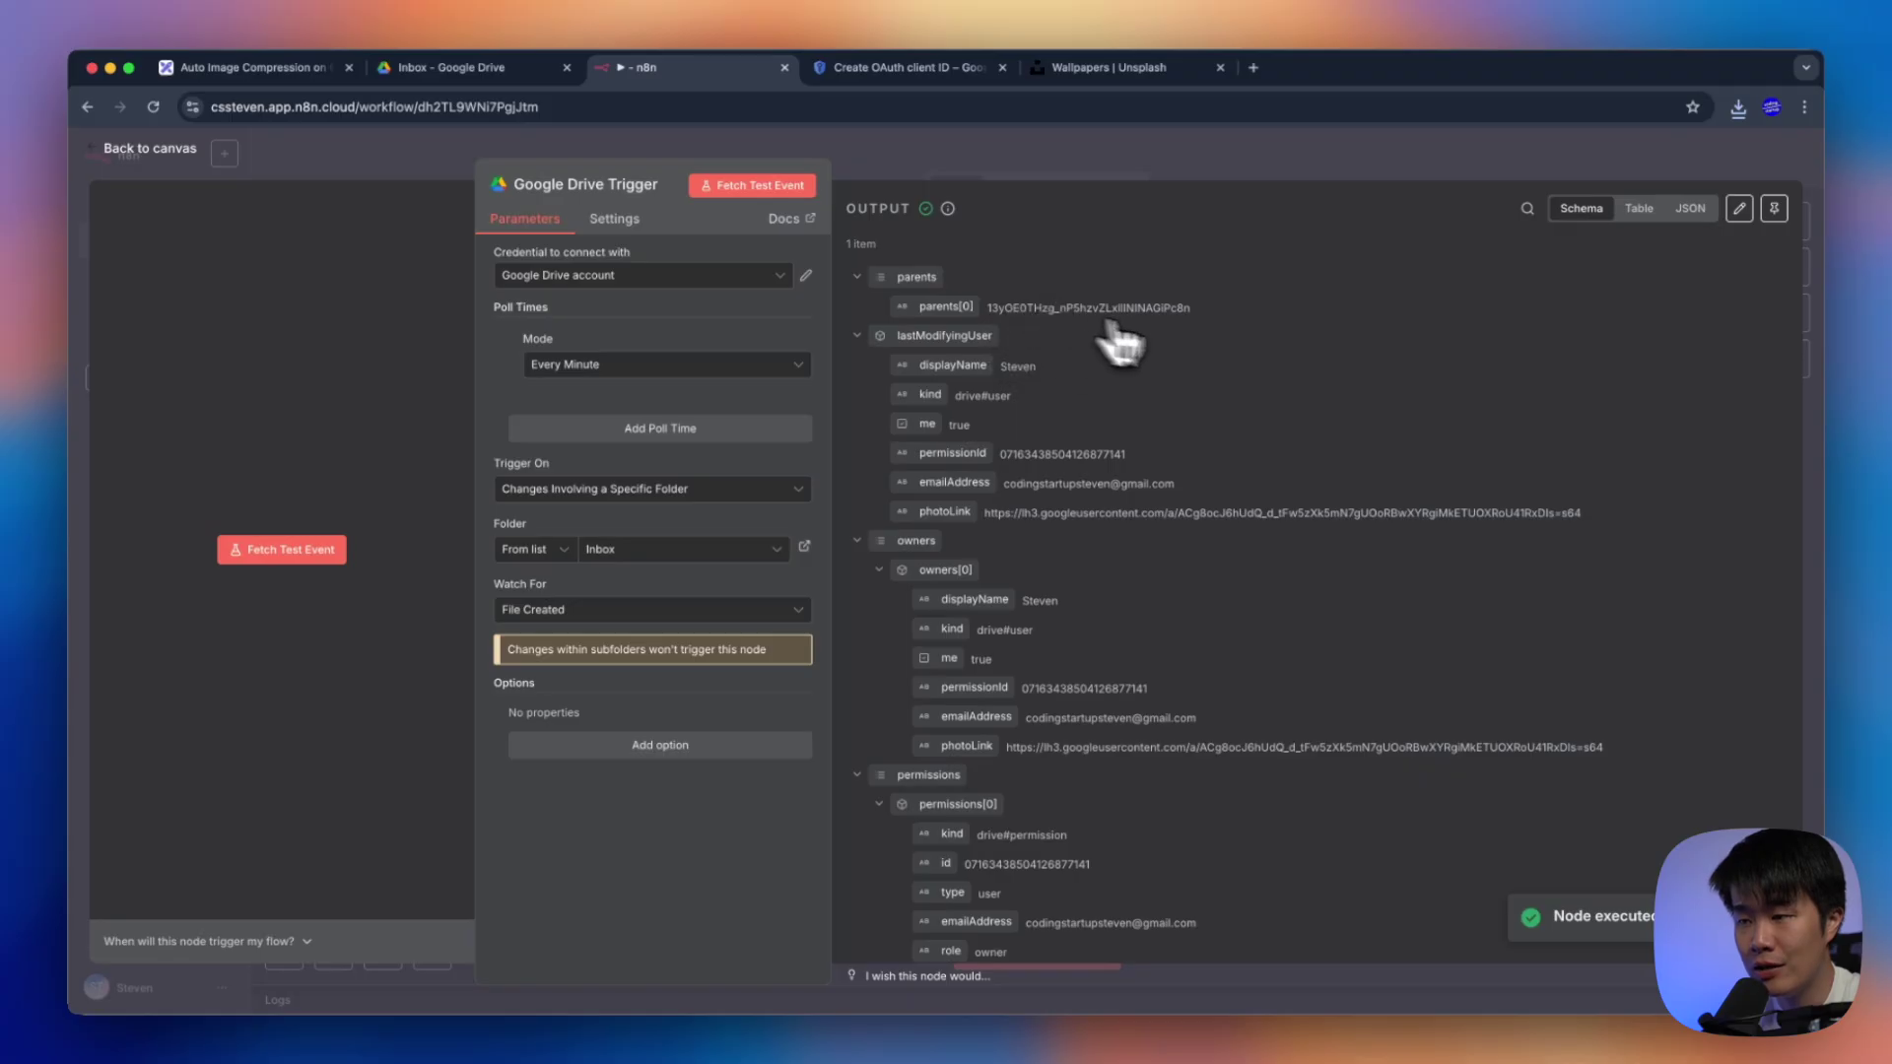
{"action": "scroll", "coordinate": [1225, 410], "scroll_direction": "down", "scroll_amount": 15}
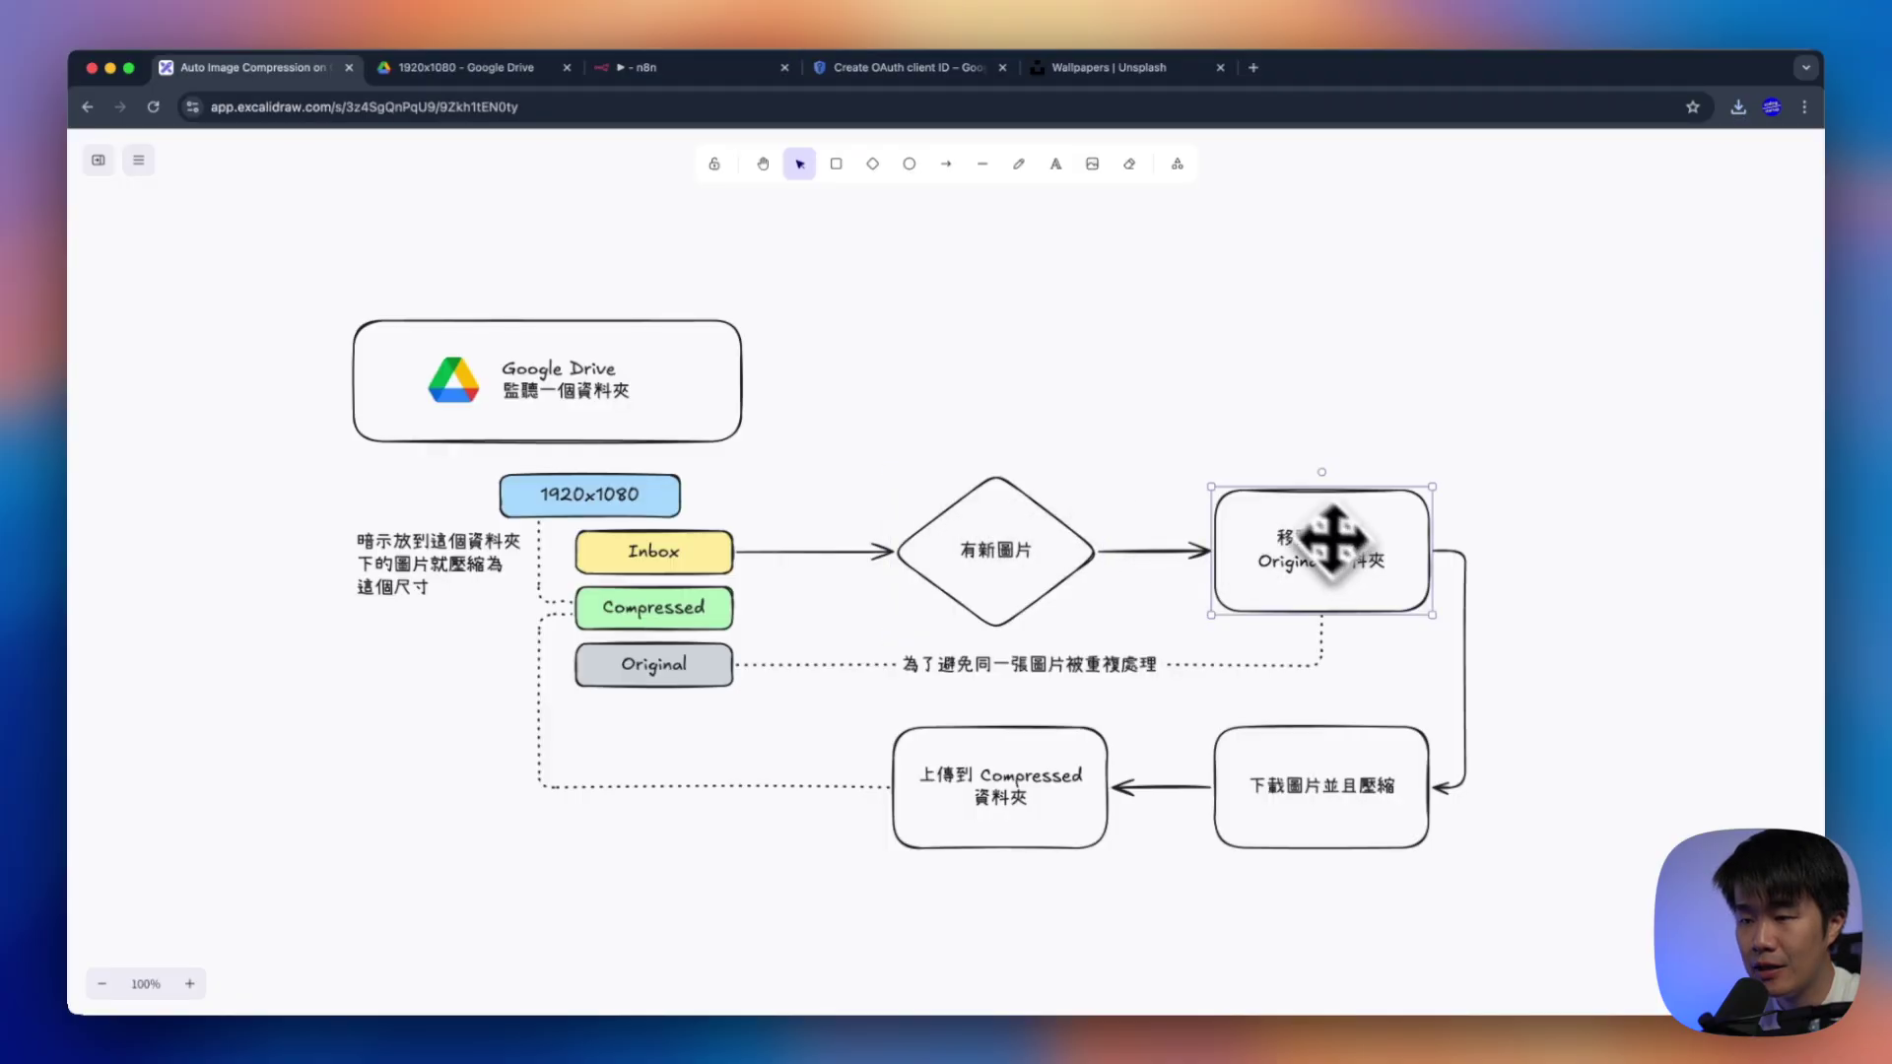
{"action": "key", "text": "k"}
{"action": "mouse_move", "coordinate": [1243, 451]}
{"action": "left_mouse_down"}
{"action": "mouse_move", "coordinate": [1431, 570]}
{"action": "mouse_move", "coordinate": [1325, 441]}
{"action": "left_mouse_up"}
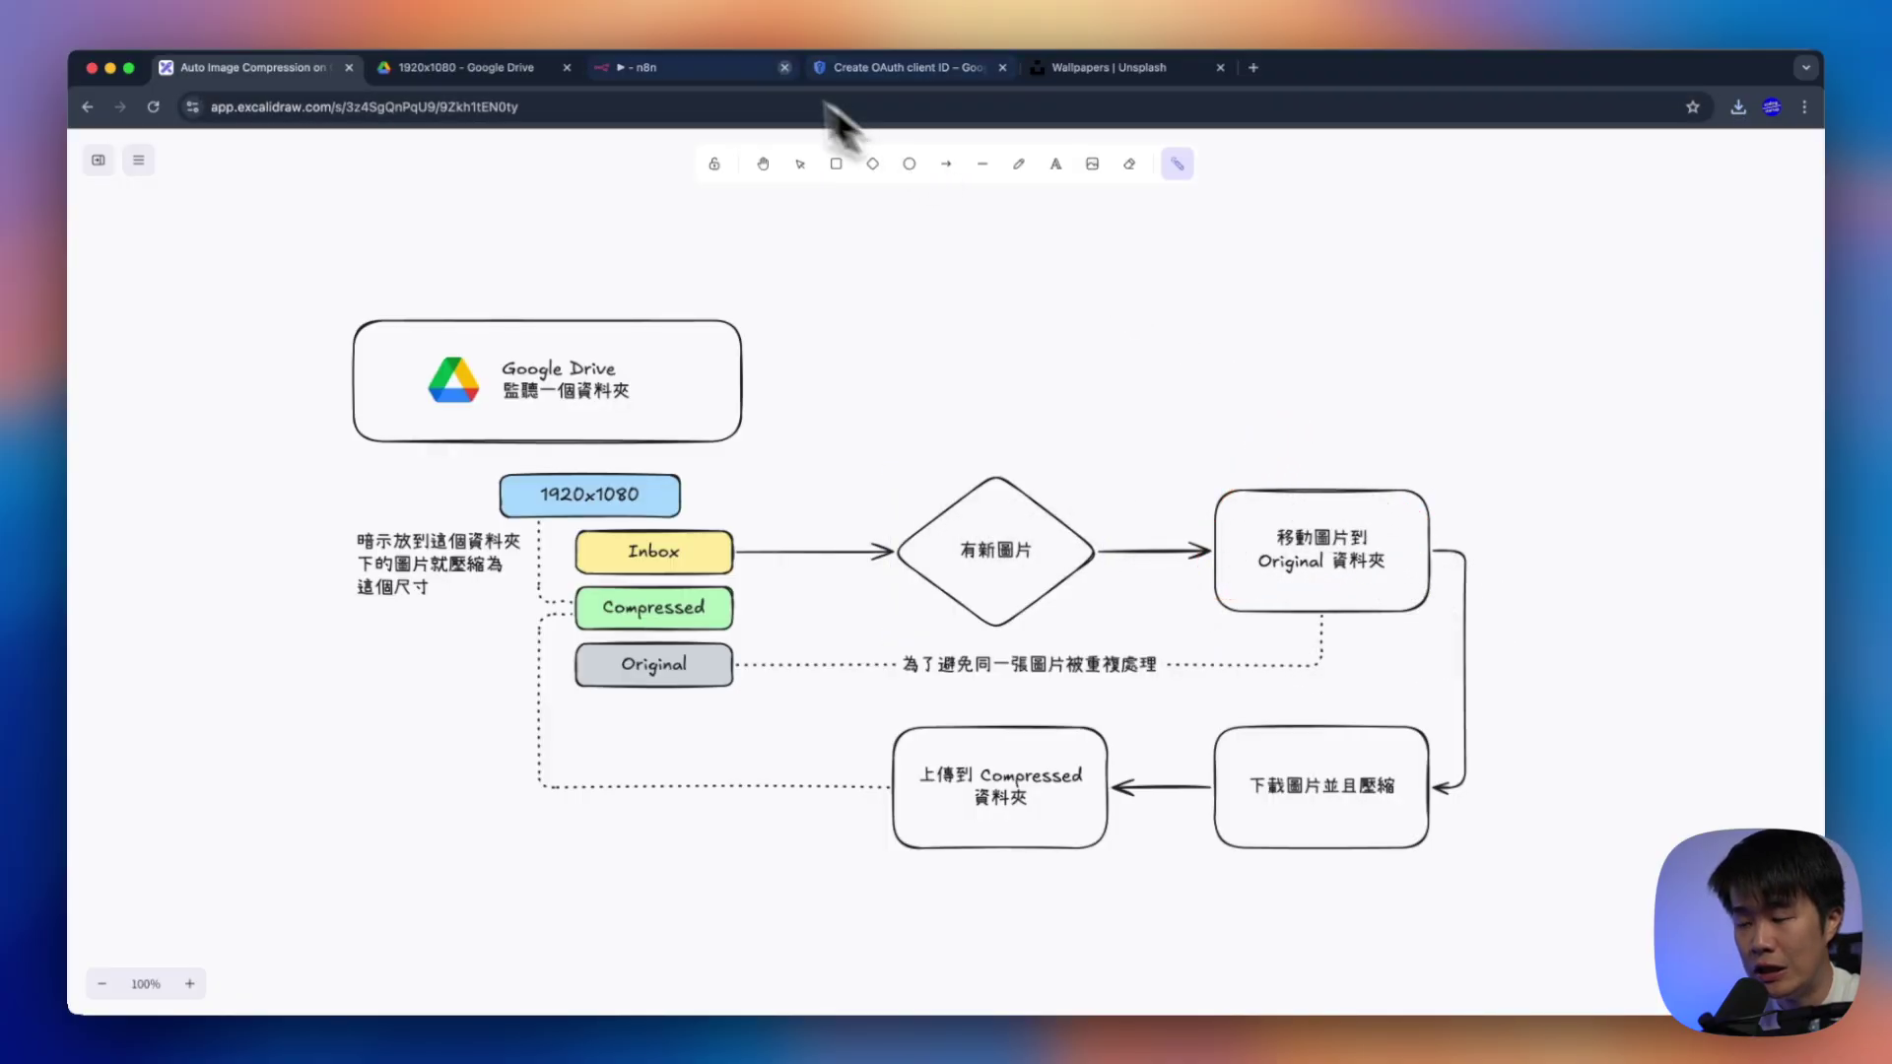
{"action": "left_click", "coordinate": [719, 65]}
{"action": "key", "text": "Escape"}
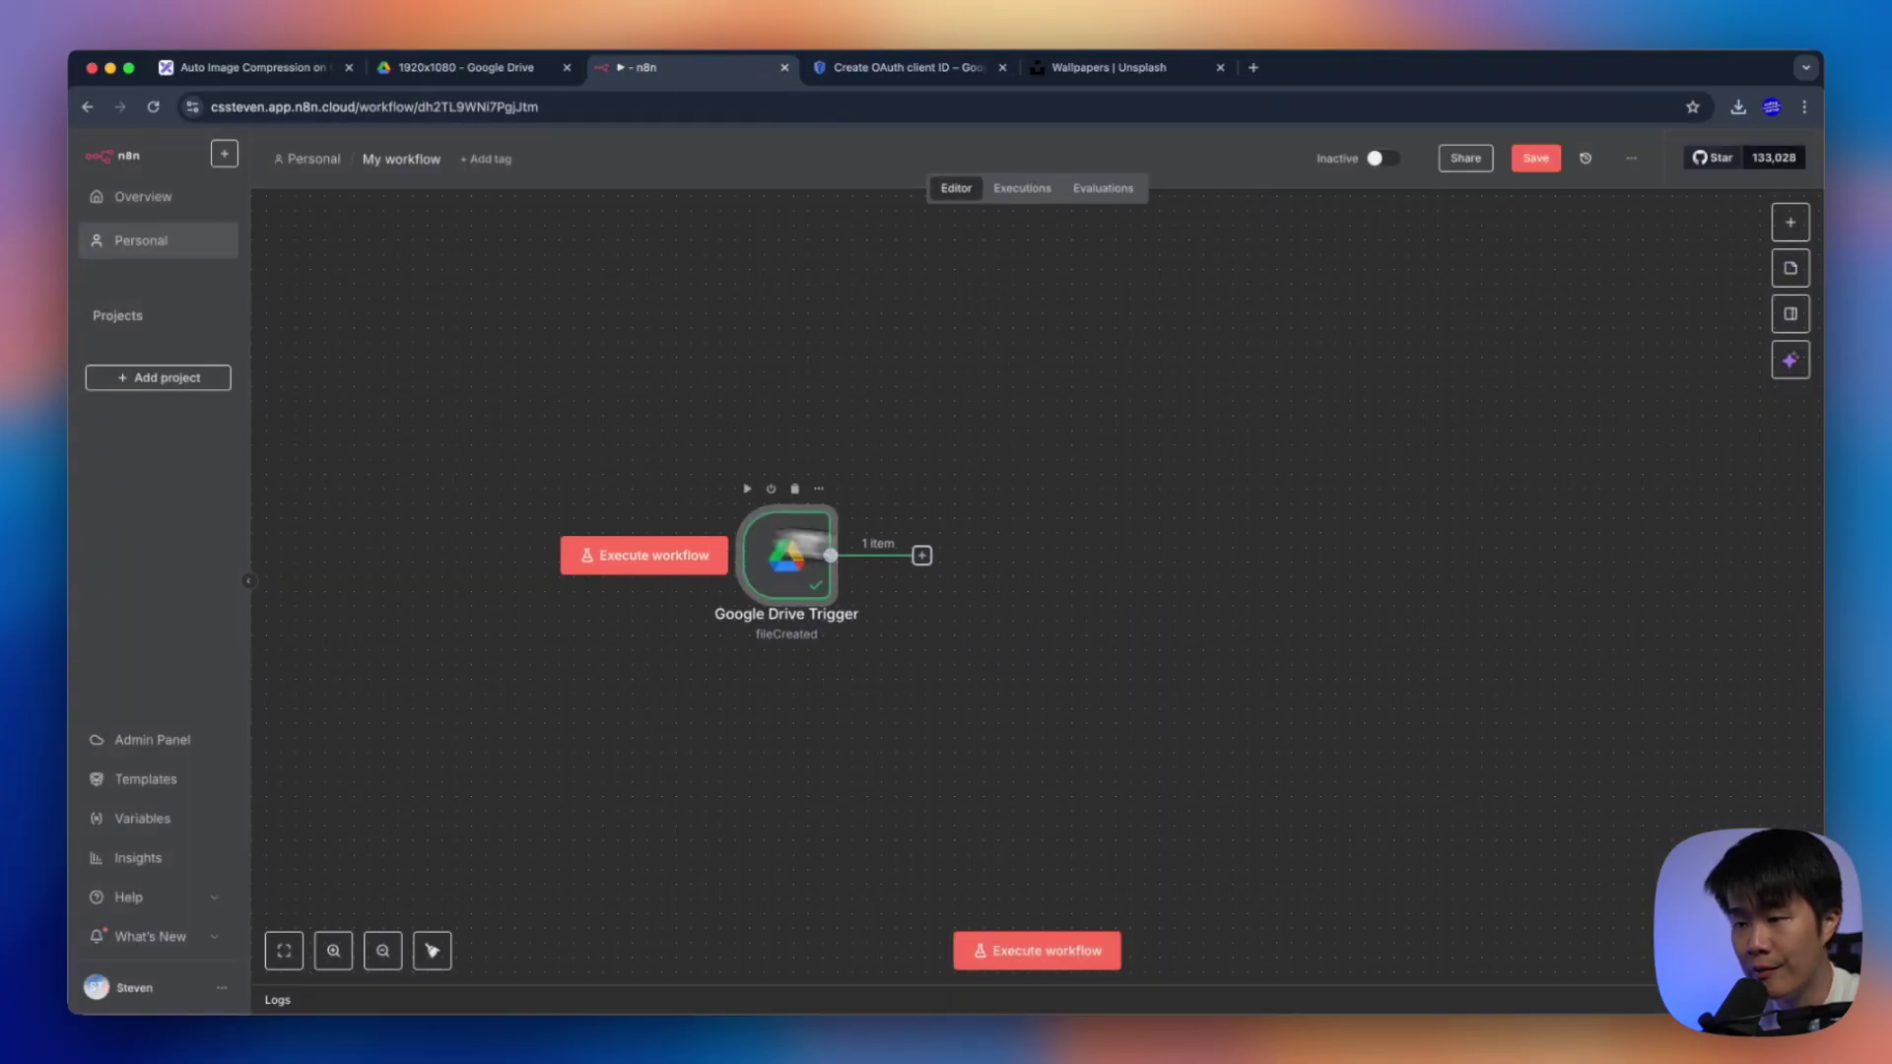
Add a Google Drive Move file node after the Google Drive Trigger
{"action": "left_click", "coordinate": [922, 556]}
{"action": "type", "text": "google drive"}
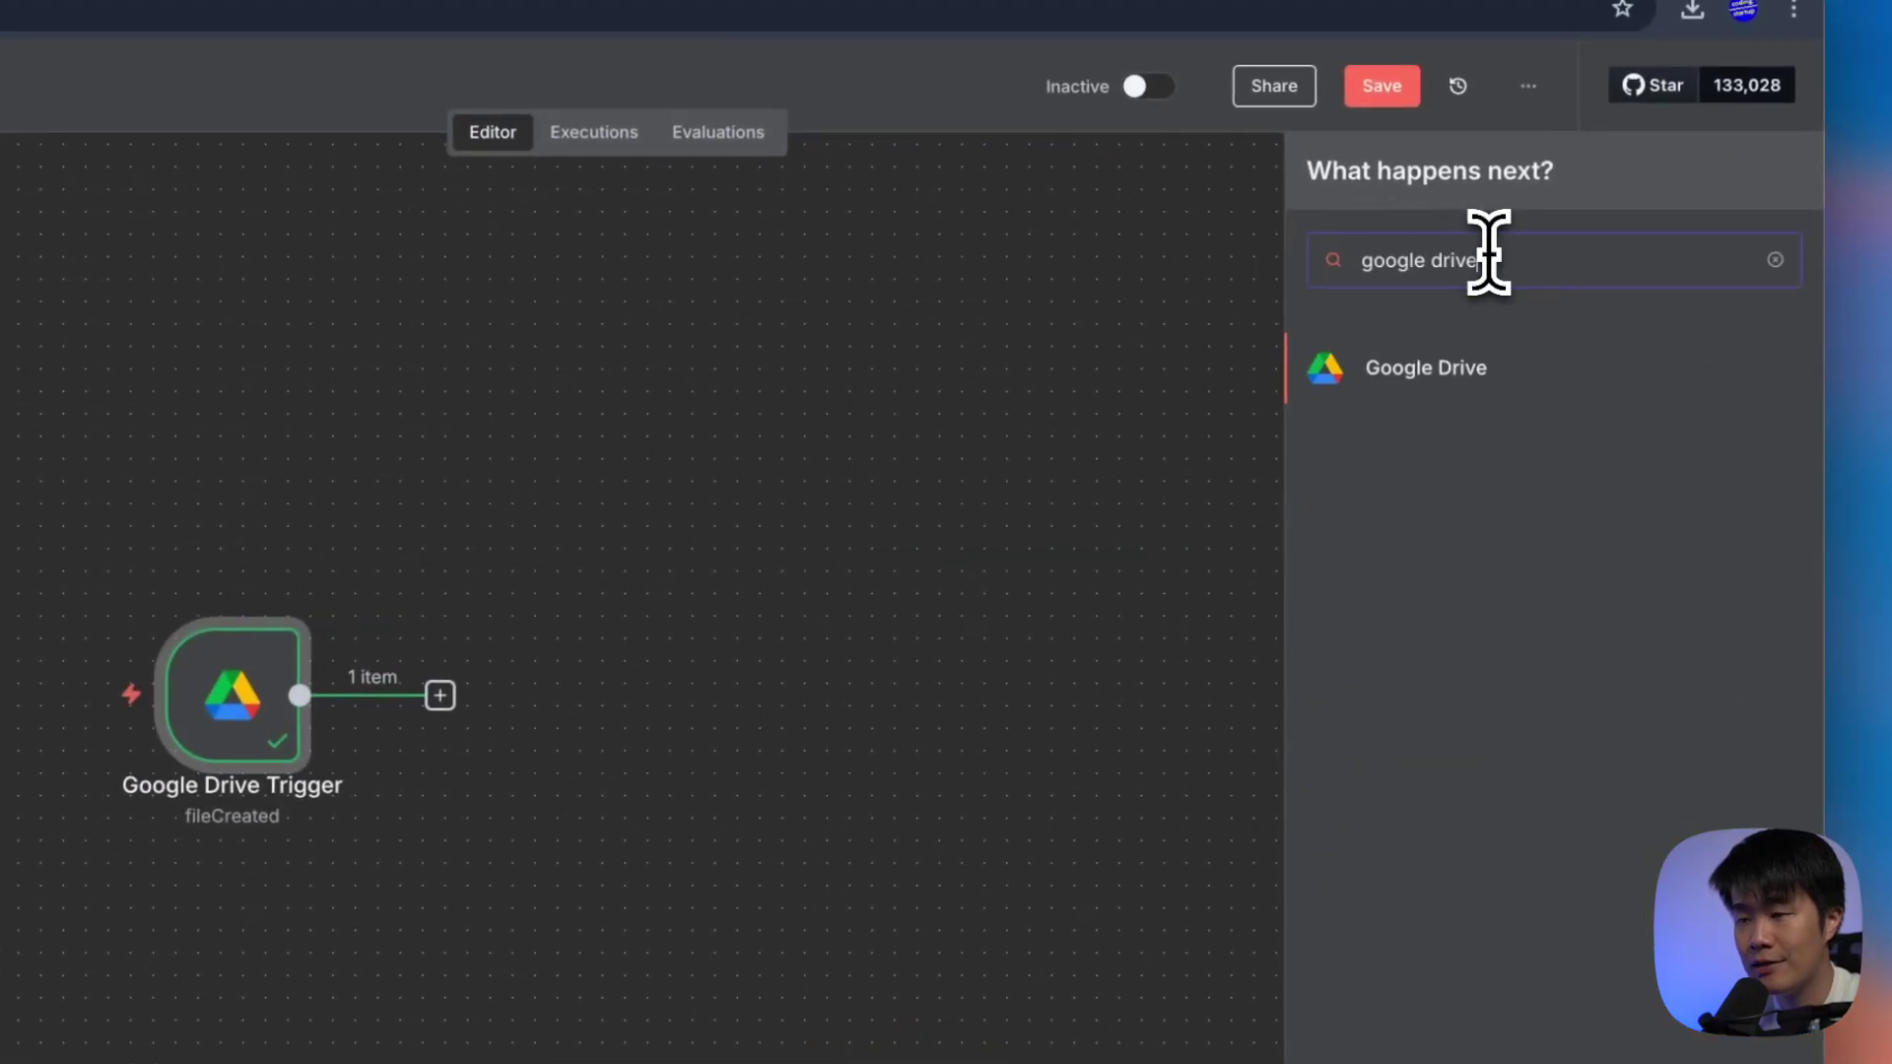
{"action": "key", "text": "Return"}
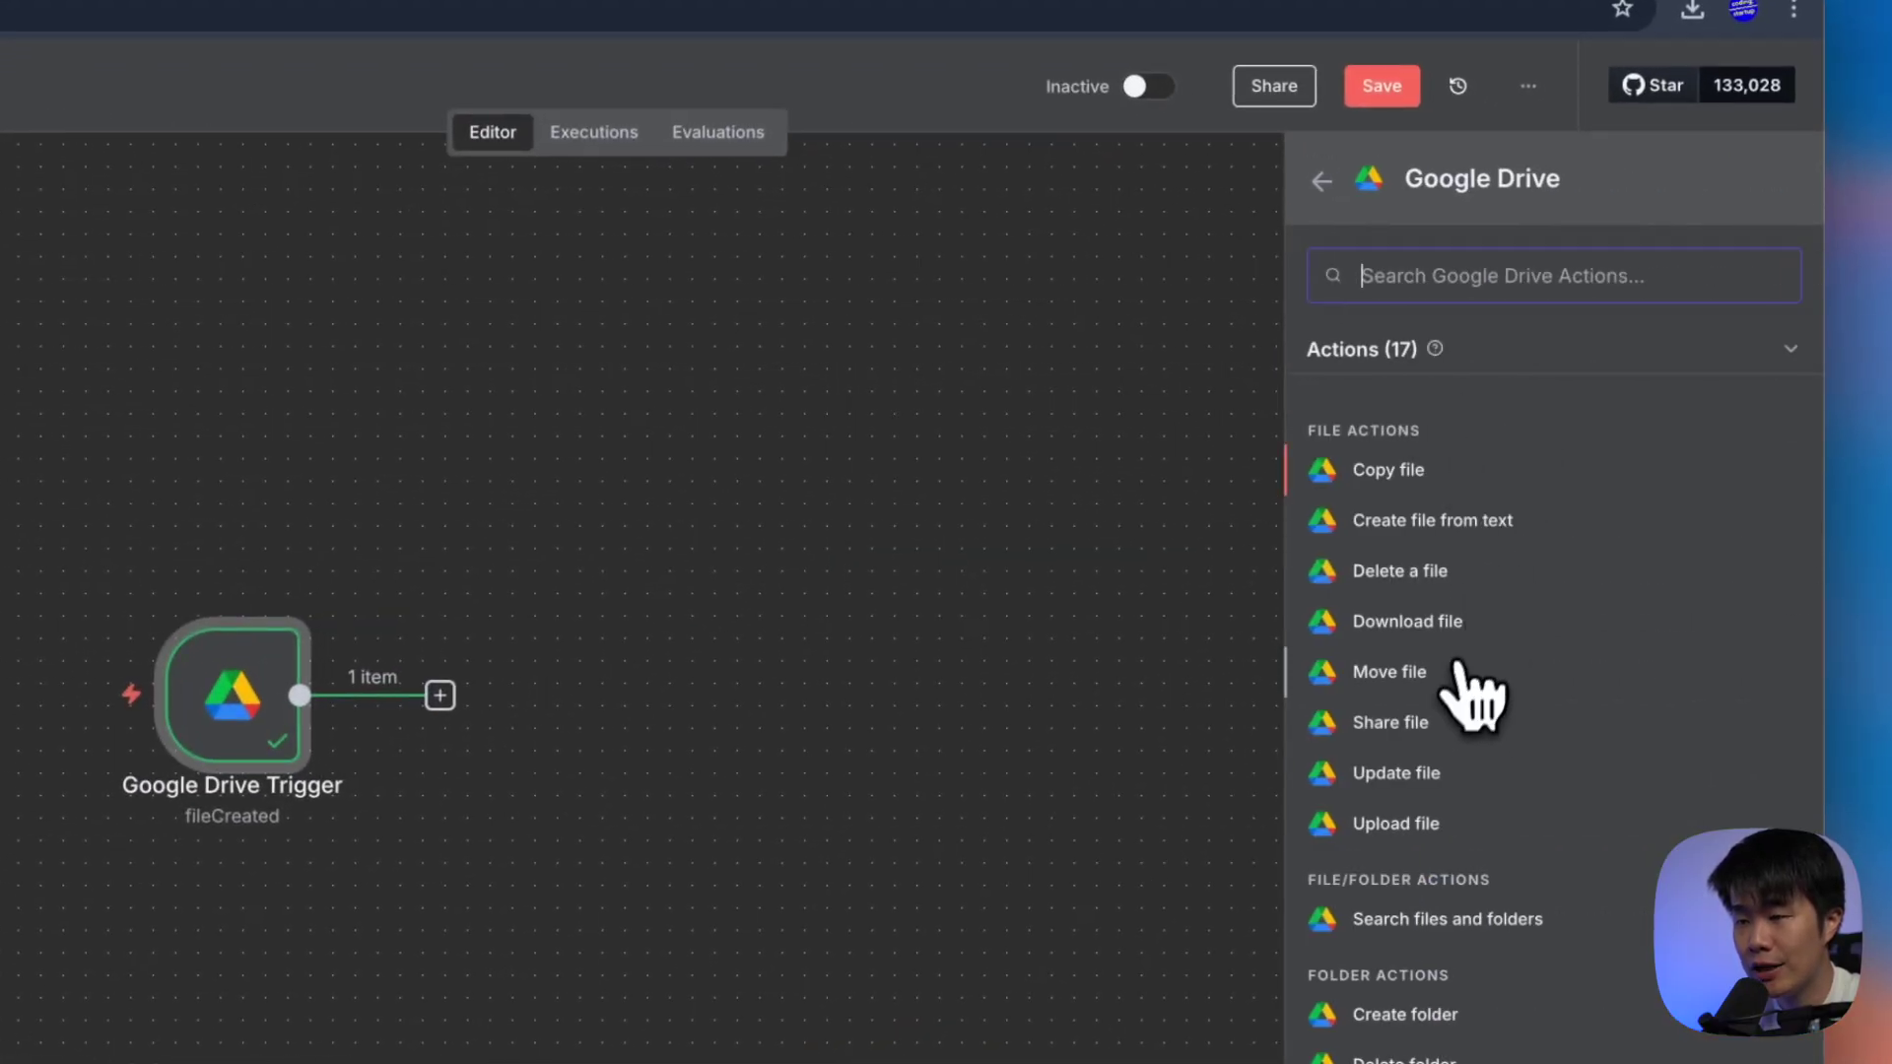
{"action": "left_click", "coordinate": [1450, 674]}
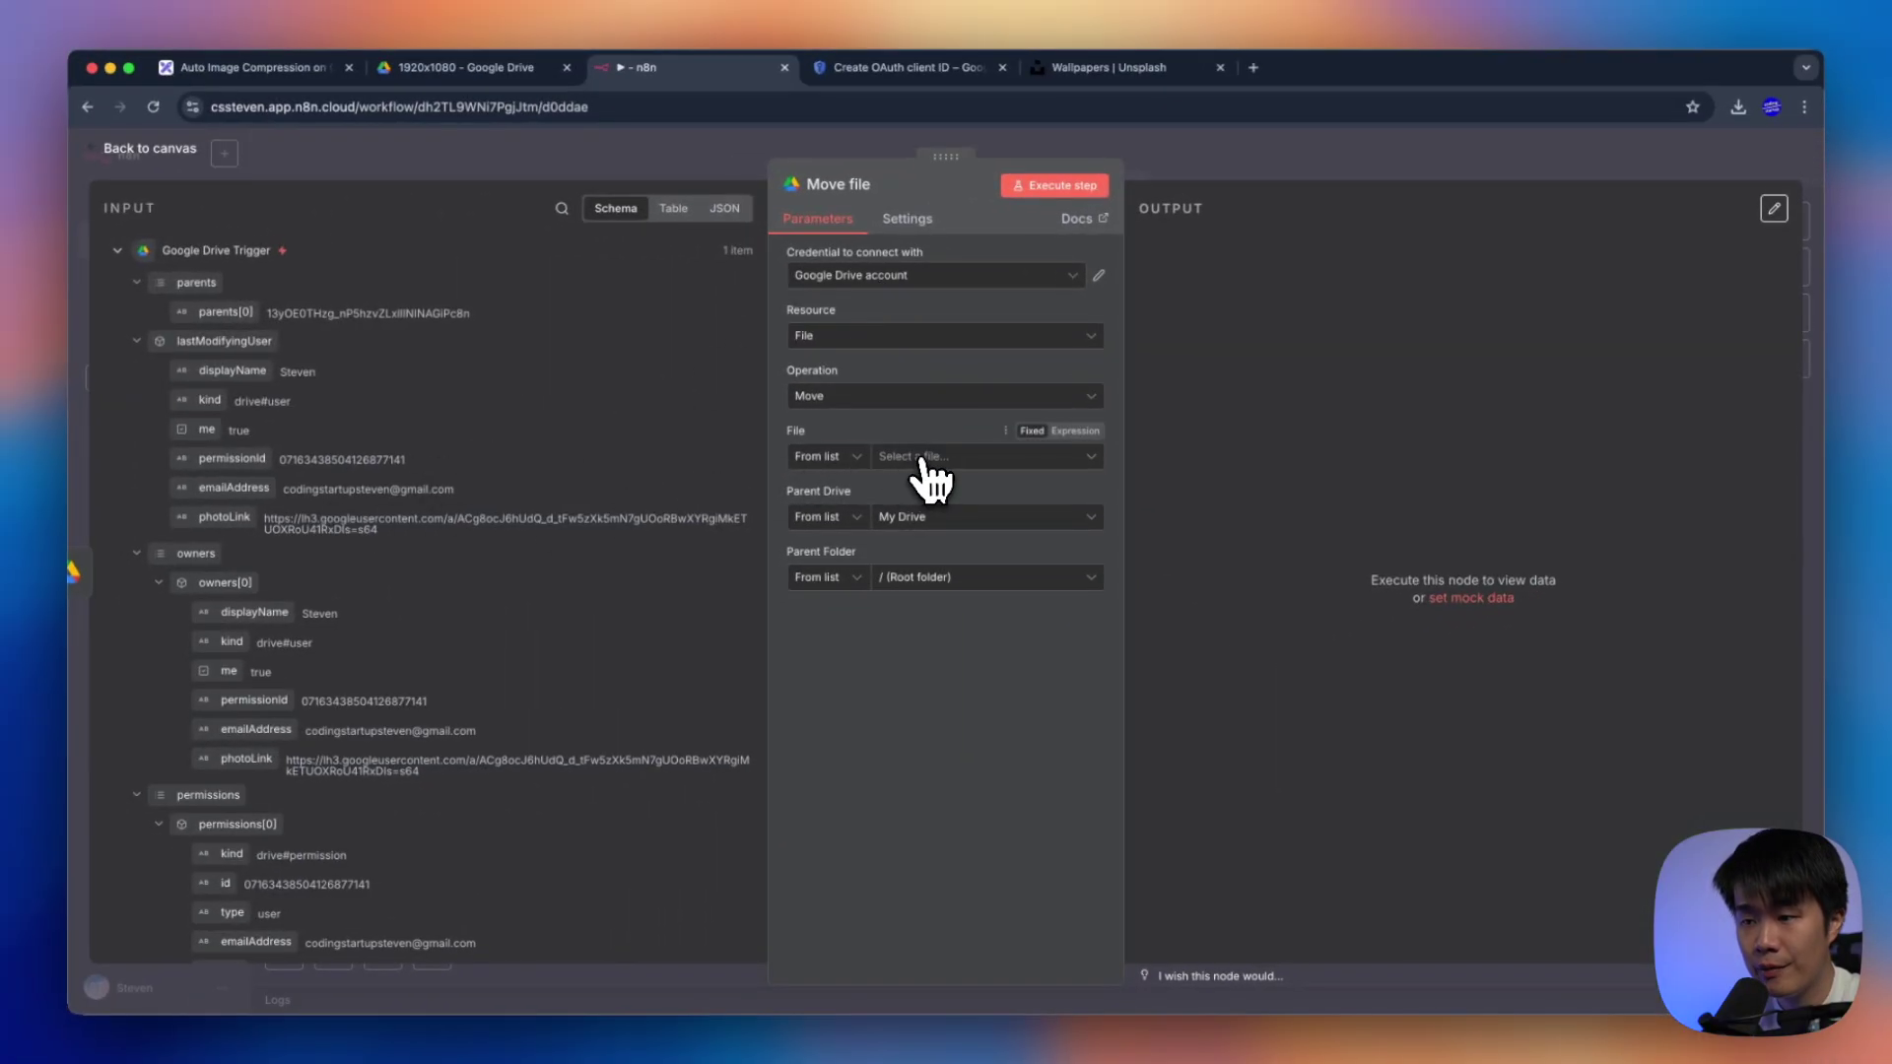
{"action": "scroll", "coordinate": [296, 512], "scroll_direction": "down", "scroll_amount": 10}
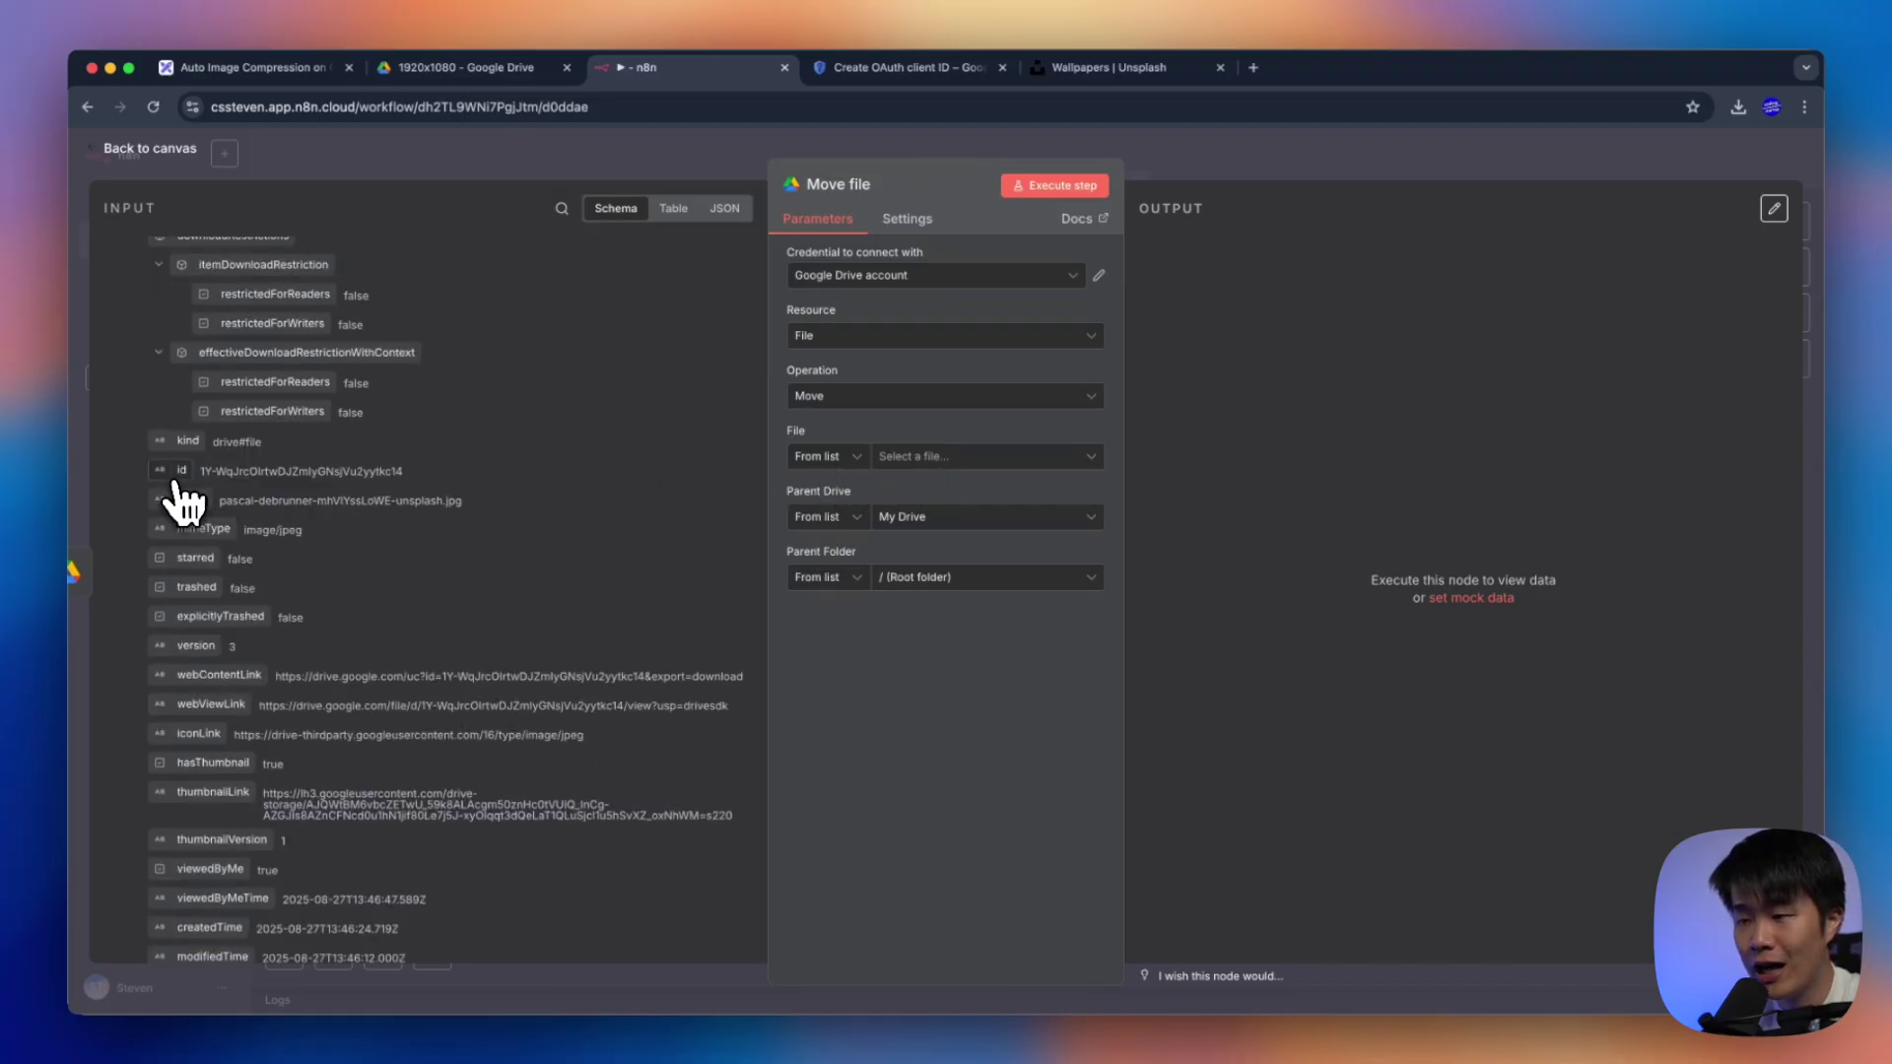
Set the node to move the file by ID {{ $json.id }} into the Original folder
{"action": "left_click_drag", "start_coordinate": [183, 501], "coordinate": [961, 463]}
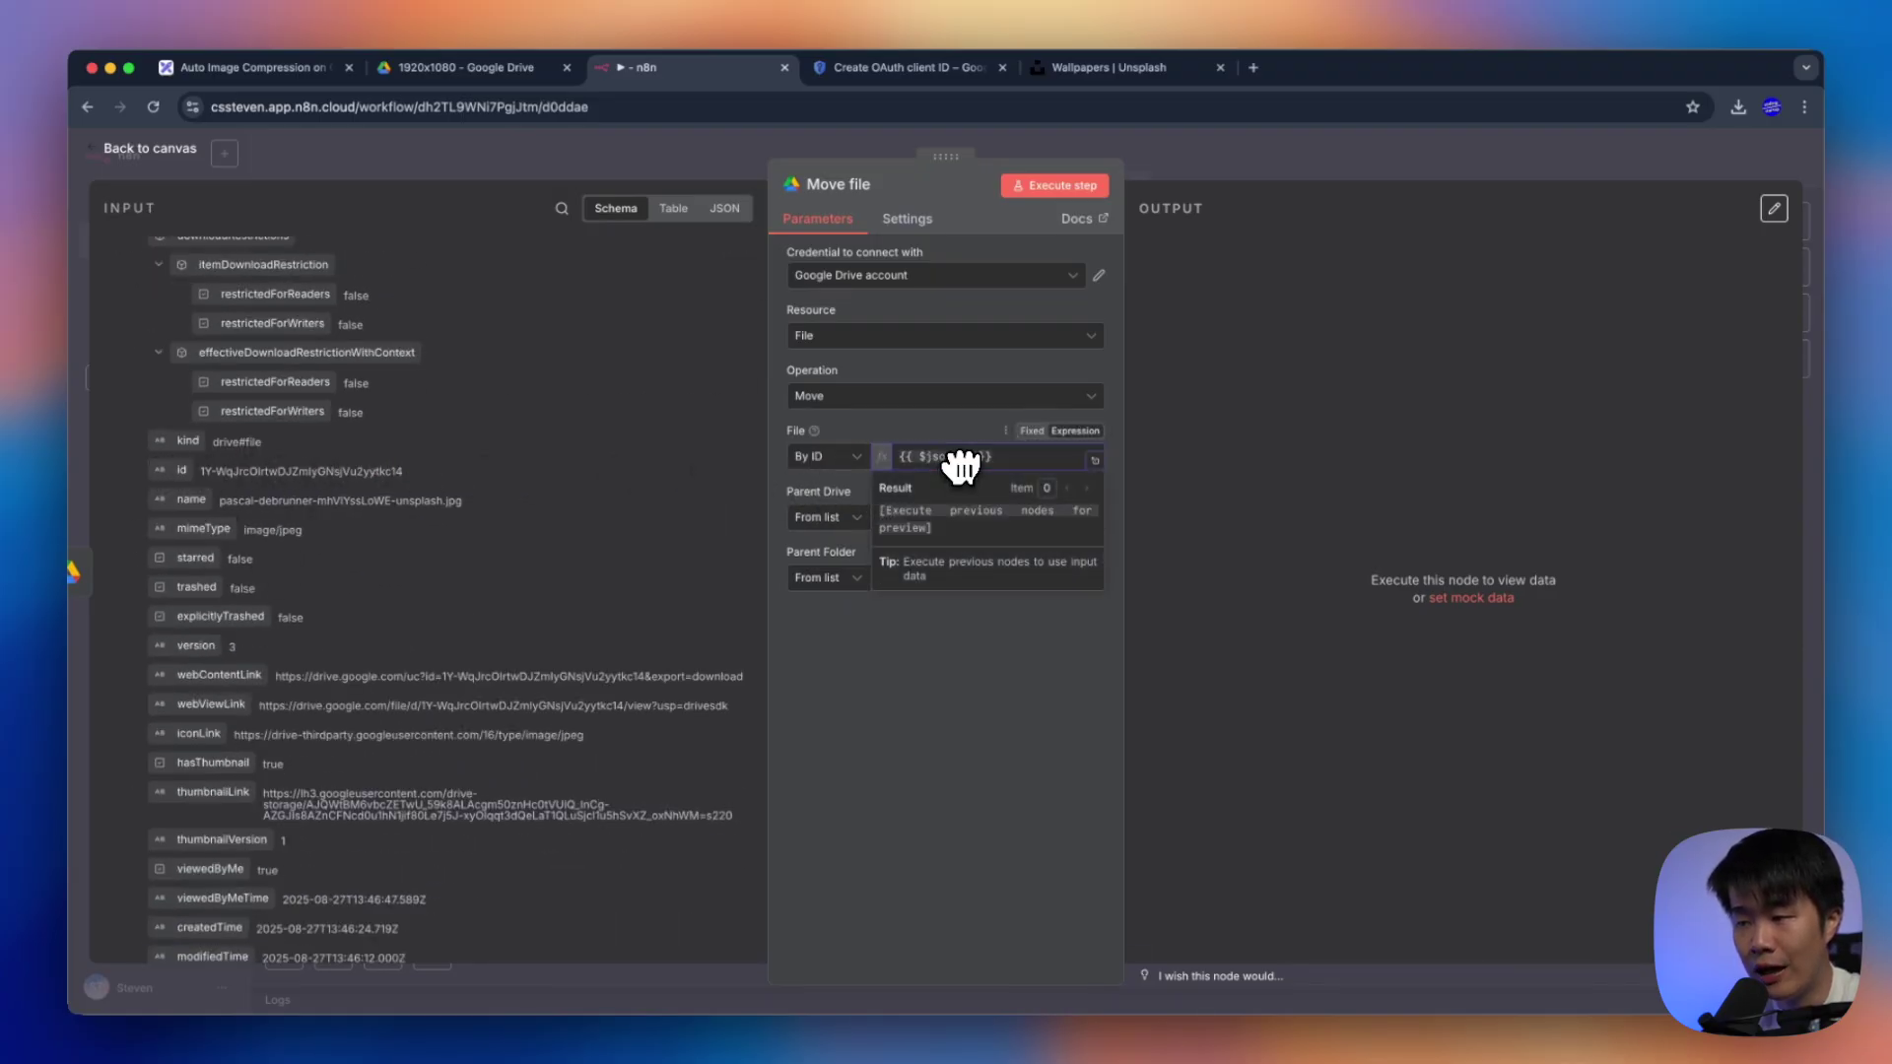
{"action": "left_click", "coordinate": [863, 684]}
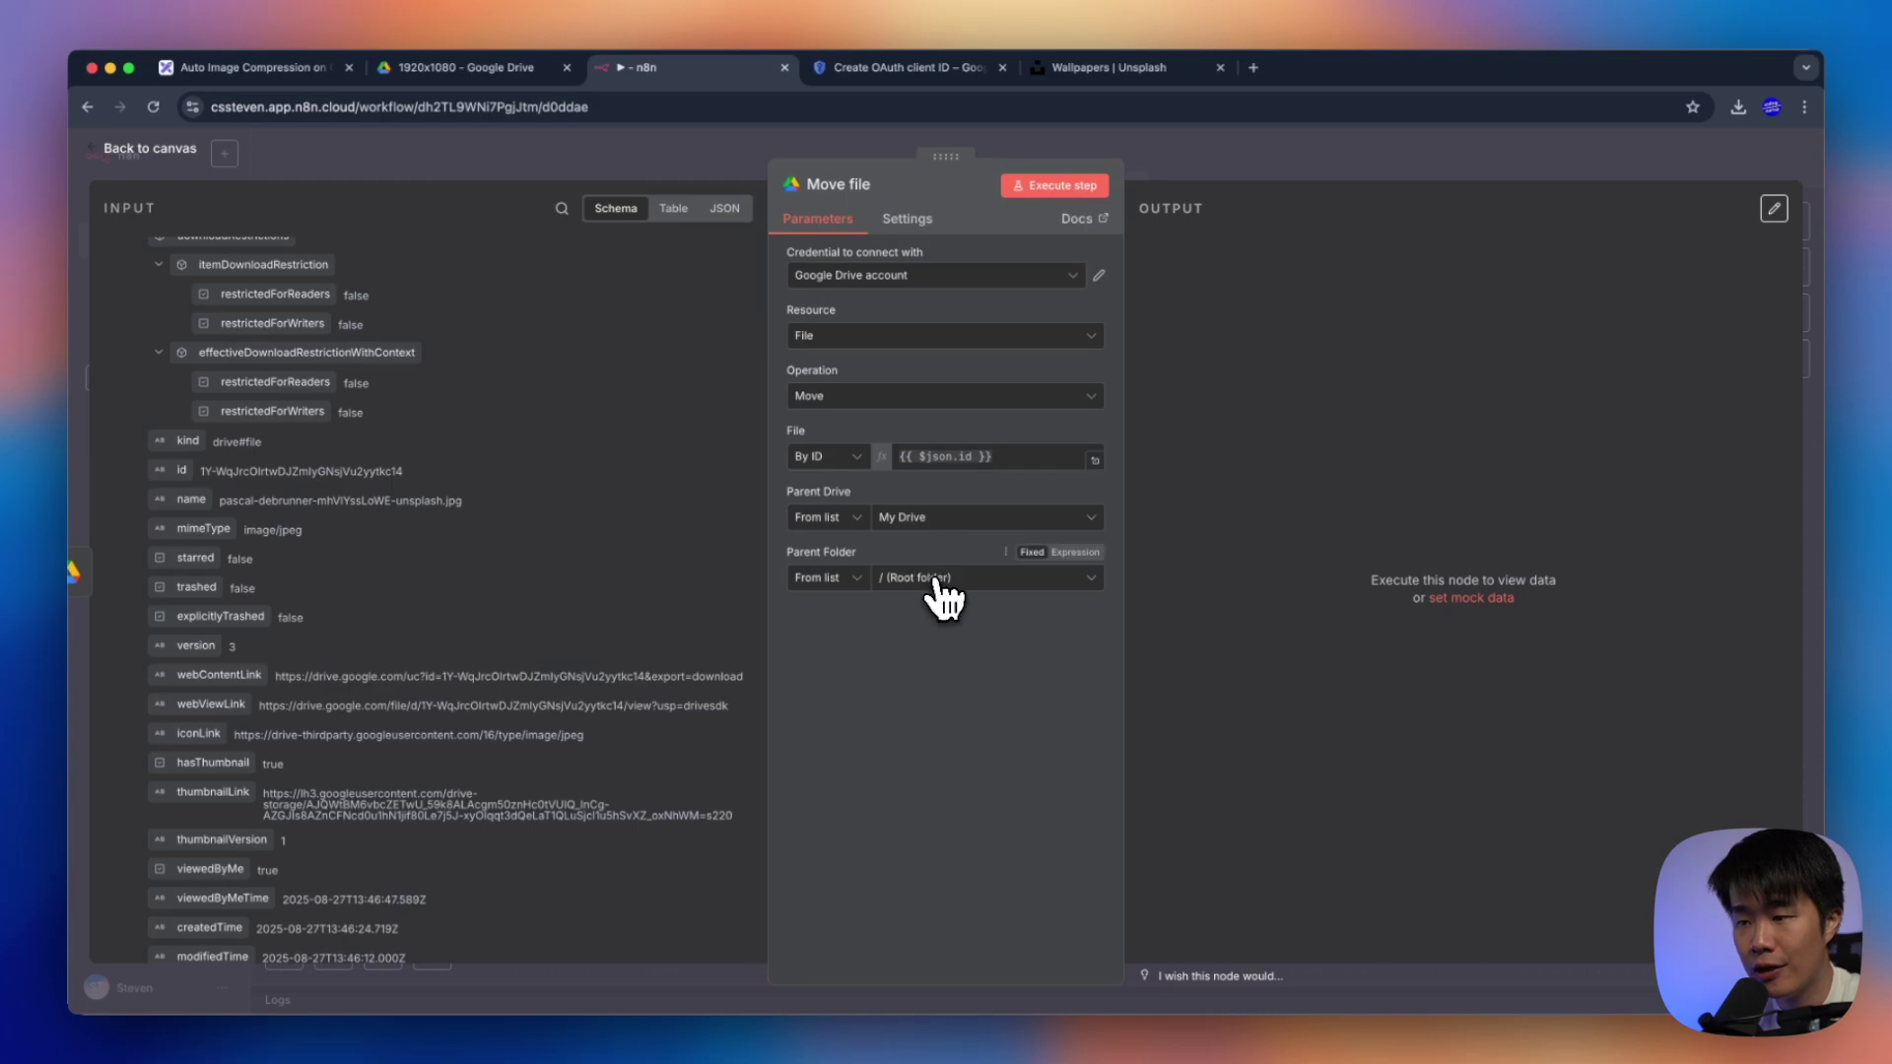
{"action": "left_click", "coordinate": [934, 580]}
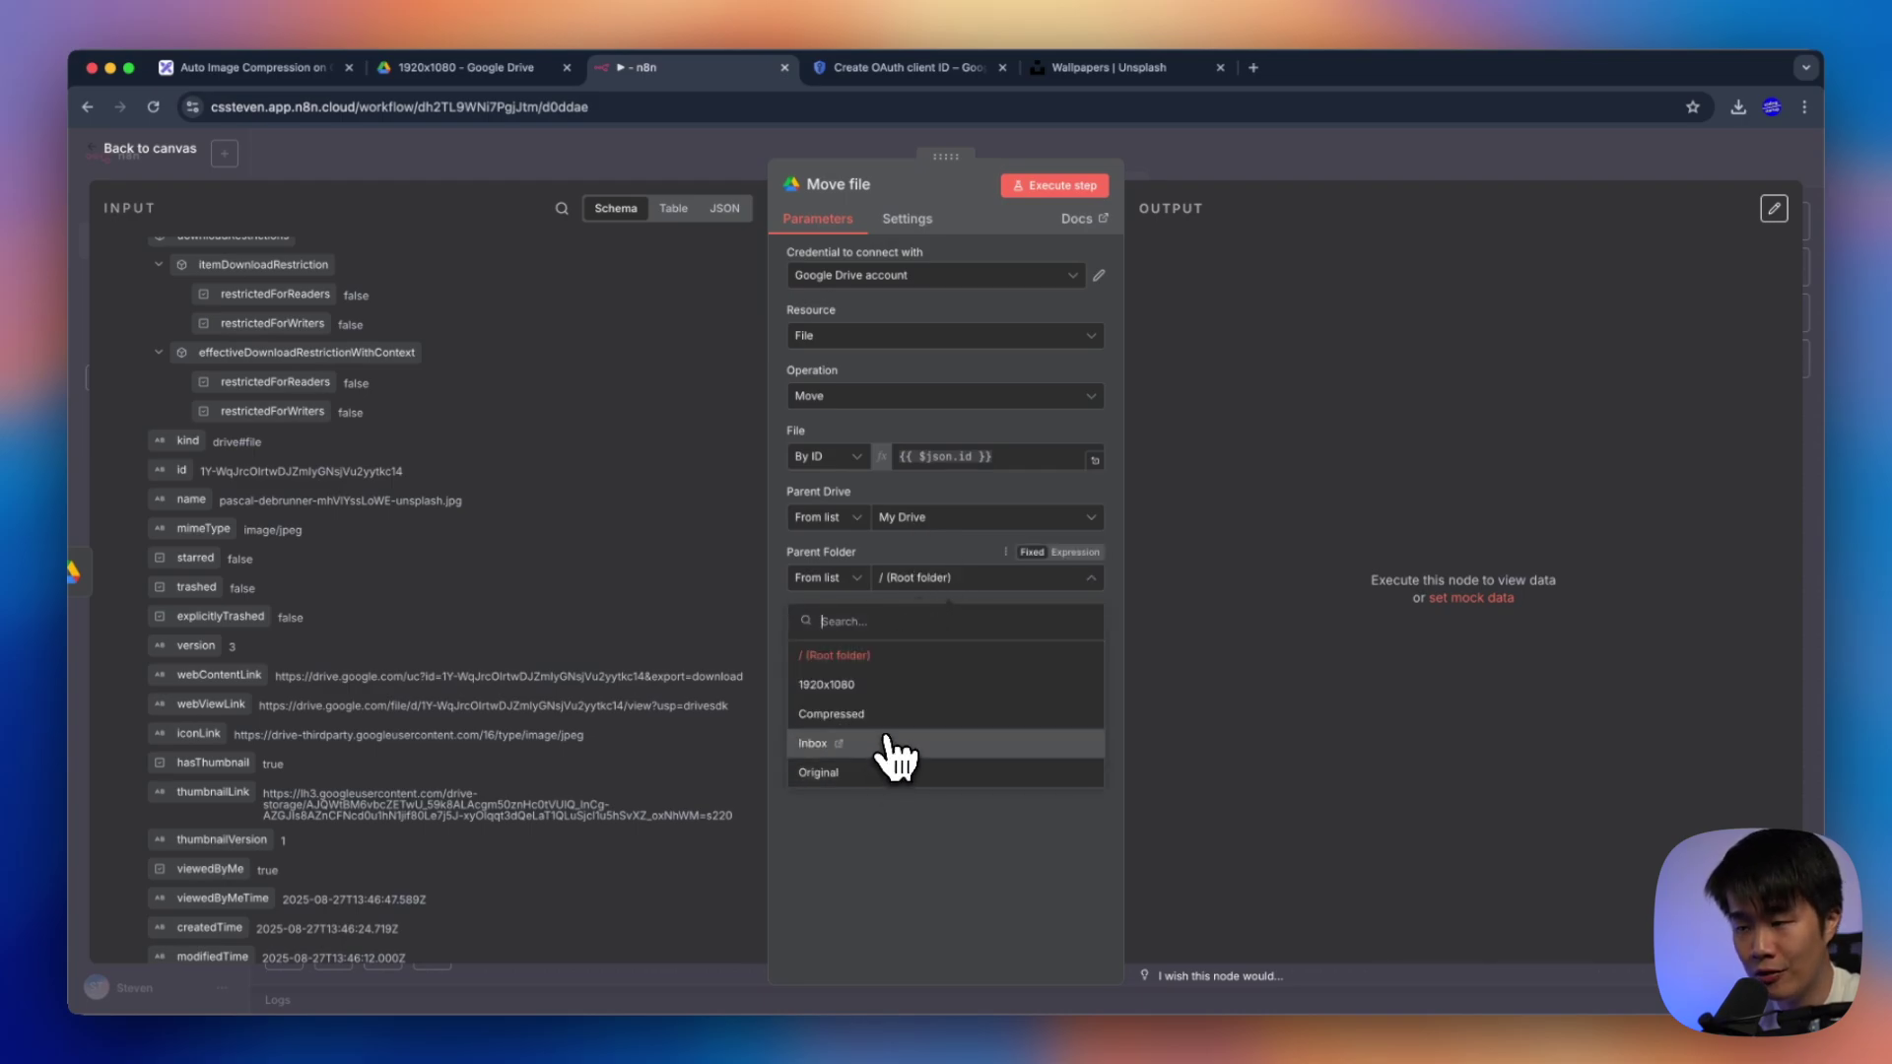
{"action": "left_click", "coordinate": [826, 772]}
{"action": "left_click", "coordinate": [458, 67]}
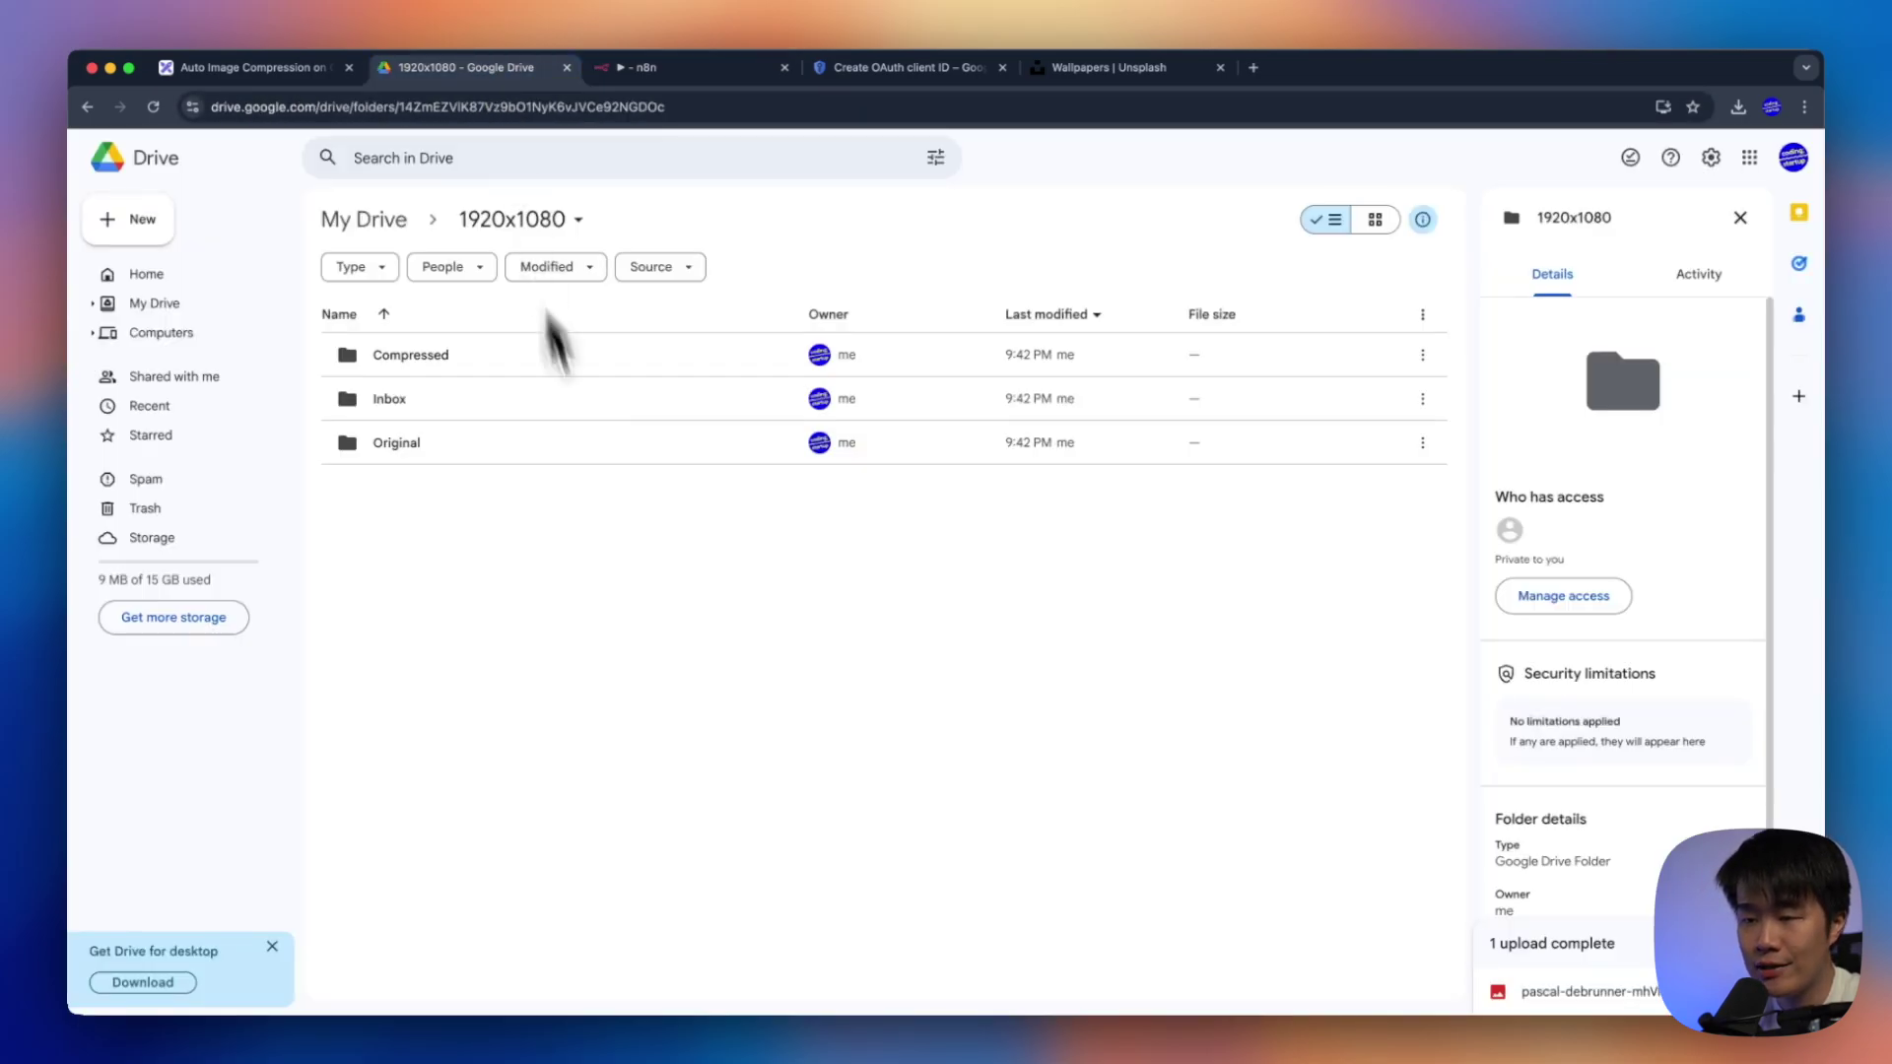
{"action": "left_click", "coordinate": [1740, 217]}
{"action": "double_click", "coordinate": [546, 398]}
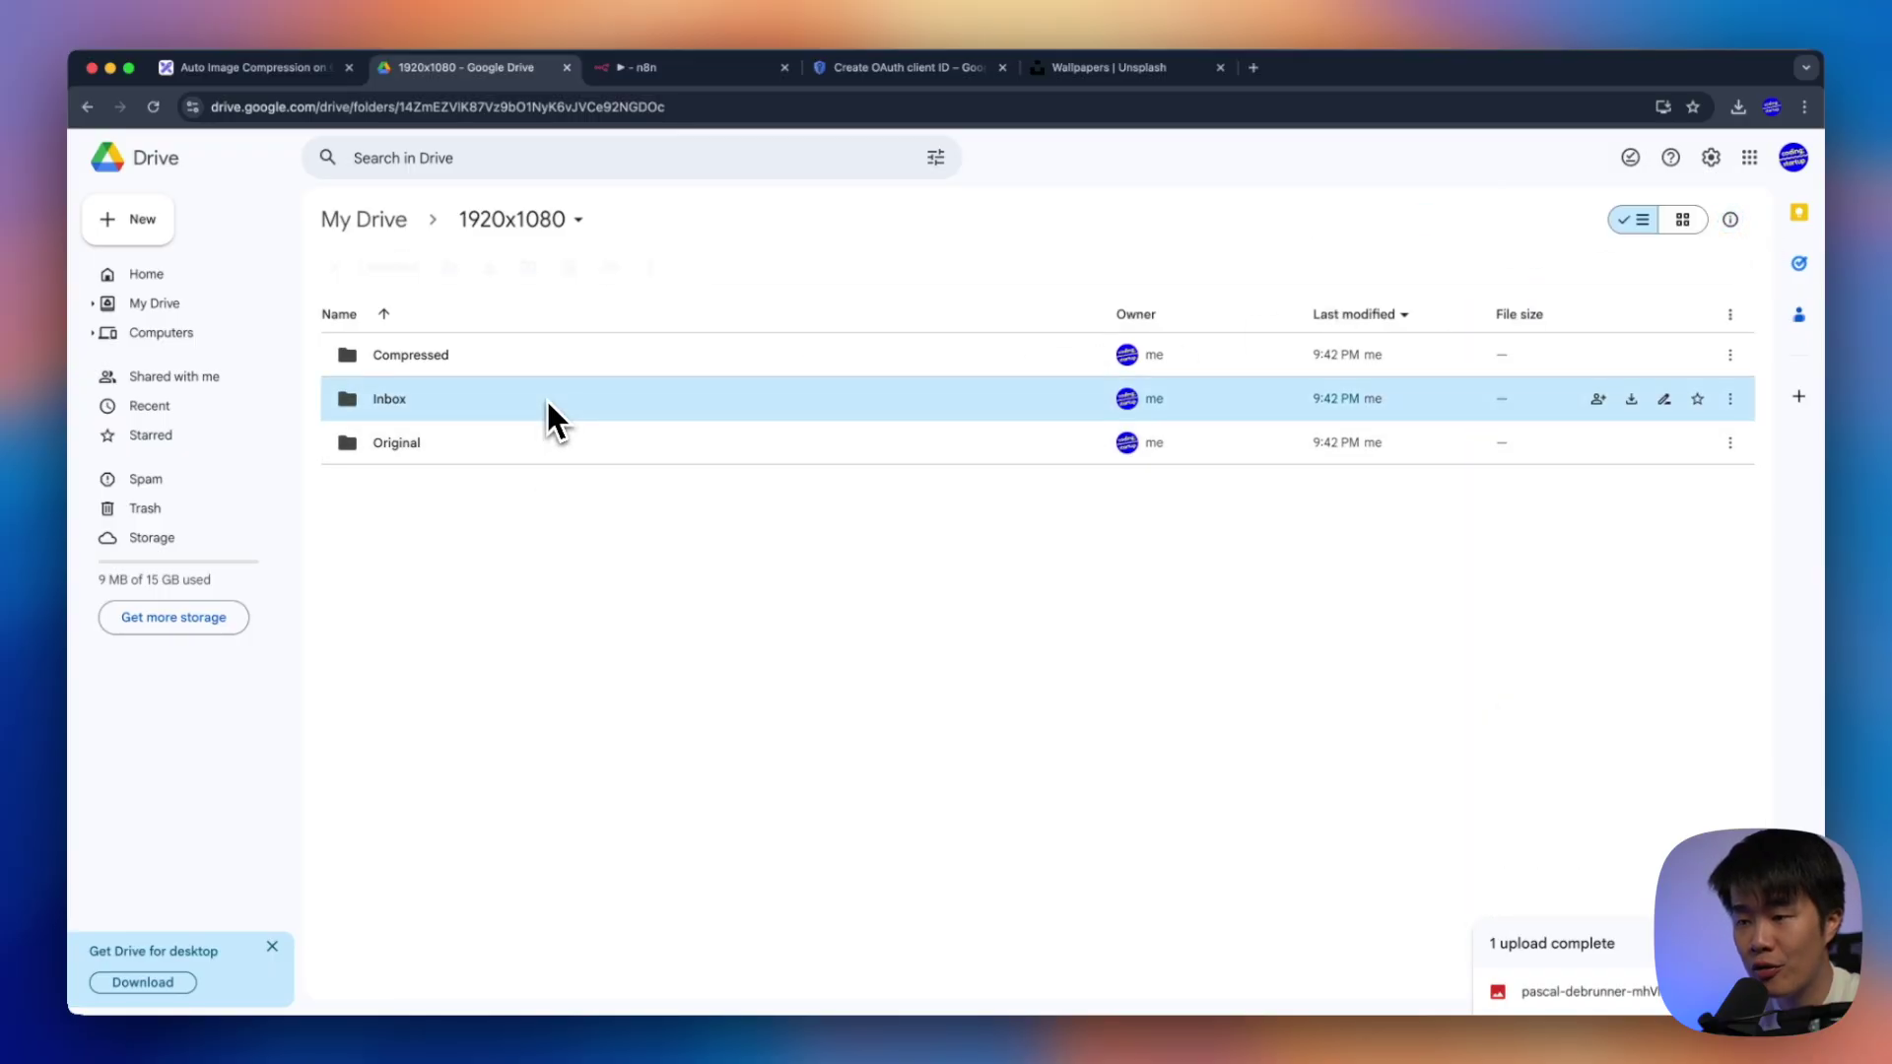
{"action": "left_click", "coordinate": [688, 69]}
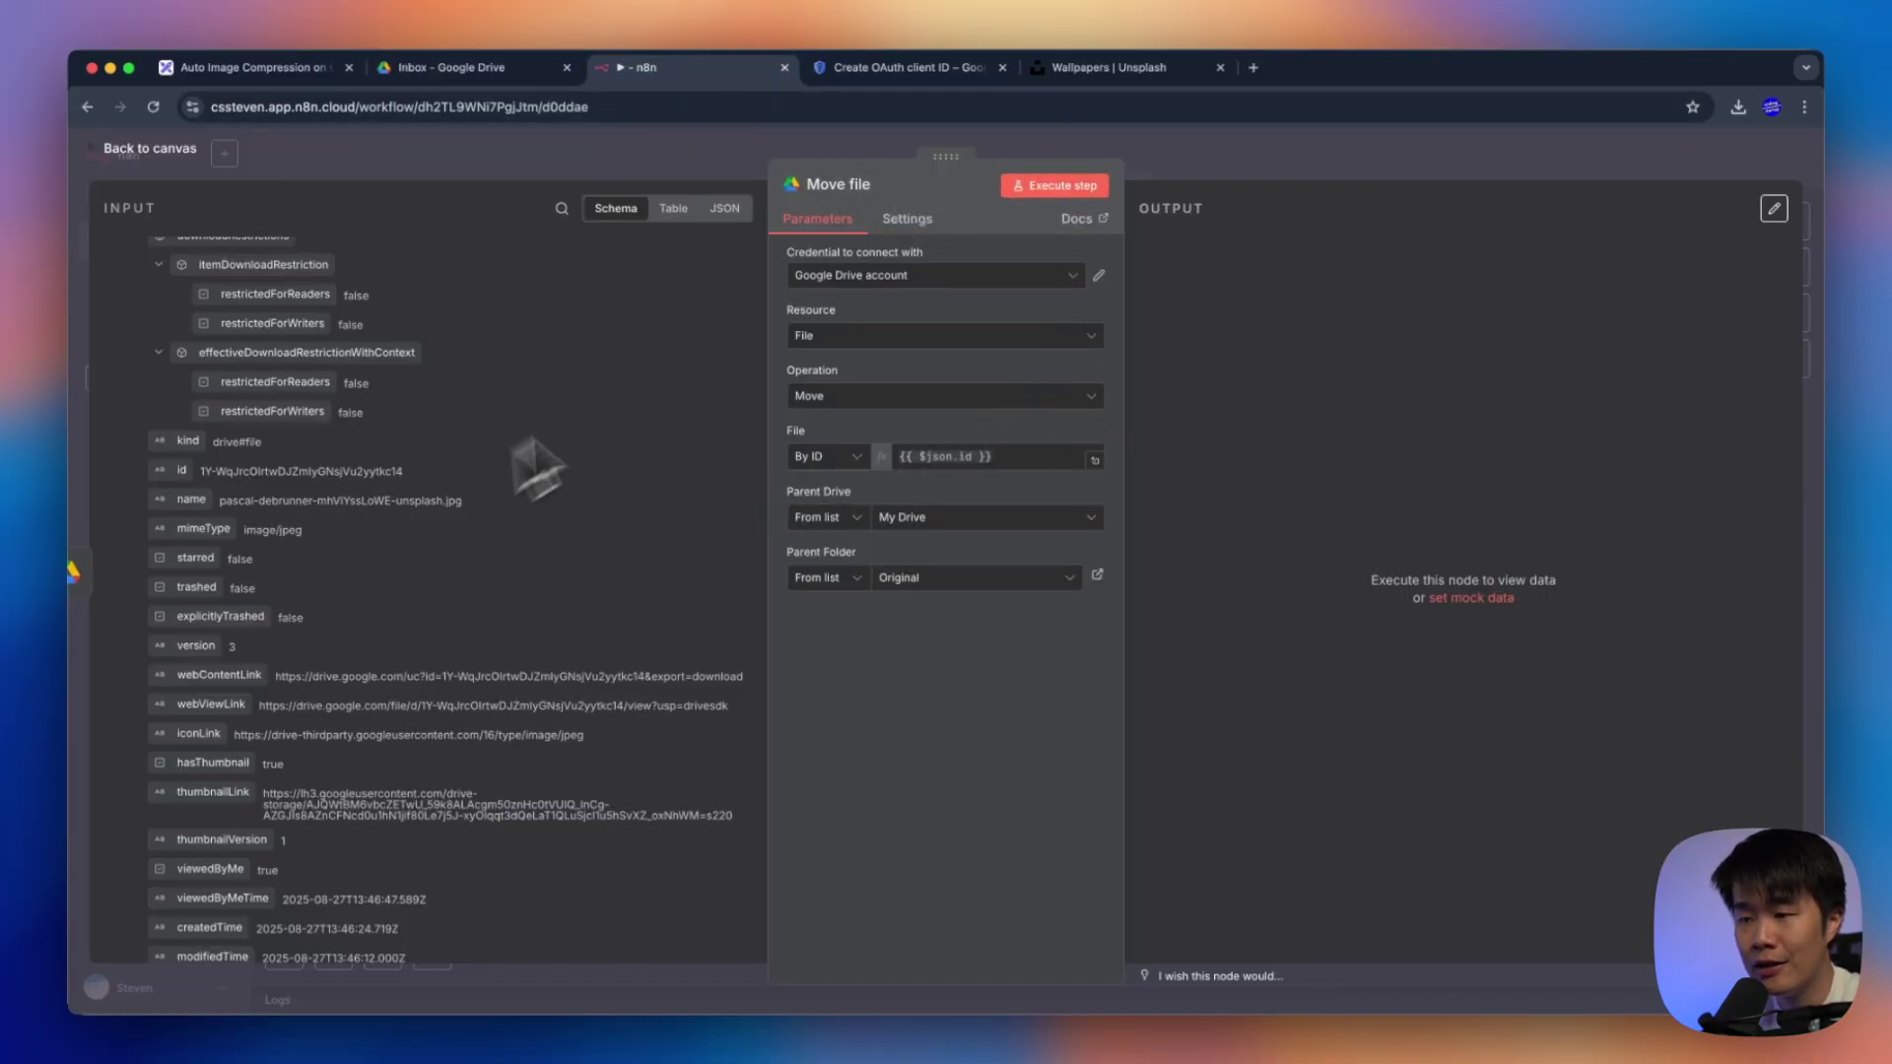
Execute the Move file step (1 item) and reload Drive to see Inbox emptied
{"action": "left_click", "coordinate": [1059, 185]}
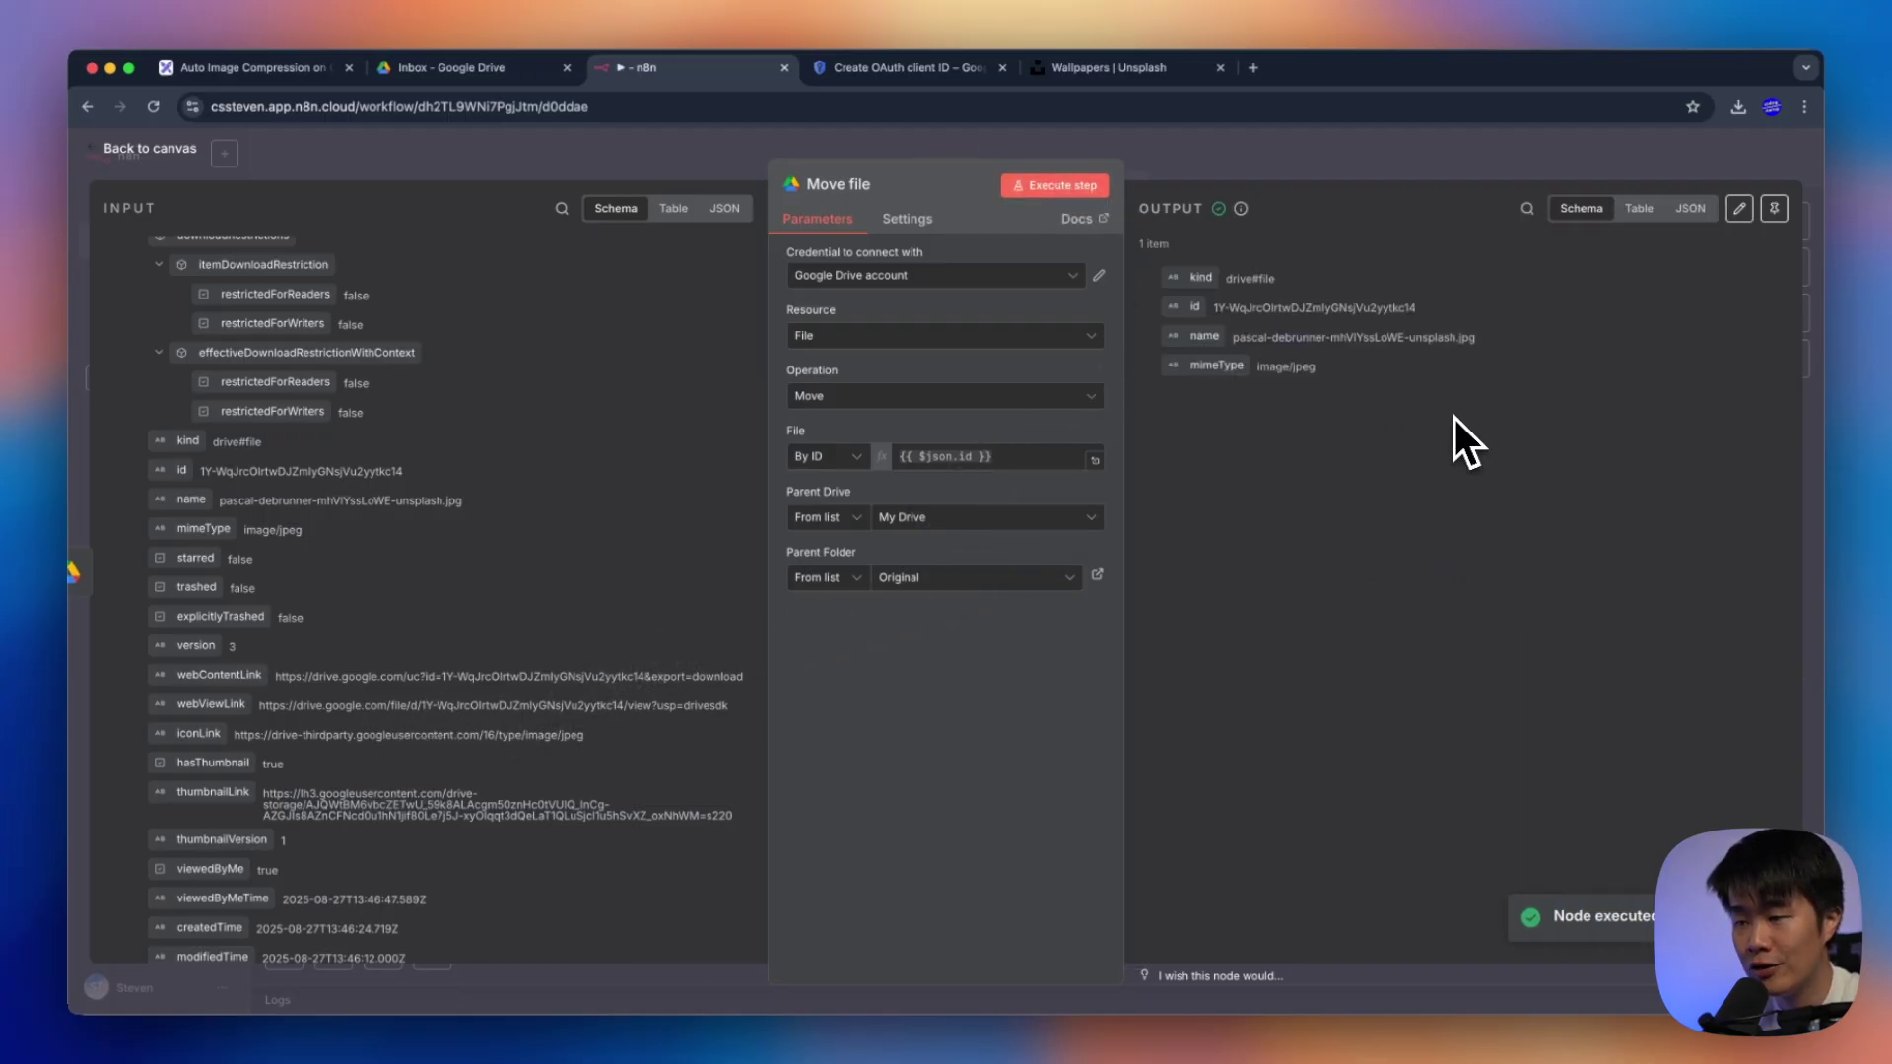
{"action": "left_click_drag", "start_coordinate": [1271, 337], "coordinate": [1217, 246]}
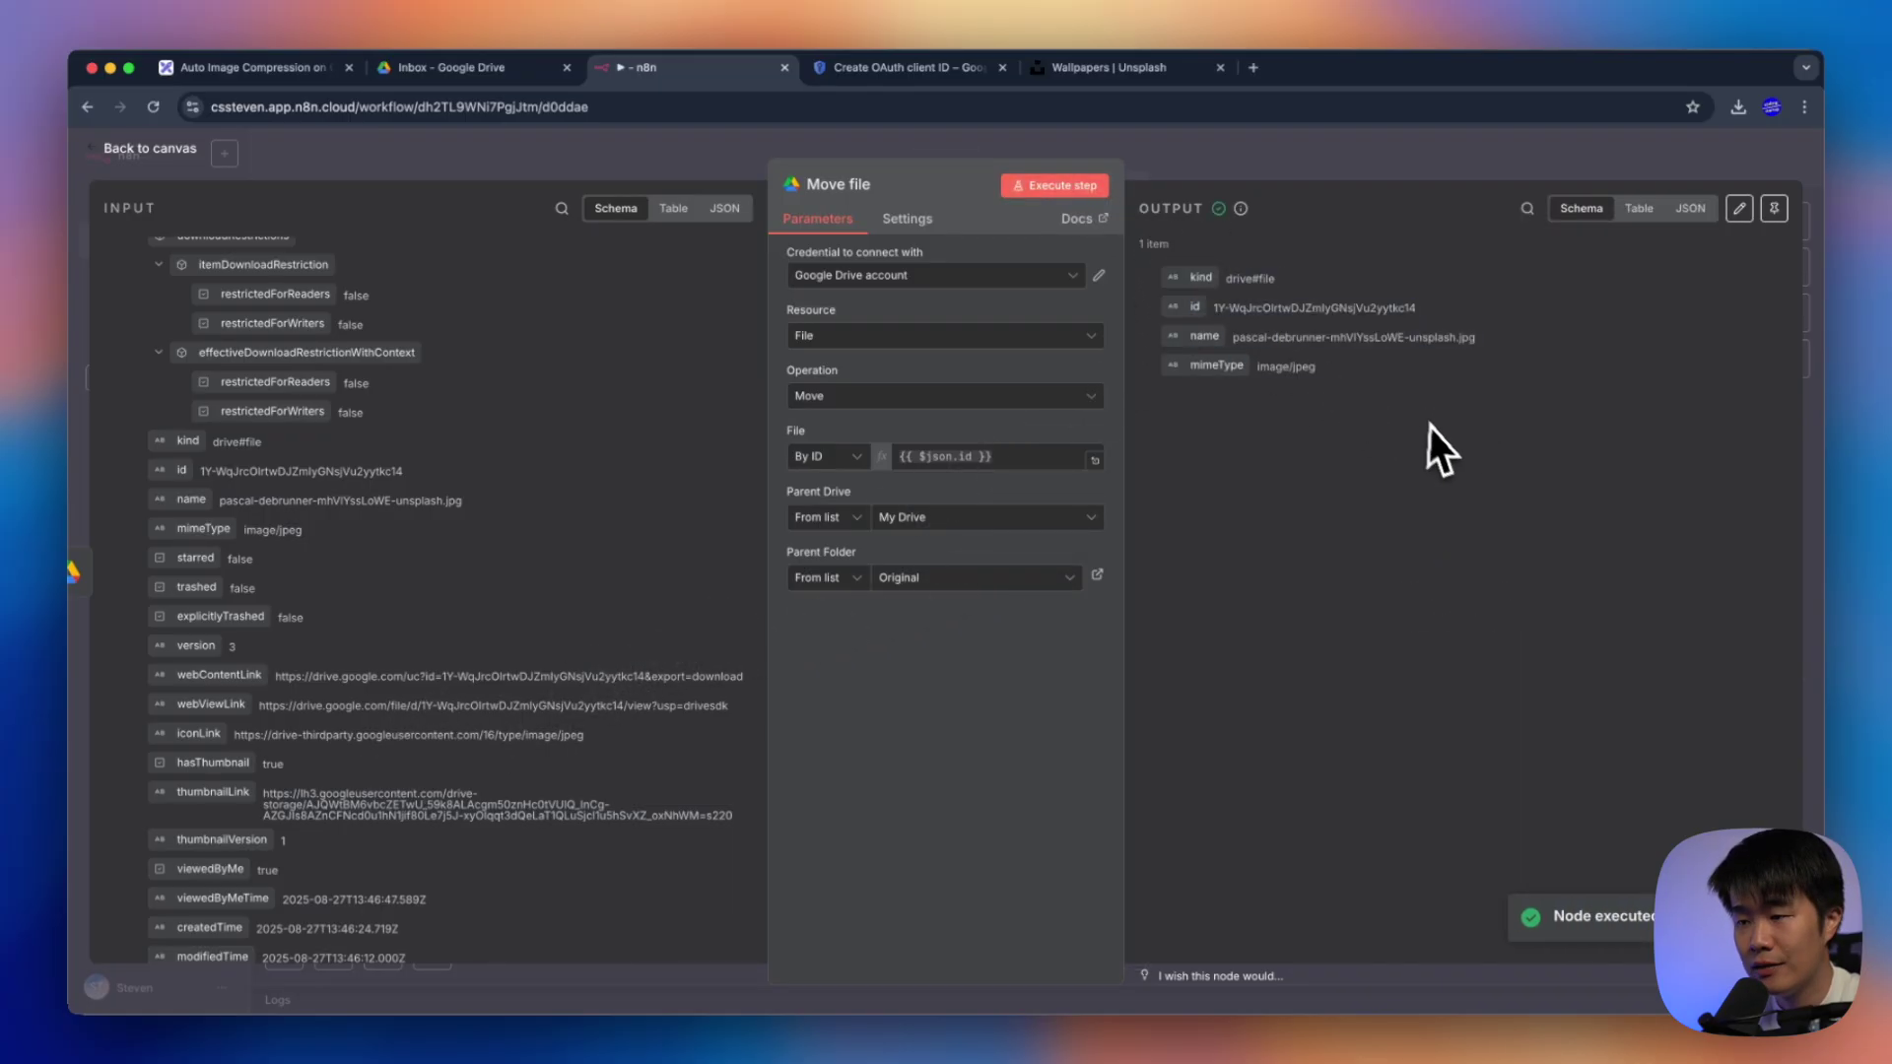
{"action": "left_click", "coordinate": [493, 67]}
{"action": "key", "text": "super+r"}
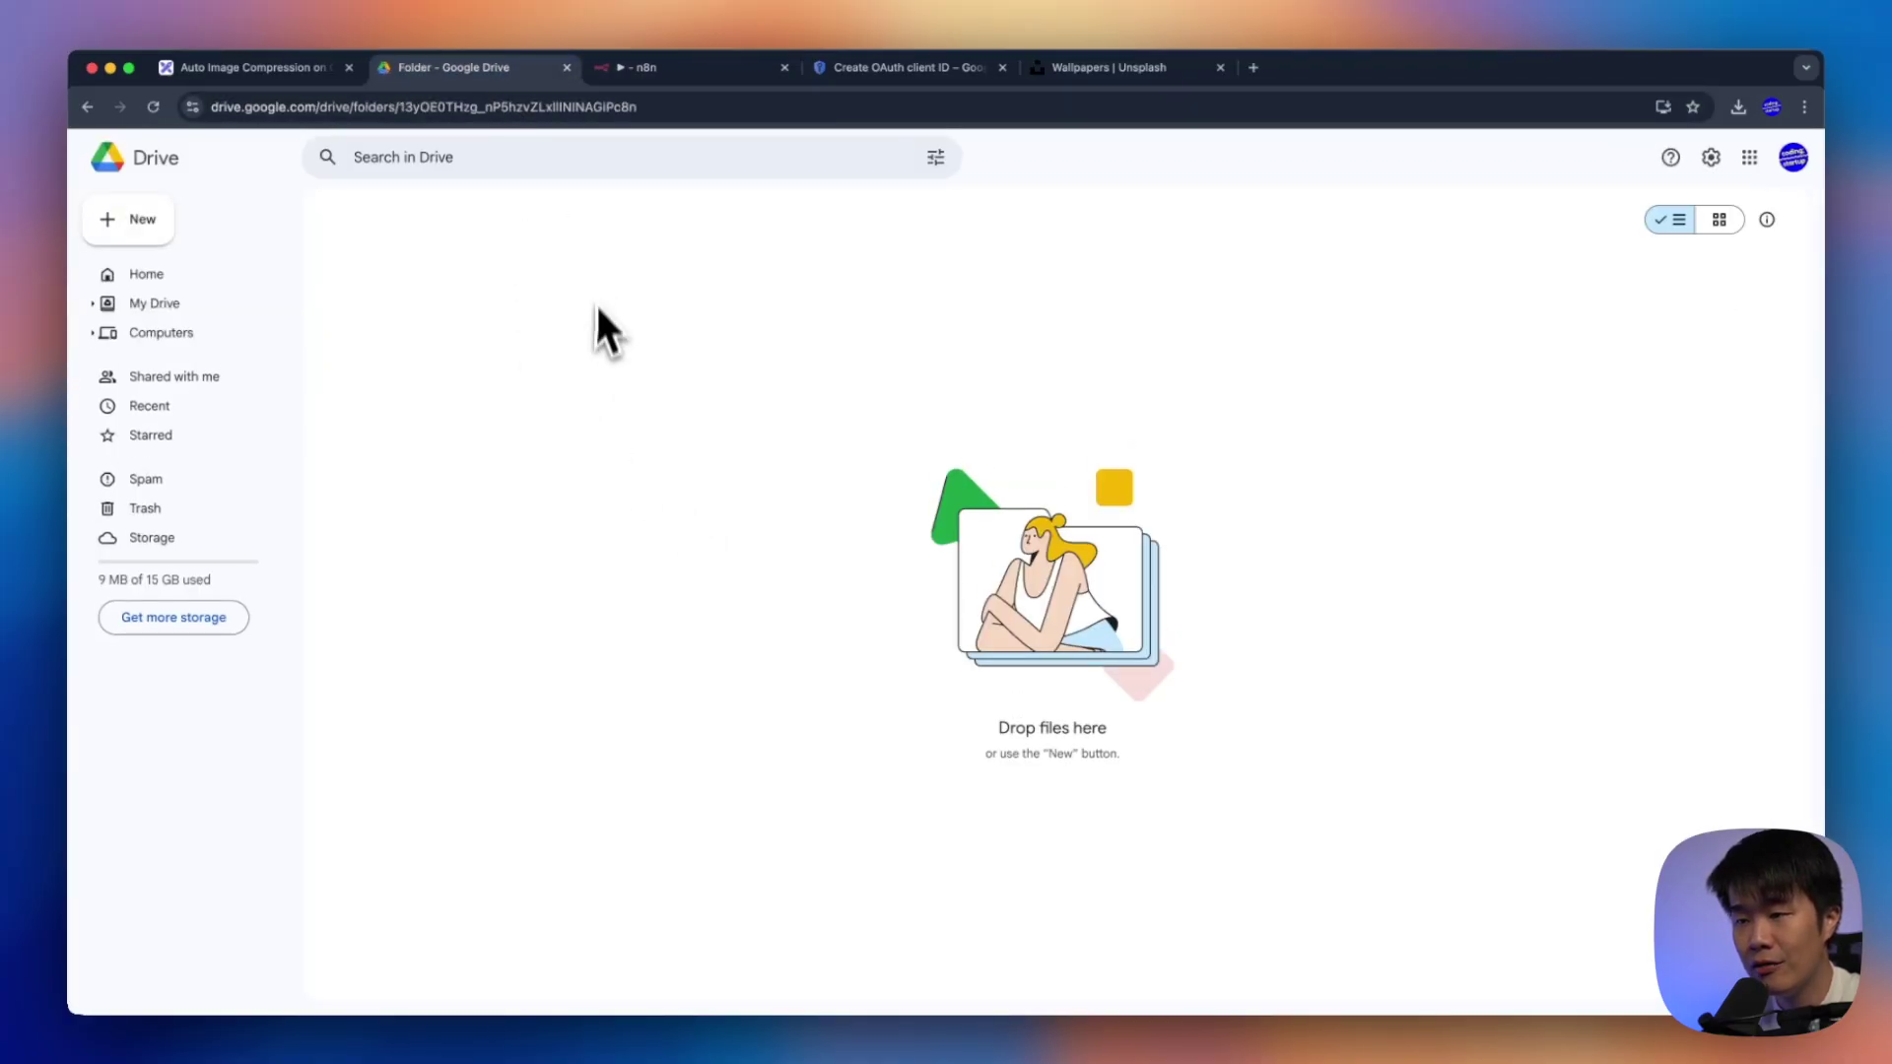
Verify the moved JPEG now sits in the 1920x1080 Original folder, then return to the diagram
{"action": "left_click", "coordinate": [517, 232]}
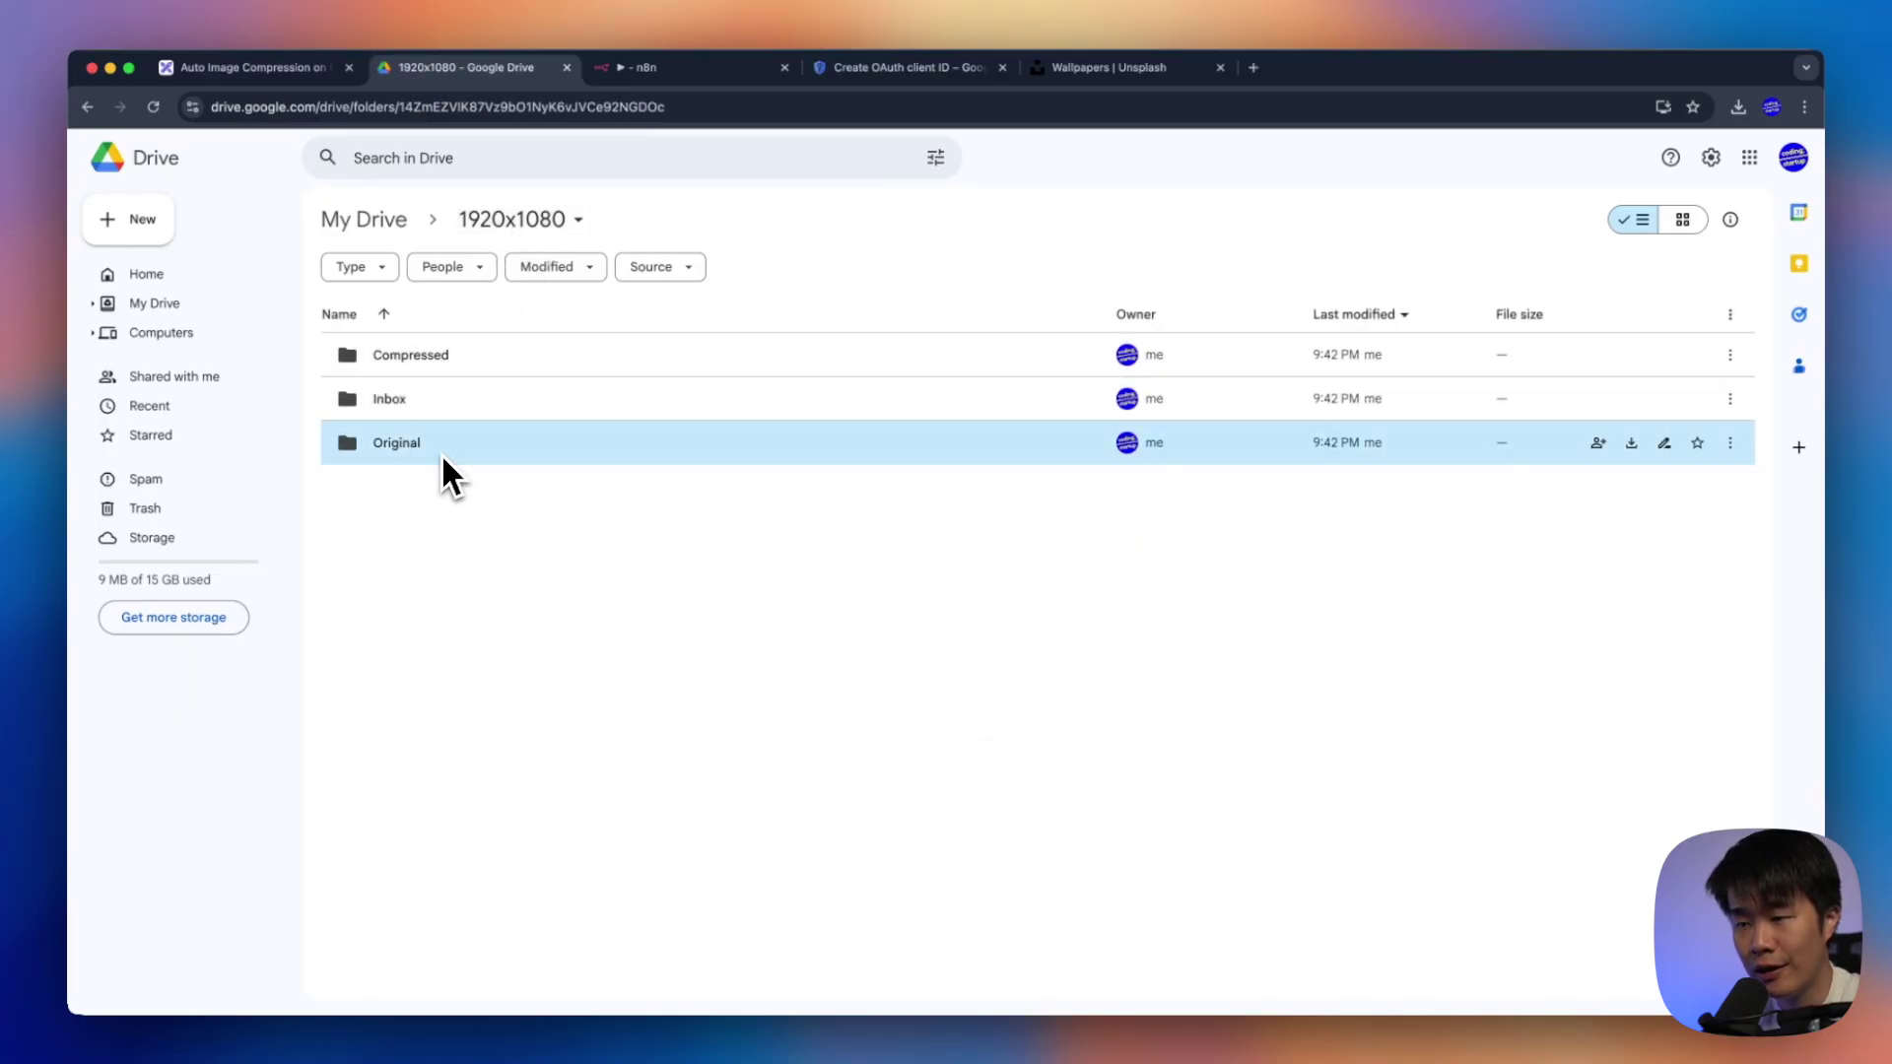
{"action": "double_click", "coordinate": [440, 451]}
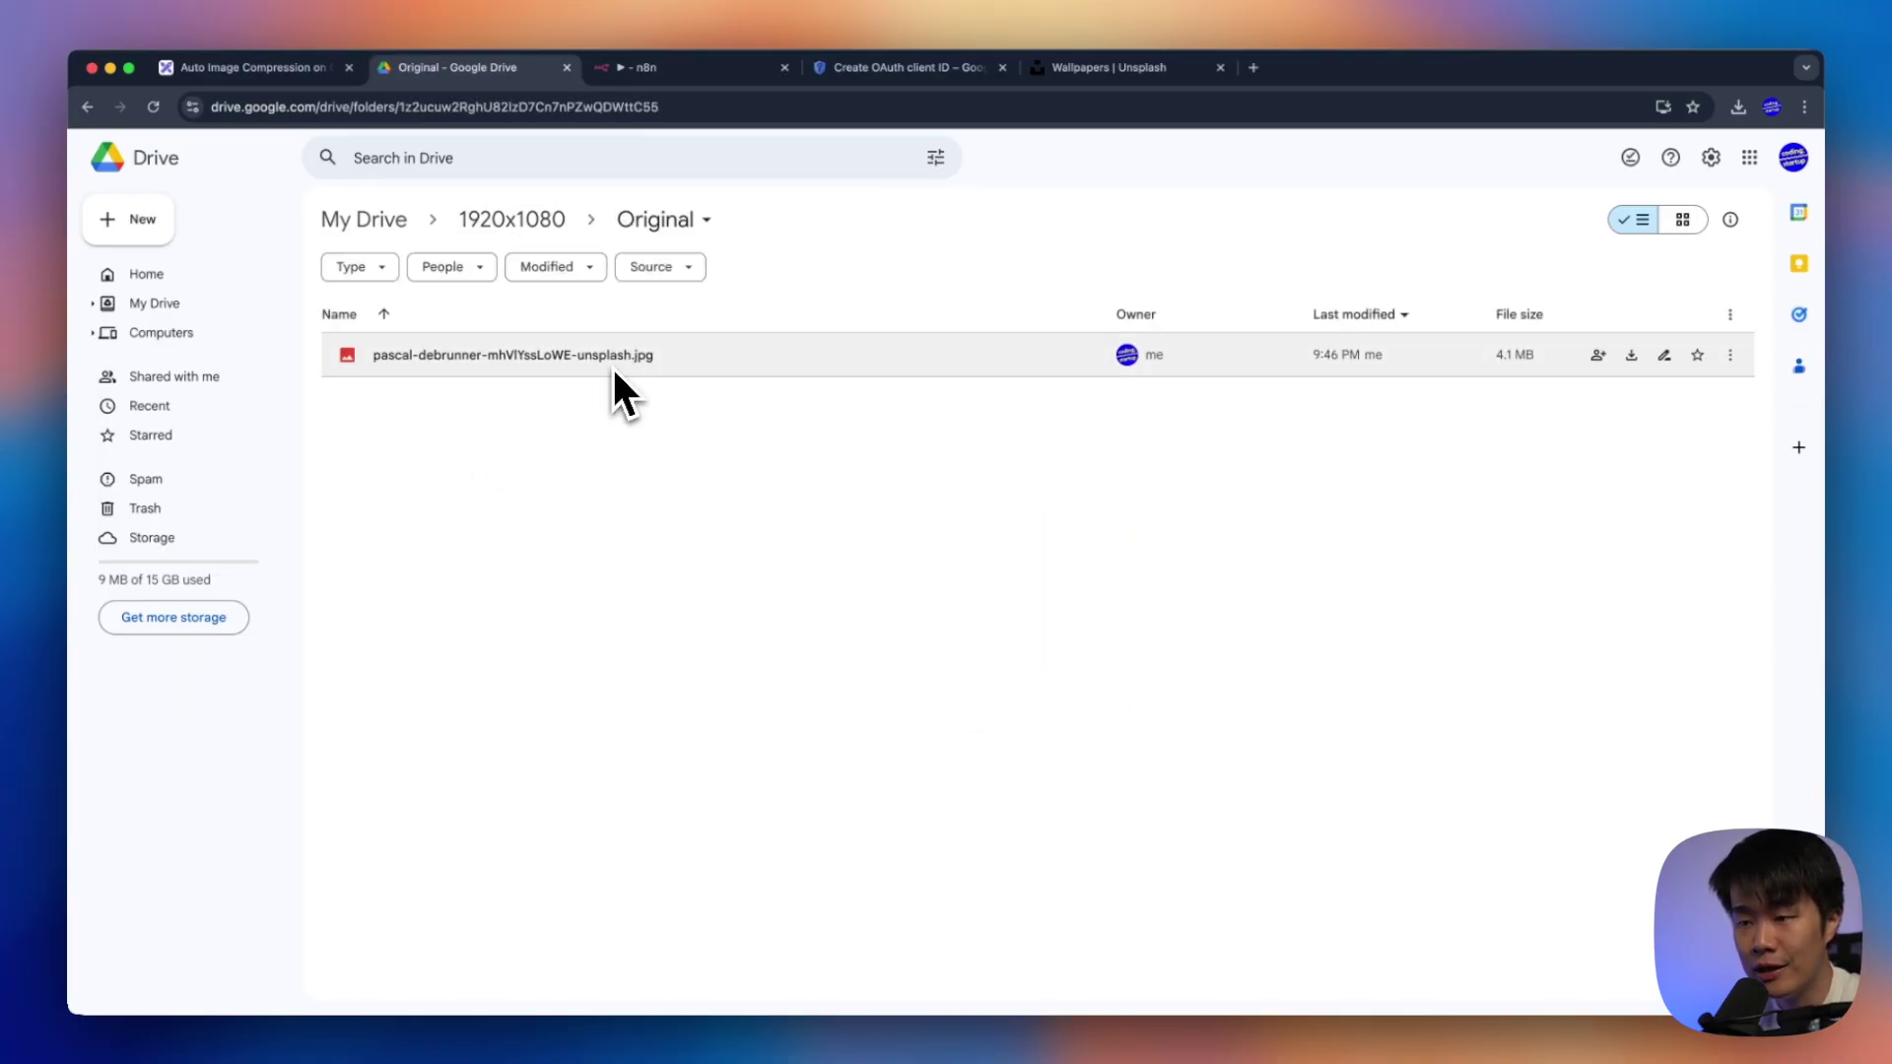
{"action": "left_click", "coordinate": [545, 222]}
{"action": "left_click", "coordinate": [272, 65]}
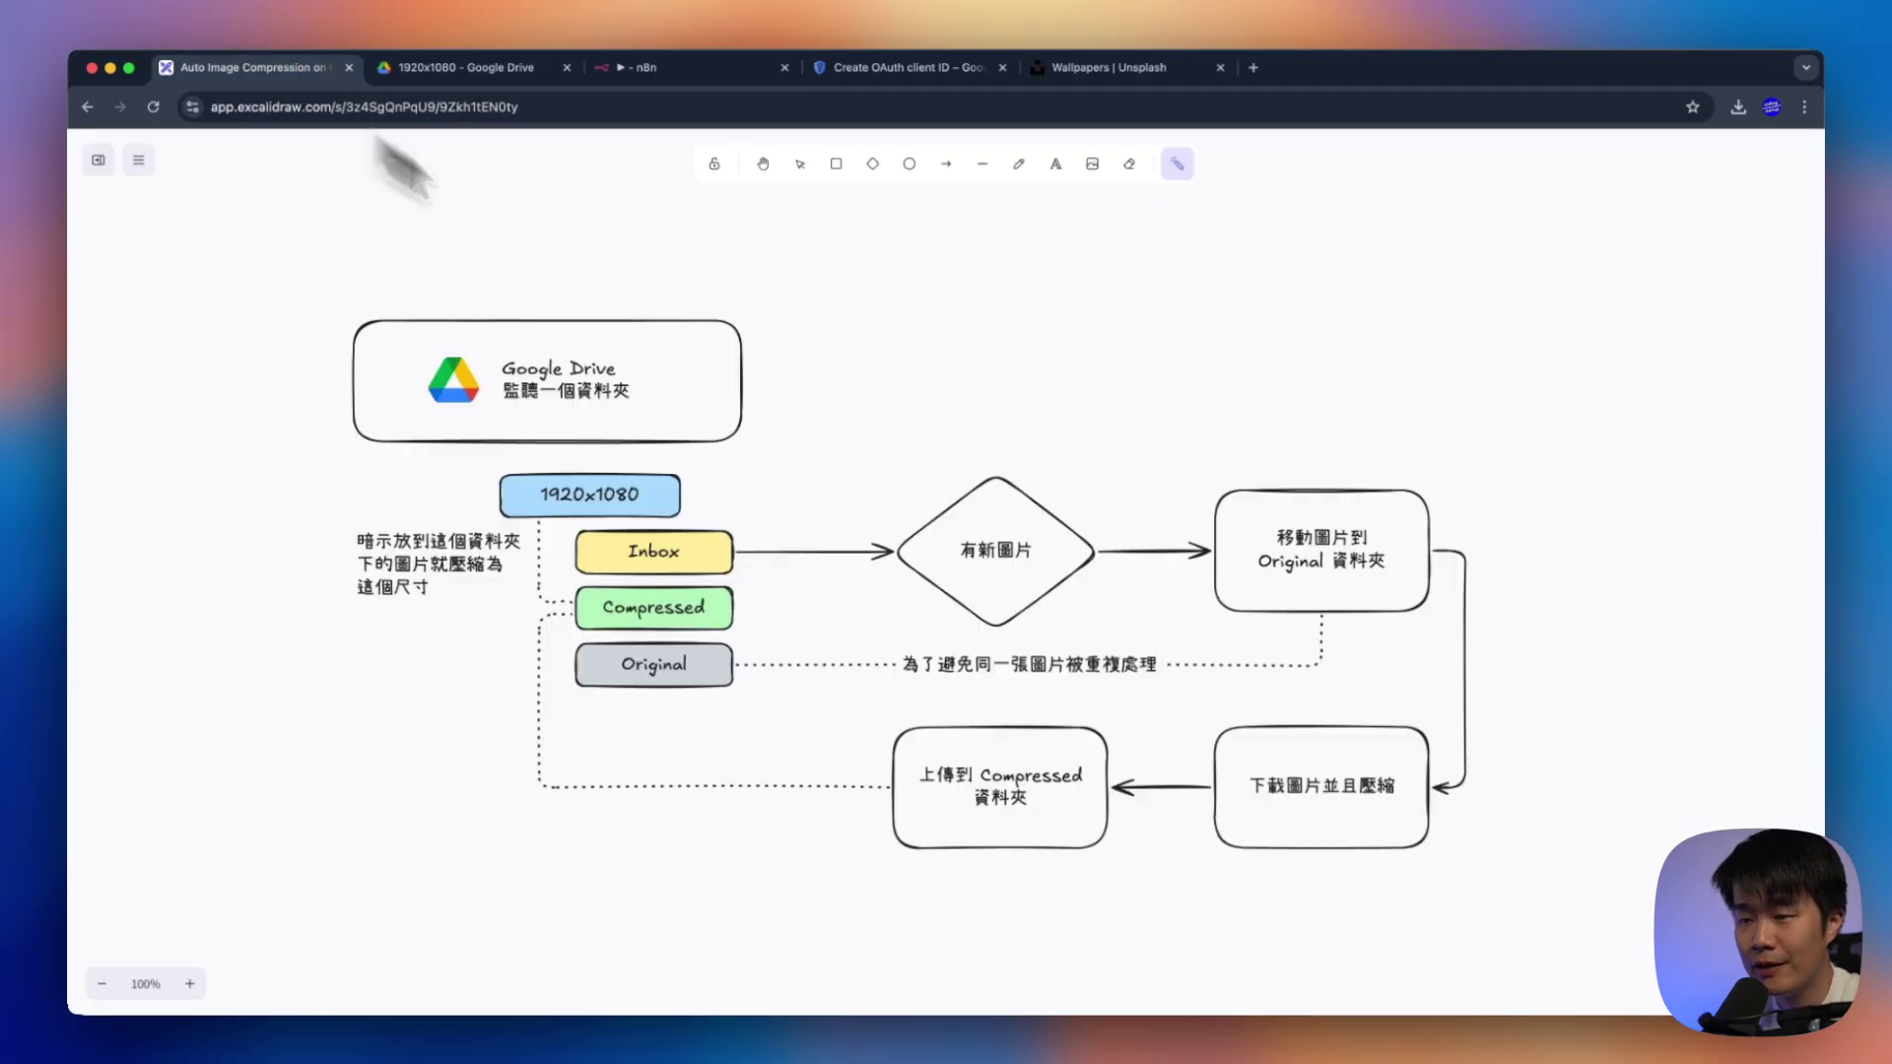
Circle the move-to-Original box and underline the download-and-compress box in the diagram
{"action": "mouse_move", "coordinate": [1419, 636]}
{"action": "left_mouse_down"}
{"action": "mouse_move", "coordinate": [1335, 619]}
{"action": "mouse_move", "coordinate": [1386, 633]}
{"action": "left_mouse_up"}
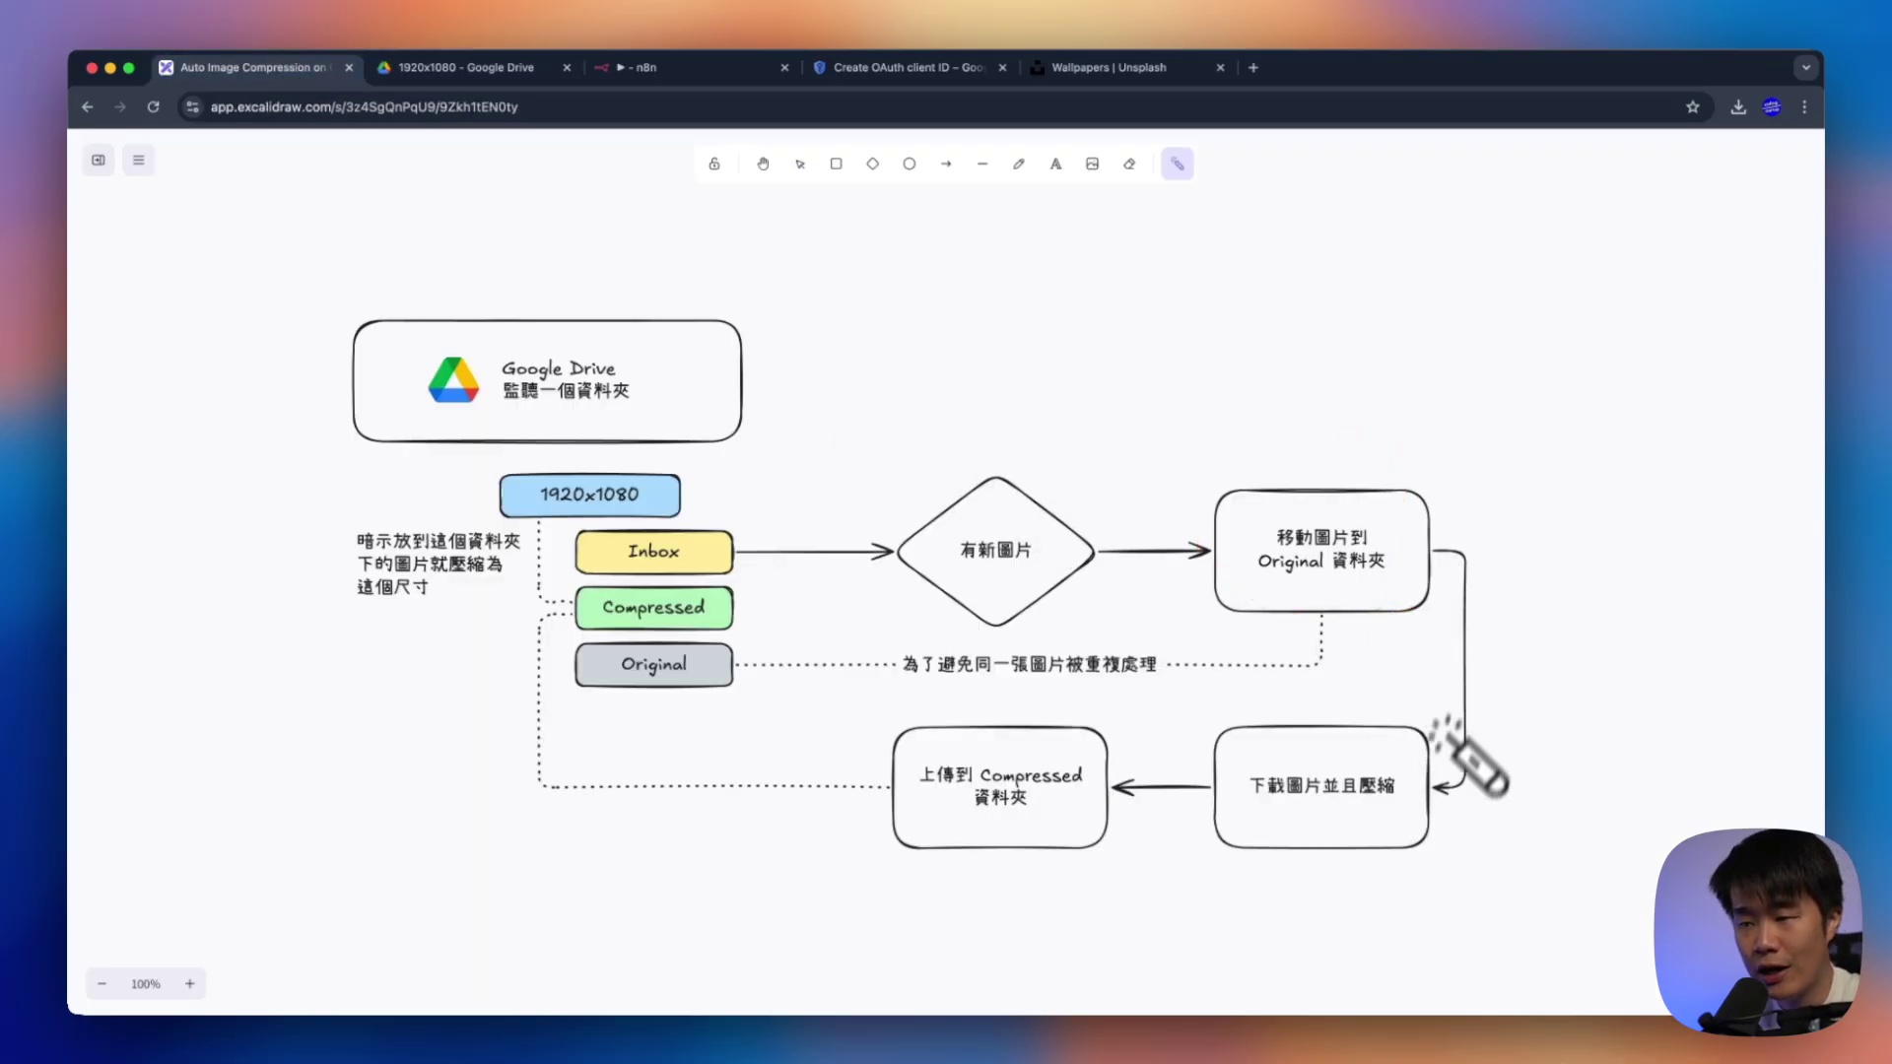
{"action": "left_click_drag", "start_coordinate": [1222, 803], "coordinate": [1458, 808]}
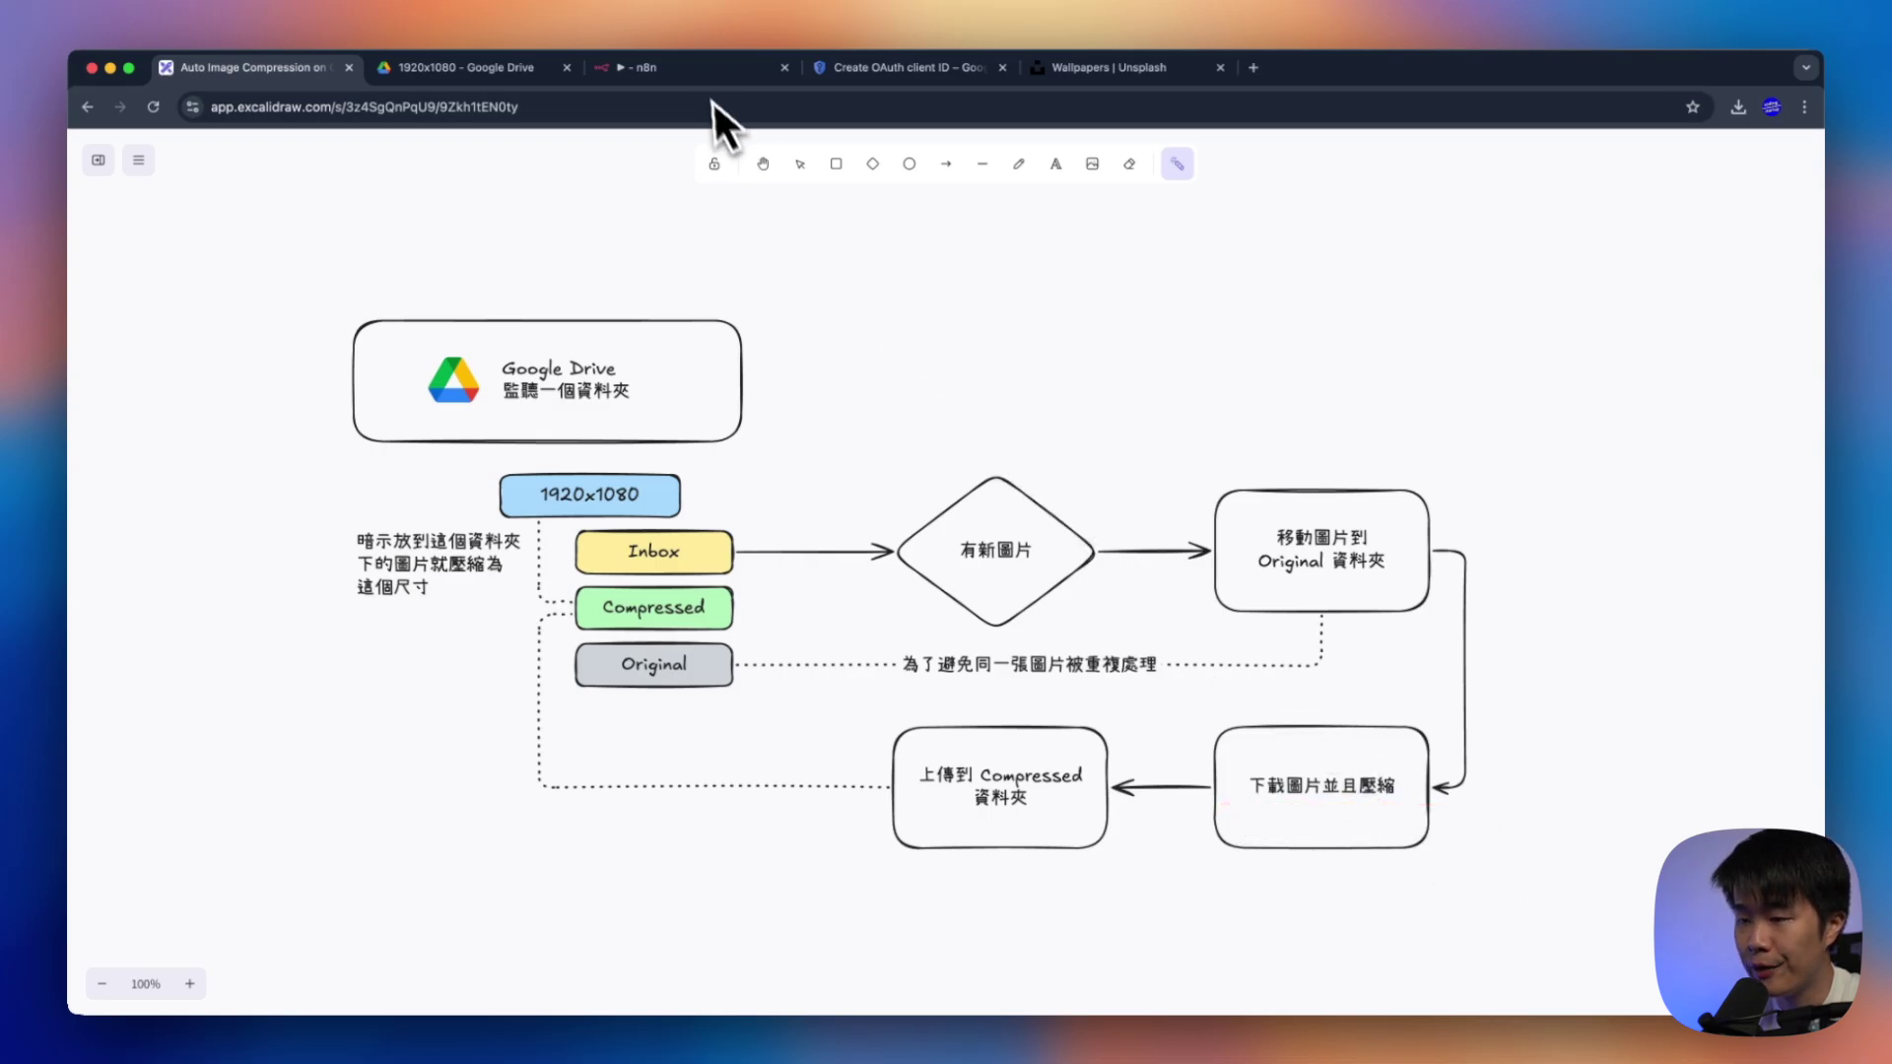
{"action": "left_click", "coordinate": [701, 74]}
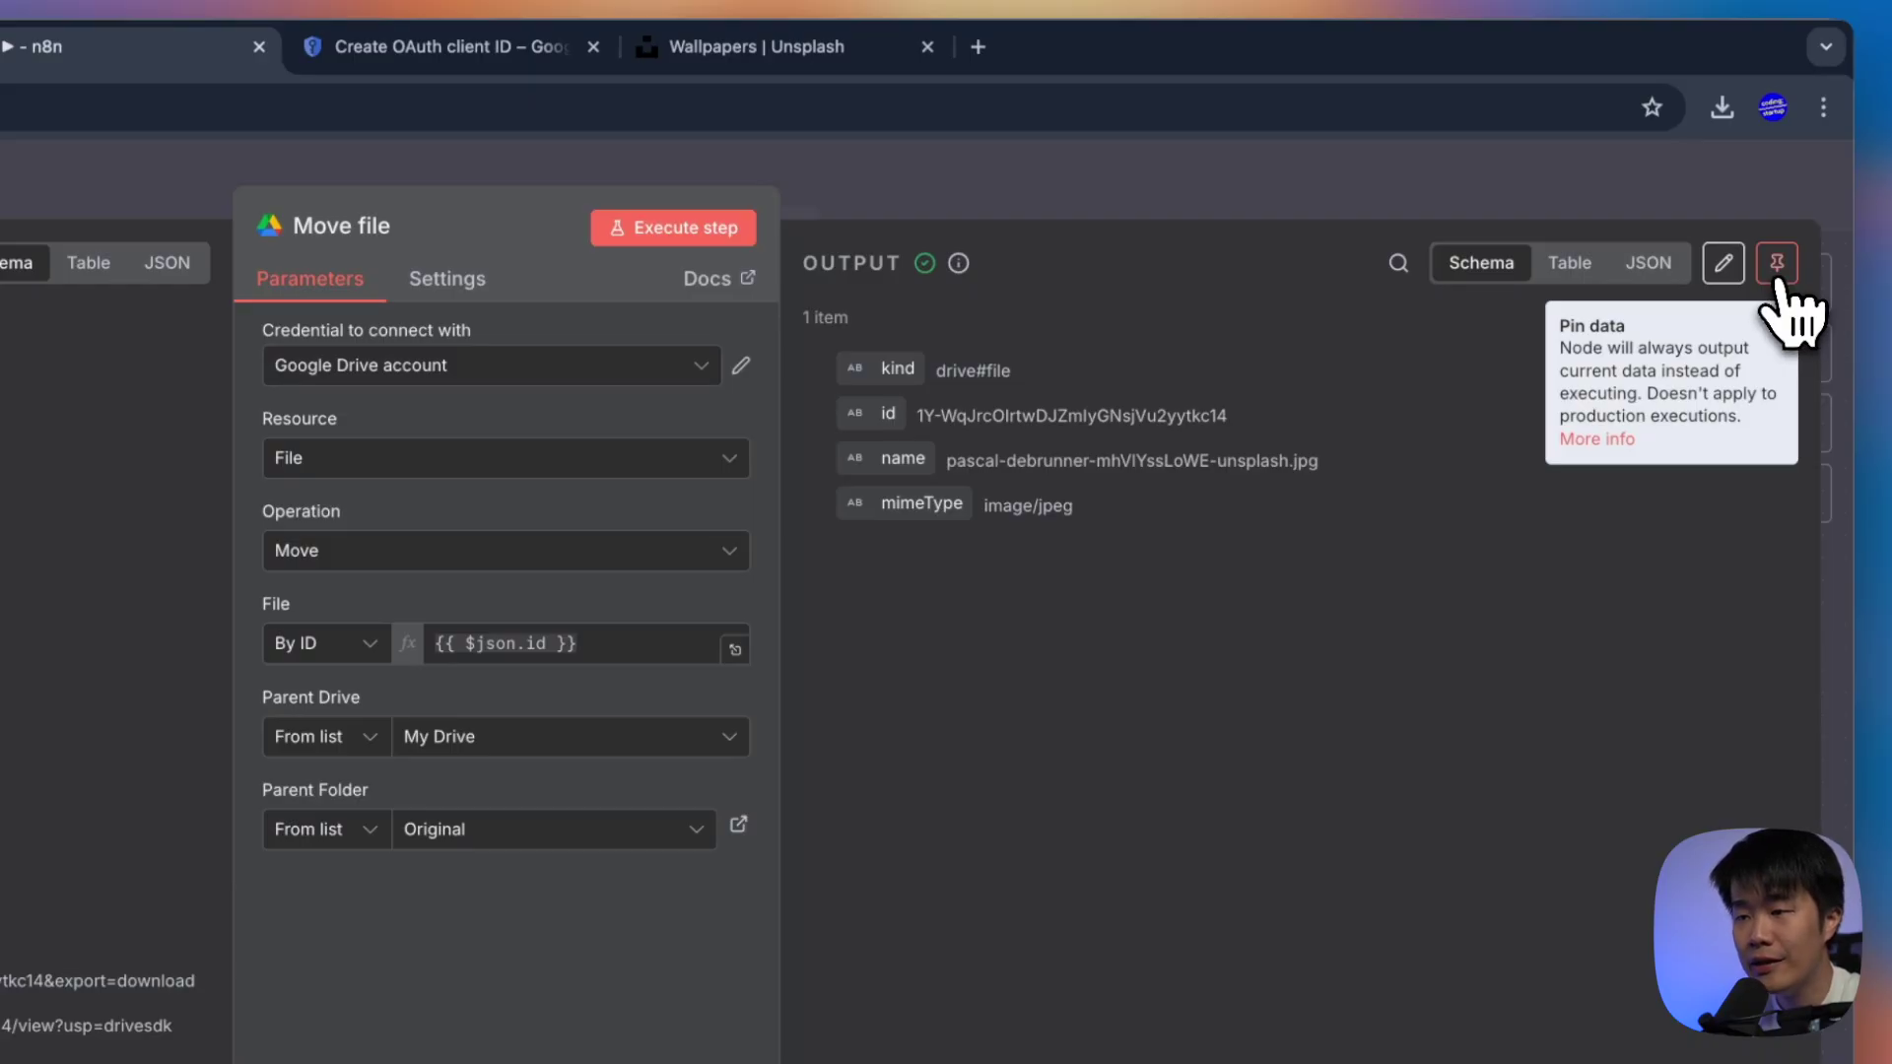
Pin the Move file node's output for test runs and confirm it stays pinned
{"action": "left_click", "coordinate": [1777, 262]}
{"action": "left_click_drag", "start_coordinate": [834, 248], "coordinate": [1107, 242]}
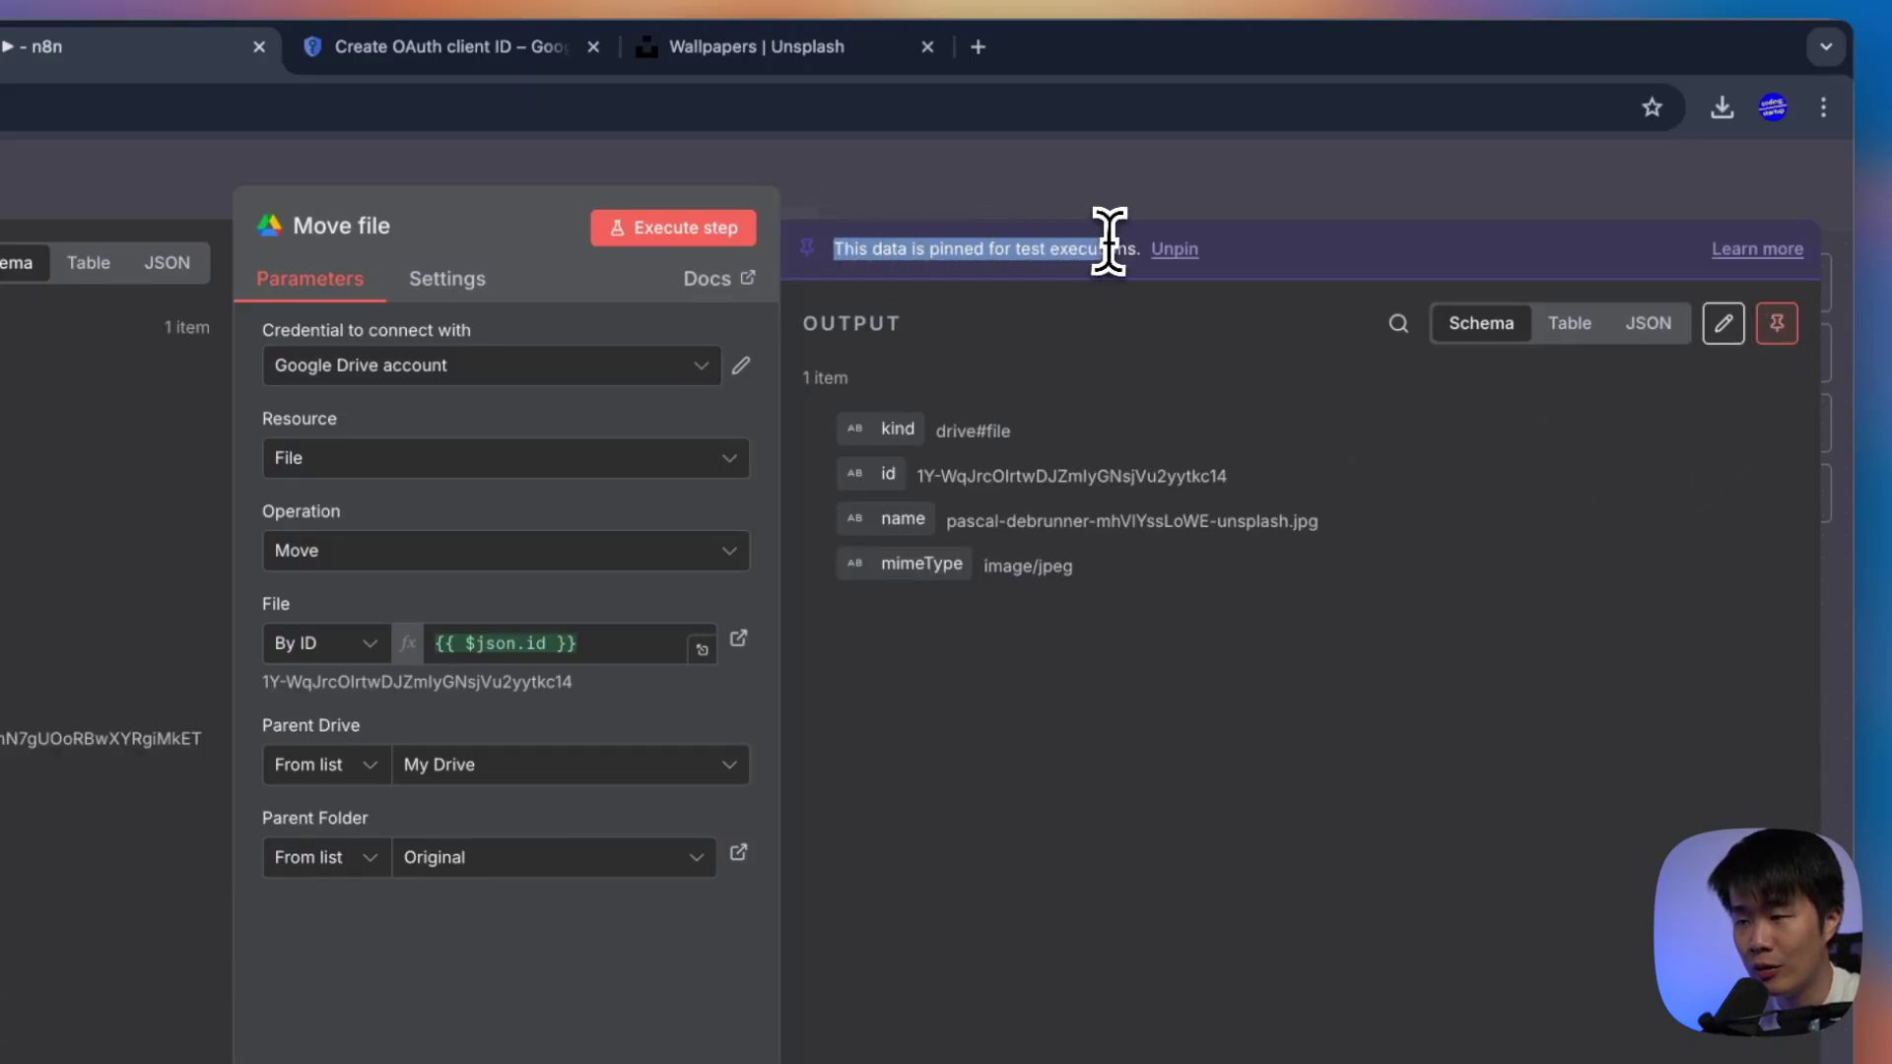
{"action": "left_click", "coordinate": [1140, 191]}
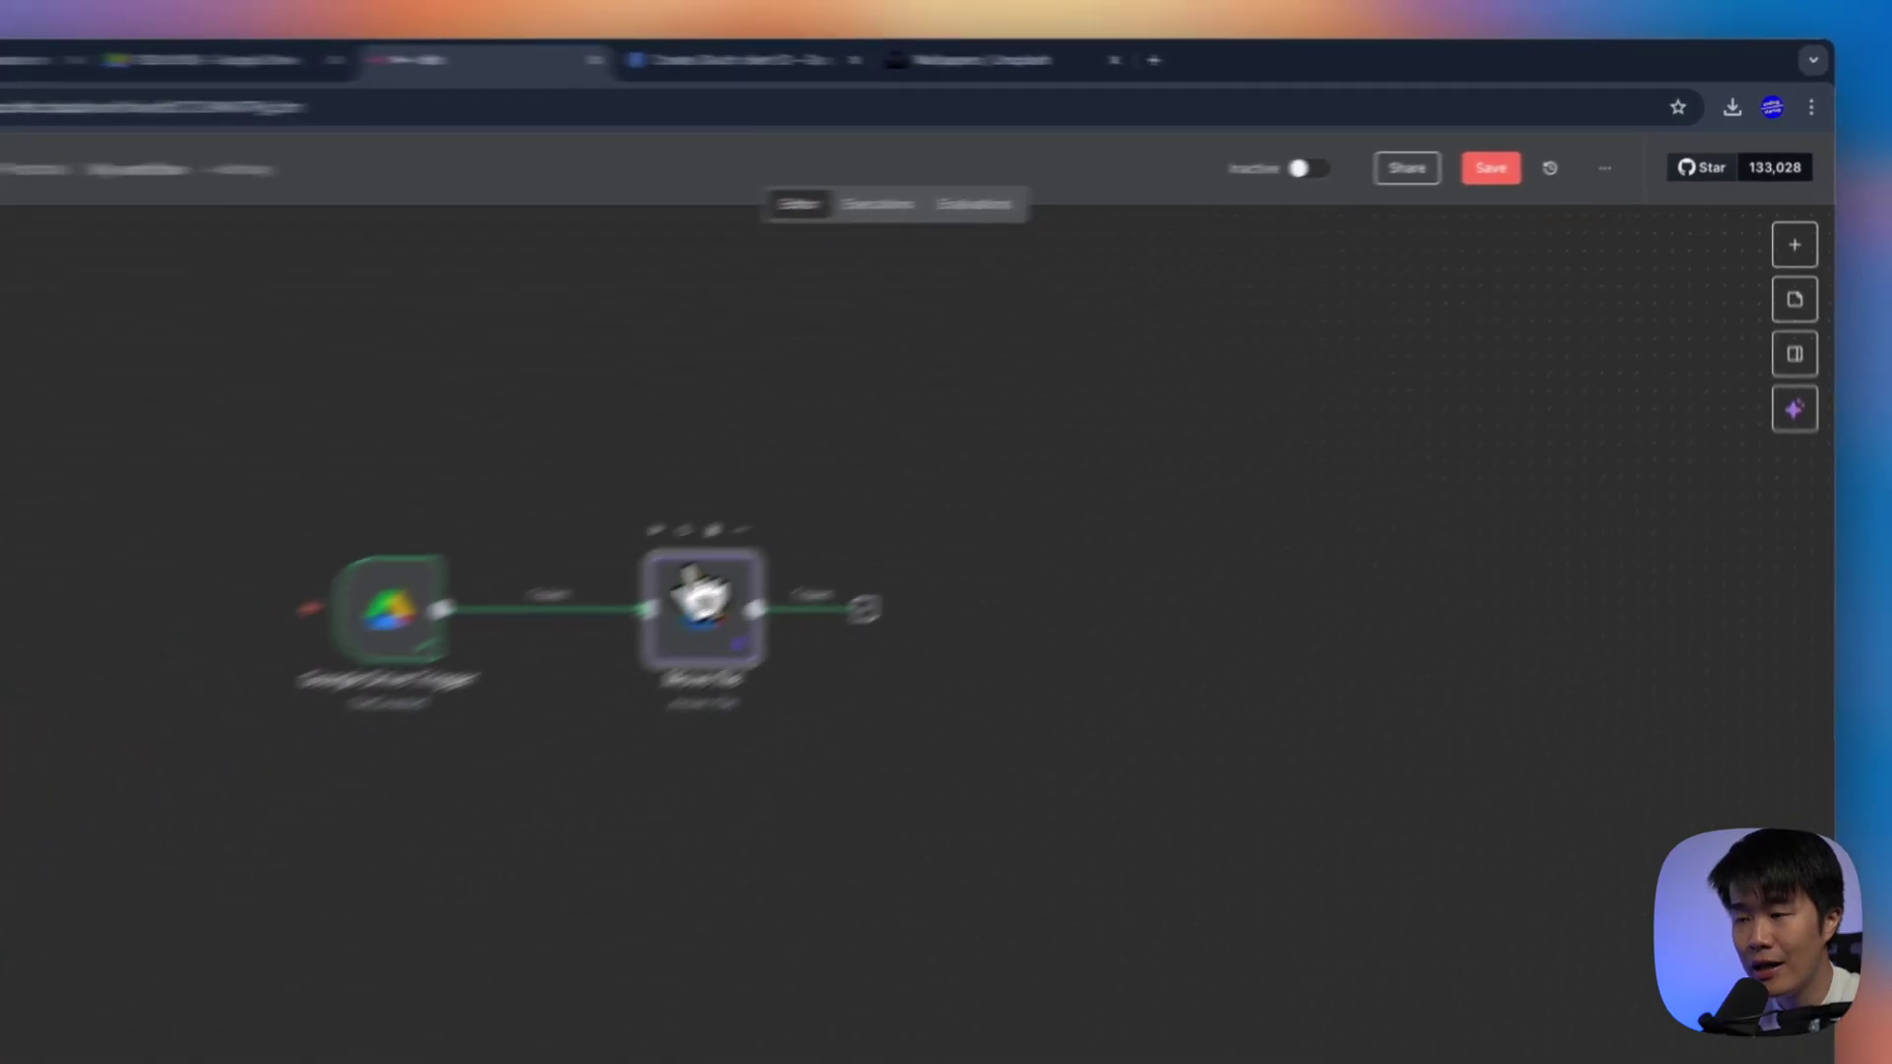
{"action": "left_click", "coordinate": [636, 539]}
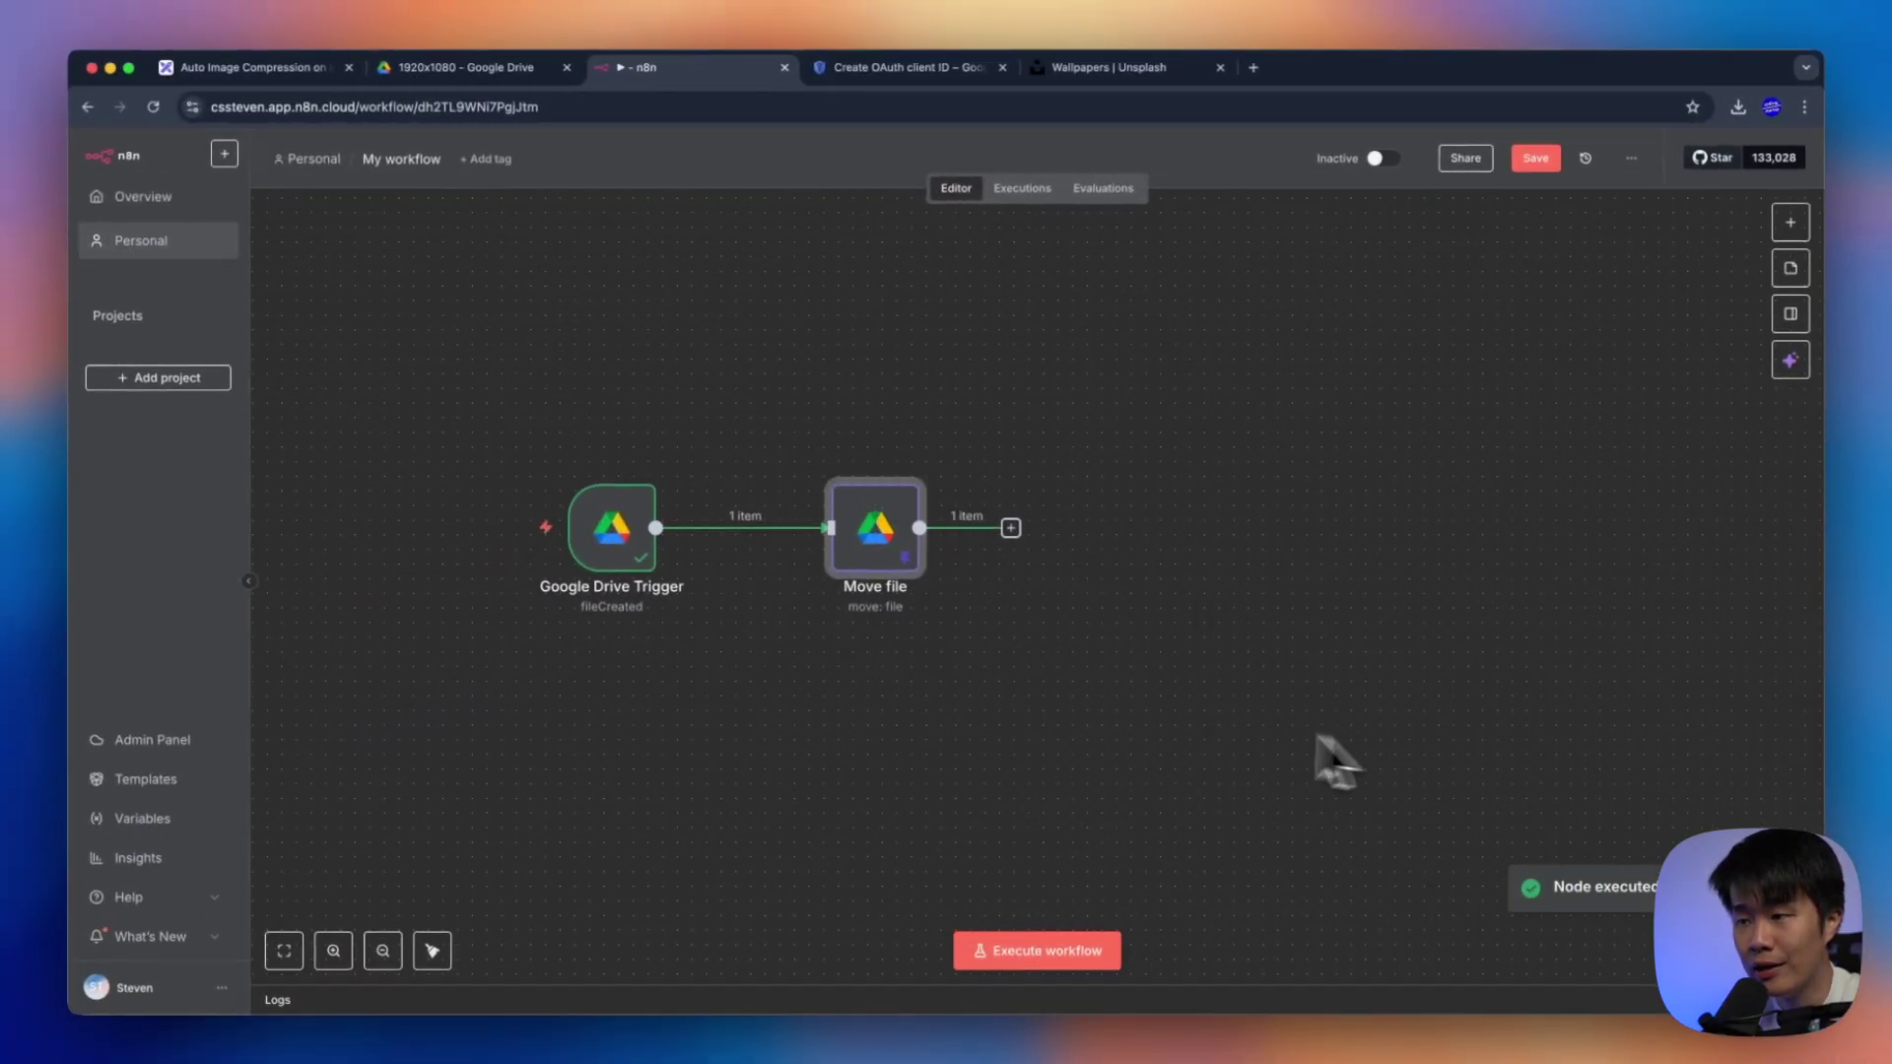
{"action": "double_click", "coordinate": [911, 551]}
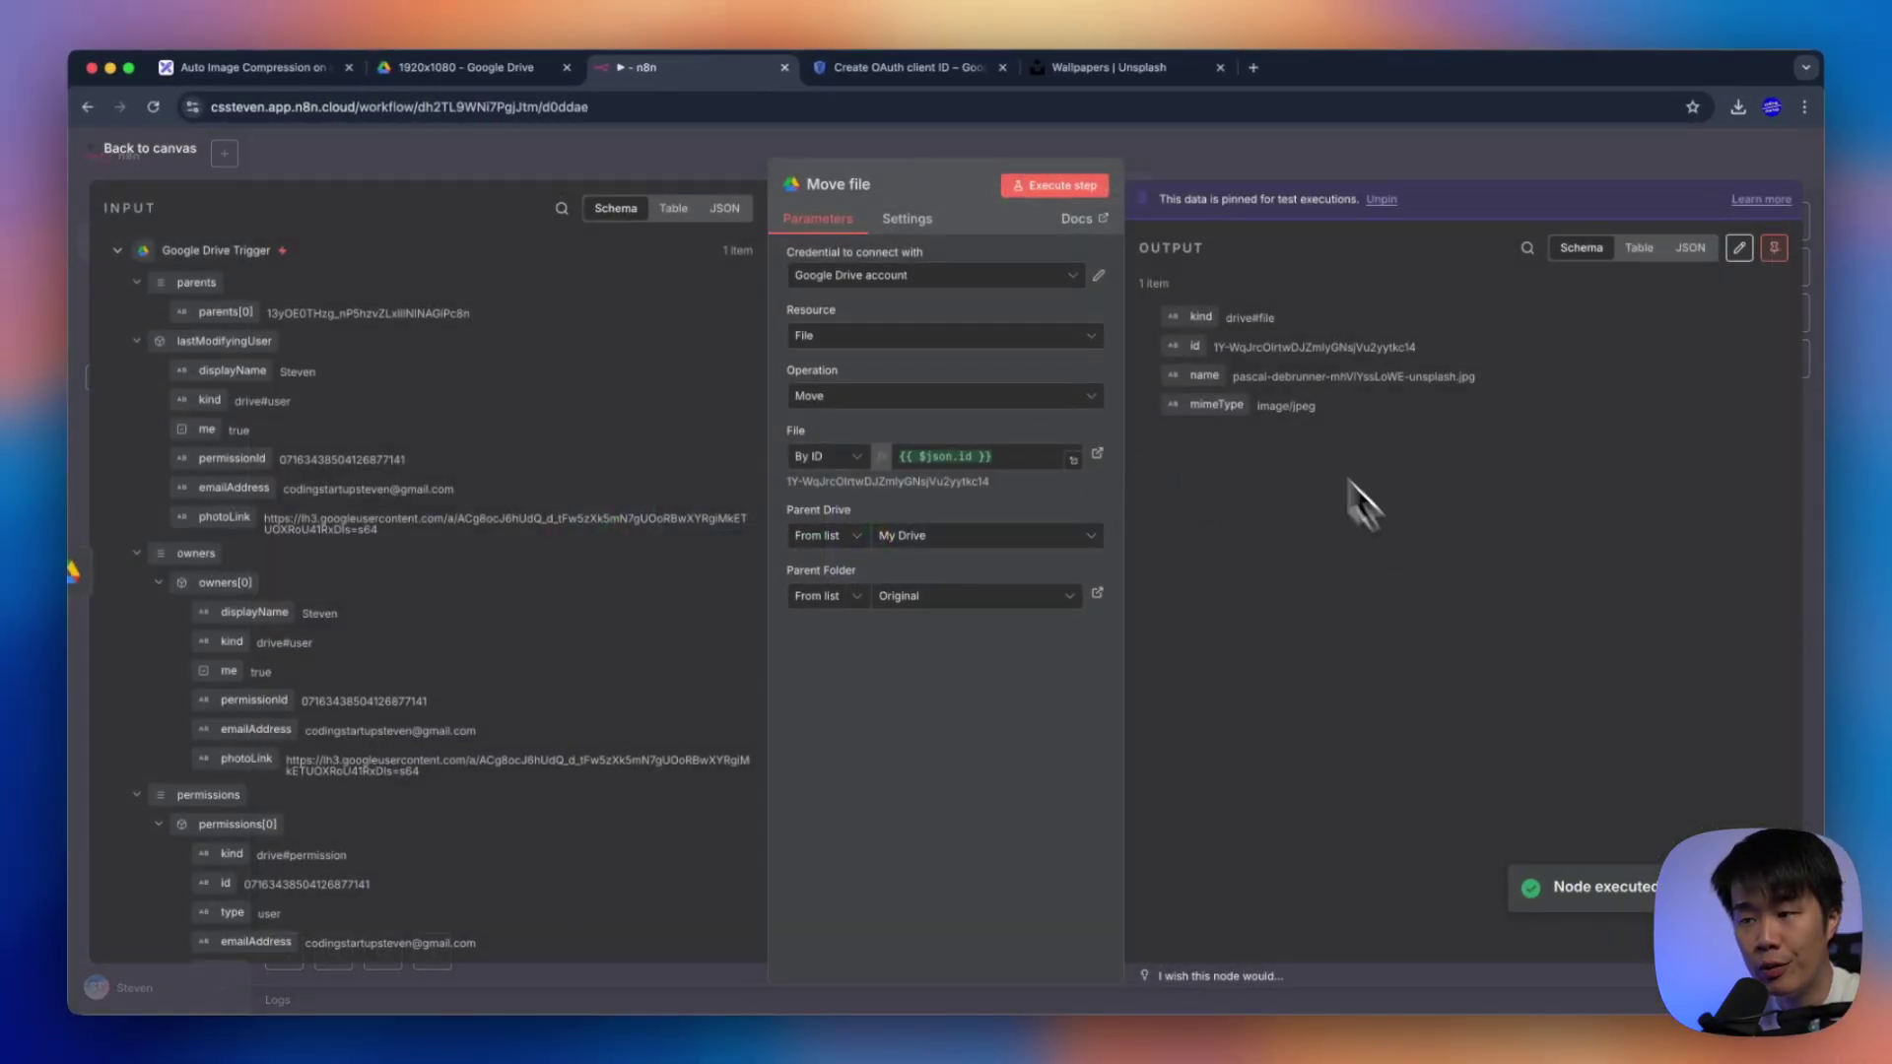
{"action": "left_click", "coordinate": [1349, 428]}
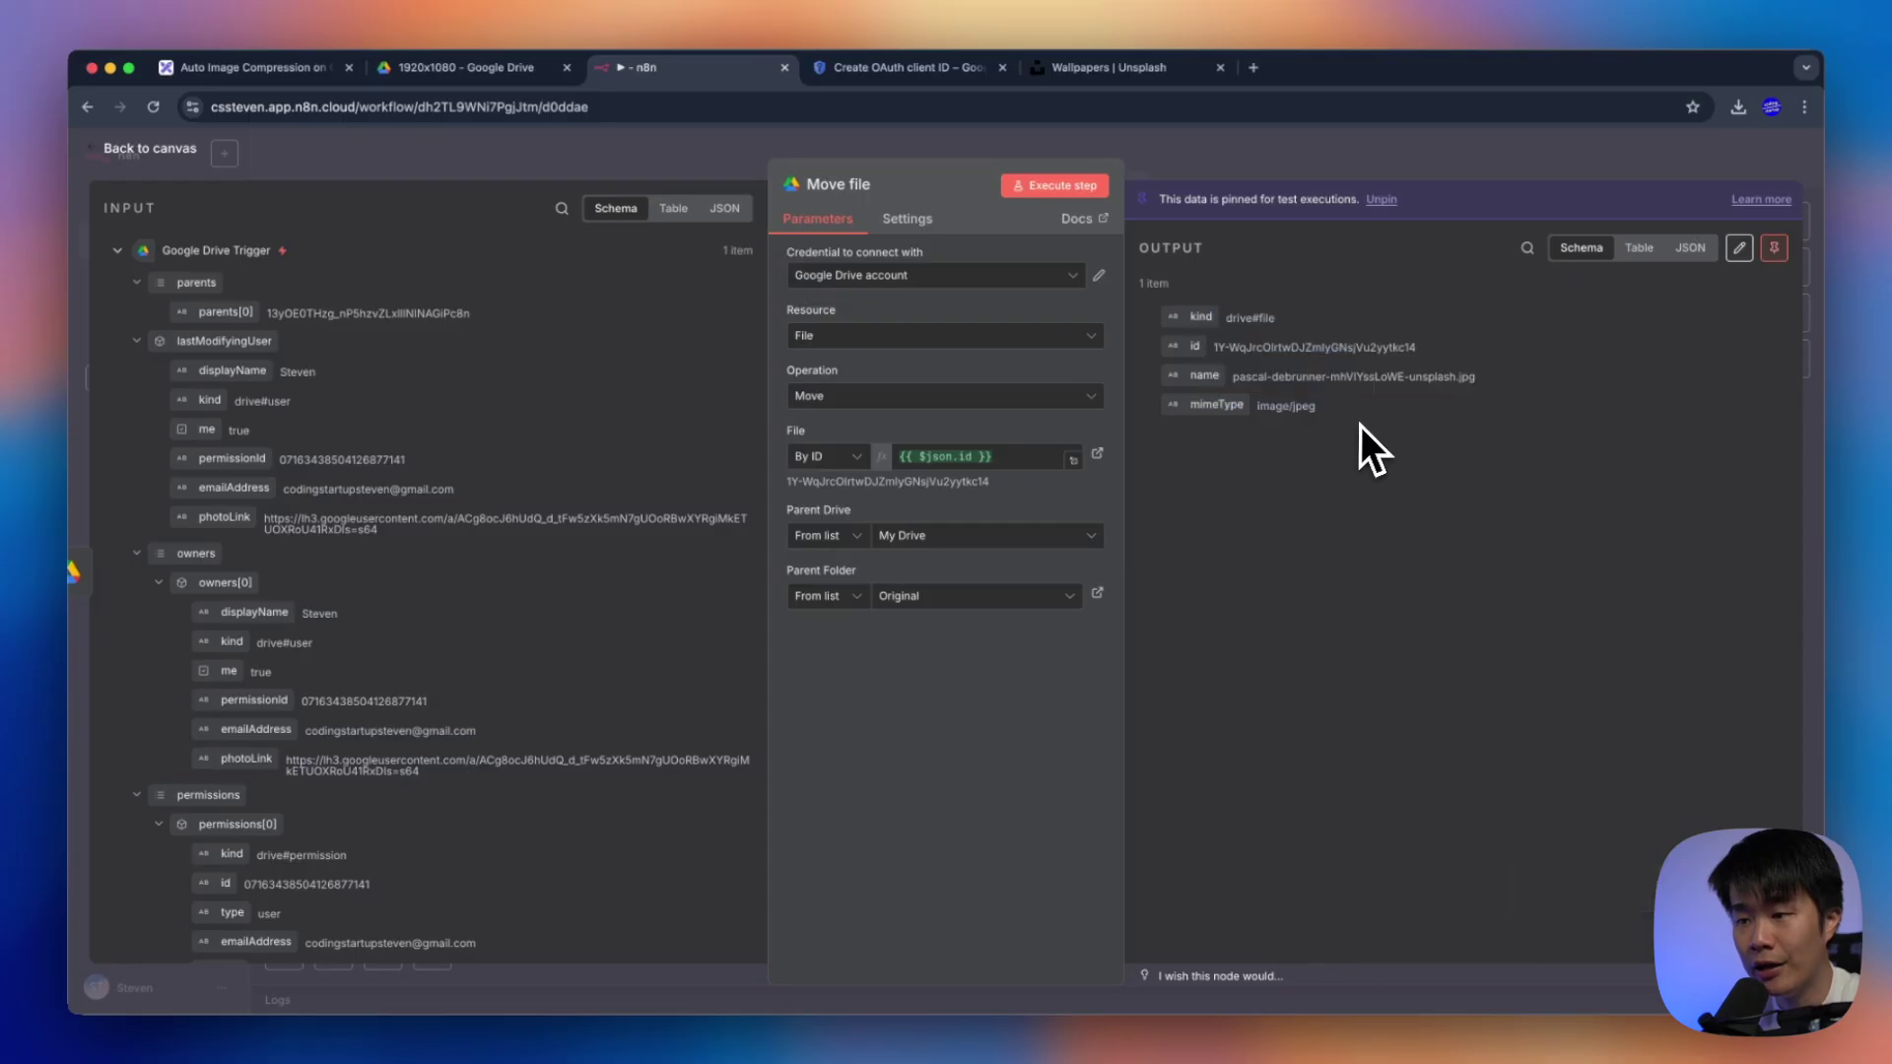
{"action": "left_click", "coordinate": [1297, 171]}
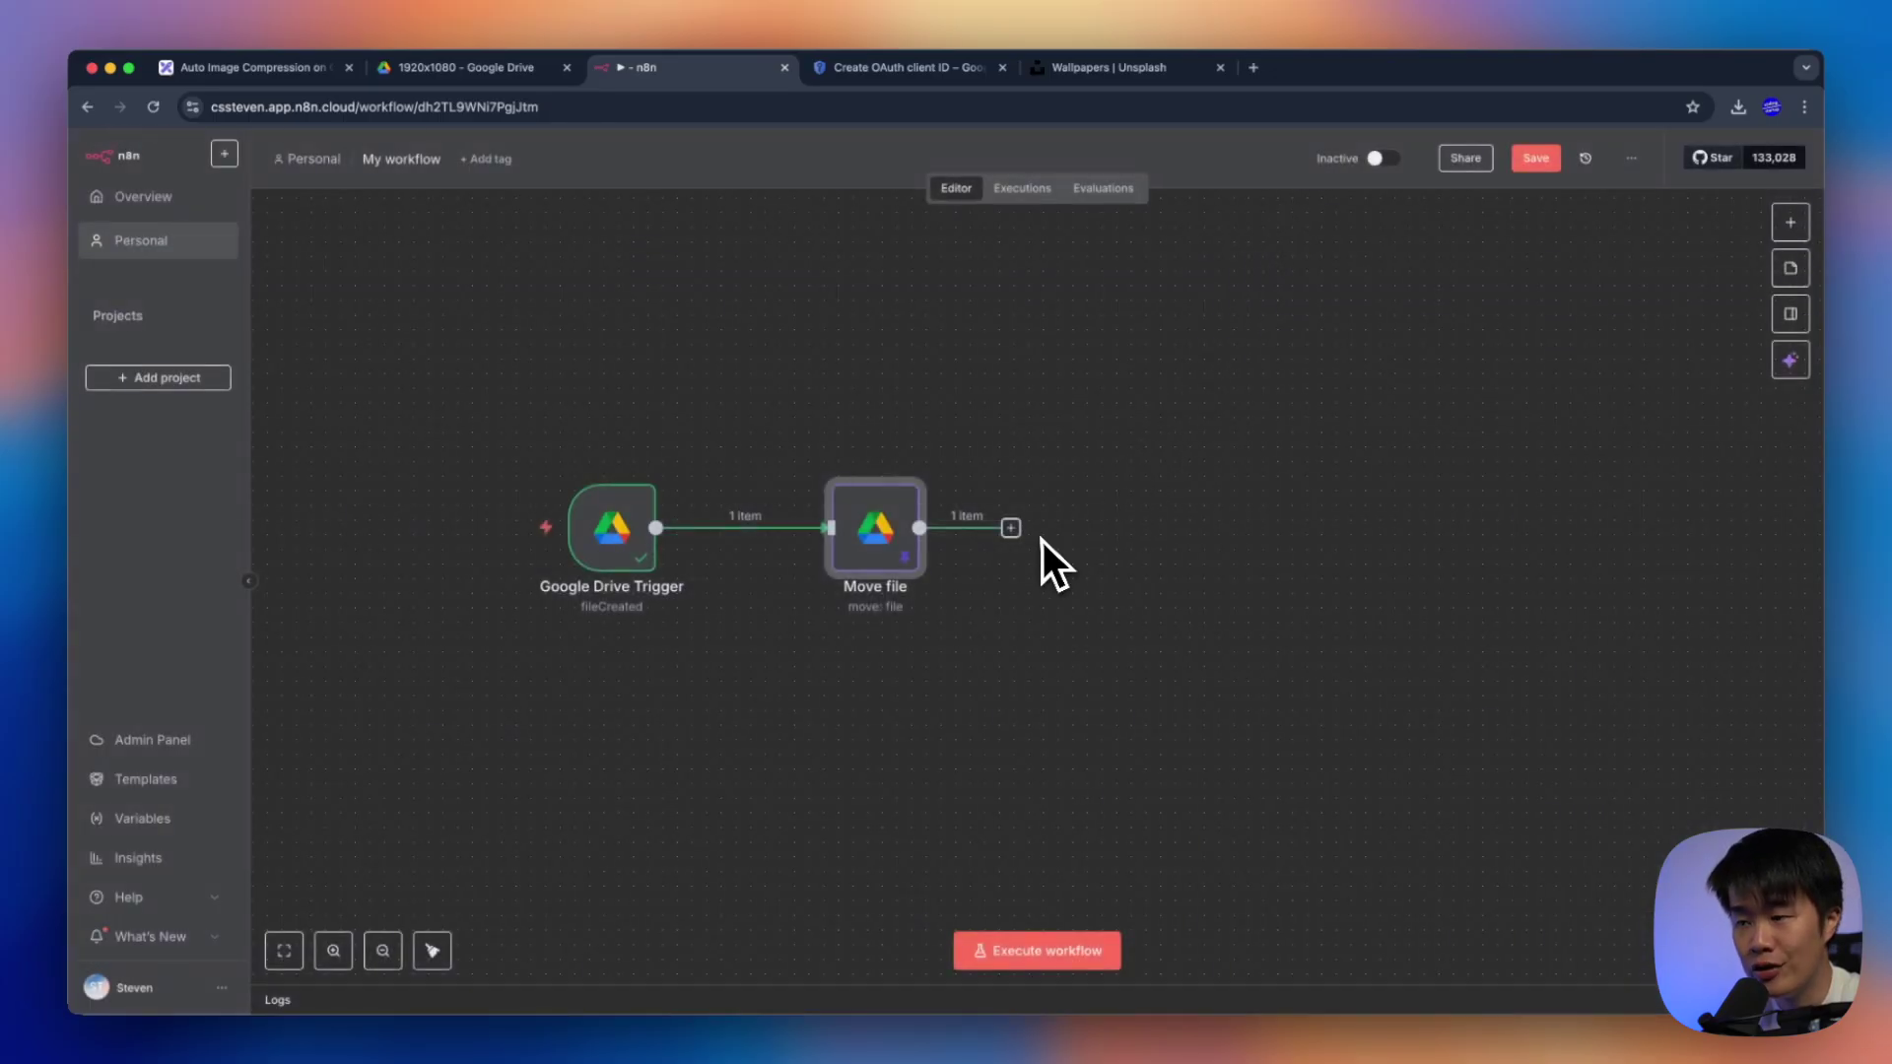
Add a Google Drive Download file node that downloads the moved file by its id
{"action": "left_click", "coordinate": [1011, 529]}
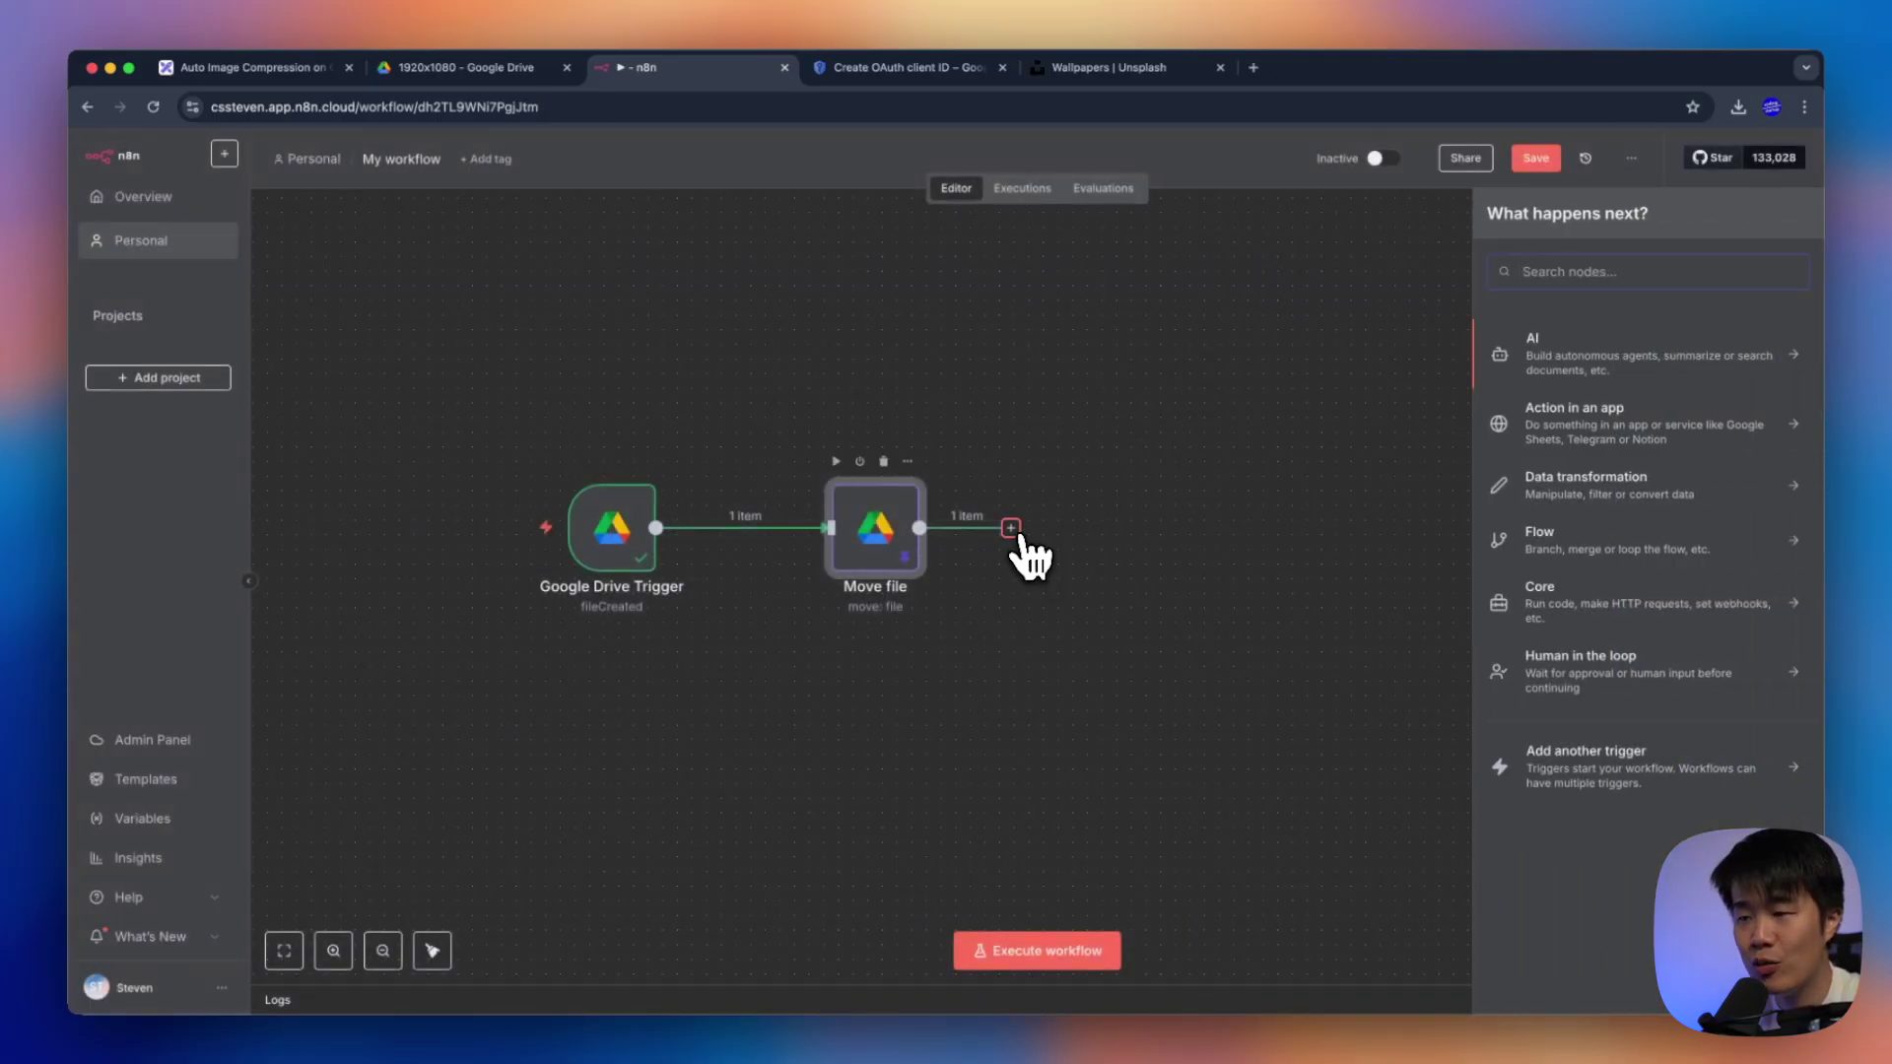
{"action": "type", "text": "drive"}
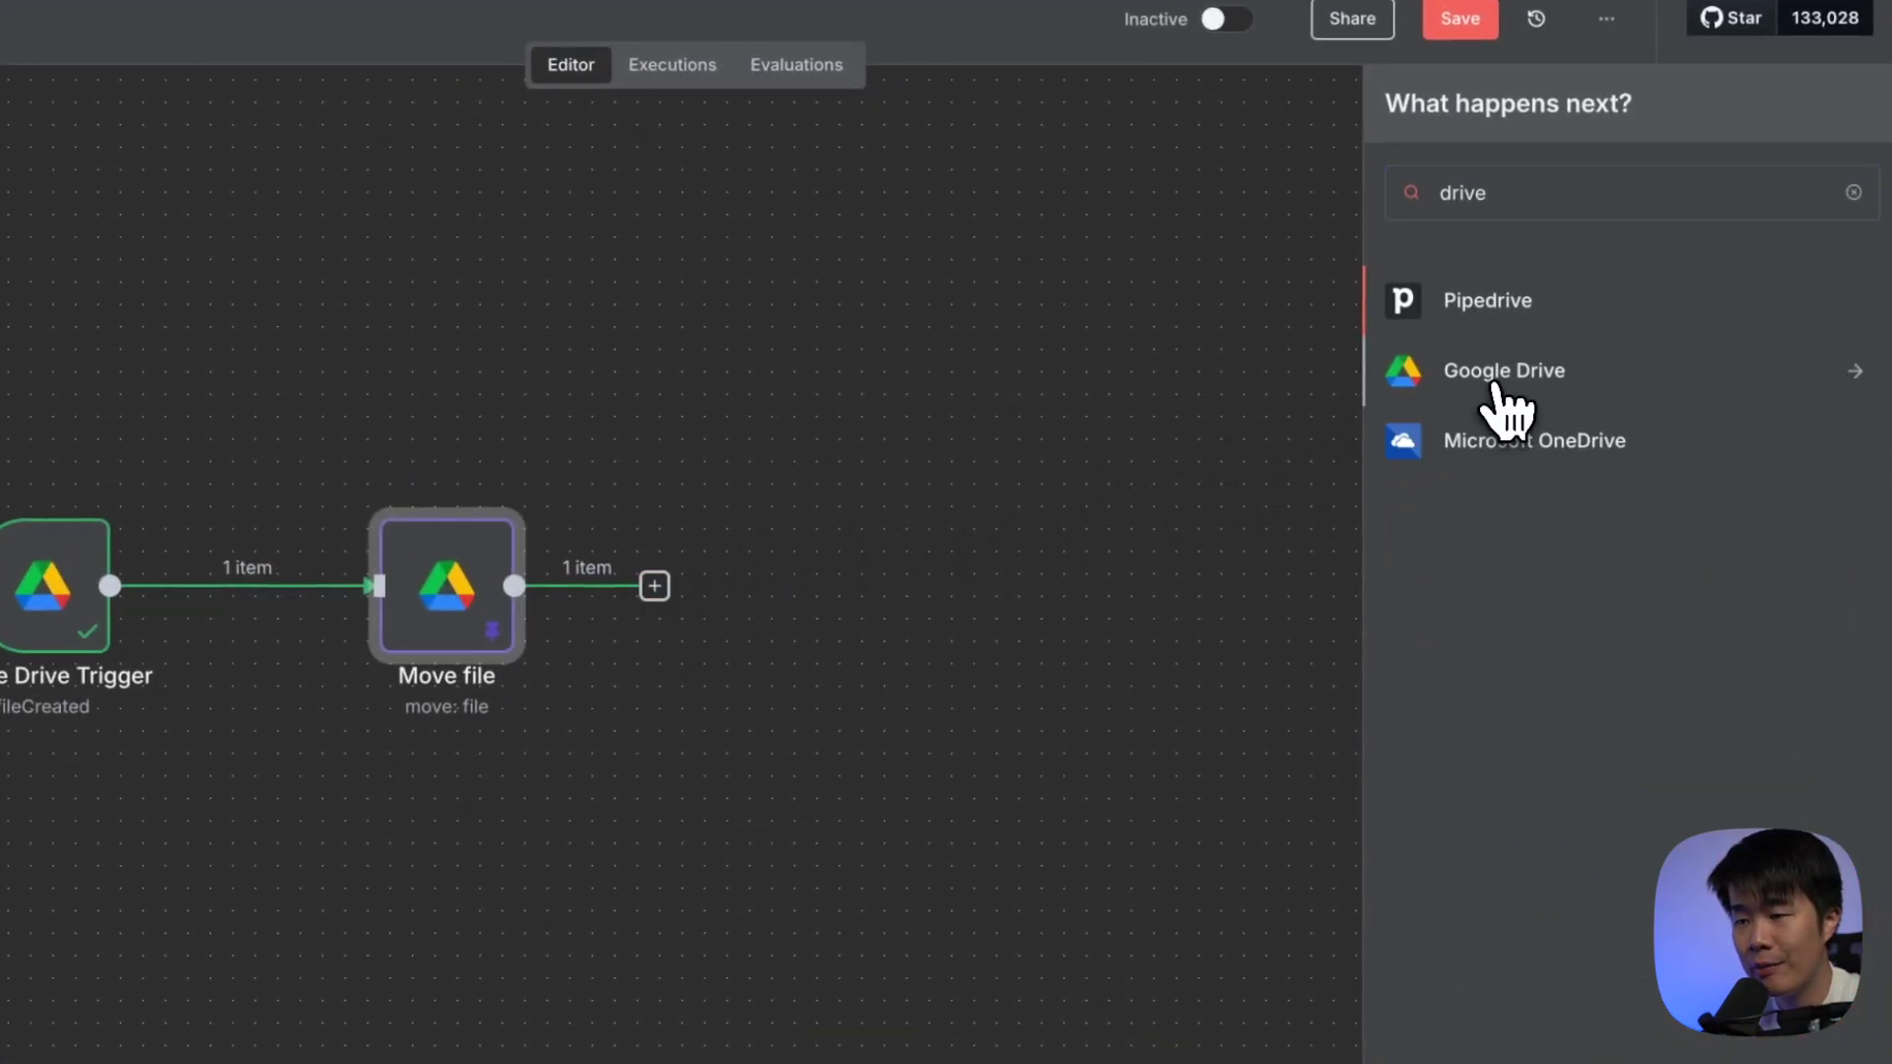
{"action": "left_click", "coordinate": [1494, 386]}
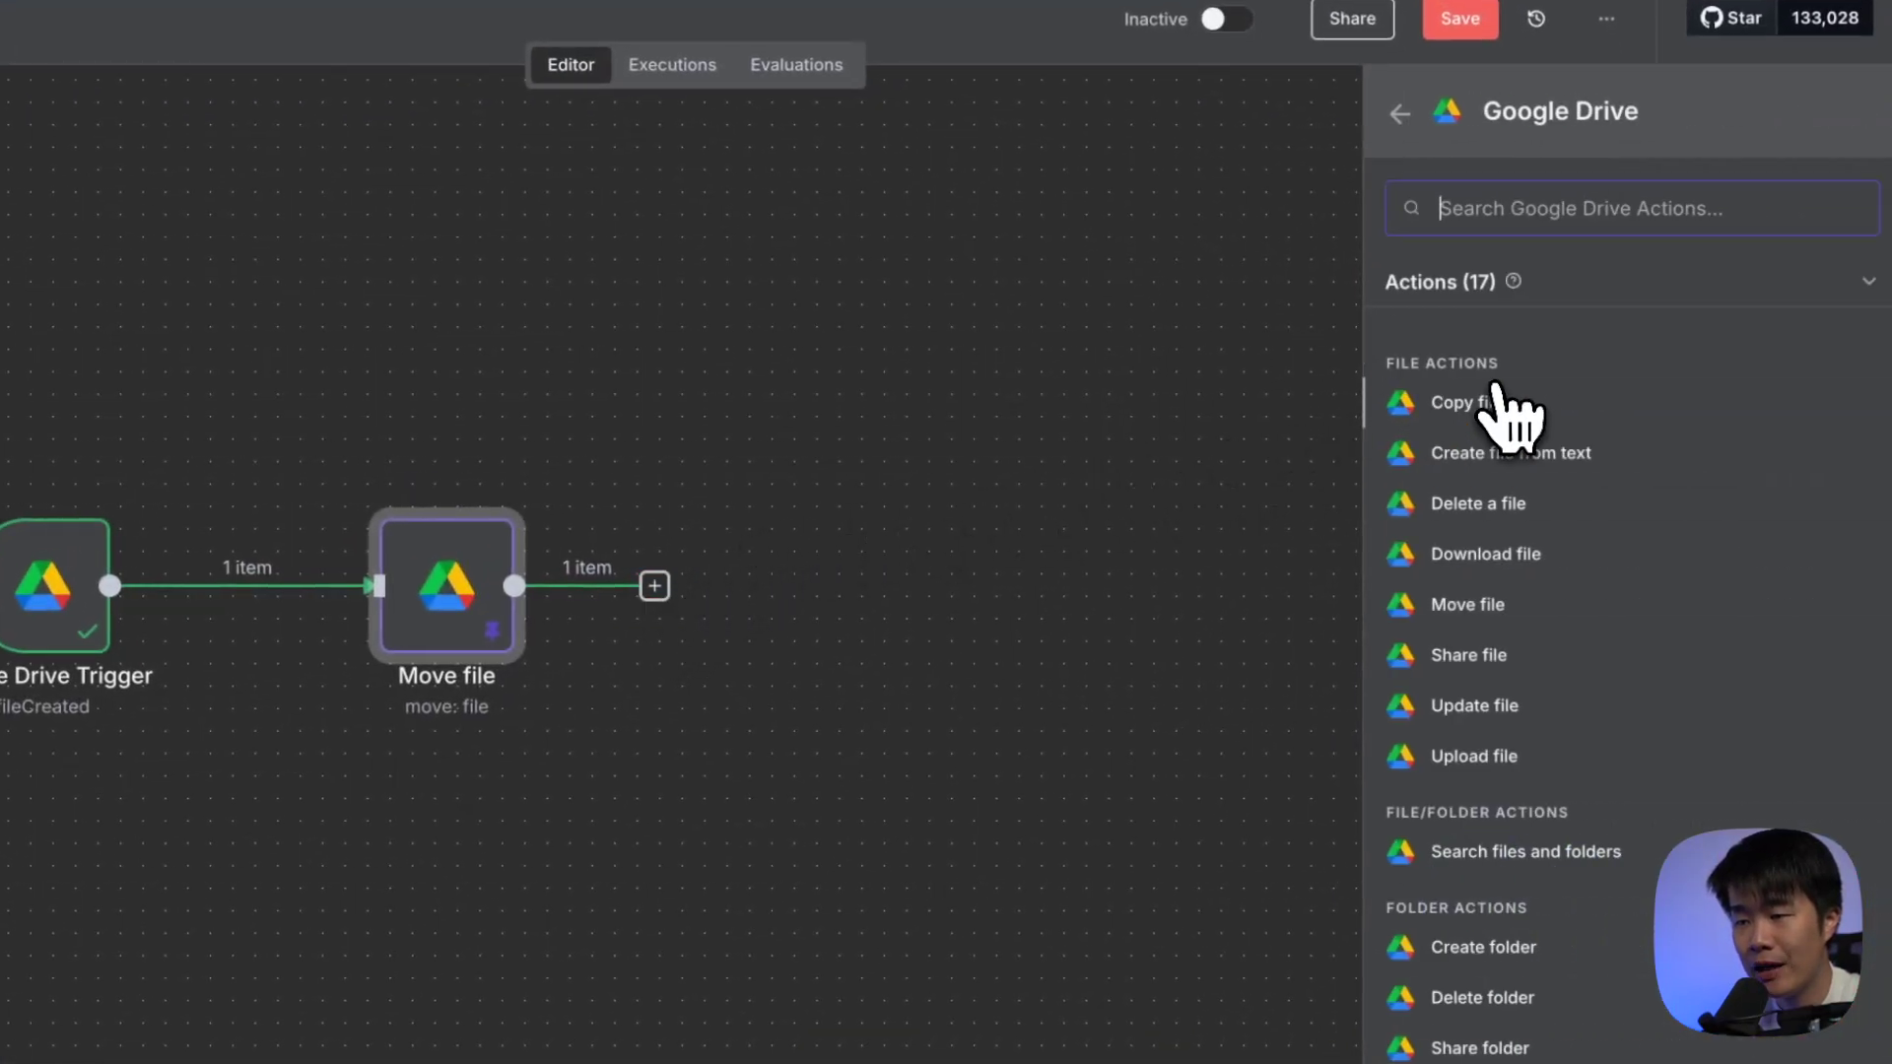
{"action": "left_click", "coordinate": [1552, 557]}
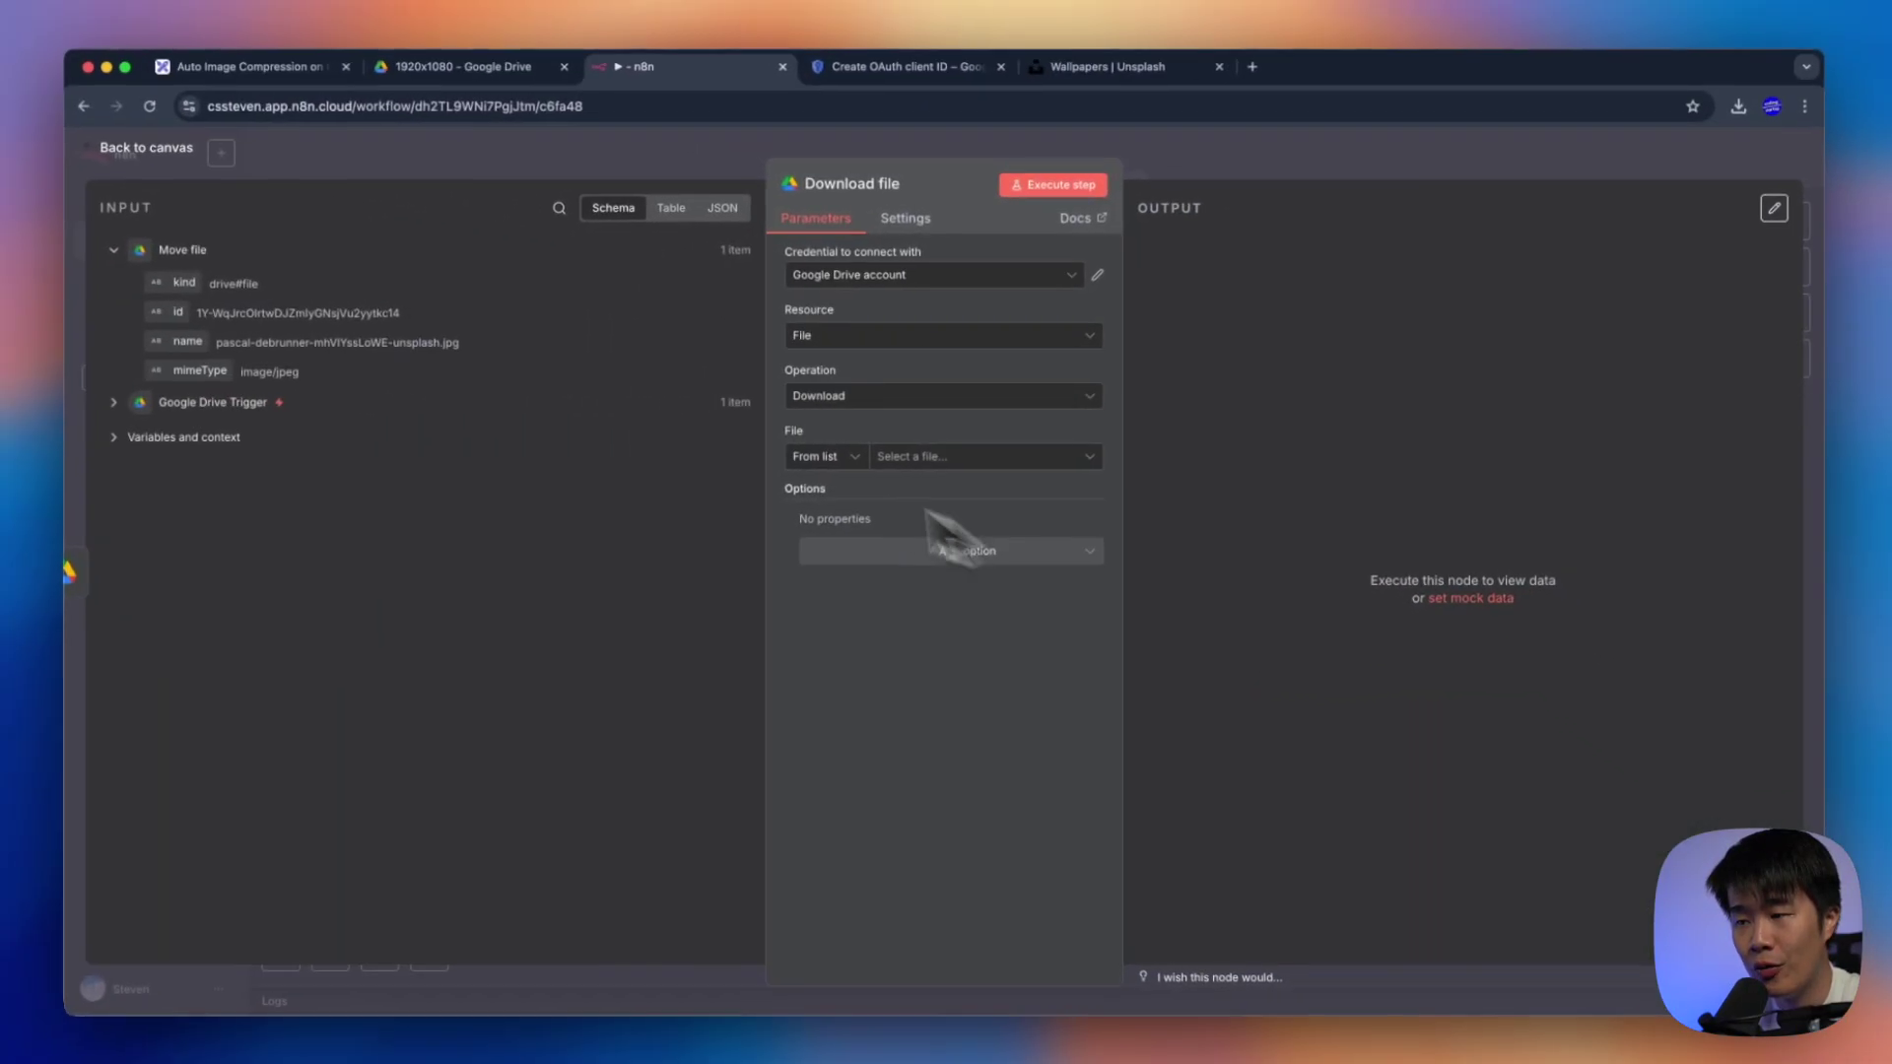
{"action": "left_click_drag", "start_coordinate": [189, 317], "coordinate": [970, 460]}
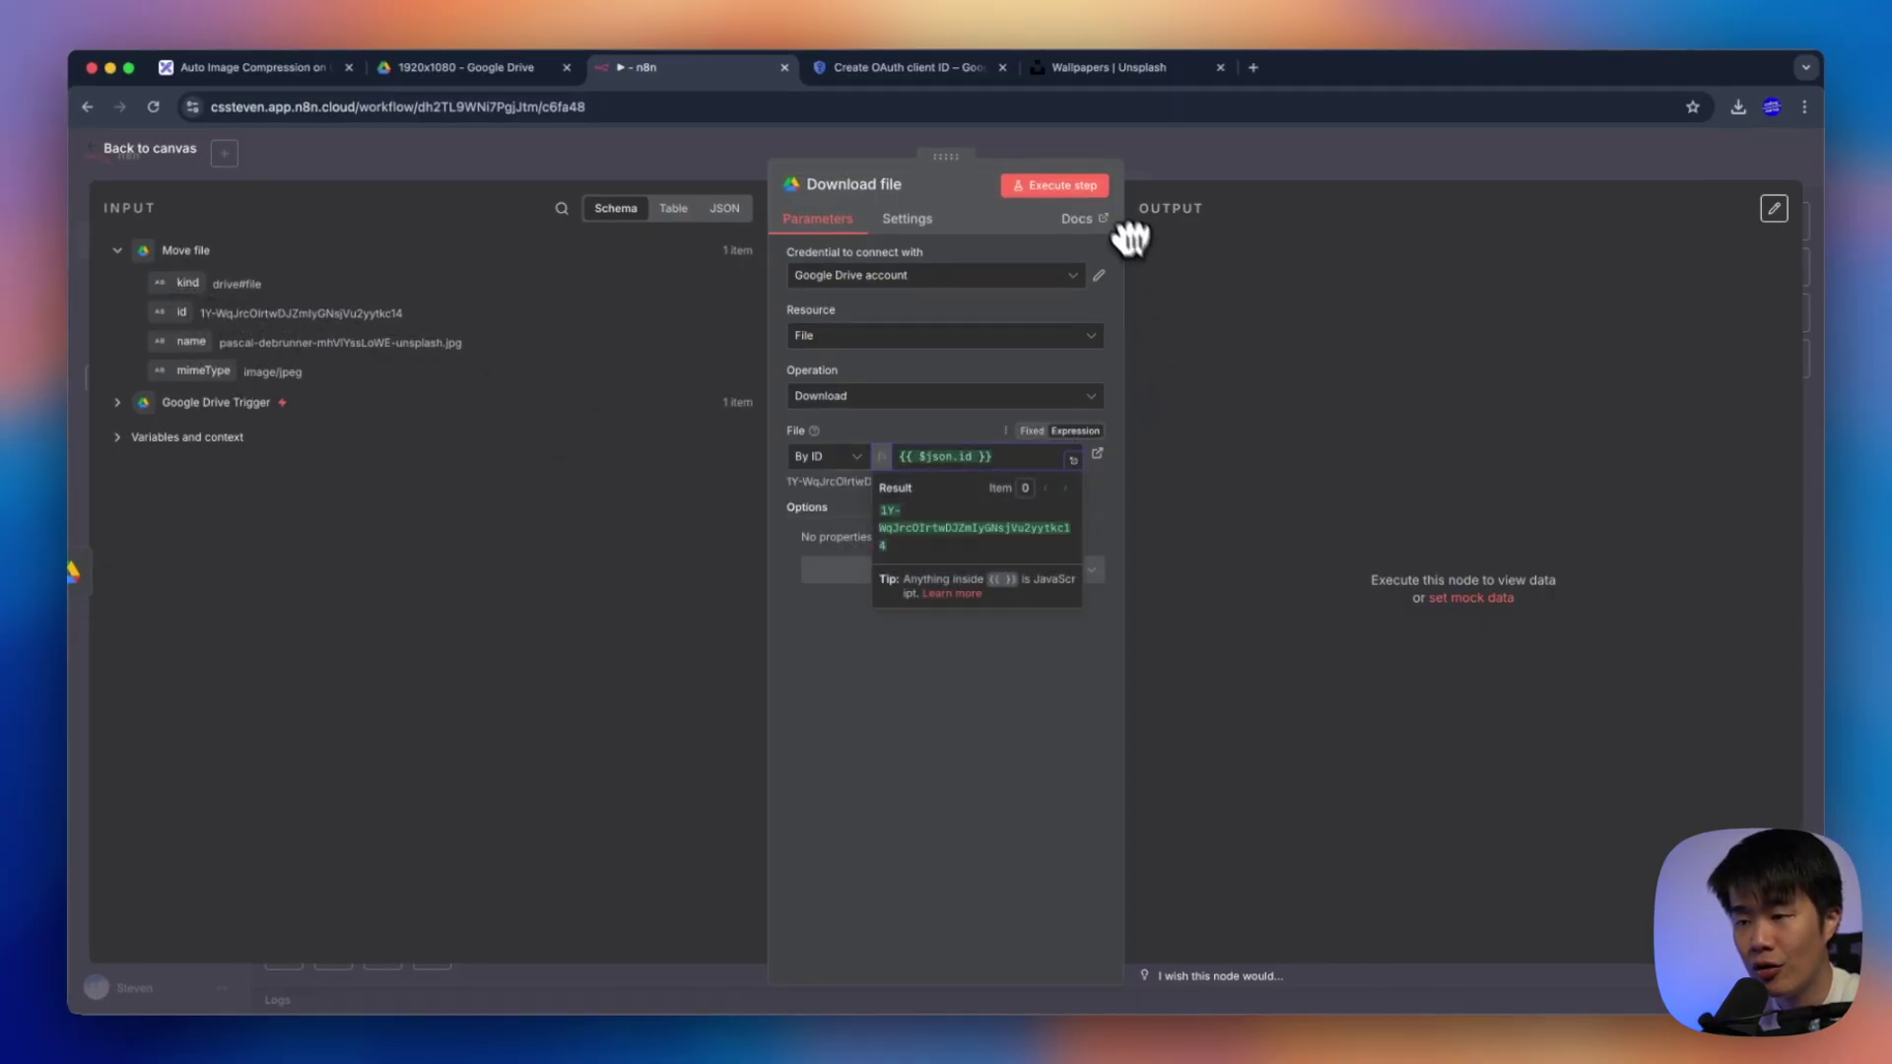
Execute Download file and confirm the 4.32 MB binary image in its output
{"action": "left_click", "coordinate": [1070, 192]}
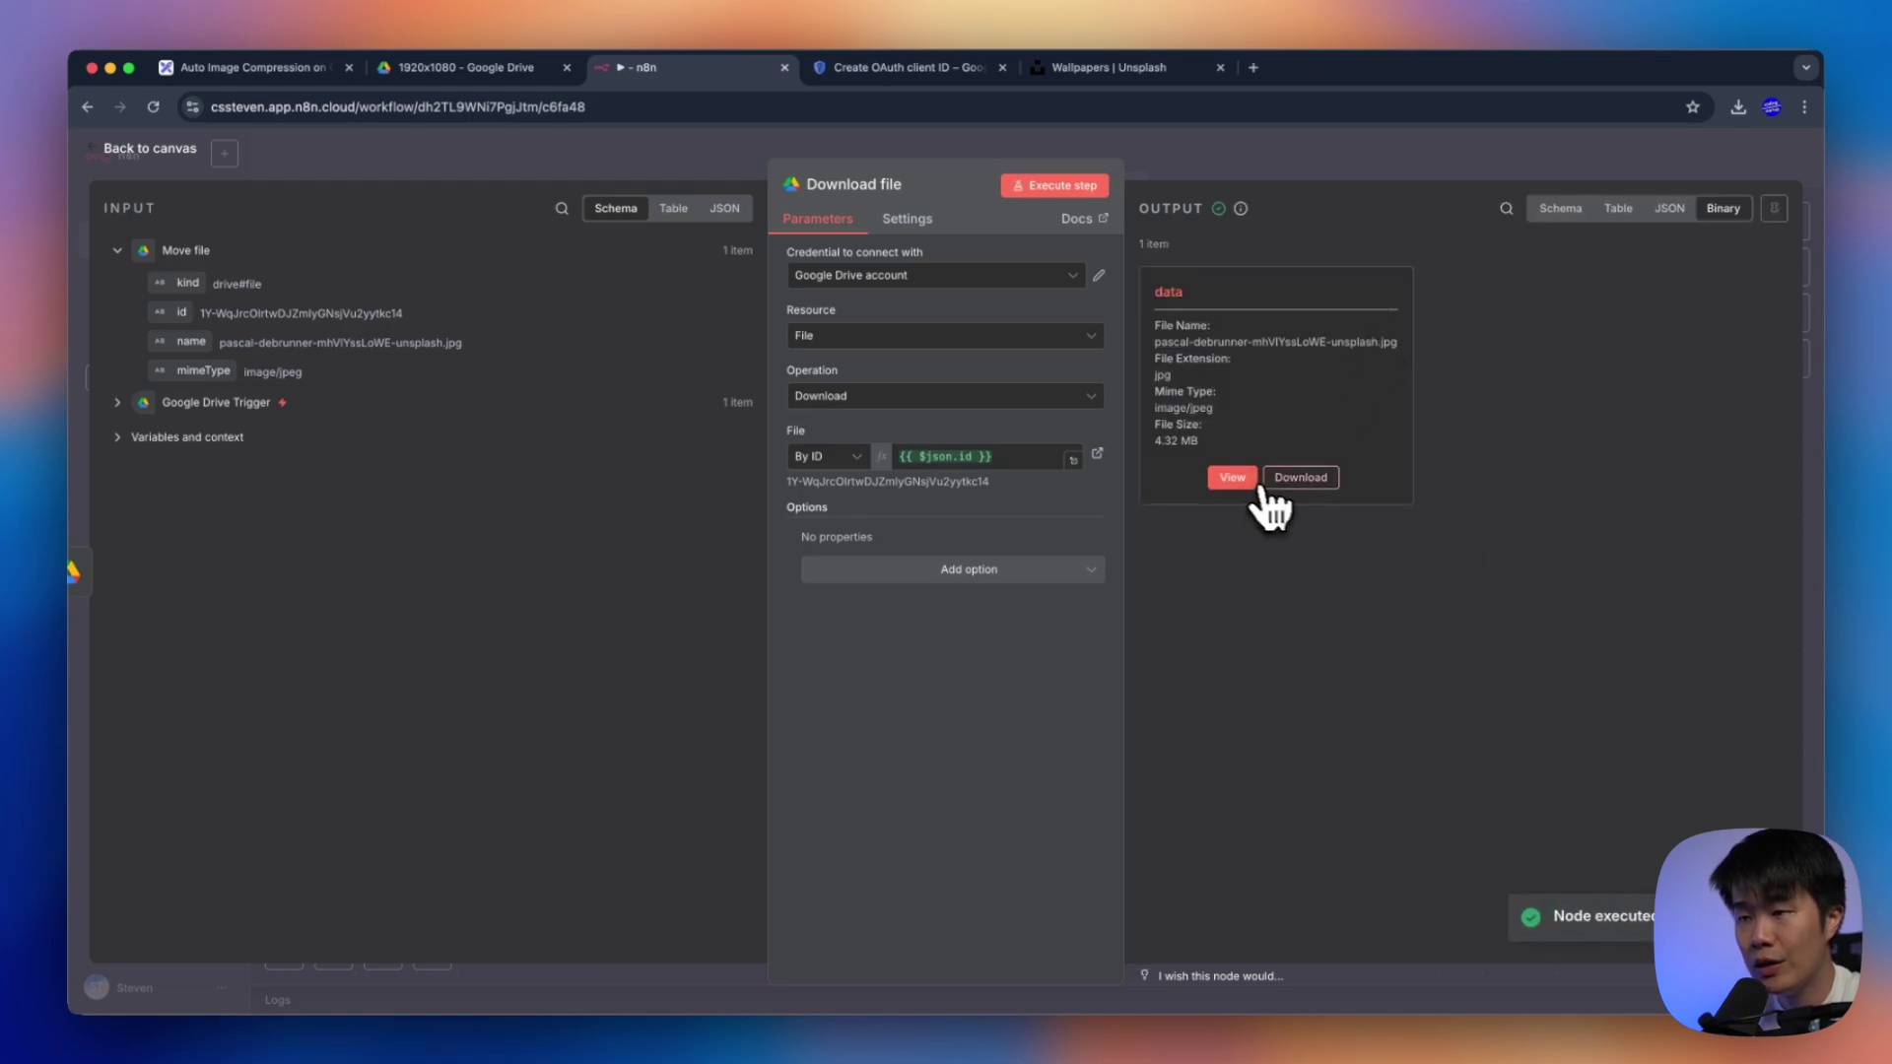
{"action": "left_click", "coordinate": [1253, 480]}
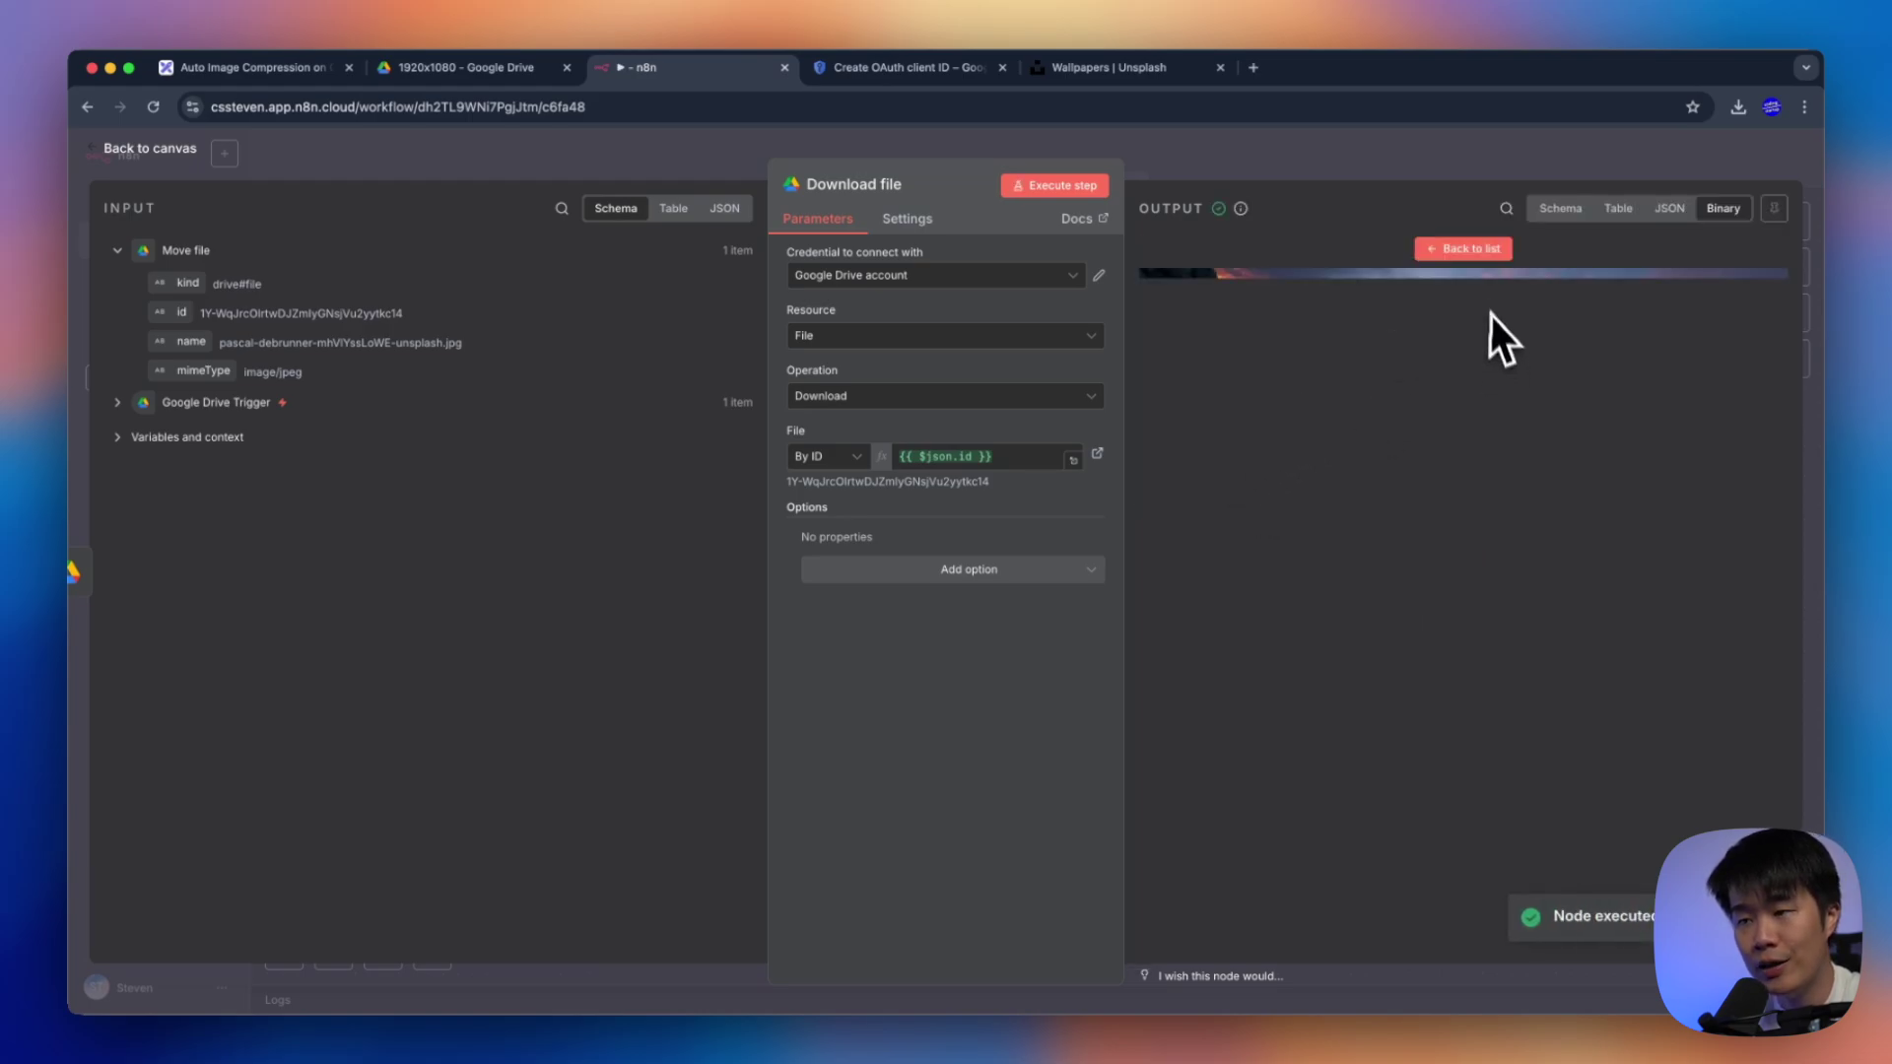
{"action": "left_click", "coordinate": [1448, 250]}
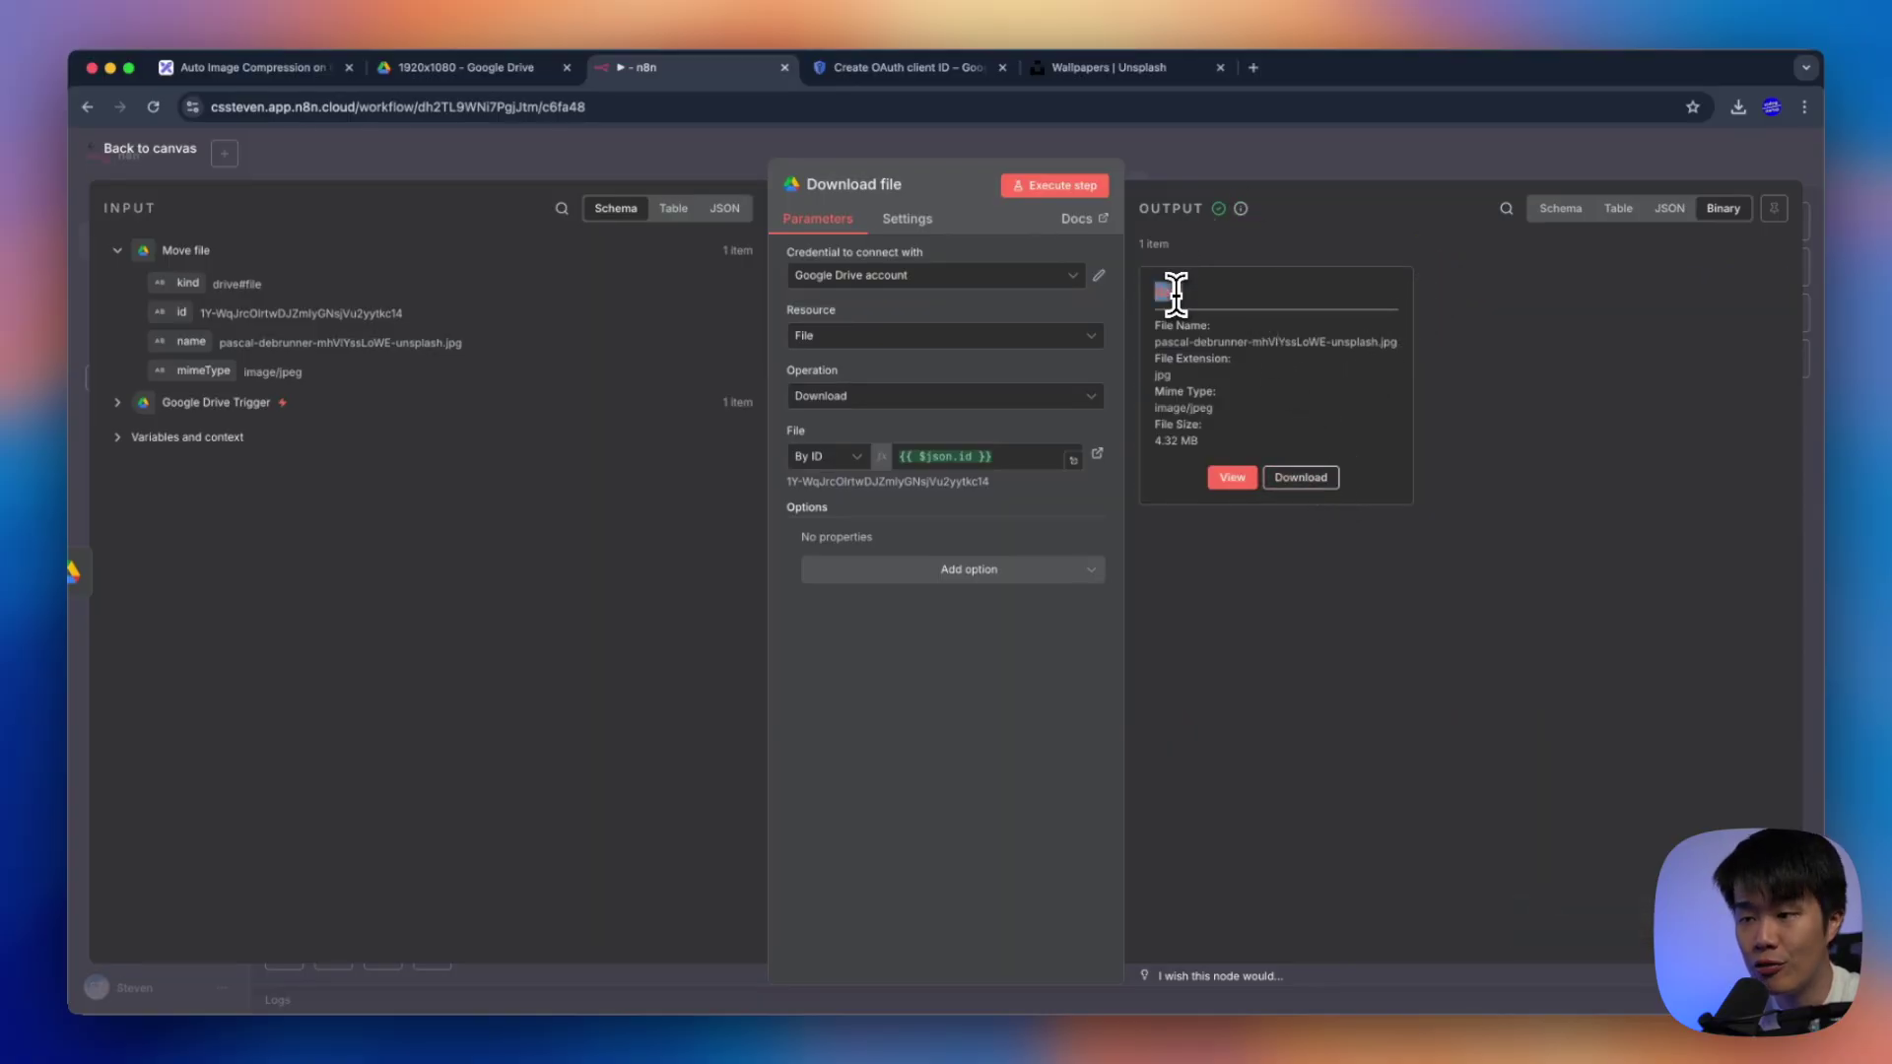
{"action": "left_click", "coordinate": [1275, 162]}
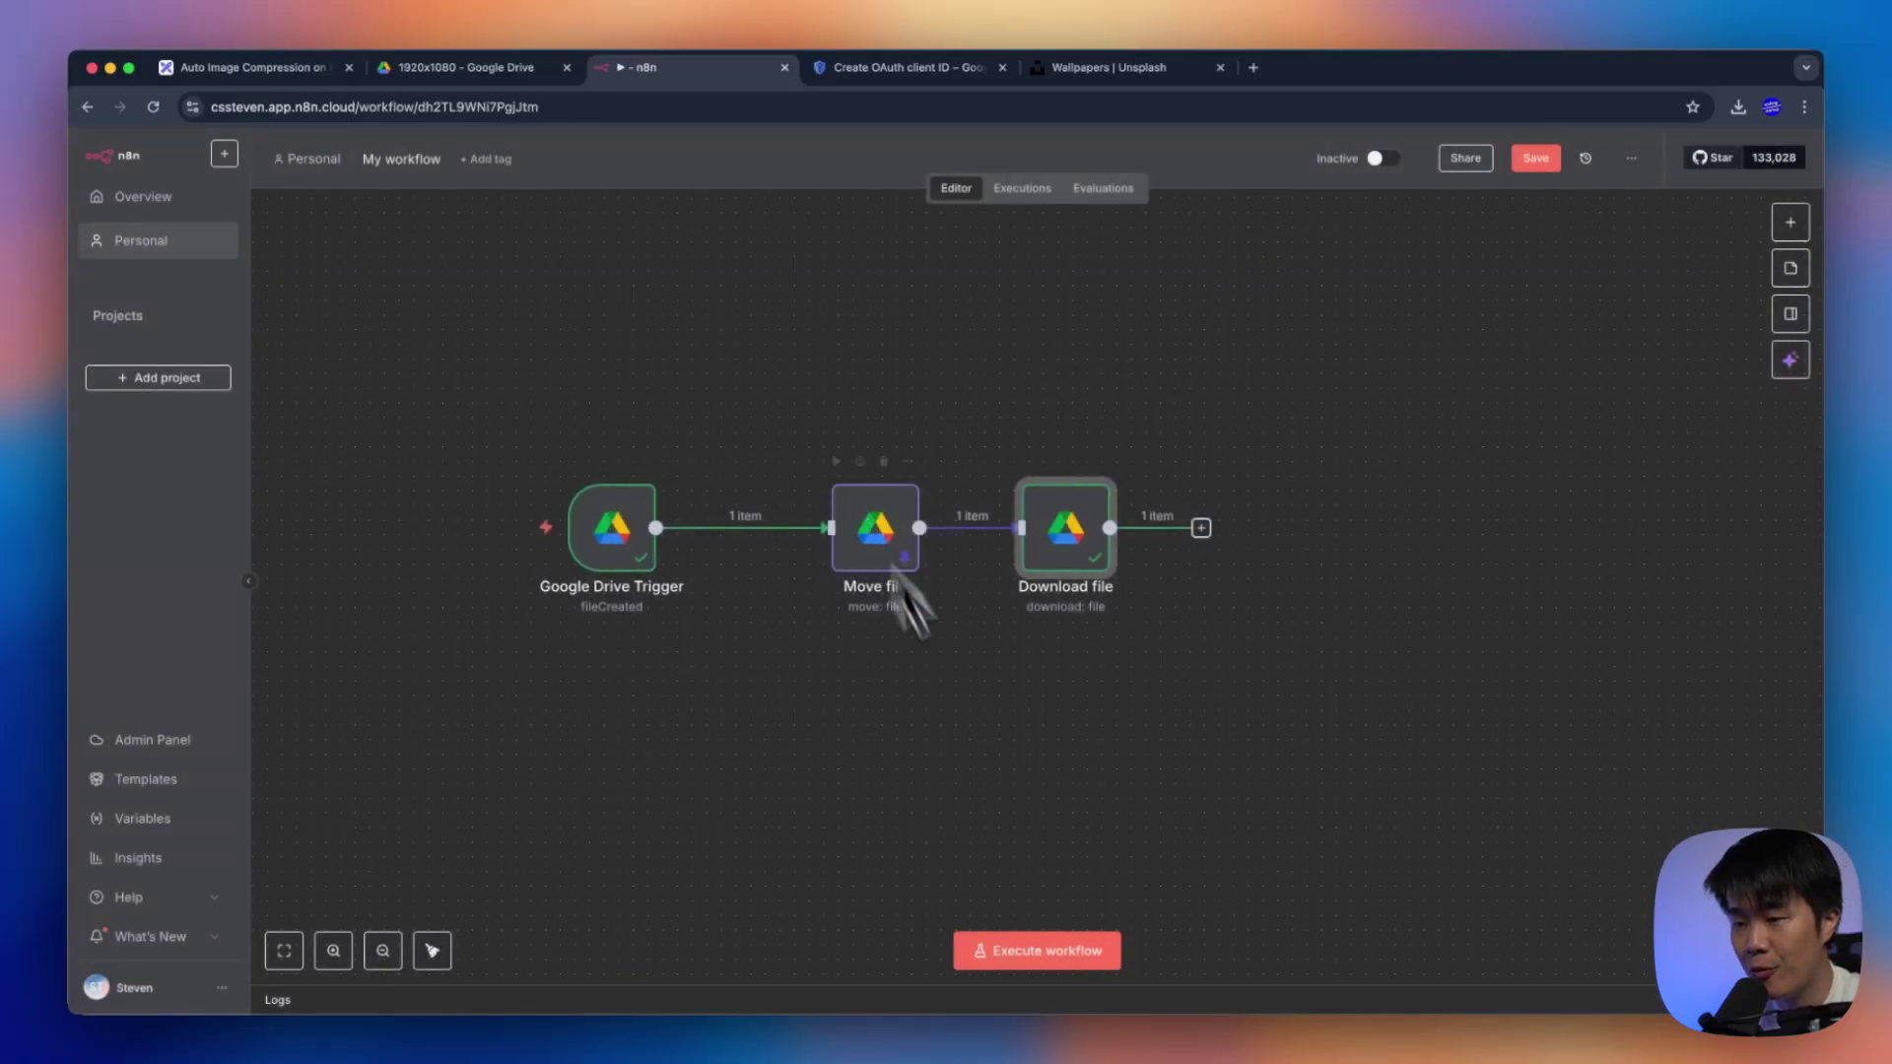
{"action": "scroll", "coordinate": [1195, 689], "scroll_direction": "right", "scroll_amount": 2}
{"action": "left_click", "coordinate": [1093, 533]}
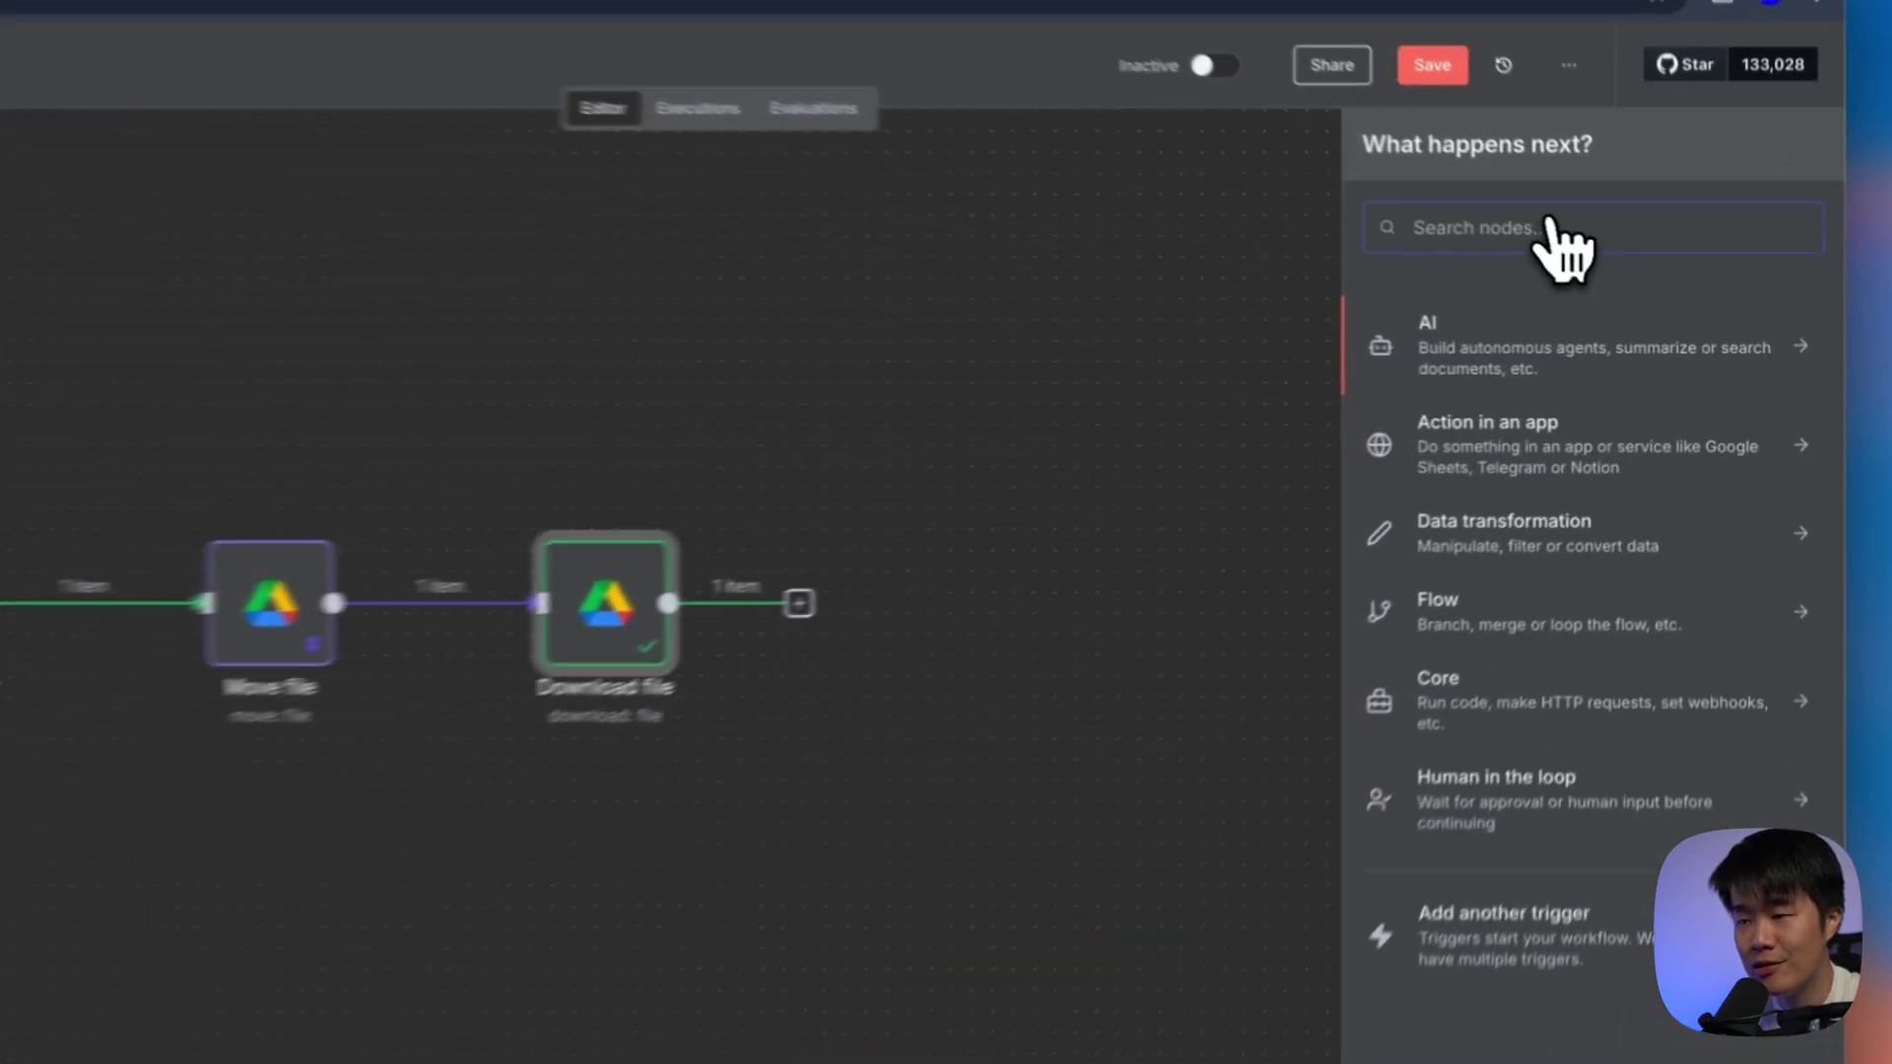
Add an Edit Image node using the Resize Image action after Download file
{"action": "type", "text": "image"}
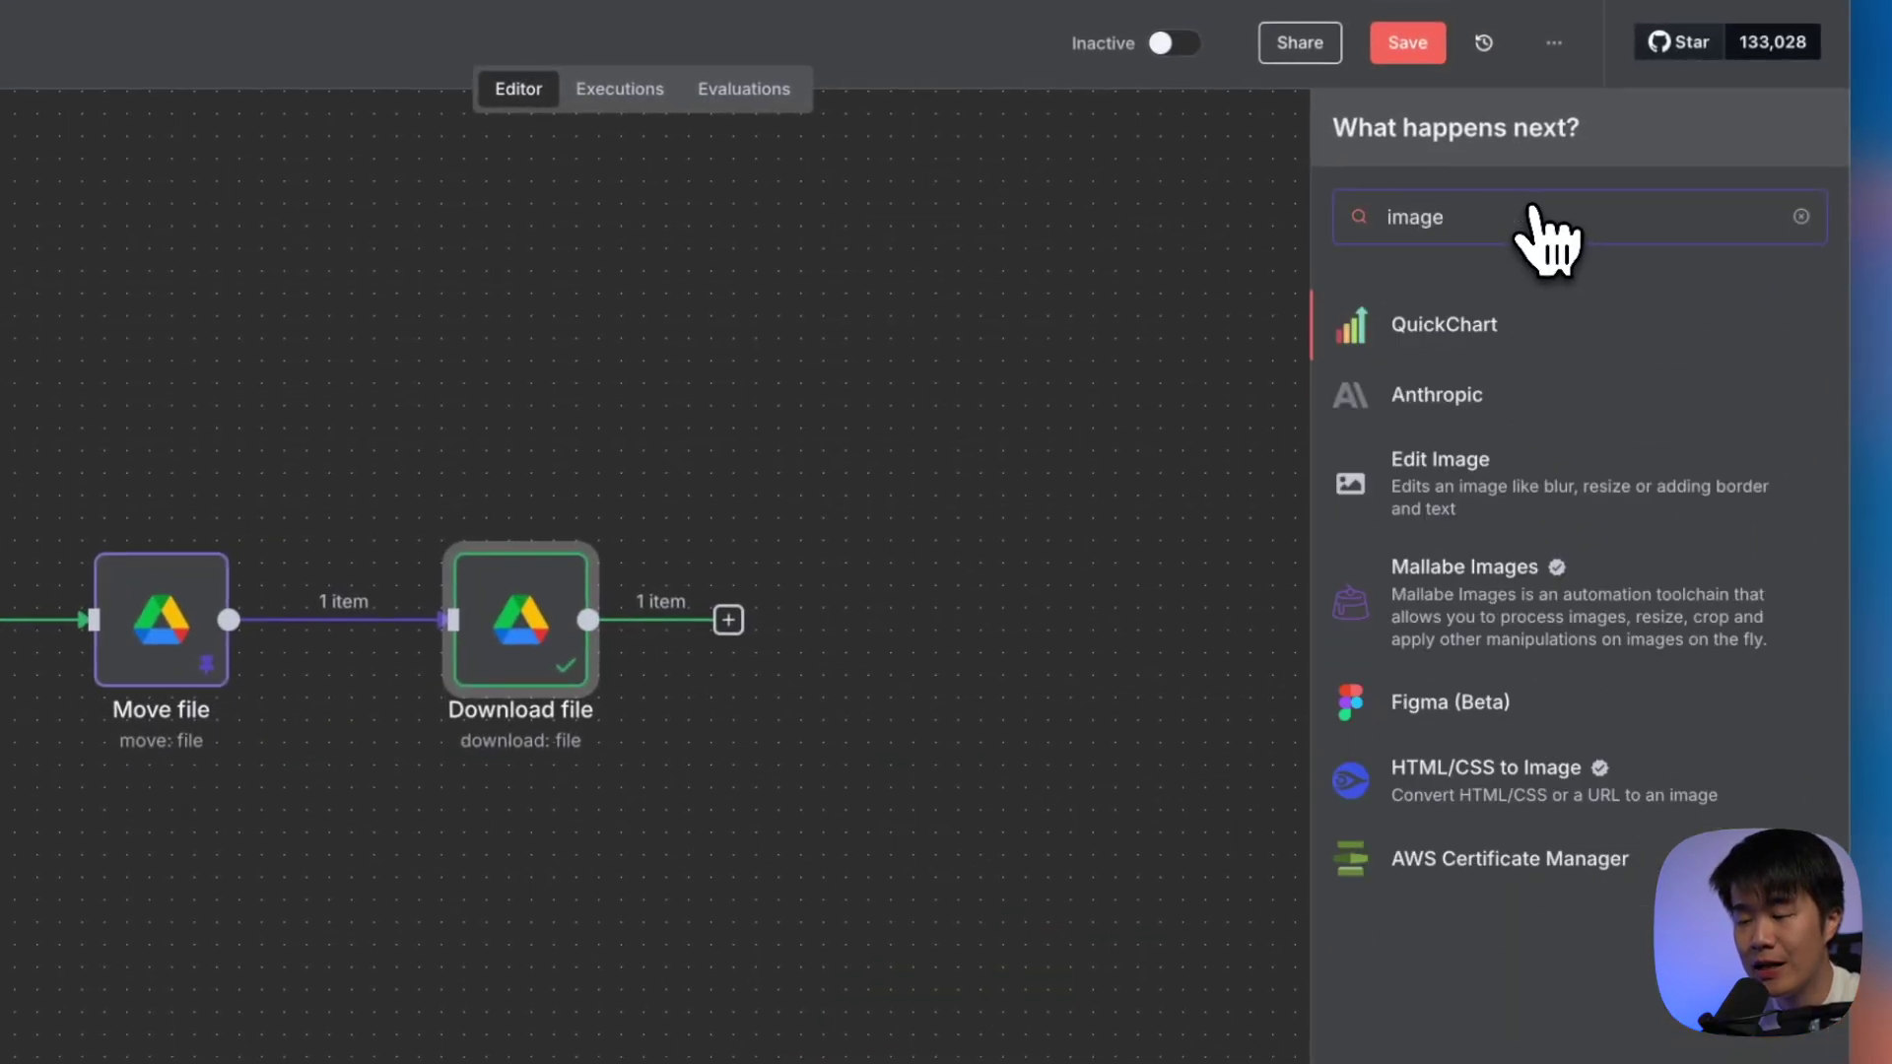
{"action": "left_click", "coordinate": [1615, 491]}
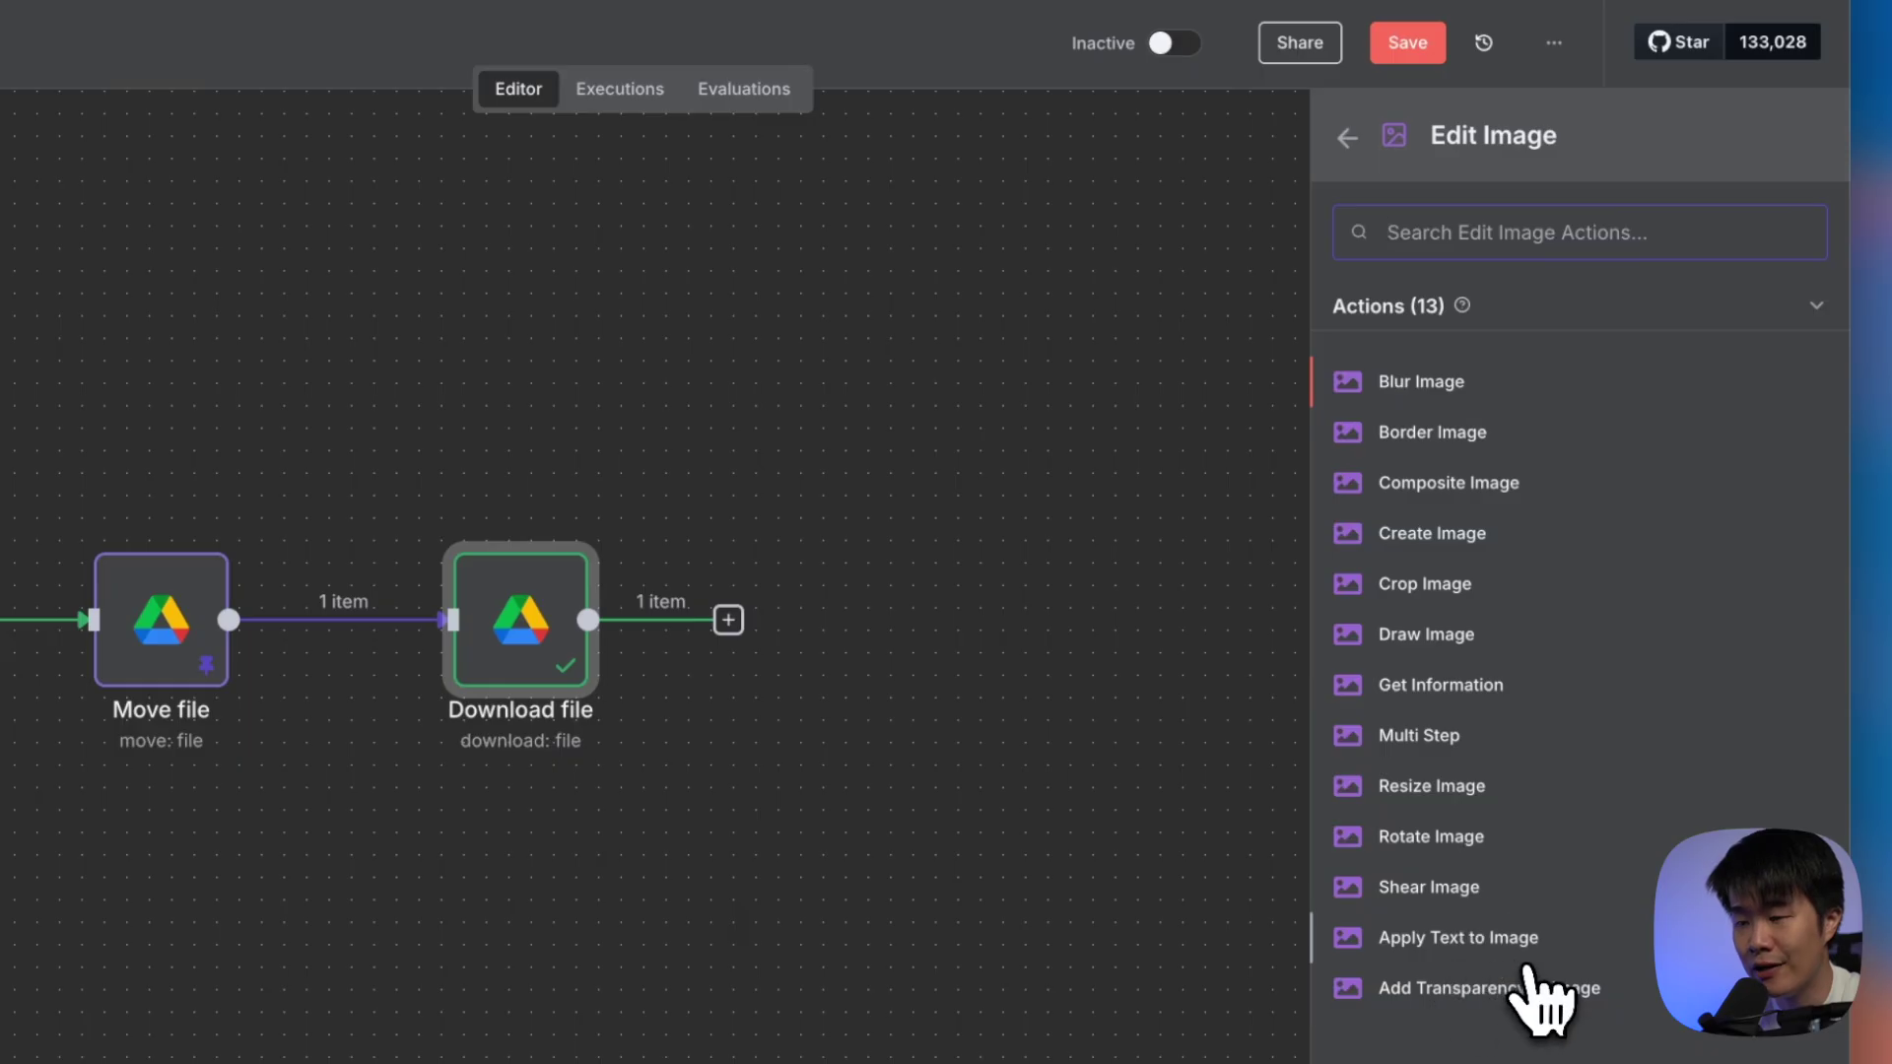
{"action": "left_click", "coordinate": [1456, 788]}
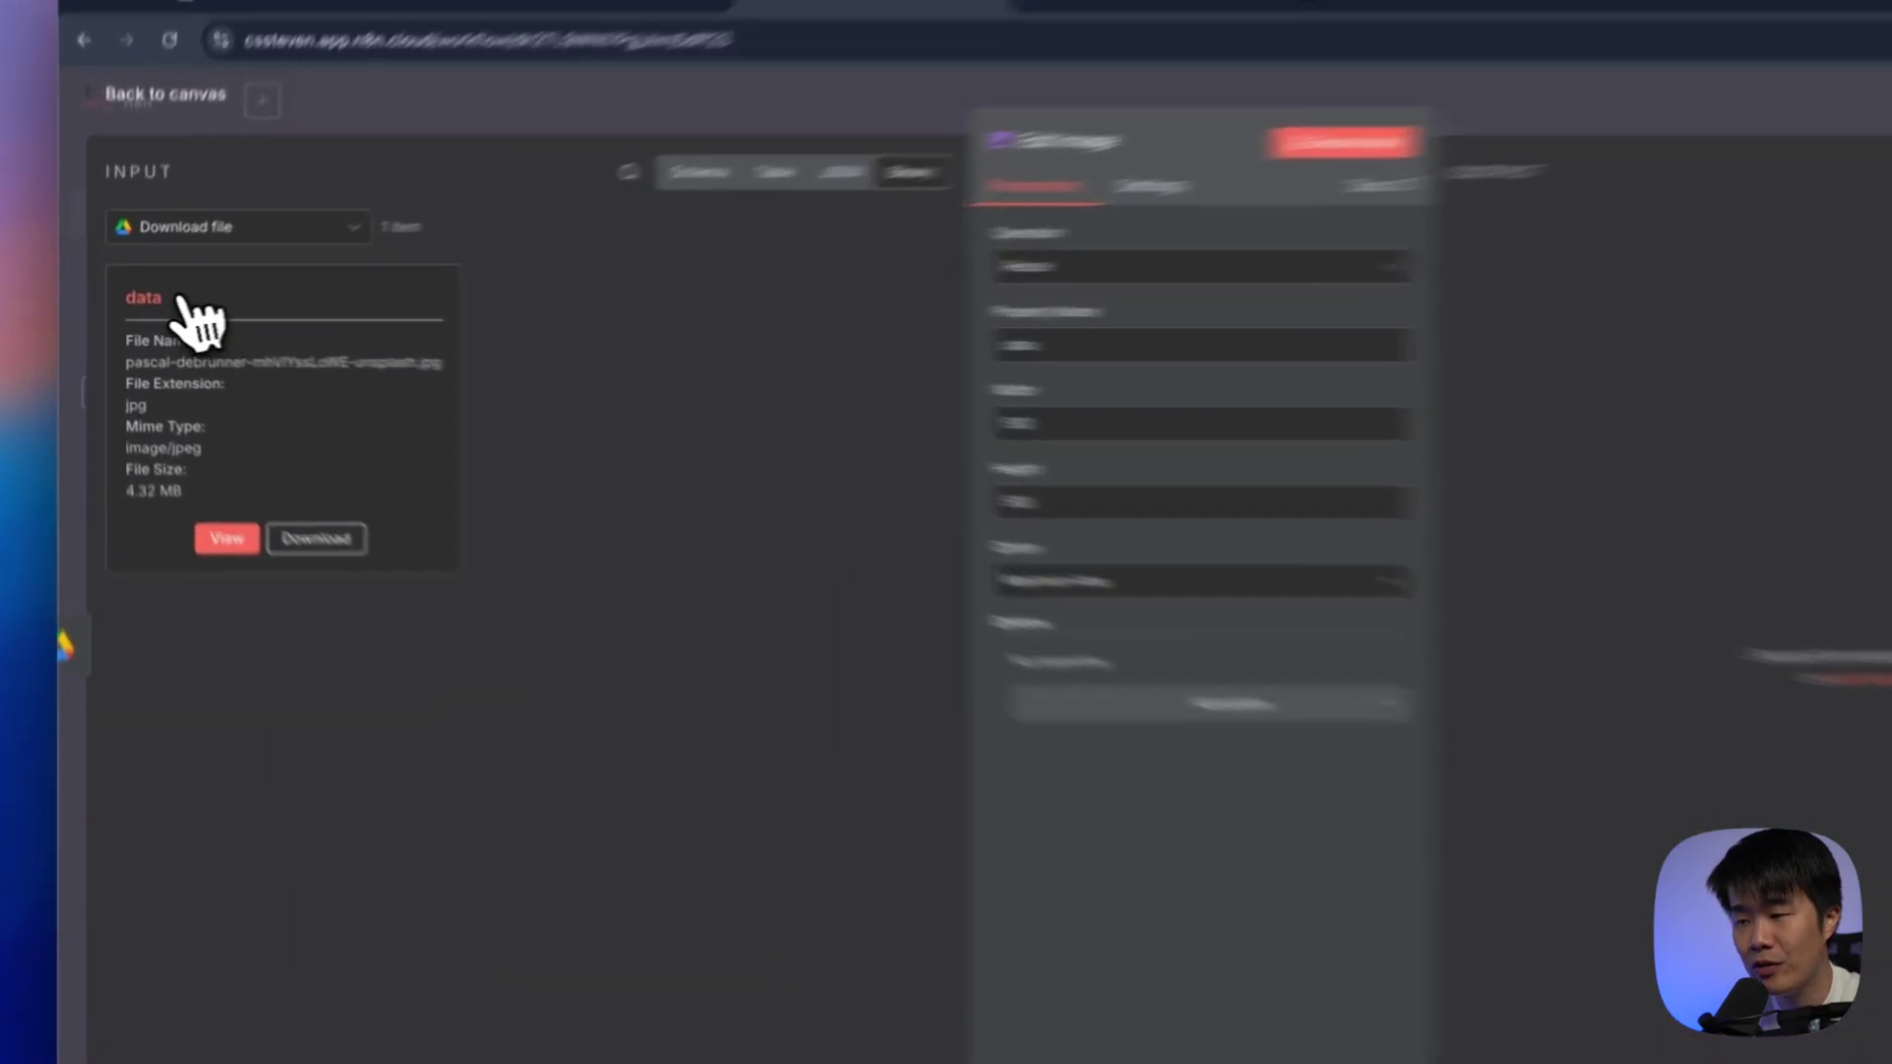
Keep the property name 'data' and resize to width 1920, height 1080 with Maximum Area behaviour
{"action": "double_click", "coordinate": [138, 304]}
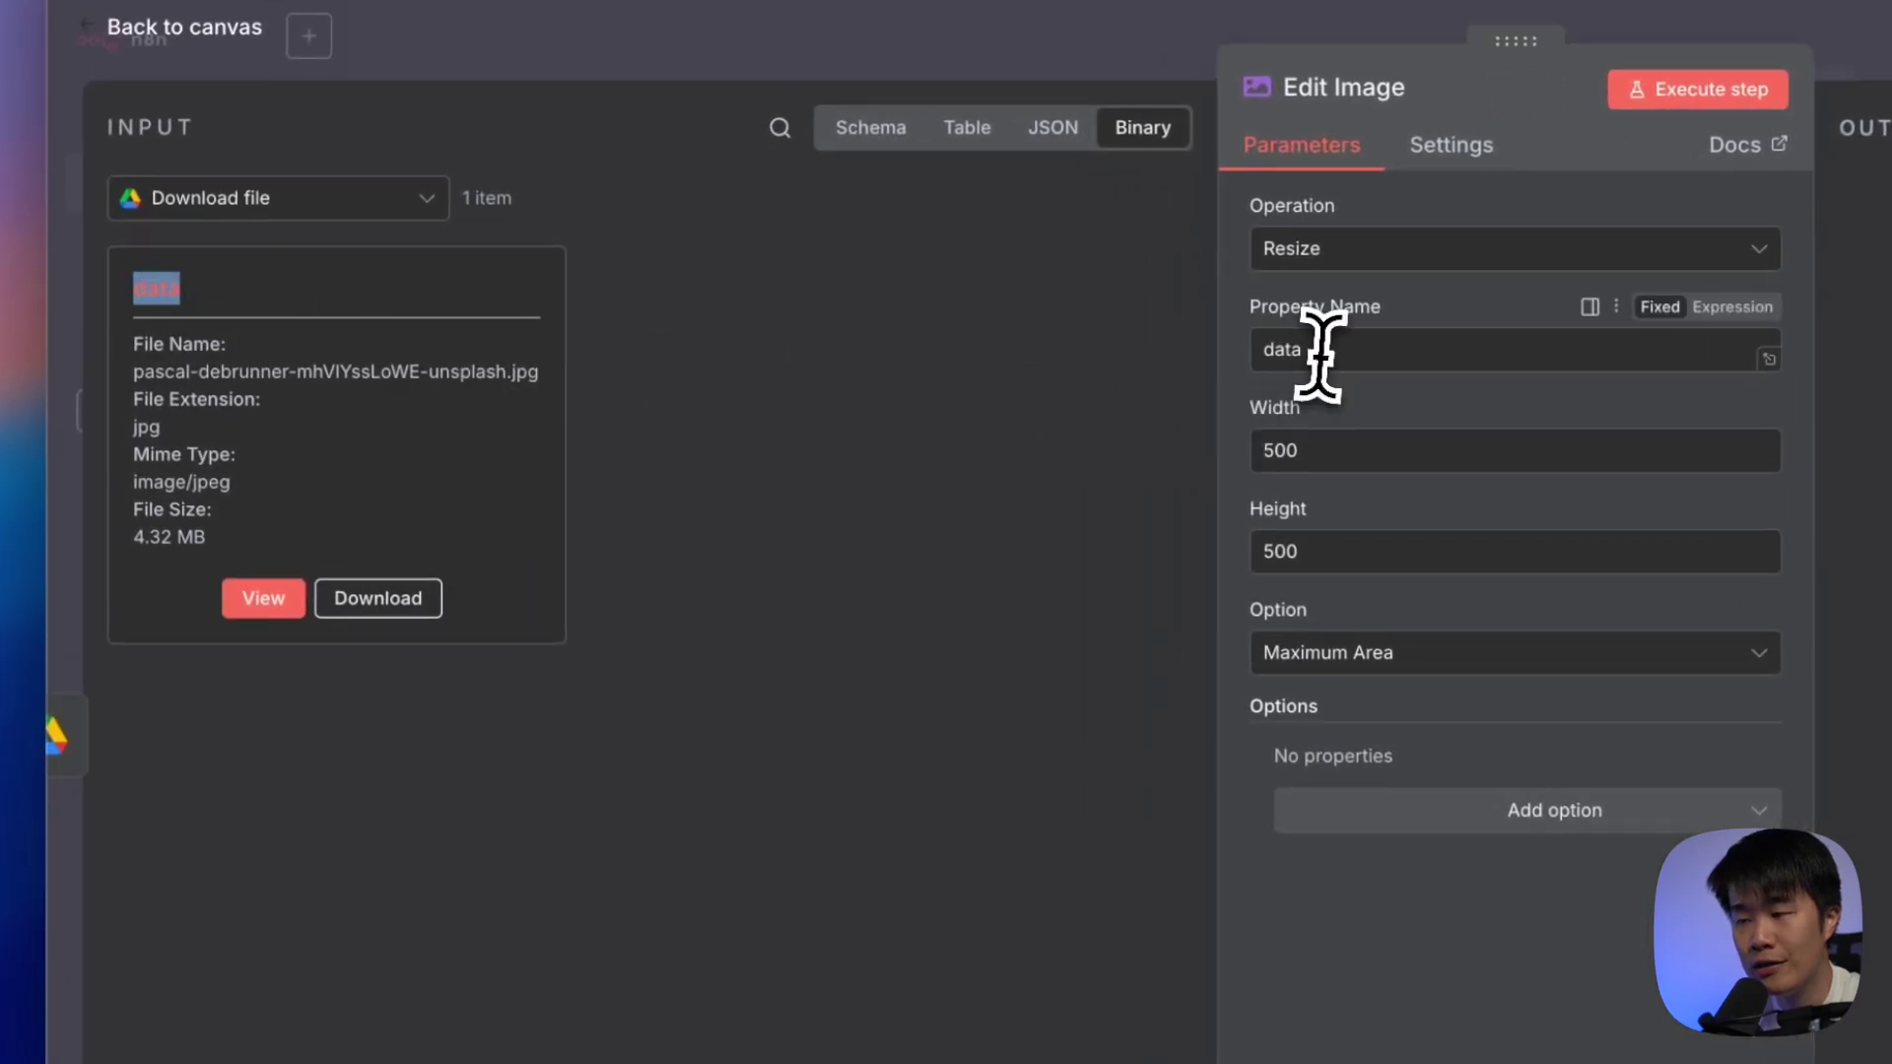
{"action": "double_click", "coordinate": [823, 340]}
{"action": "left_click", "coordinate": [148, 284]}
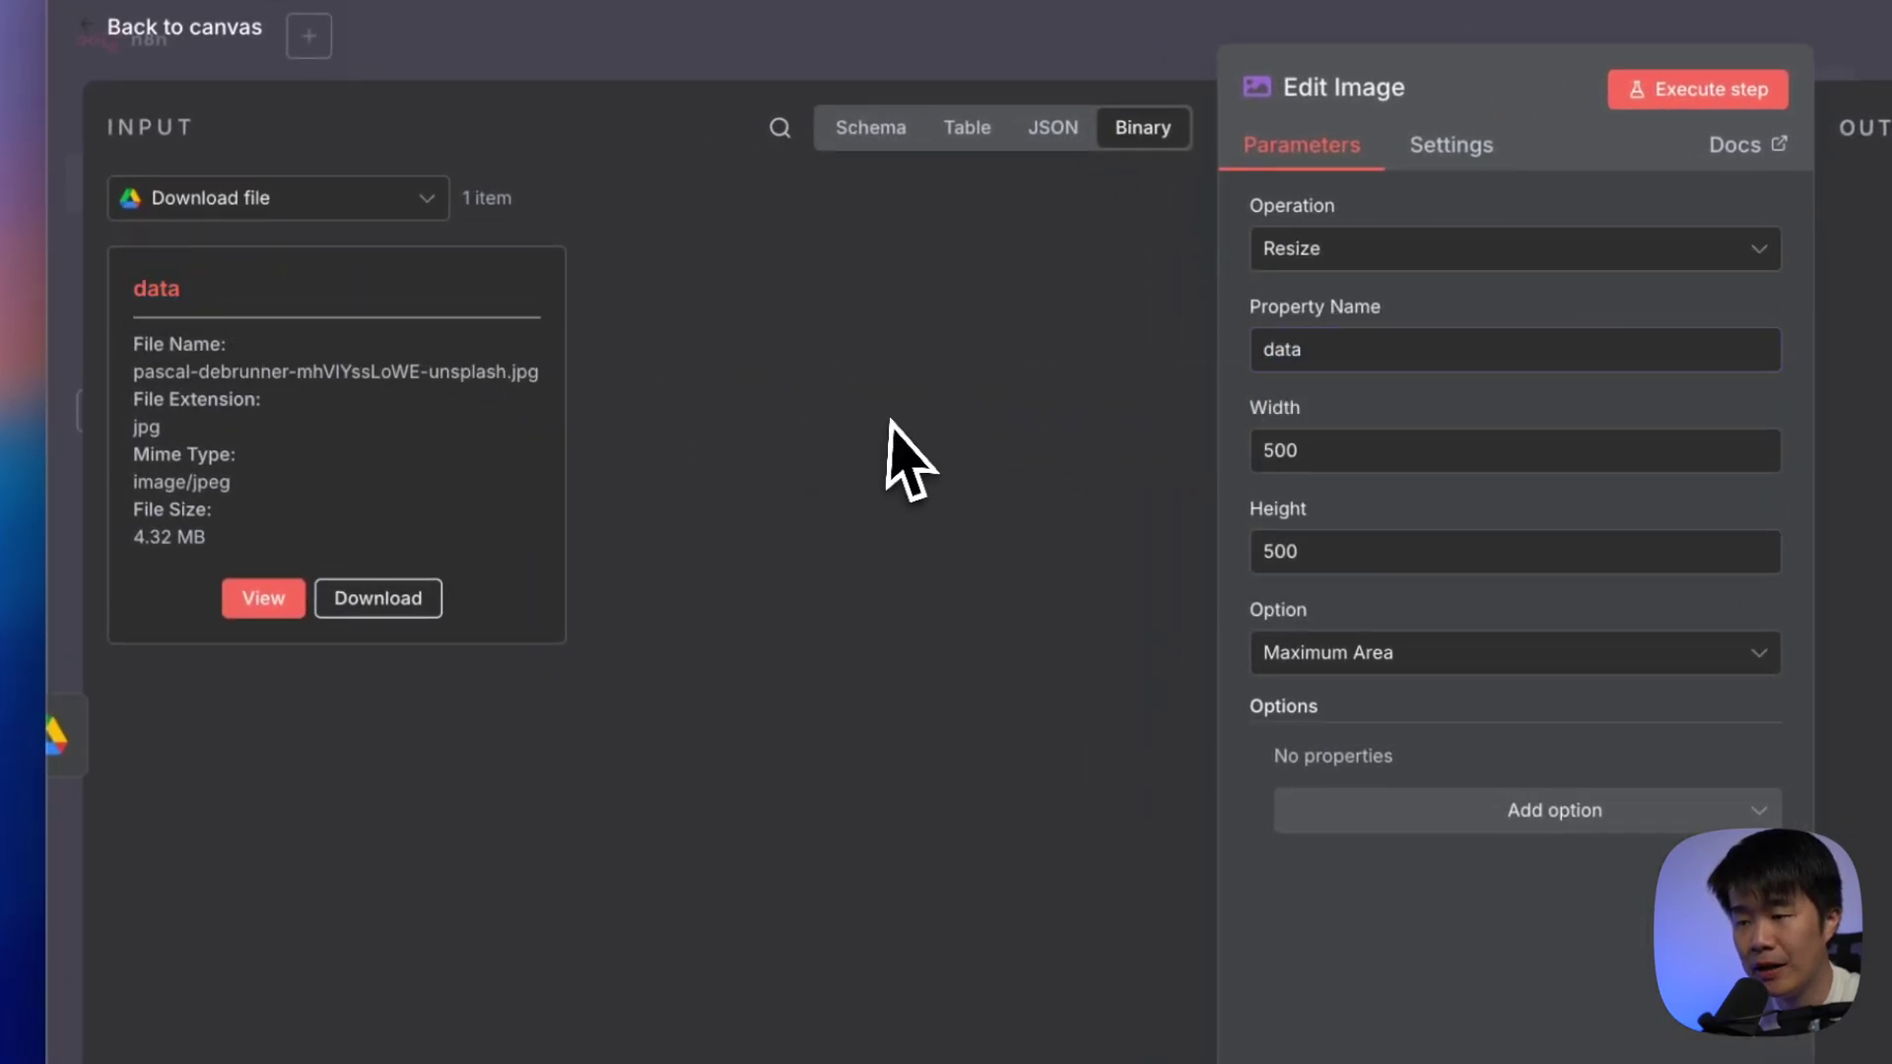
{"action": "double_click", "coordinate": [1426, 452]}
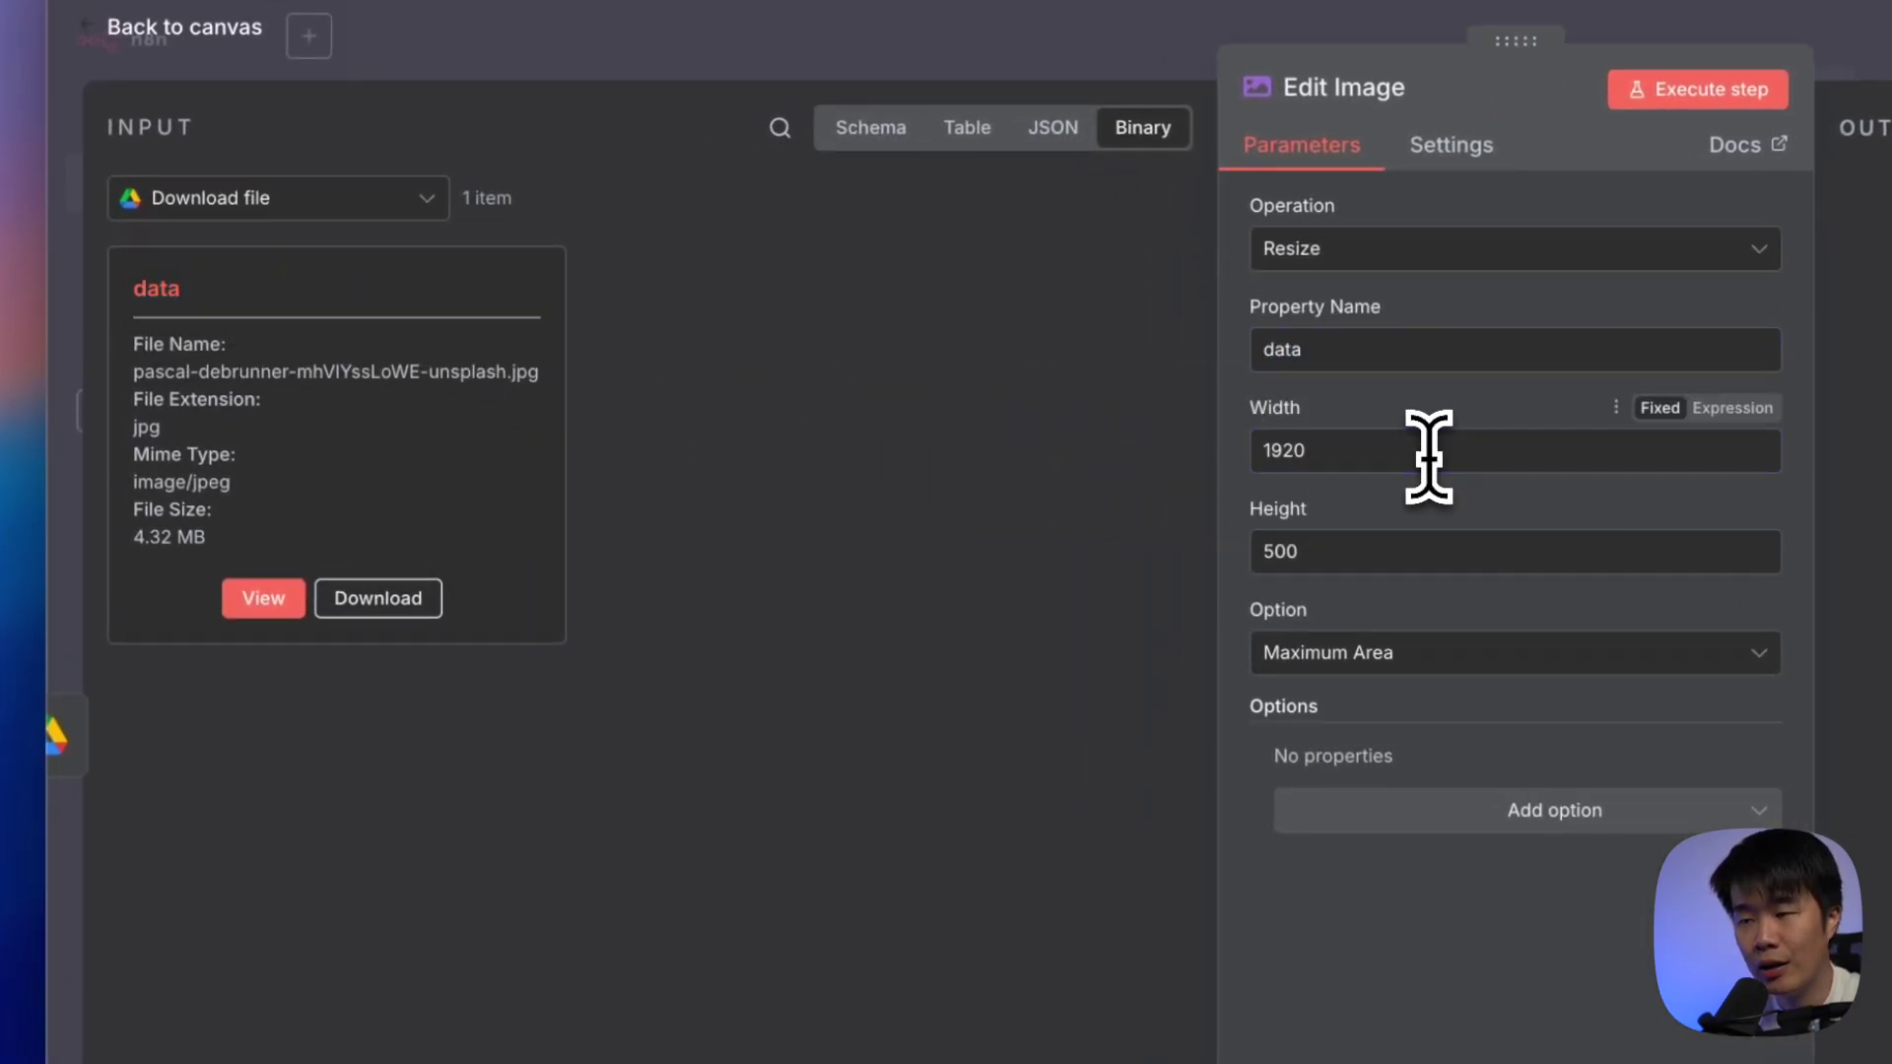
{"action": "double_click", "coordinate": [1397, 548]}
{"action": "type", "text": "108"}
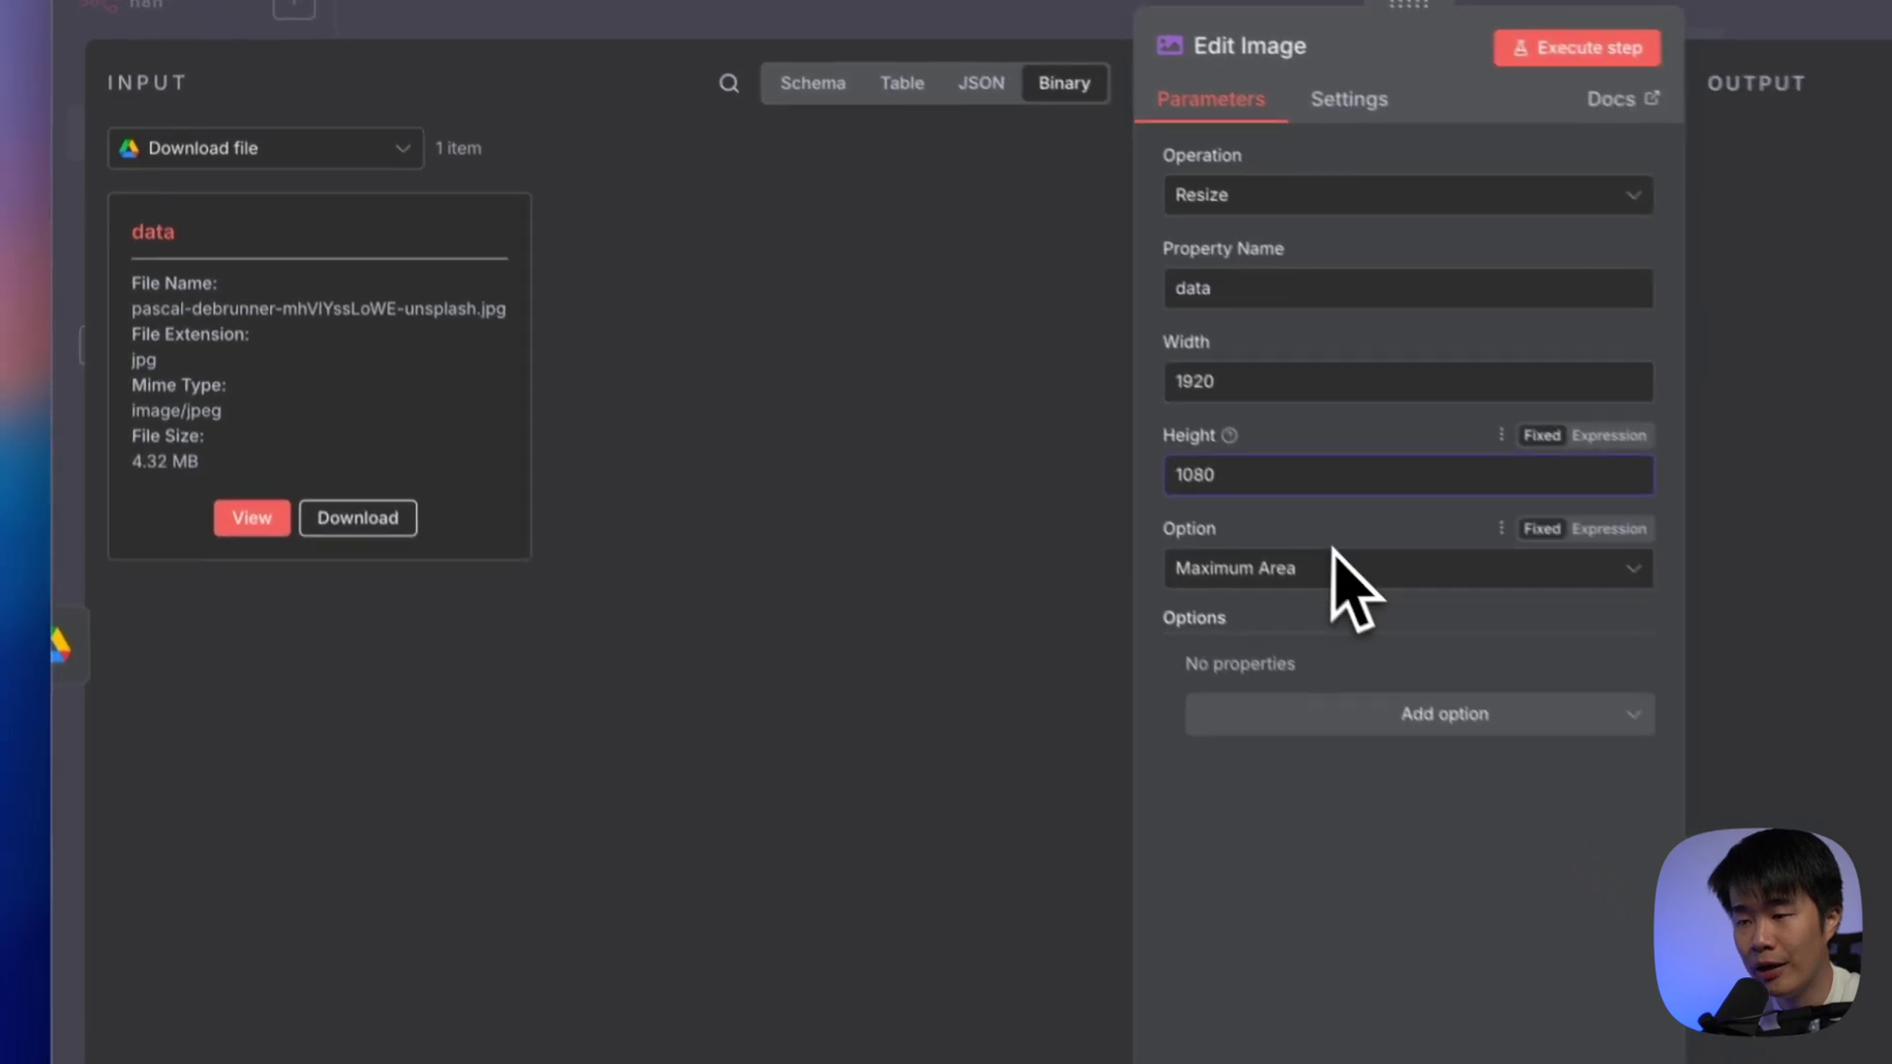
{"action": "left_click", "coordinate": [1438, 658]}
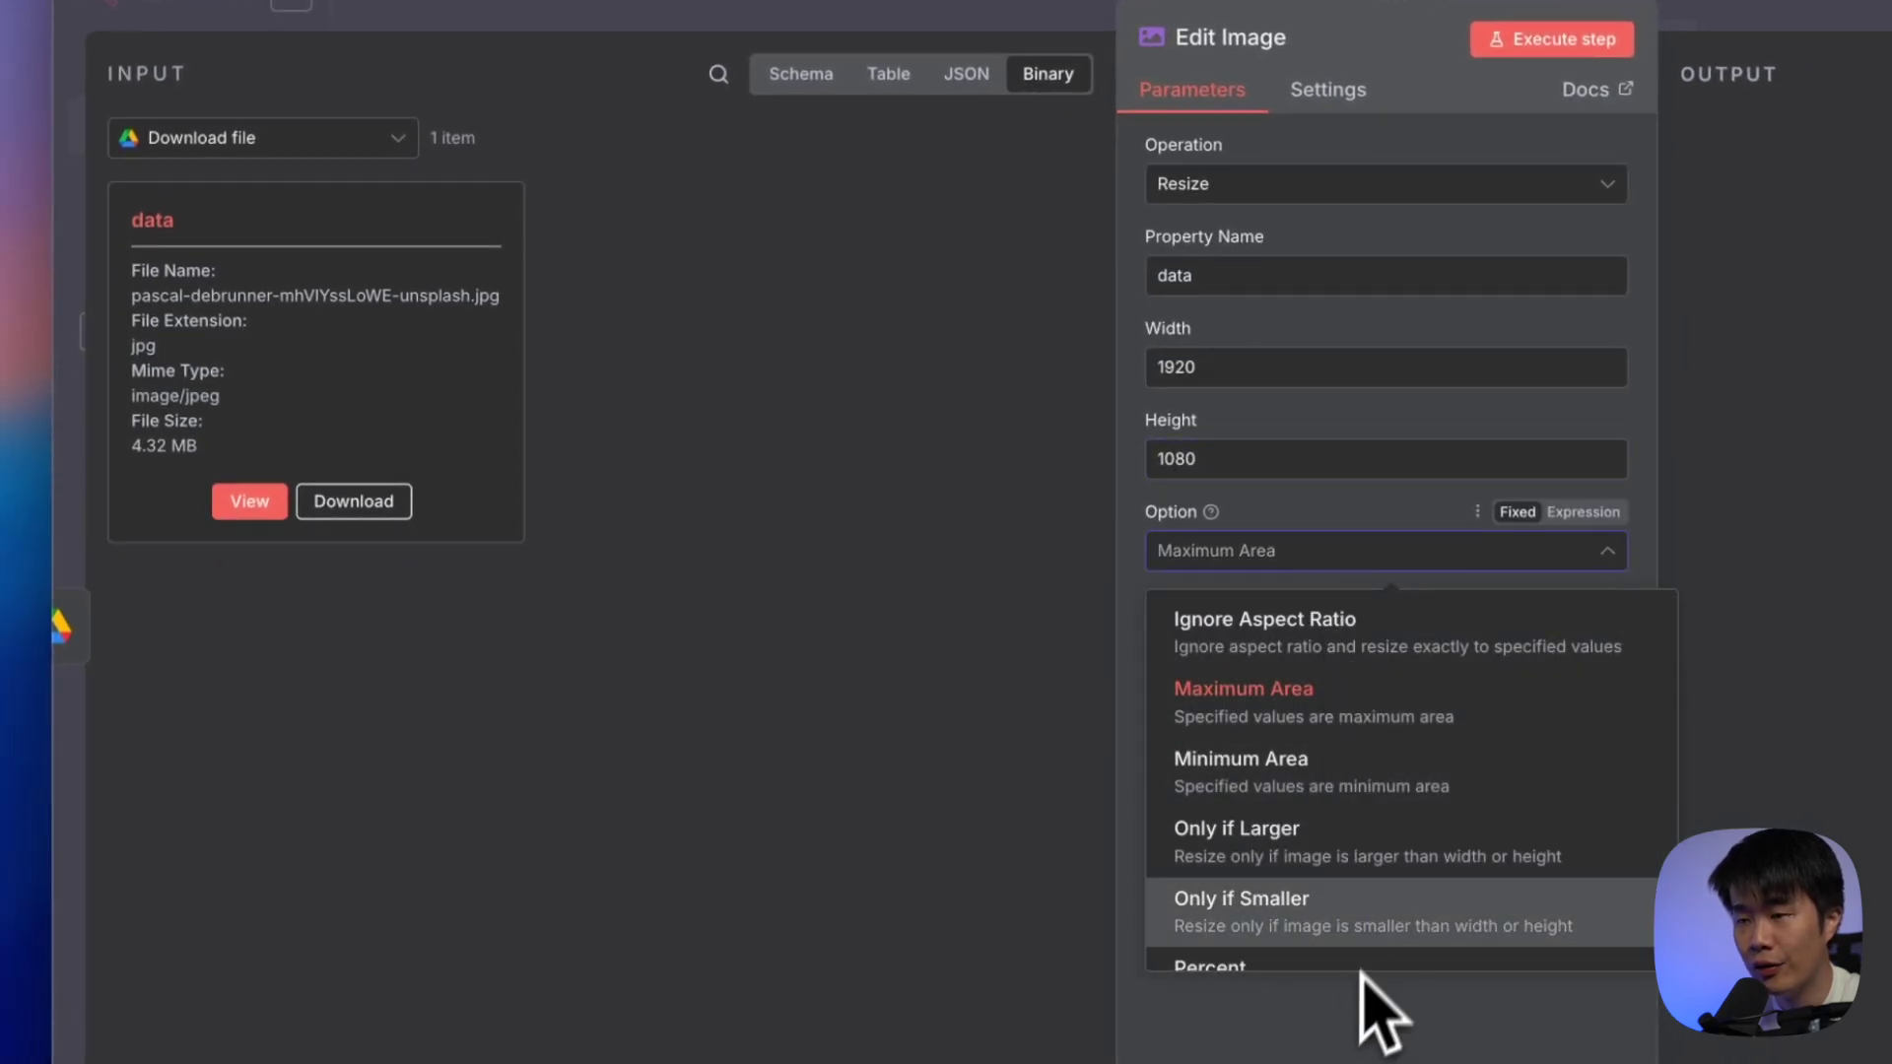
{"action": "scroll", "coordinate": [1380, 926], "scroll_direction": "down", "scroll_amount": 1}
{"action": "scroll", "coordinate": [1389, 916], "scroll_direction": "up", "scroll_amount": 1}
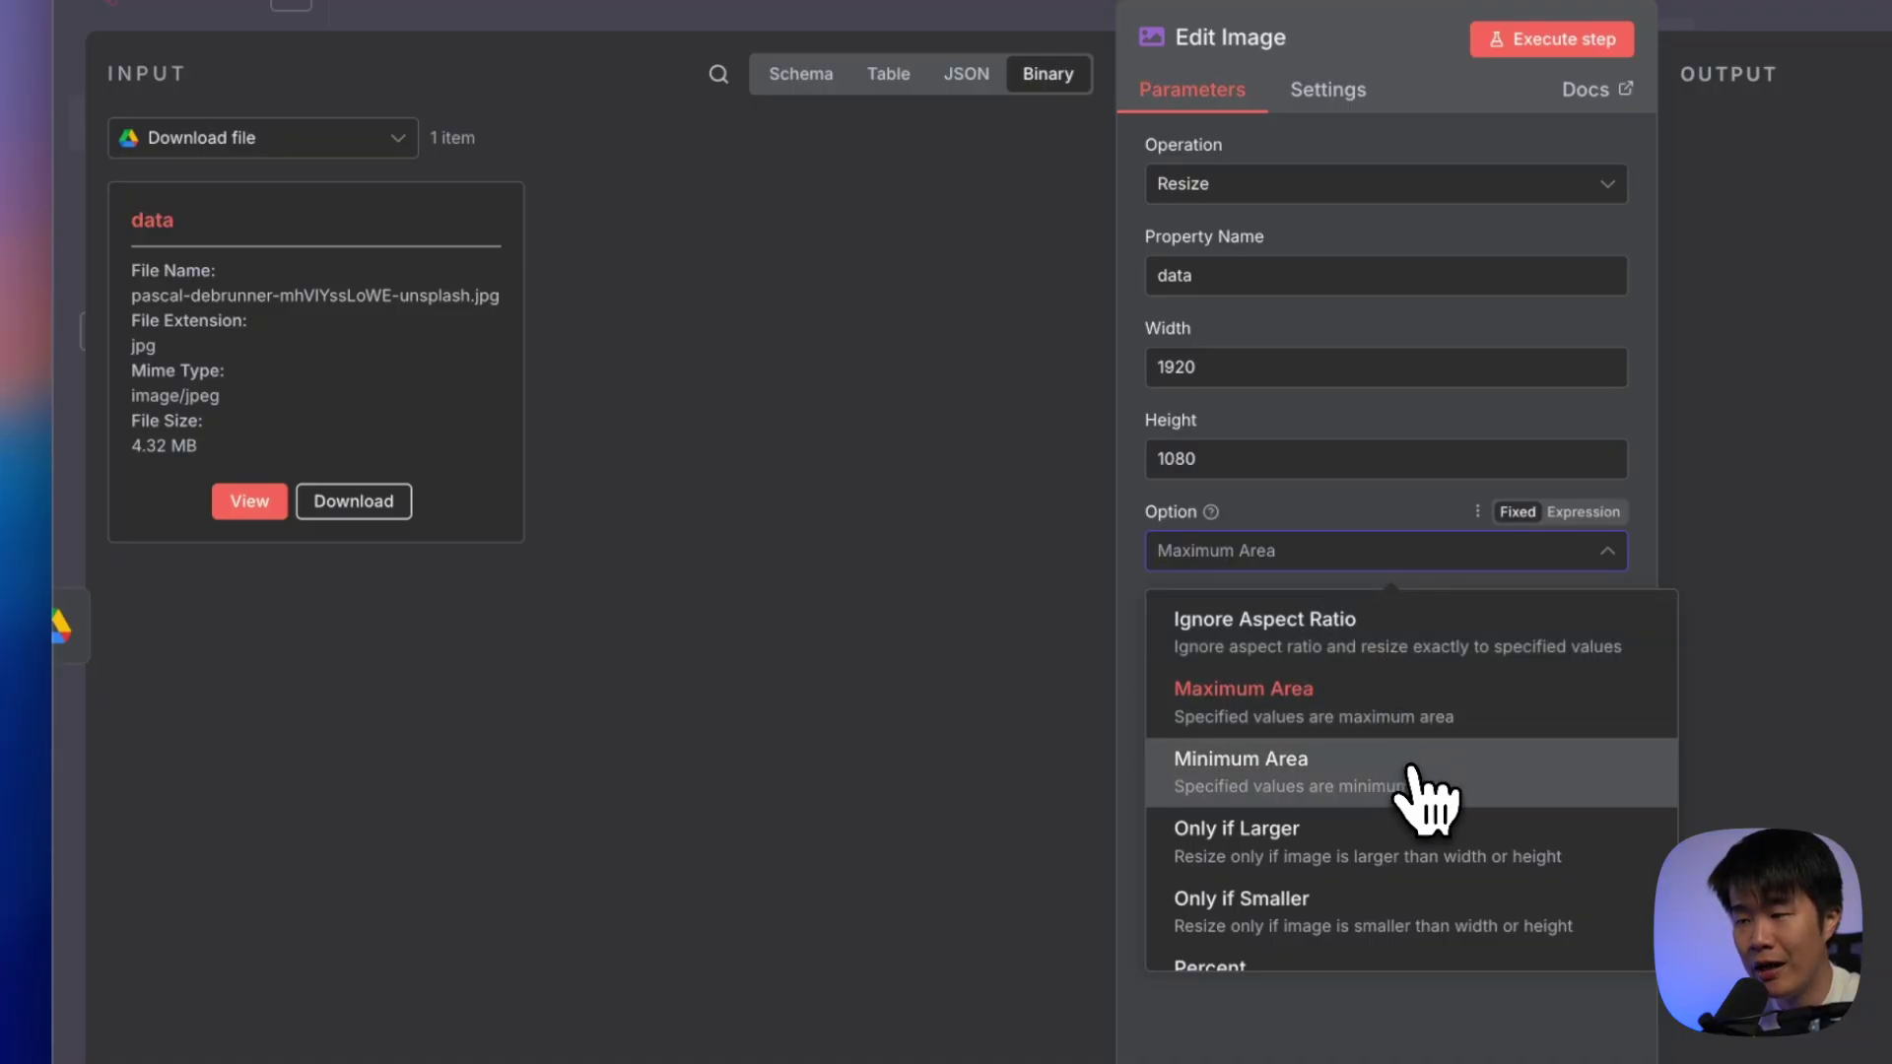
{"action": "left_click", "coordinate": [1261, 717]}
Drop the Format option and test-run the step, shrinking the image from 4.32 MB to 320 kB
{"action": "left_click", "coordinate": [1409, 690]}
{"action": "left_click", "coordinate": [1325, 810]}
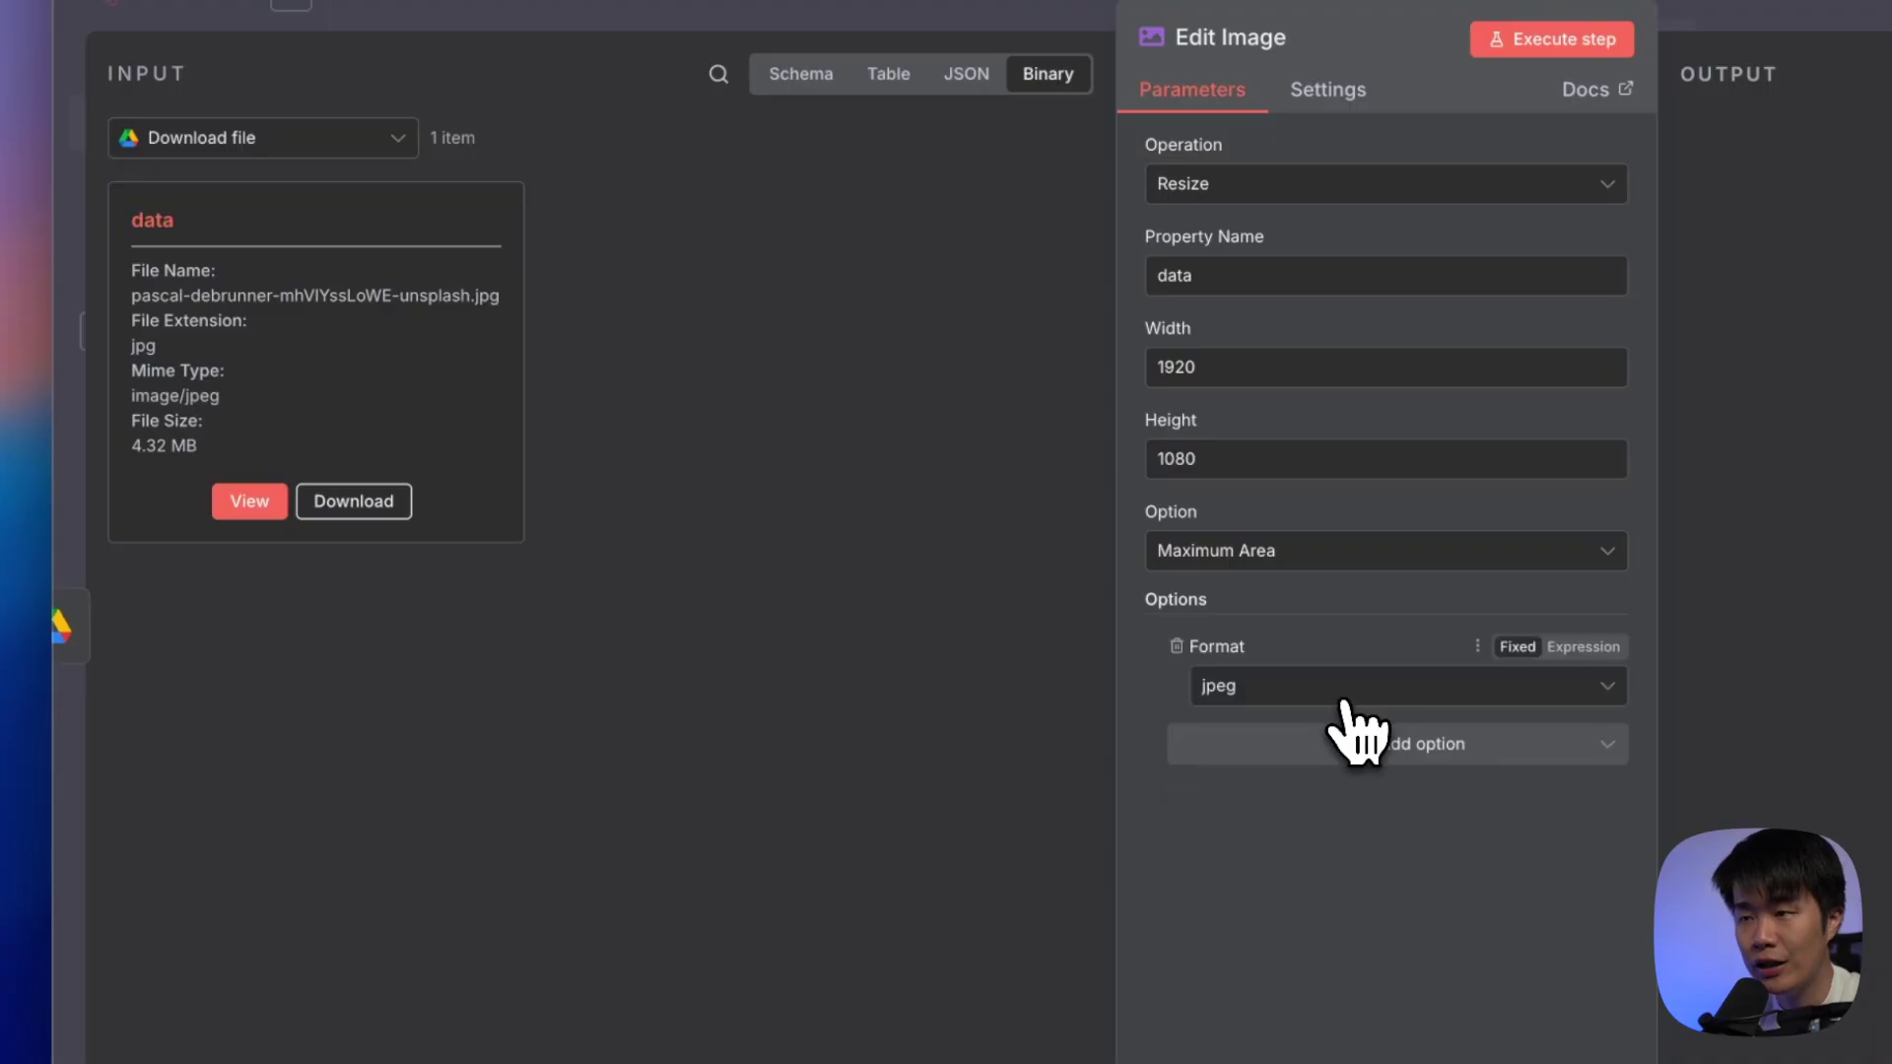
{"action": "left_click", "coordinate": [1345, 697]}
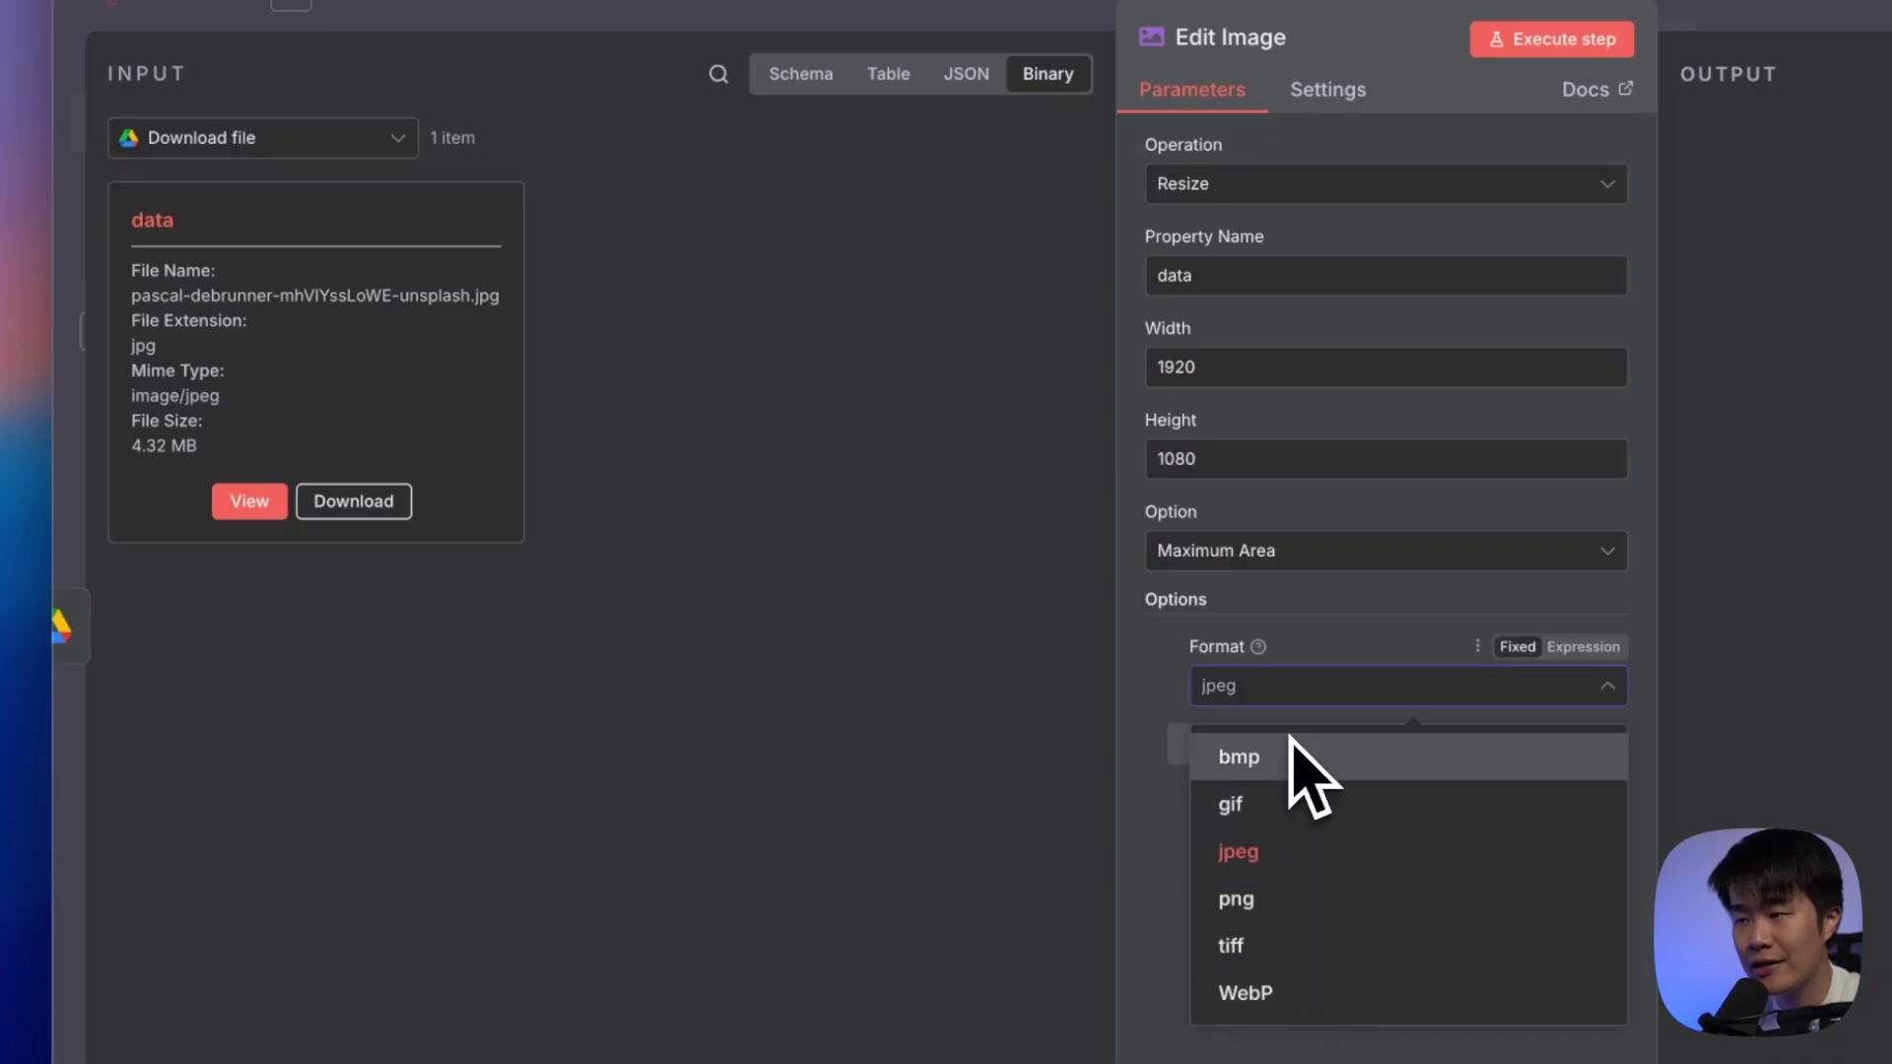
{"action": "left_click", "coordinate": [1335, 698]}
{"action": "left_click", "coordinate": [1175, 648]}
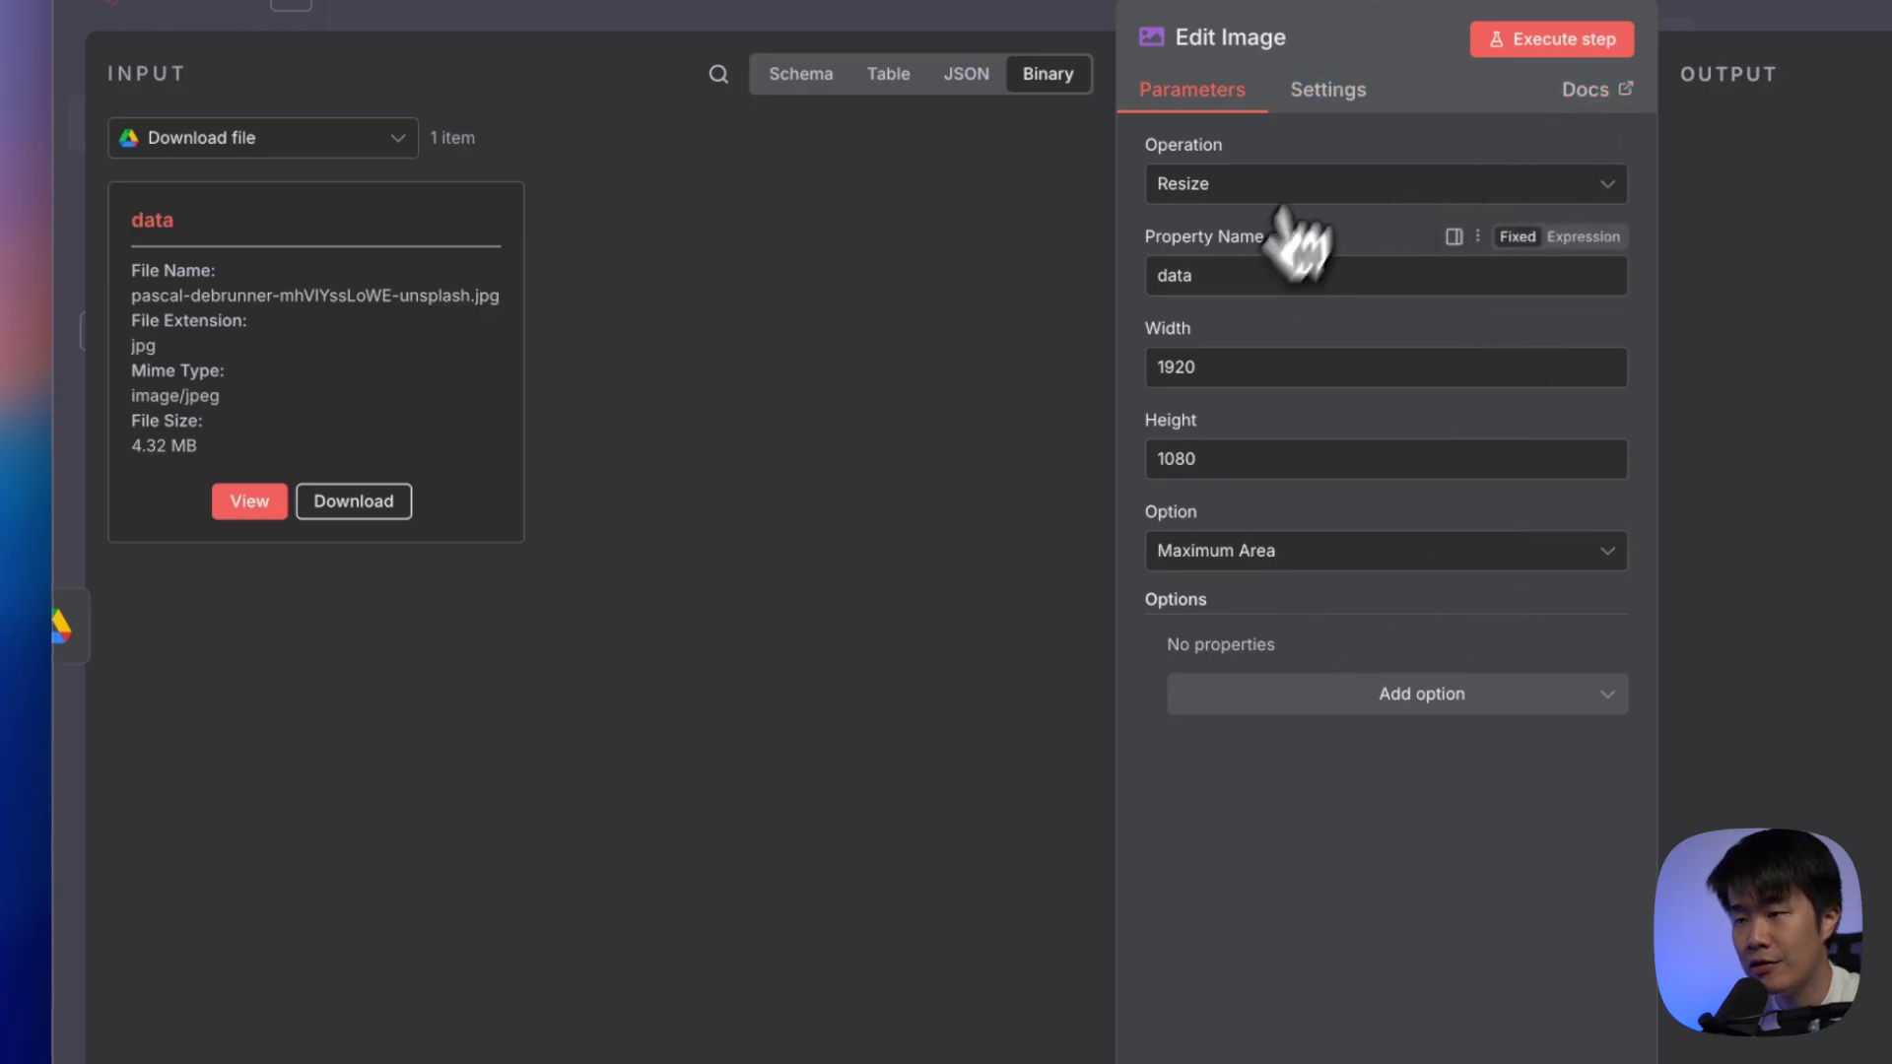
{"action": "left_click", "coordinate": [1552, 44]}
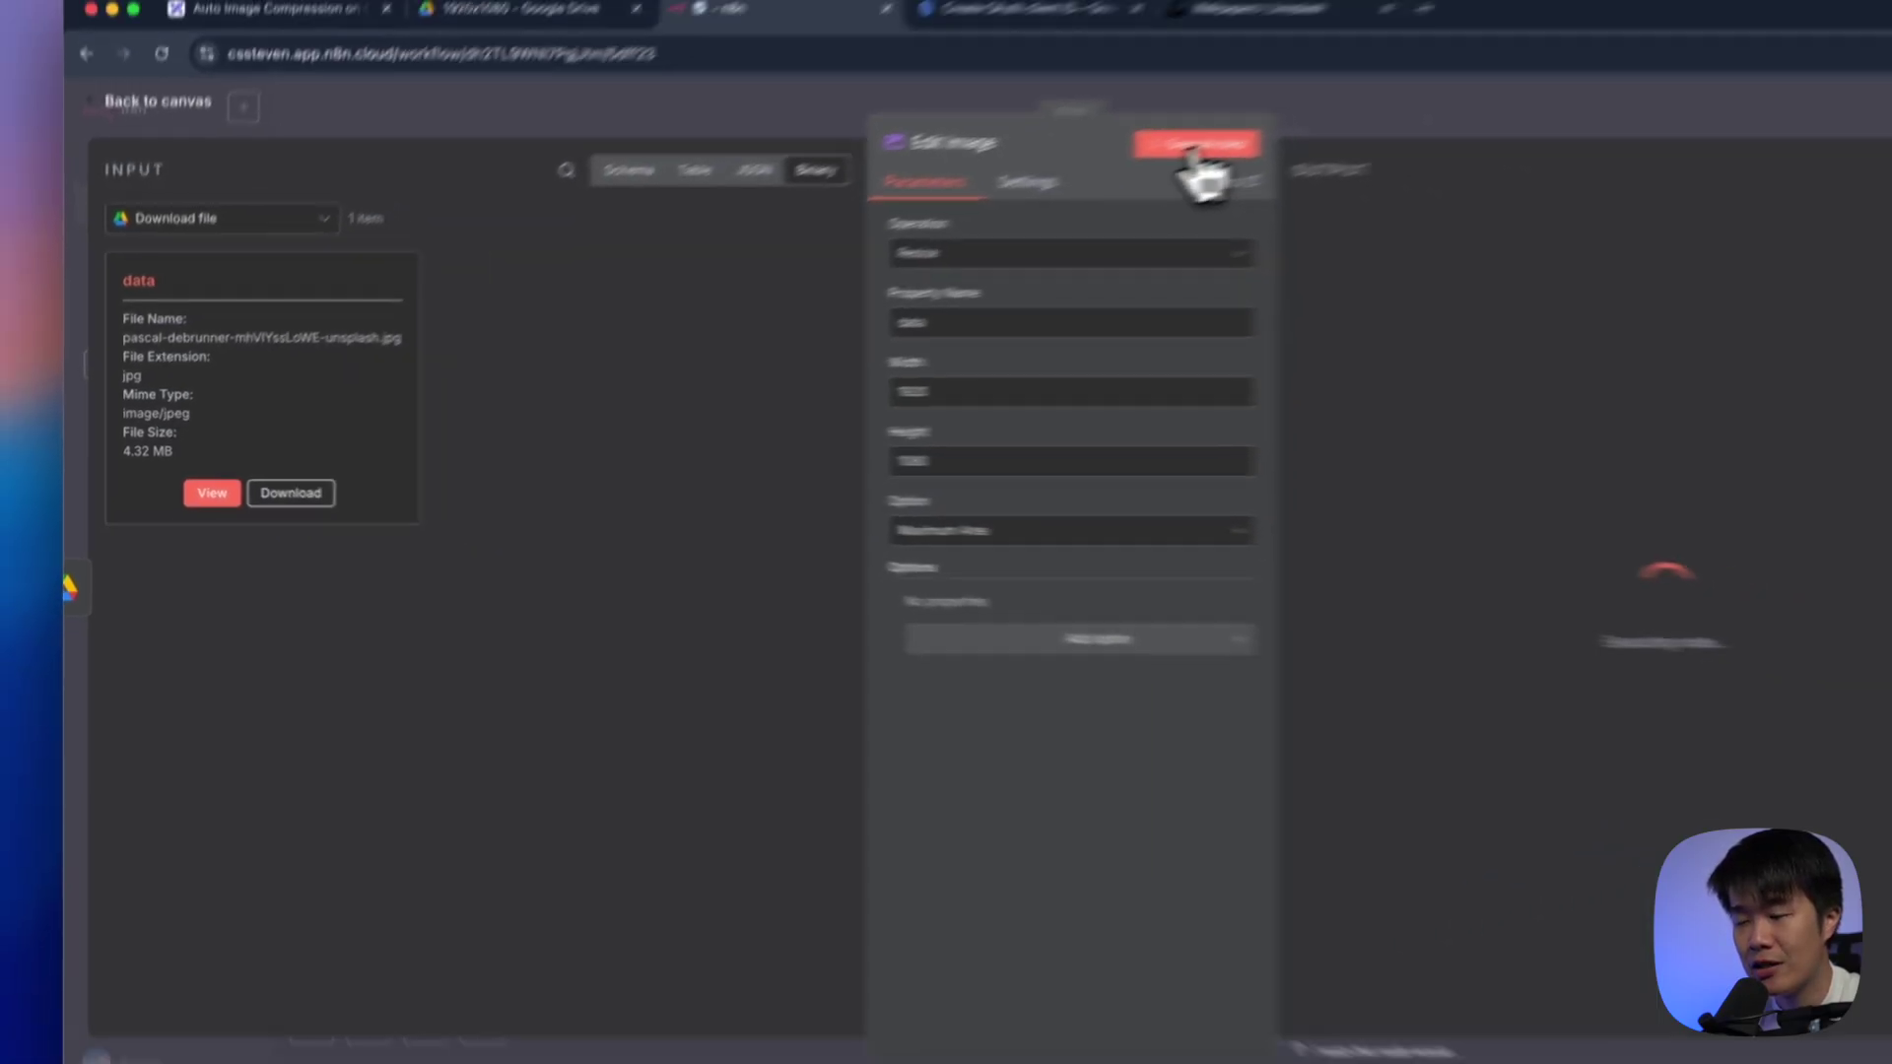
{"action": "left_click", "coordinate": [1238, 481]}
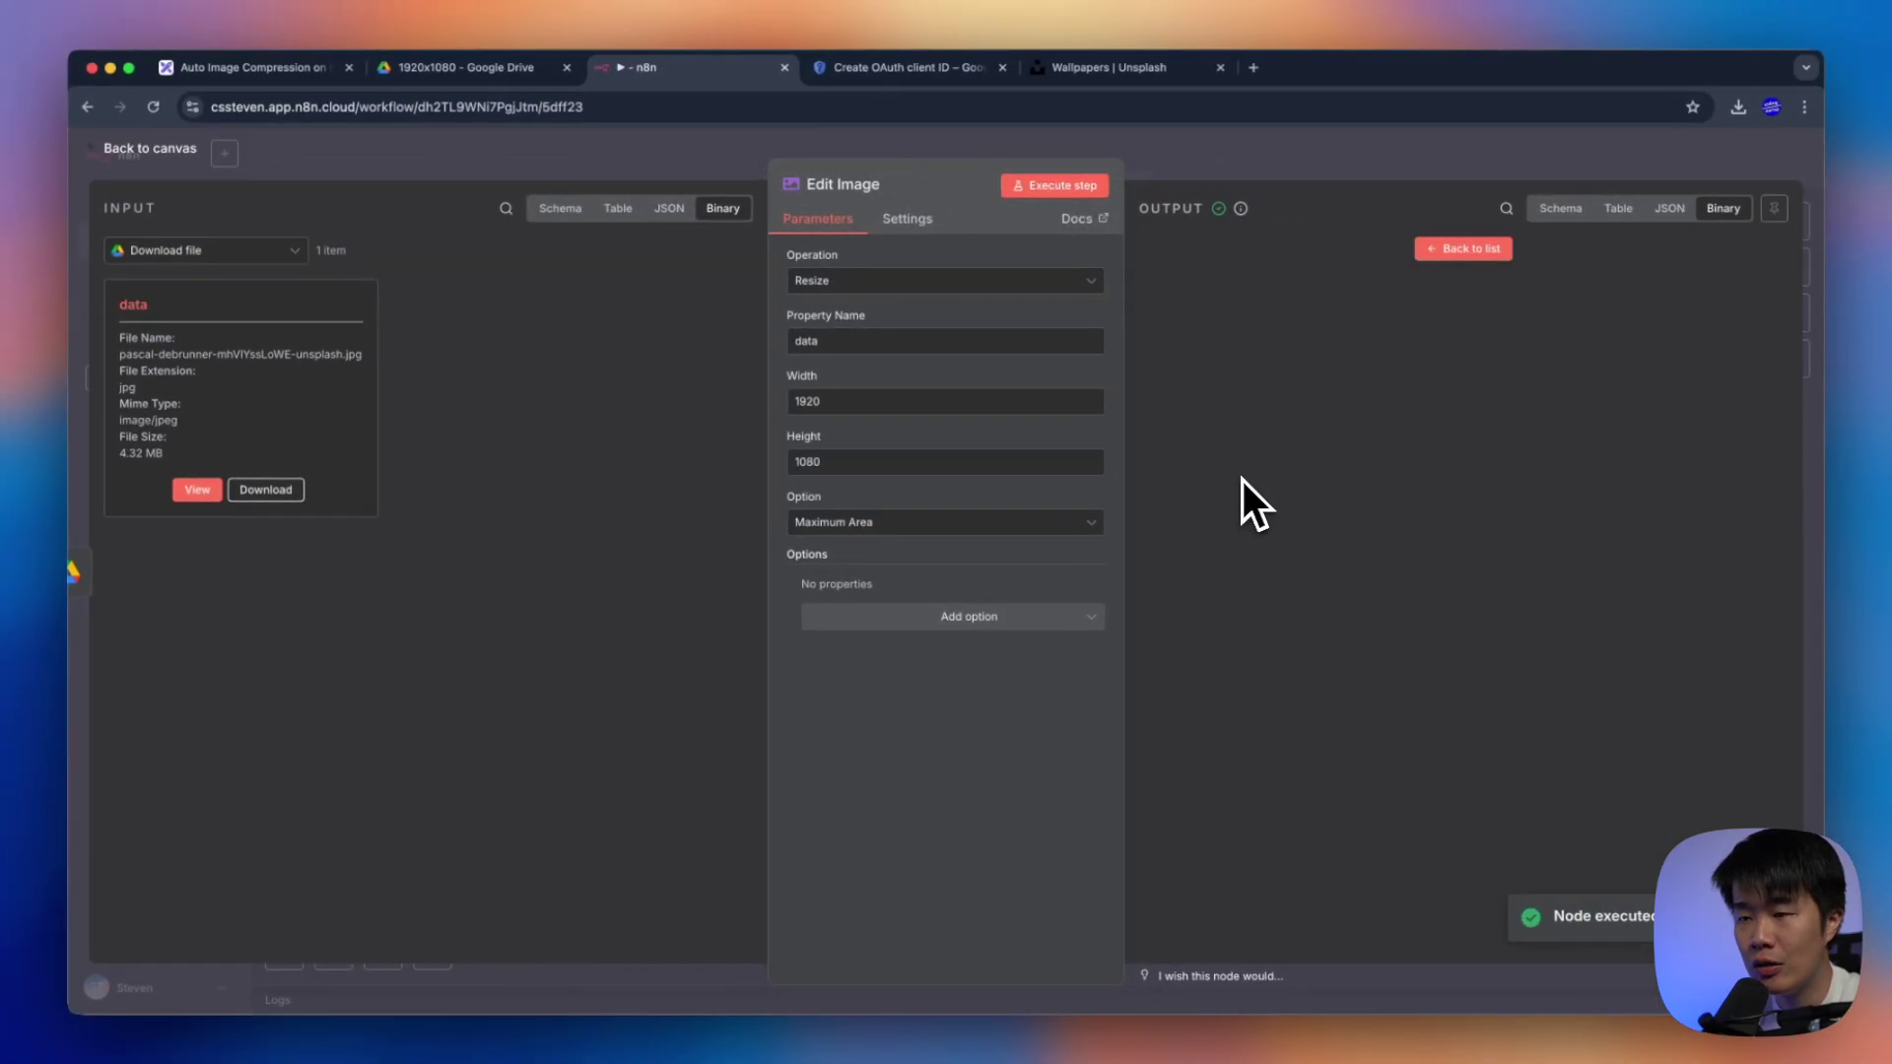
{"action": "left_click", "coordinate": [1464, 248]}
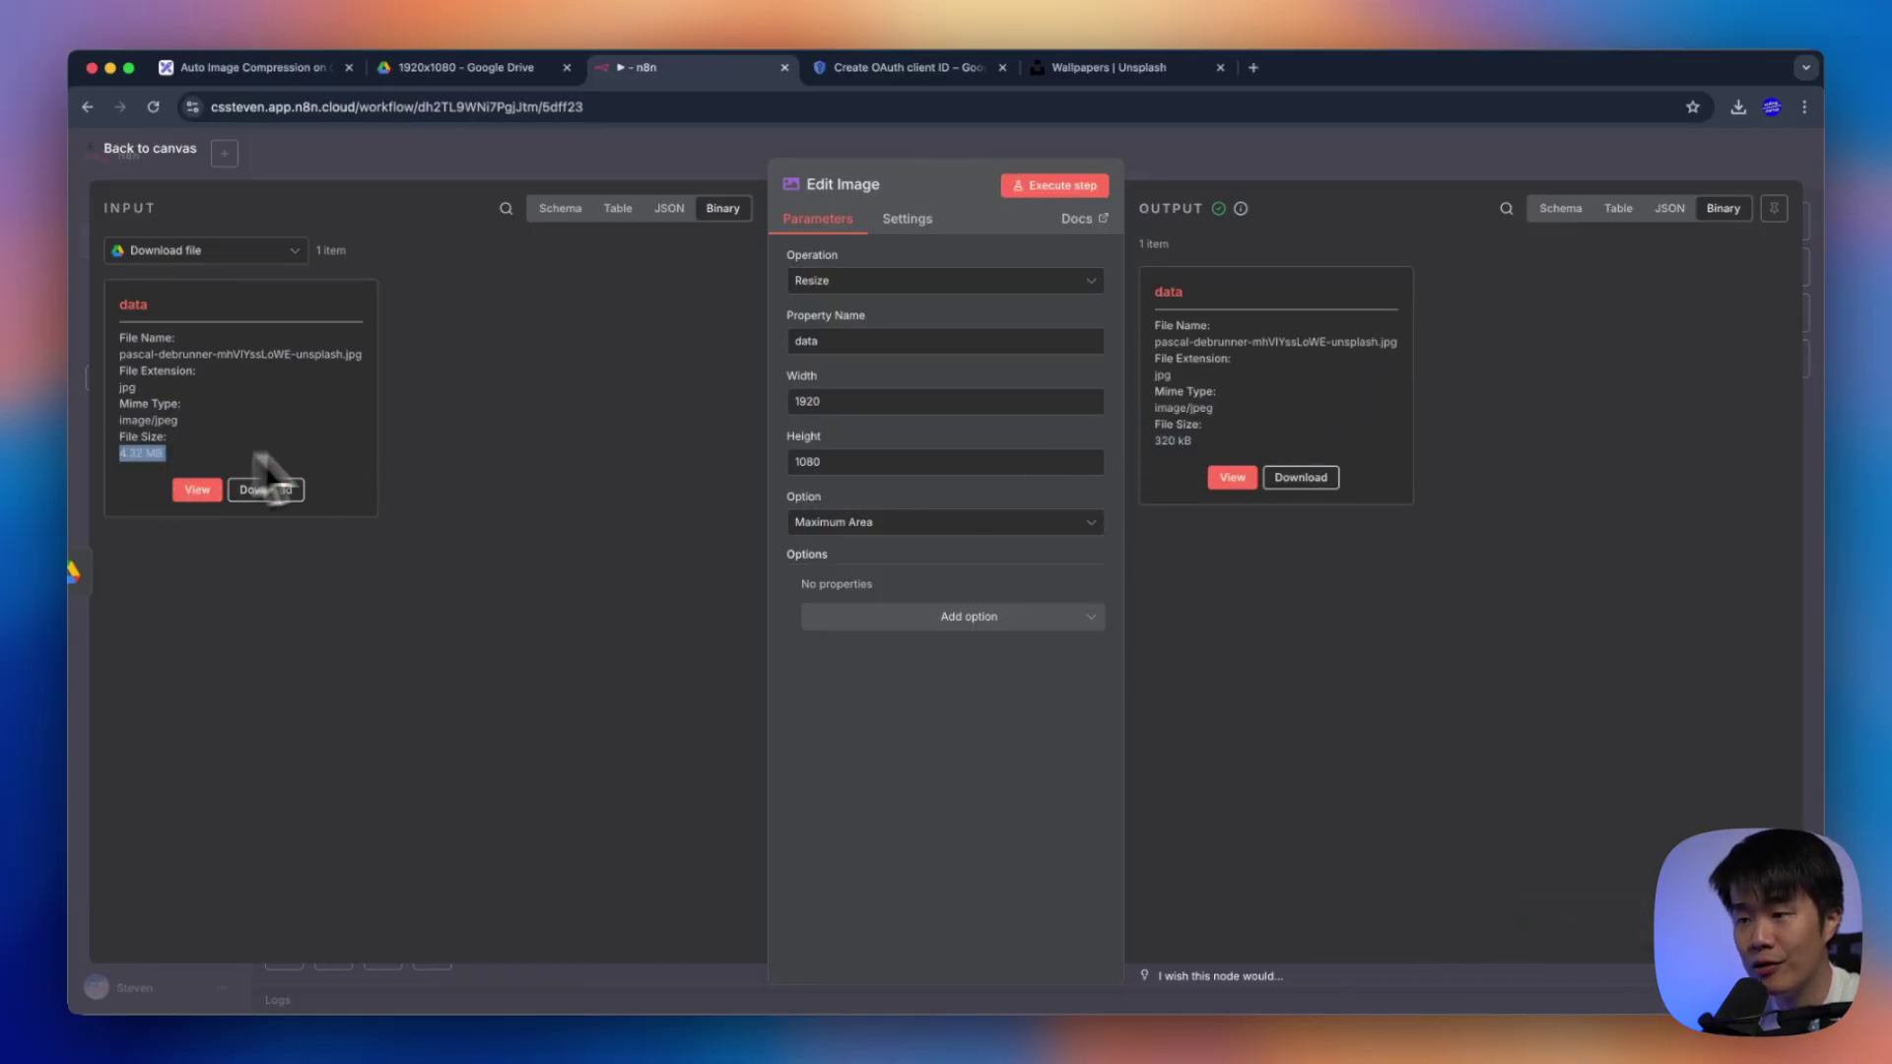
Add a Google Drive 'Upload file' node after the Edit Image node
{"action": "left_click", "coordinate": [1243, 170]}
{"action": "left_click", "coordinate": [1342, 535]}
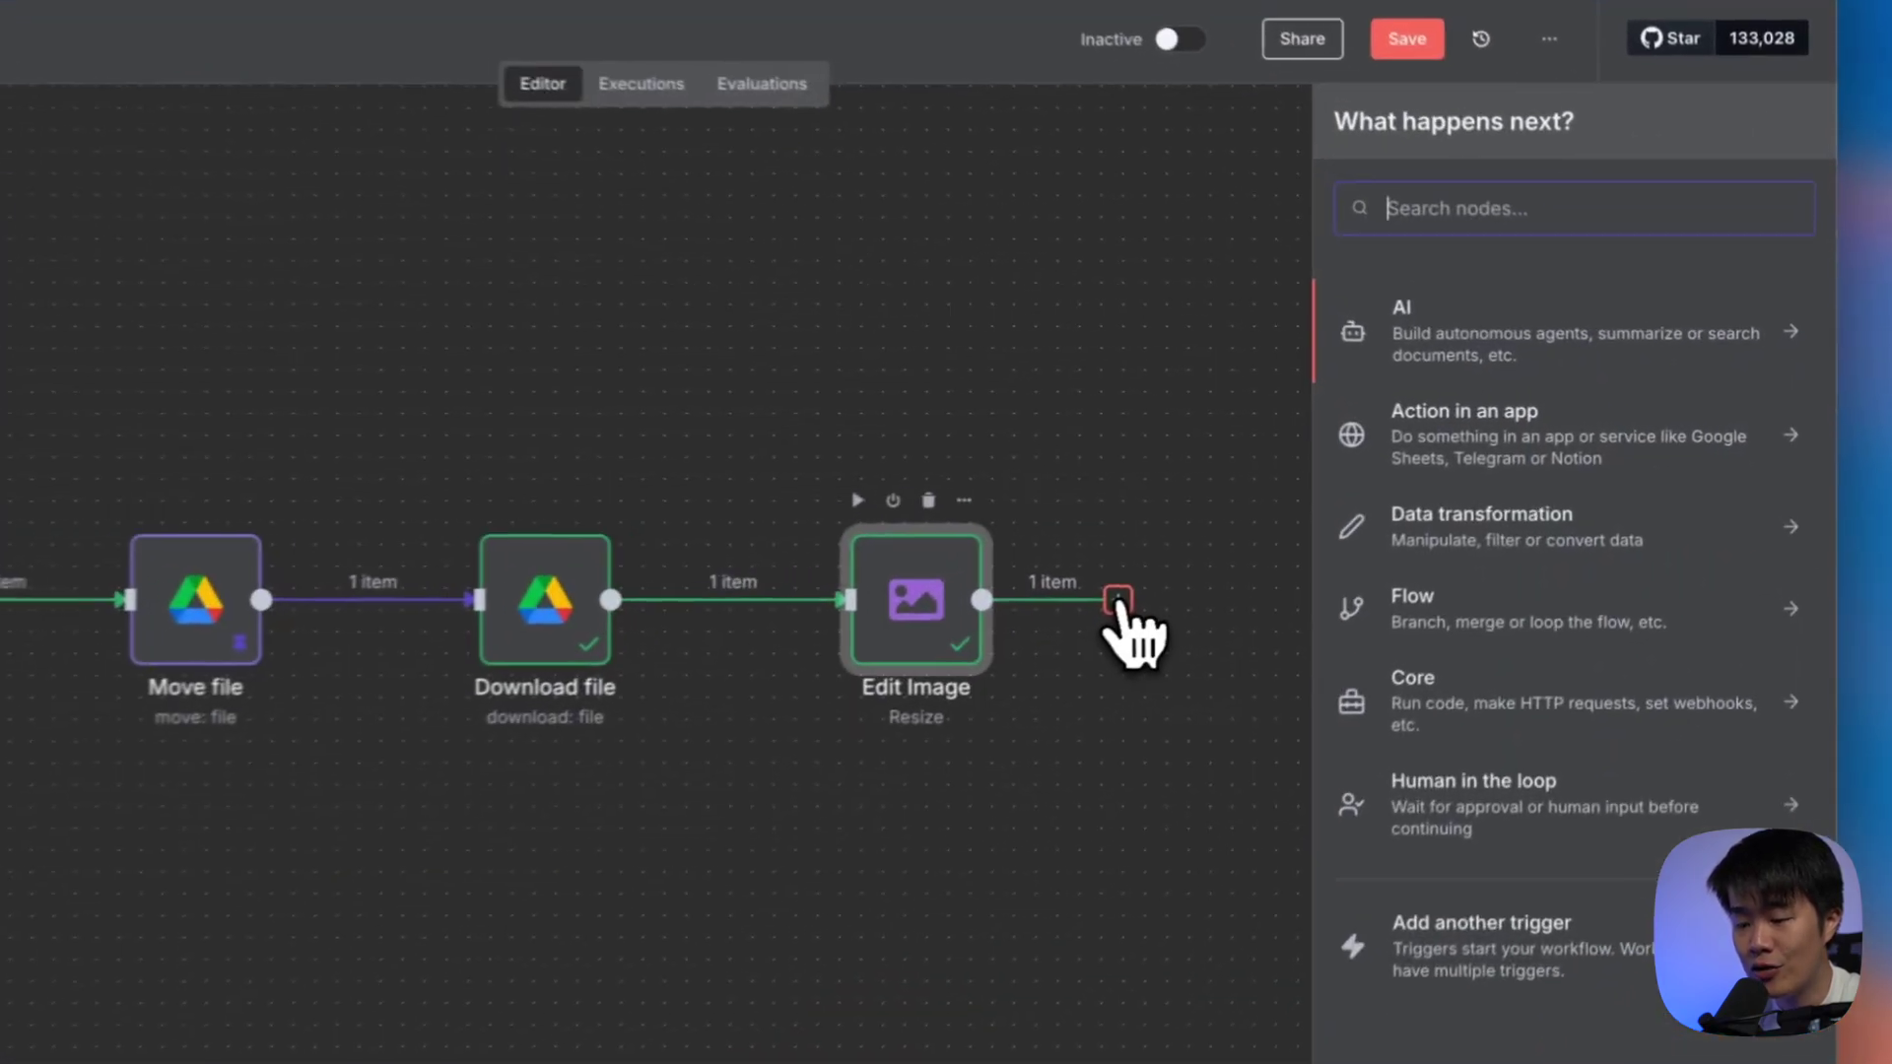
{"action": "type", "text": "google drive"}
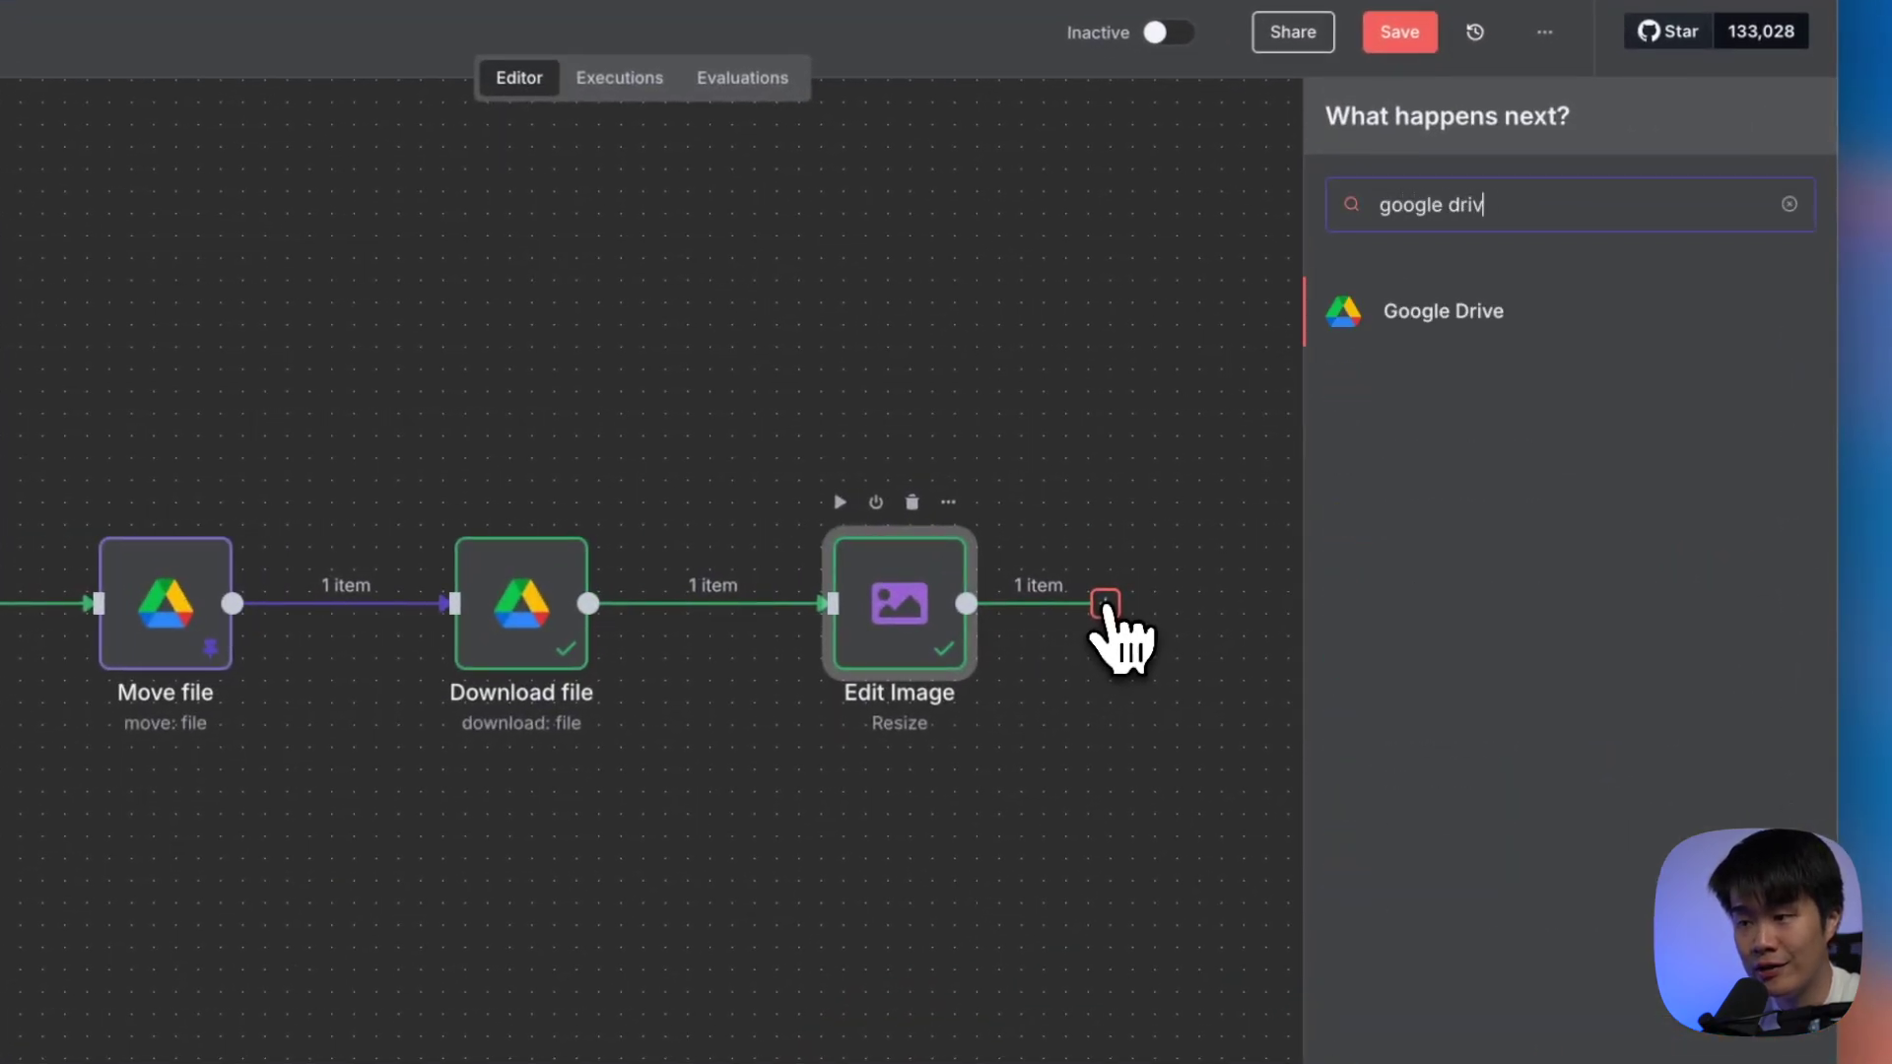
{"action": "left_click", "coordinate": [1444, 310]}
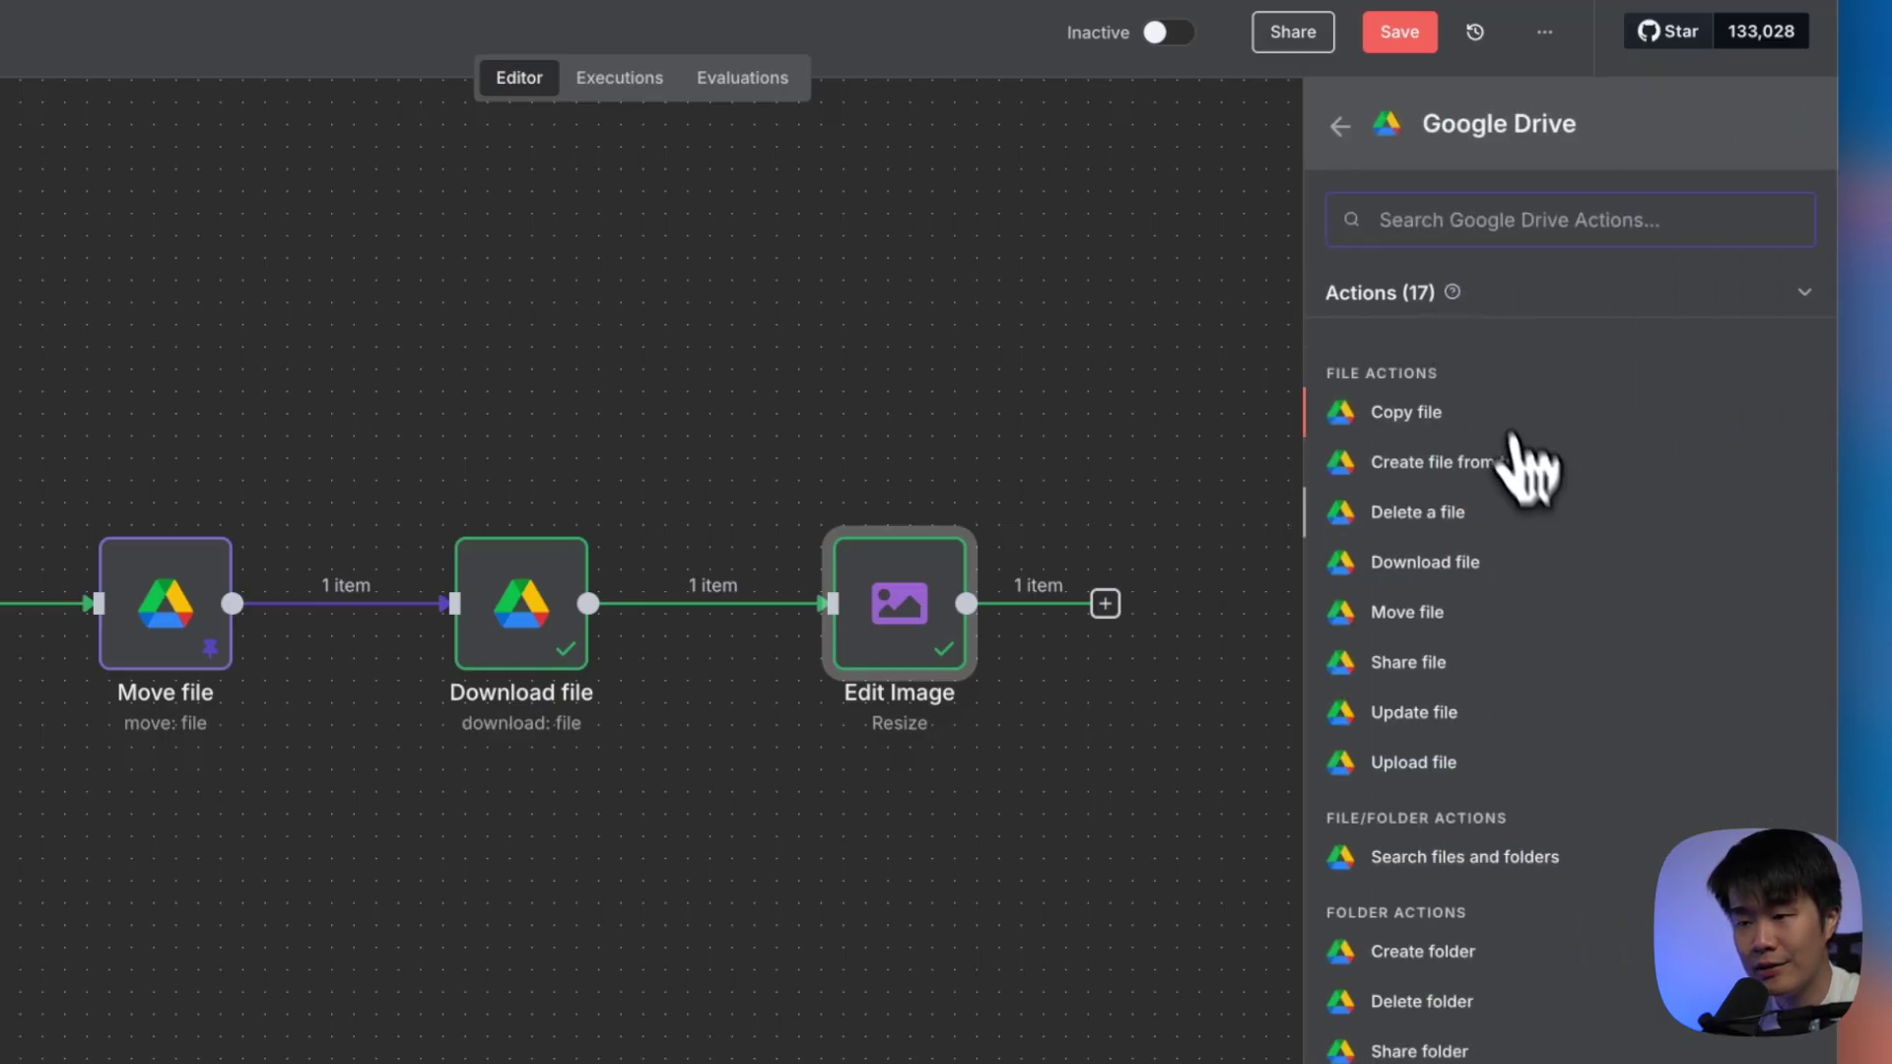
{"action": "left_click", "coordinate": [1494, 769]}
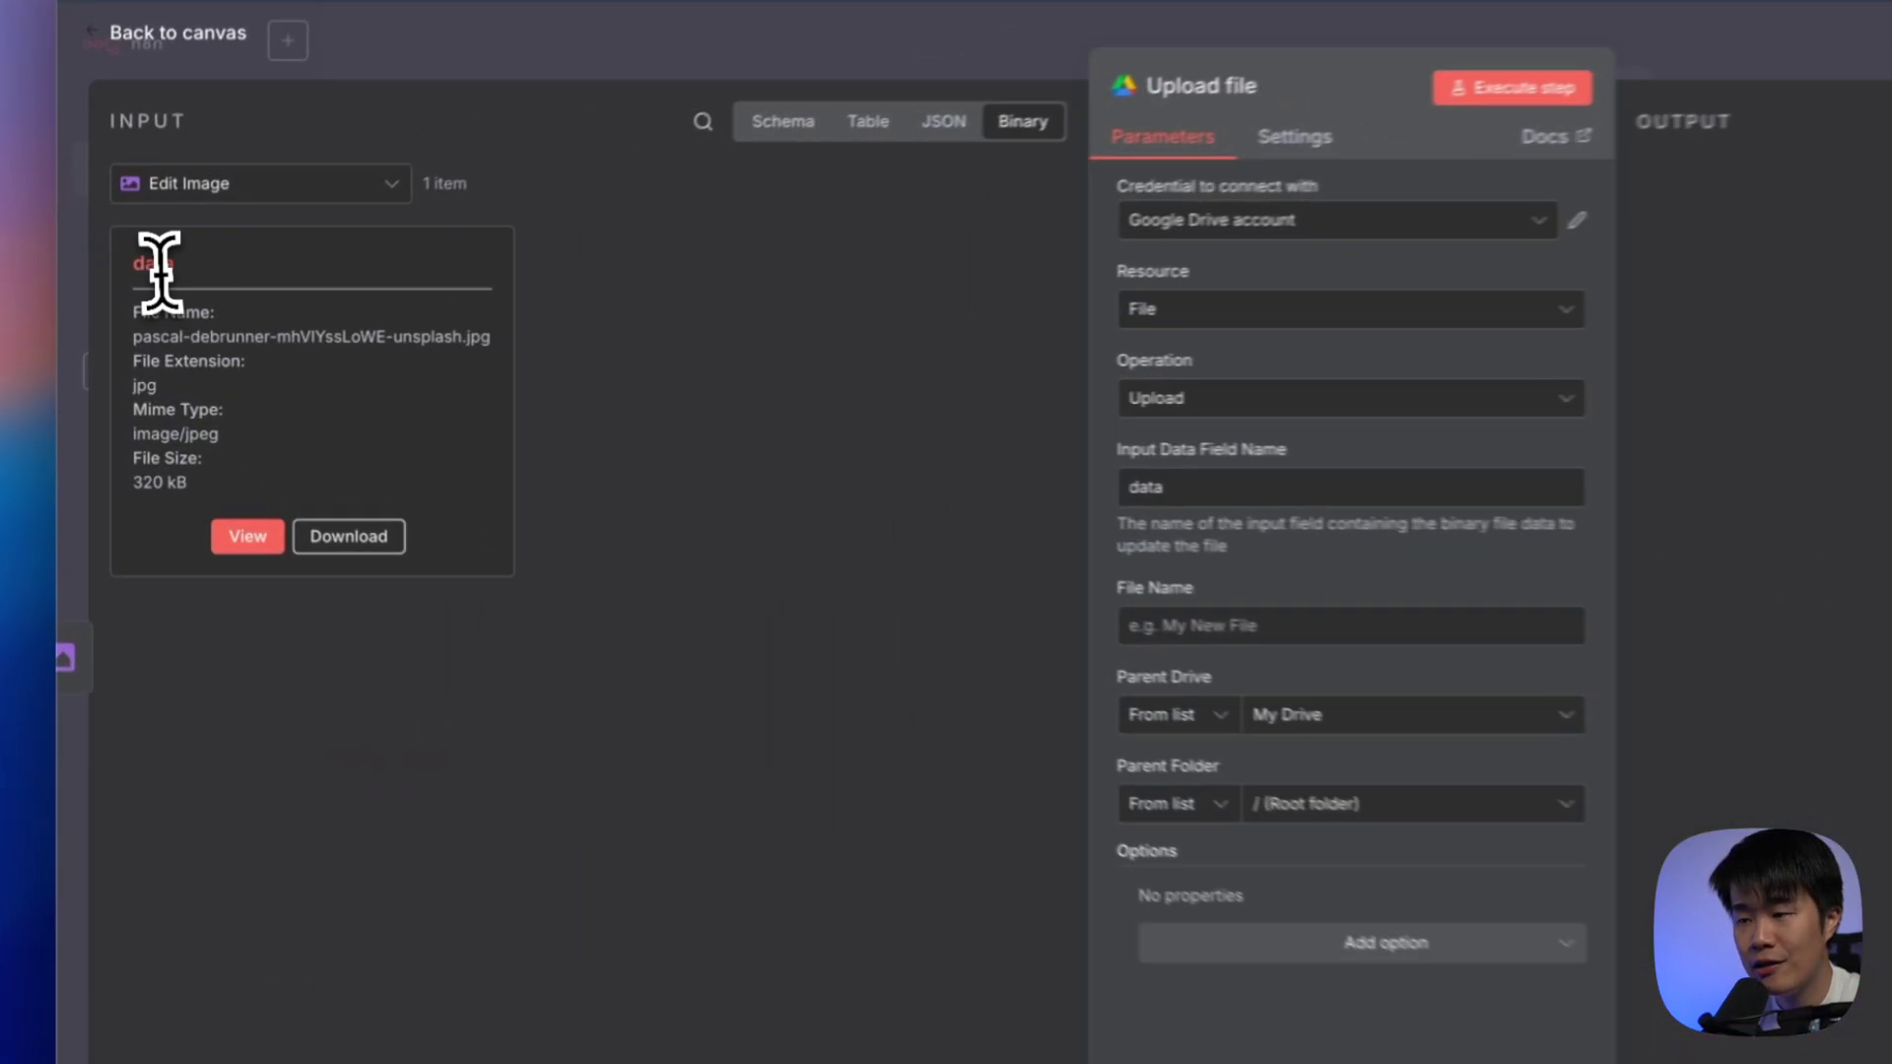
Keep input field 'data' and set the upload file name to {{ $json.name }} from the incoming schema
{"action": "left_click", "coordinate": [1212, 487]}
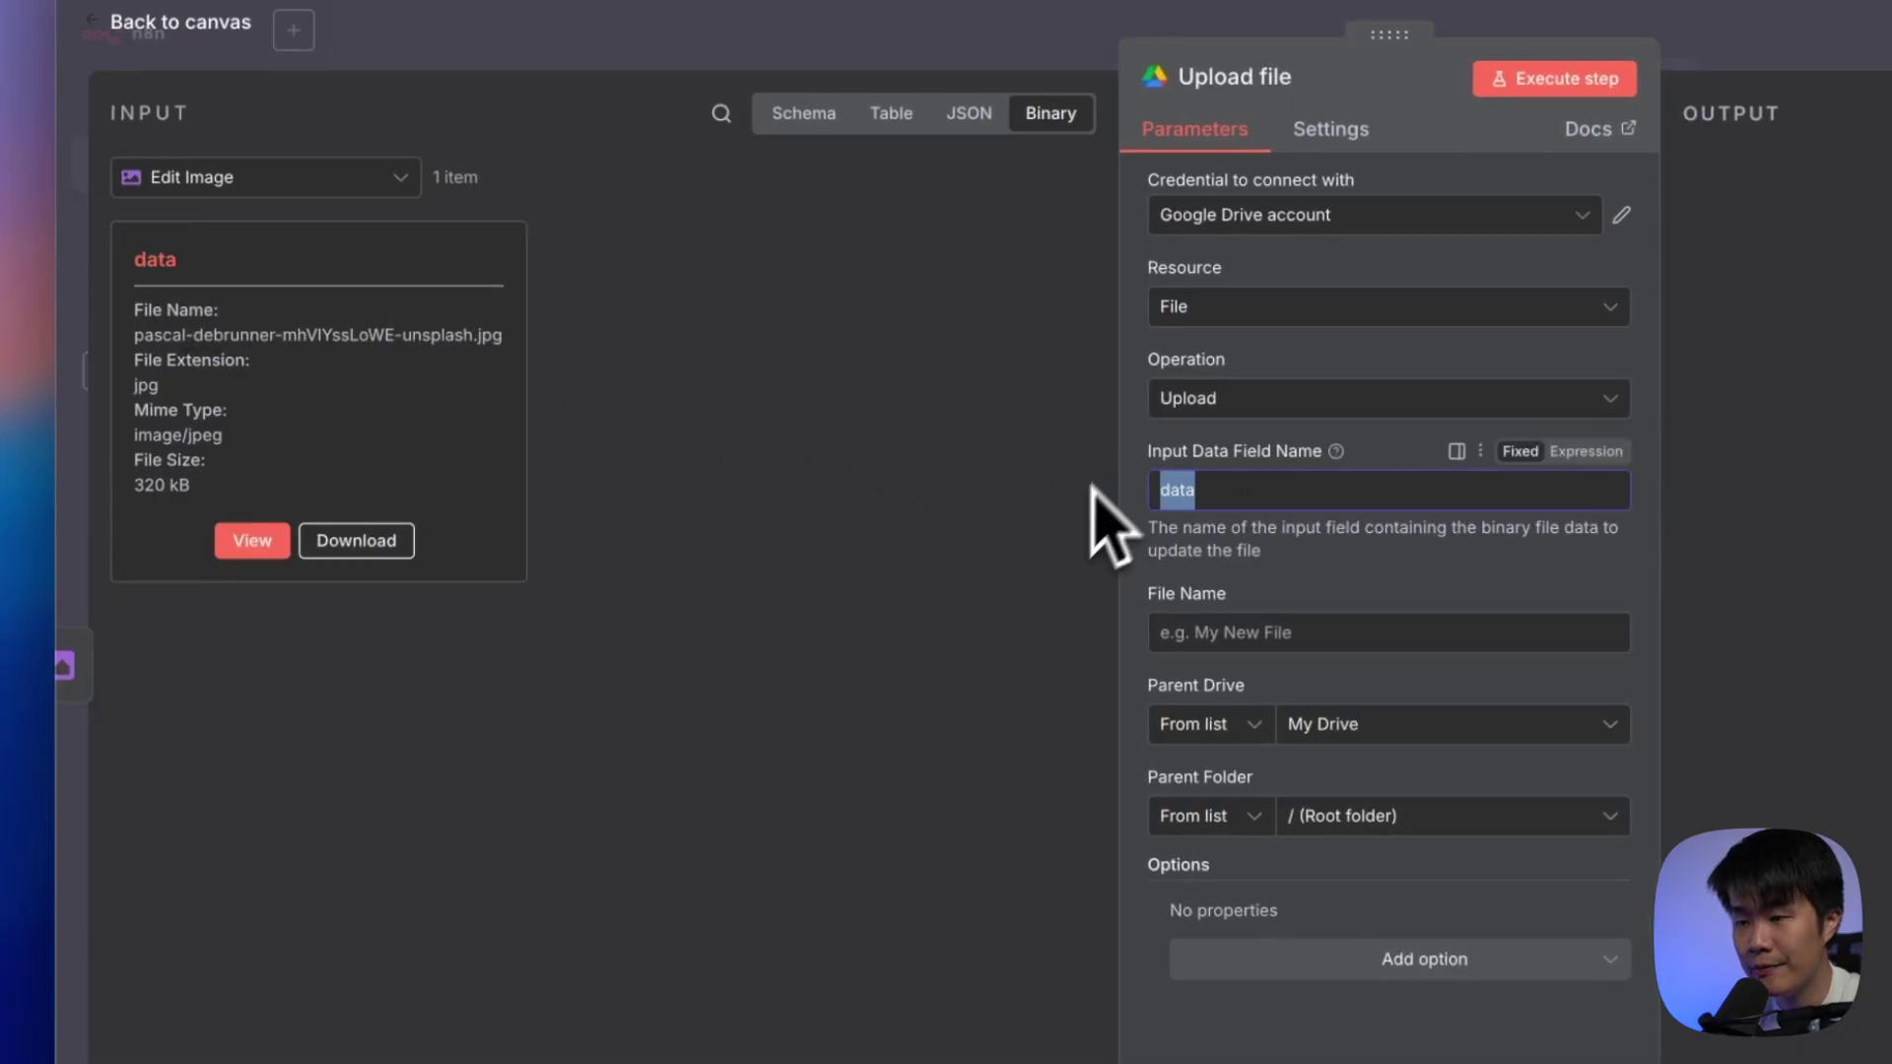
{"action": "left_click", "coordinate": [1277, 633]}
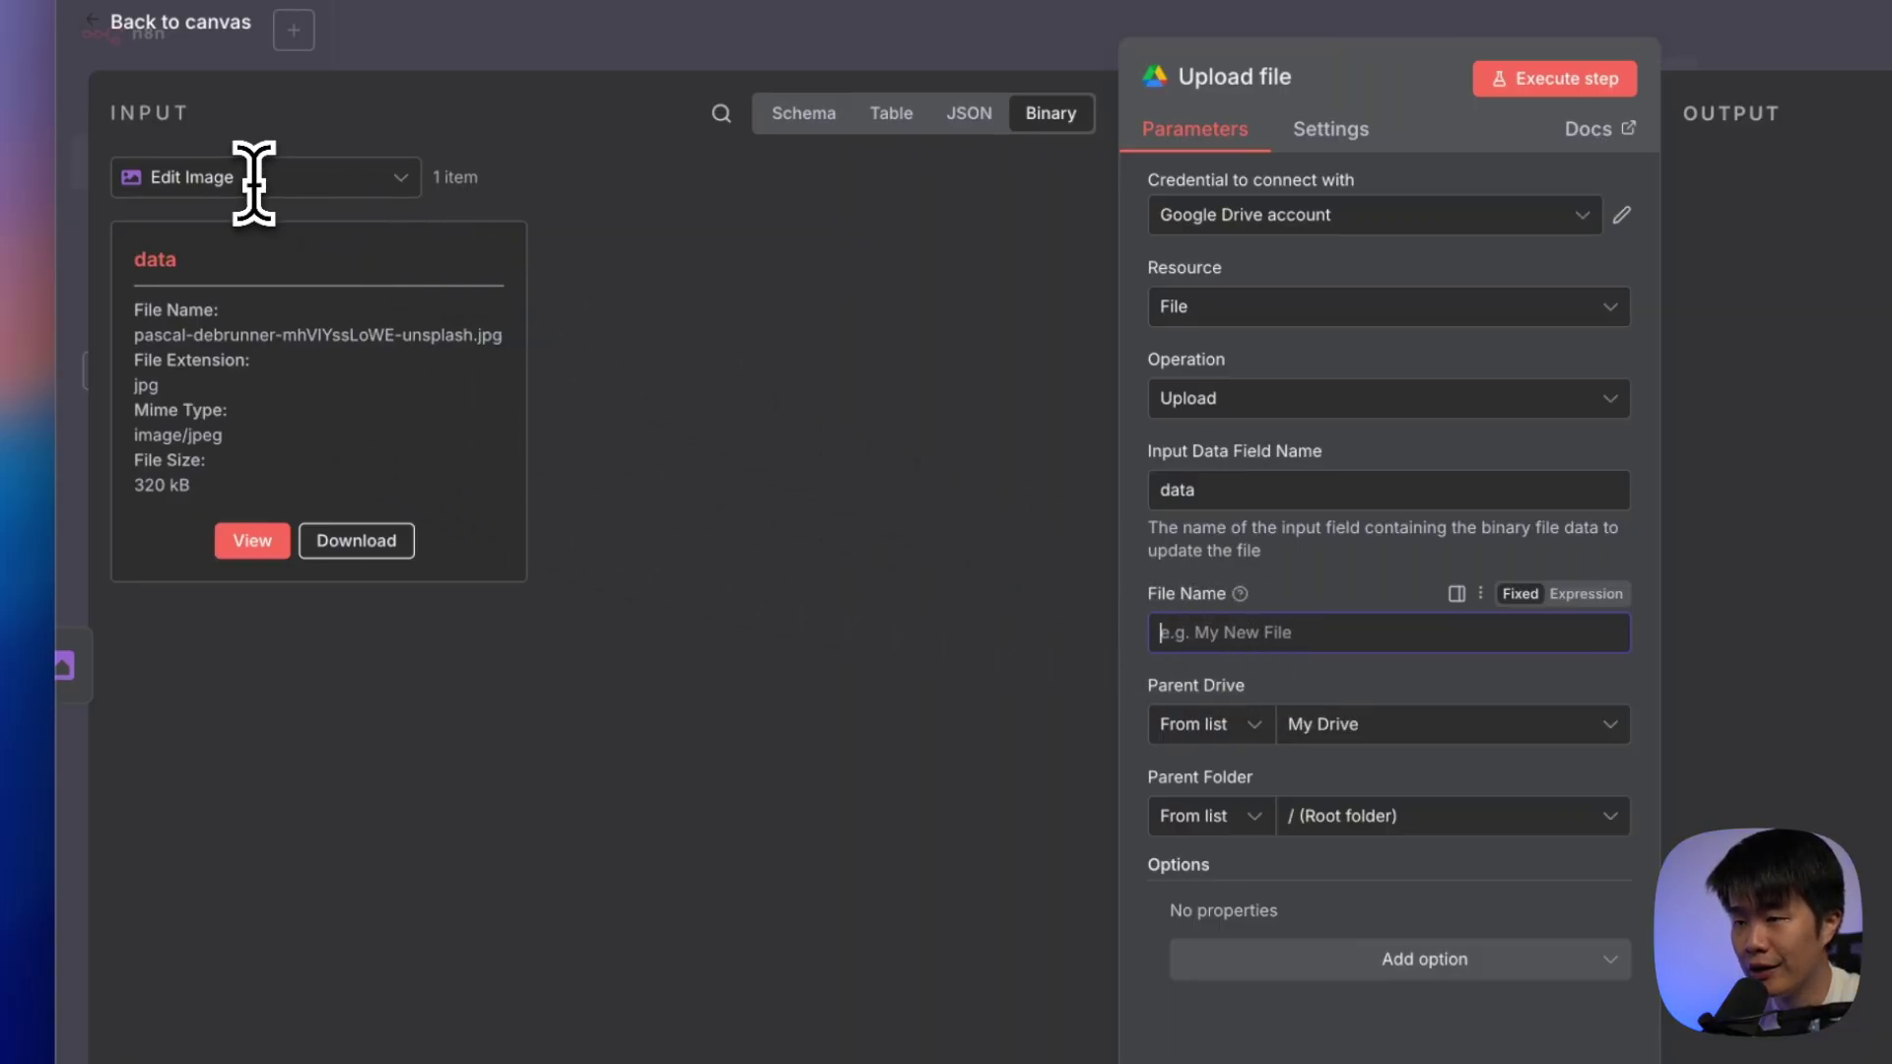
{"action": "left_click", "coordinate": [803, 119]}
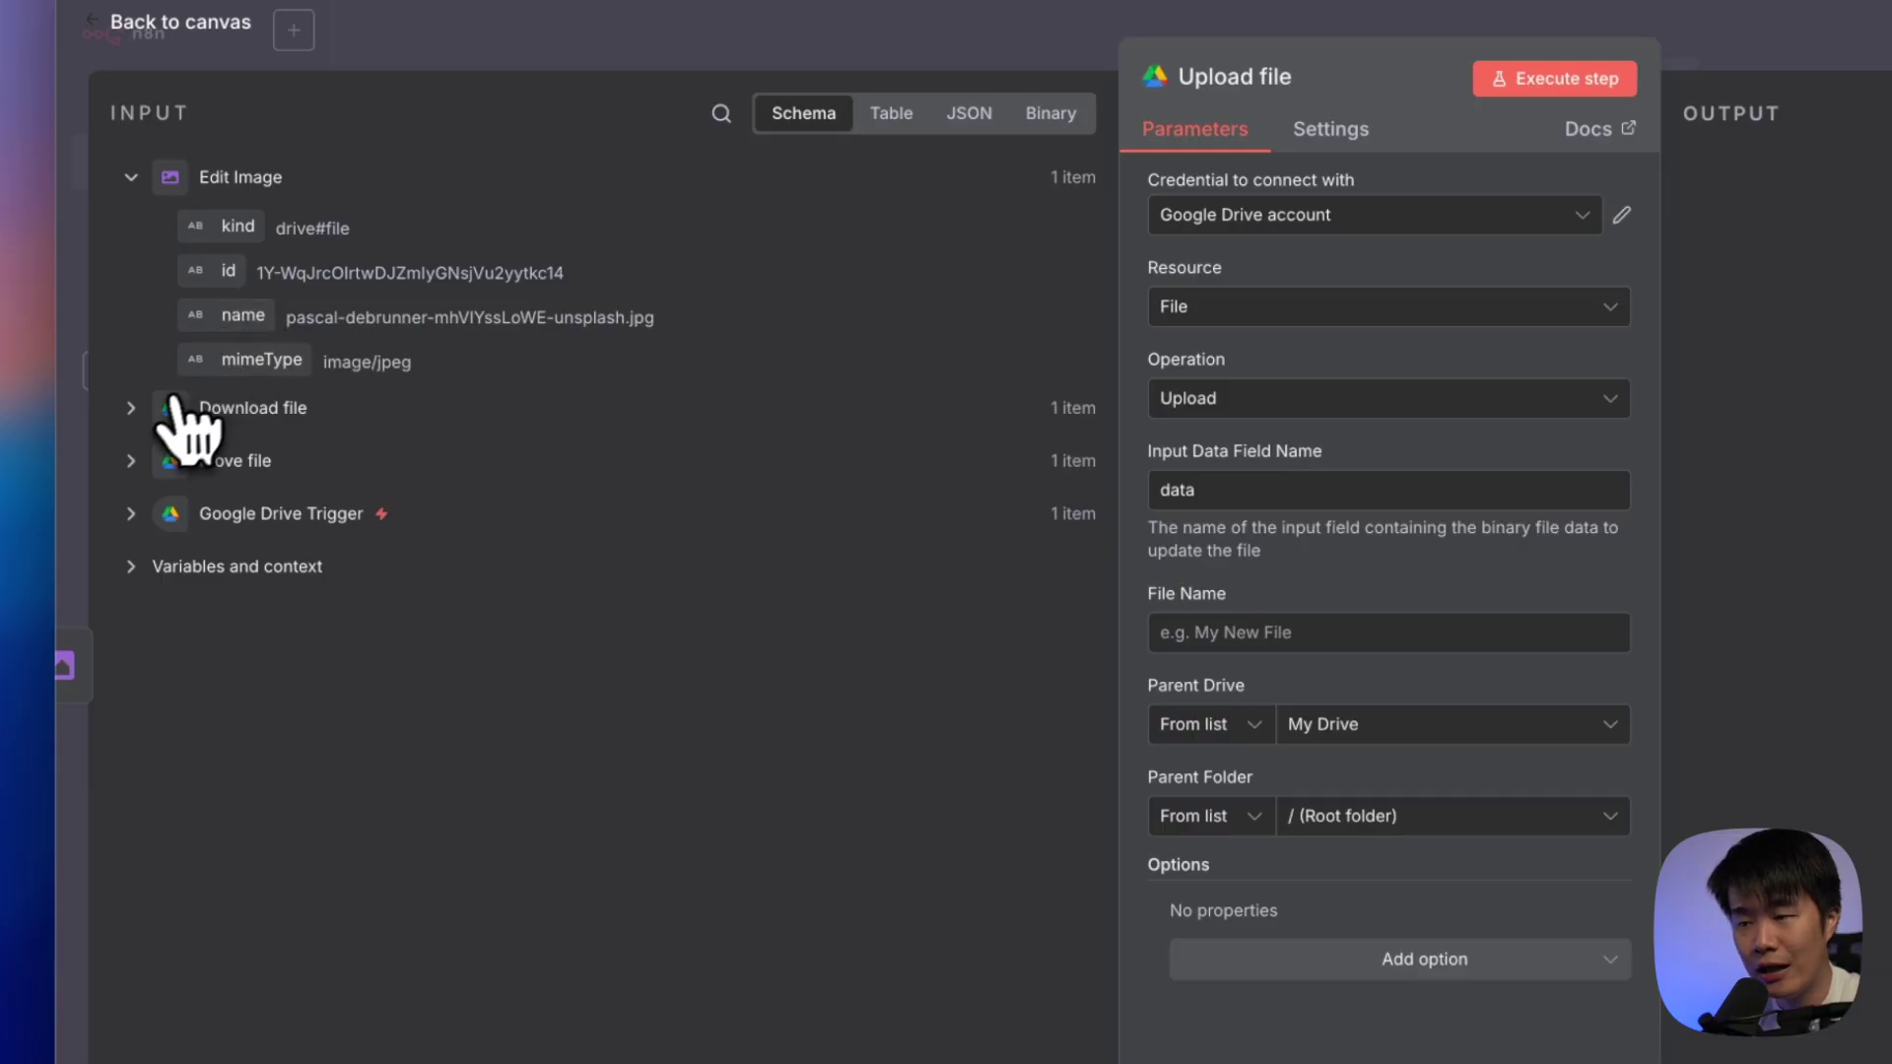
{"action": "left_click", "coordinate": [139, 412]}
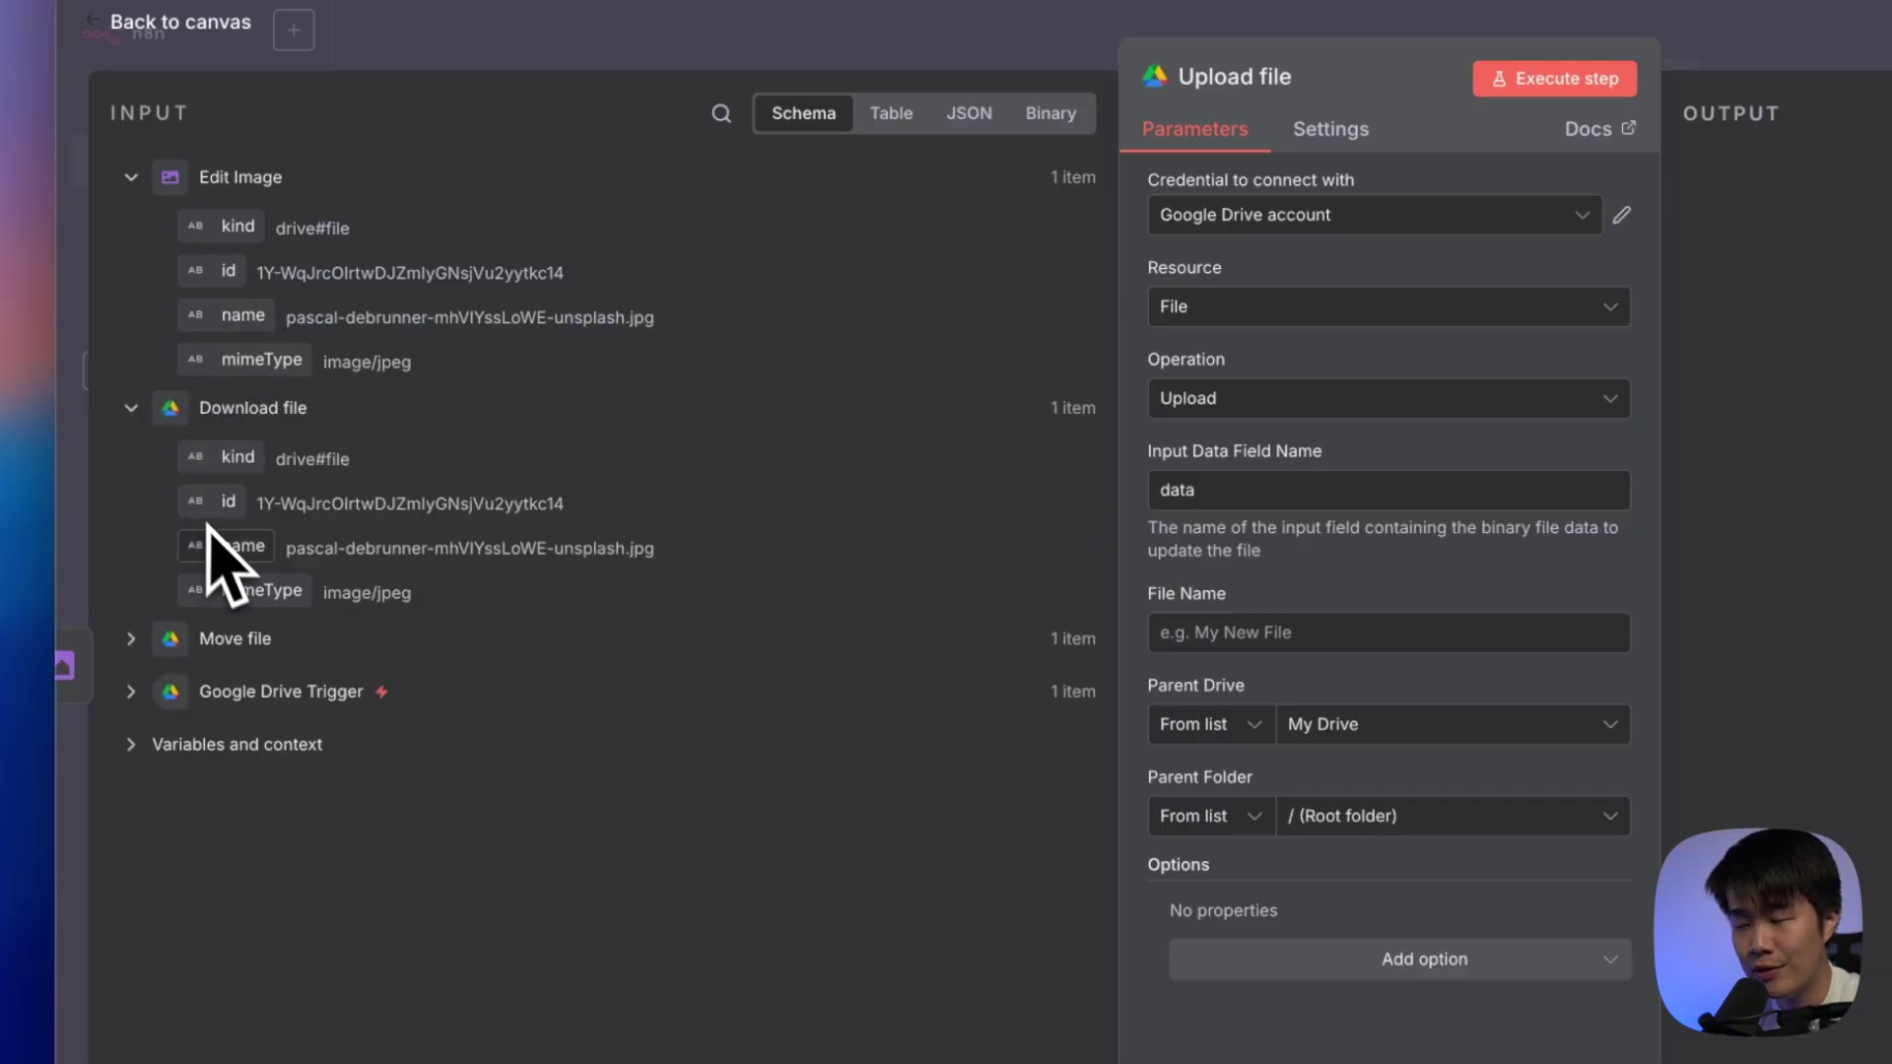
{"action": "left_click", "coordinate": [142, 643]}
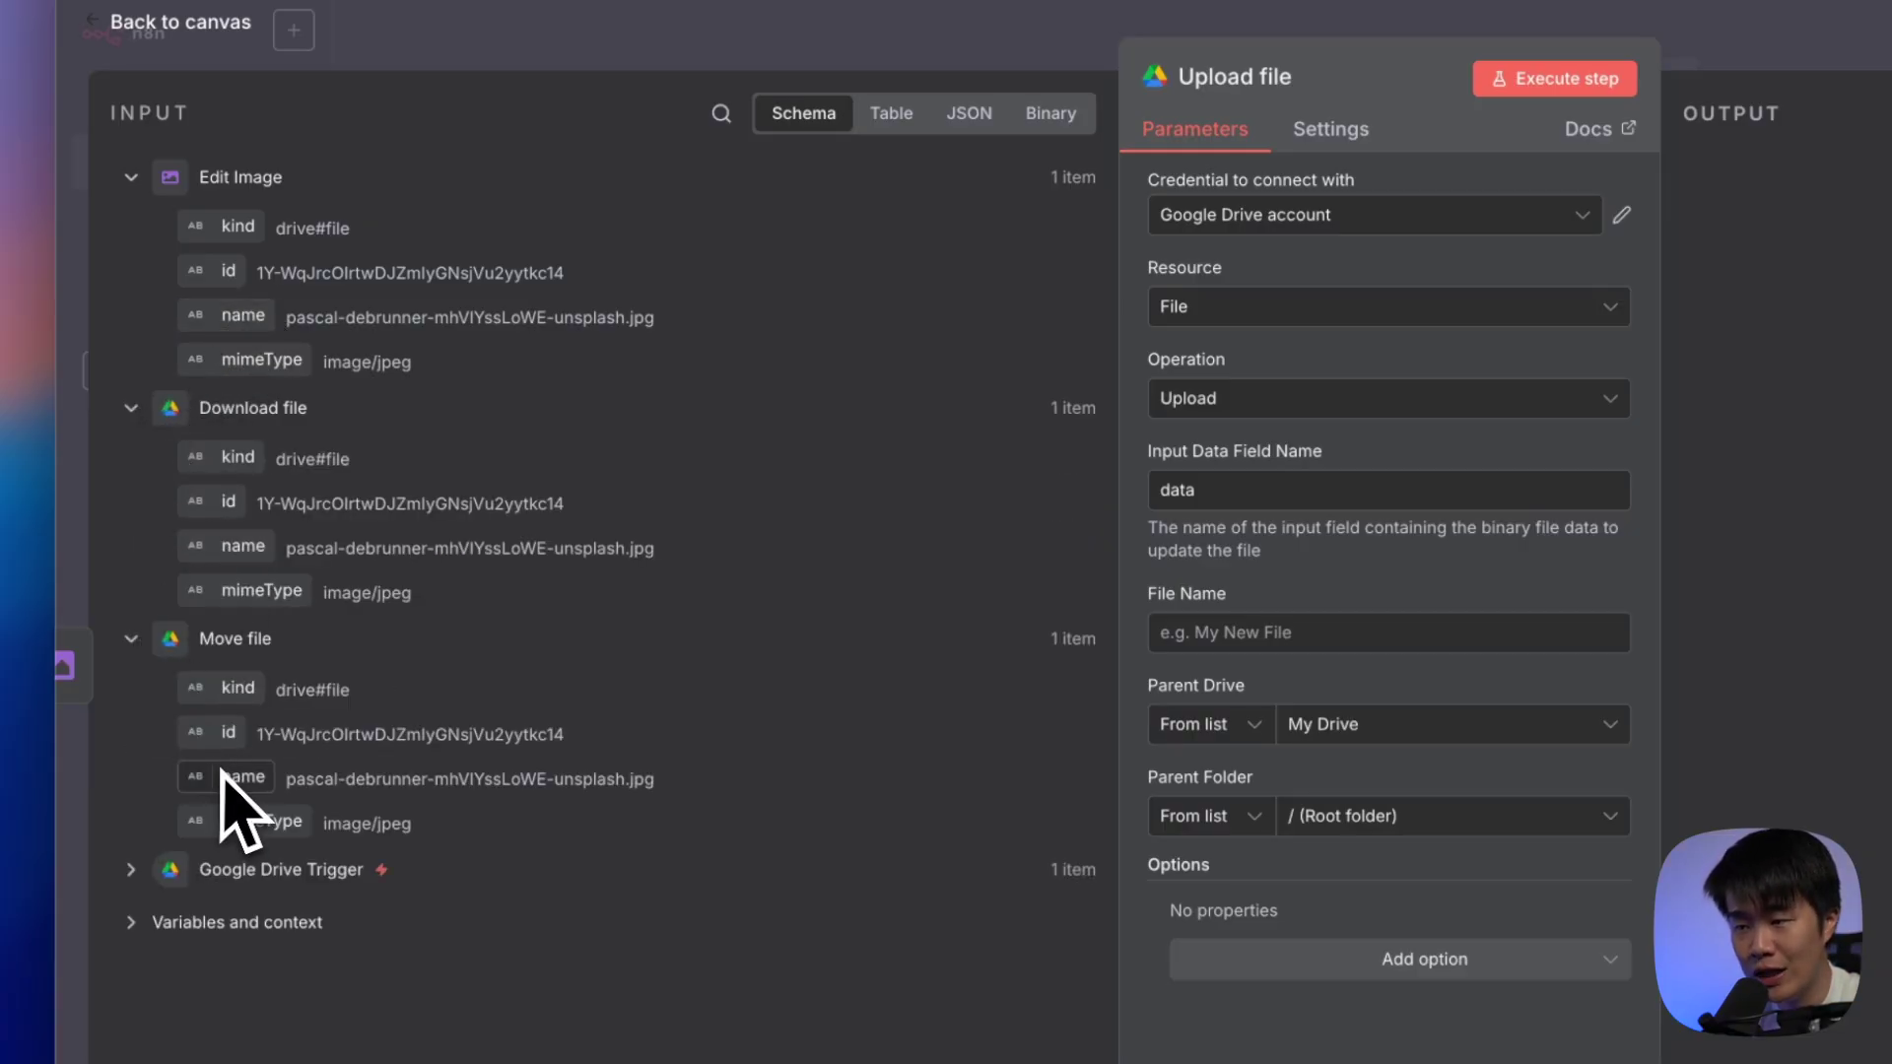
{"action": "left_click_drag", "start_coordinate": [213, 317], "coordinate": [1226, 626]}
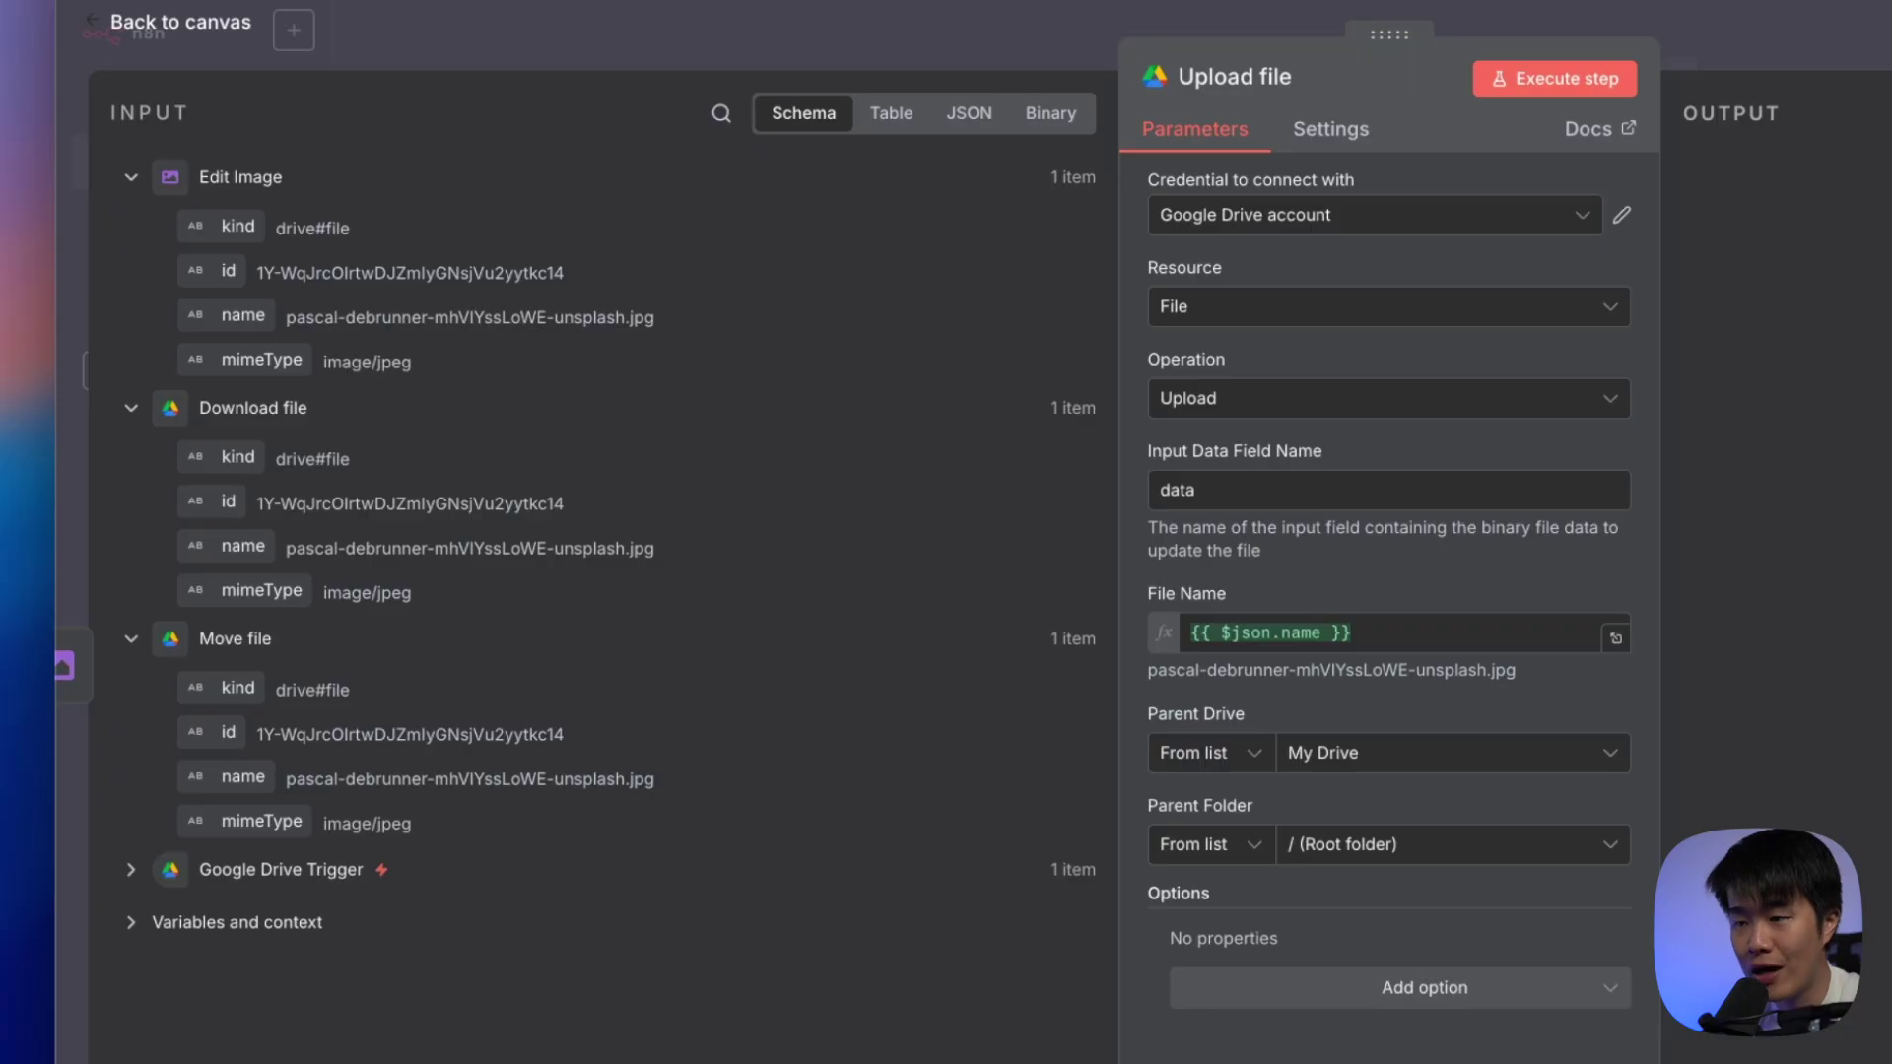
Set the parent folder to Compressed and test-run the upload step
{"action": "left_click", "coordinate": [1412, 847]}
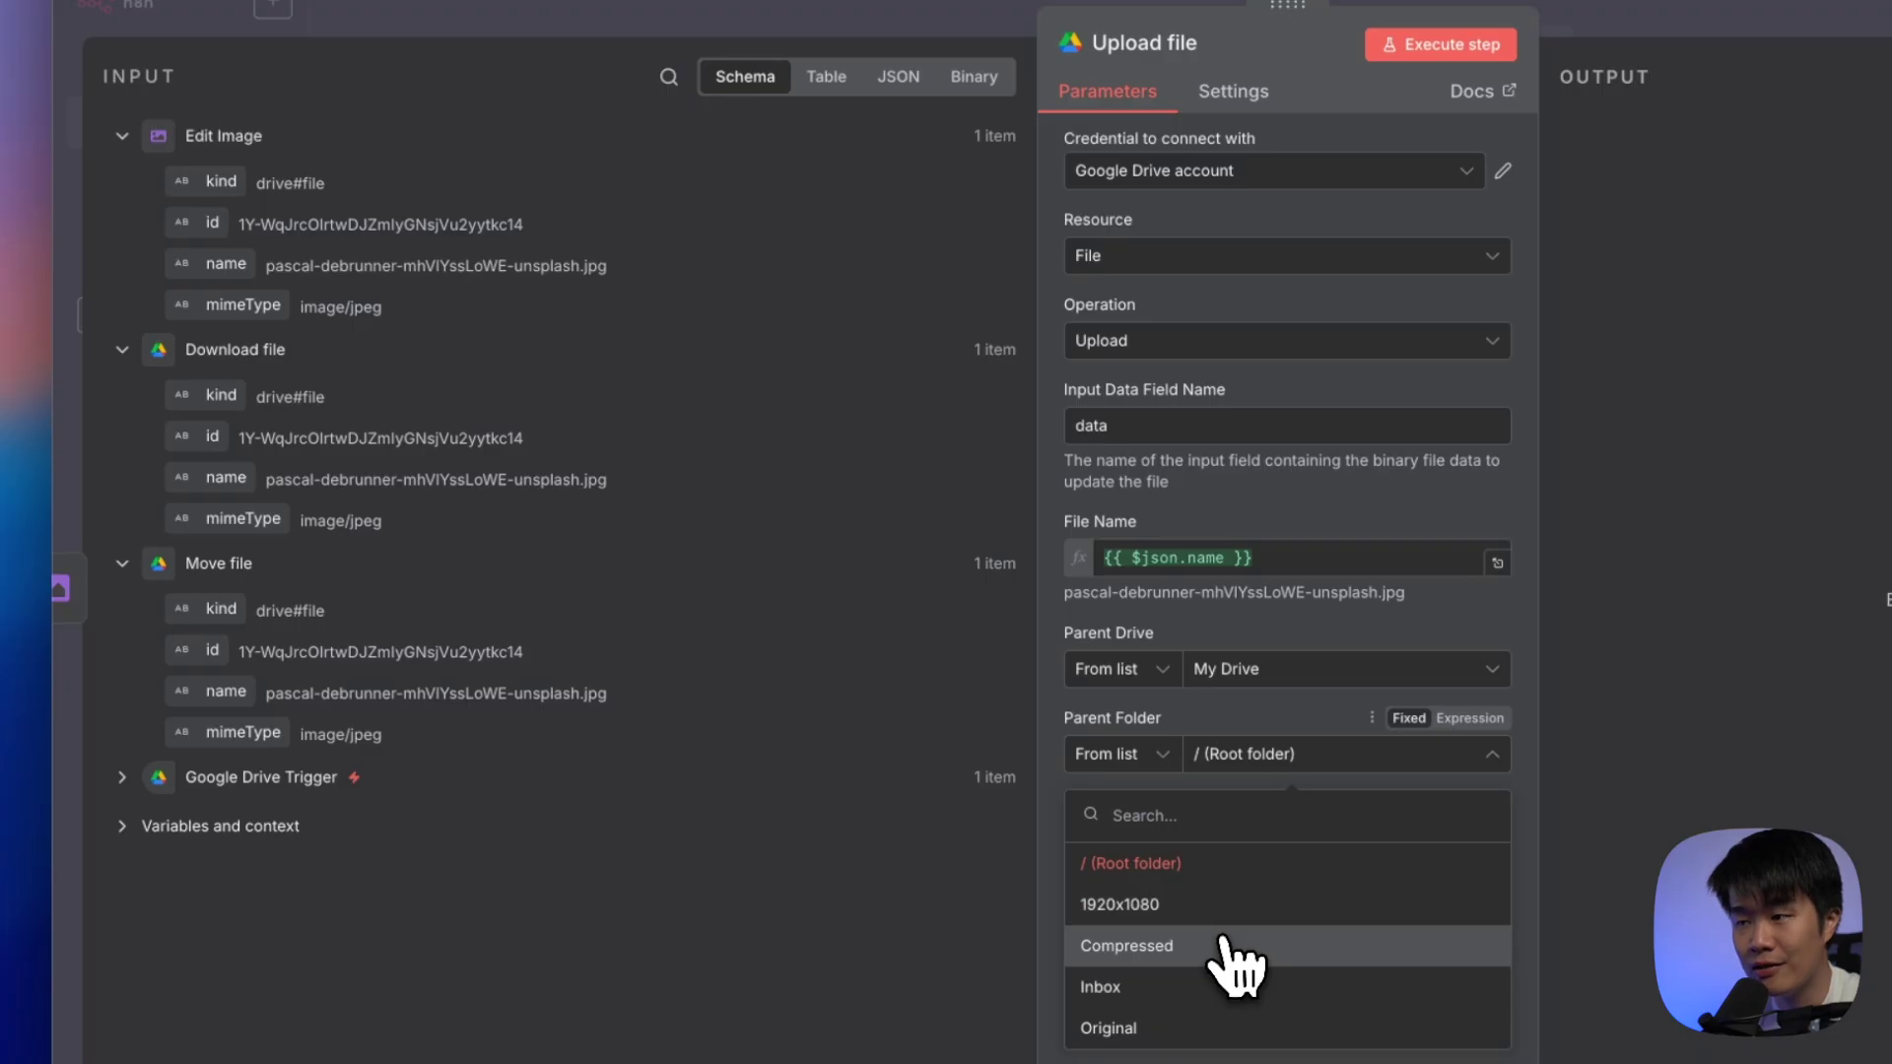
{"action": "left_click", "coordinate": [1223, 944]}
{"action": "left_click", "coordinate": [1491, 46]}
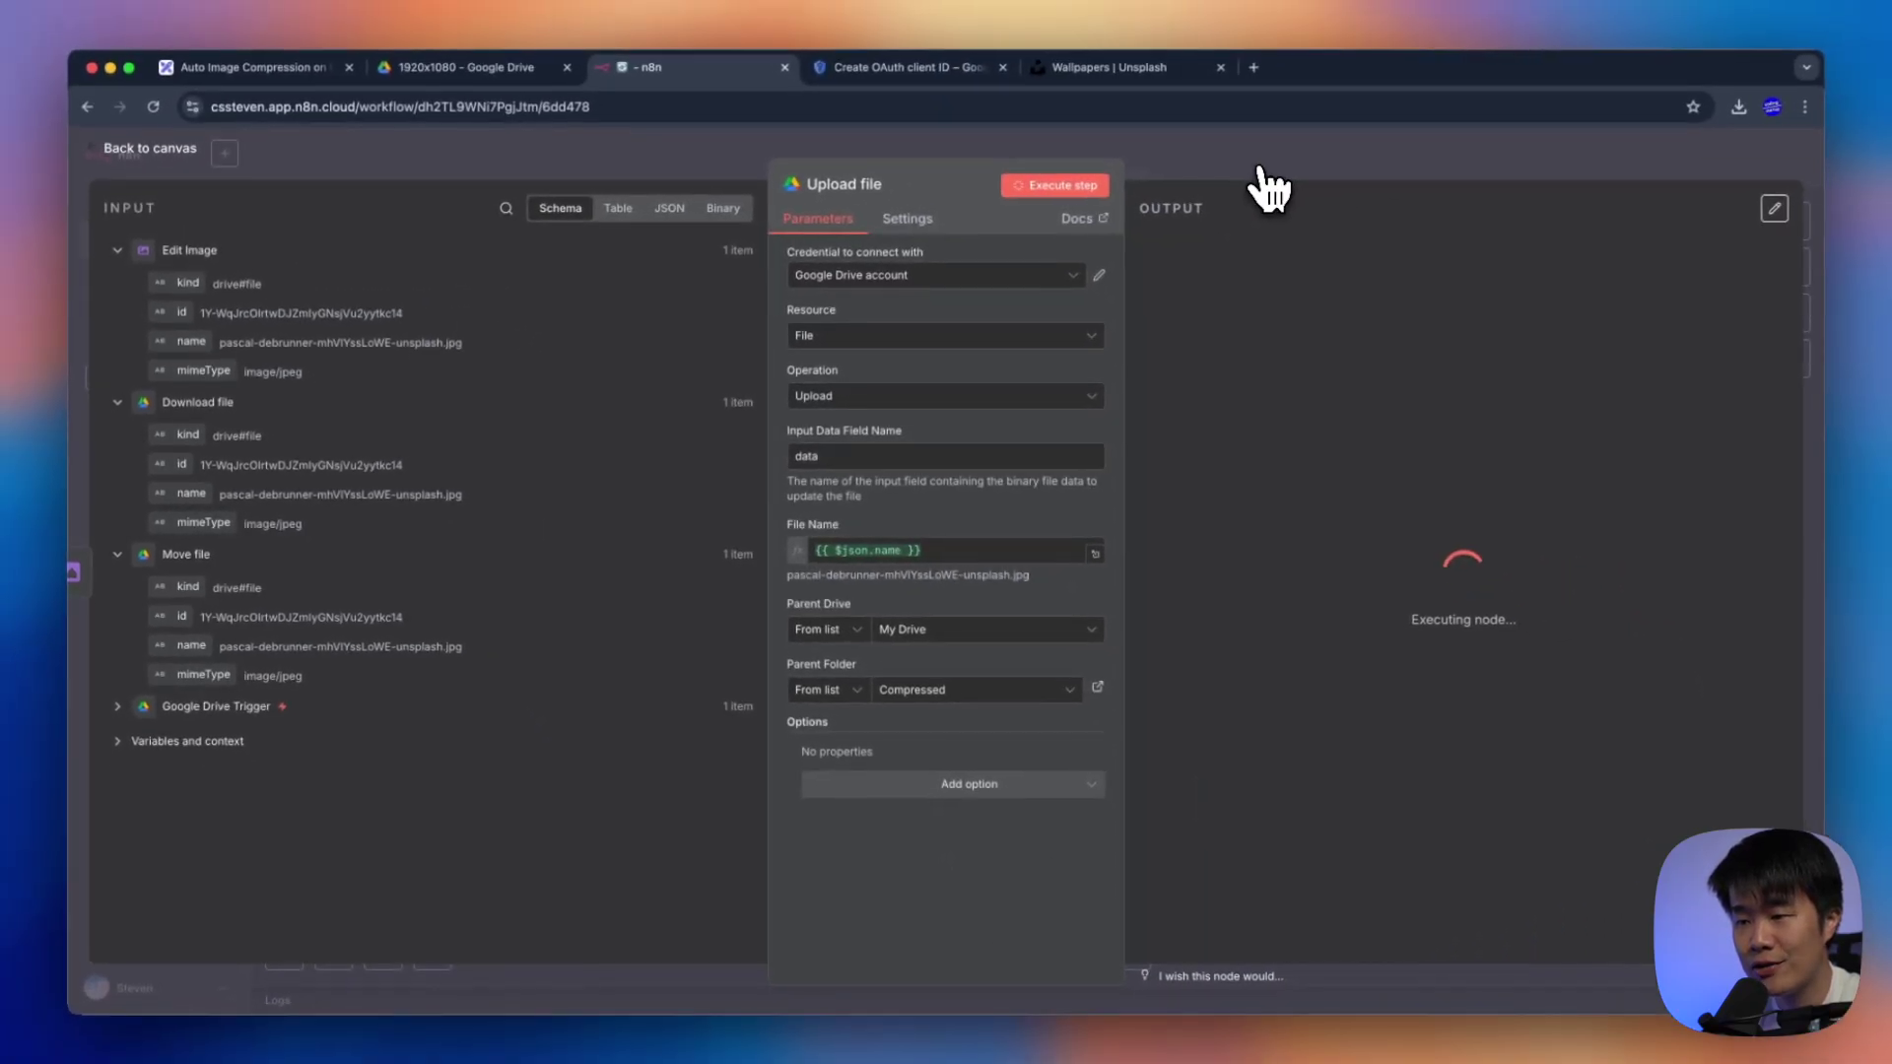
{"action": "left_click", "coordinate": [489, 69]}
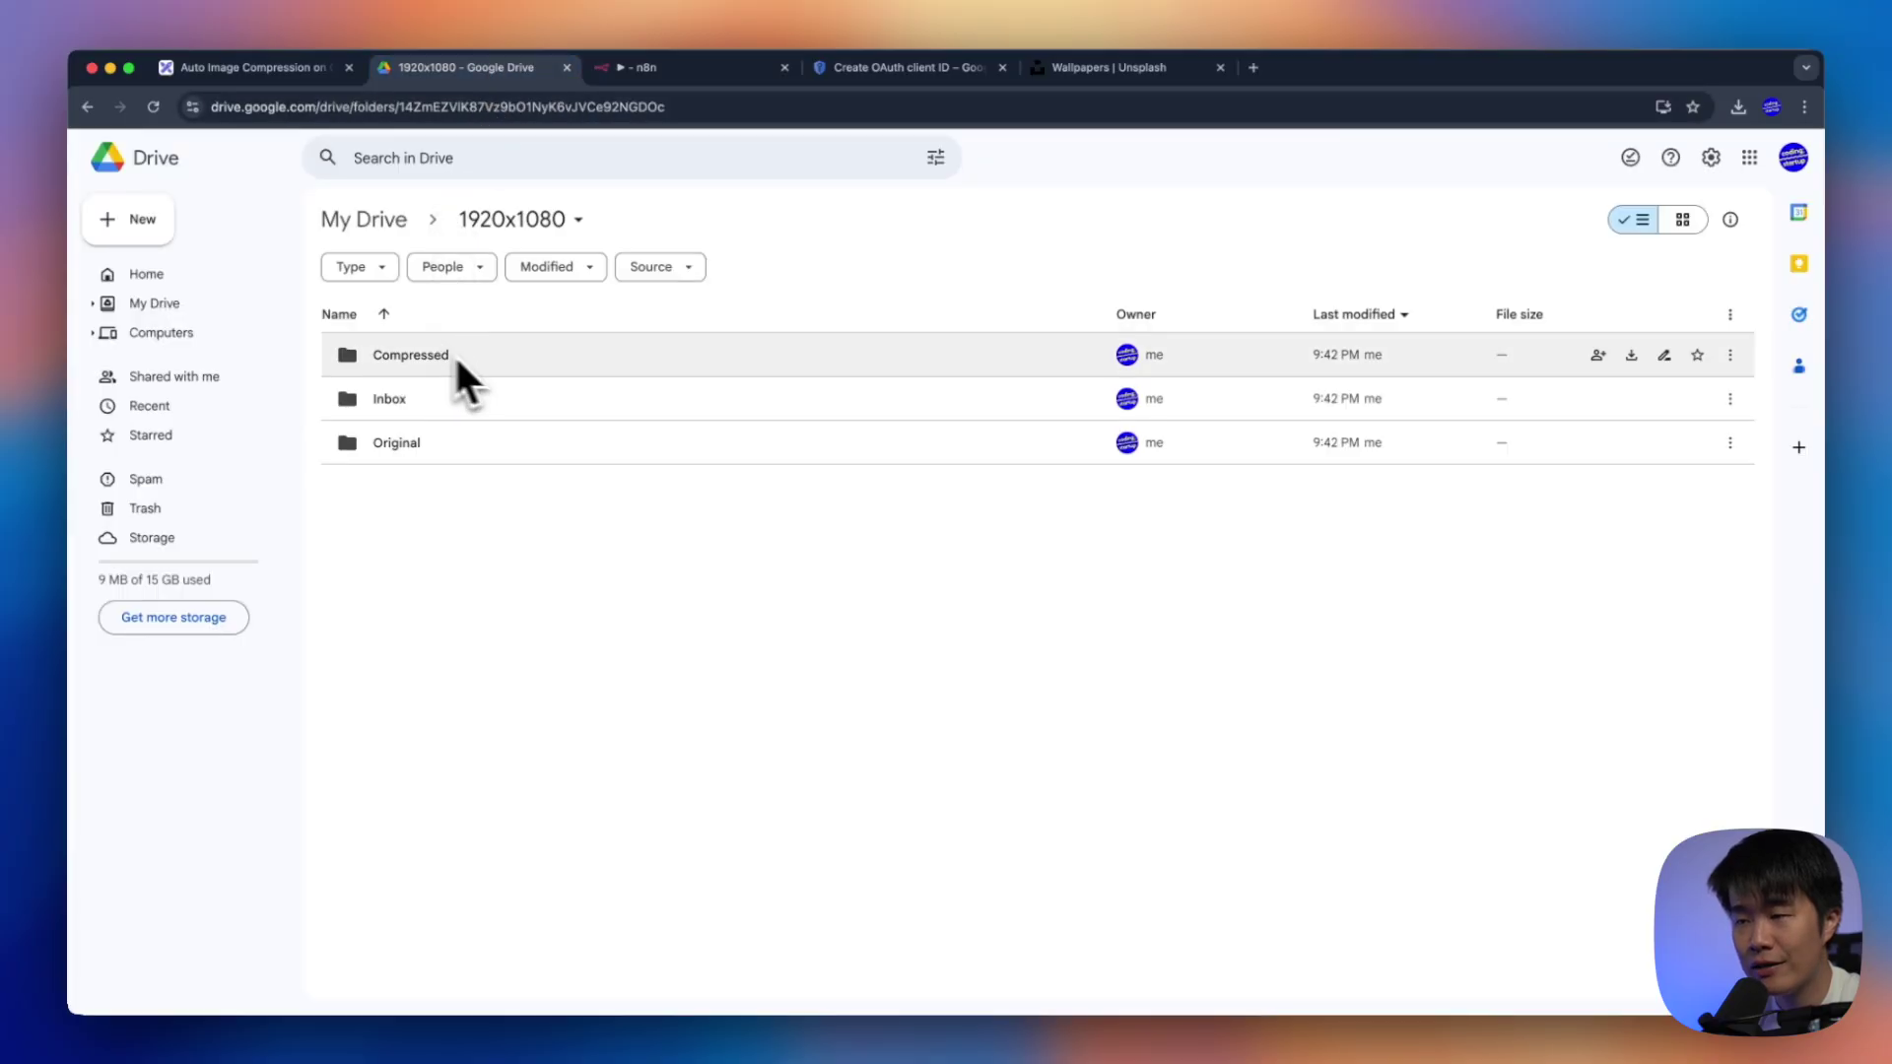
Open the uploaded jpg's details in Compressed, showing dimensions still 1,763 x 1,176
{"action": "double_click", "coordinate": [528, 356]}
{"action": "left_click", "coordinate": [786, 363]}
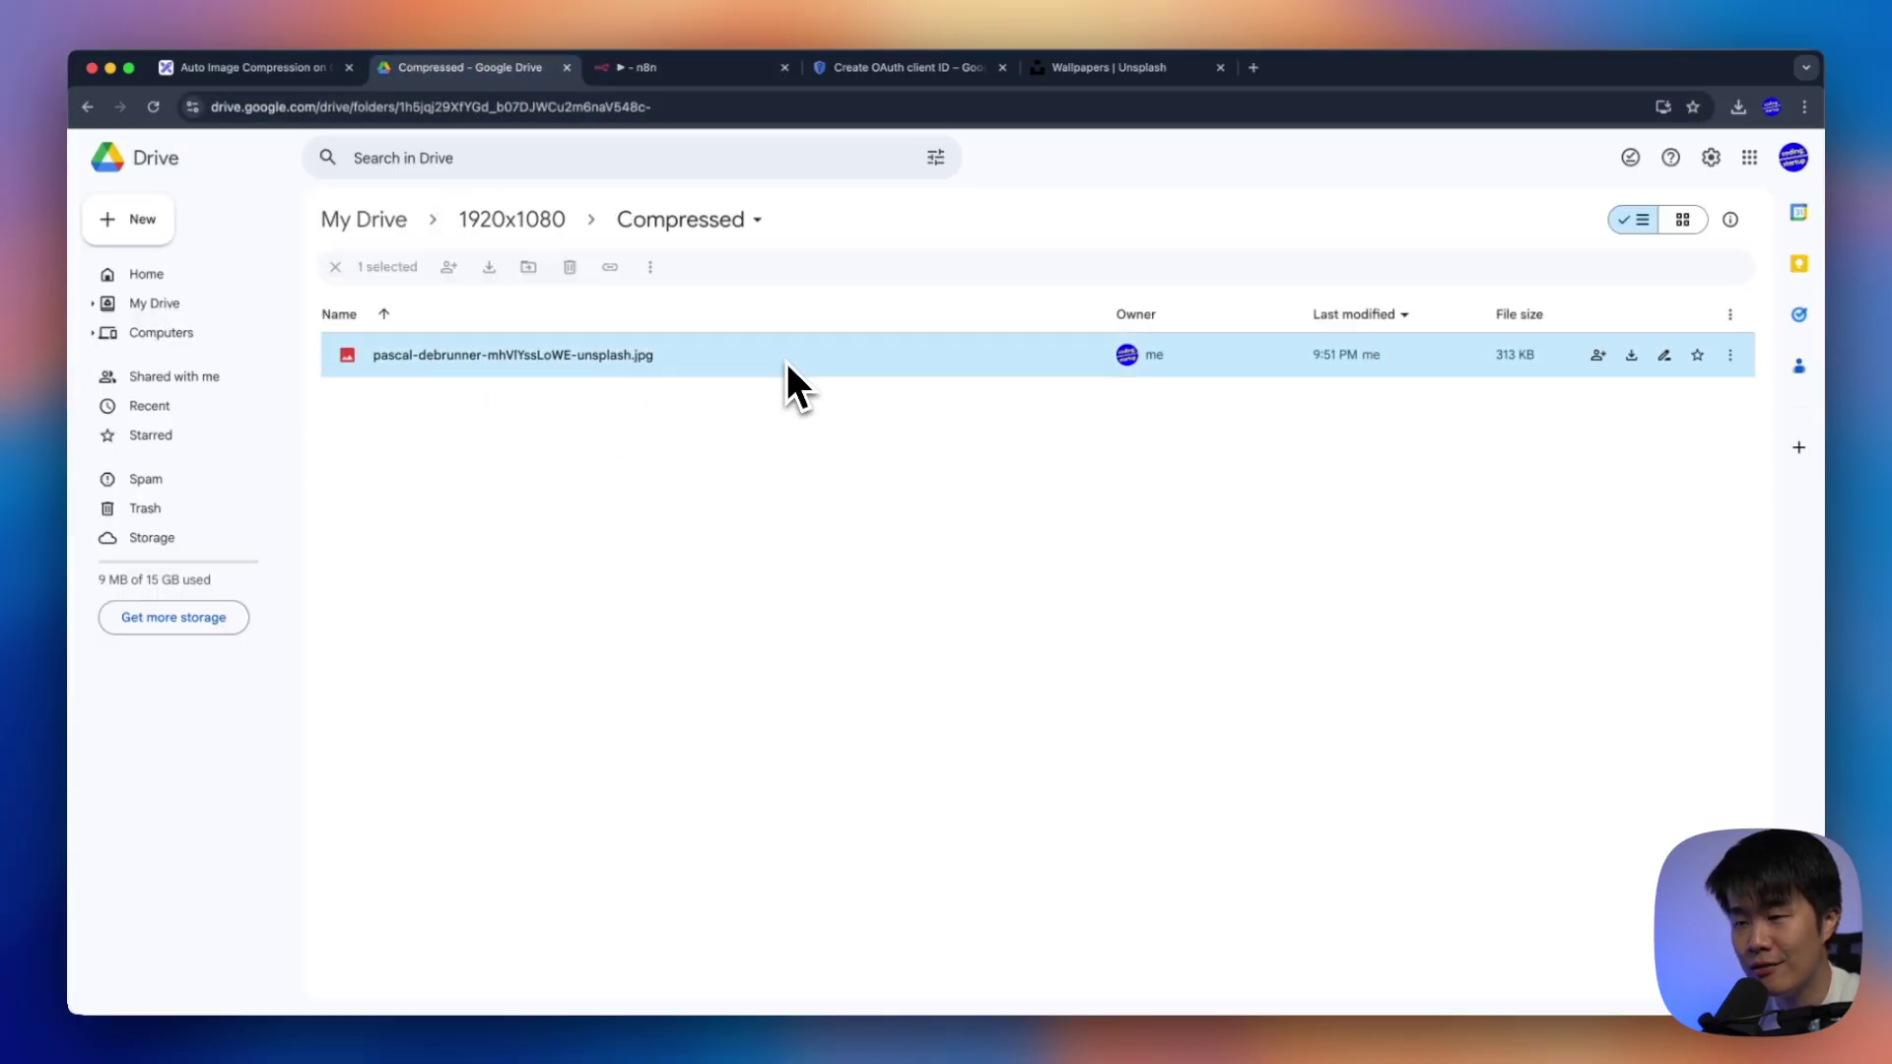
{"action": "mouse_move", "coordinate": [1511, 363]}
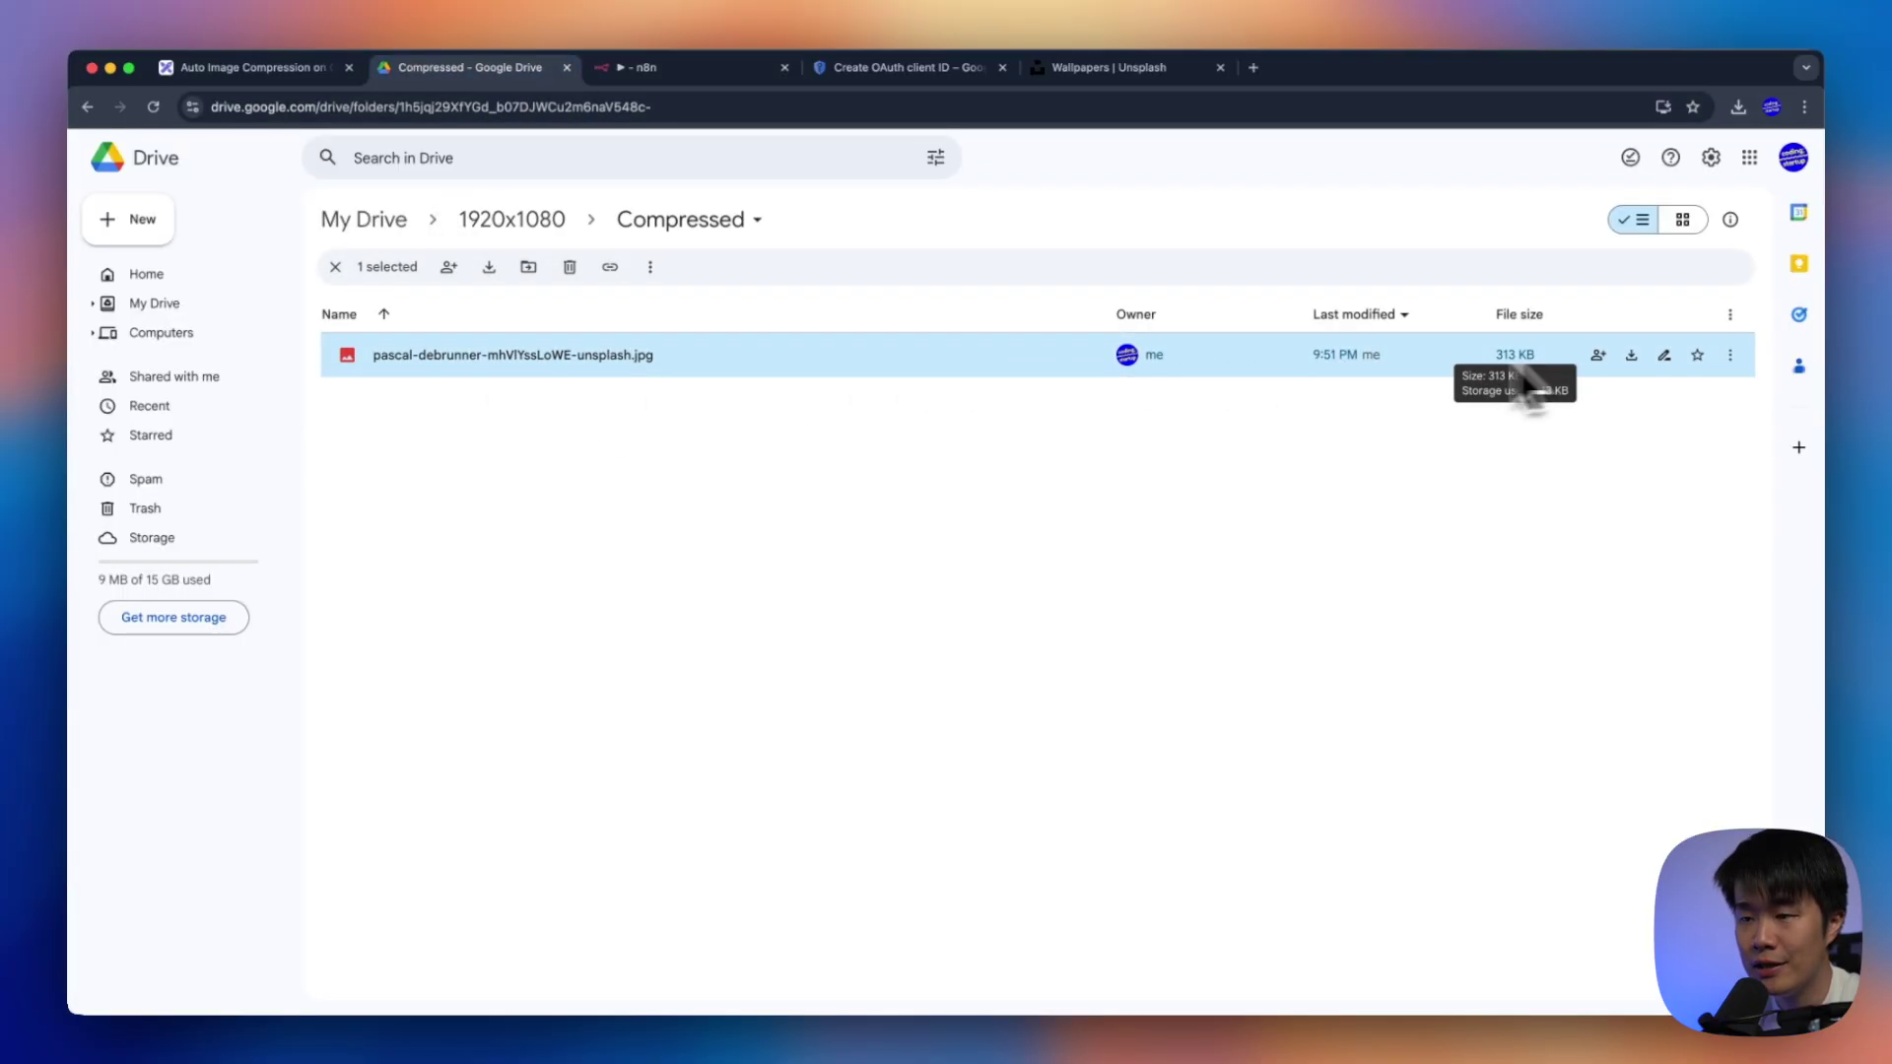
{"action": "right_click", "coordinate": [800, 365]}
{"action": "mouse_move", "coordinate": [926, 593]}
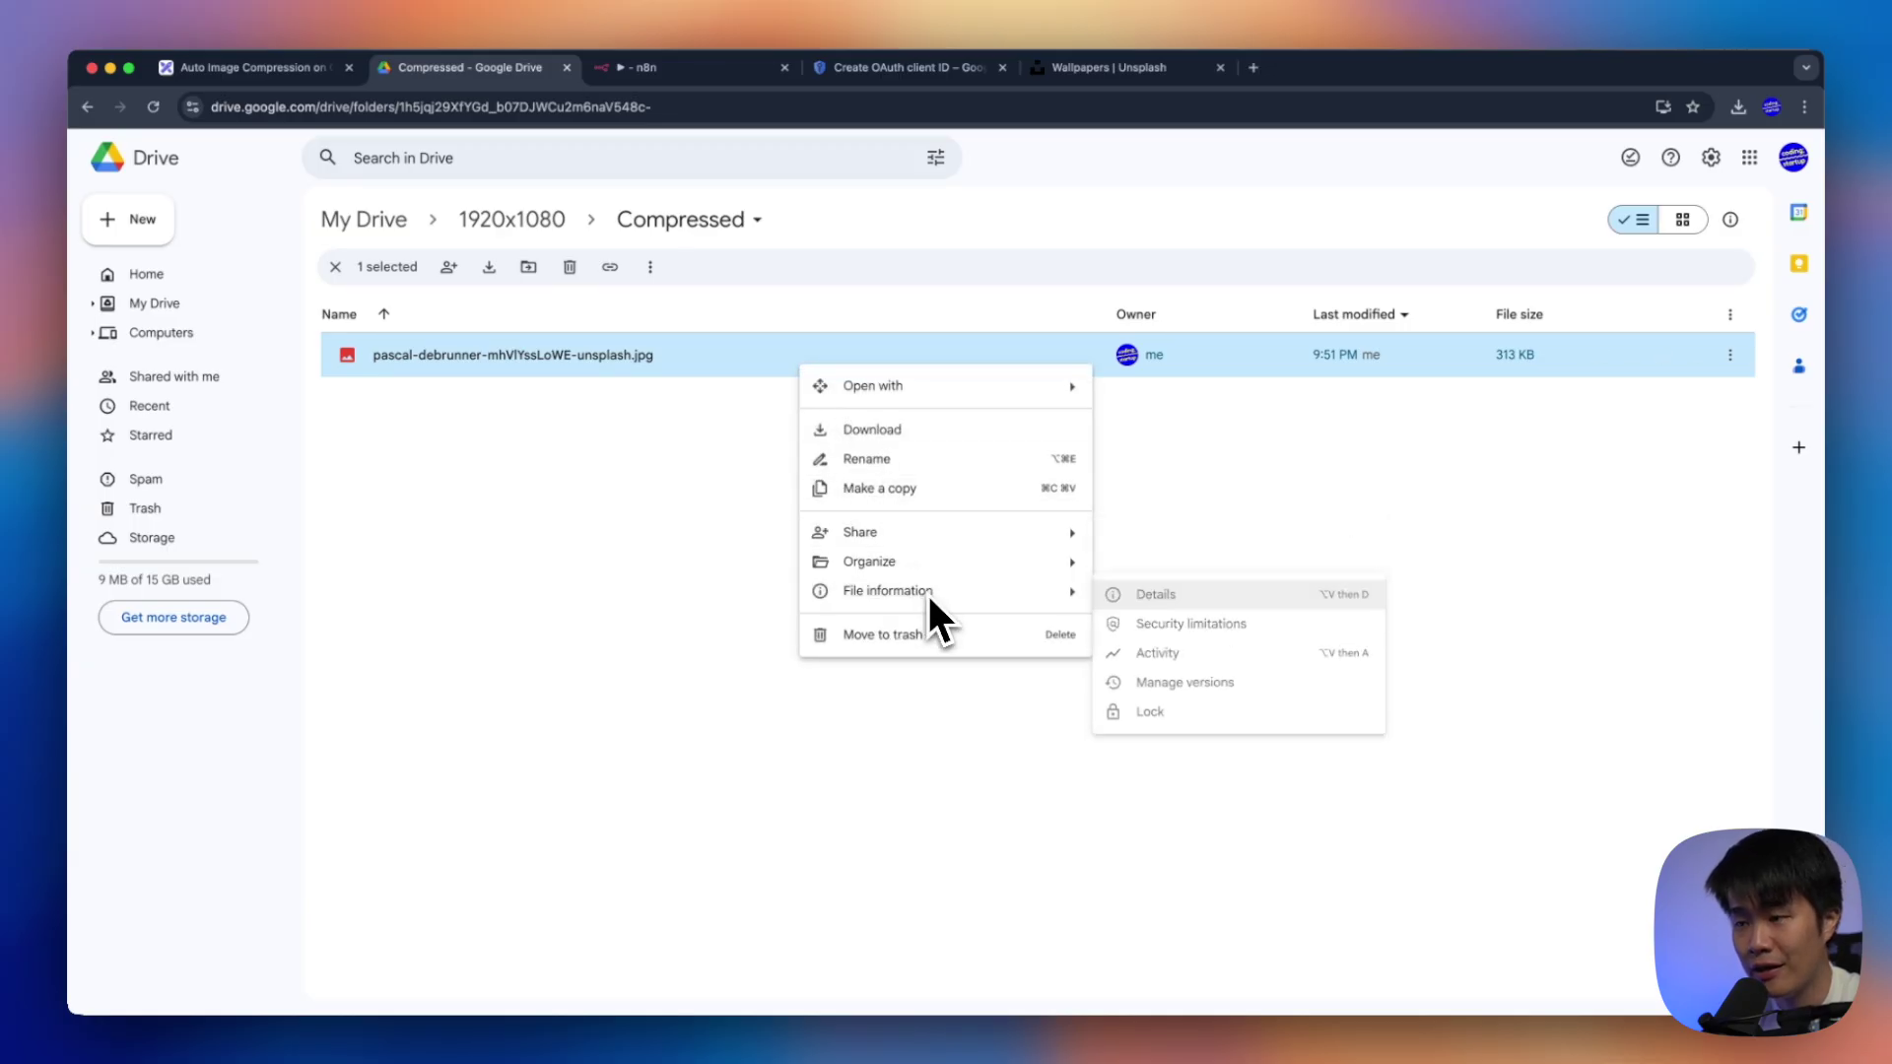
{"action": "left_click", "coordinate": [1178, 595]}
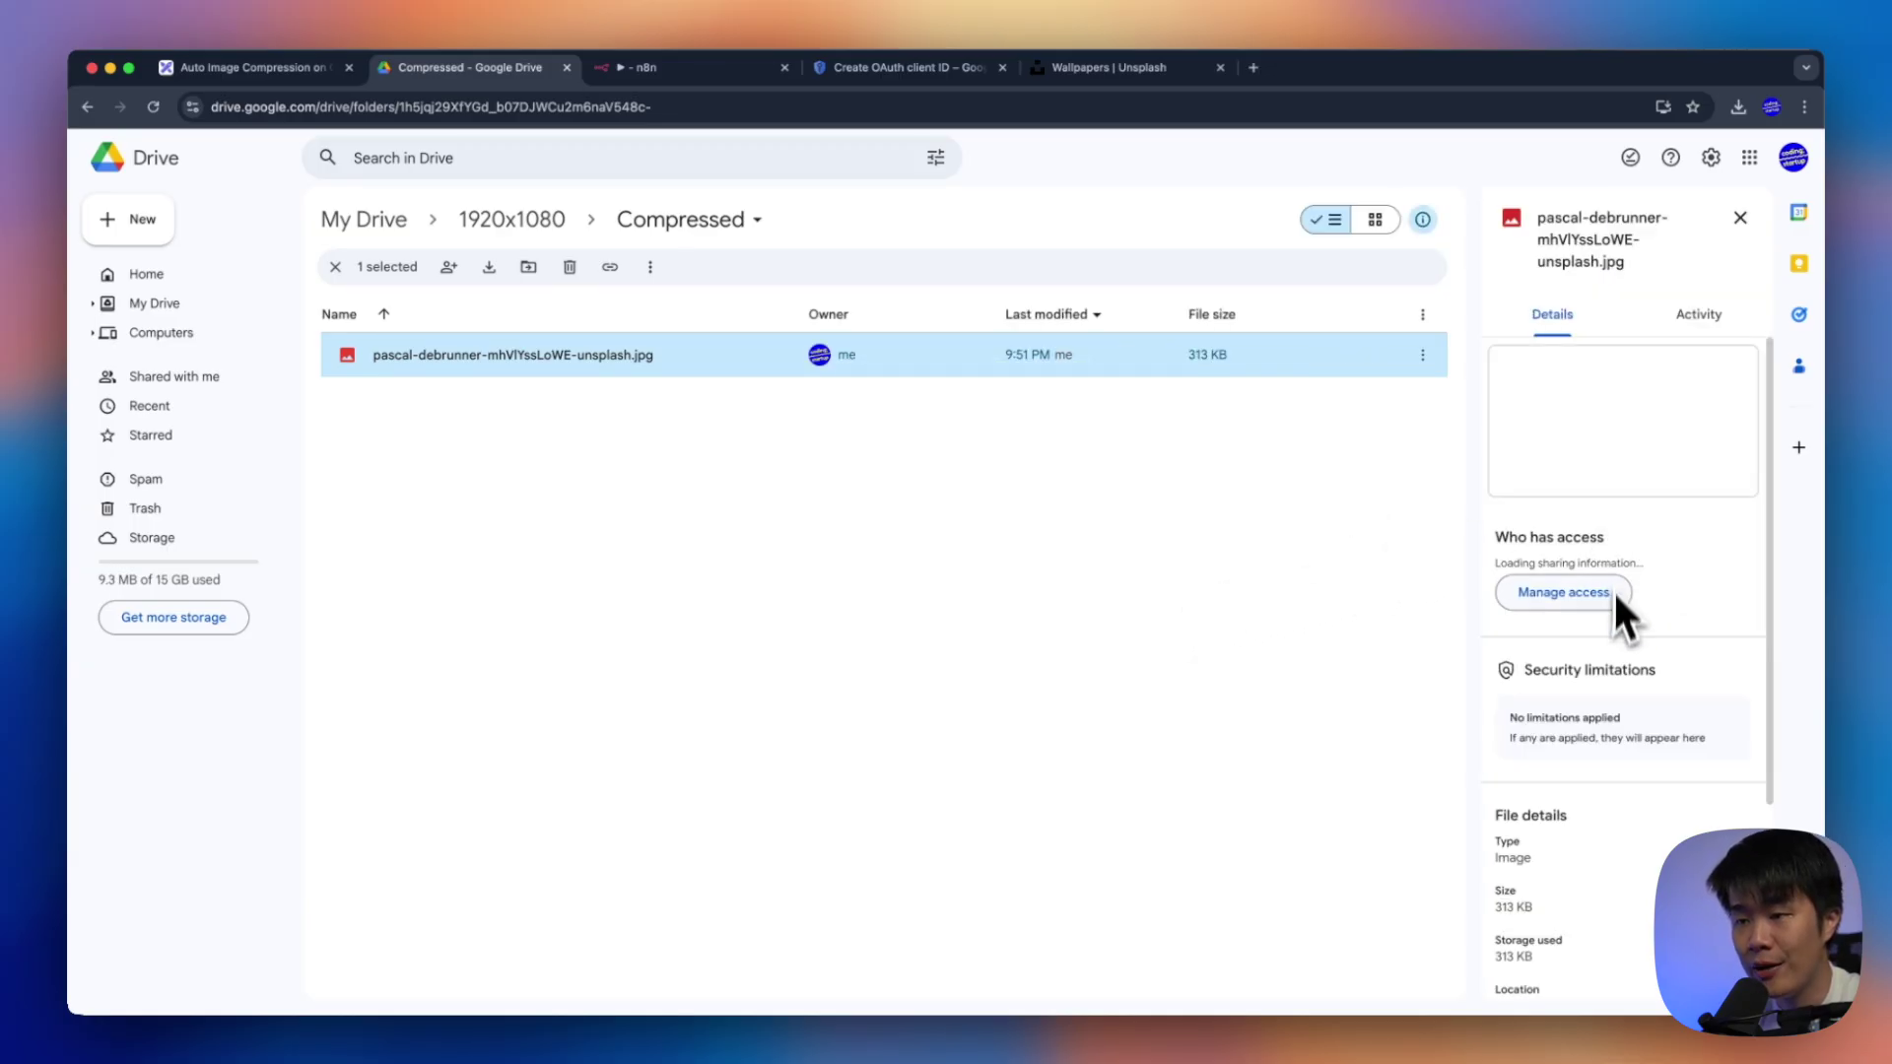
{"action": "scroll", "coordinate": [1665, 497], "scroll_direction": "down", "scroll_amount": 4}
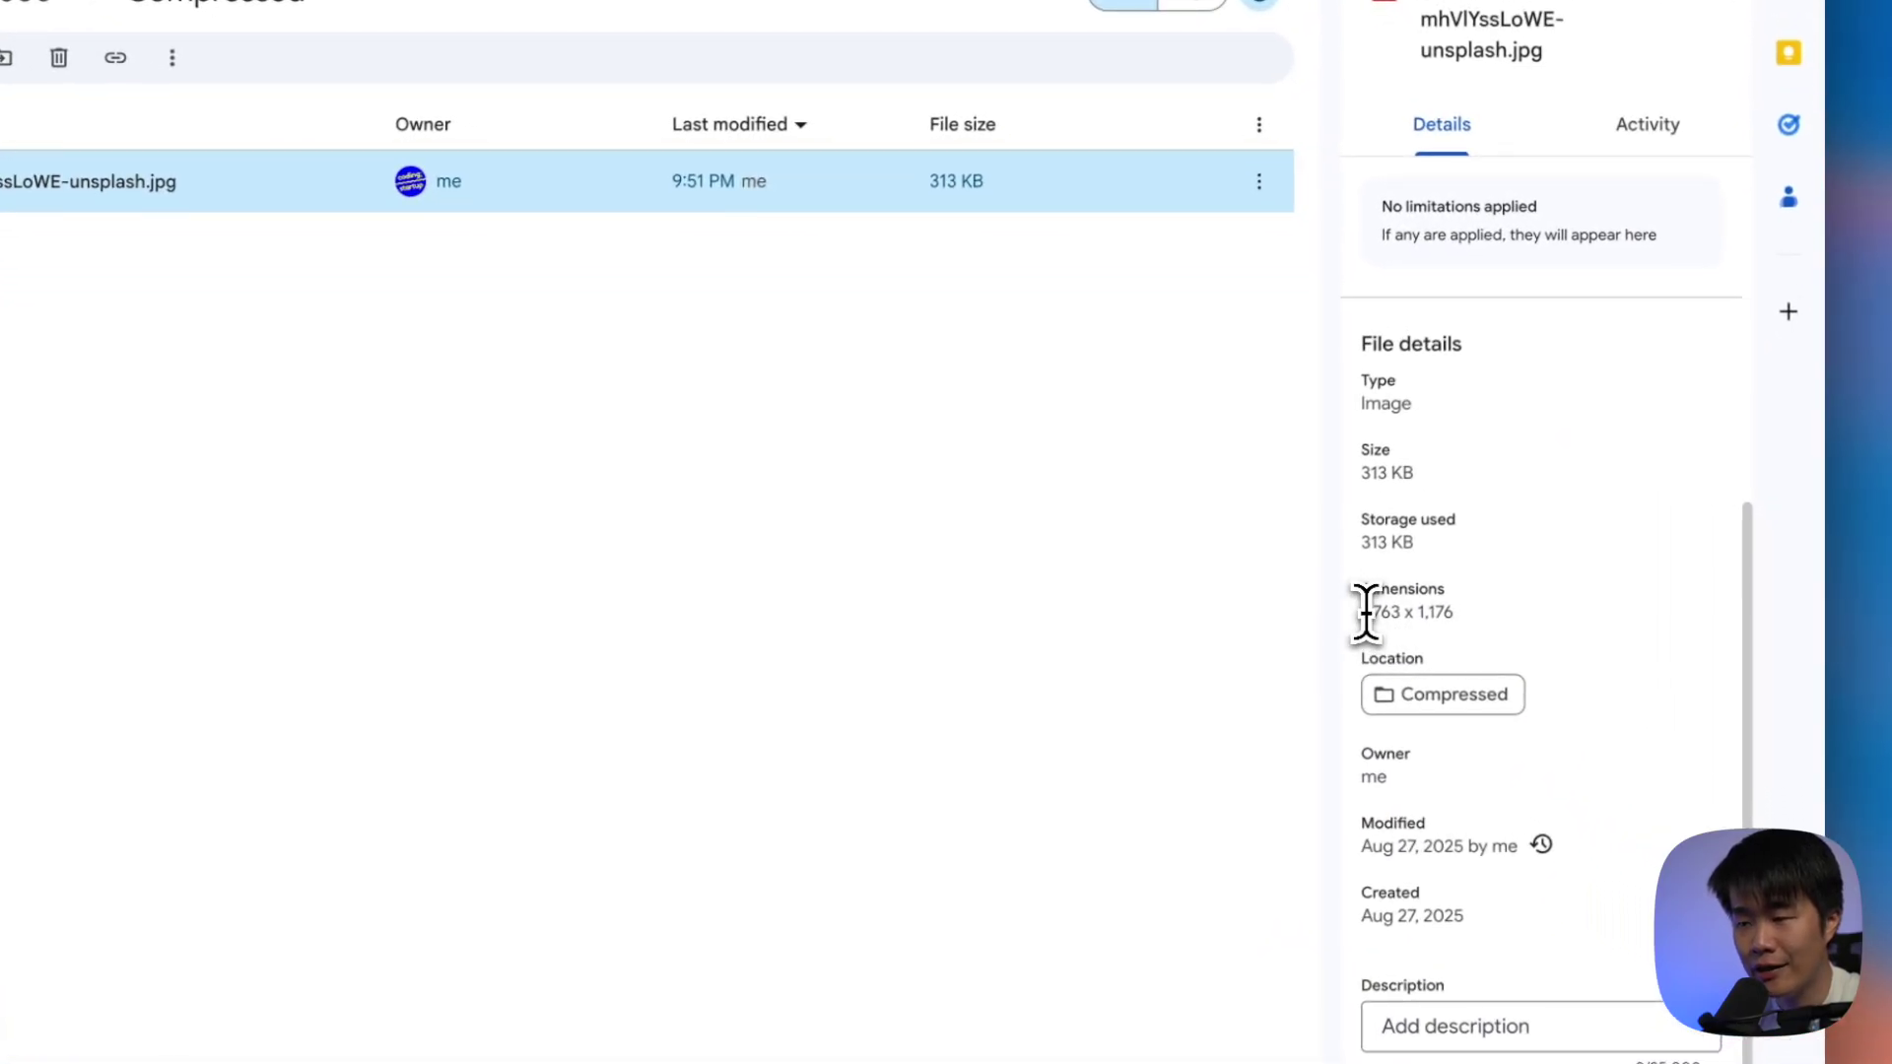
{"action": "left_click_drag", "start_coordinate": [1365, 611], "coordinate": [1464, 621]}
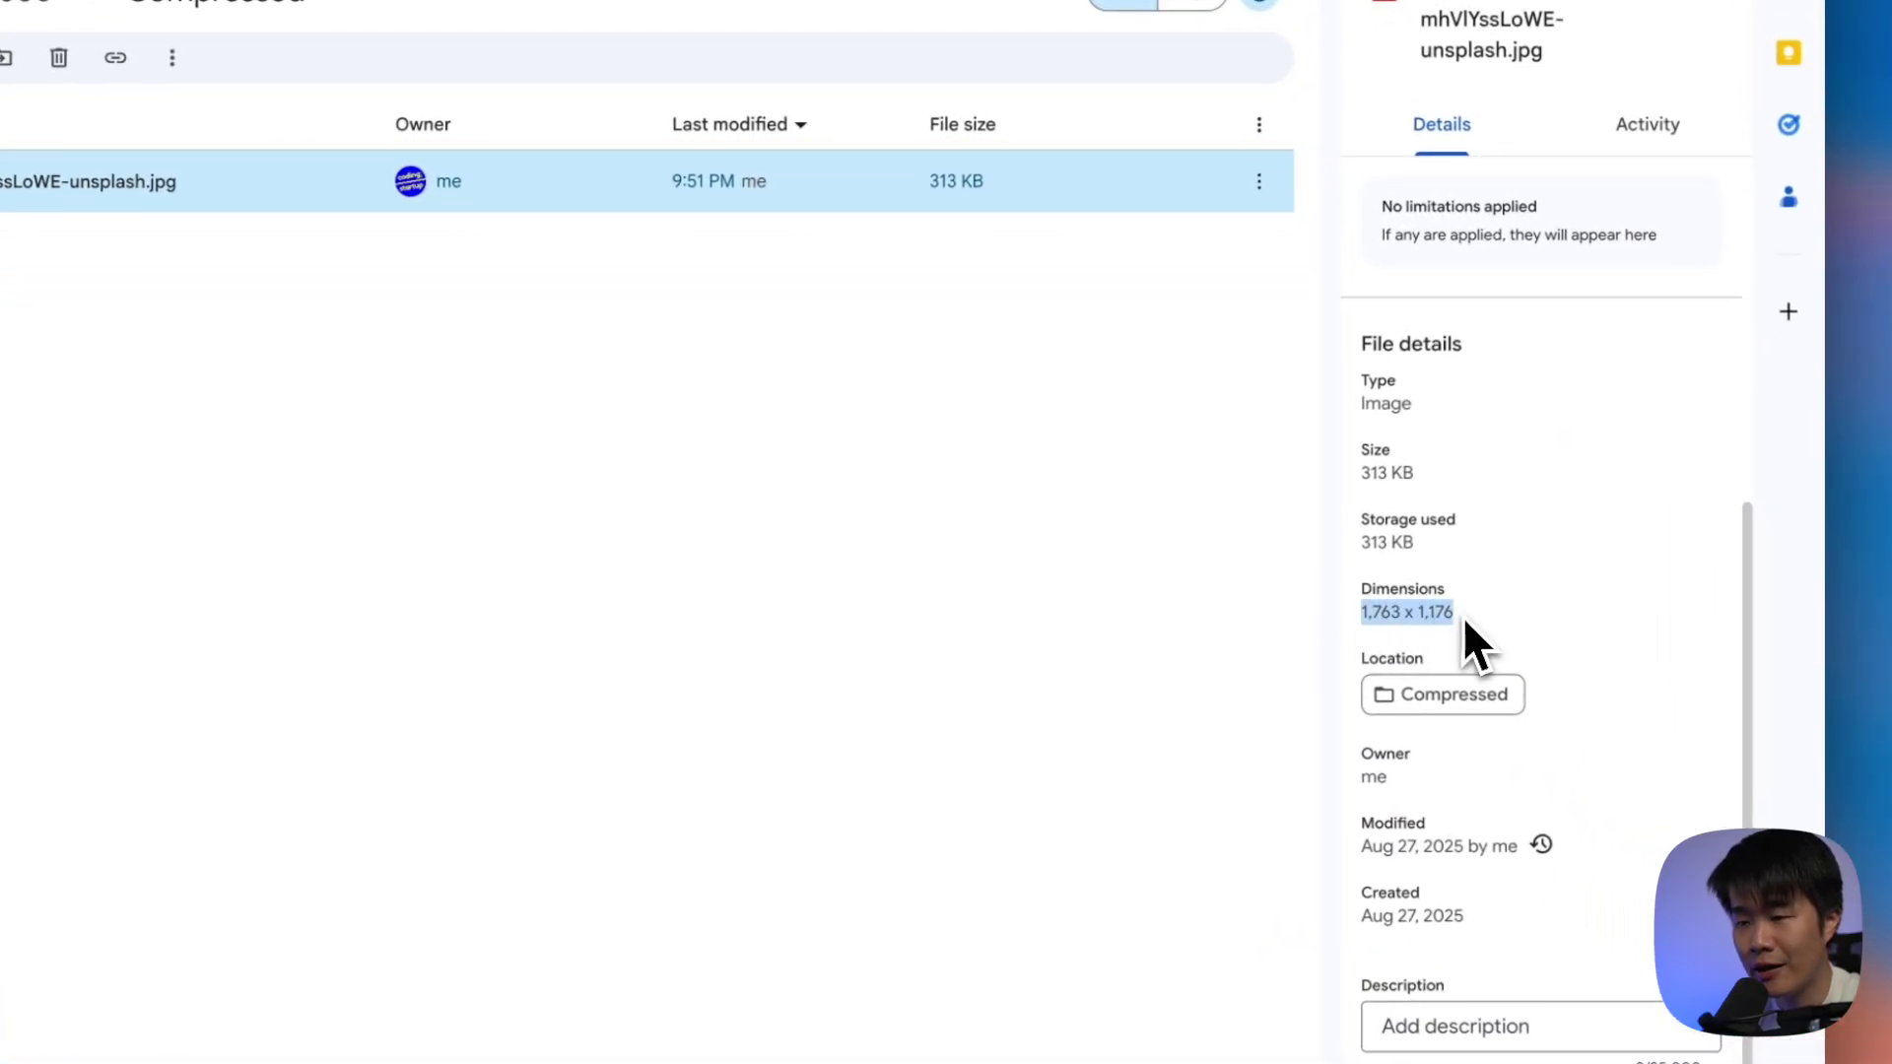
{"action": "left_click", "coordinate": [1453, 638]}
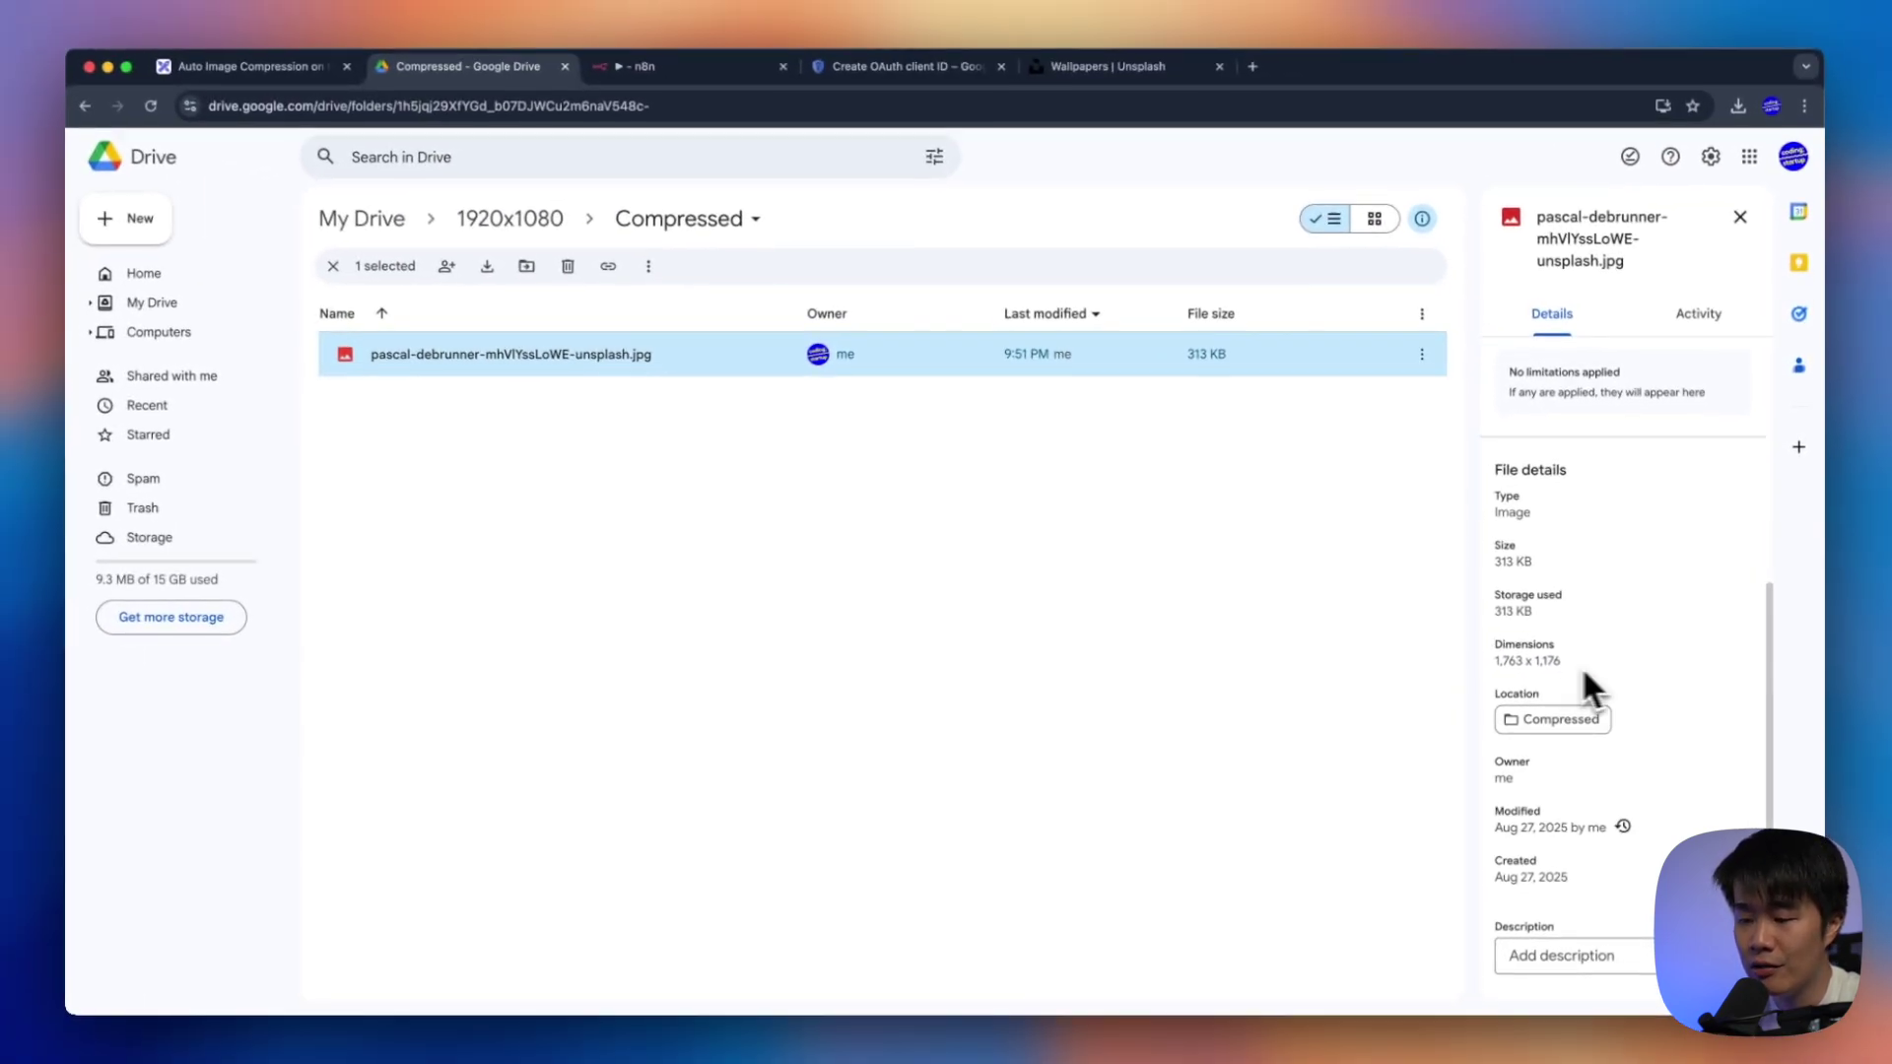
{"action": "left_click_drag", "start_coordinate": [1483, 619], "coordinate": [1372, 609]}
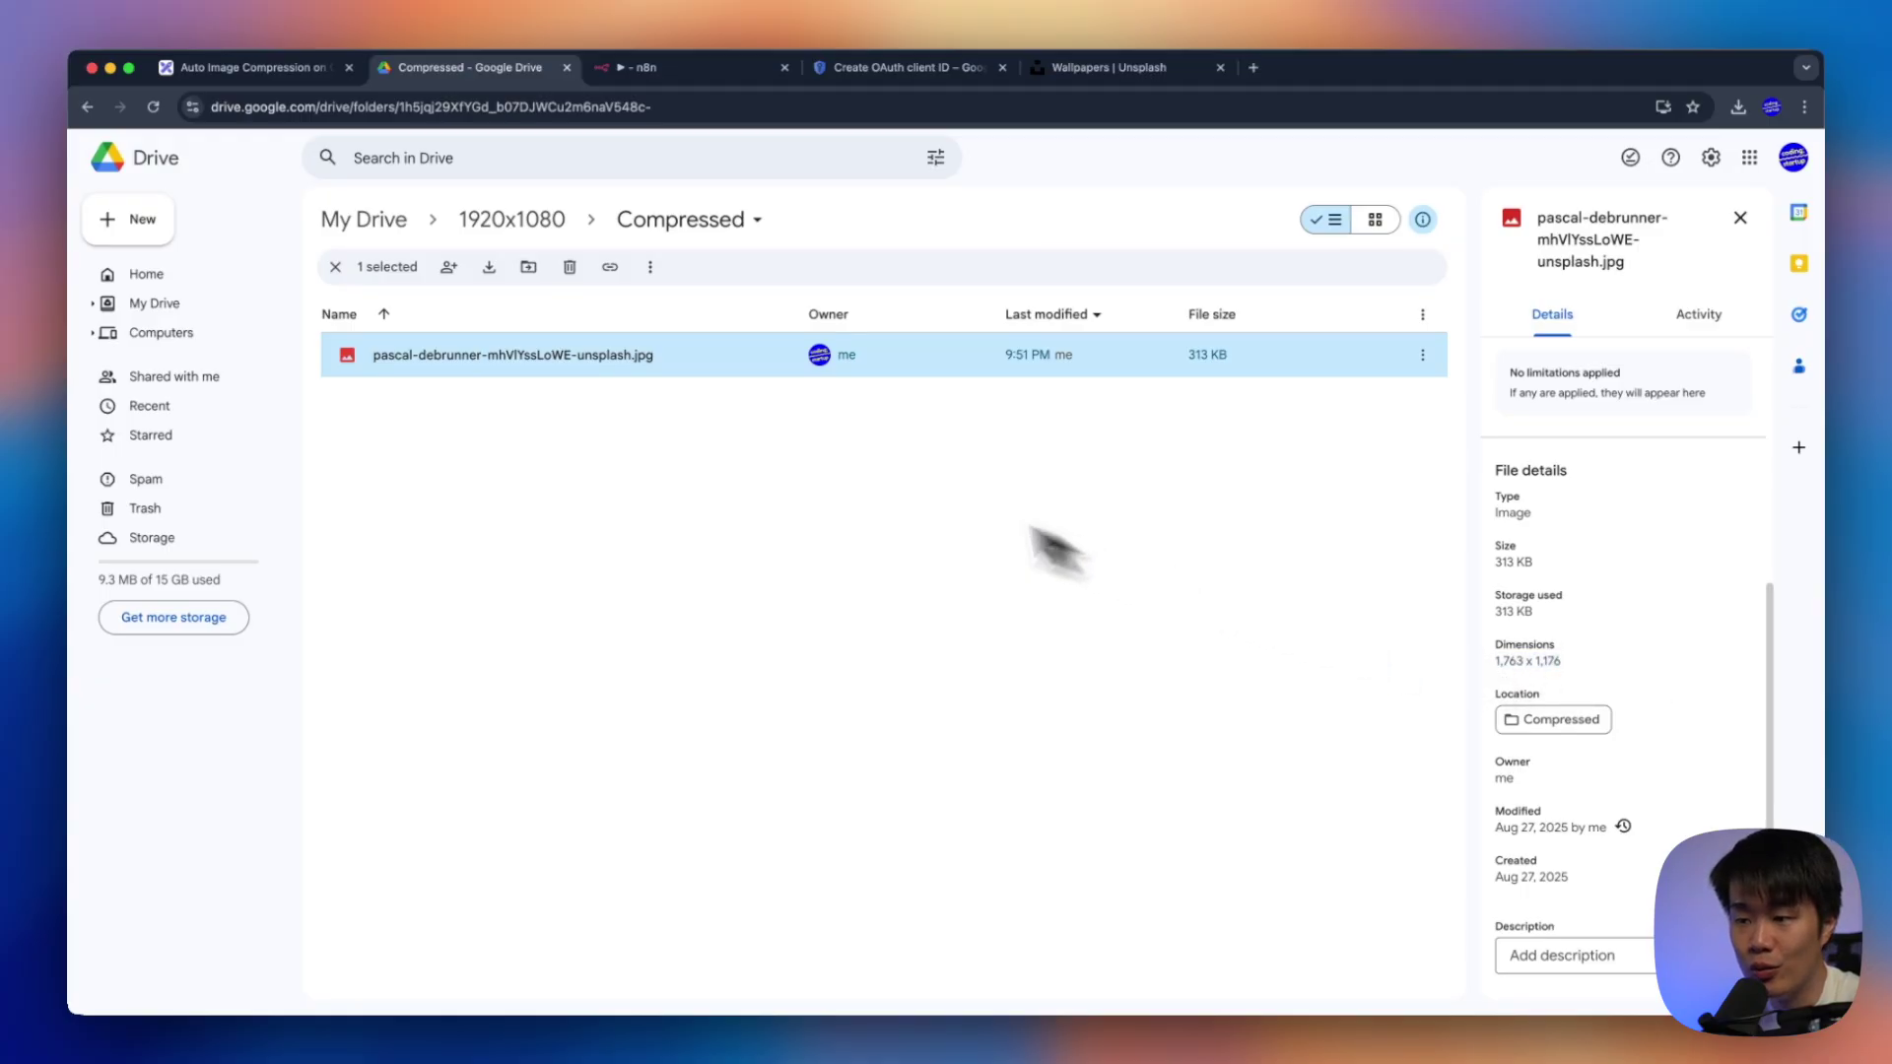
Close the details panel and return to the n8n workflow canvas
{"action": "left_click", "coordinate": [1740, 218]}
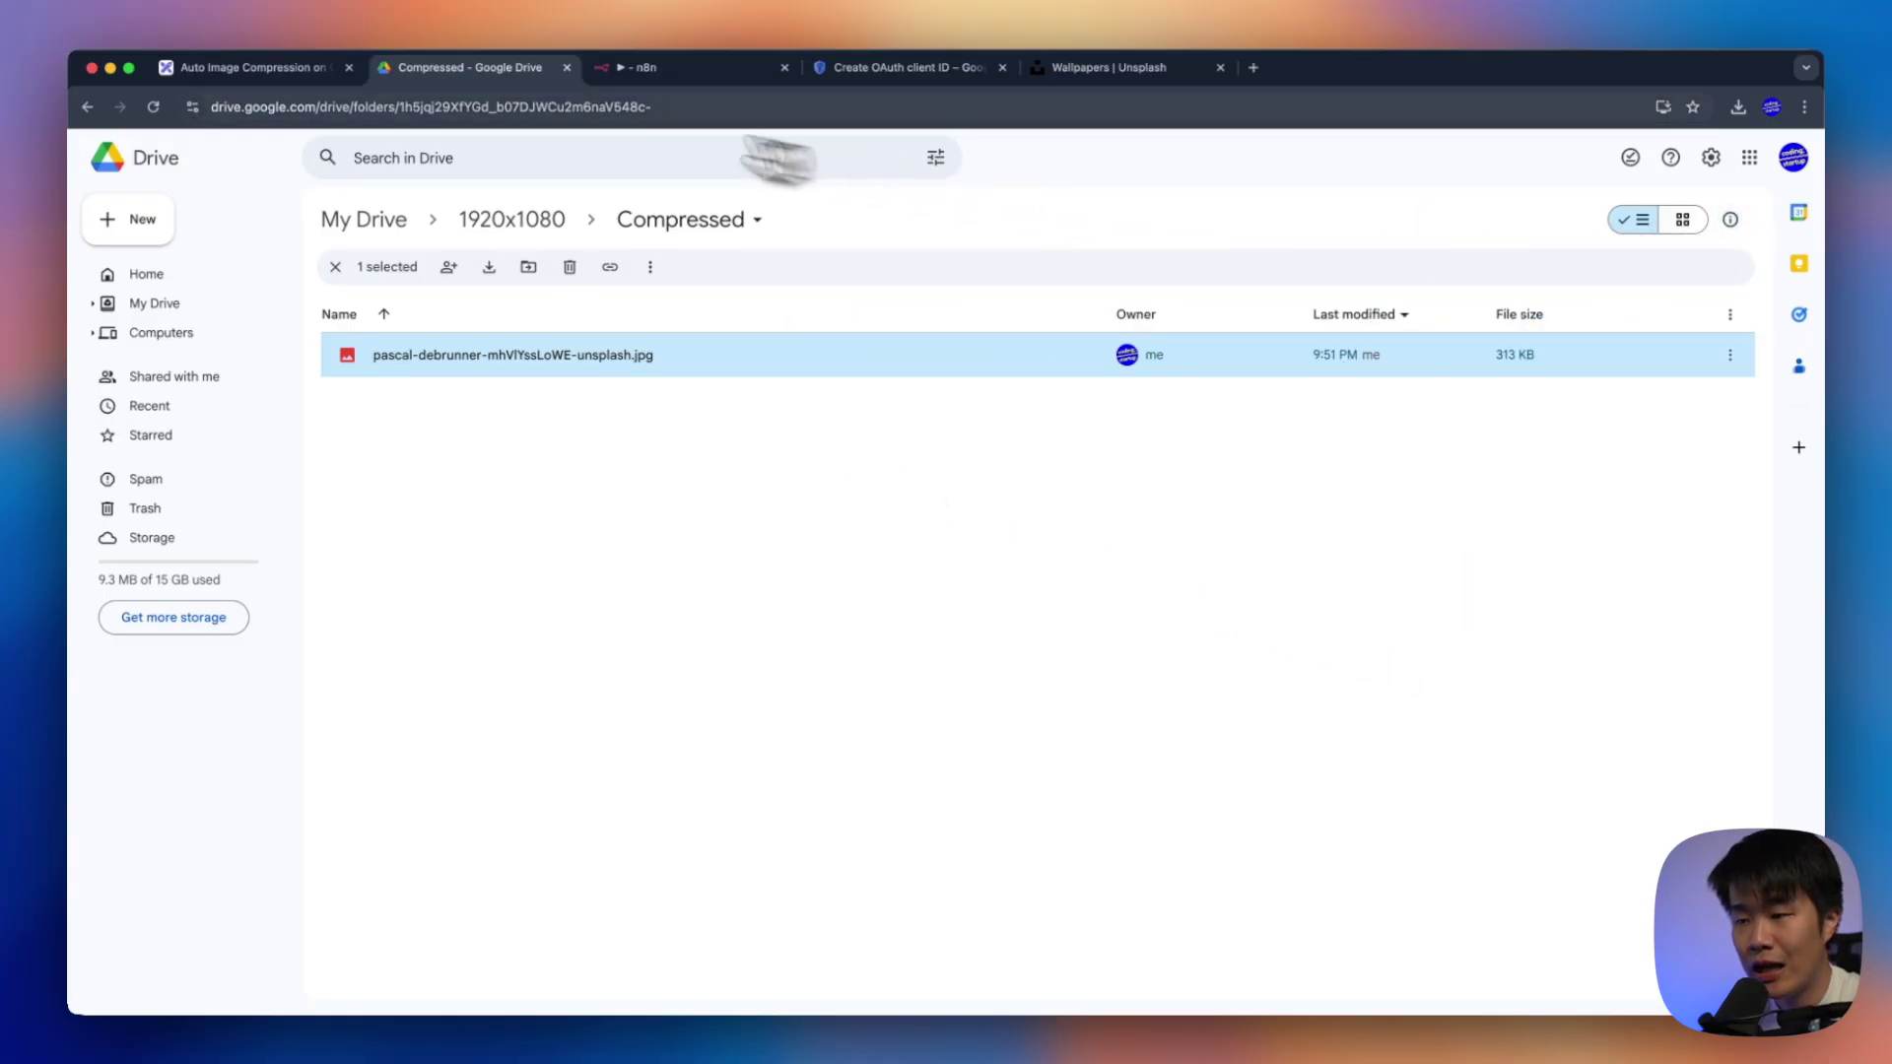
{"action": "left_click", "coordinate": [636, 67]}
{"action": "left_click", "coordinate": [1208, 147]}
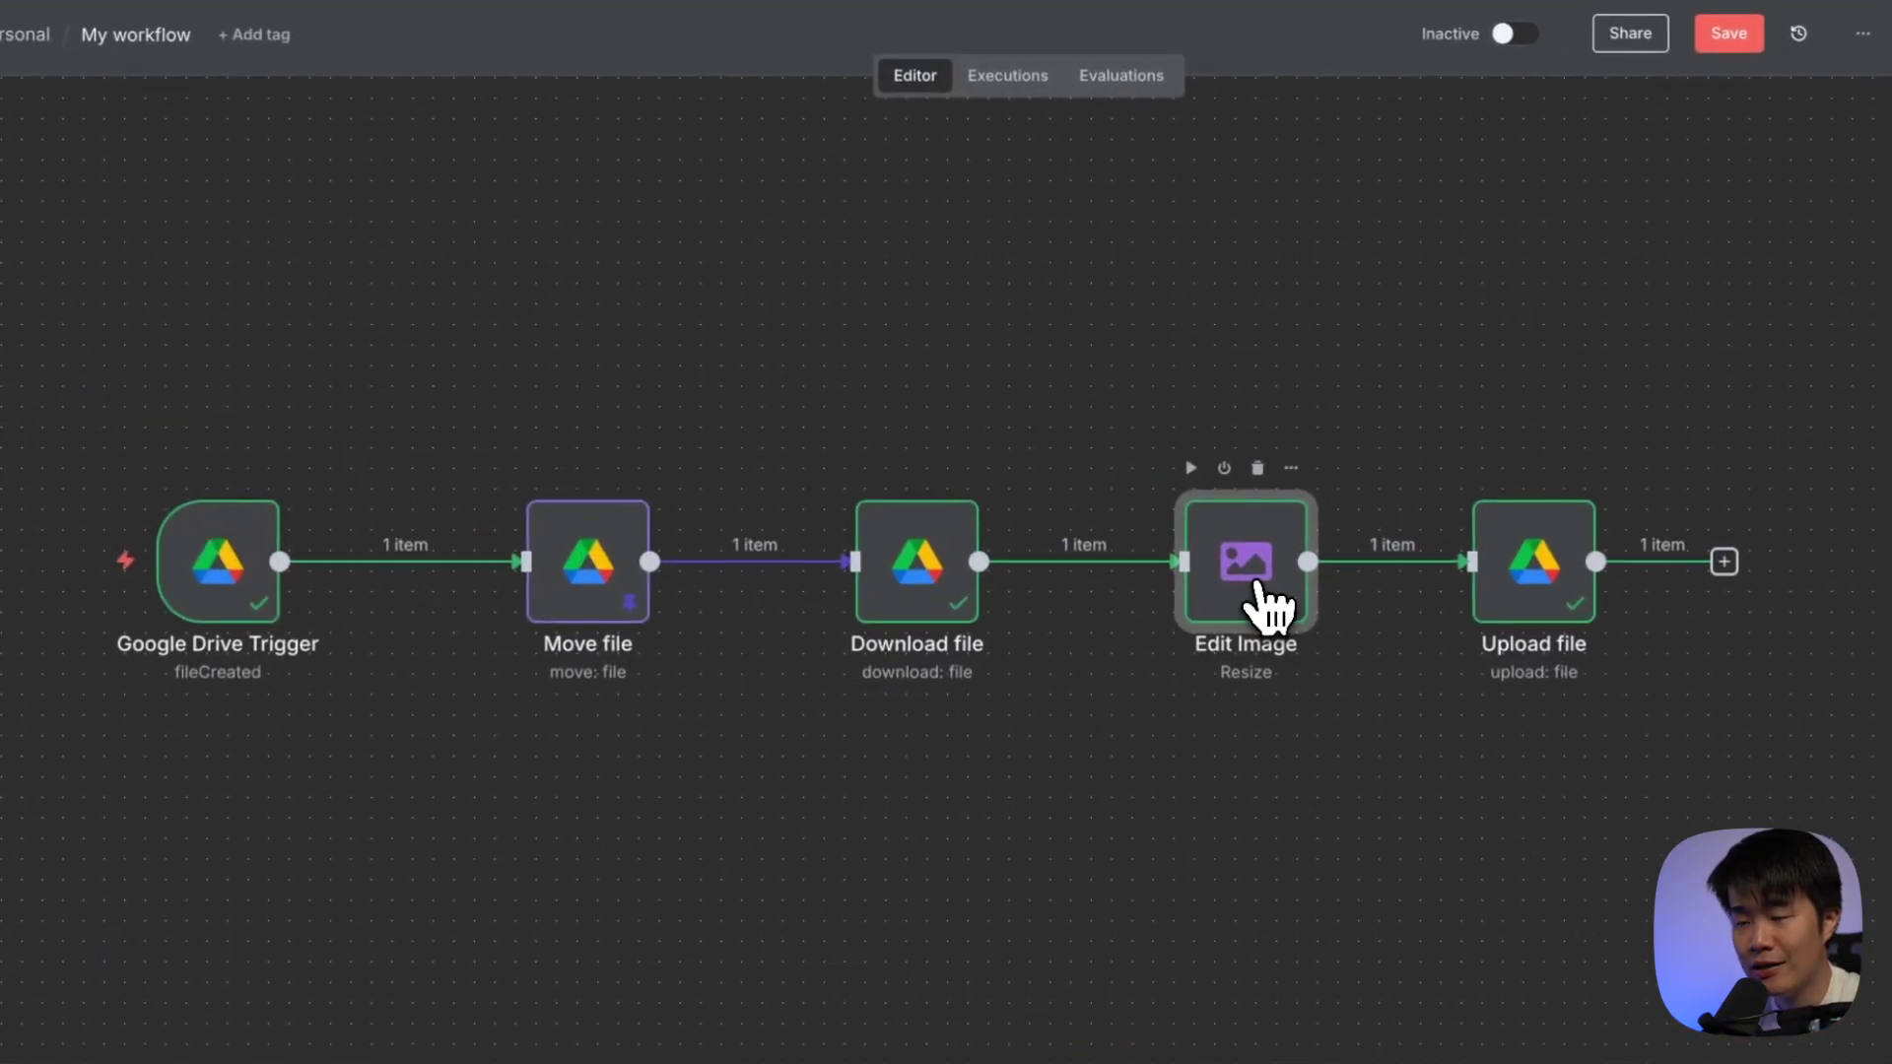
Switch Edit Image to Multi Step with a first Resize operation of 1920 x 1080
{"action": "double_click", "coordinate": [1215, 574]}
{"action": "left_click", "coordinate": [818, 216]}
{"action": "scroll", "coordinate": [831, 240], "scroll_direction": "down", "scroll_amount": 3}
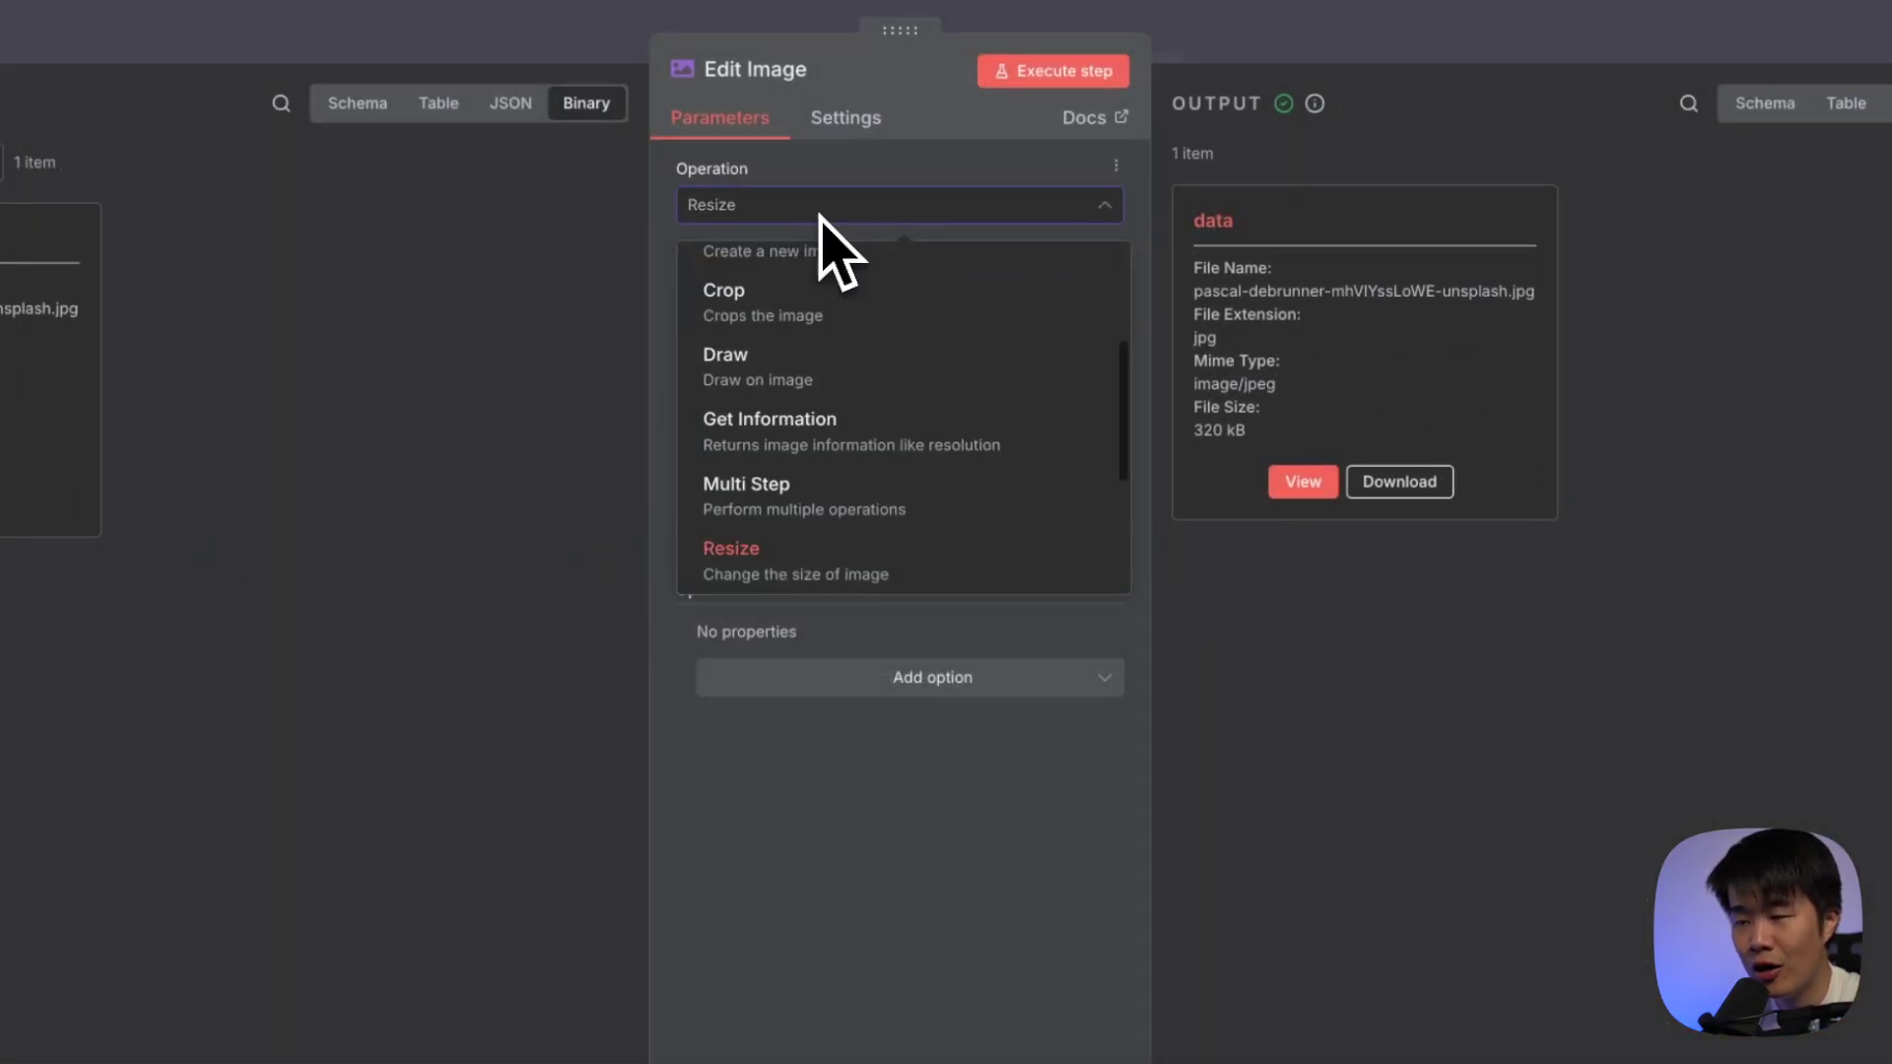
{"action": "scroll", "coordinate": [852, 438], "scroll_direction": "down", "scroll_amount": 2}
{"action": "left_click", "coordinate": [818, 310]}
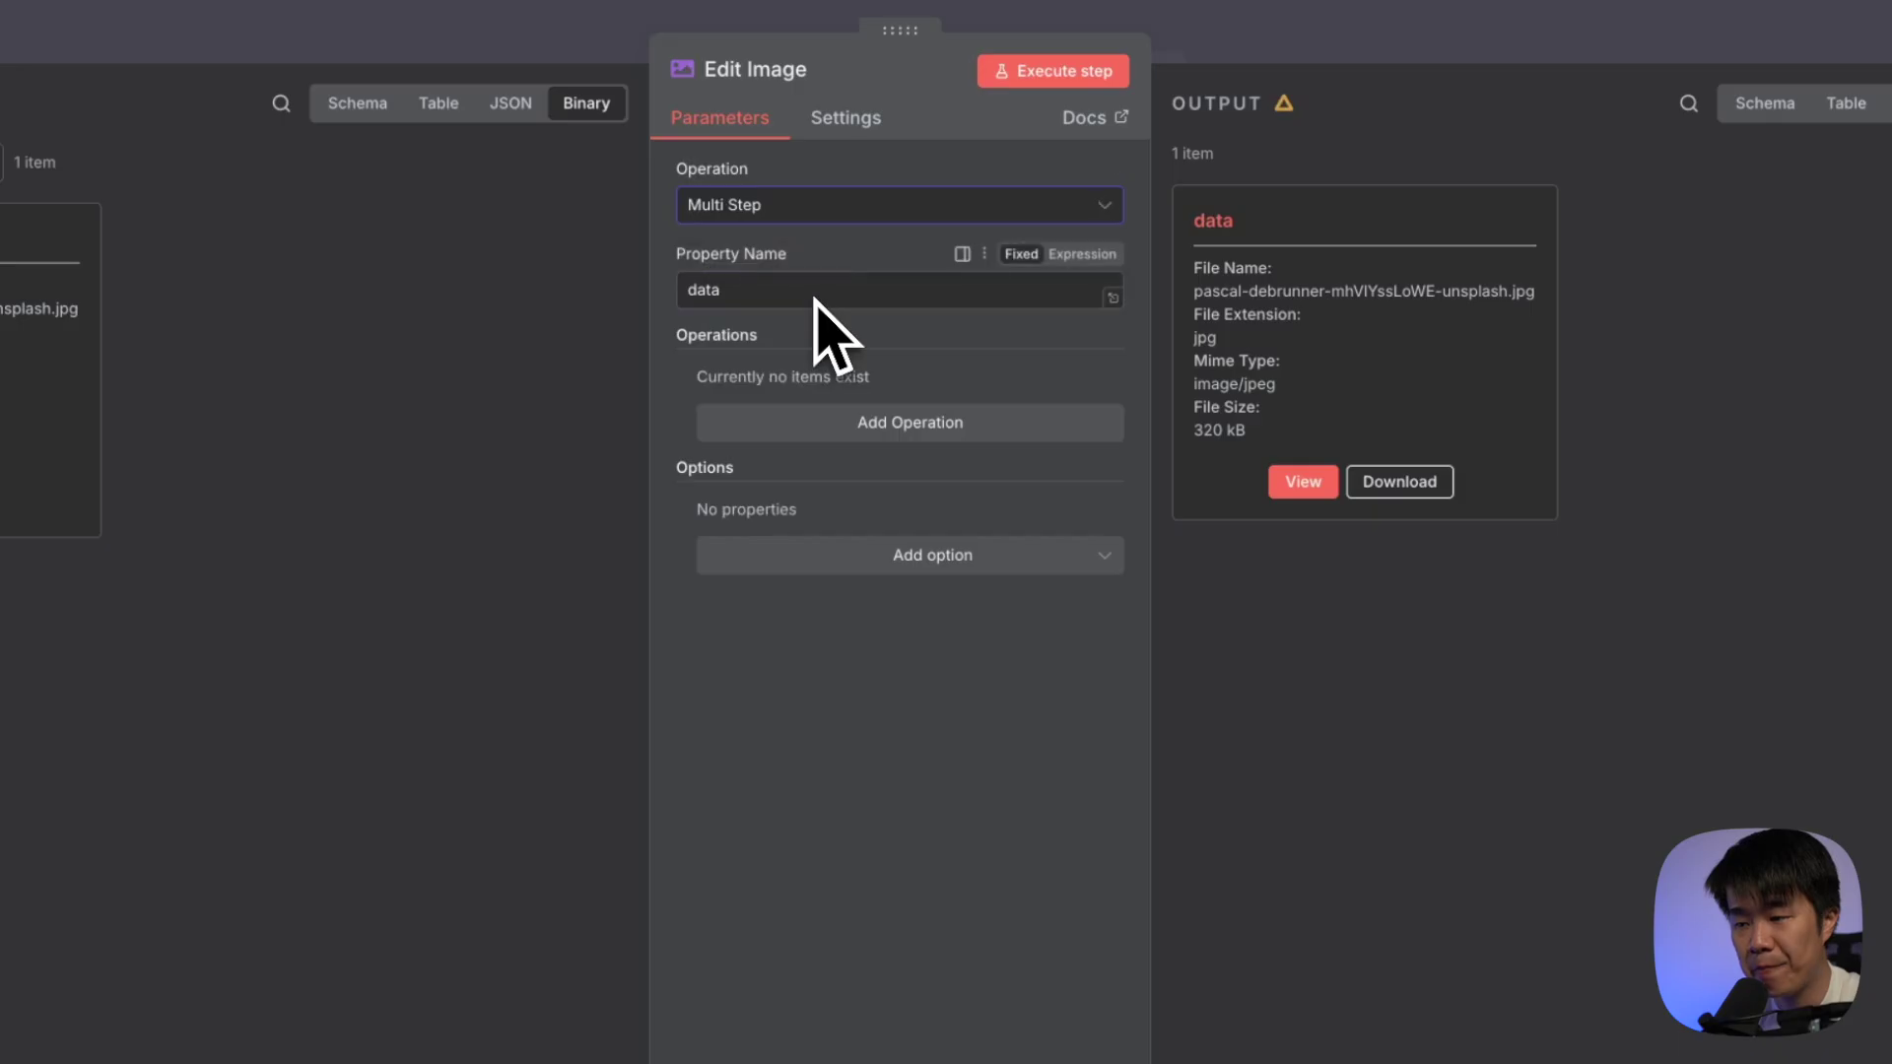
{"action": "left_click", "coordinate": [904, 421]}
{"action": "left_click", "coordinate": [891, 433]}
{"action": "scroll", "coordinate": [902, 493], "scroll_direction": "down", "scroll_amount": 3}
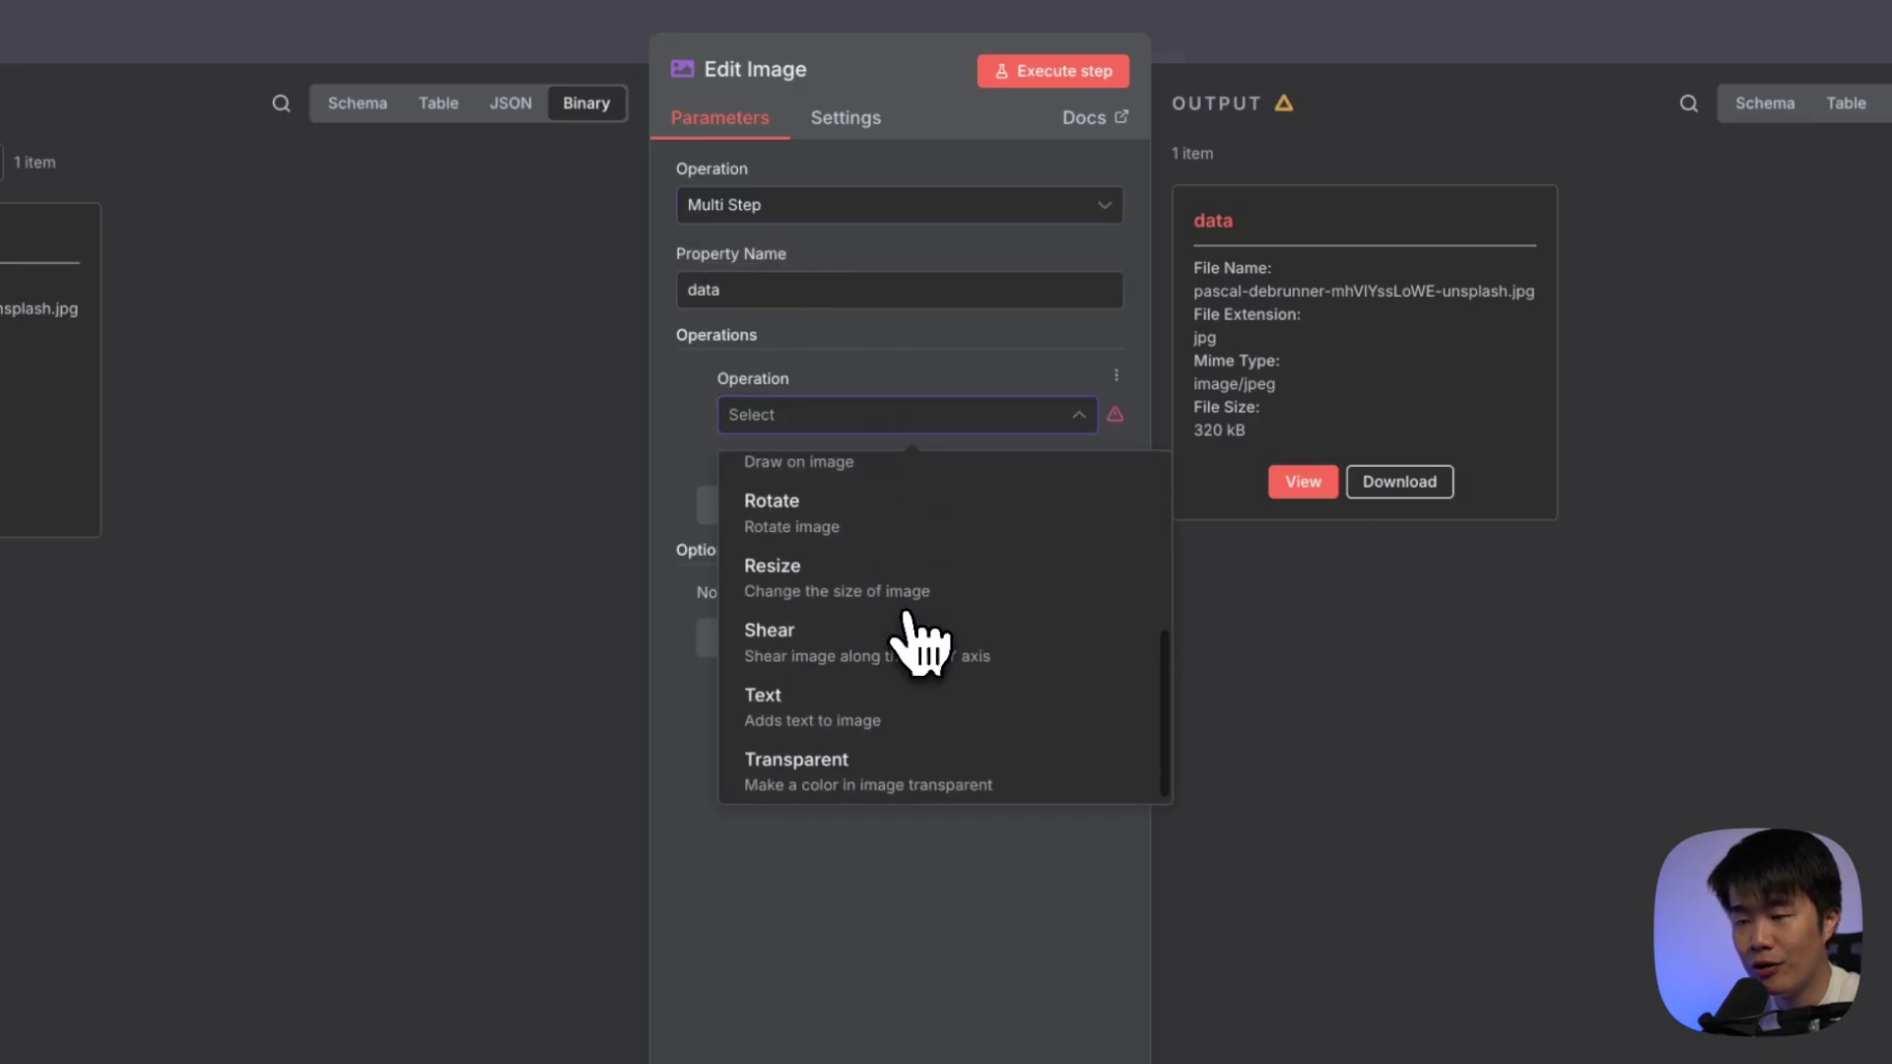
{"action": "left_click", "coordinate": [901, 569]}
{"action": "double_click", "coordinate": [861, 499]}
{"action": "type", "text": "1920"}
{"action": "double_click", "coordinate": [838, 586]}
{"action": "type", "text": "108"}
Add a Text operation 'Just for Test!' in white Arial_Black, size 36, at Position Y 100
{"action": "left_click", "coordinate": [827, 759]}
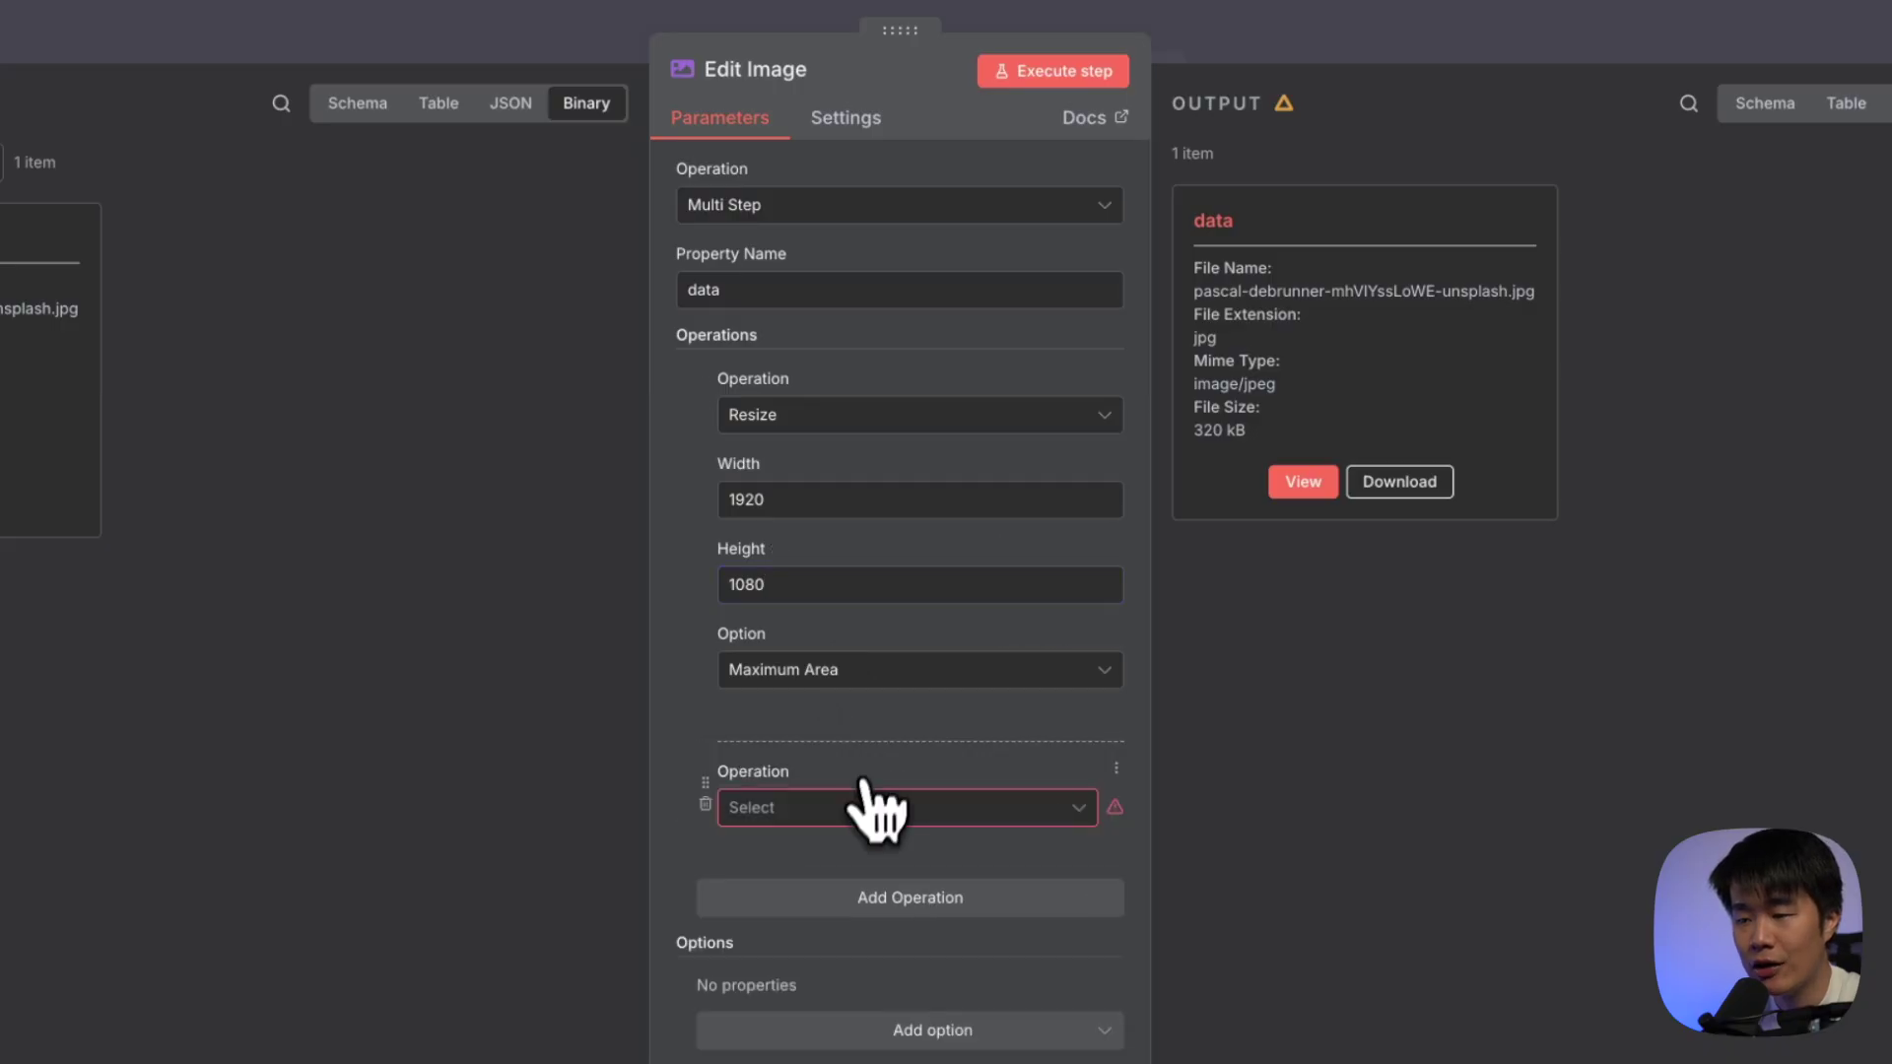
{"action": "left_click", "coordinate": [875, 803]}
{"action": "scroll", "coordinate": [882, 936], "scroll_direction": "down", "scroll_amount": 3}
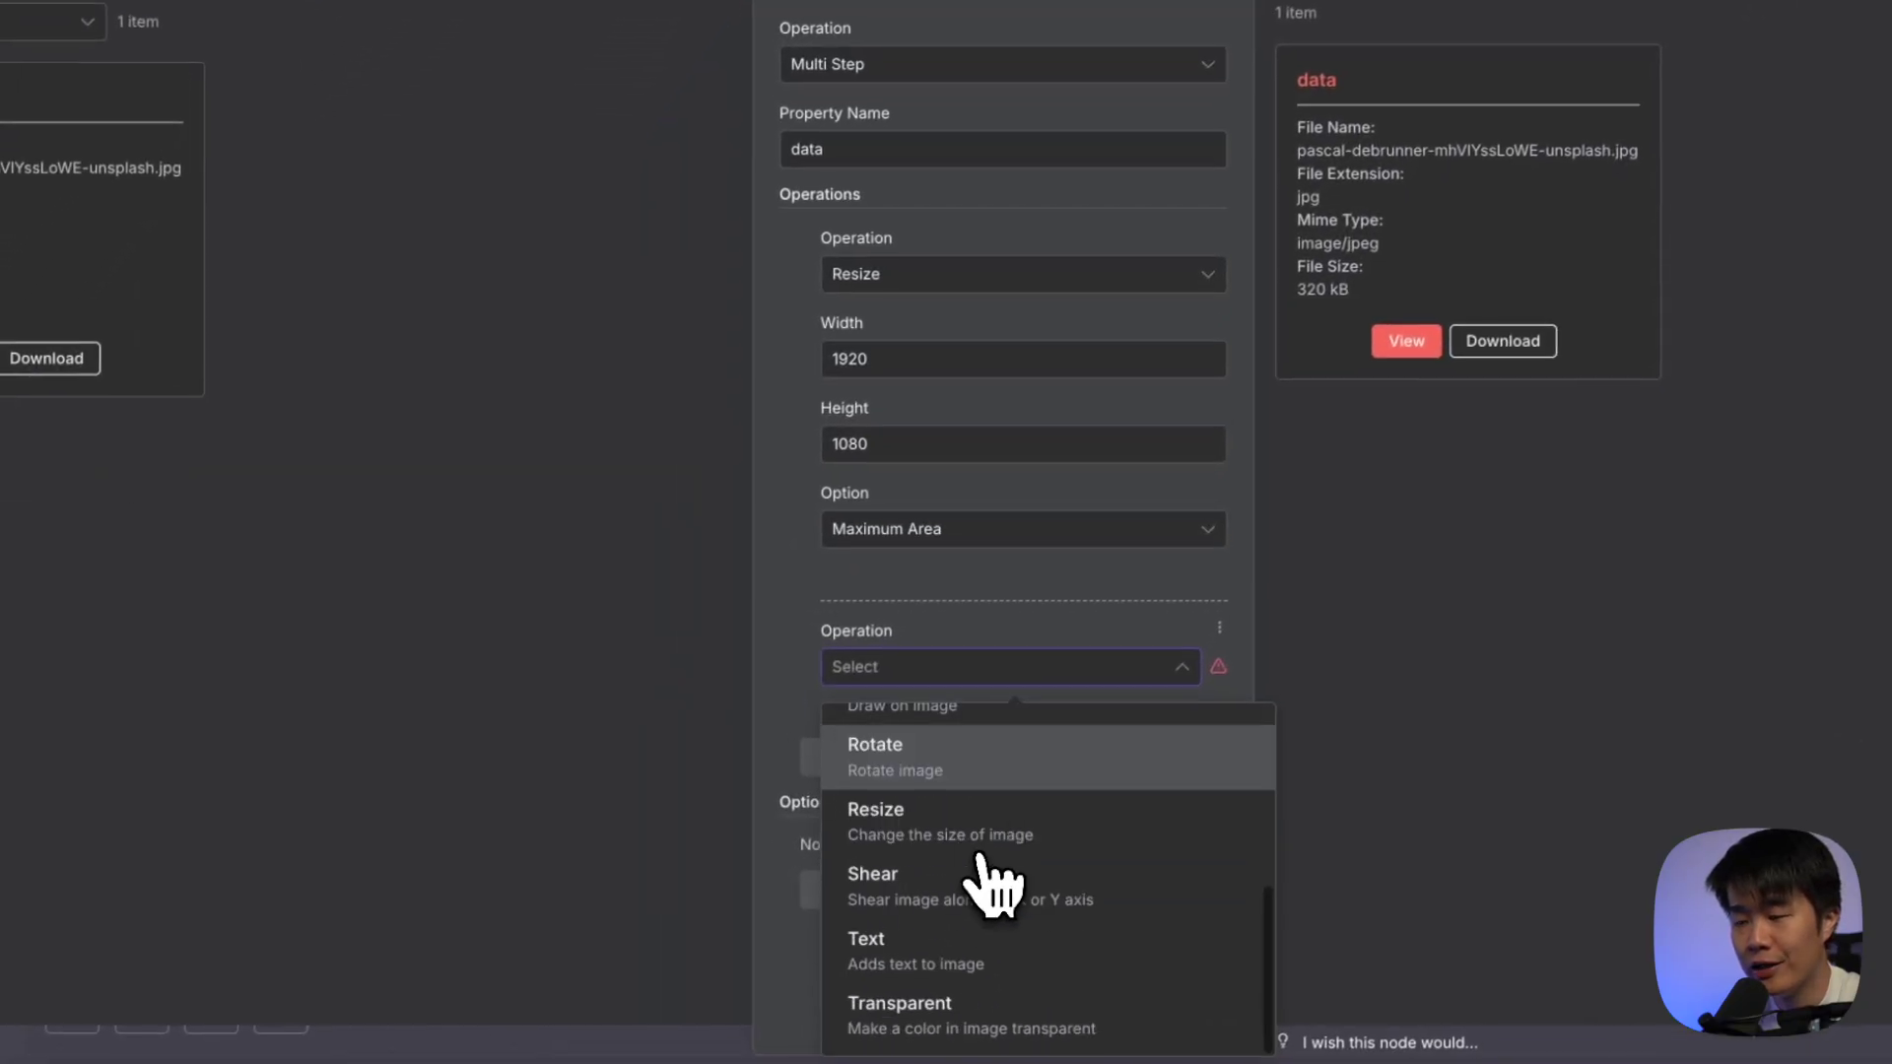
{"action": "left_click", "coordinate": [969, 954]}
{"action": "scroll", "coordinate": [1024, 765], "scroll_direction": "down", "scroll_amount": 2}
{"action": "type", "text": "Just fo"}
{"action": "scroll", "coordinate": [1079, 611], "scroll_direction": "down", "scroll_amount": 2}
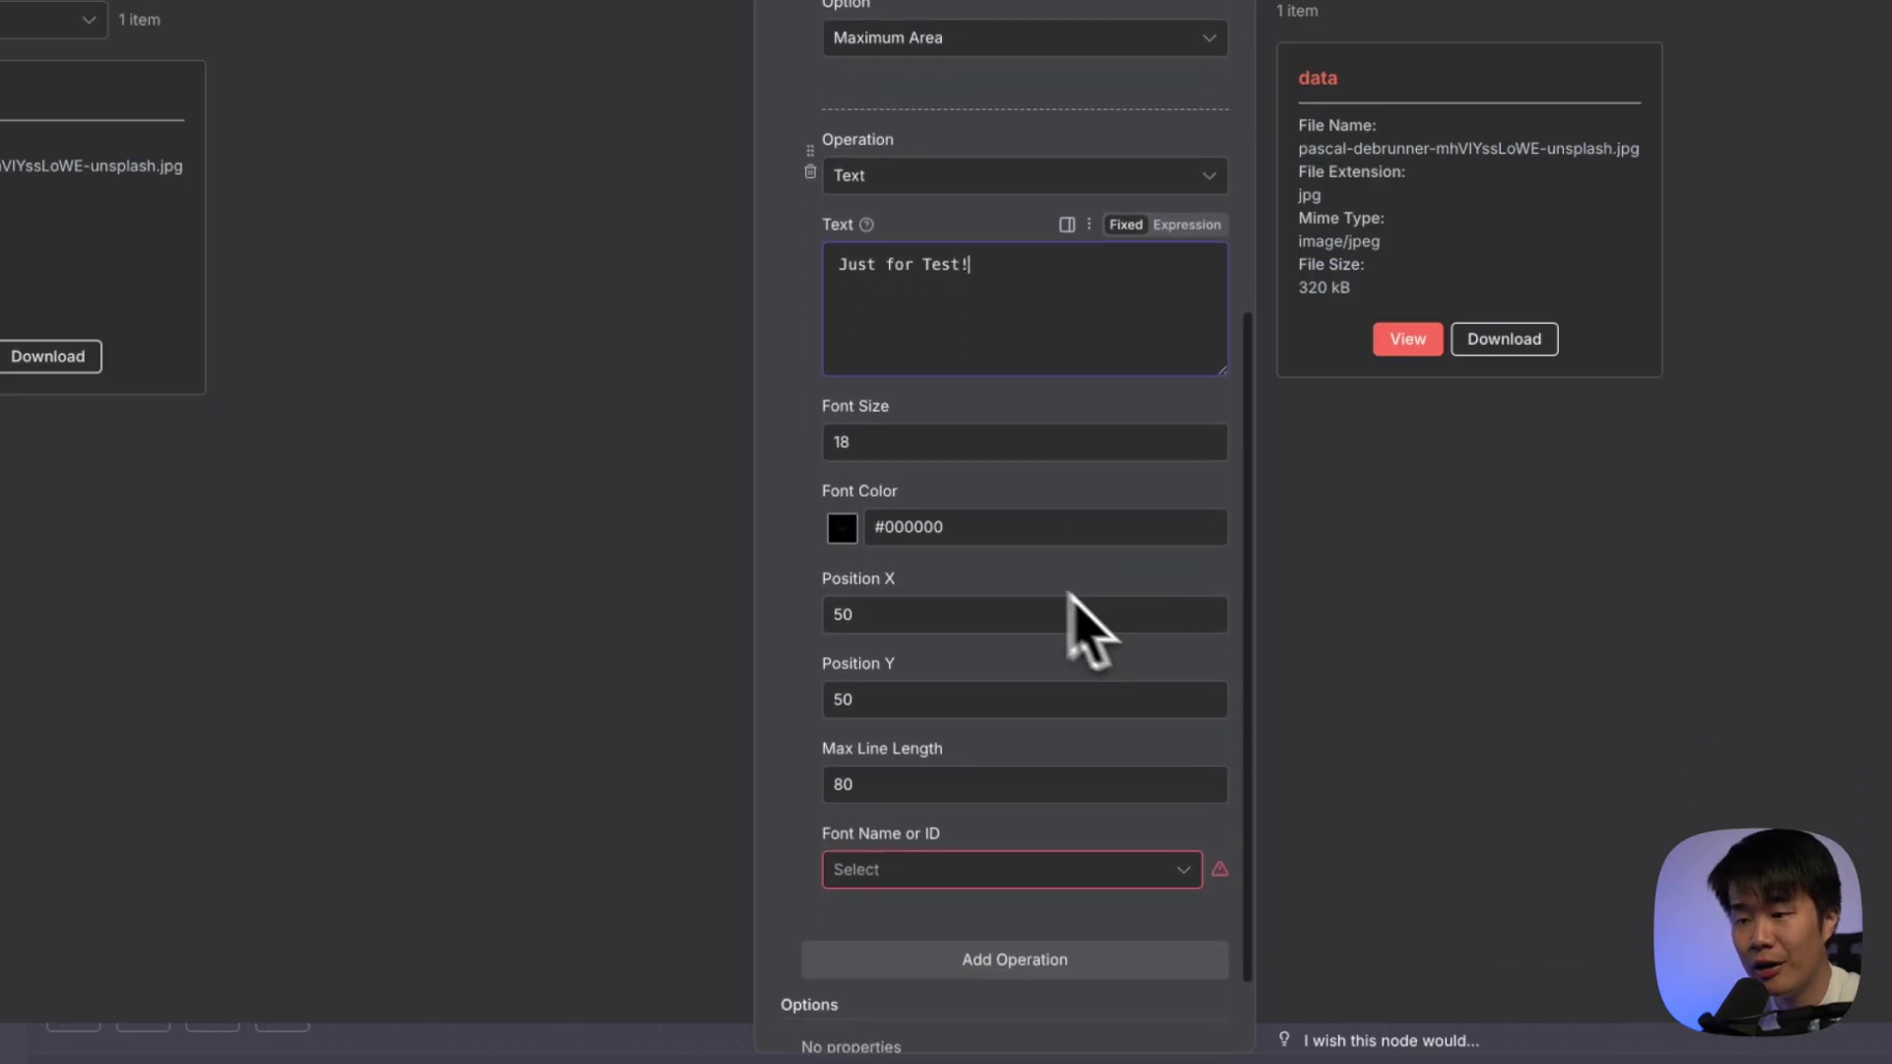
{"action": "left_click", "coordinate": [842, 528]}
{"action": "left_click_drag", "start_coordinate": [791, 613], "coordinate": [640, 559]}
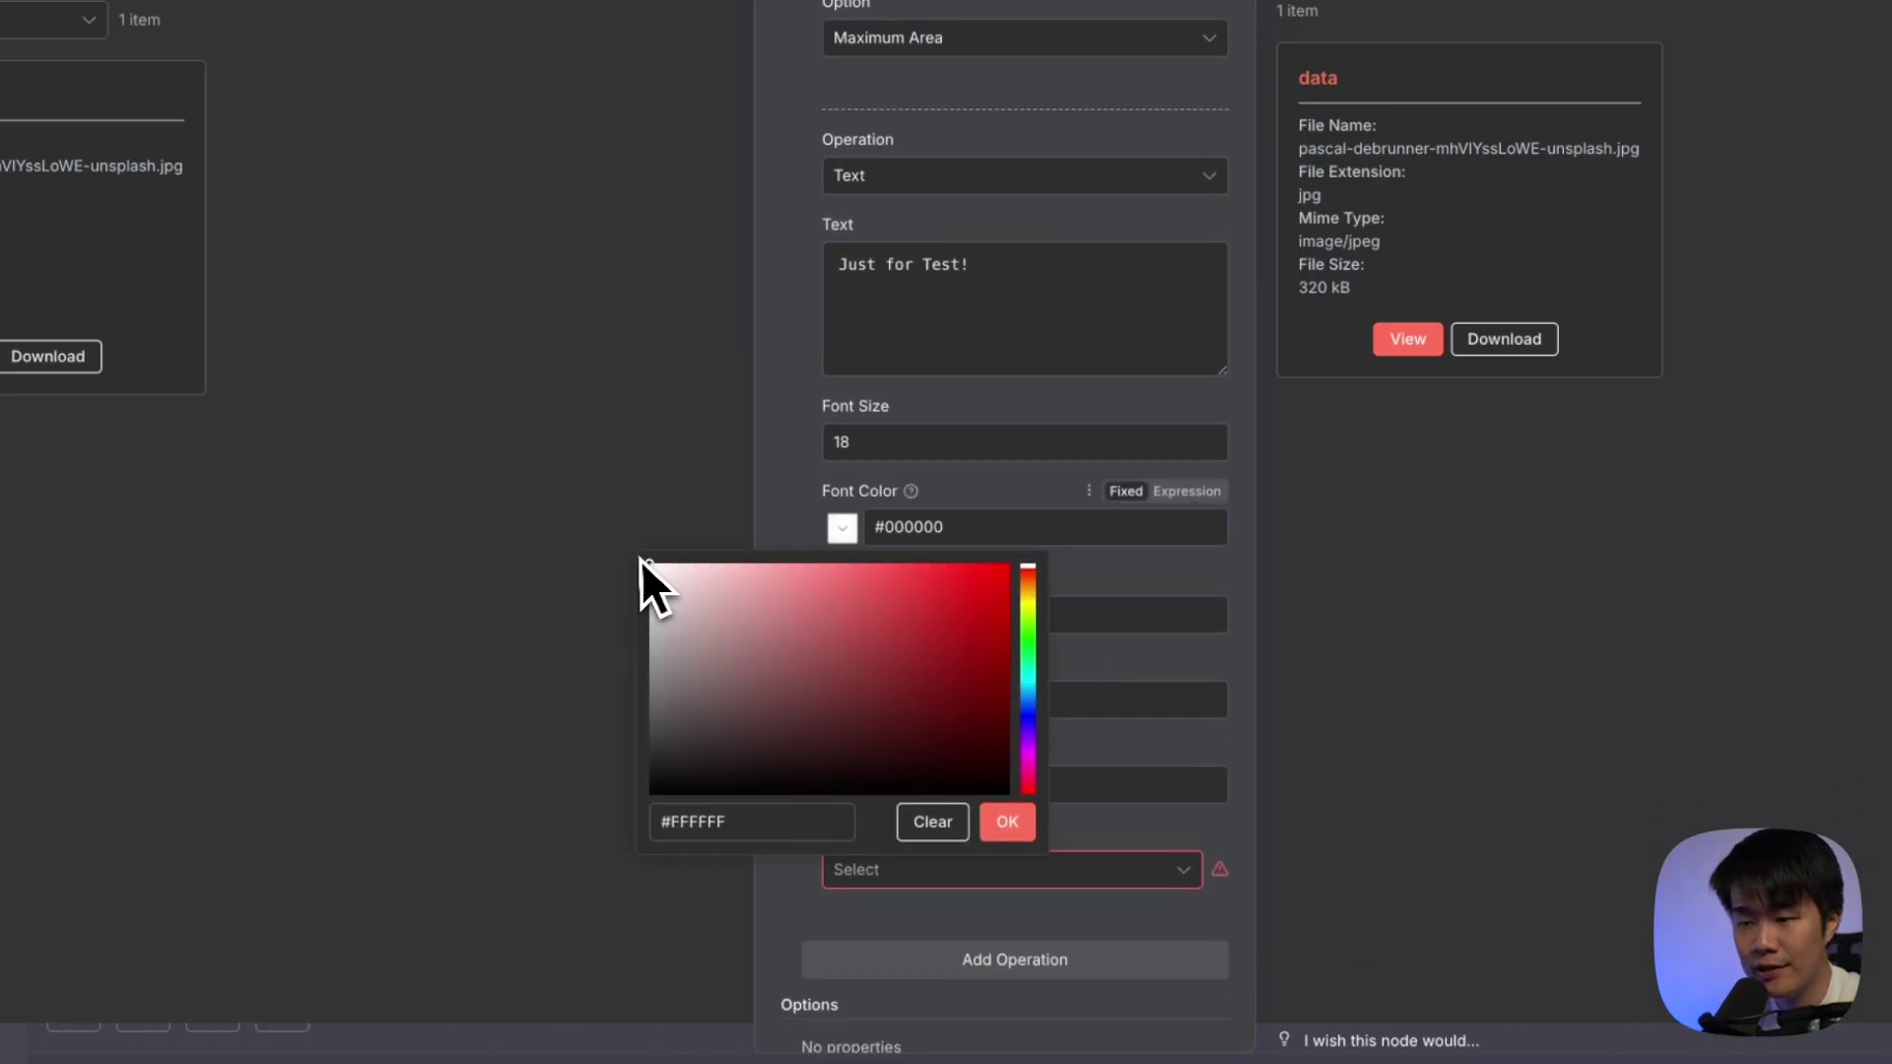
{"action": "left_click", "coordinate": [1007, 824]}
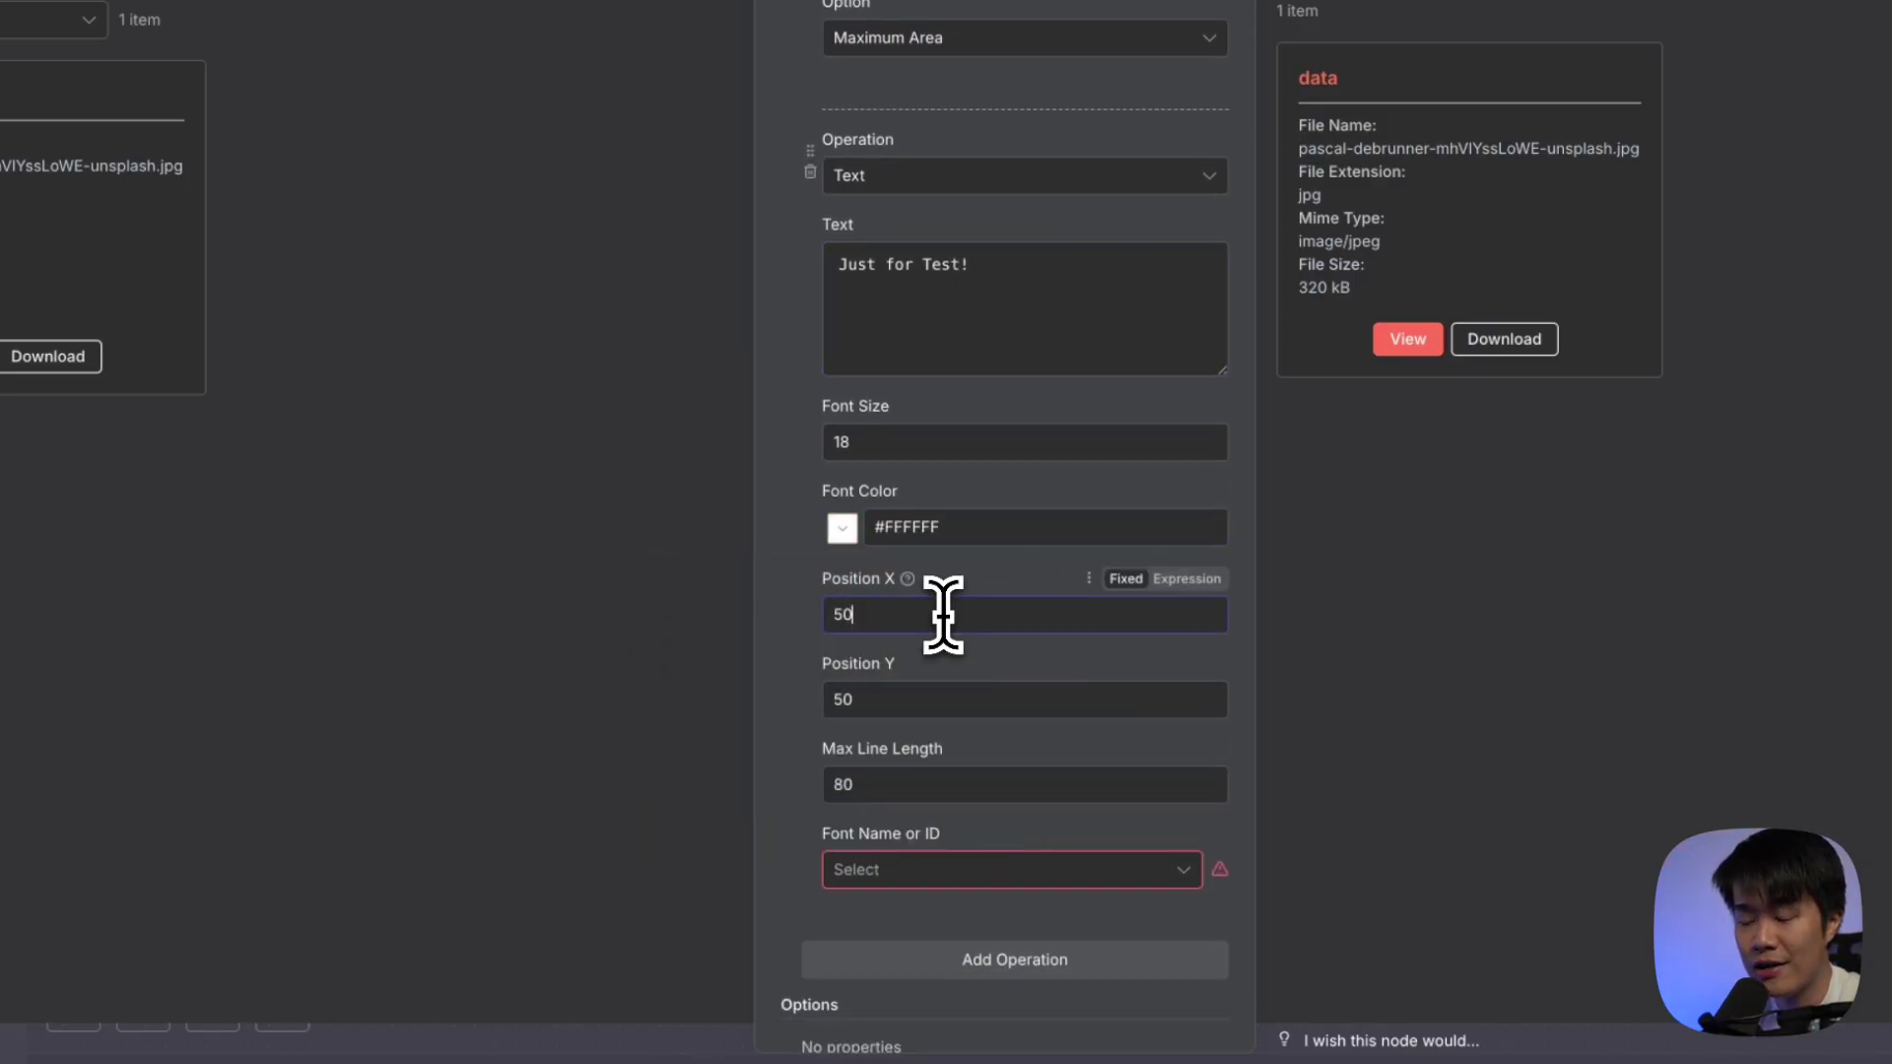
{"action": "double_click", "coordinate": [925, 697]}
{"action": "type", "text": "100"}
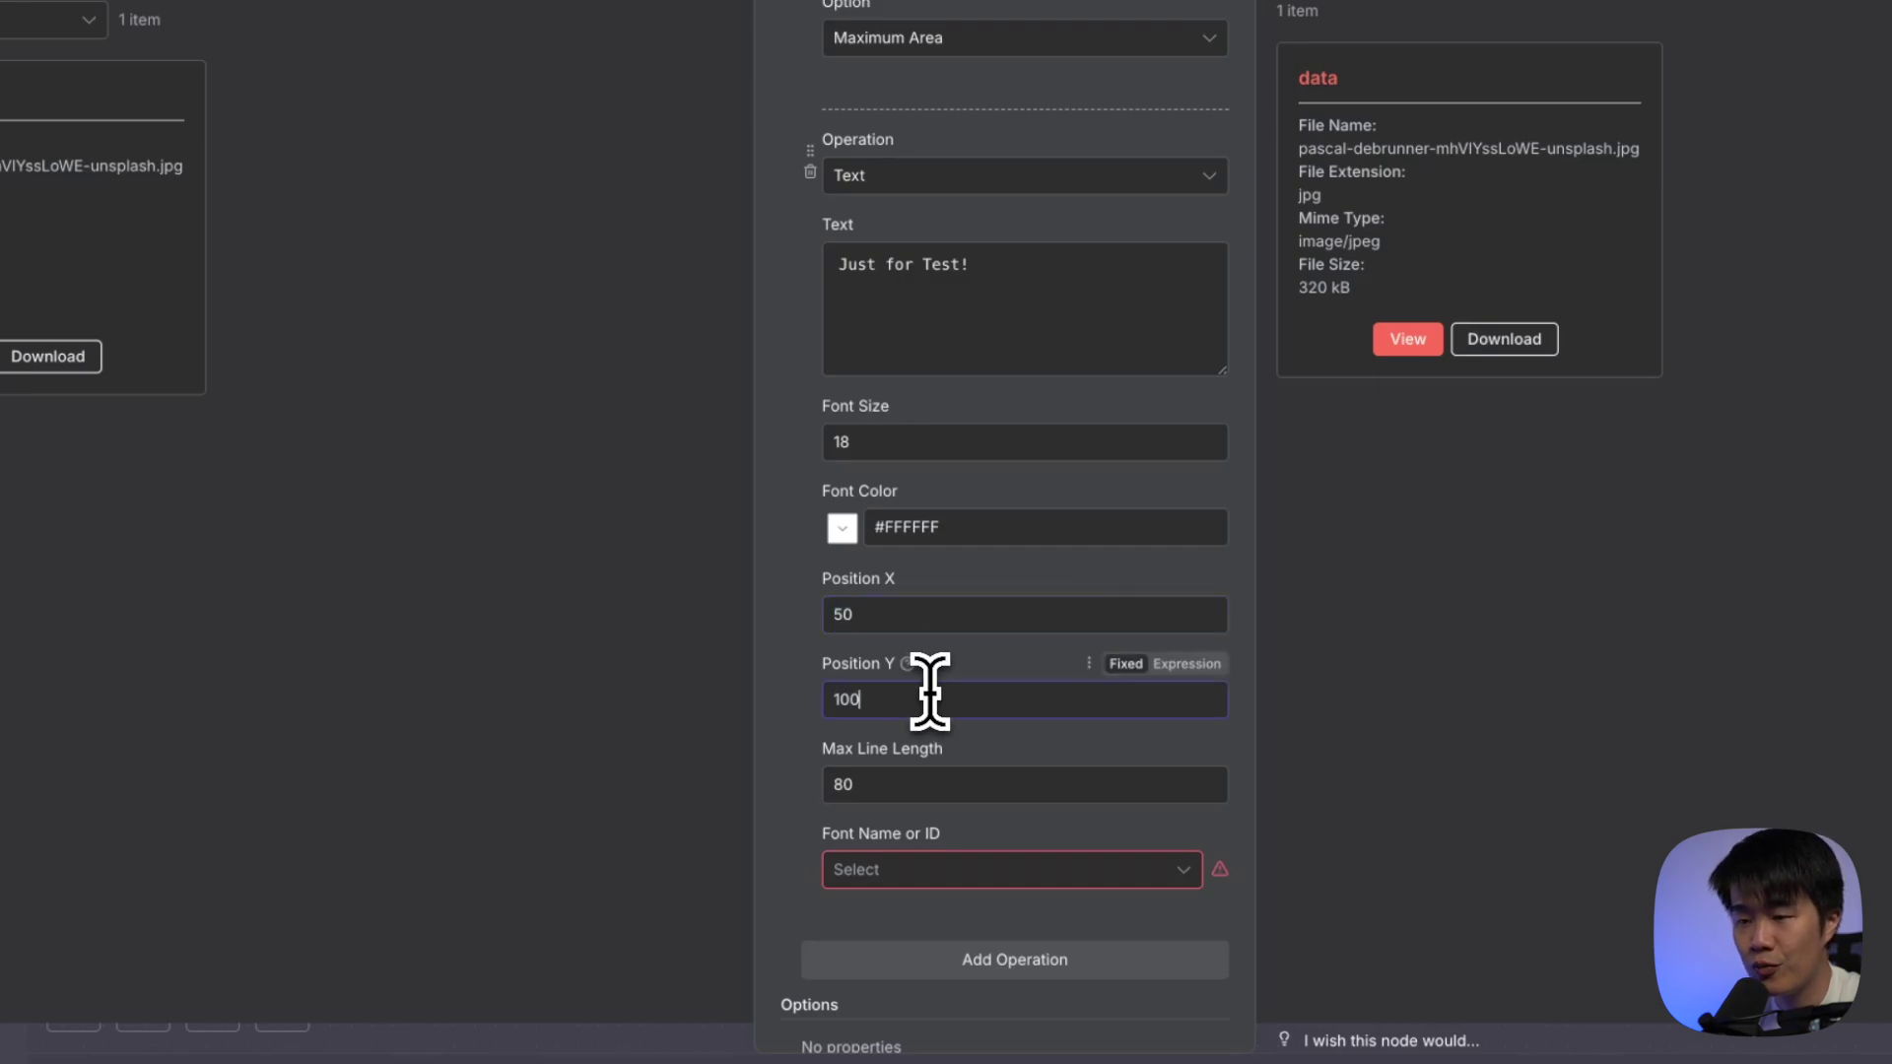
{"action": "left_click", "coordinate": [915, 872]}
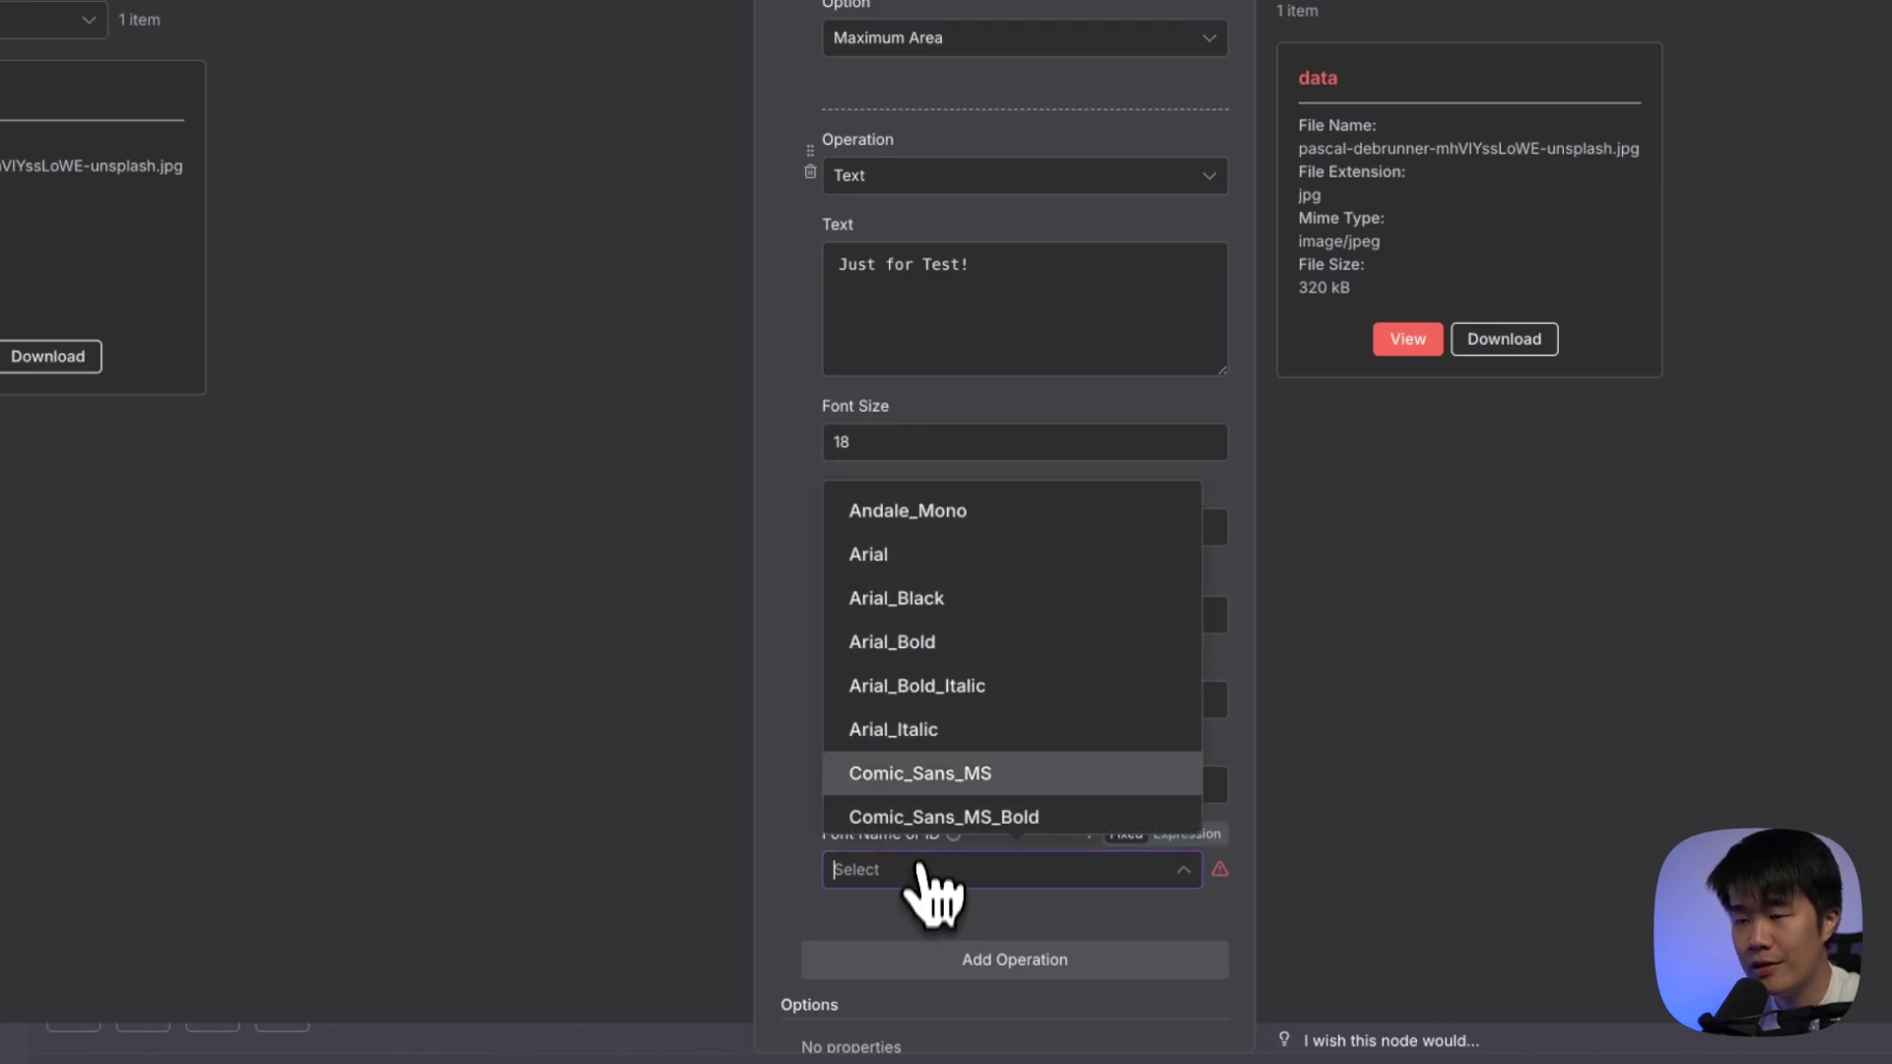
{"action": "left_click", "coordinate": [952, 601]}
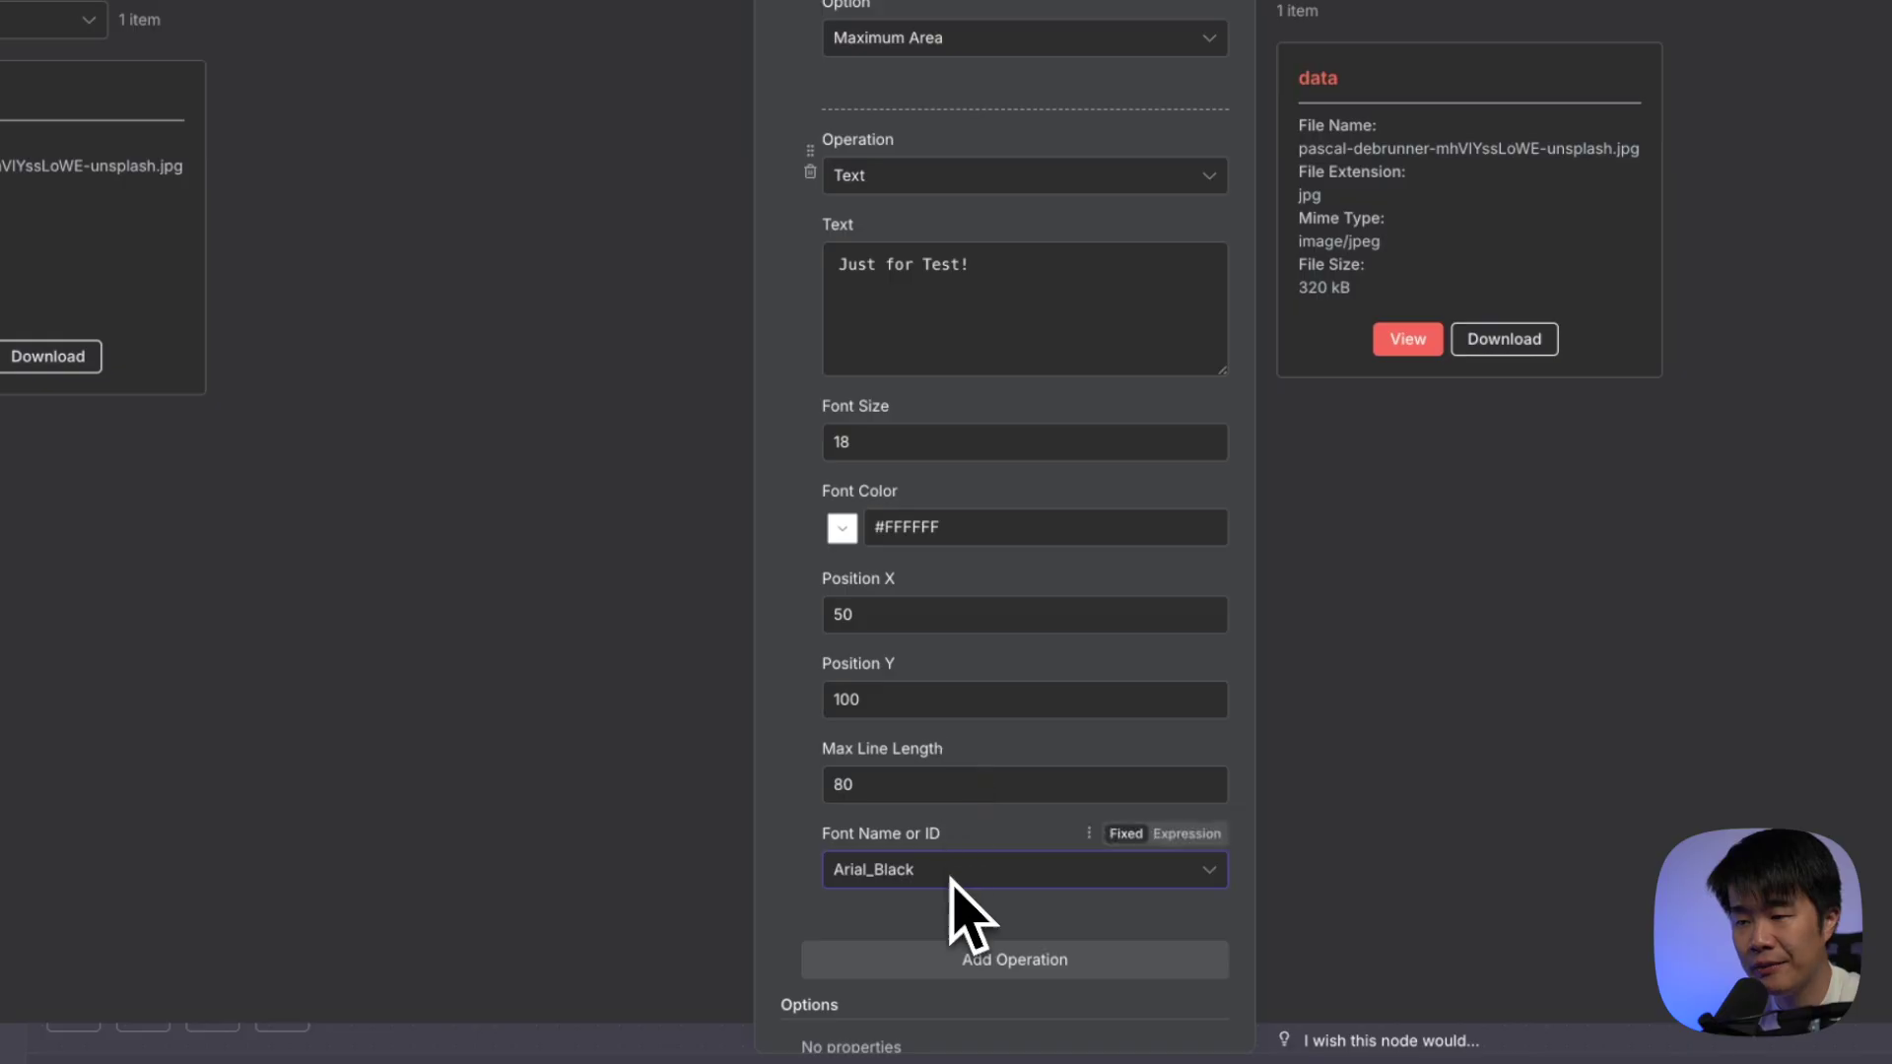
{"action": "left_click_drag", "start_coordinate": [900, 441], "coordinate": [795, 442]}
{"action": "type", "text": "36"}
Test-run the Edit Image step, then execute the whole workflow
{"action": "scroll", "coordinate": [1134, 690], "scroll_direction": "down", "scroll_amount": 1}
{"action": "scroll", "coordinate": [1114, 690], "scroll_direction": "up", "scroll_amount": 5}
{"action": "scroll", "coordinate": [1035, 551], "scroll_direction": "up", "scroll_amount": 1}
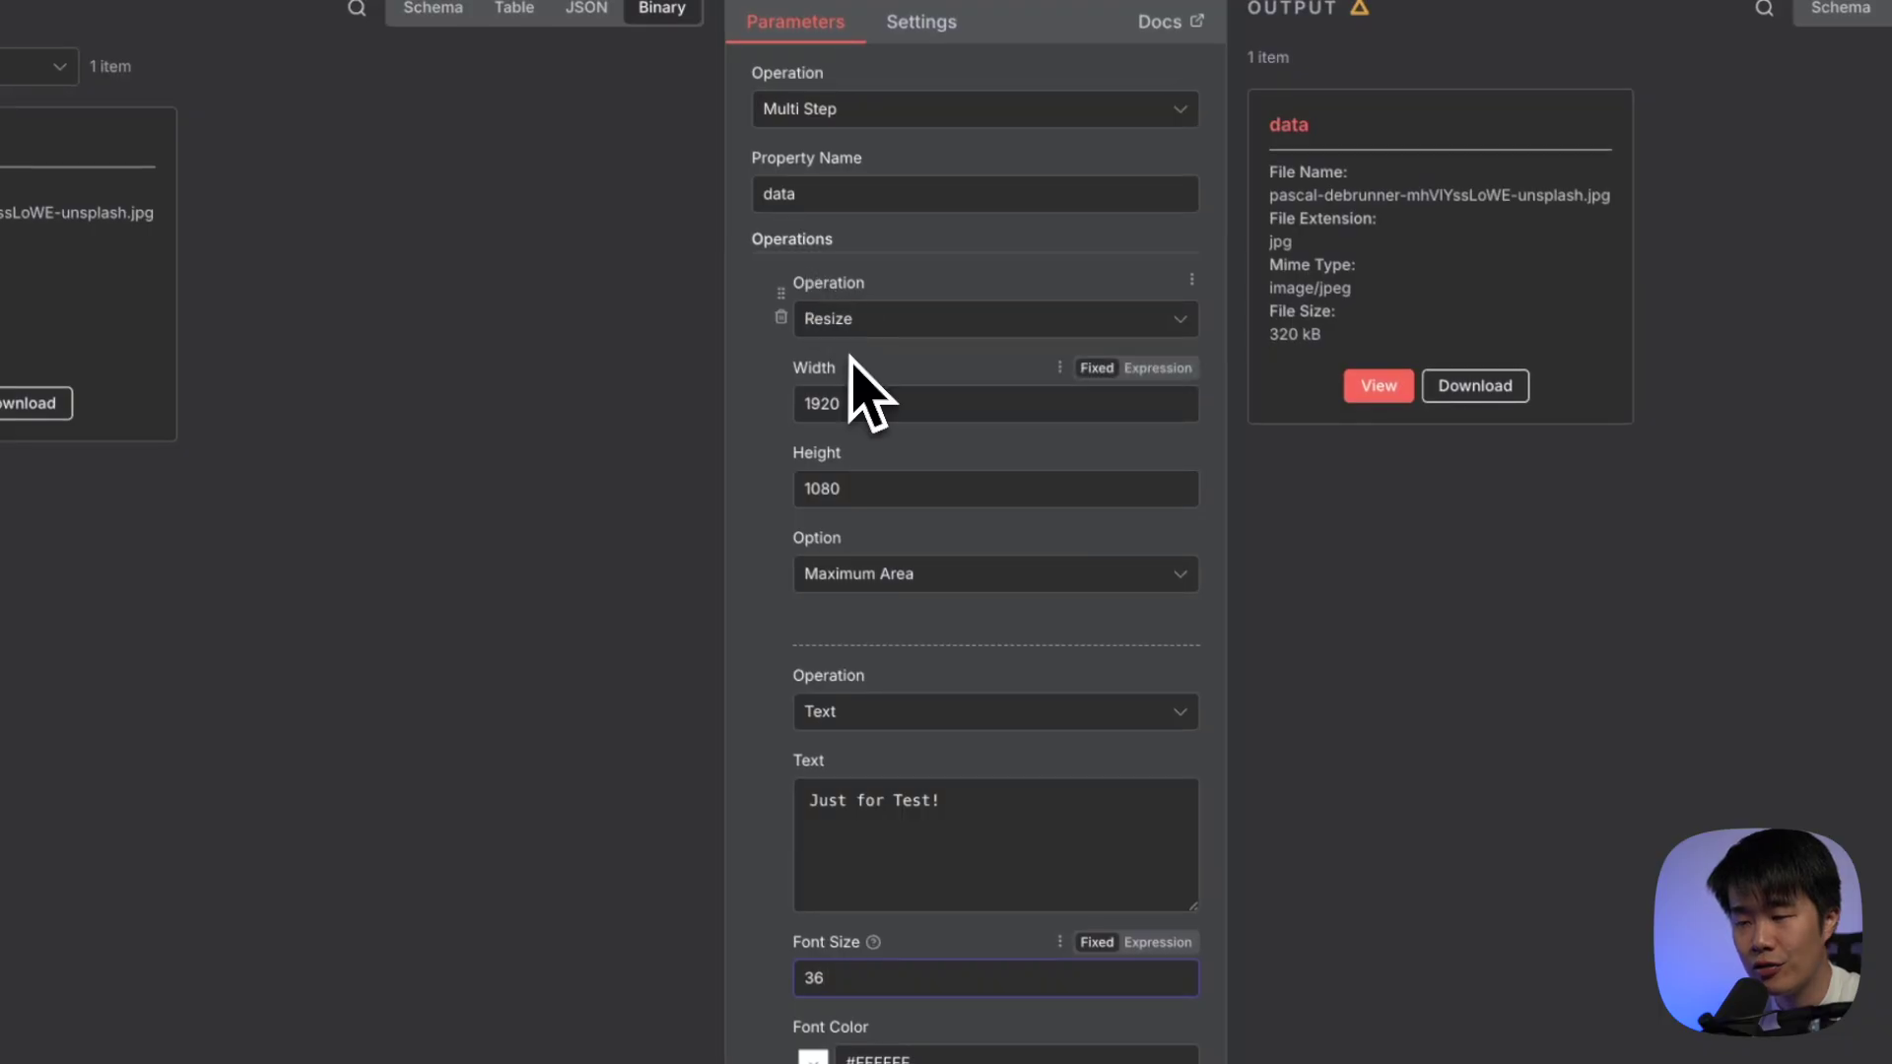
{"action": "scroll", "coordinate": [956, 591], "scroll_direction": "down", "scroll_amount": 3}
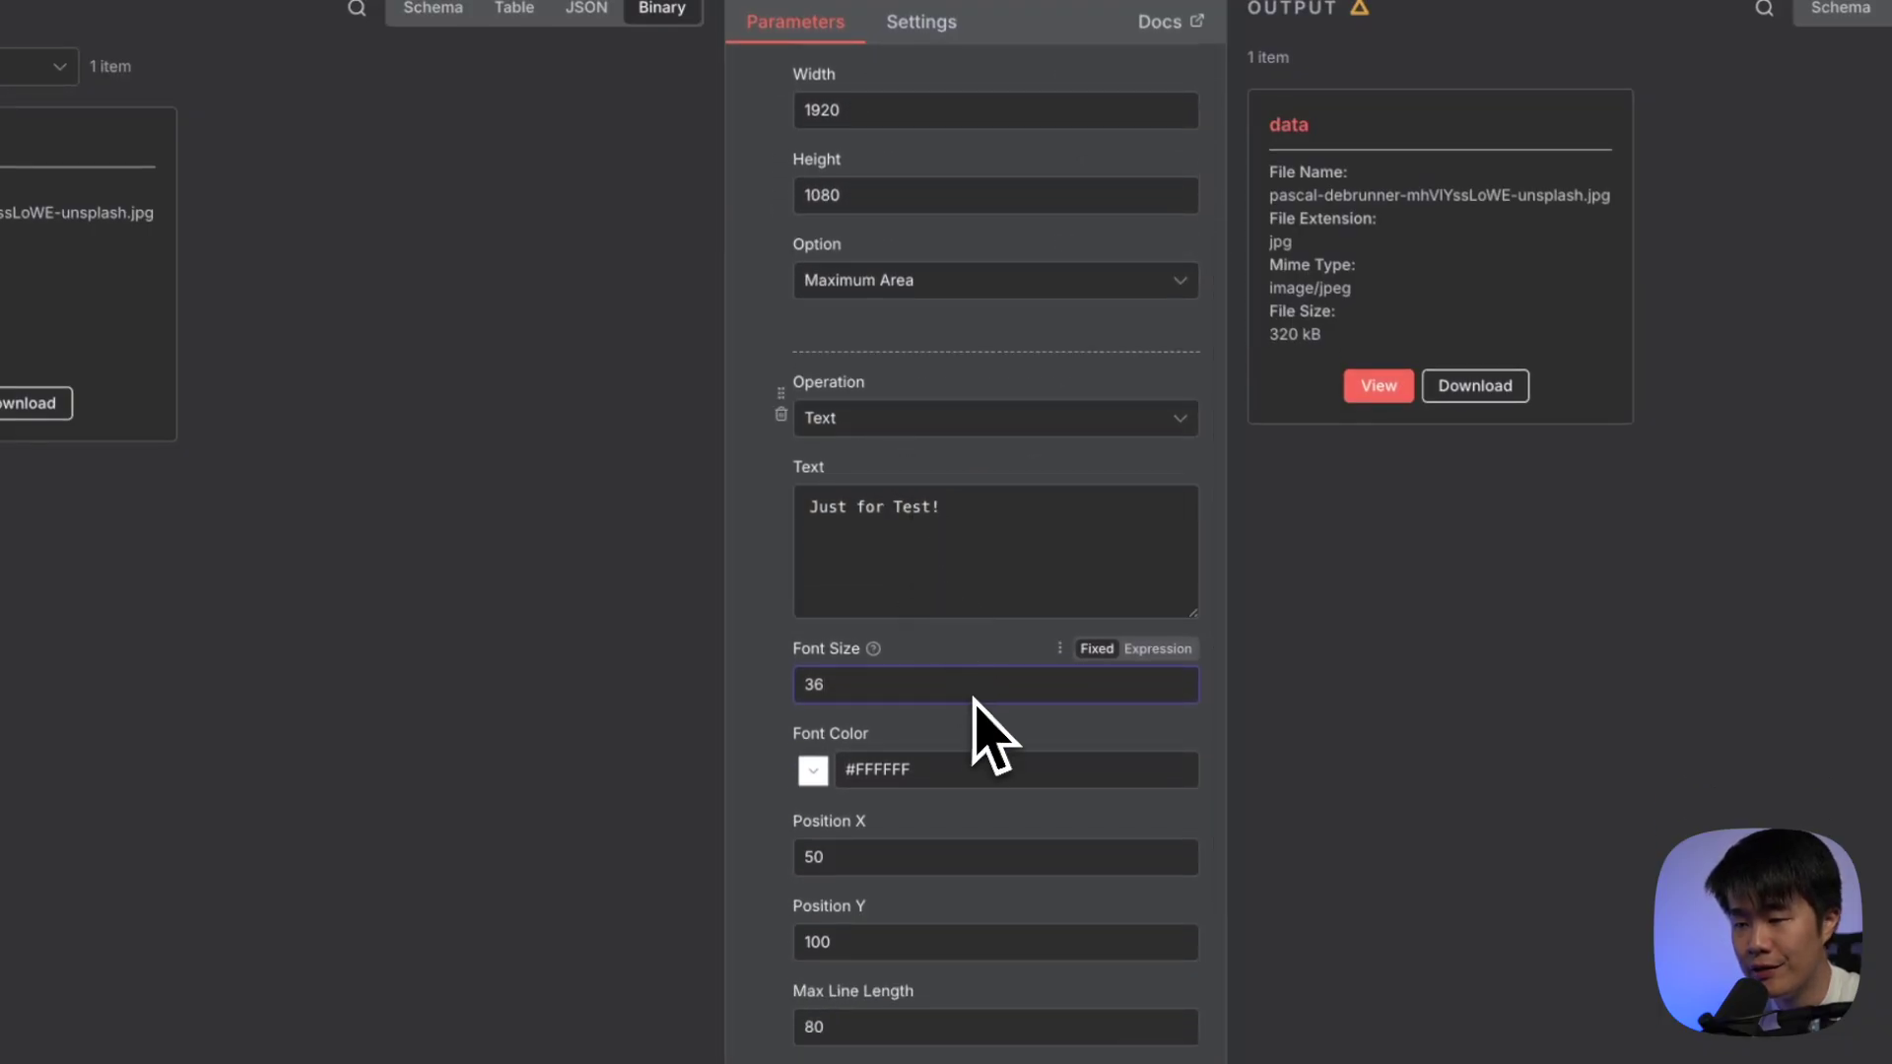
{"action": "scroll", "coordinate": [973, 700], "scroll_direction": "down", "scroll_amount": 3}
{"action": "left_click", "coordinate": [976, 238]}
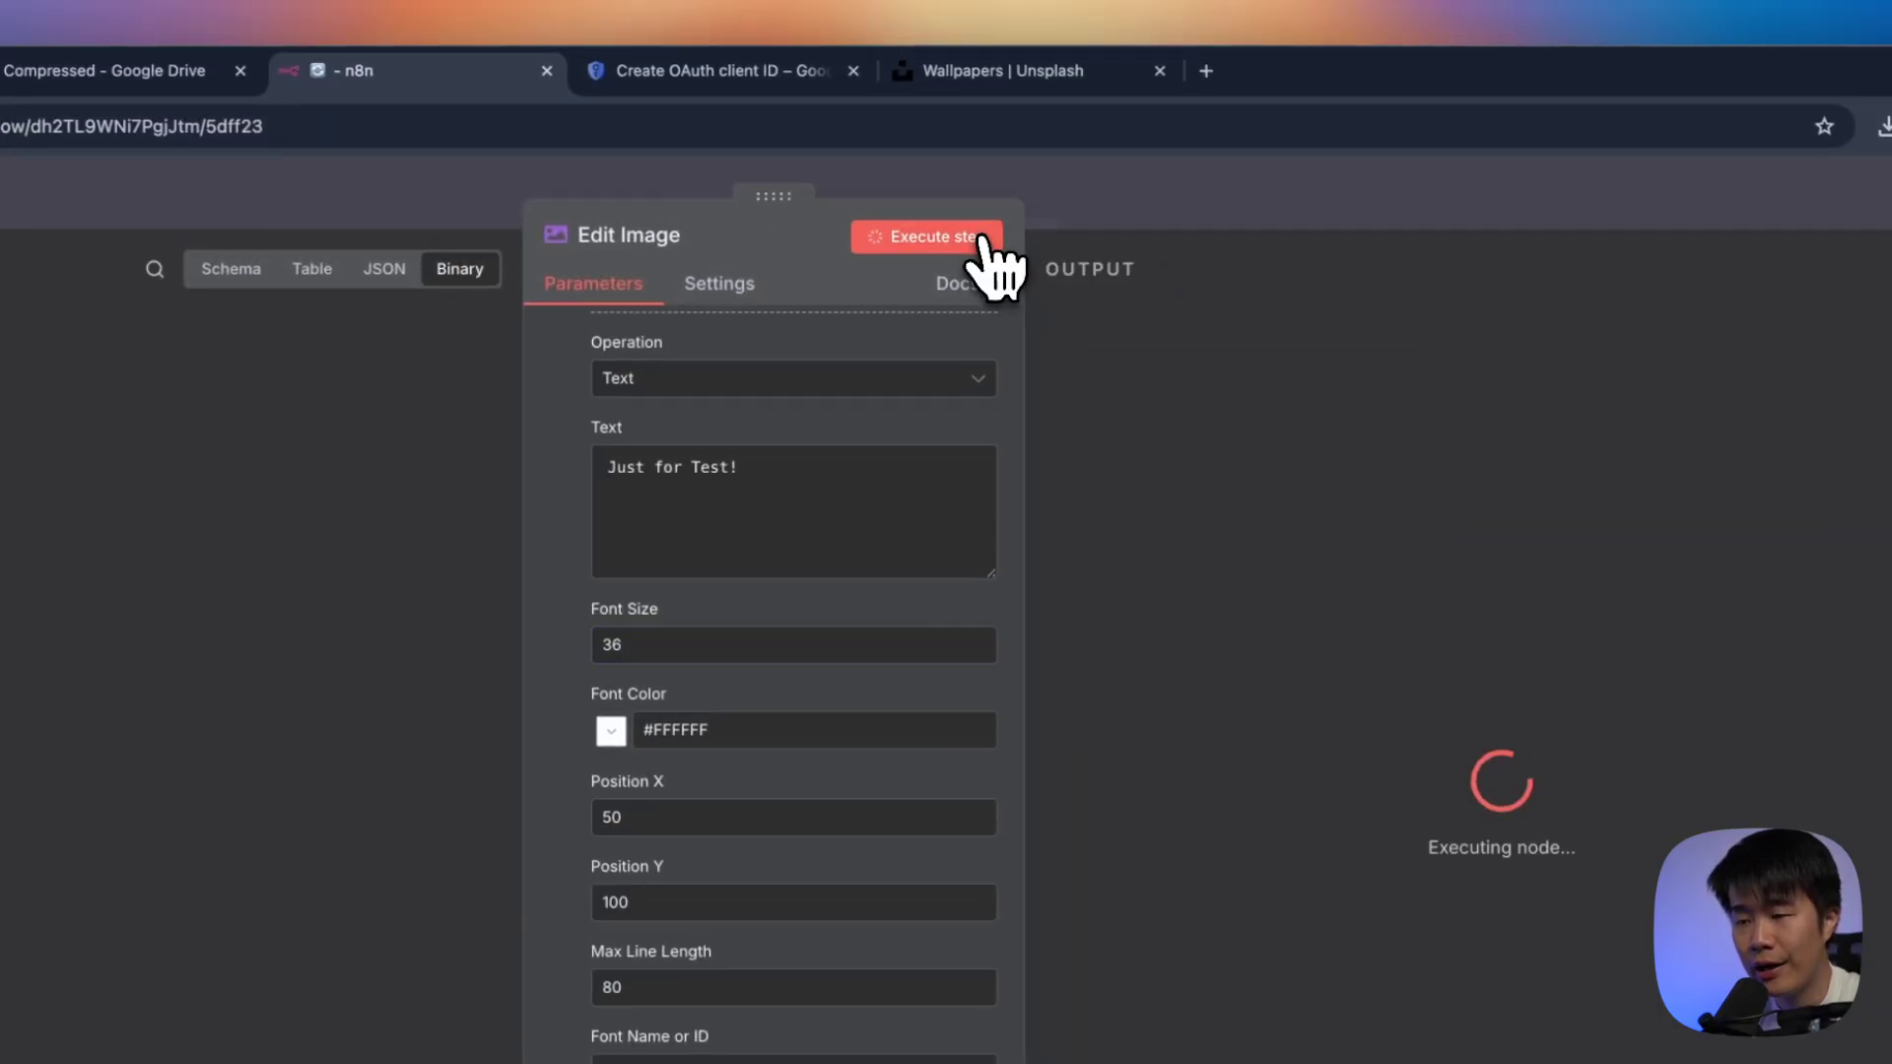
{"action": "left_click", "coordinate": [1133, 212]}
{"action": "left_click", "coordinate": [1366, 473]}
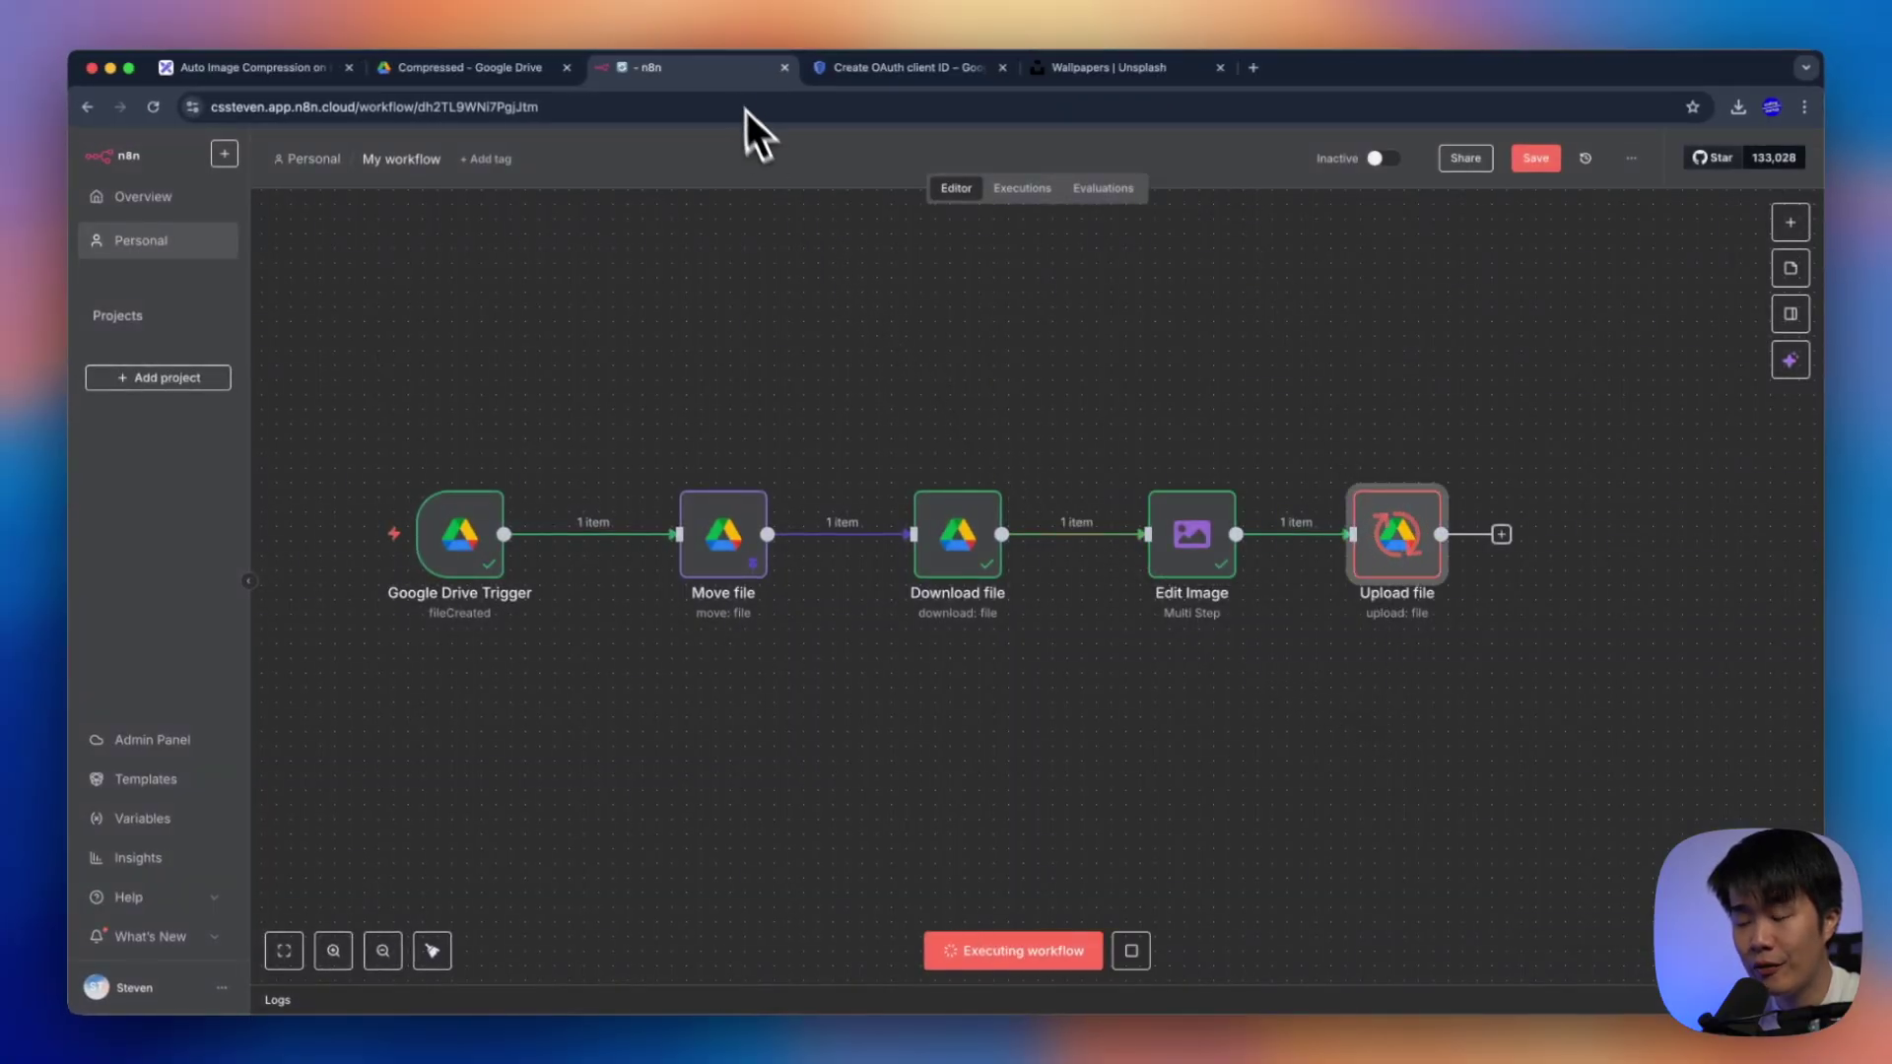
Preview the new jpg in Compressed showing 'Just for Test!', then go back to the 1920x1080 folder
{"action": "left_click", "coordinate": [513, 69]}
{"action": "left_click", "coordinate": [601, 441]}
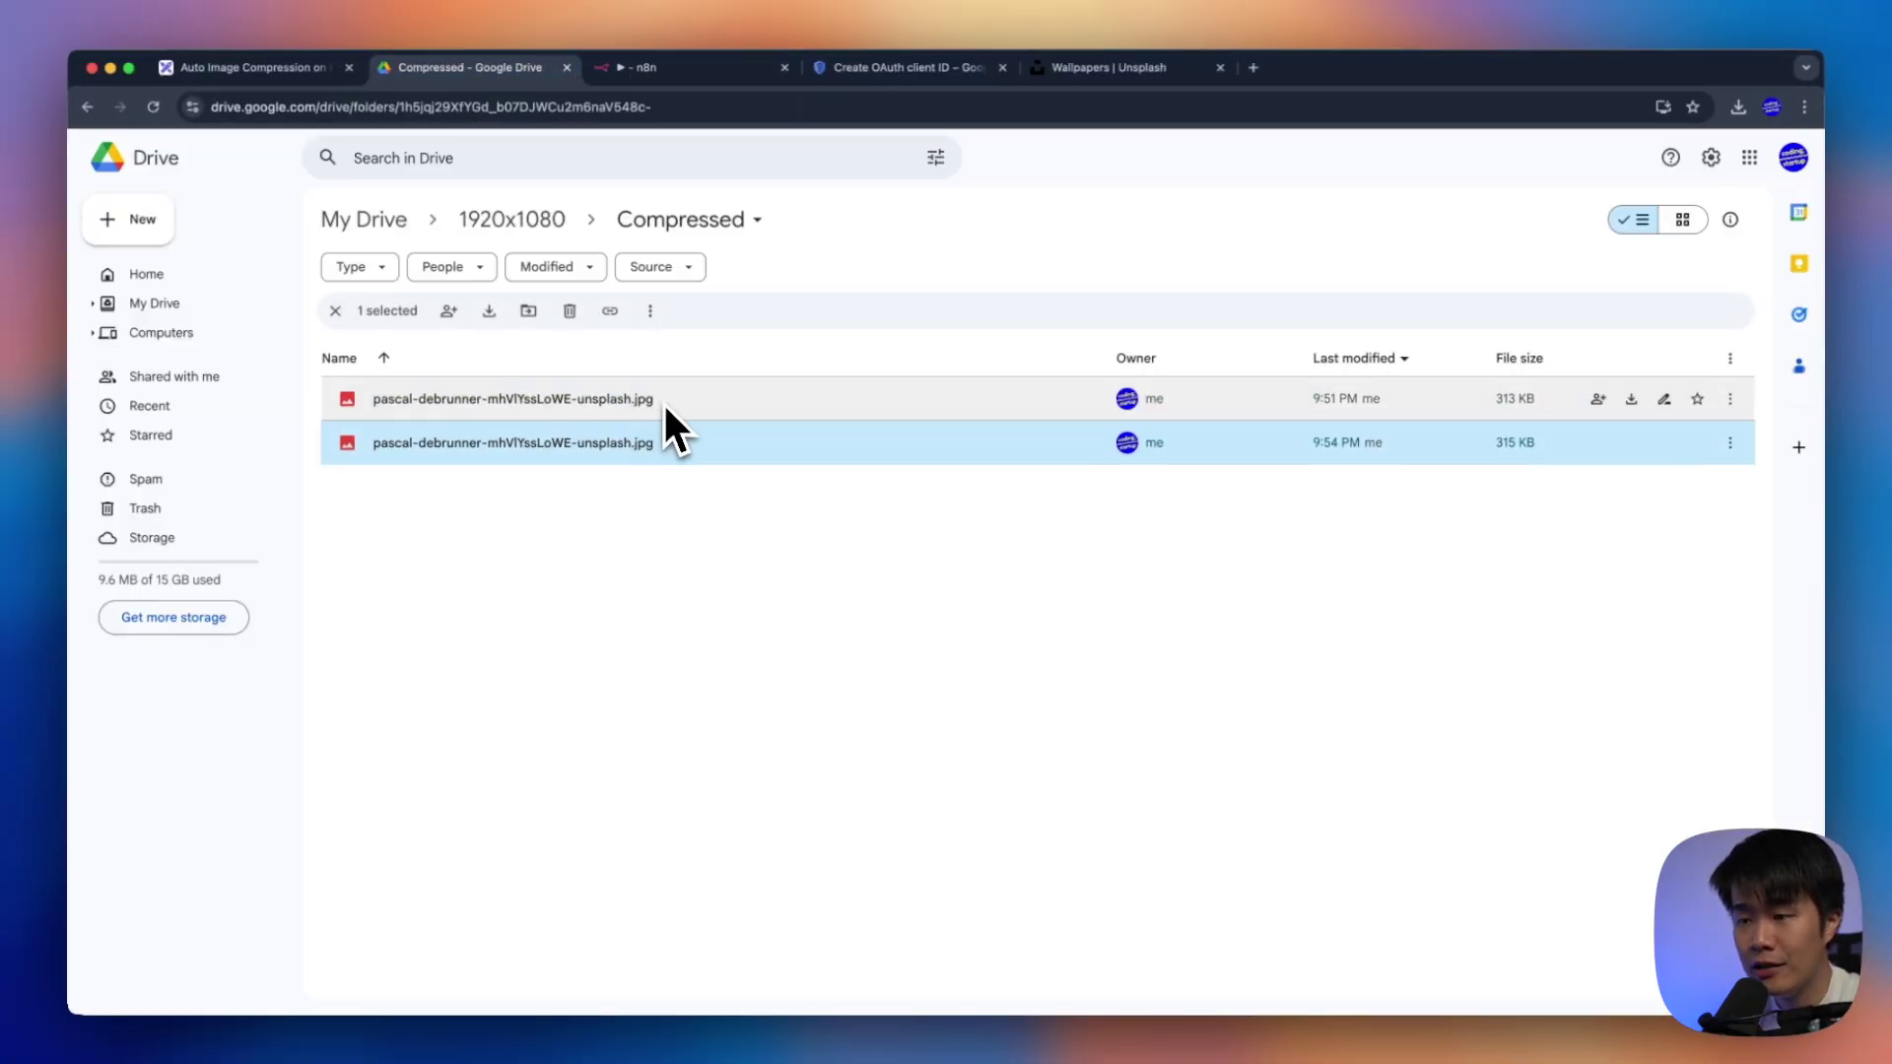
{"action": "double_click", "coordinate": [662, 404]}
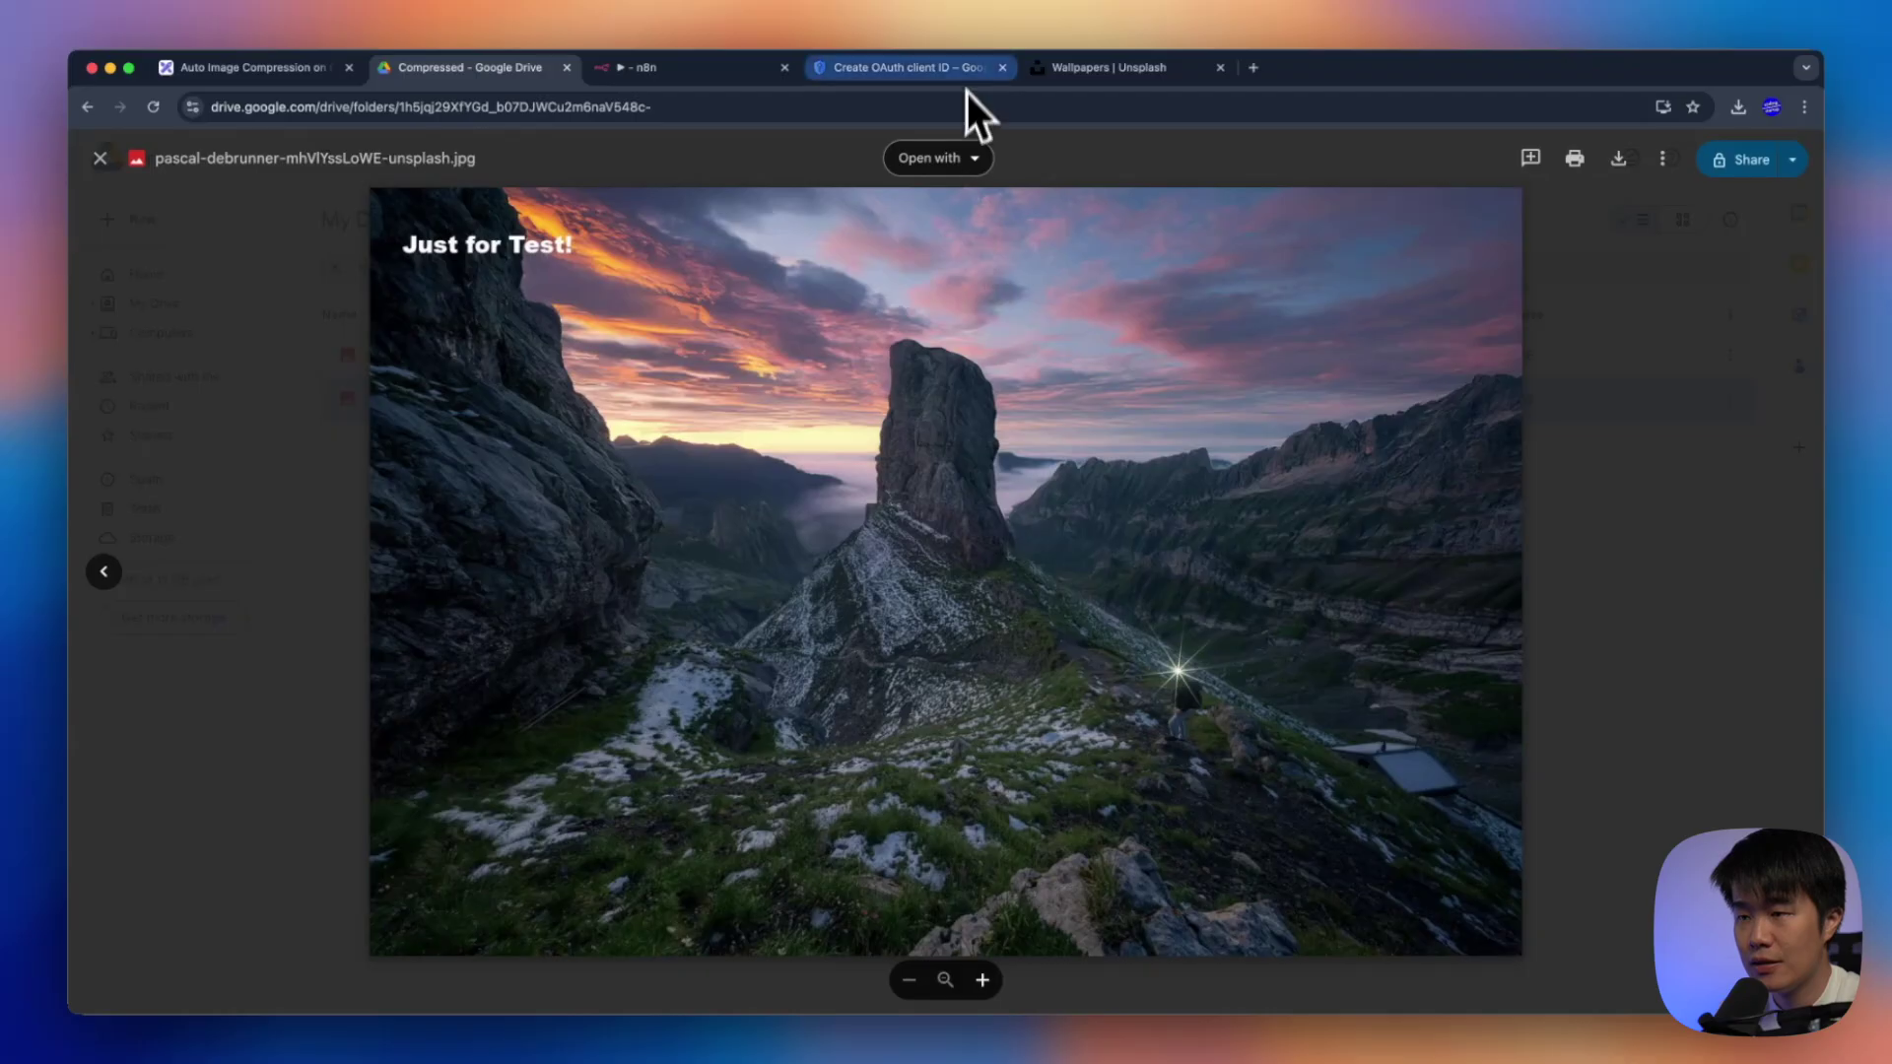
{"action": "key", "text": "Escape"}
{"action": "left_click", "coordinate": [492, 219]}
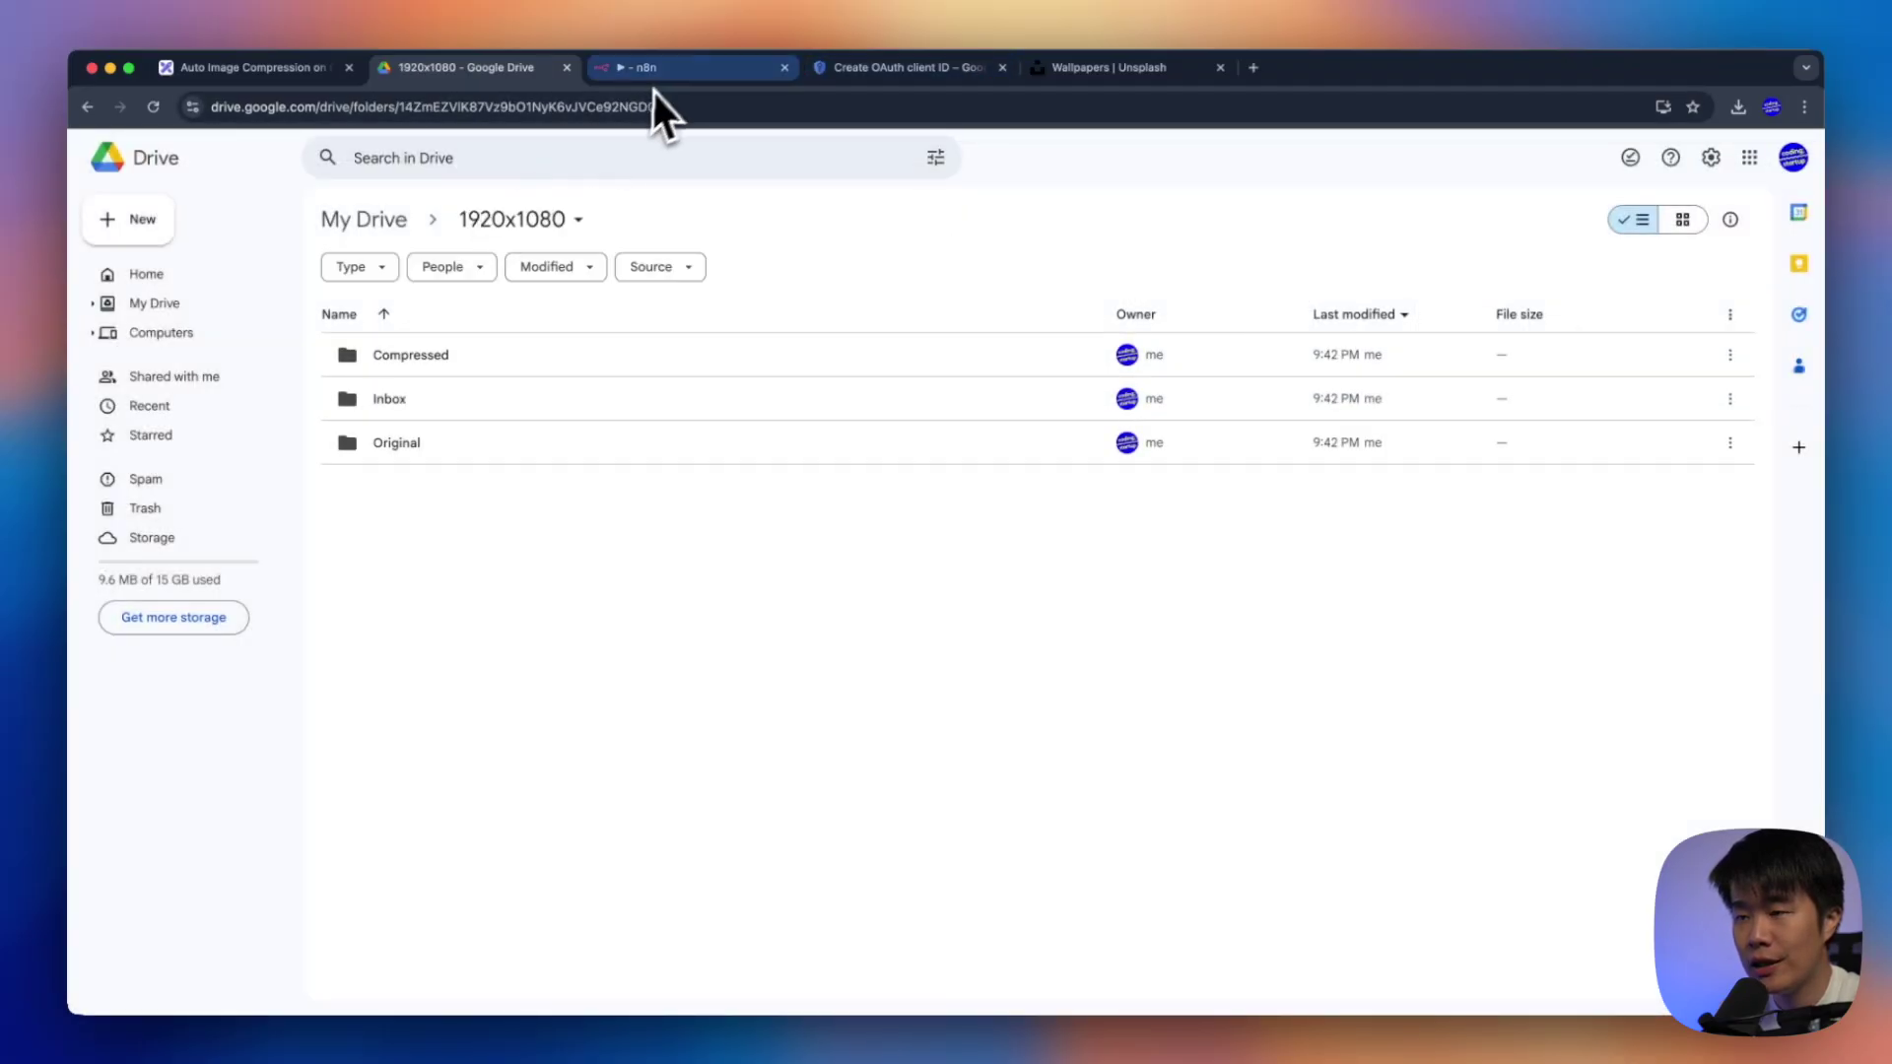
Tidy up the workflow layout, unpin the Move file node's data and save
{"action": "left_click", "coordinate": [670, 67]}
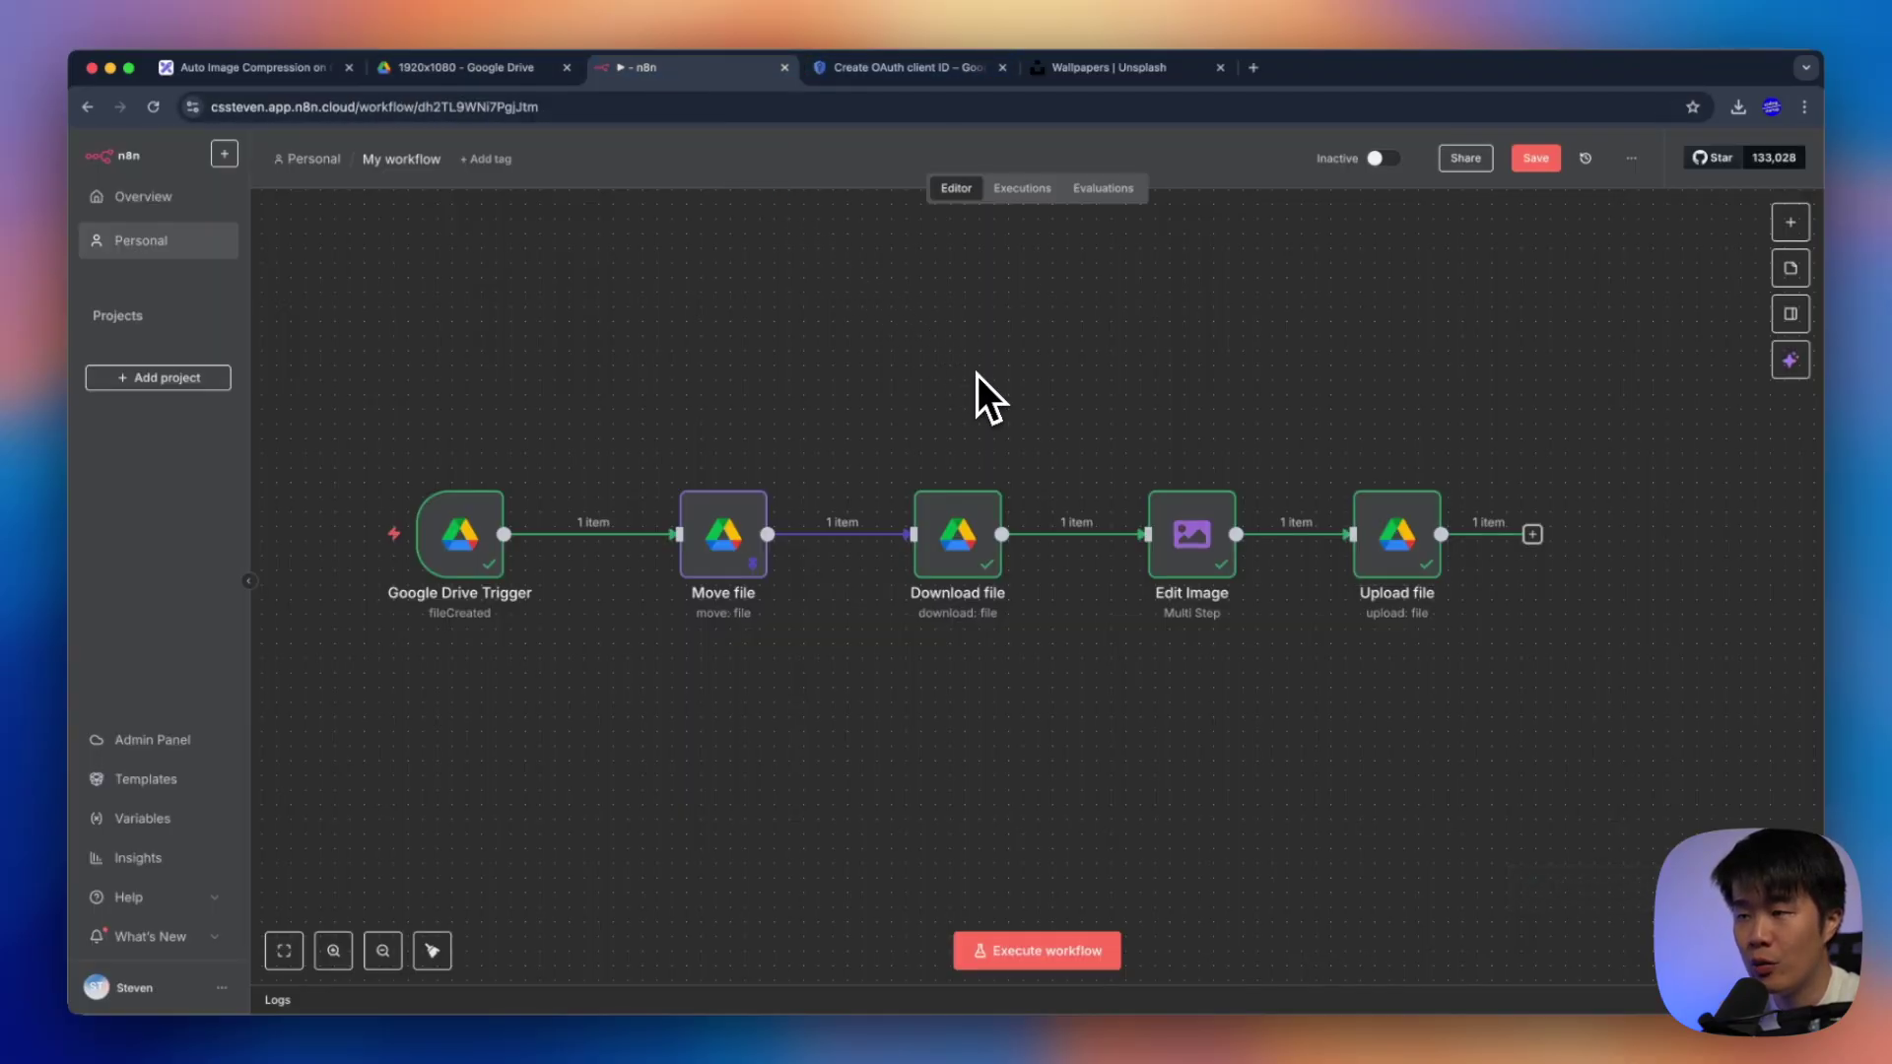
{"action": "left_click", "coordinate": [431, 950]}
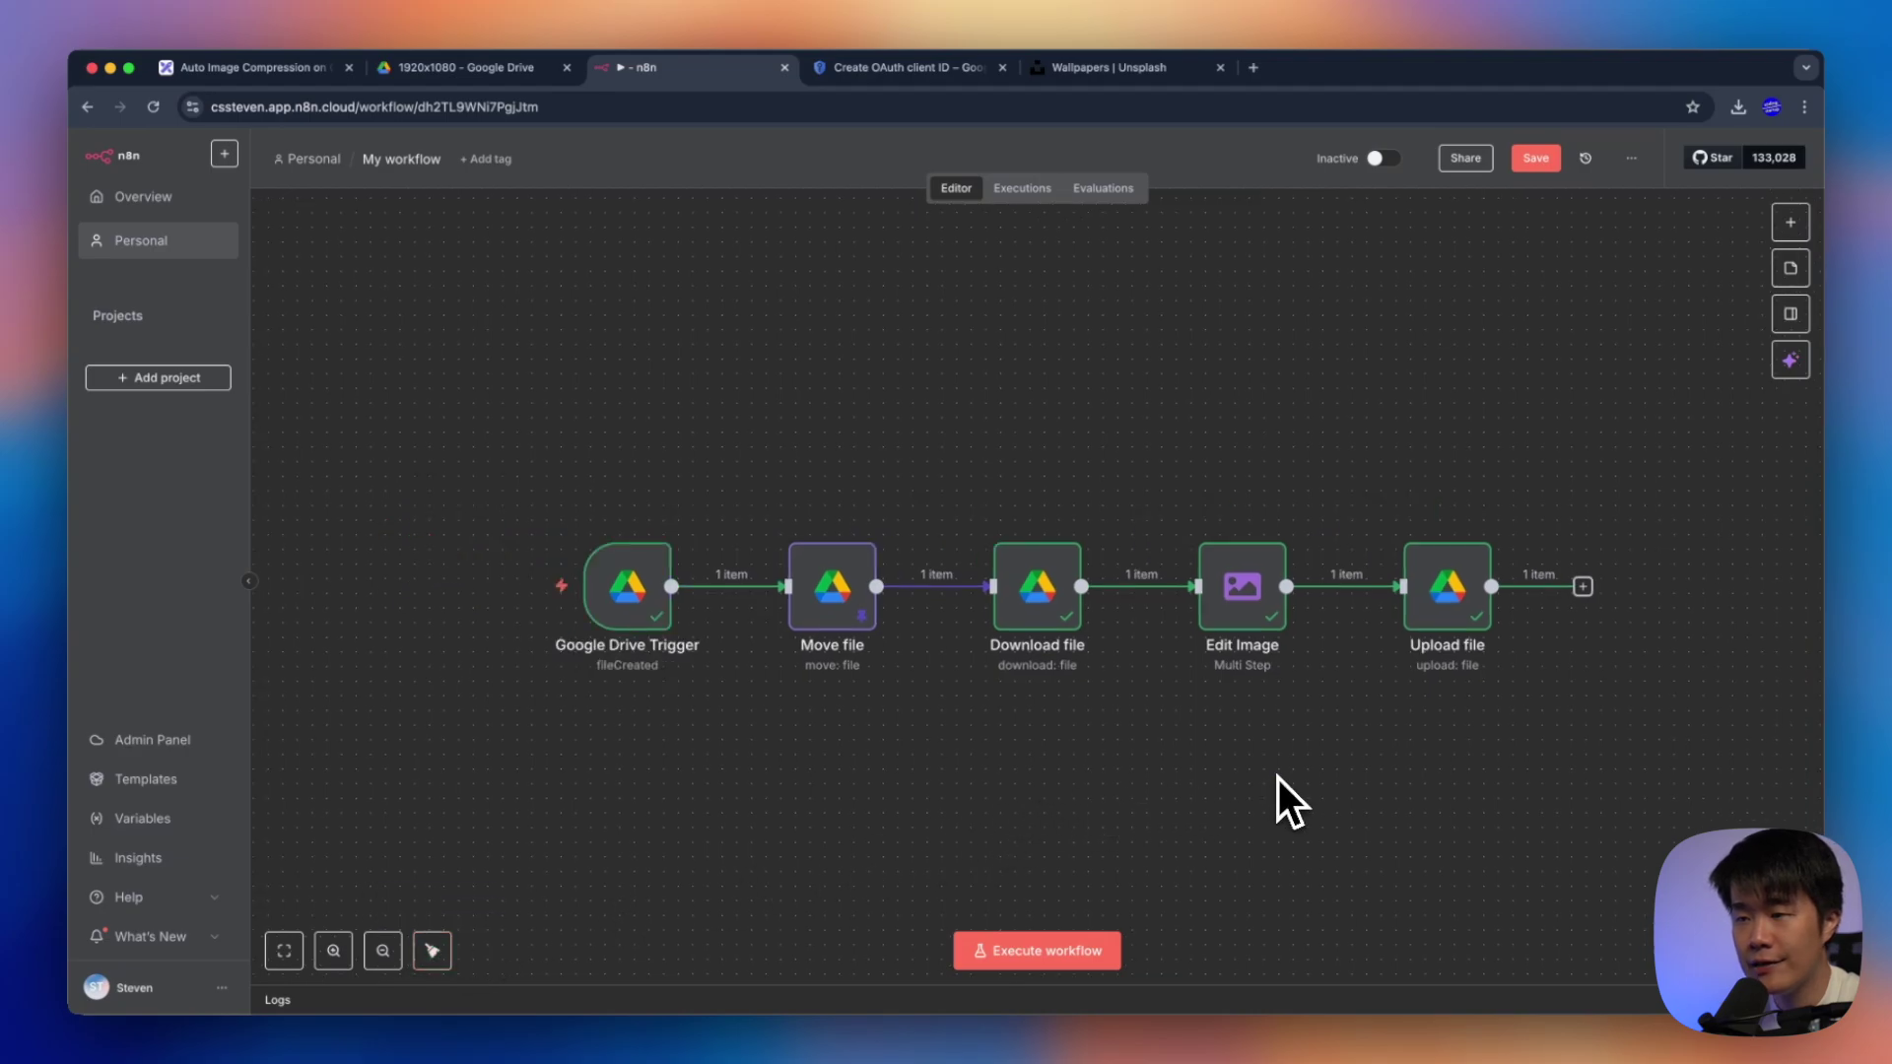
{"action": "key", "text": "super+s"}
{"action": "right_click", "coordinate": [845, 591]}
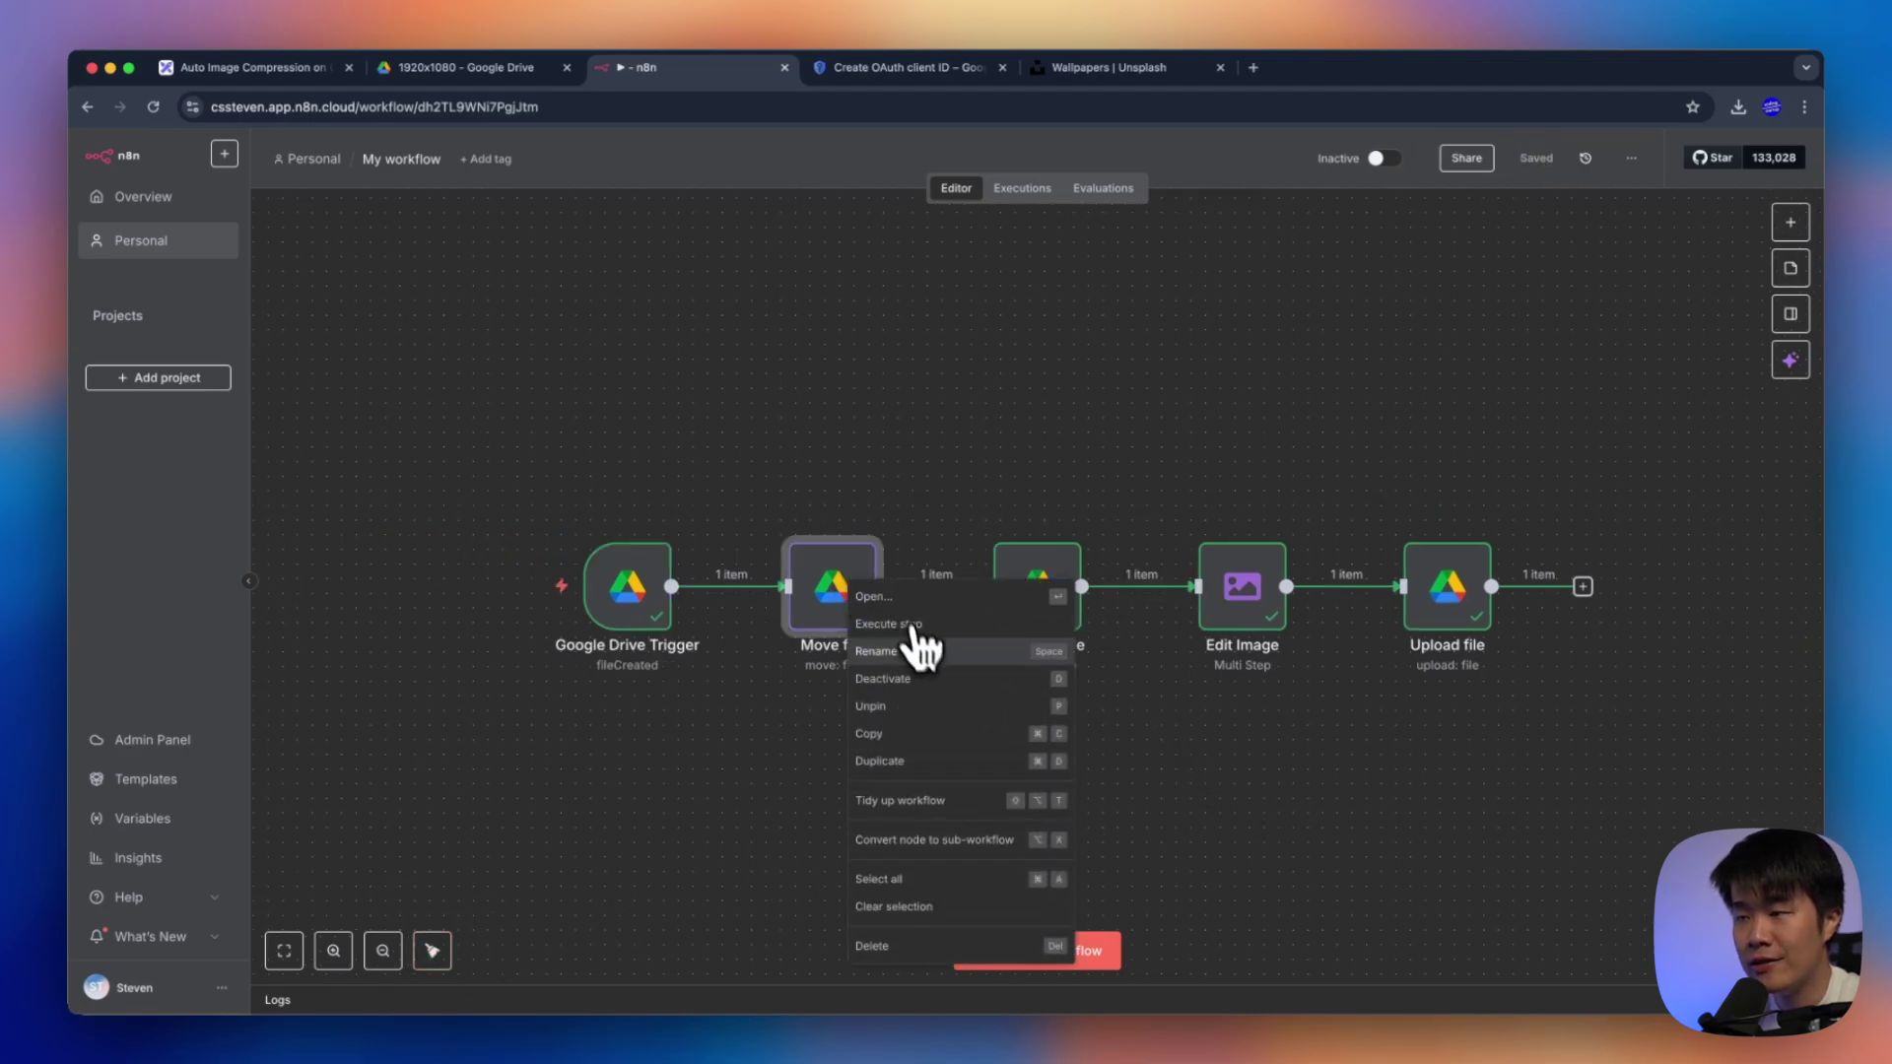
{"action": "left_click", "coordinate": [902, 706]}
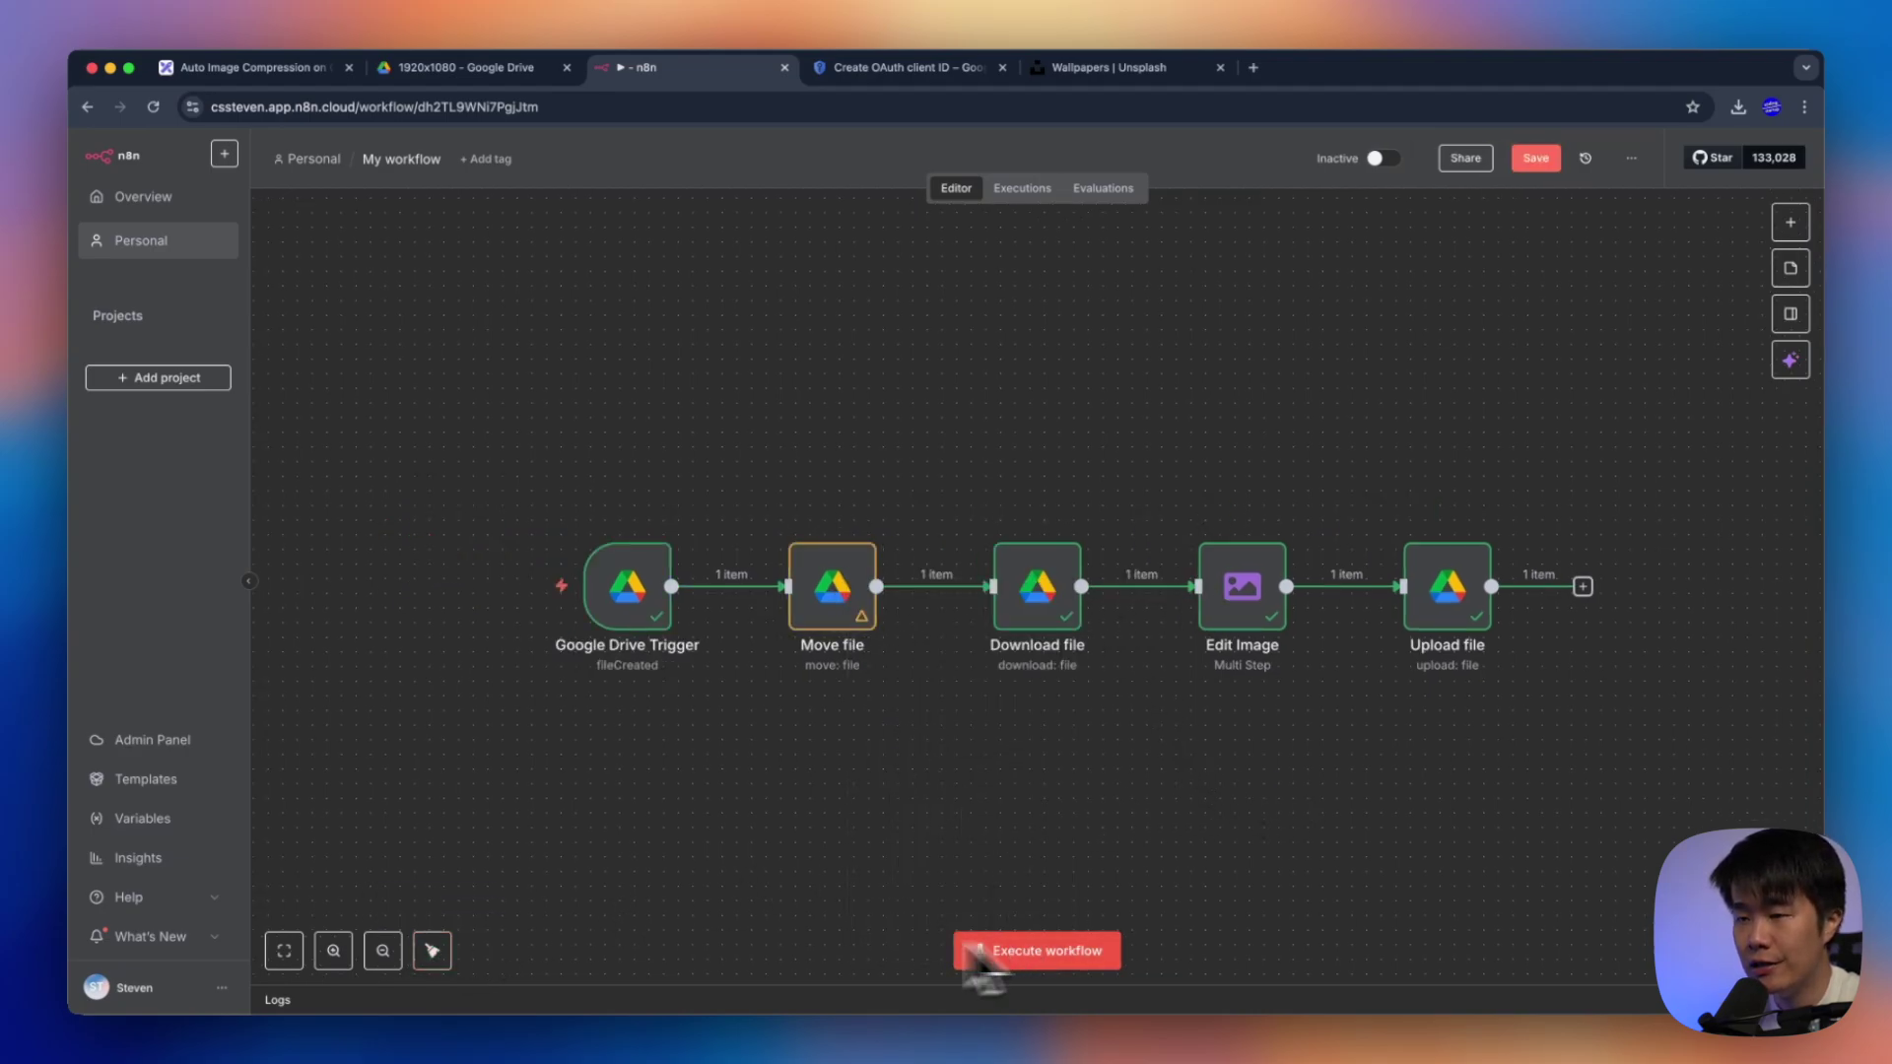
{"action": "left_click", "coordinate": [1537, 160]}
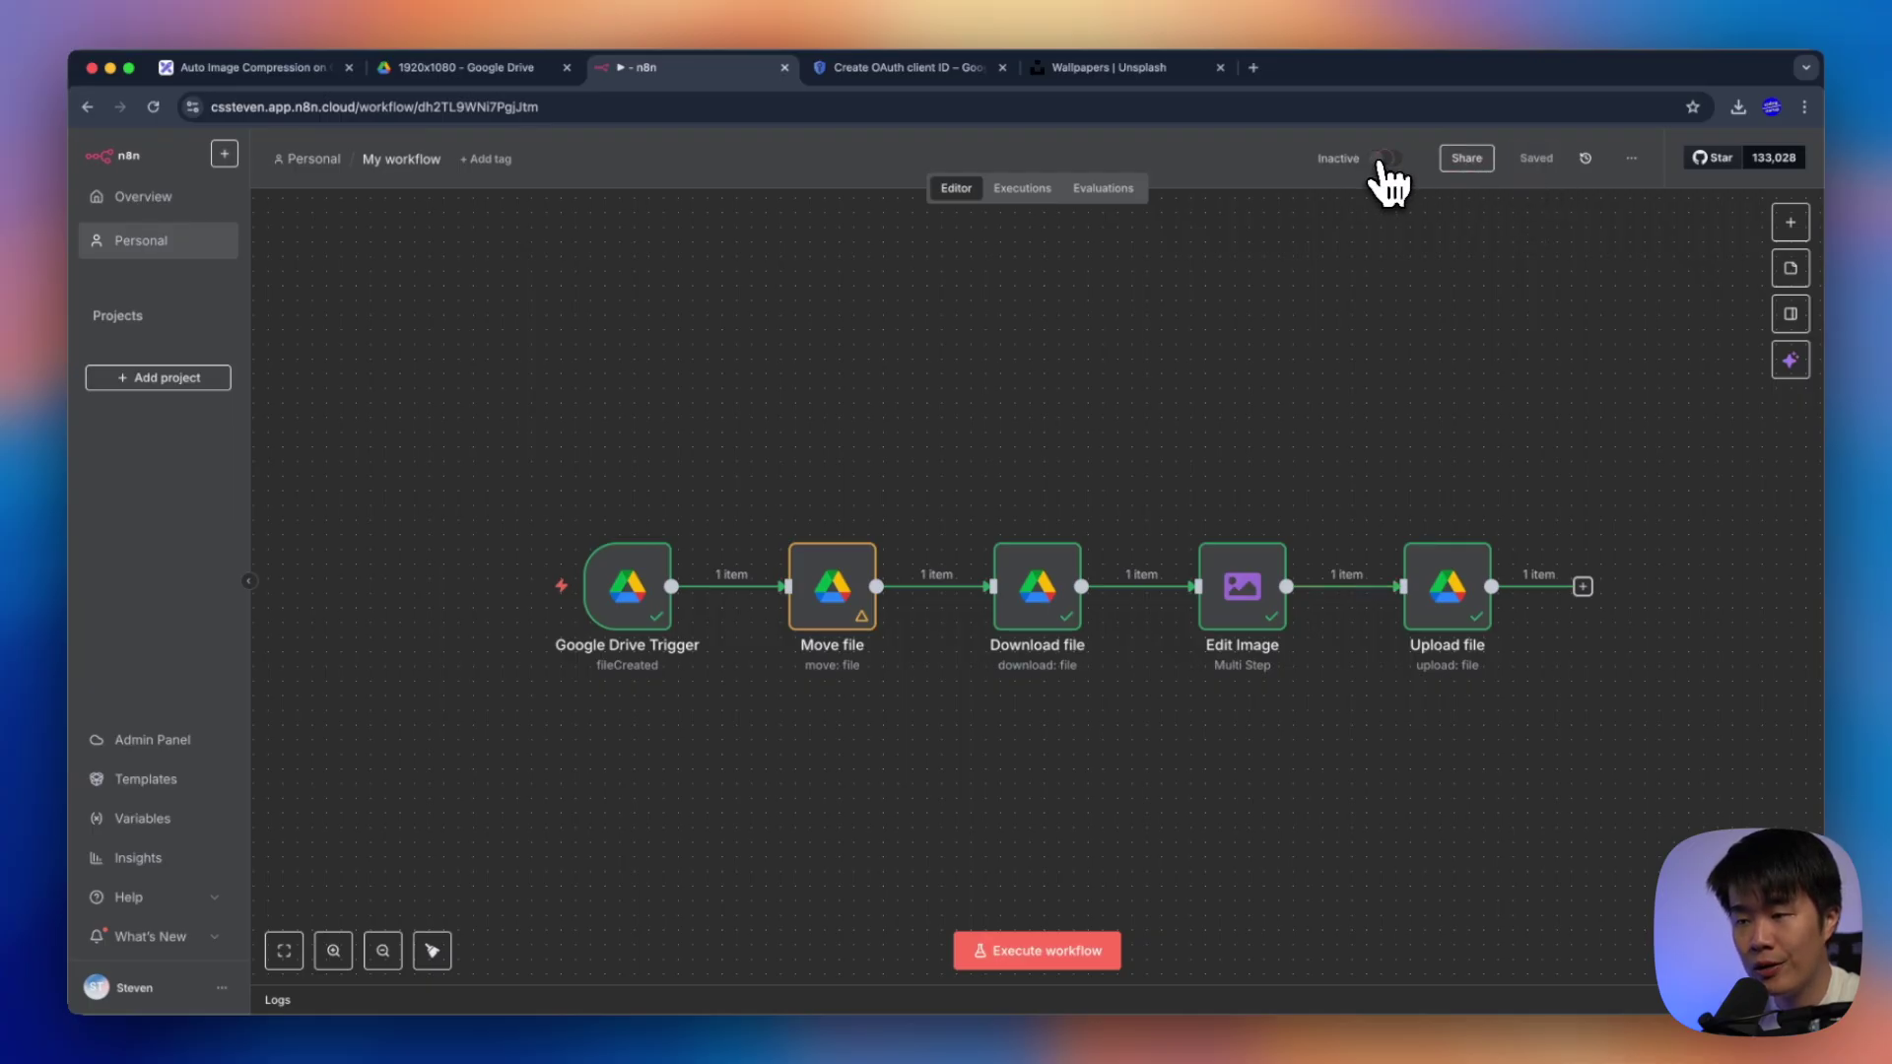
Activate the workflow and dismiss the activation notice and production checklist
{"action": "left_click", "coordinate": [1384, 160]}
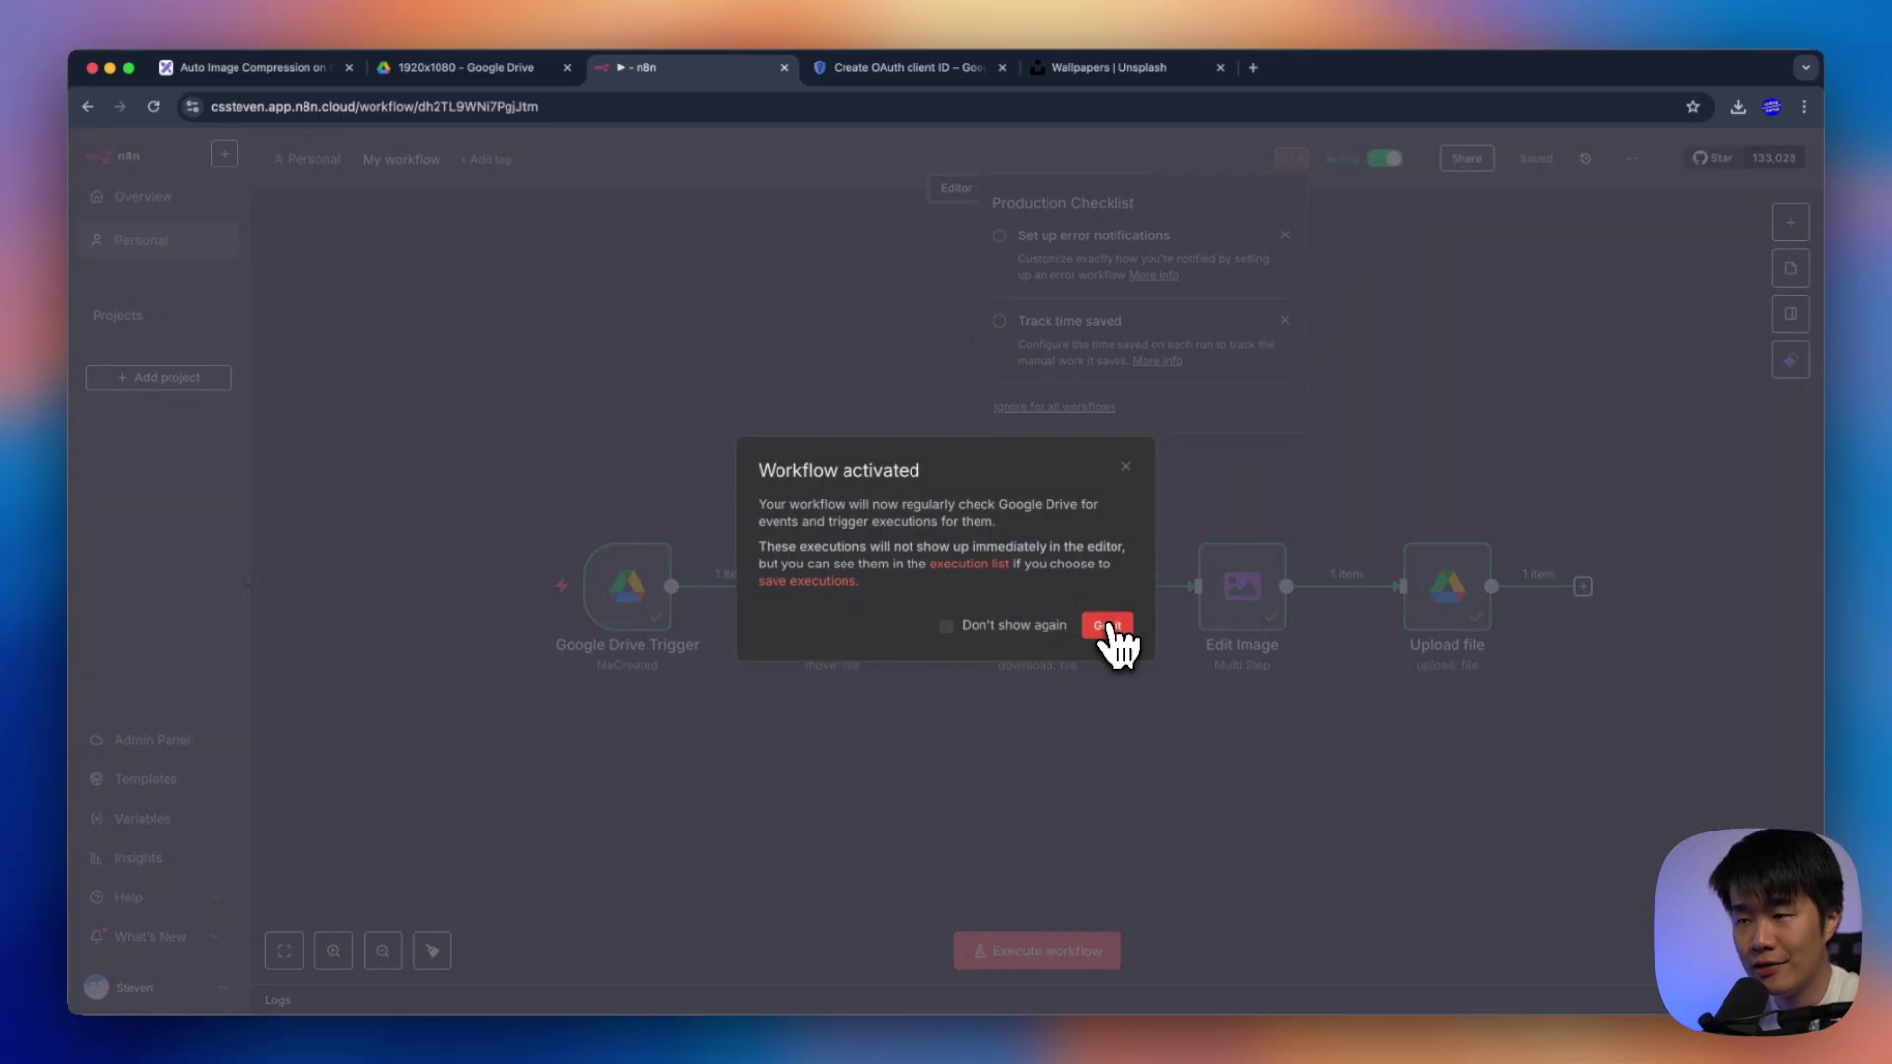
{"action": "left_click_drag", "start_coordinate": [786, 505], "coordinate": [931, 595]}
{"action": "left_click", "coordinate": [931, 595]}
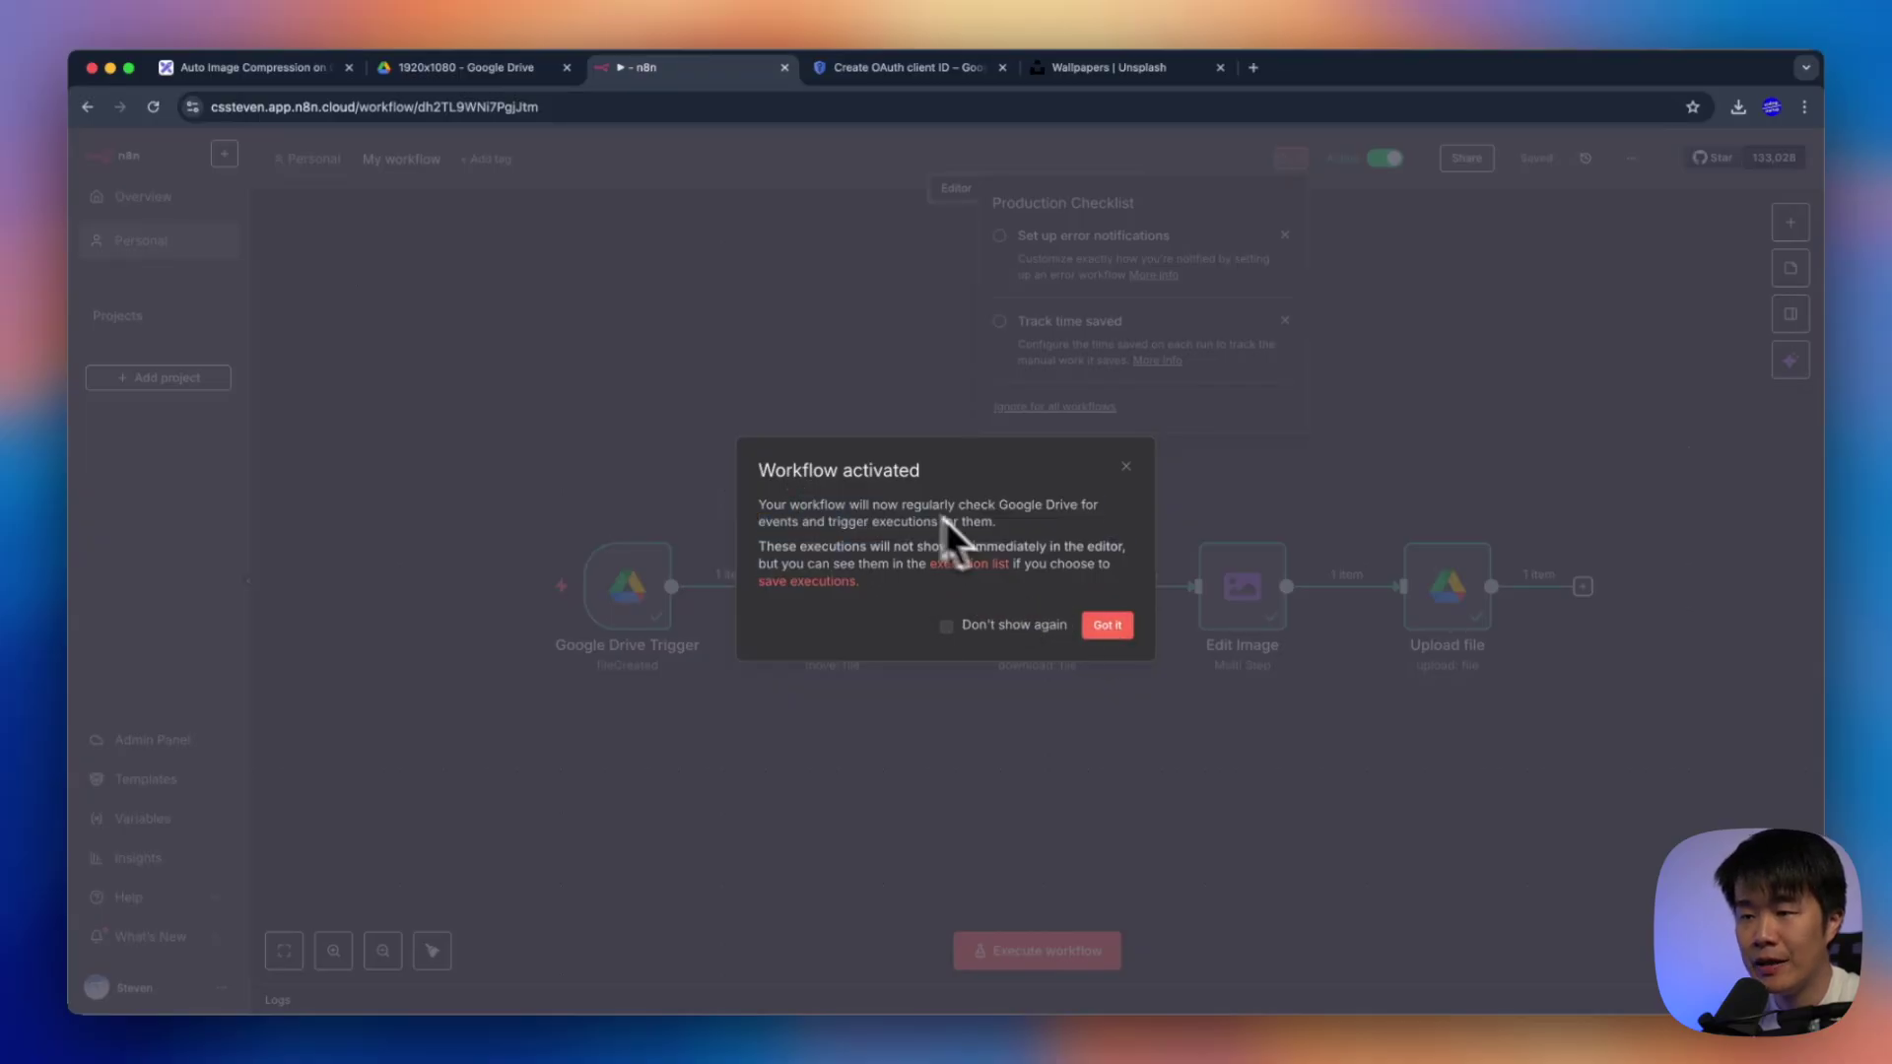
{"action": "left_click", "coordinate": [1107, 627]}
{"action": "left_click", "coordinate": [887, 433]}
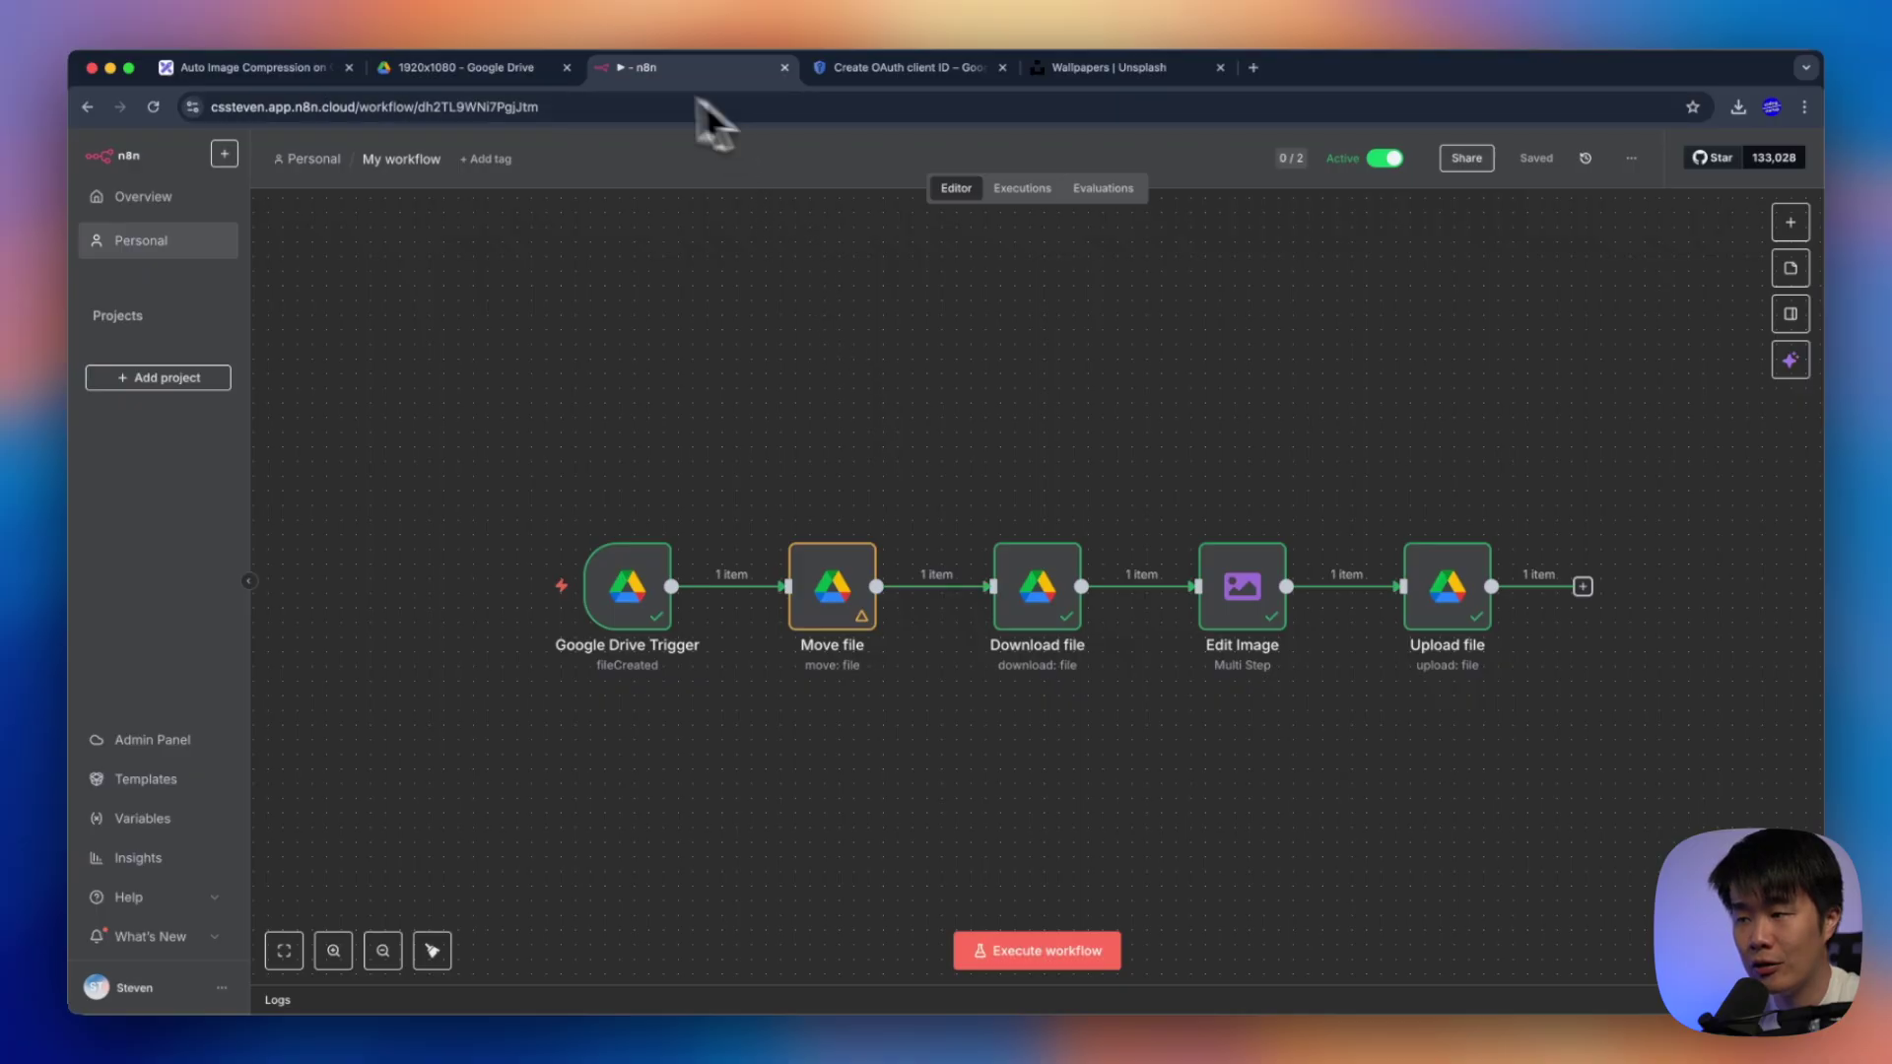
Upload the sea waves image into the Drive Inbox folder
{"action": "left_click", "coordinate": [477, 69]}
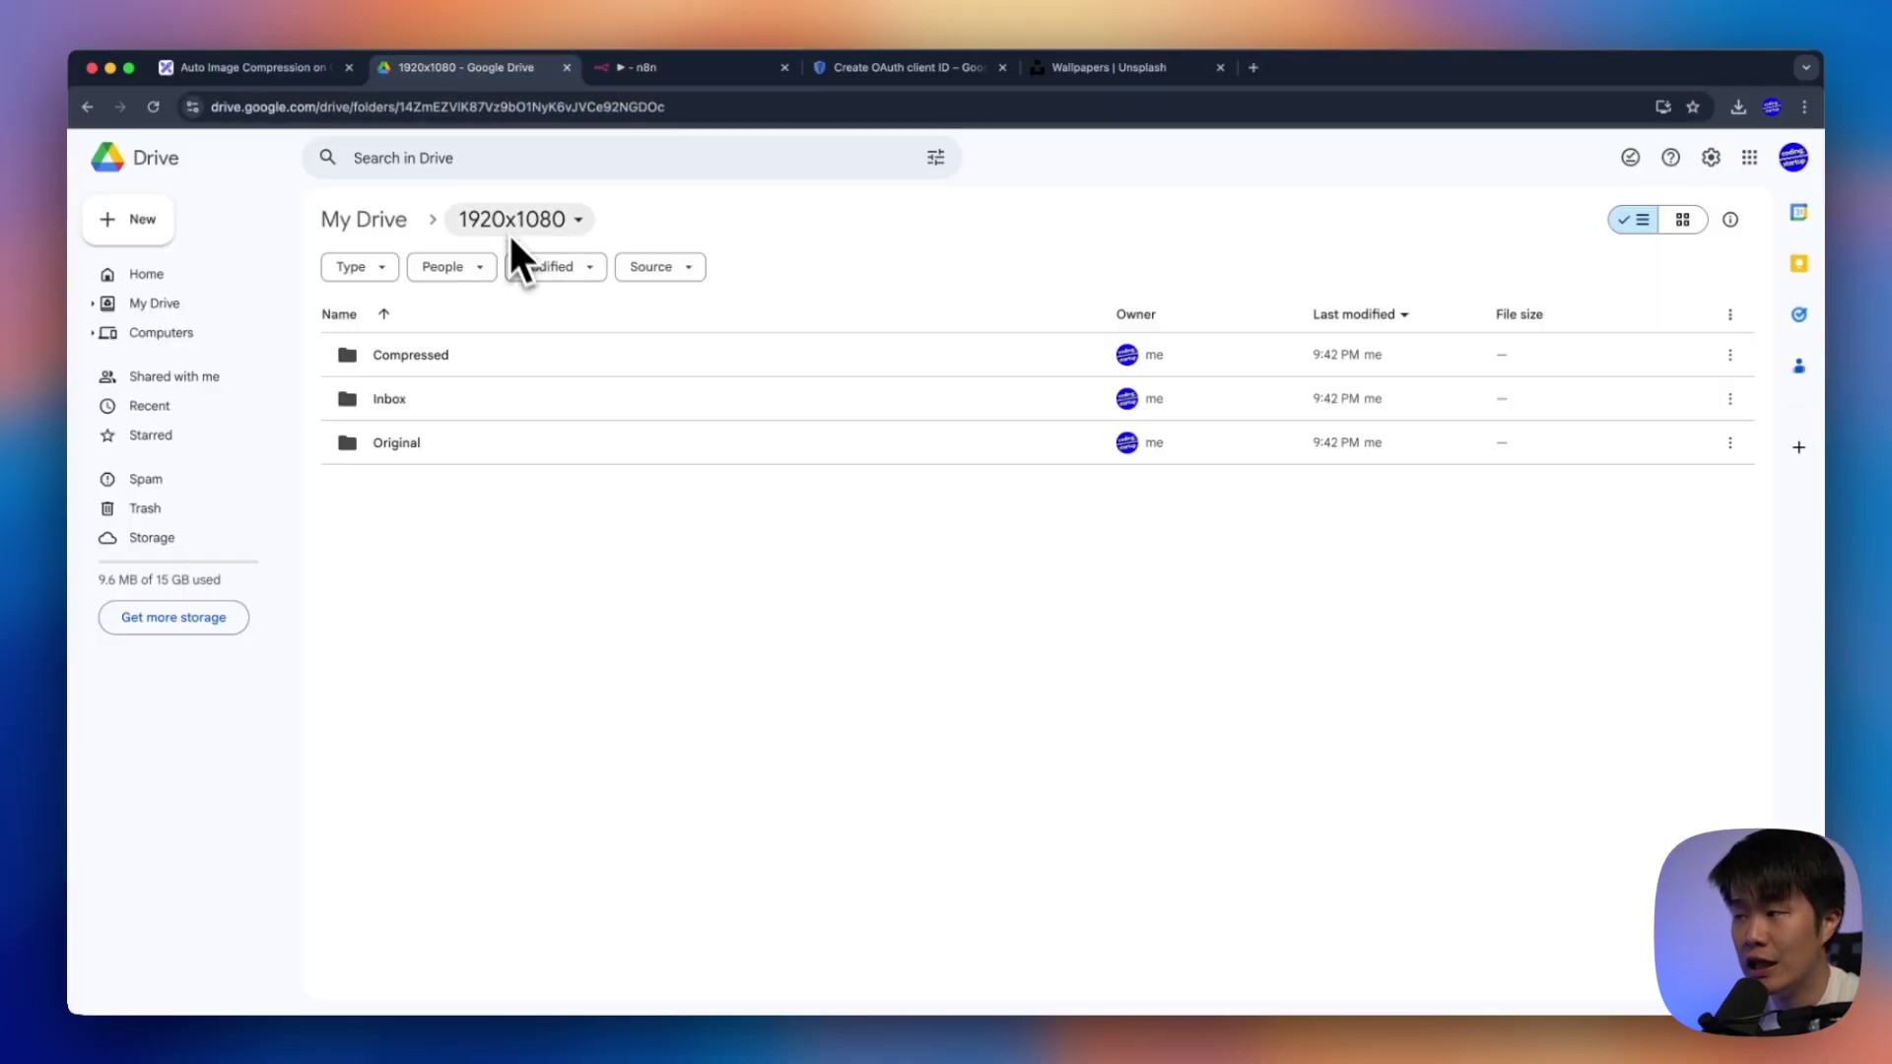
{"action": "double_click", "coordinate": [487, 404]}
{"action": "right_click", "coordinate": [751, 379]}
{"action": "left_click", "coordinate": [800, 441]}
{"action": "left_click", "coordinate": [800, 429]}
{"action": "left_click", "coordinate": [1263, 717]}
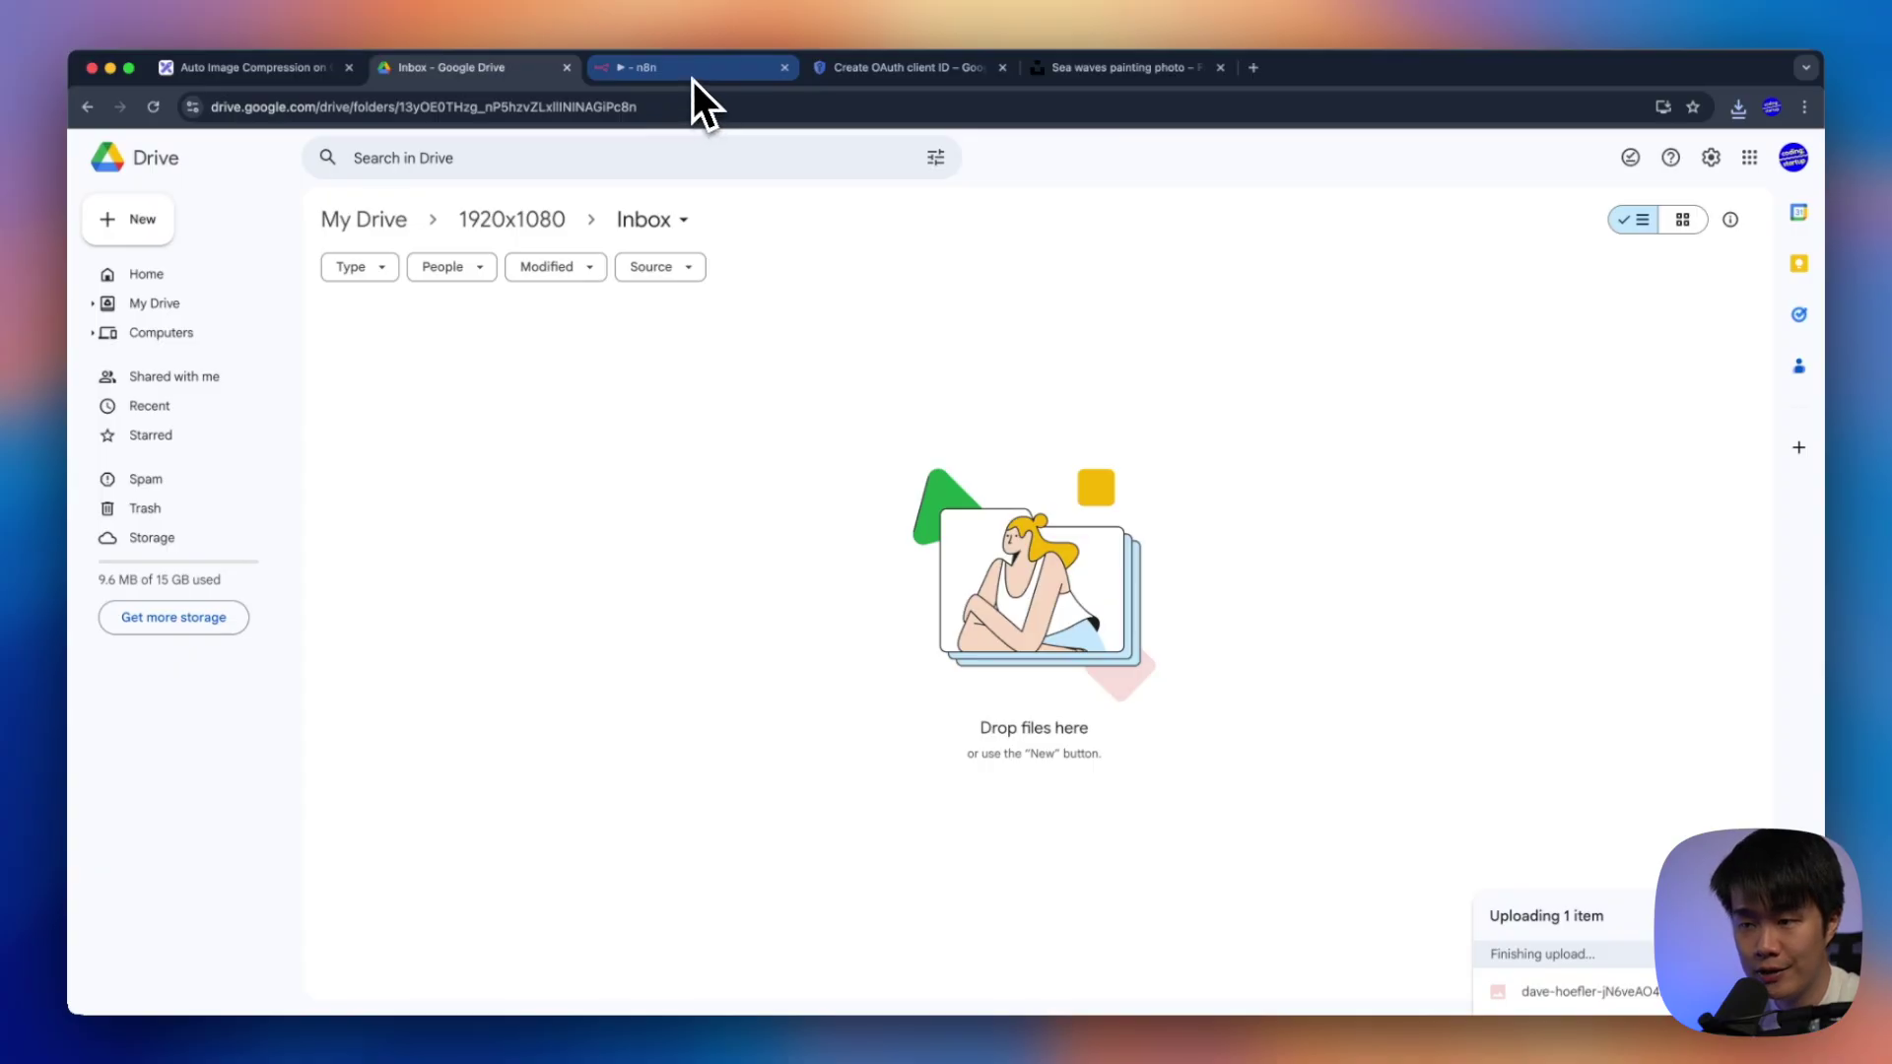
{"action": "left_click", "coordinate": [684, 69]}
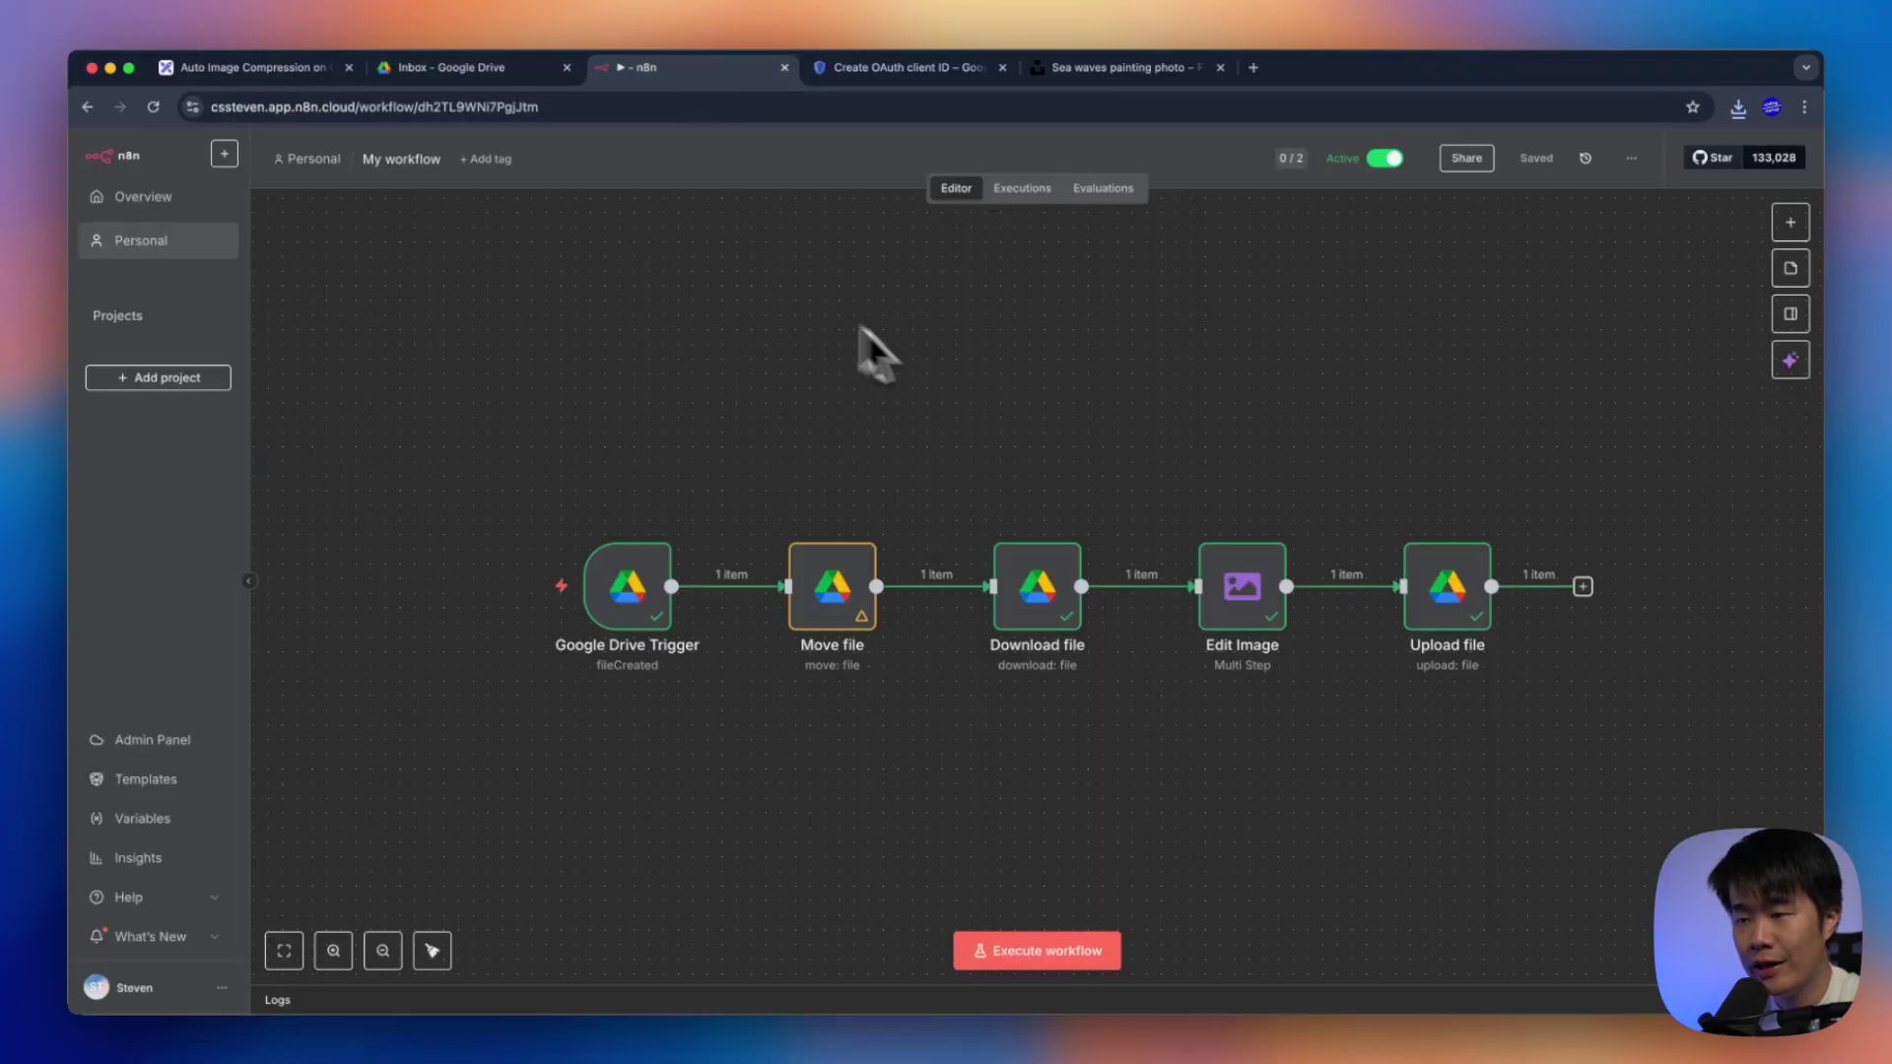
Check the Executions list showing execution 22 succeeded in 6.362s, then switch to Drive
{"action": "left_click", "coordinate": [157, 200]}
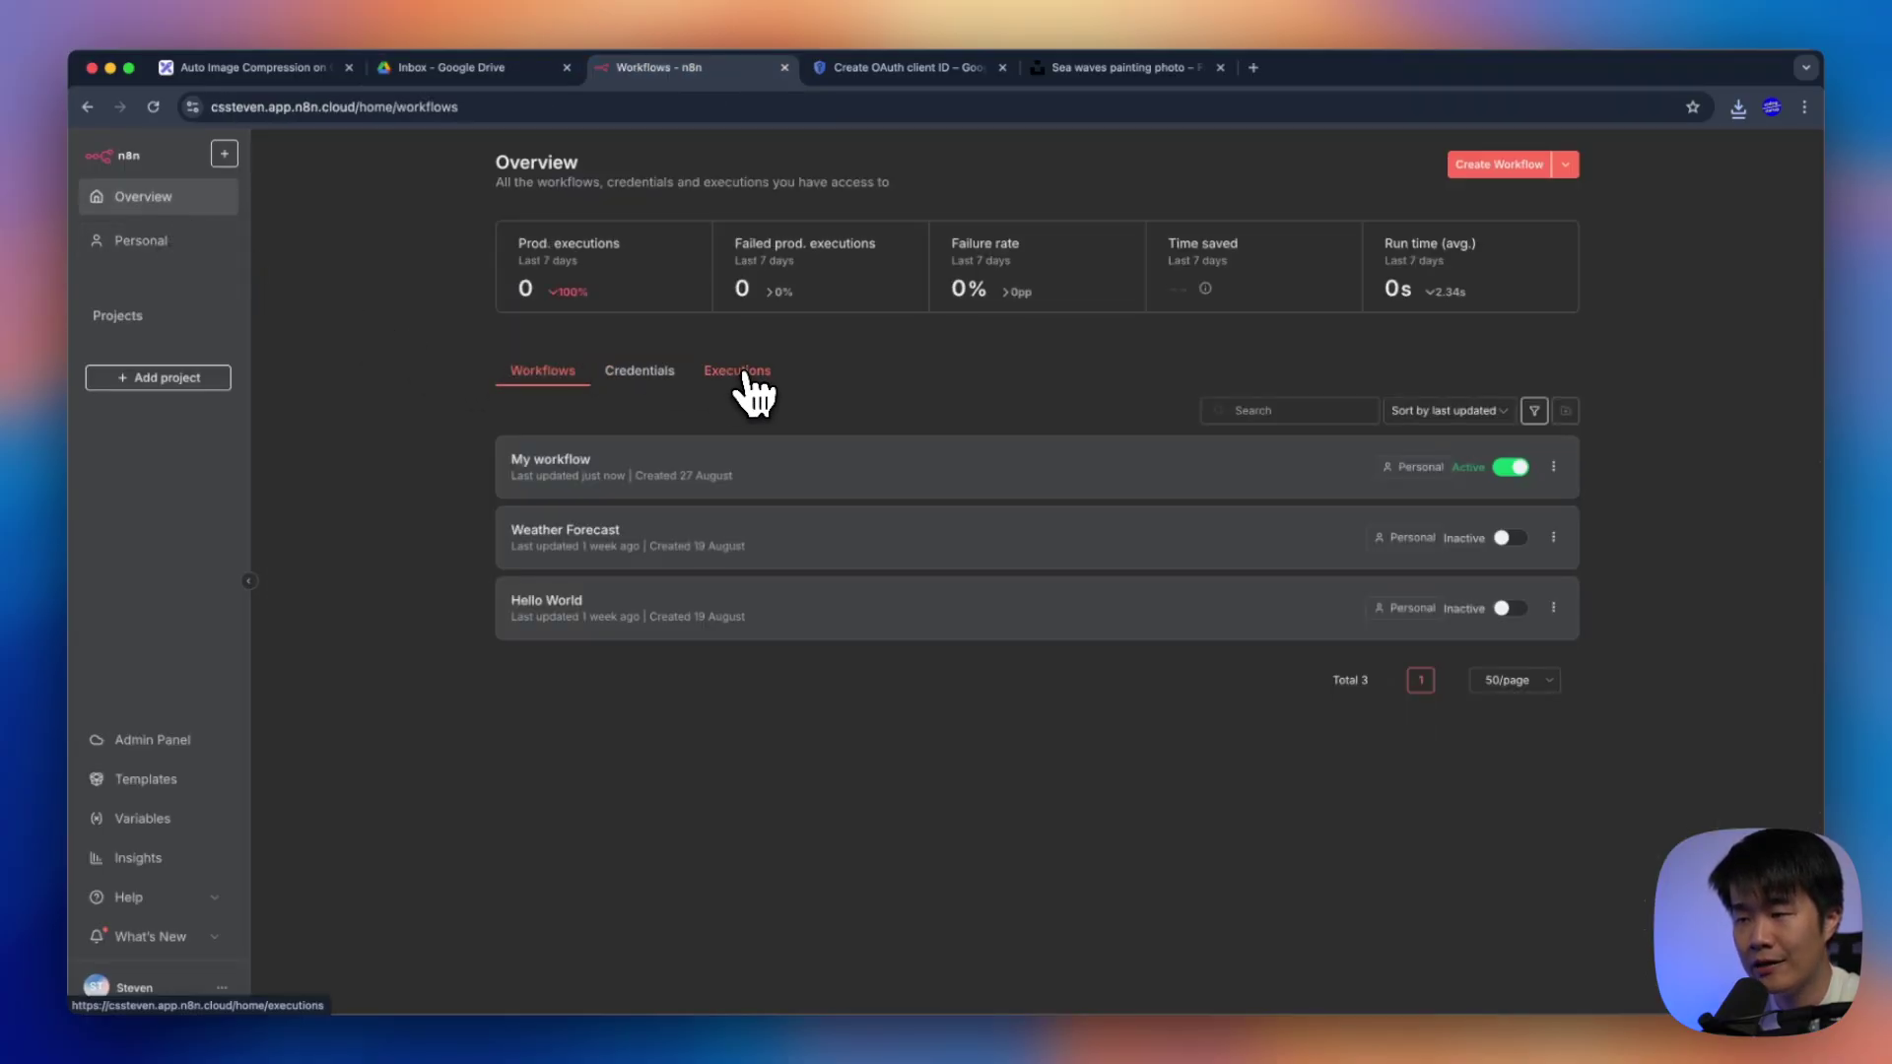
{"action": "left_click", "coordinate": [744, 376]}
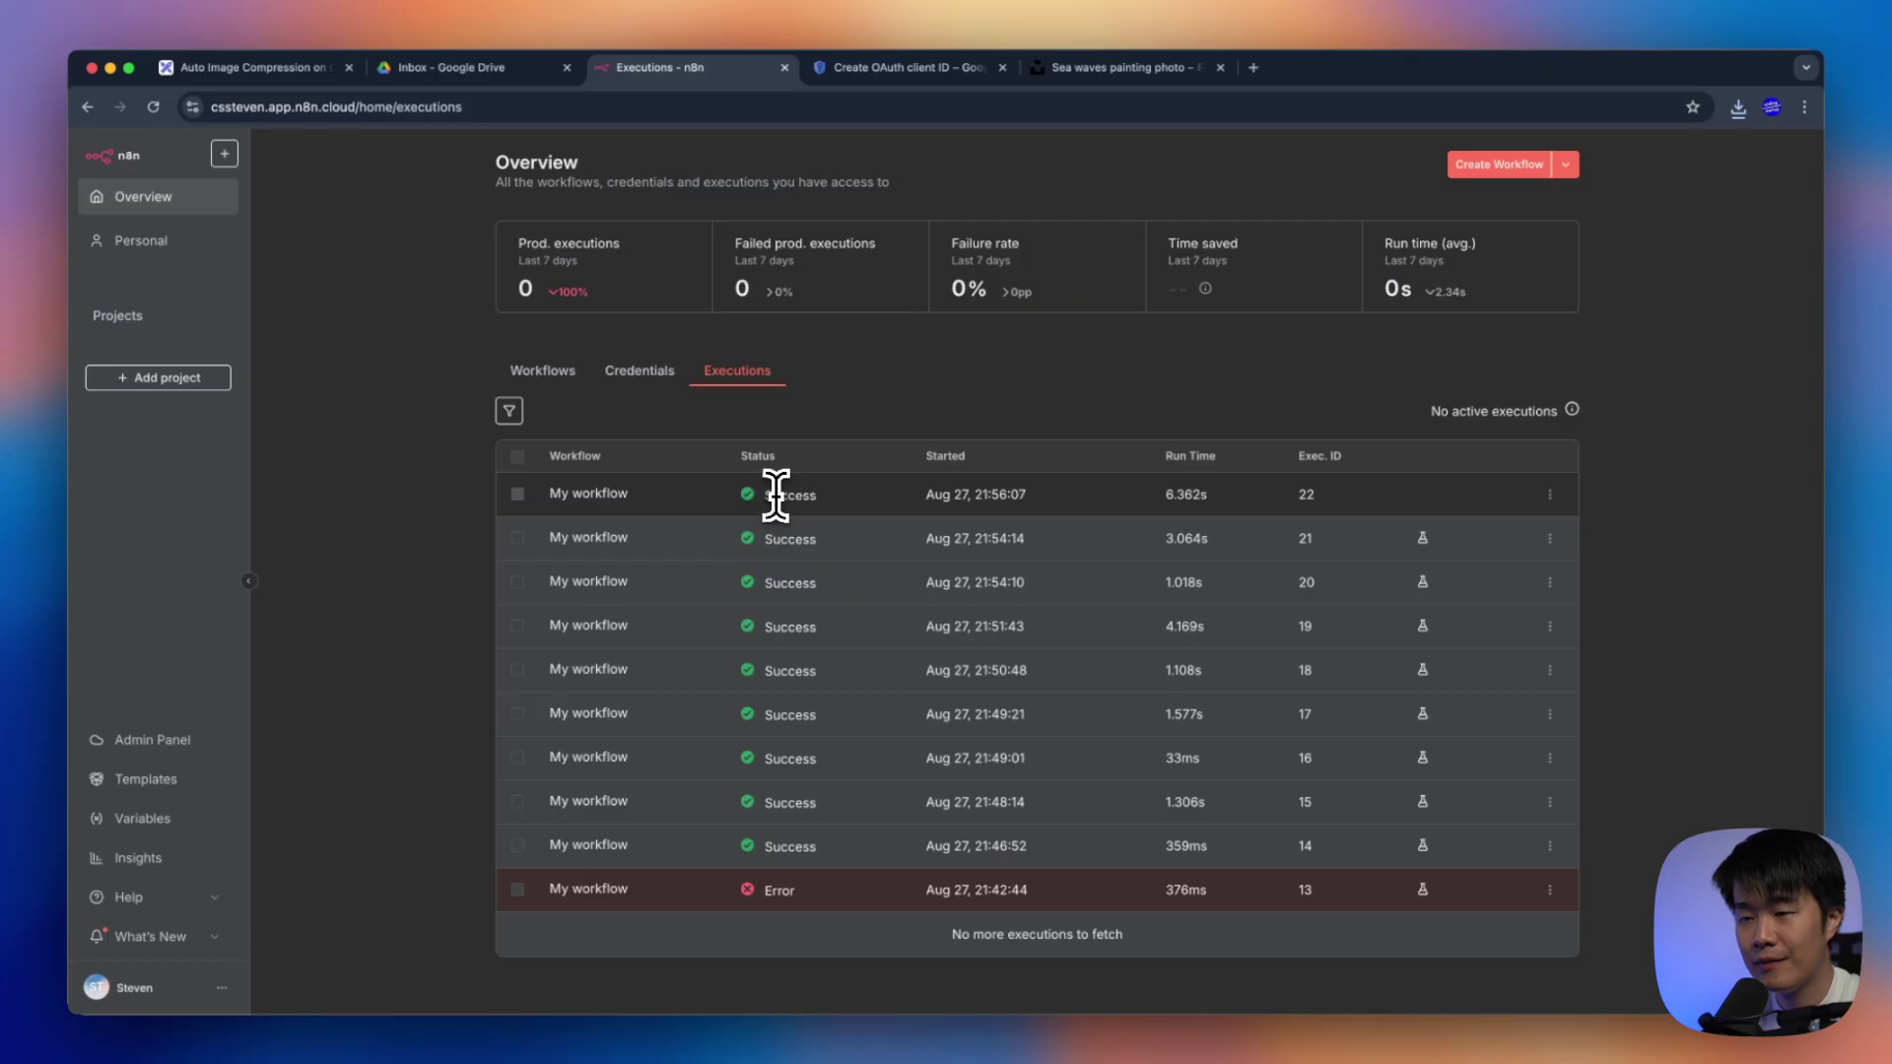
{"action": "left_click", "coordinate": [880, 394]}
{"action": "left_click", "coordinate": [508, 76]}
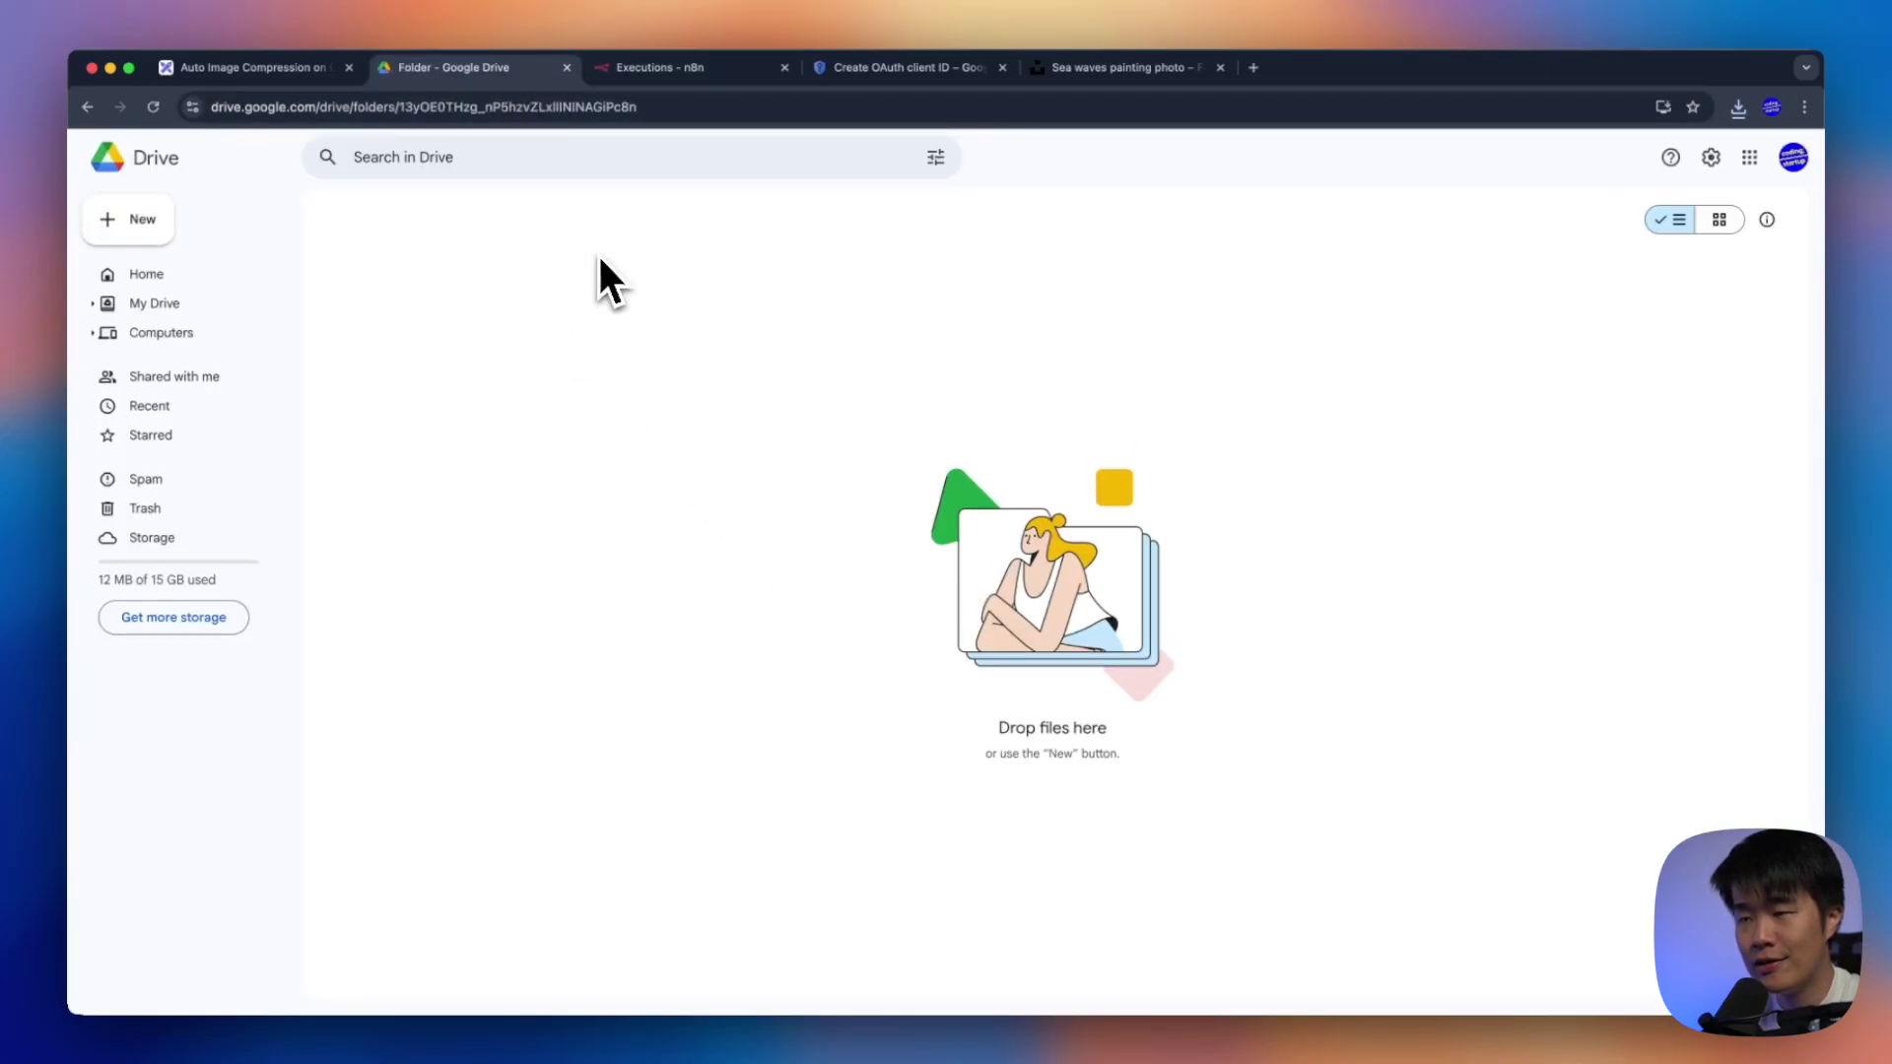
Preview the processed sea waves image in 1920x1080 > Compressed, confirming the 'Just for Test!' stamp
{"action": "left_click", "coordinate": [530, 231]}
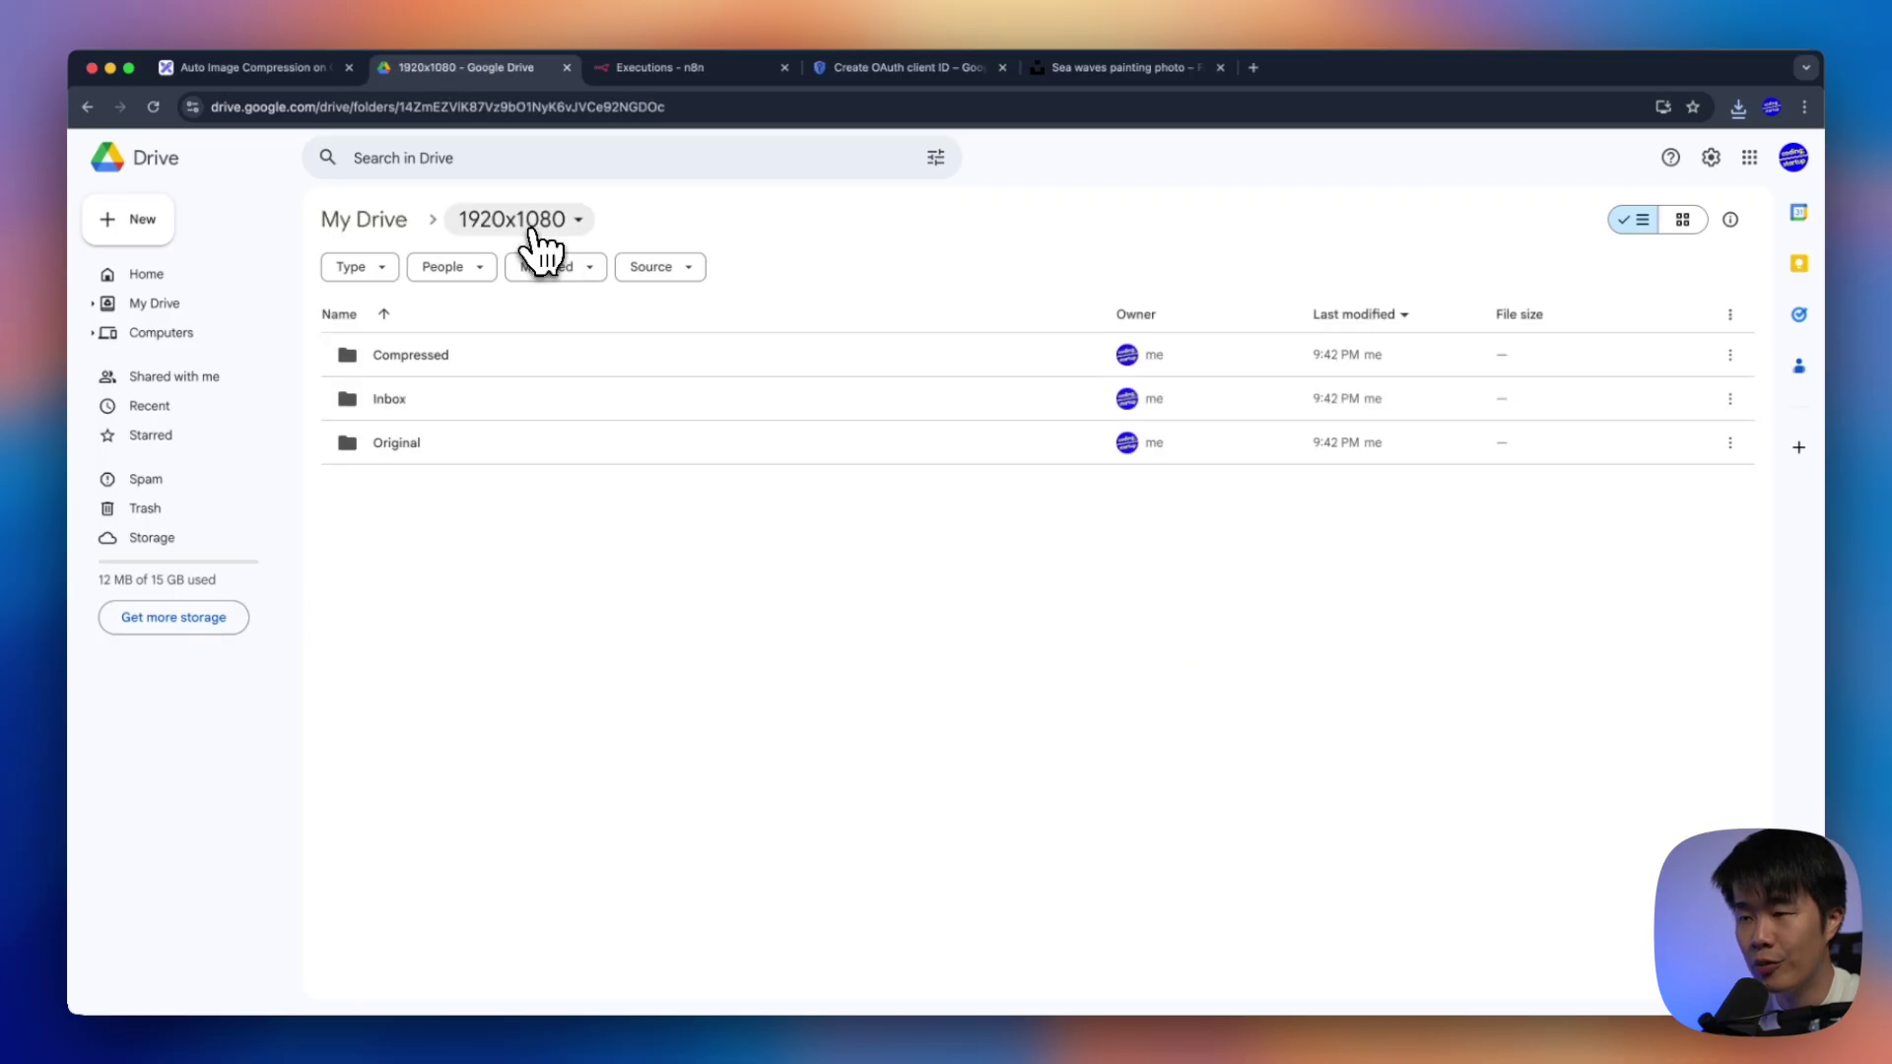
{"action": "double_click", "coordinate": [487, 358]}
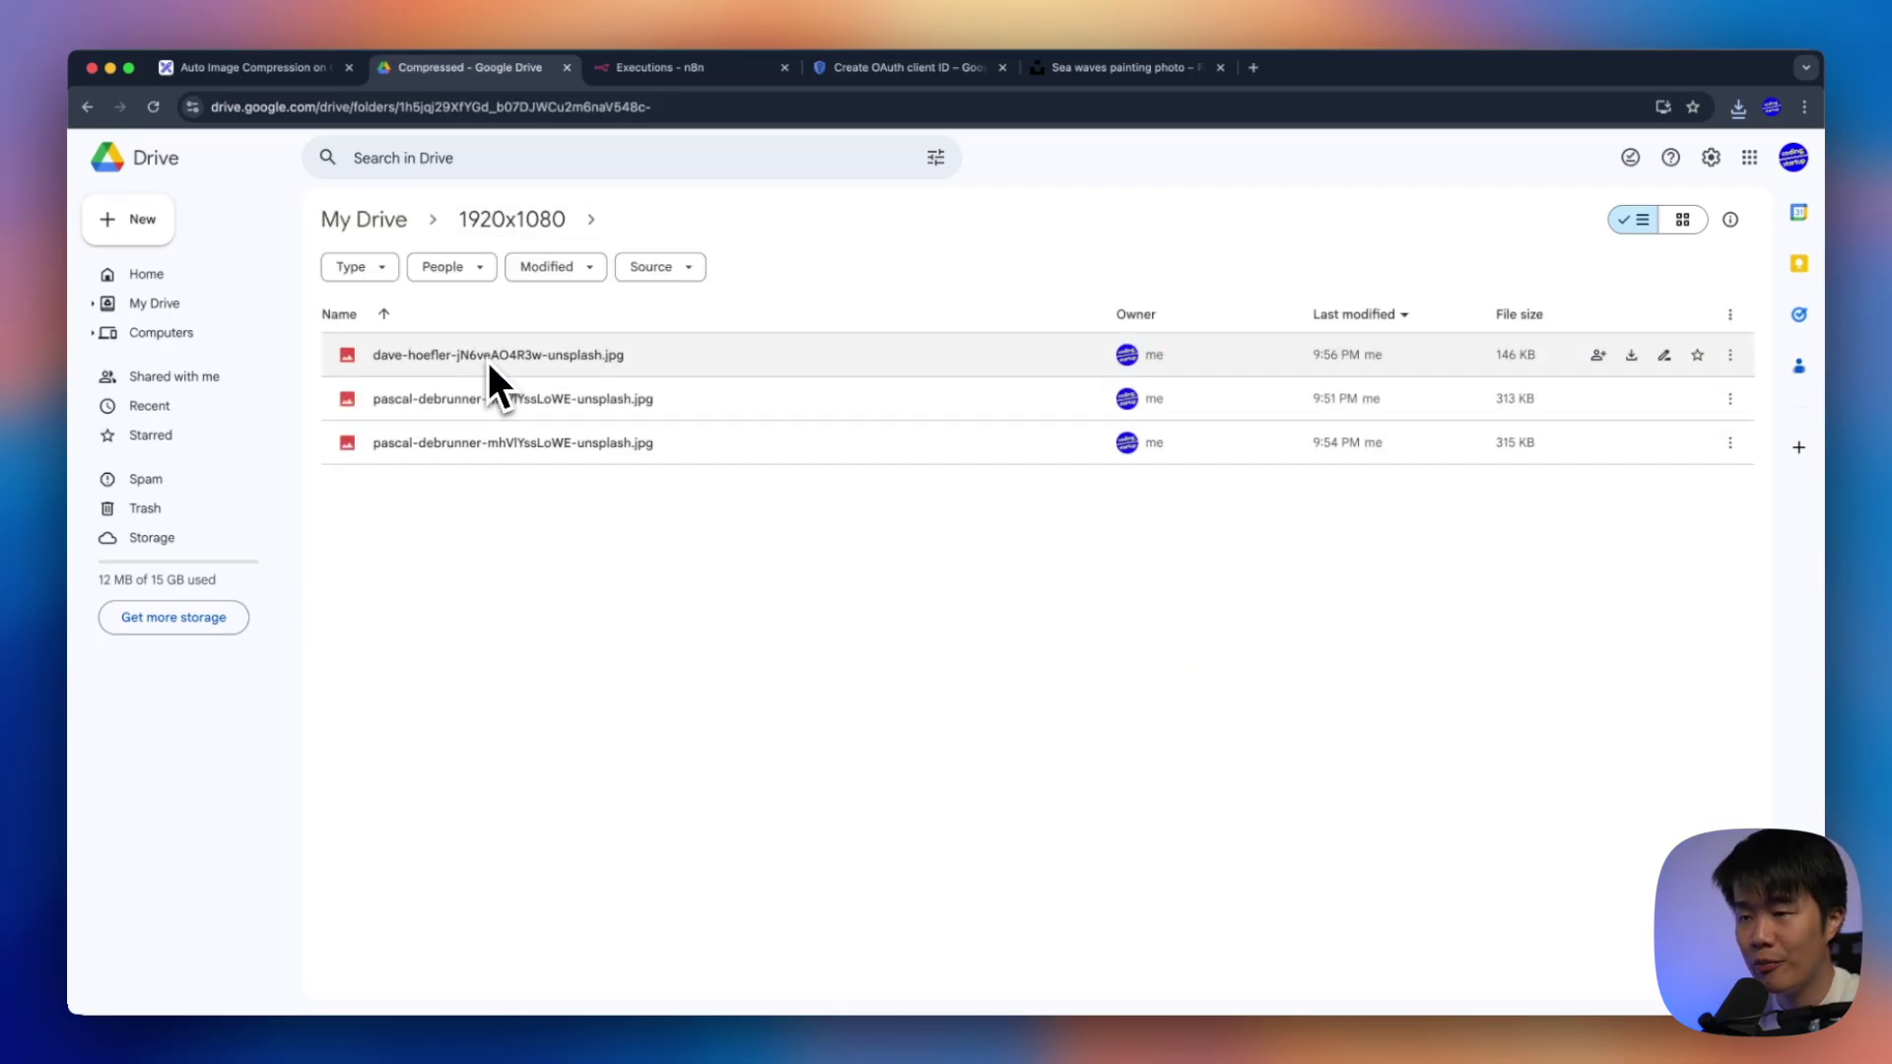
{"action": "double_click", "coordinate": [796, 363]}
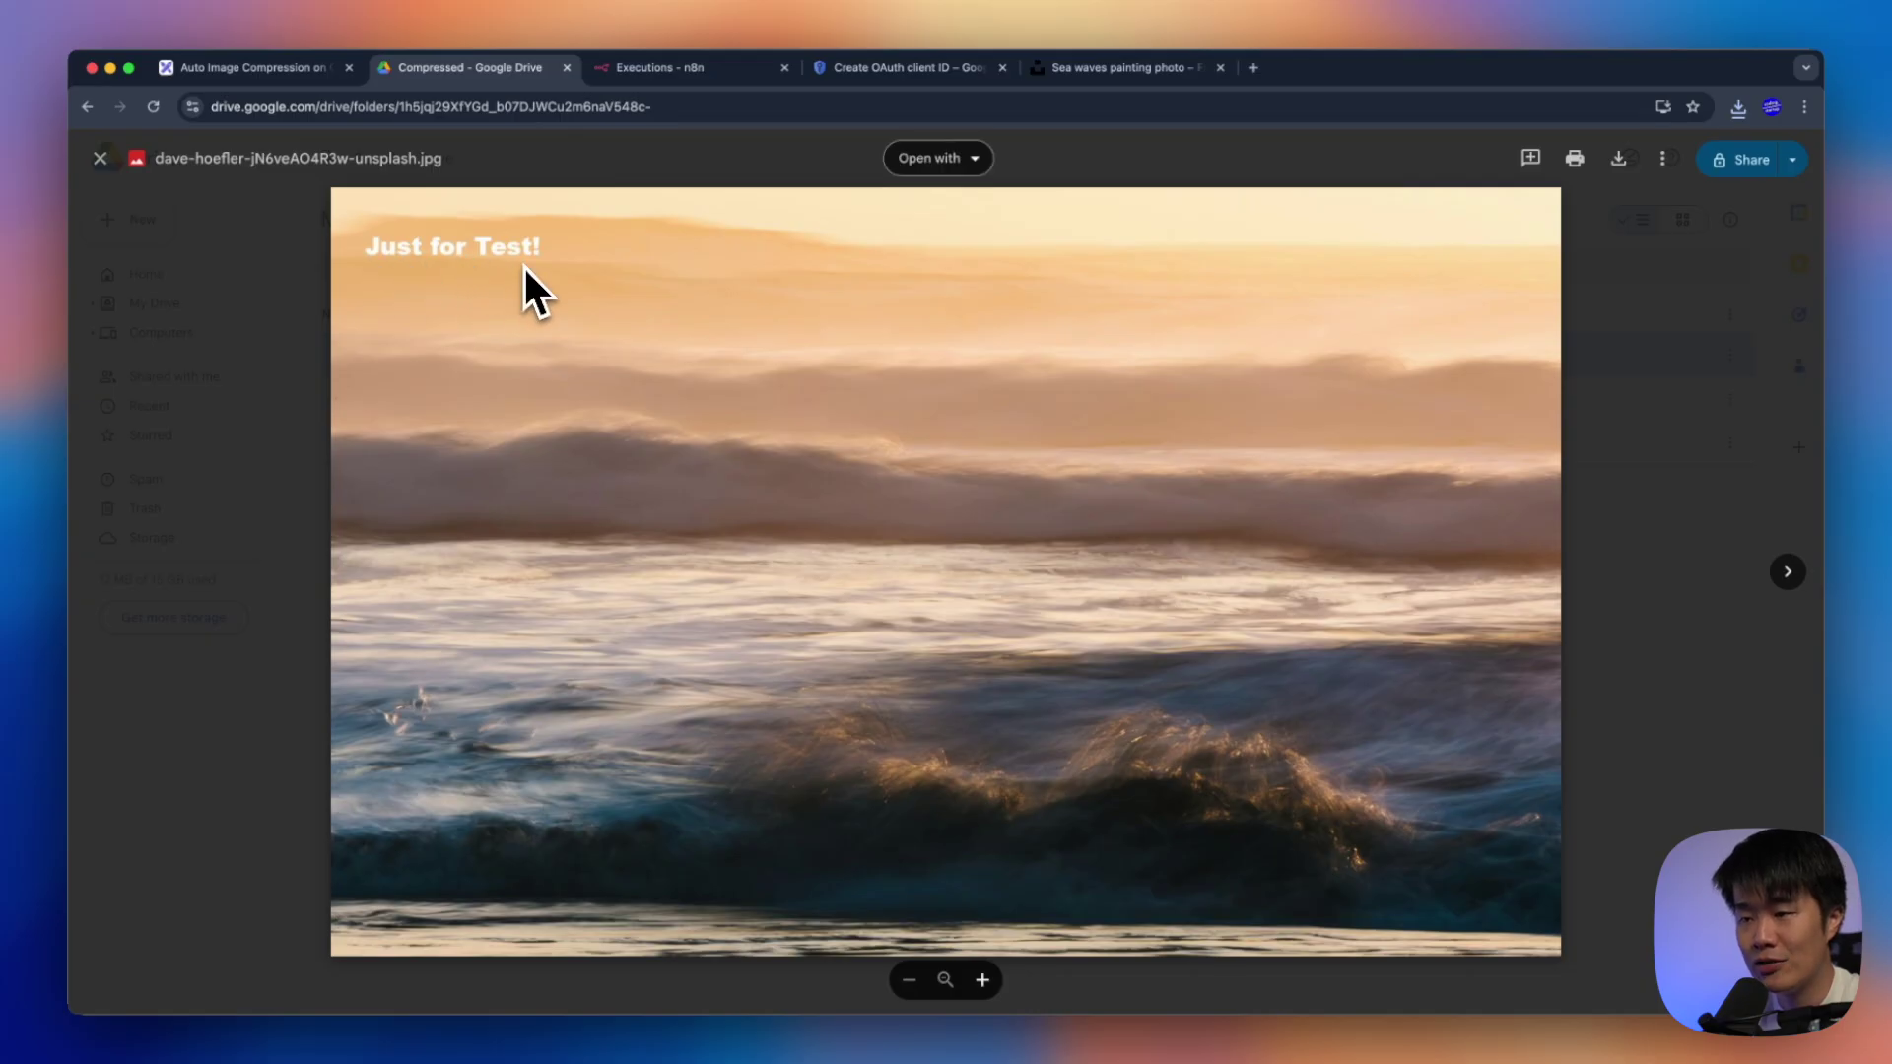
{"action": "key", "text": "Escape"}
Open the Original folder and preview the original sea waves and mountain photos
{"action": "left_click", "coordinate": [814, 652]}
{"action": "left_click", "coordinate": [523, 232]}
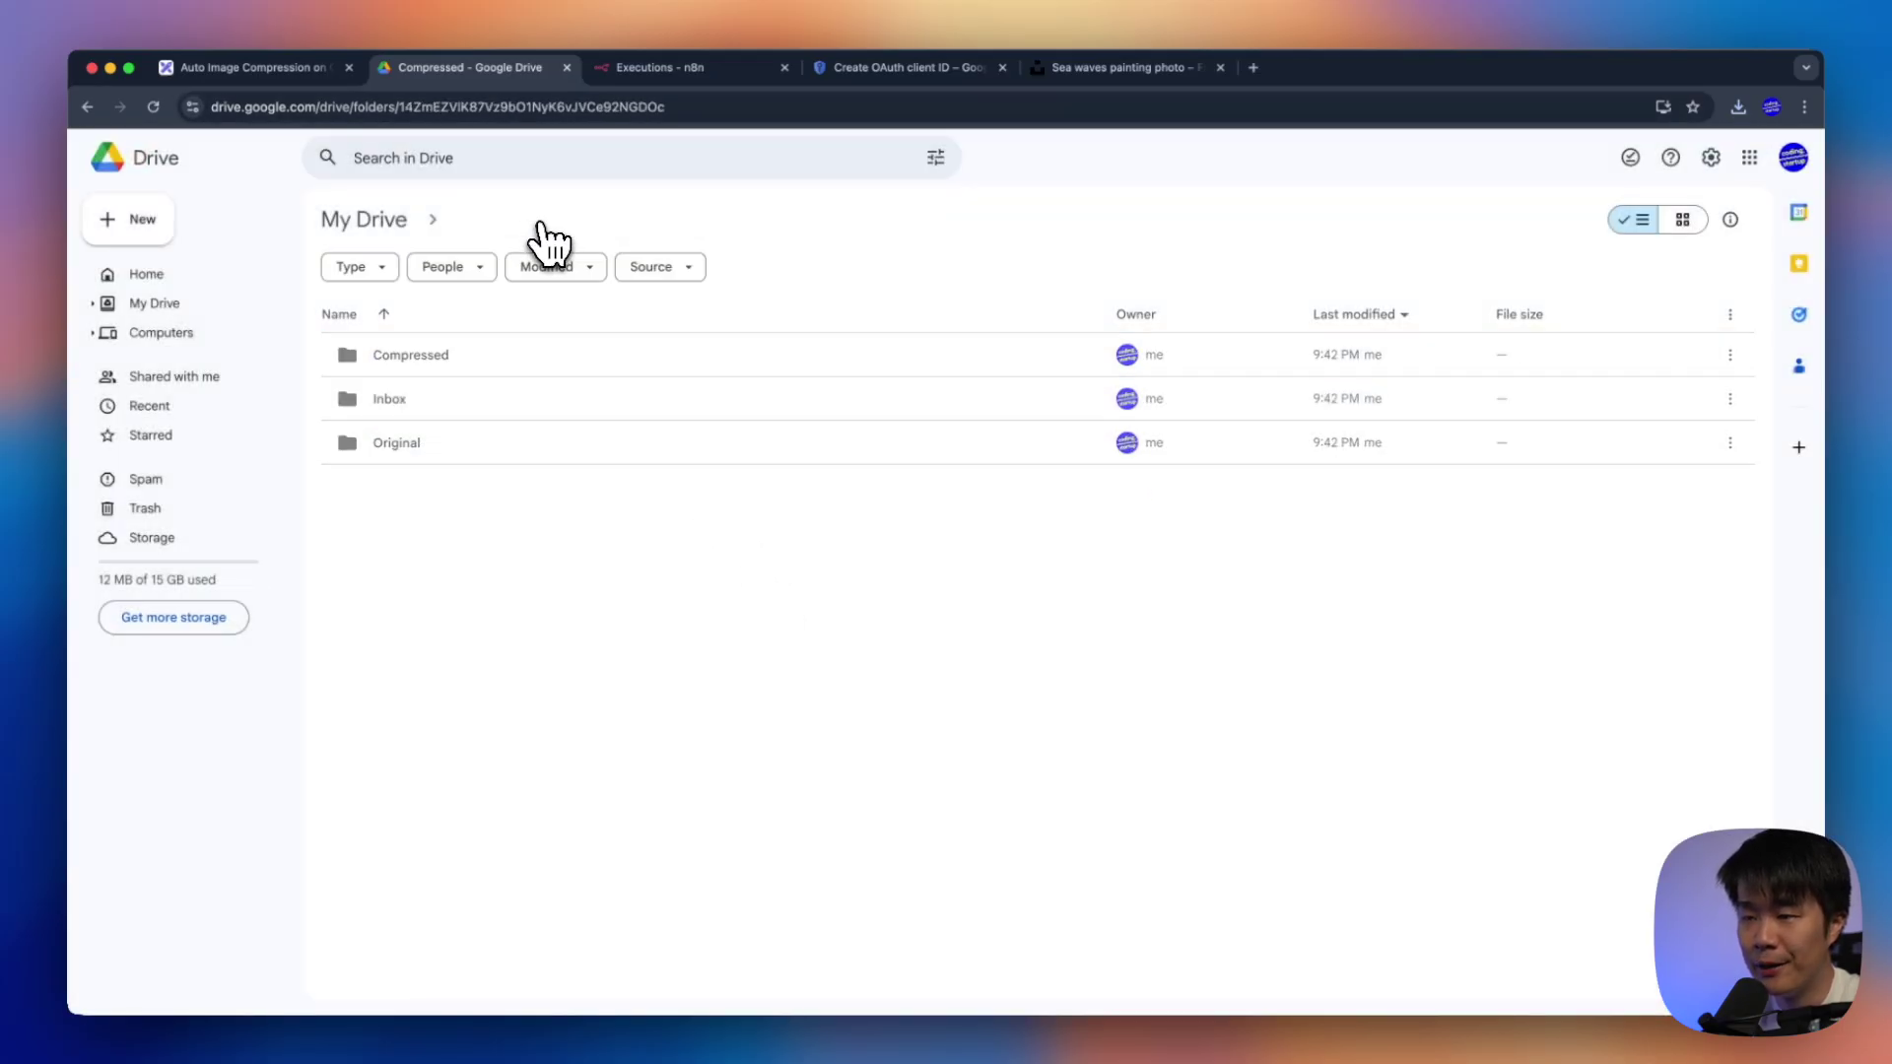
{"action": "double_click", "coordinate": [493, 443]}
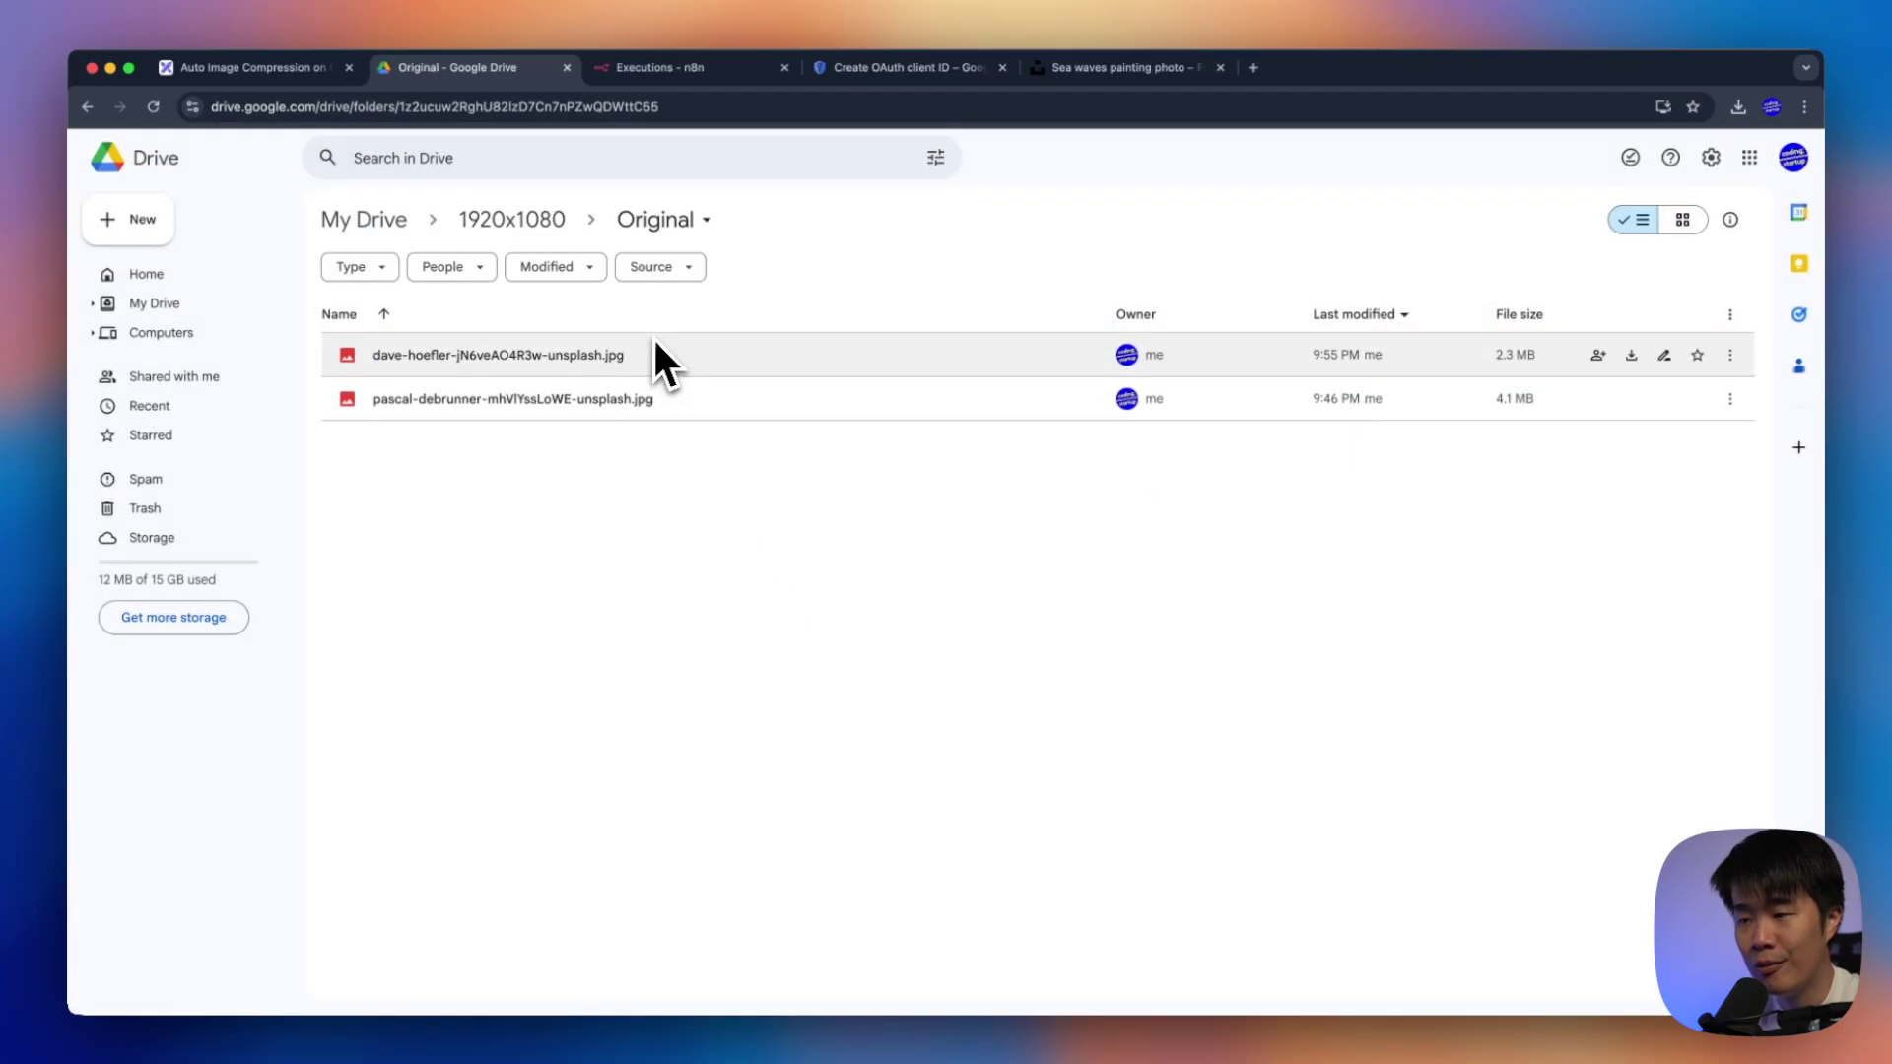
{"action": "double_click", "coordinate": [654, 340]}
{"action": "key", "text": "Escape"}
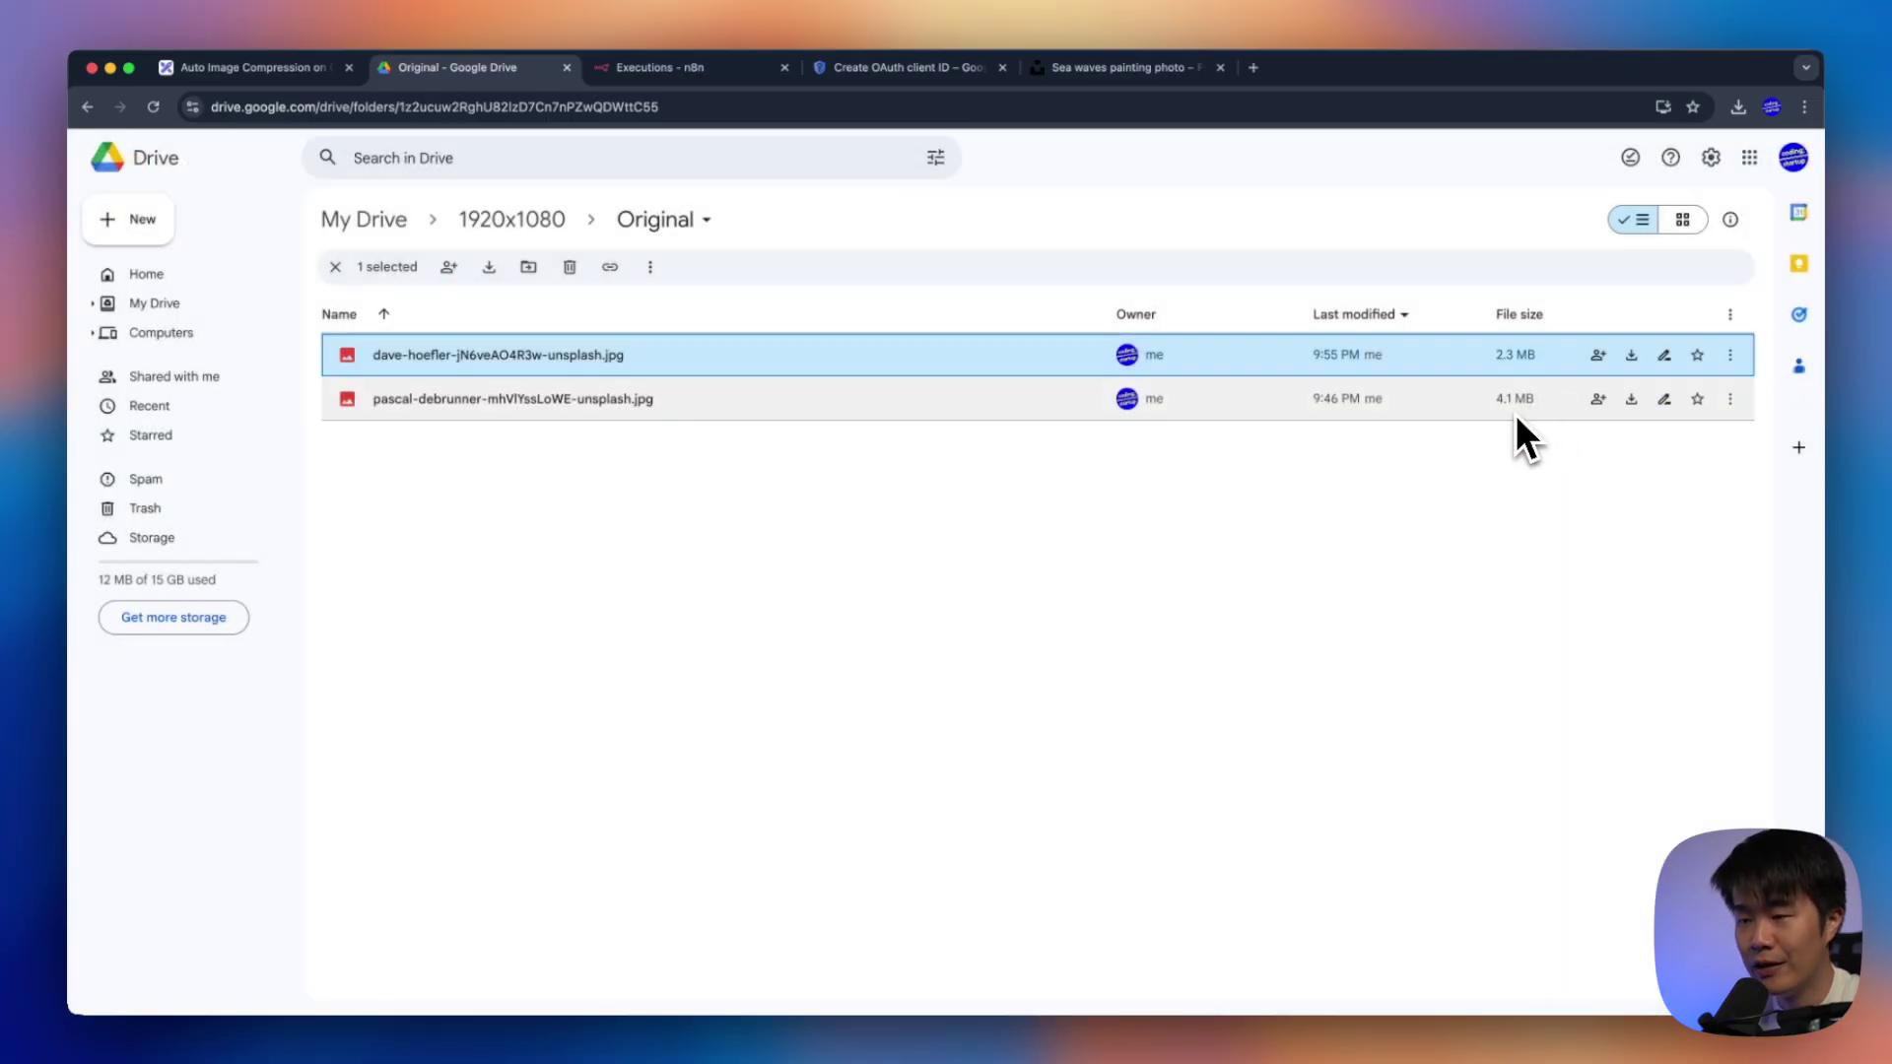
{"action": "double_click", "coordinate": [1516, 414]}
{"action": "key", "text": "Escape"}
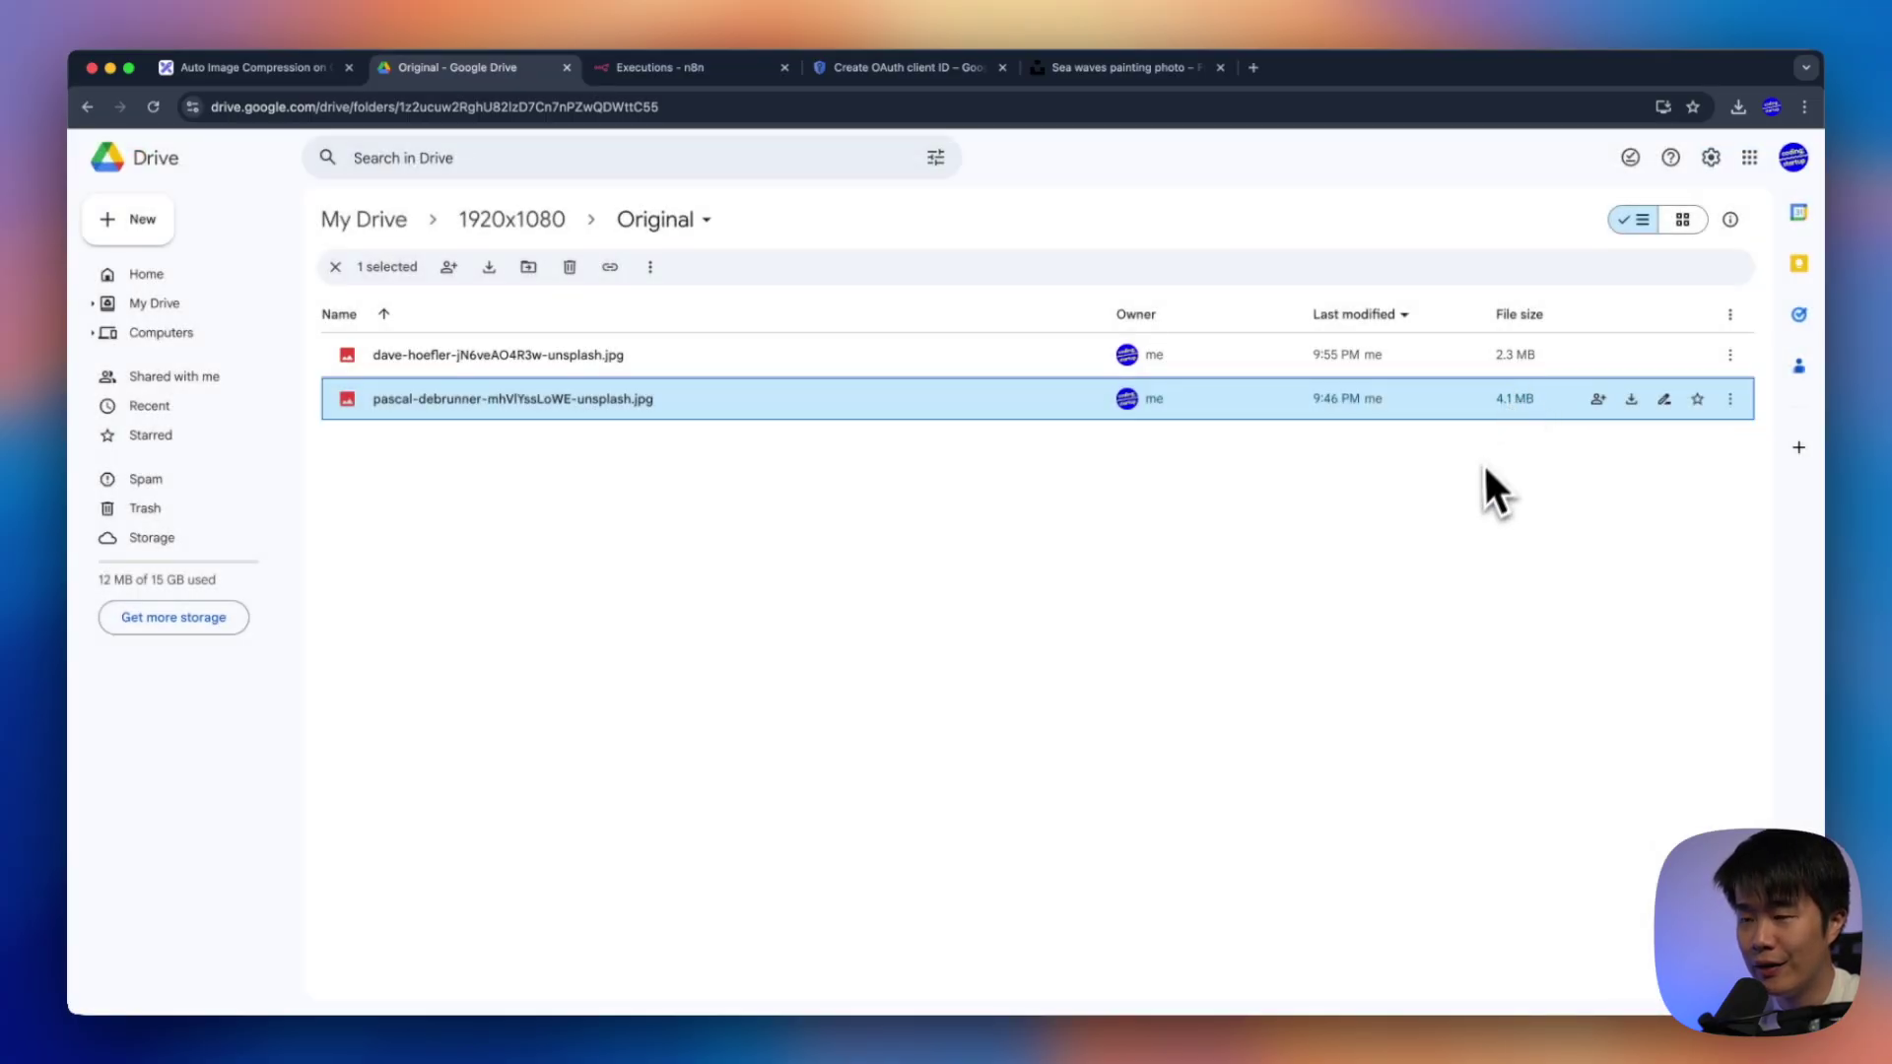
{"action": "left_click", "coordinate": [1476, 477]}
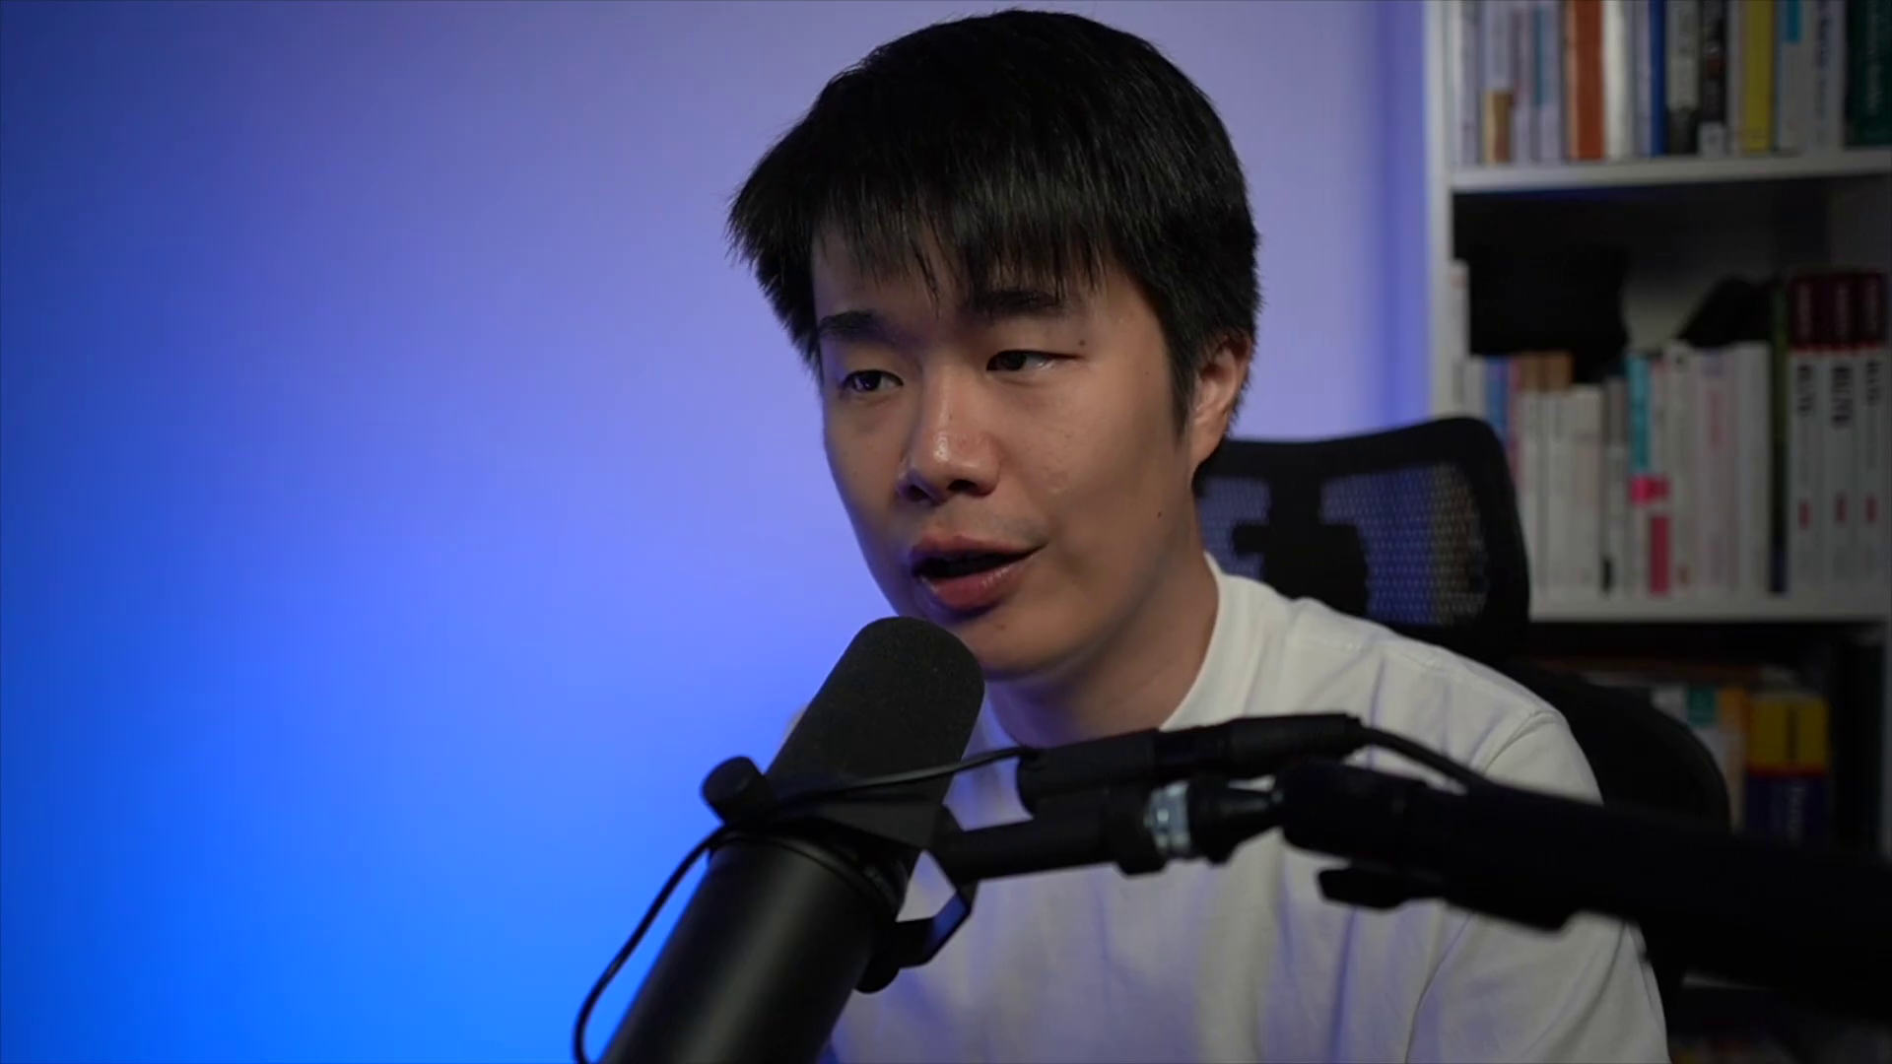